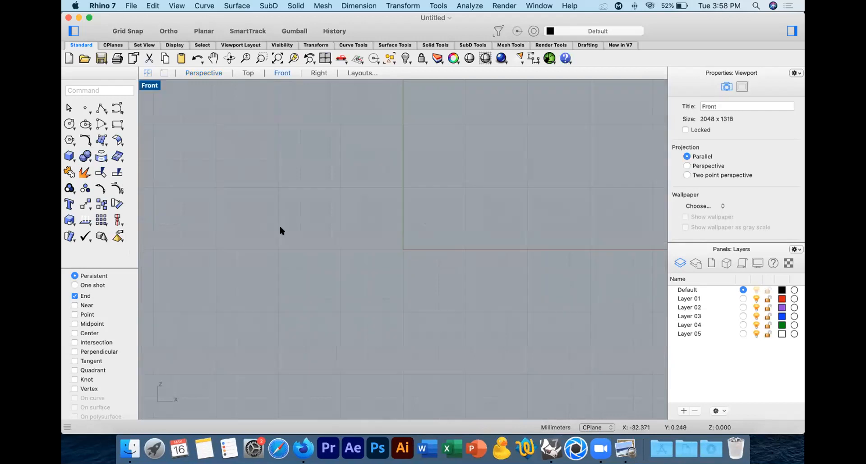
Step: Draw a stepped drill half-profile as a polyline in the Front view, with a wide body, narrowing collars, a thin shank and an angled tip
left_click(102, 109)
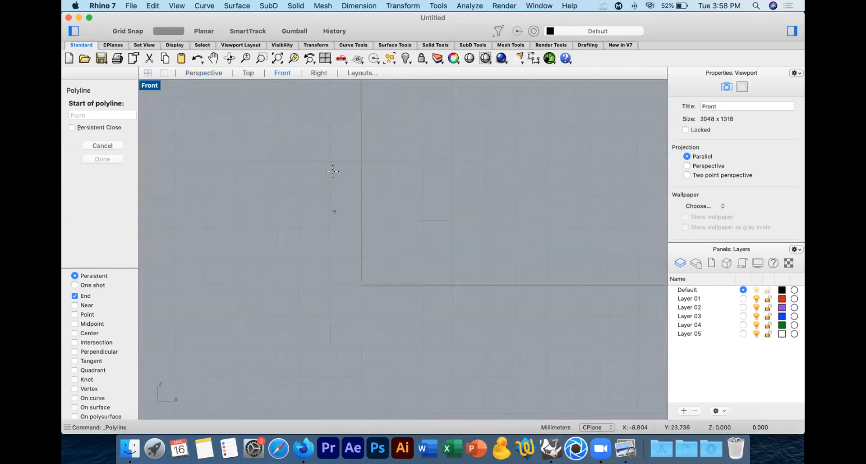
left_click(328, 113)
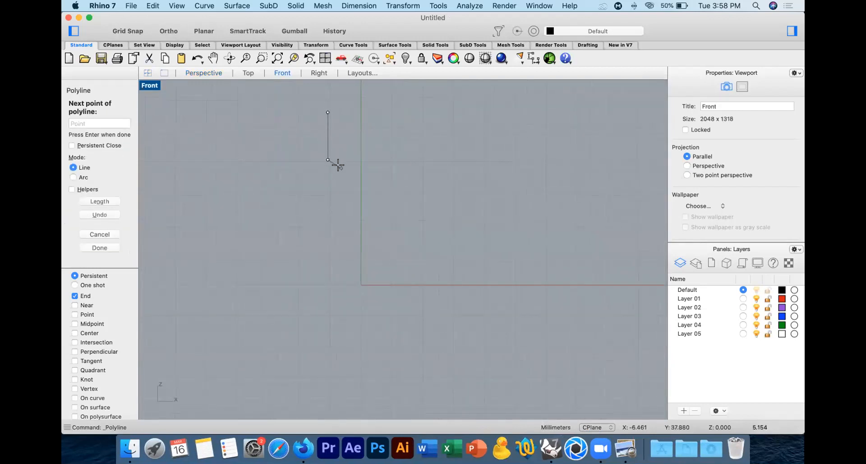
left_click(342, 169)
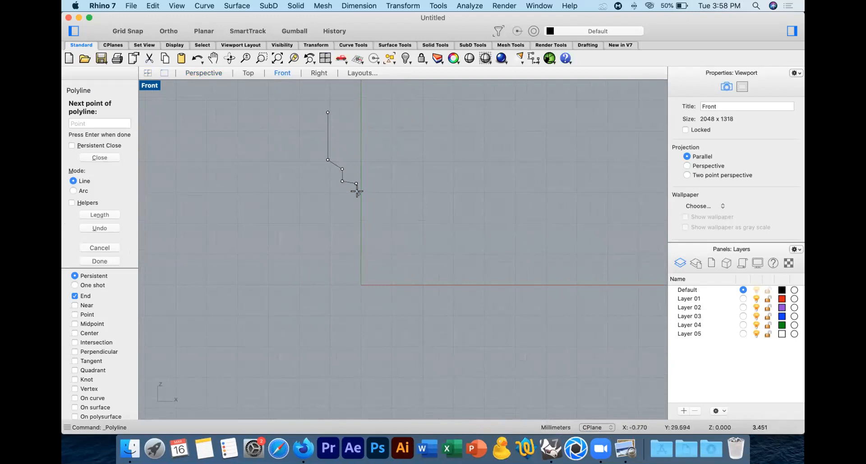
left_click(358, 193)
left_click(359, 194)
left_click(362, 284, "shift")
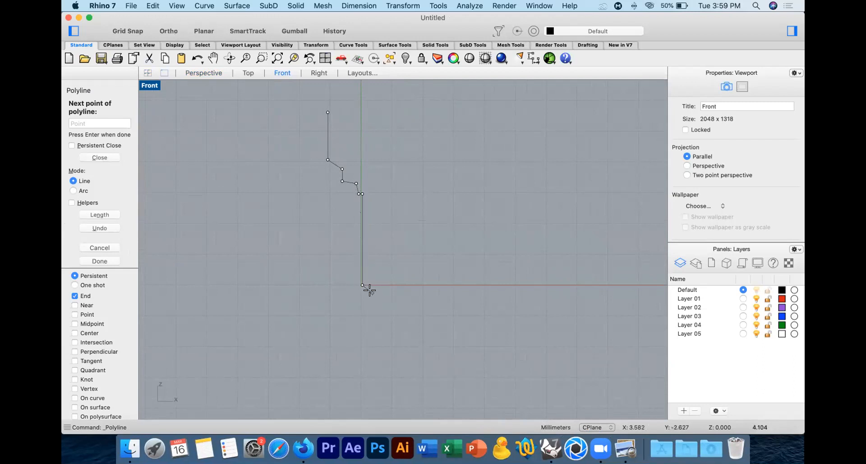
key("Return")
Step: Revolve the profile a full circle about a vertical axis through its lower tip point, with surface output
left_click_drag(391, 251, 341, 288)
type("Revolve")
key("Return")
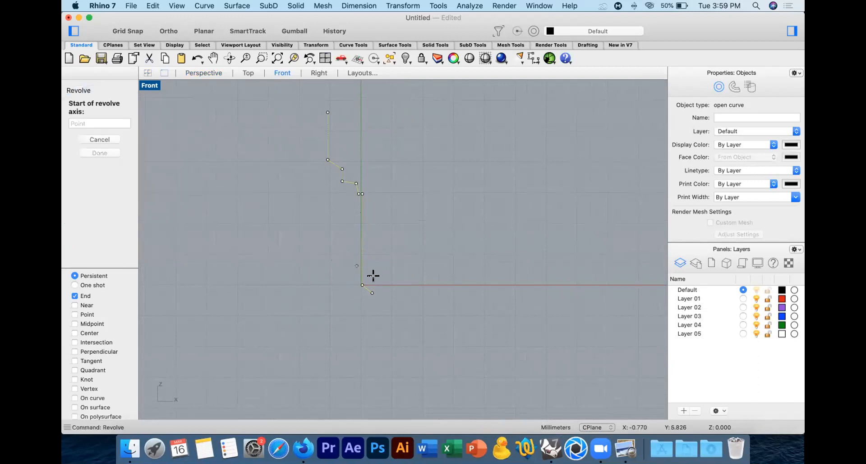
left_click(372, 292)
left_click(386, 109)
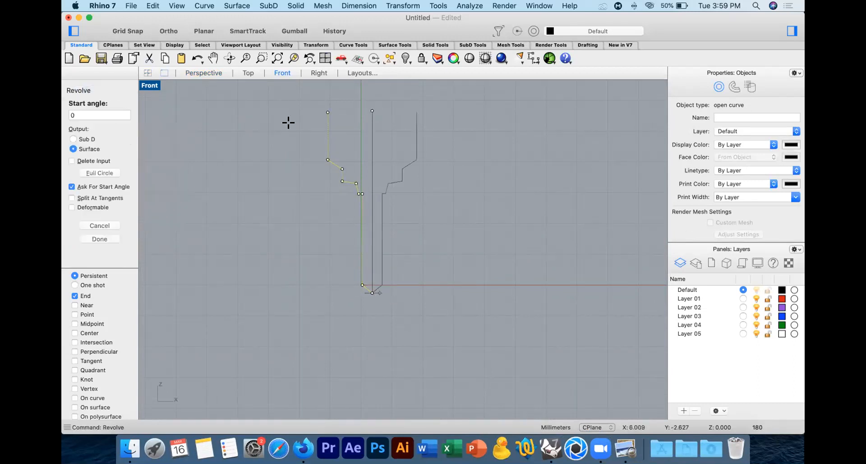
left_click(100, 173)
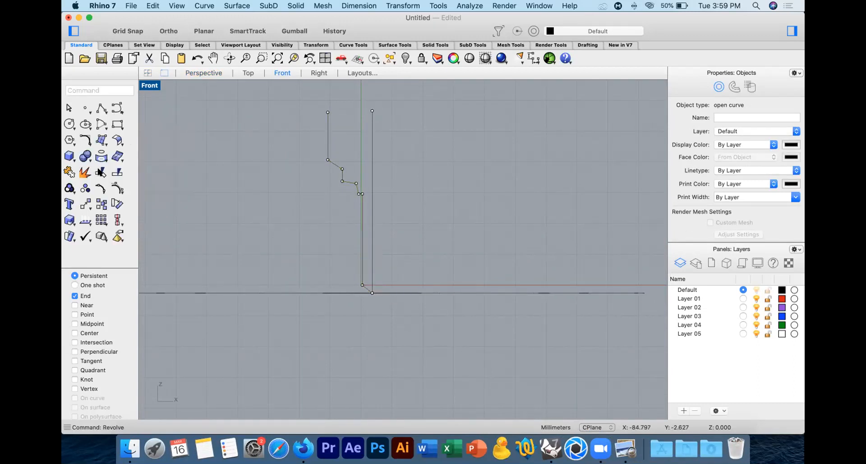
Step: Delete the original profile curve, keeping the revolved body
left_click(422, 212)
left_click_drag(318, 121, 370, 325)
key("Delete")
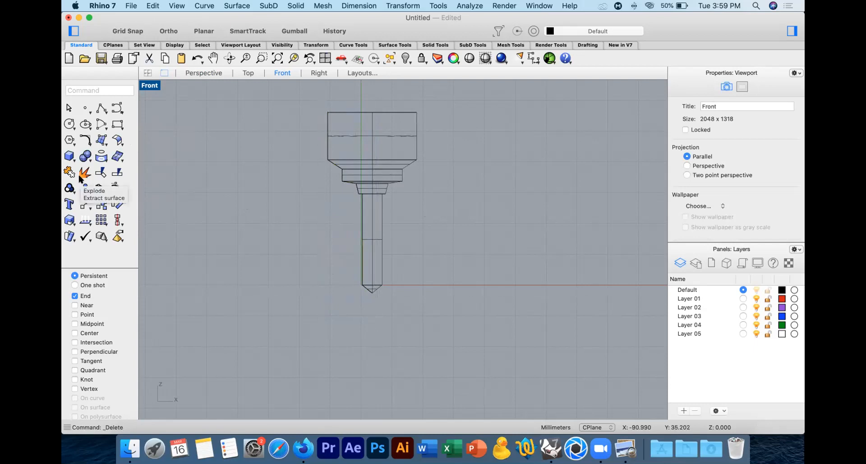
Step: Extract the shank and conical tip surfaces from the revolved polysurface
right_click(70, 188)
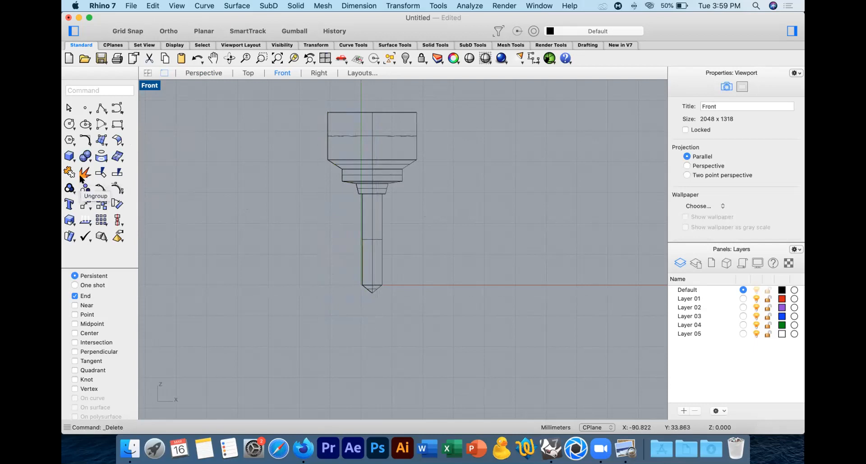
left_click(359, 261)
key("Return")
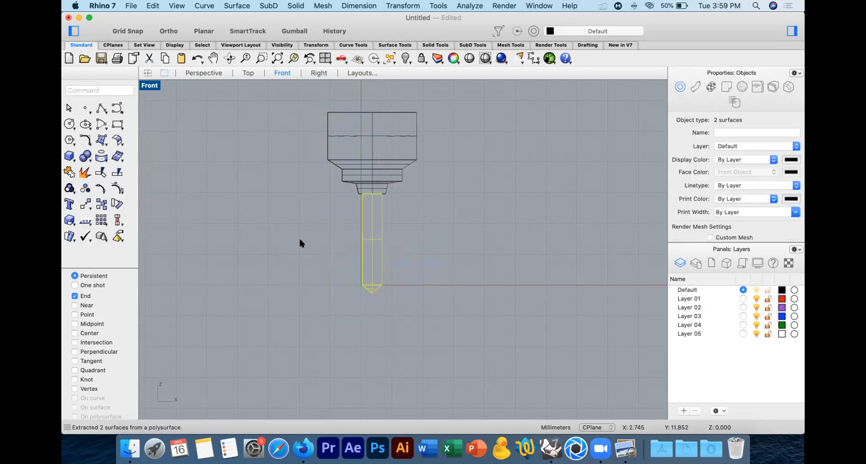
Step: Duplicate the side edges of the extracted shank and tip surfaces as curves
left_click(101, 156)
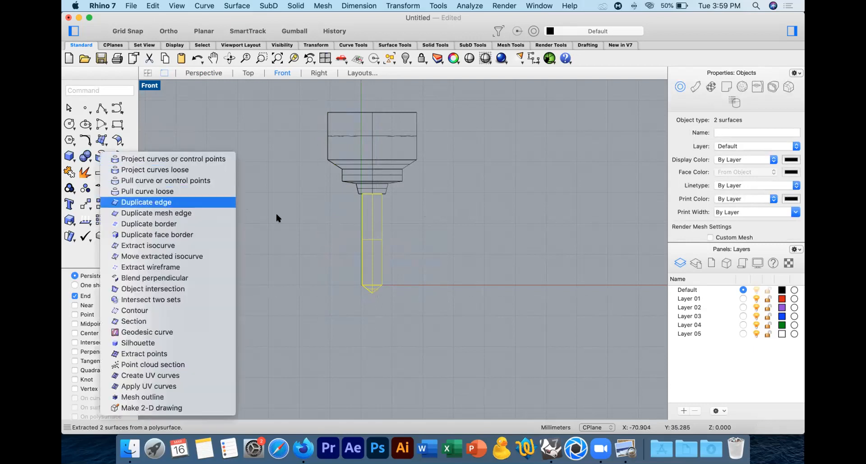
left_click(135, 200)
left_click(366, 289)
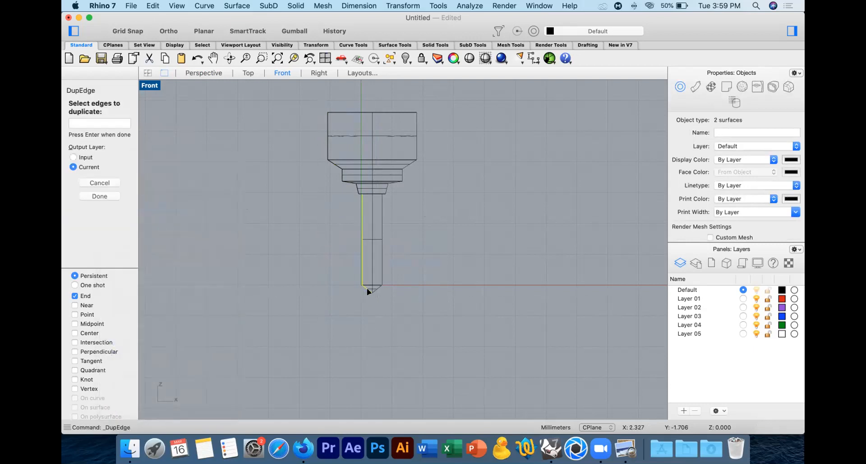
key("Return")
Step: Delete the extracted shank and tip surfaces and join the two duplicated edge curves into one
left_click_drag(399, 261, 382, 284)
key("Delete")
left_click_drag(402, 253, 339, 295)
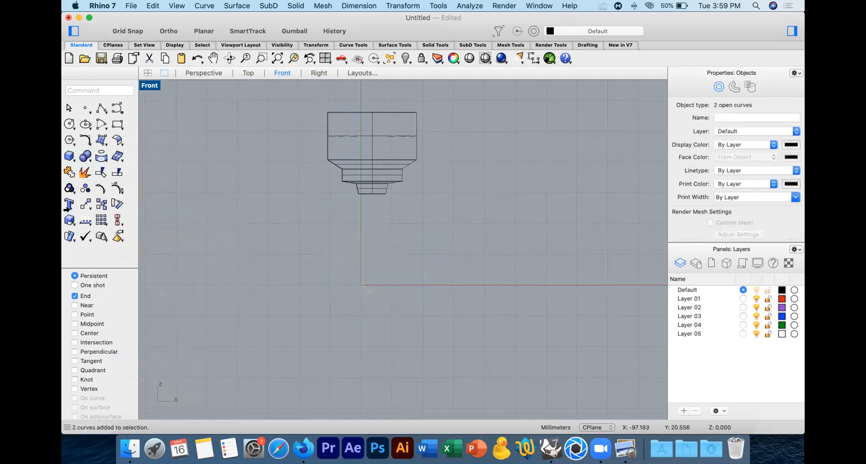
left_click(69, 172)
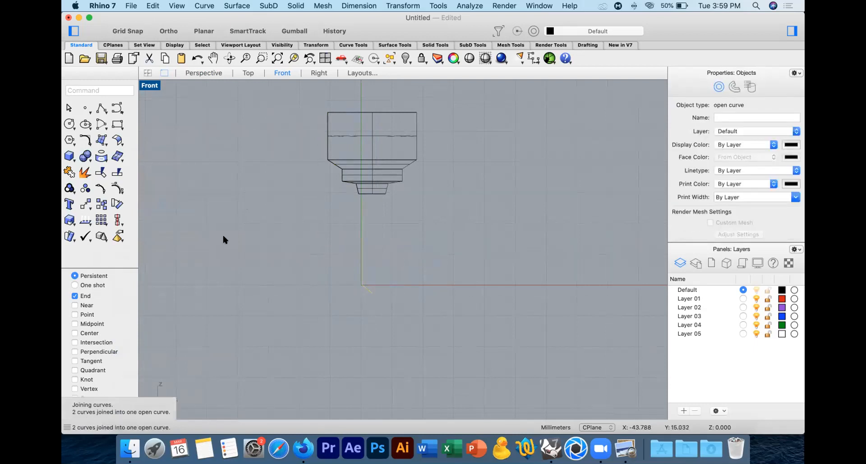
Step: Mirror a copy of the joined curve about the vertical axis through the tip and join both halves
type("Mirror")
key("Return")
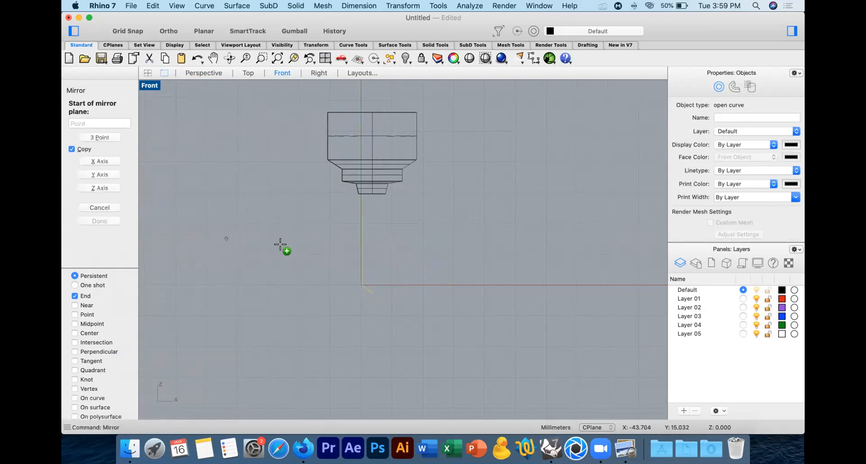
left_click(372, 293)
left_click(376, 318)
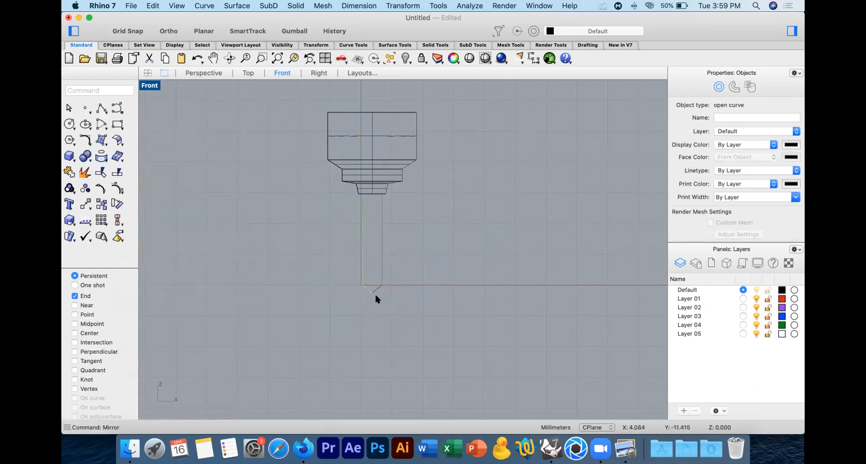
left_click_drag(330, 288, 330, 289)
left_click(113, 204)
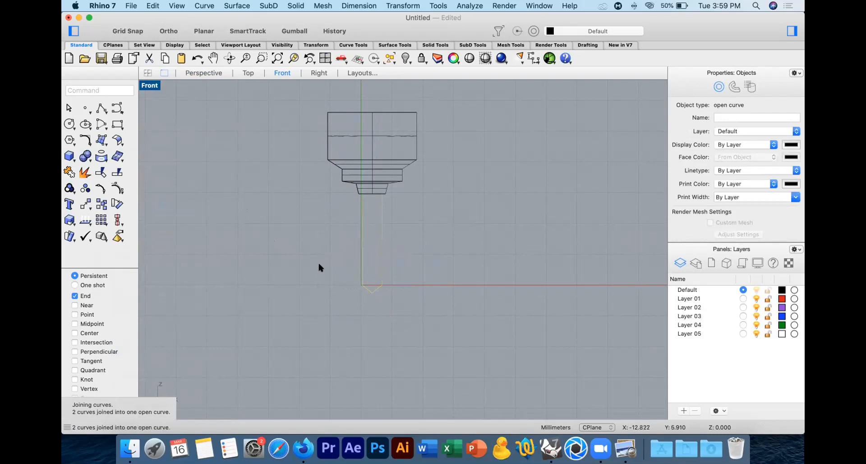
Step: Draw a line across the open upper end of the shank outline and join it into a closed curve
left_click(99, 108)
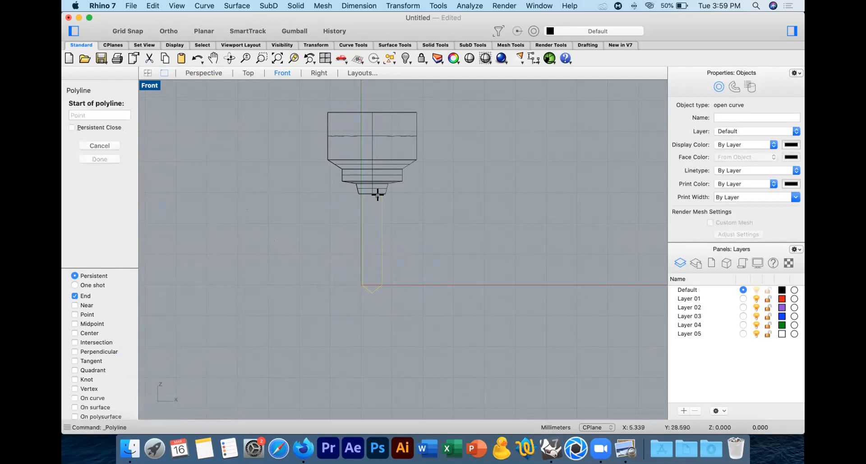
left_click(363, 194)
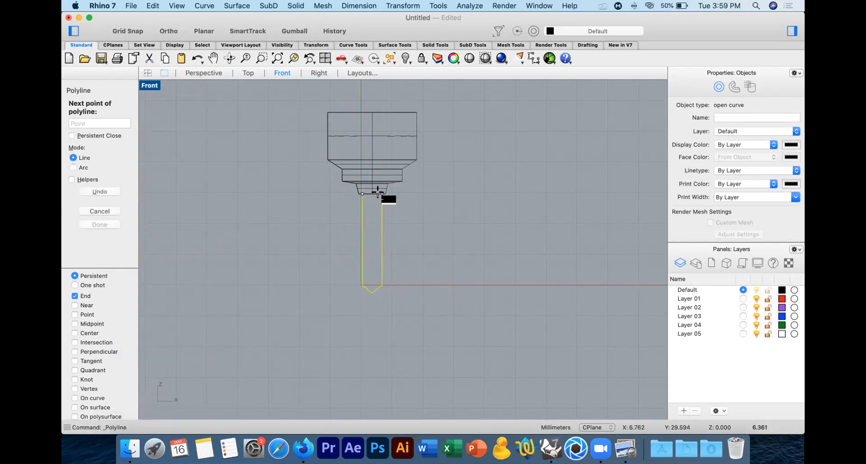
left_click(381, 194)
key("Return")
left_click(395, 182, "shift")
left_click(85, 188)
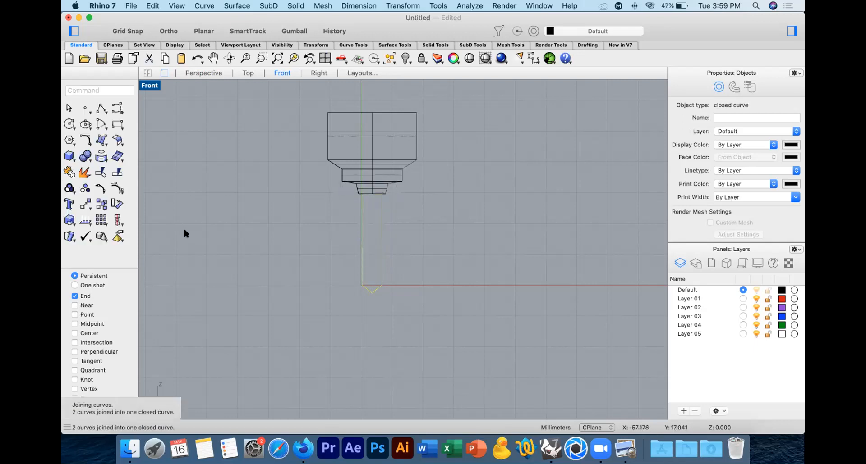
Step: Extrude the closed shank outline to both sides as a thin solid bar and delete the source curve
type("Extr")
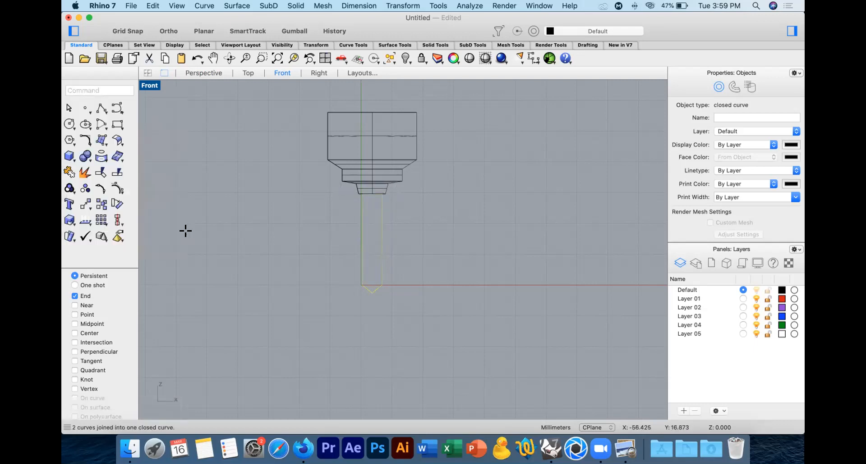
left_click(242, 75)
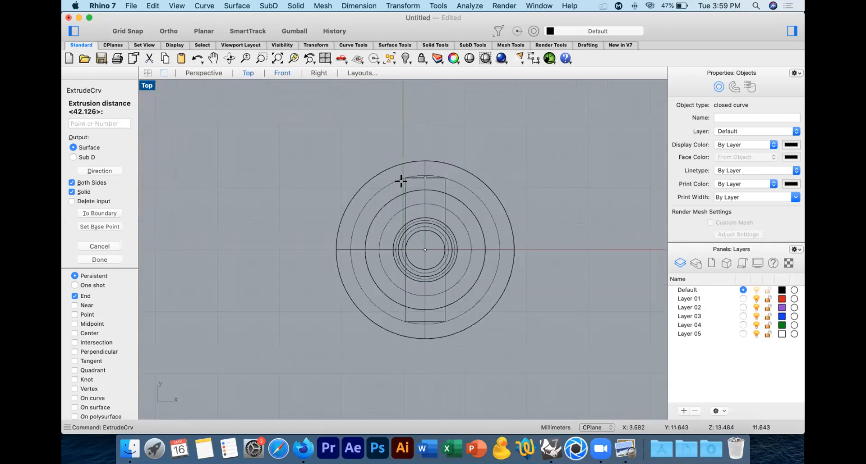
left_click(486, 240)
left_click(204, 75)
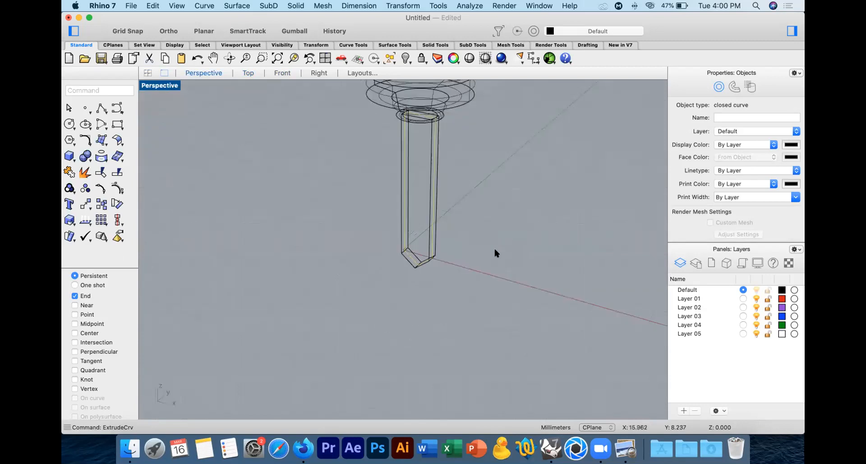
left_click(466, 134)
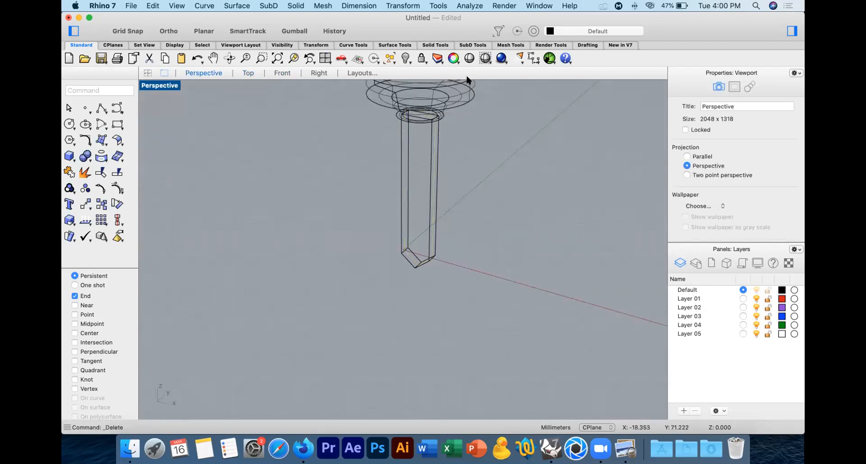
Step: Shade the Perspective view and examine the extruded bit and its connection to the chuck
left_click(485, 58)
right_click_drag(437, 169, 487, 234)
left_click(432, 266)
left_click(197, 233)
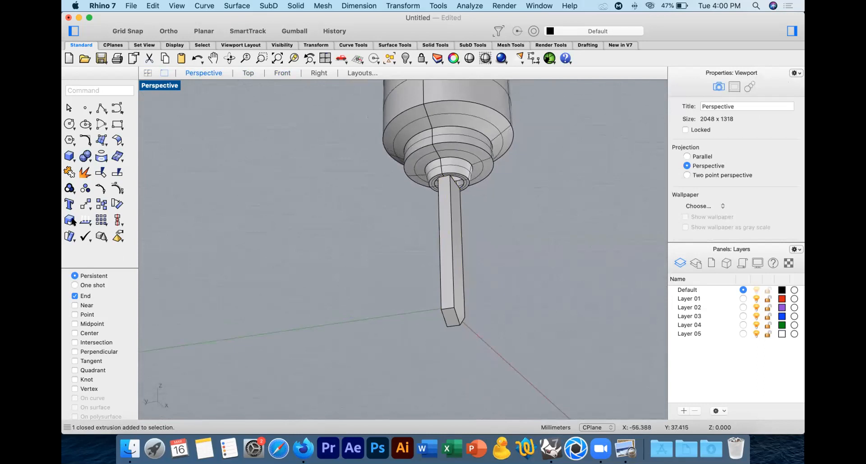
left_click(451, 283)
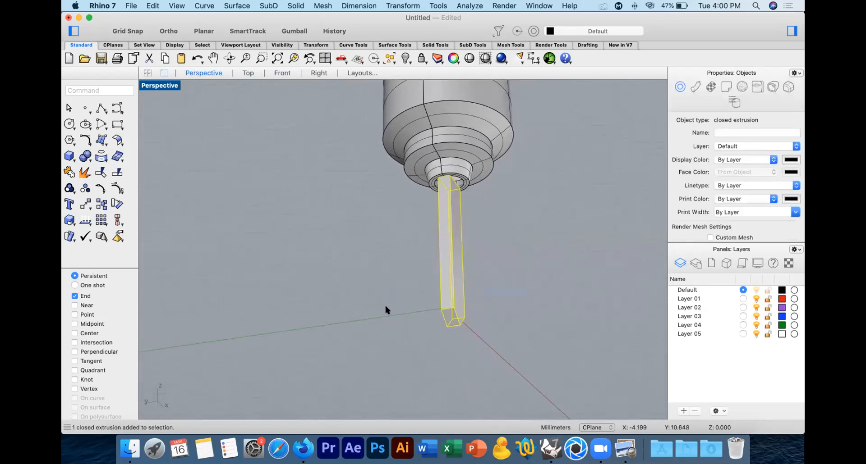
left_click(499, 301)
right_click_drag(499, 301, 492, 279)
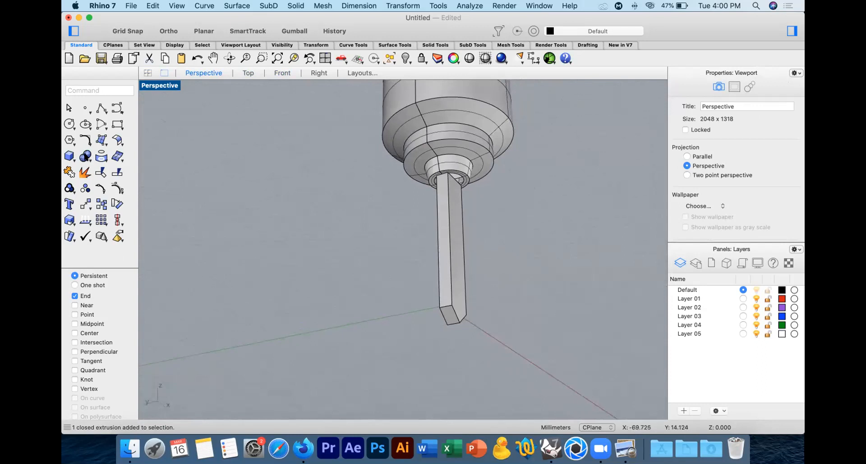
Step: Chamfer one long vertical edge of the bit solid with a distance of 2
left_click(86, 157)
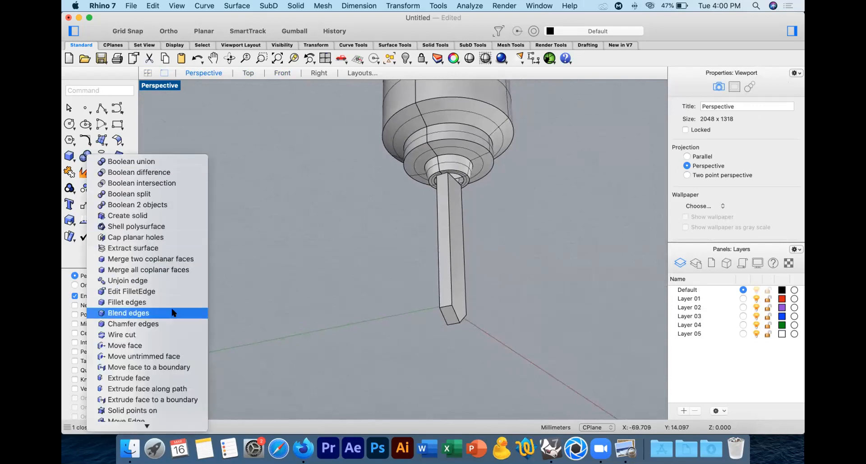
left_click(173, 324)
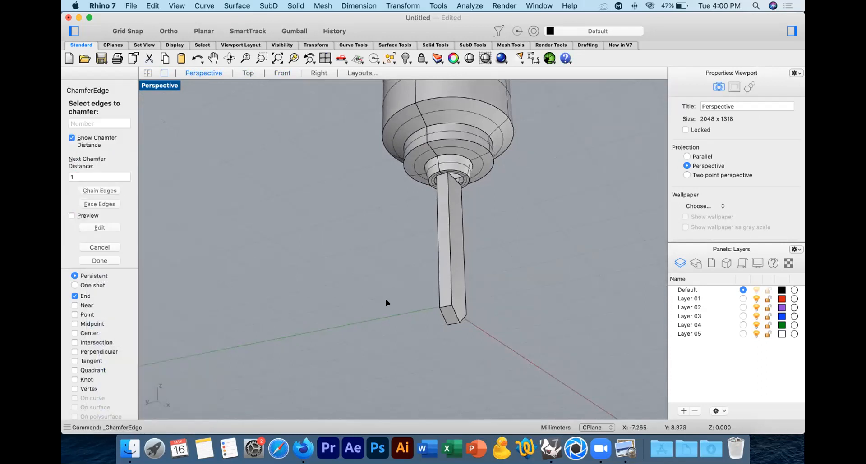
type("2")
key("Return")
left_click(447, 272)
key("Return")
key("Return")
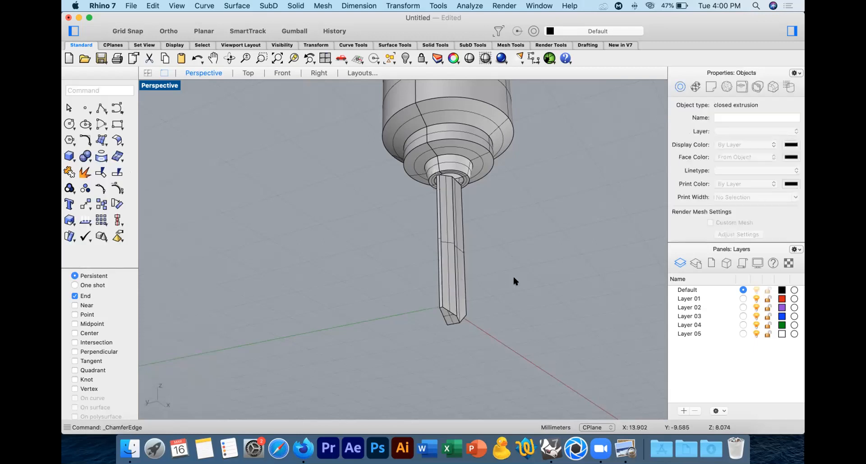
Step: Chamfer the diagonally opposite long edge of the bit with the same distance of 2
right_click_drag(514, 278, 277, 246)
key("Return")
left_click(352, 296)
key("Return")
key("Return")
Step: Start twisting the drill bit solid about a vertical axis running from its tip up to the chuck
left_click(404, 291)
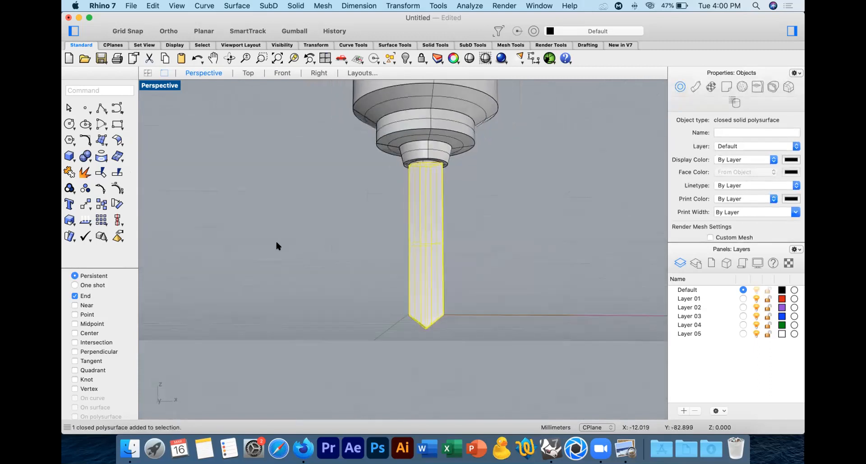
left_click(87, 206)
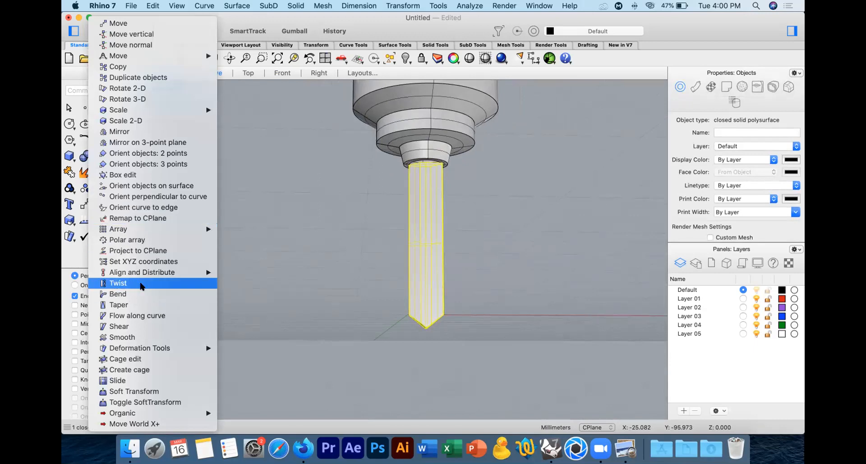
left_click(142, 286)
scroll(406, 290, "up", 10)
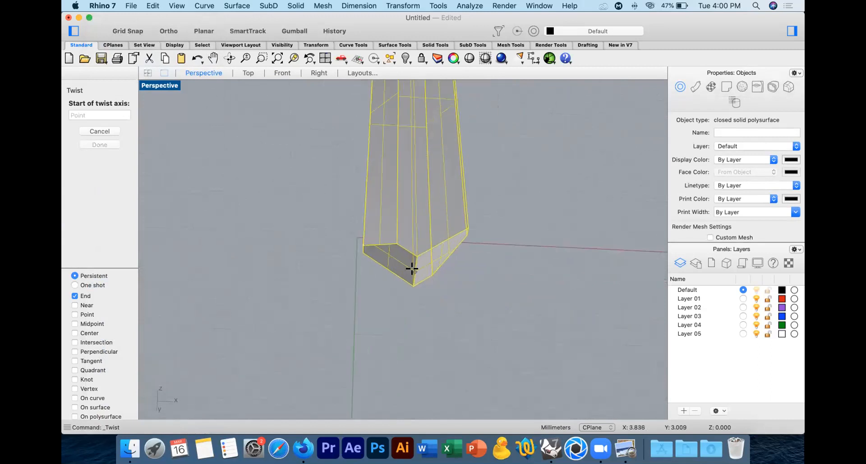
left_click(412, 267)
left_click(282, 73)
scroll(383, 189, "up", 8)
key("shift")
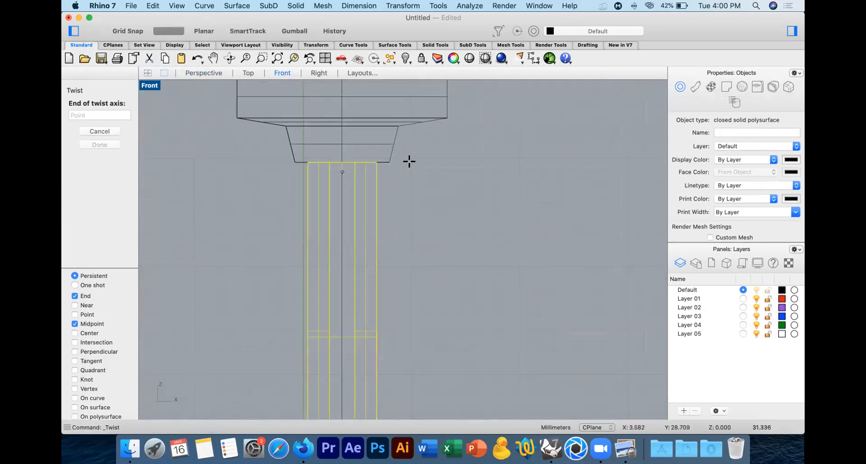
left_click(413, 159, "shift")
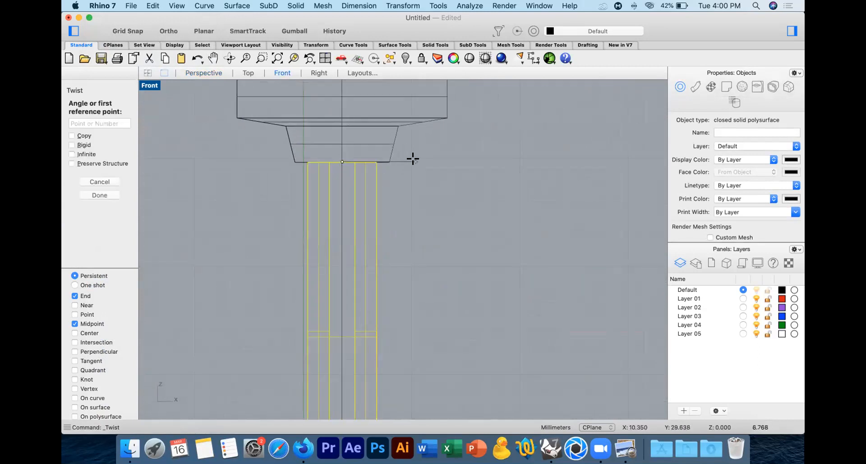
Step: Try to twist the bit using reference points picked in the Front and Top views, and undo the twist
left_click(477, 164, "shift")
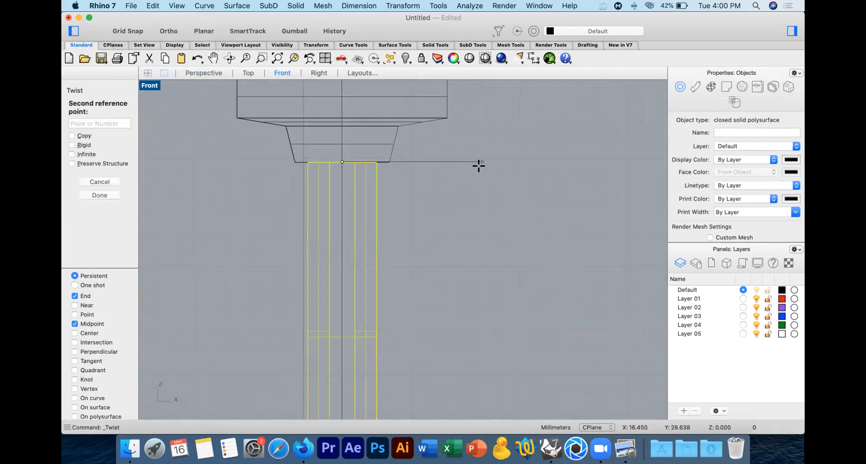
left_click(248, 73)
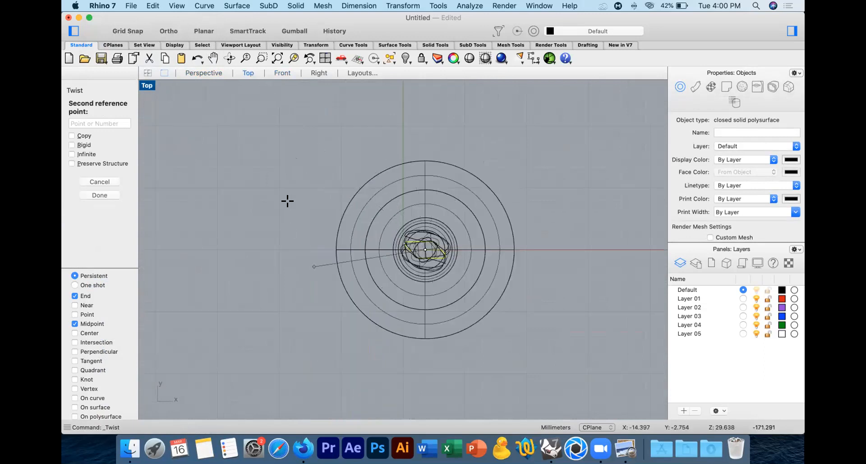
left_click(560, 250, "shift")
left_click(212, 72)
left_click(183, 139)
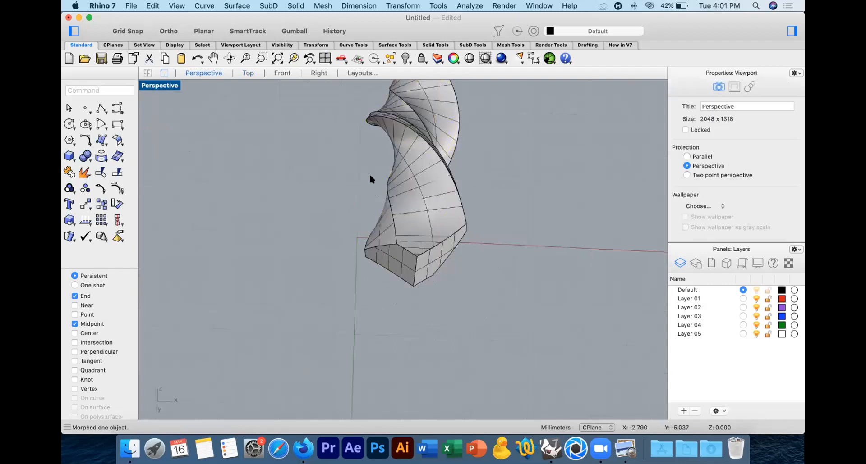
scroll(416, 169, "down", 8)
right_click_drag(417, 169, 451, 211)
key("super+z")
Step: Restart Twist on the bit with a vertical axis from the tip's midpoint up to the bit's top end
right_click_drag(456, 249, 473, 201)
scroll(454, 238, "up", 9)
key("Return")
left_click(436, 218)
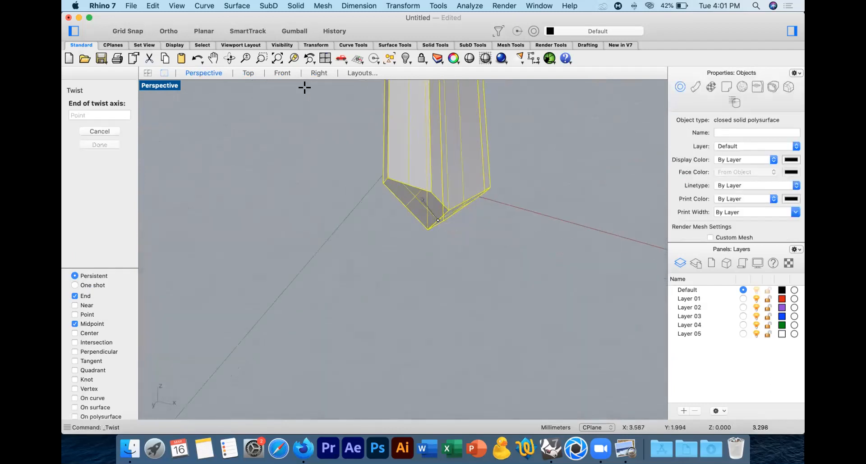
left_click(282, 73)
key("shift")
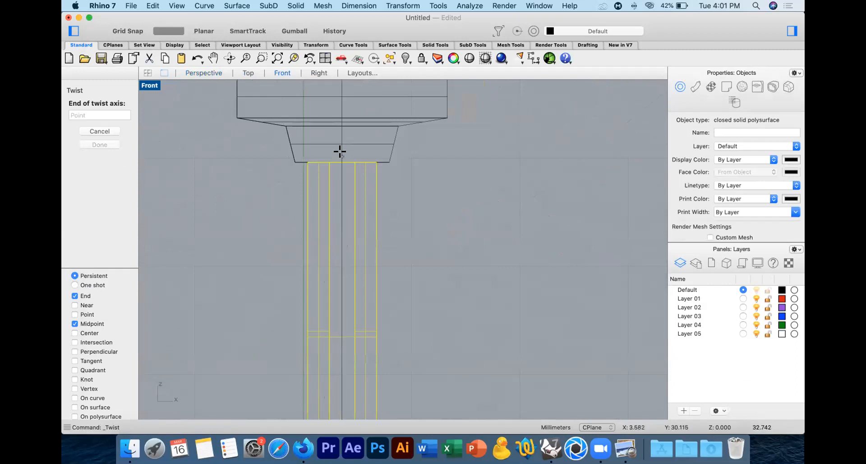
left_click(441, 158)
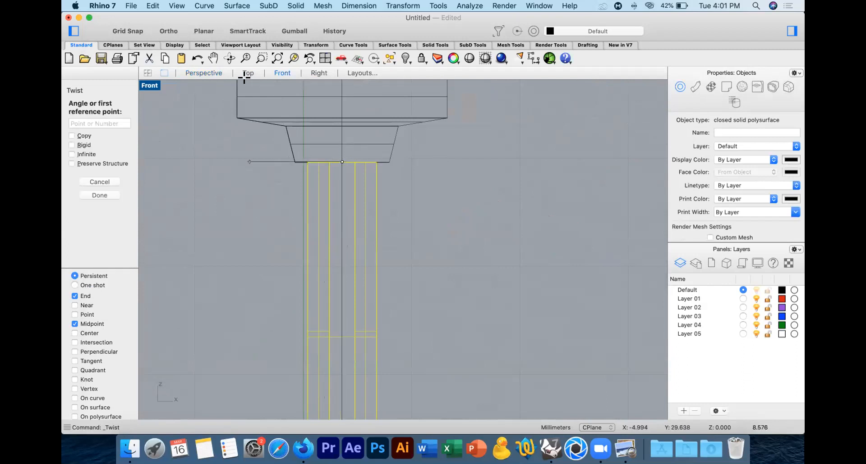
Step: Twist the bit by -720 degrees between reference points in the Top view and inspect the spiral in Perspective
left_click(248, 73)
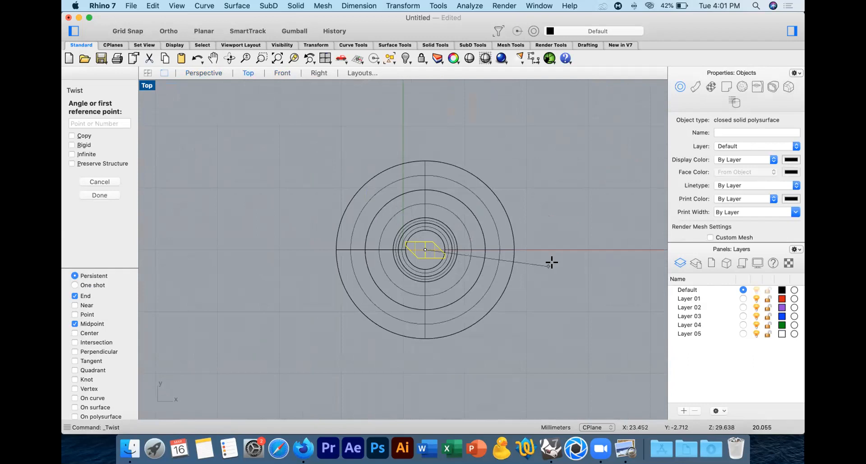
left_click(574, 252, "shift")
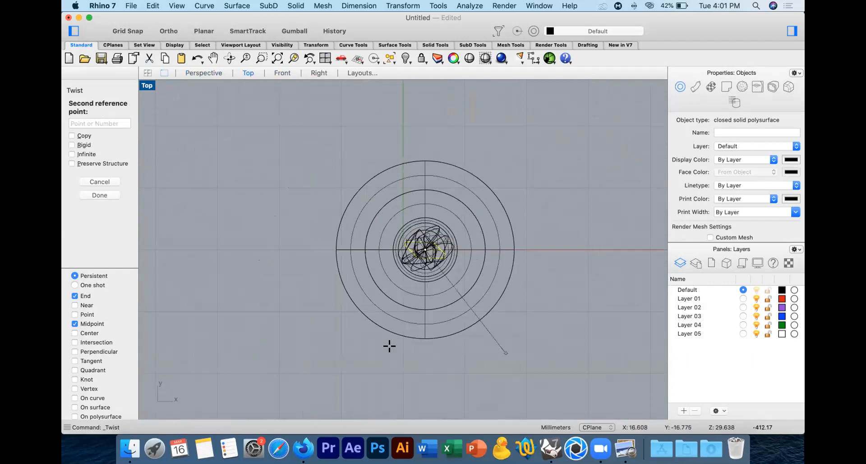
key("shift")
left_click(555, 248, "shift")
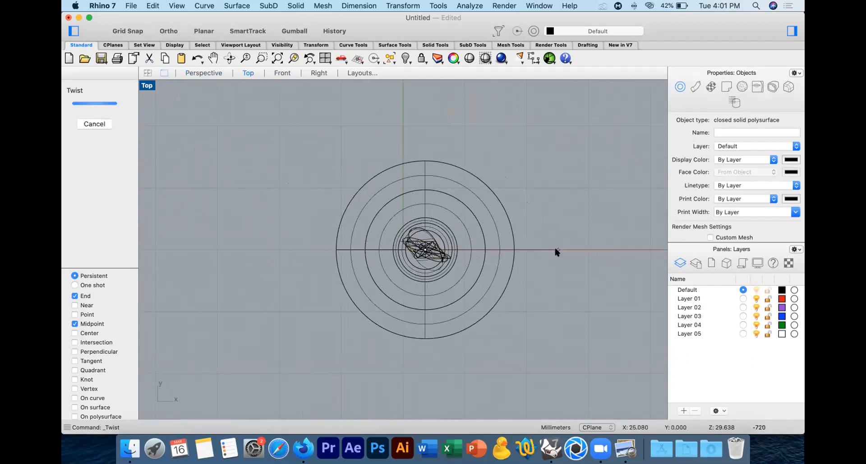
left_click(205, 74)
left_click(296, 138)
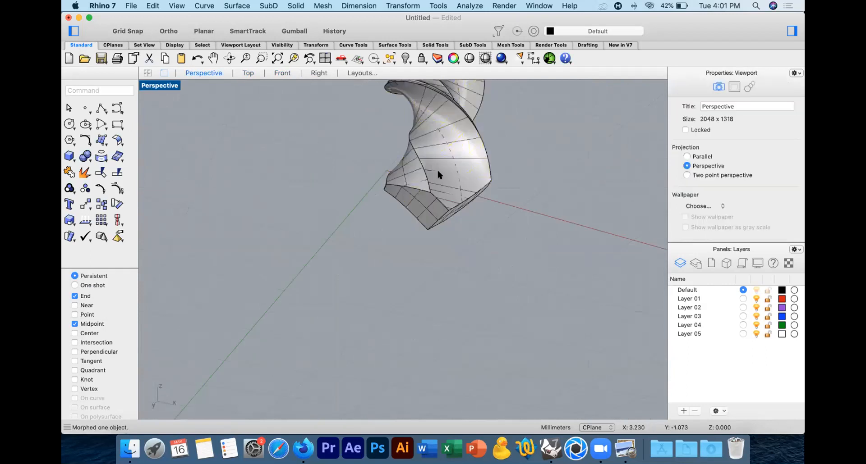
scroll(439, 172, "down", 5)
right_click_drag(469, 148, 458, 220, "shift")
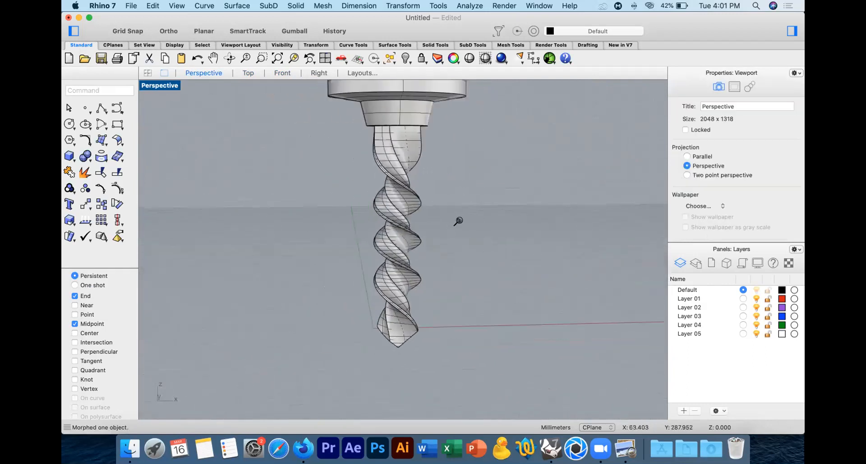
Step: Cap the open chuck body to make it a closed solid
scroll(464, 207, "down", 5)
scroll(468, 185, "up", 2)
scroll(465, 203, "up", 2)
left_click_drag(488, 139, 271, 261)
left_click(408, 161)
type("cap")
key("Return")
Step: Group the chuck body and the twisted bit together
left_click_drag(522, 160, 338, 299)
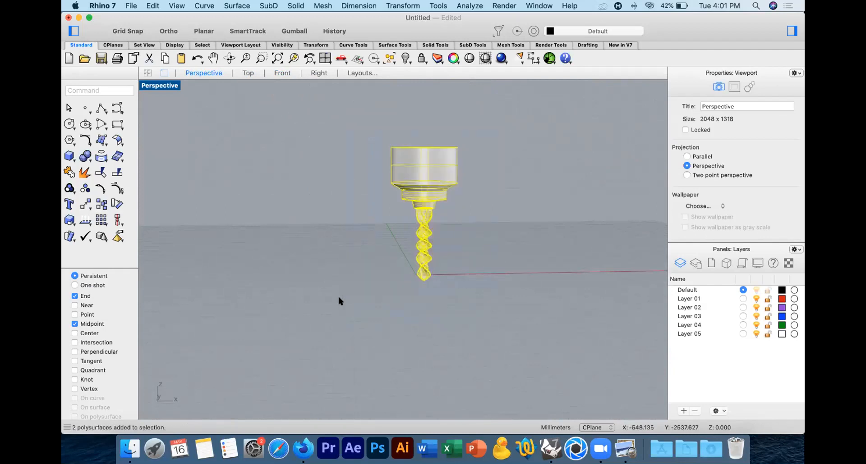
key("super+g")
left_click(334, 235)
right_click_drag(334, 235, 353, 279)
Step: Enable the Gumball and move the grouped drill up above the ground plane and sideways off the origin
left_click(384, 248)
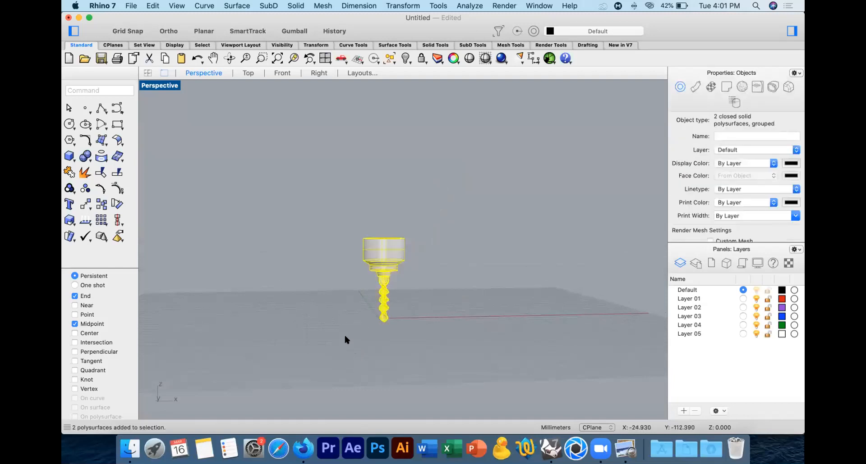
left_click(294, 32)
right_click_drag(439, 216, 421, 217)
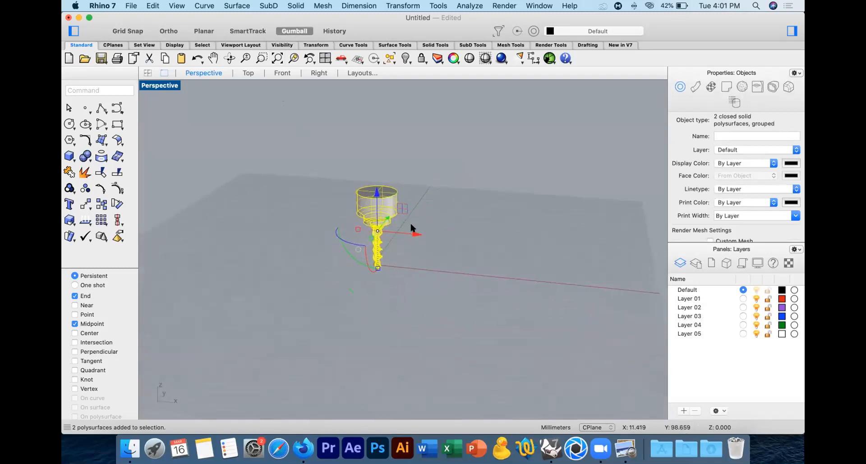
left_click_drag(376, 193, 378, 158)
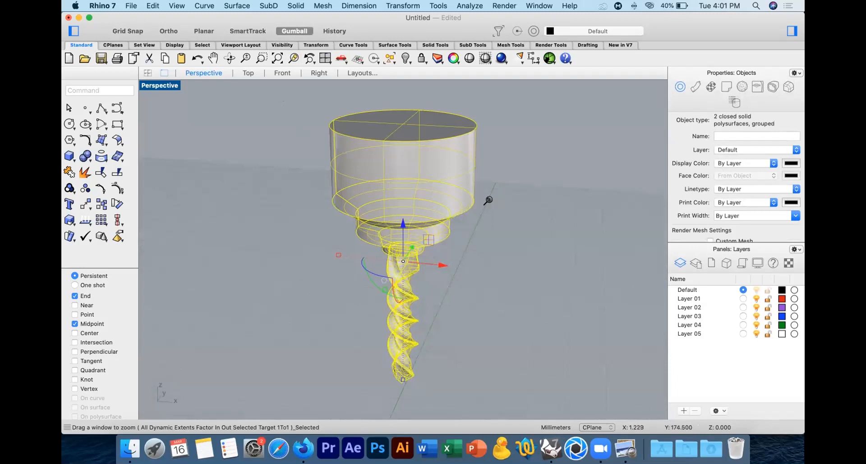
left_click_drag(447, 259, 459, 275)
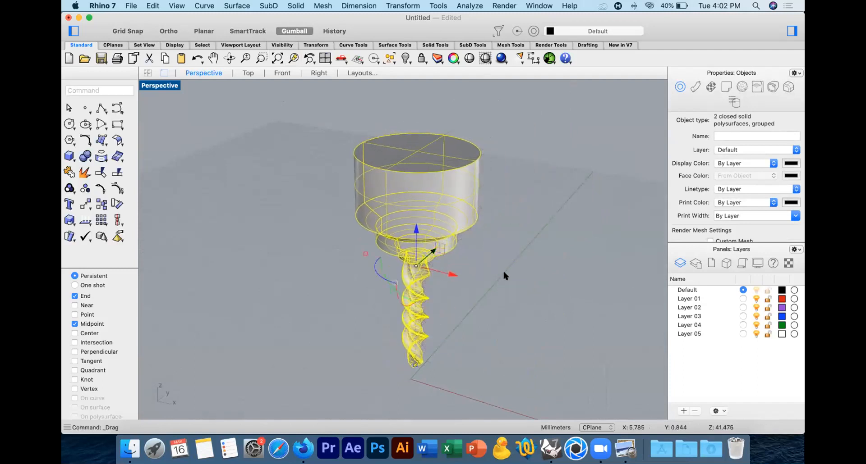
Step: Align the drill group concentrically to the origin at 0 in the Top view
left_click(248, 74)
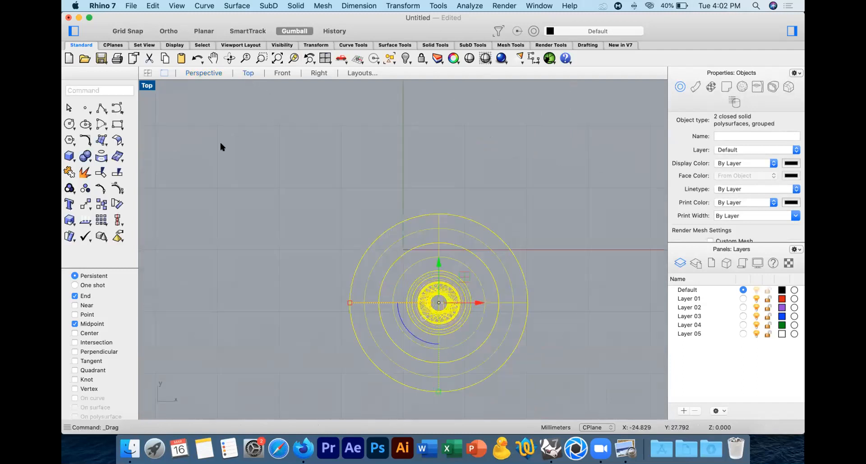
left_click(117, 220)
left_click(157, 288)
type("0")
key("Return")
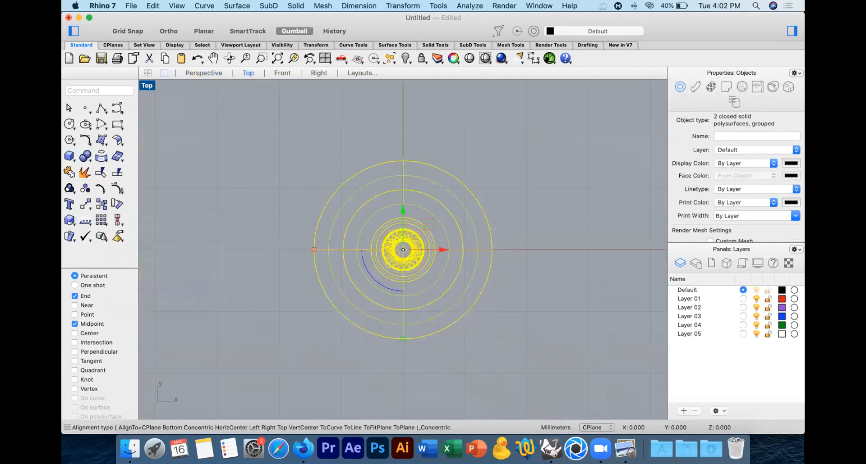
left_click(315, 158)
left_click(203, 73)
Step: Try rotating the drill group with the Gumball and undo back past the concentric alignment
right_click_drag(567, 231, 469, 251)
left_click(412, 177)
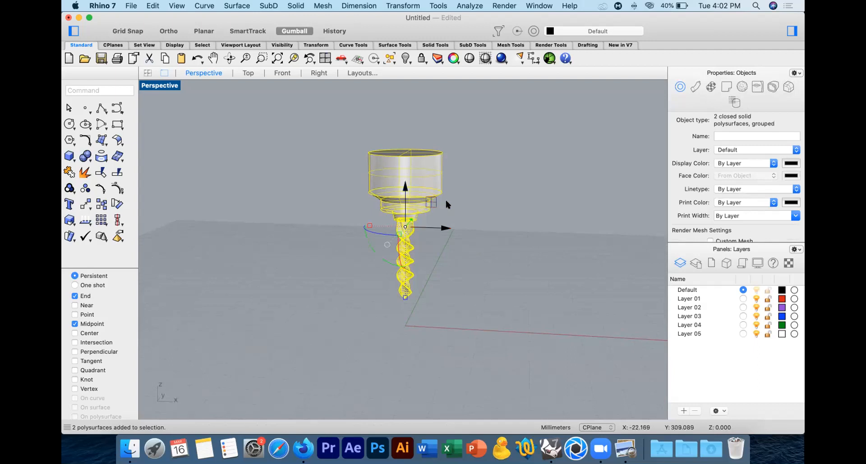
right_click_drag(492, 200, 453, 204, "shift")
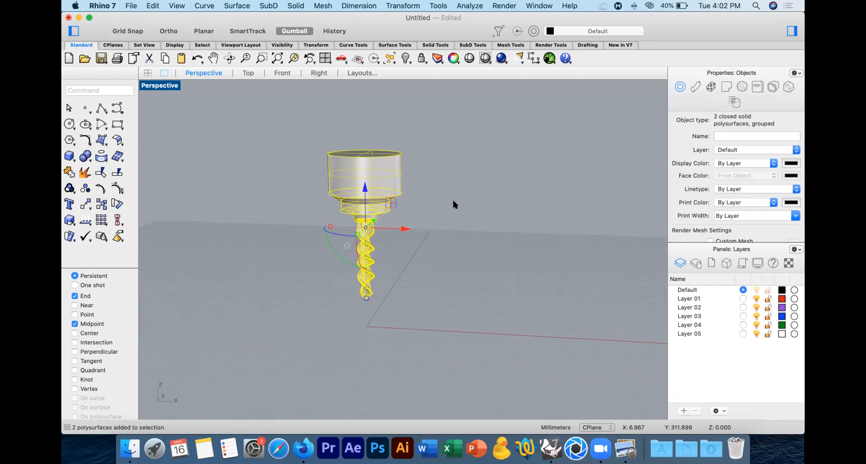
left_click_drag(332, 255, 394, 231)
key("Escape")
key("super+z")
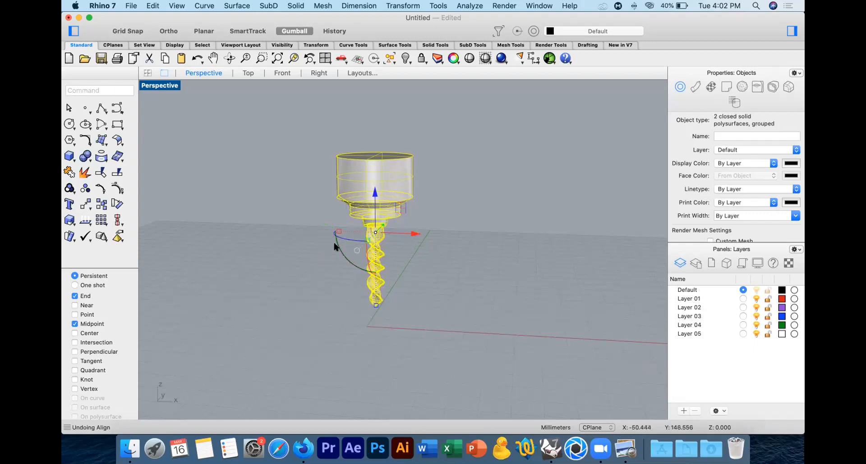
Step: Try tilting the drill group with the Gumball once more, undo the rotation and deselect the group
left_click_drag(335, 248, 371, 240)
key("super+z")
key("super+z")
key("Escape")
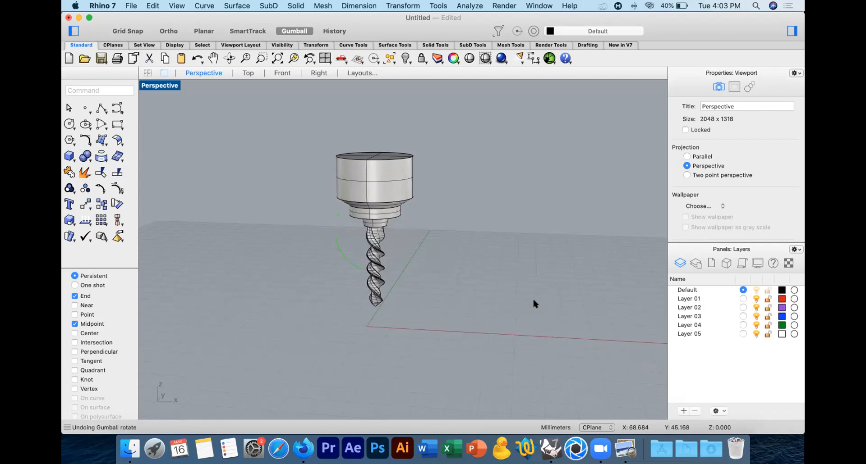
Step: Draw the base of a box from the origin in the Top view, about 23 by 31 mm
left_click(248, 73)
left_click(68, 155)
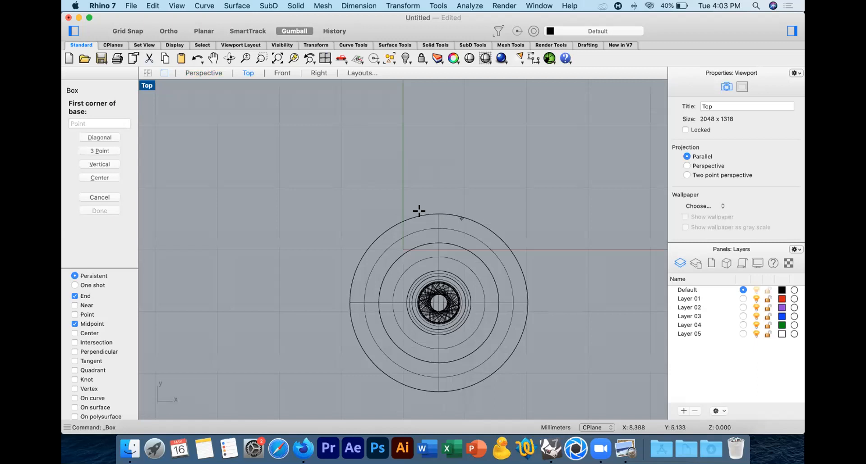
type("0")
key("Return")
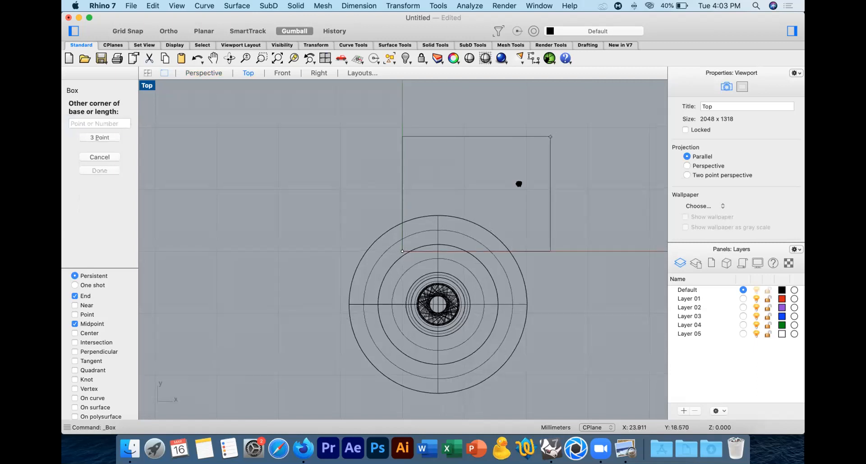
scroll(517, 181, "up", 5)
left_click(489, 146)
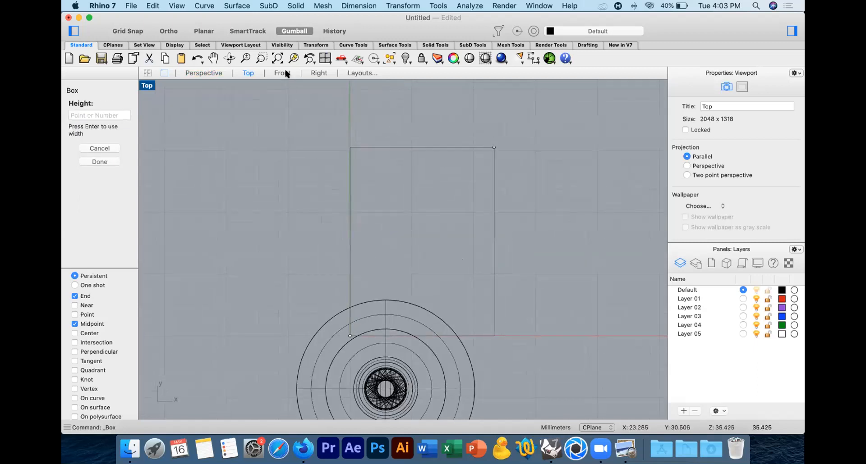
Step: Give the box a height of about 12 mm, reaching the bit's tip level, and check it in Perspective
left_click(283, 73)
scroll(449, 220, "down", 5)
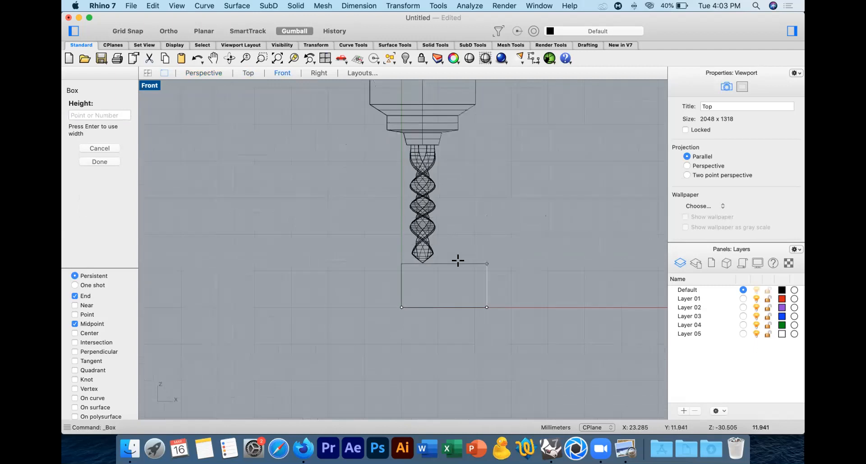
left_click(458, 262)
left_click(469, 261)
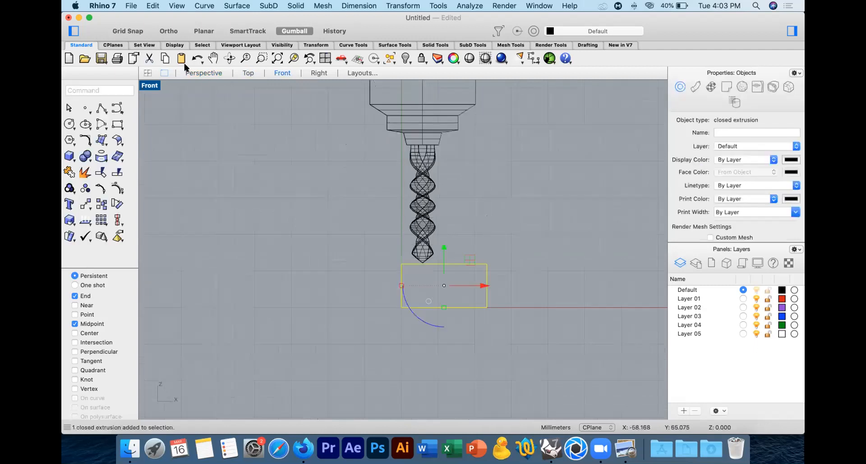
left_click(195, 73)
right_click_drag(454, 194, 469, 235)
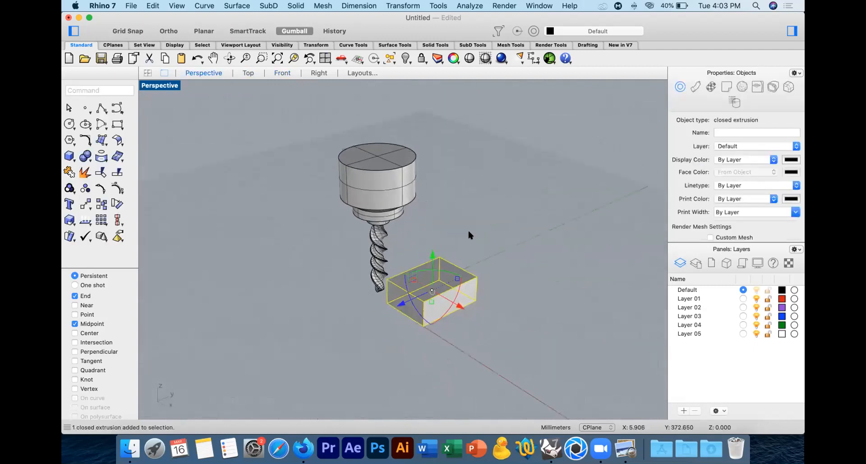
left_click(468, 232)
right_click_drag(471, 266, 484, 257)
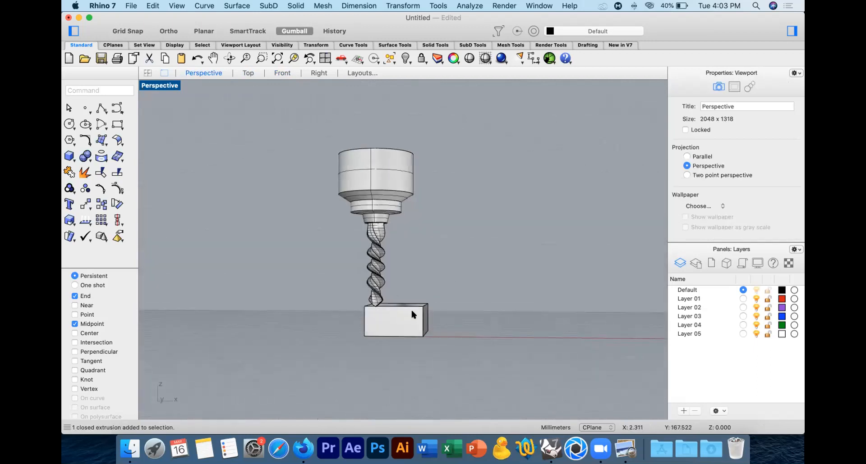
right_click_drag(411, 314, 355, 314)
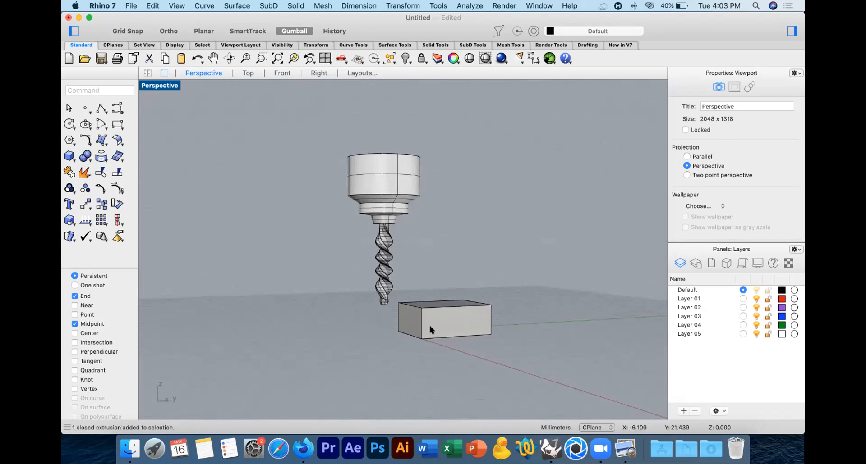
Step: Explode the box into surfaces and move its lower edge points inward in the Front view to slant one side
right_click_drag(430, 318, 481, 321)
left_click(391, 322)
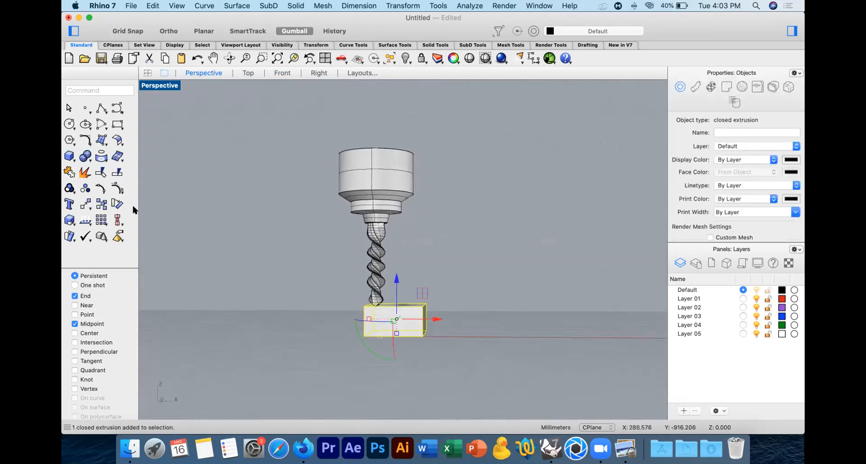
left_click(100, 172)
left_click_drag(427, 330, 405, 326)
left_click(281, 73)
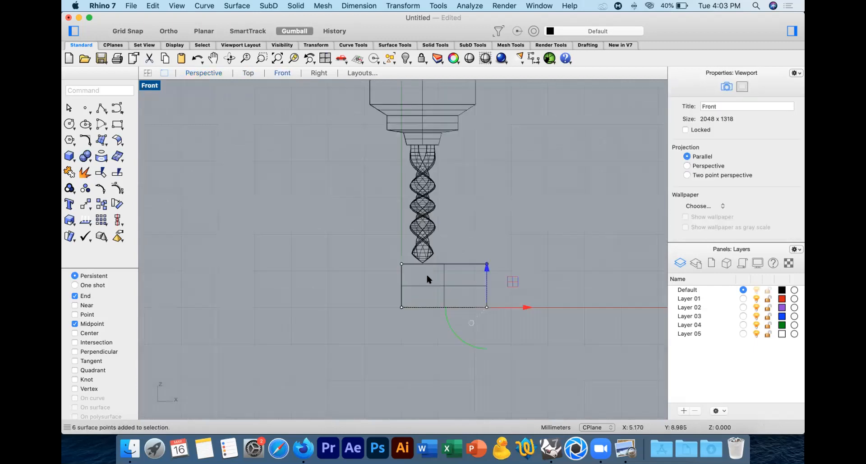
left_click_drag(523, 308, 492, 307)
left_click(513, 266)
left_click(204, 74)
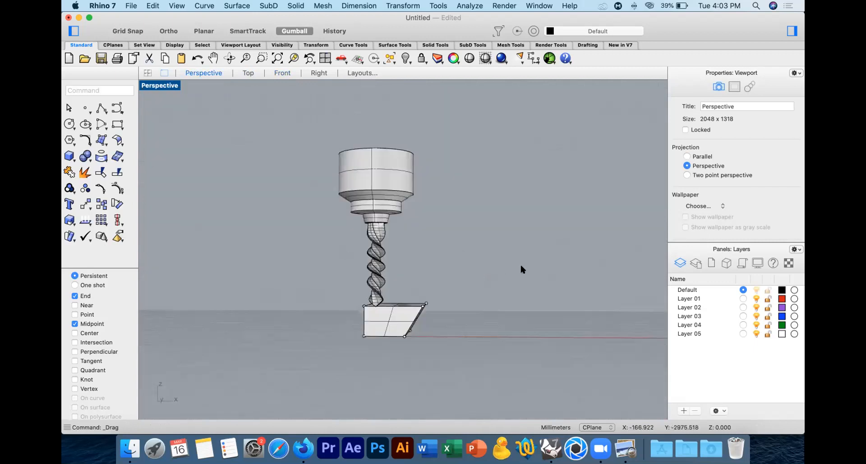
right_click_drag(495, 293, 514, 289)
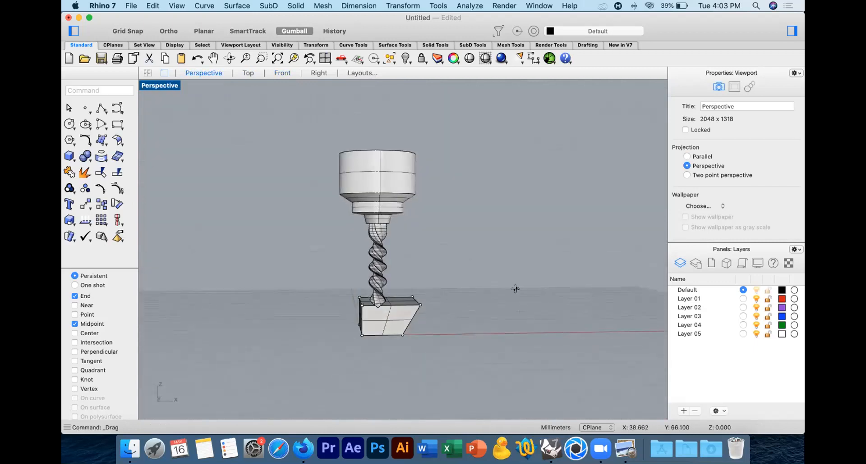
Step: Try tilting the drill group with the Gumball above the slanted box and undo the rotation
left_click(372, 184)
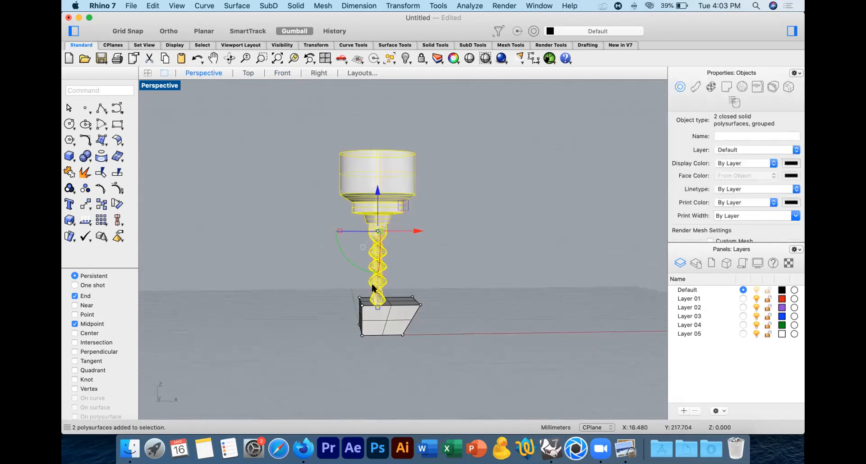
left_click_drag(345, 262, 315, 231)
key("super+z")
Step: Select all surfaces of the slanted box and join them into one polysurface
right_click_drag(474, 309, 451, 303)
left_click(441, 312)
left_click_drag(367, 380, 511, 295)
key("super+j")
Step: Mirror the slanted box upside down across its top edge in the Front view and delete the original
left_click(278, 74)
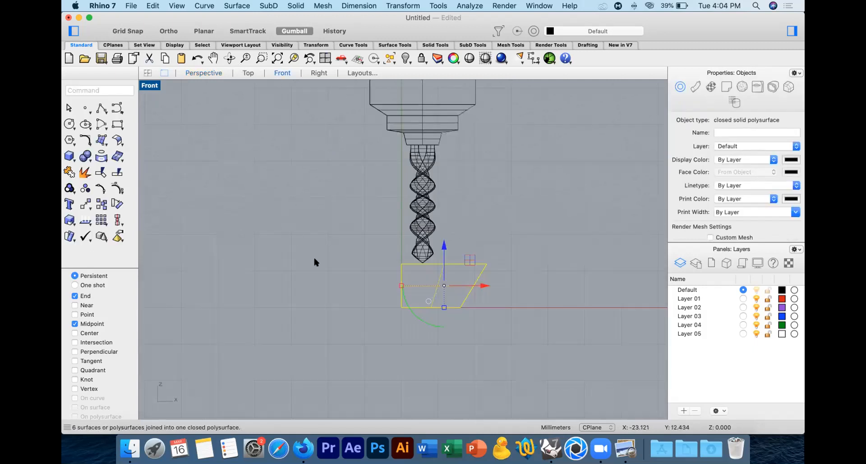
type("M")
key("Return")
key("shift")
left_click(400, 261, "shift")
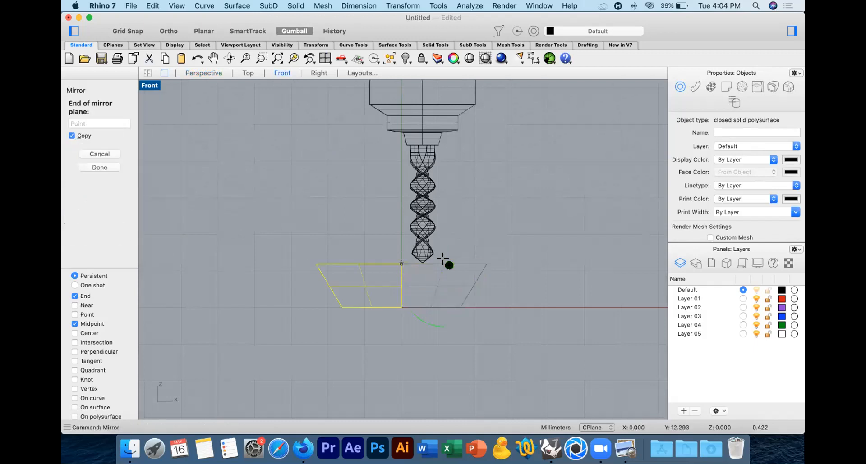
left_click(491, 266, "shift")
key("Delete")
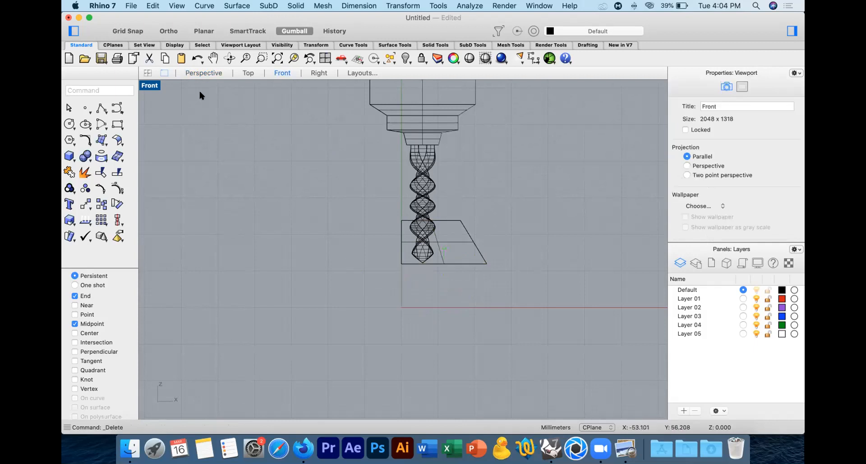
left_click(201, 77)
right_click_drag(428, 232, 439, 257)
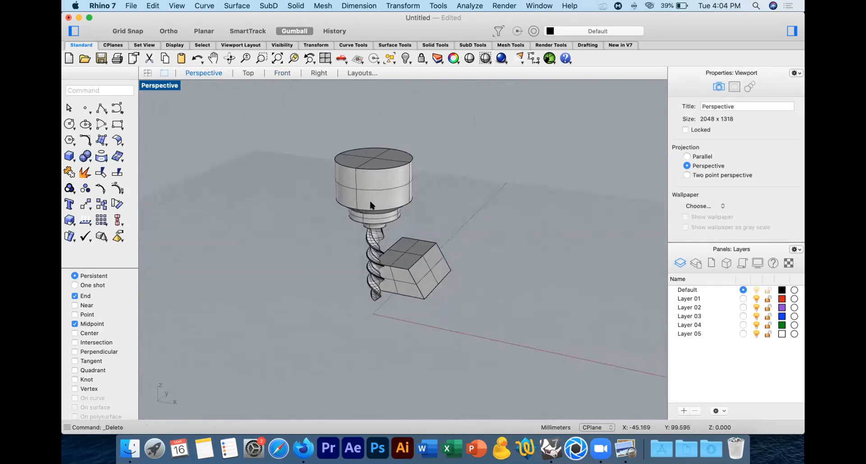
Step: Try moving the drill group from the bit's tip onto the slanted face, enabling the Near snap, and cancel the move
left_click(371, 205)
right_click_drag(378, 276, 375, 253)
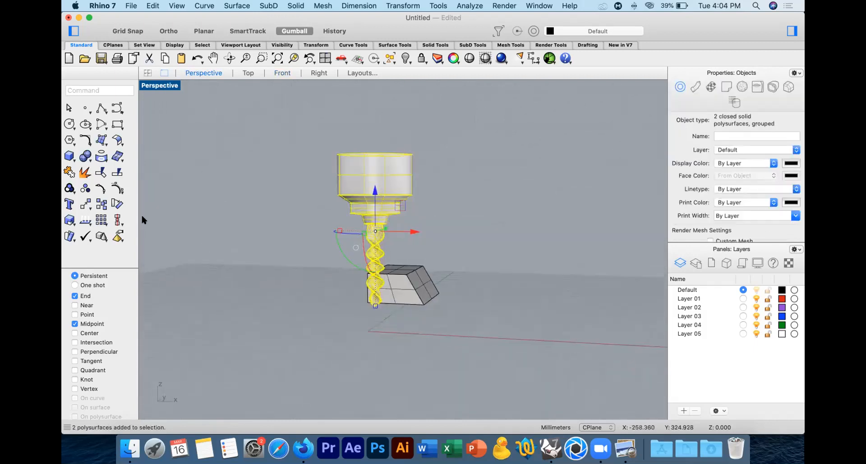
left_click(86, 203)
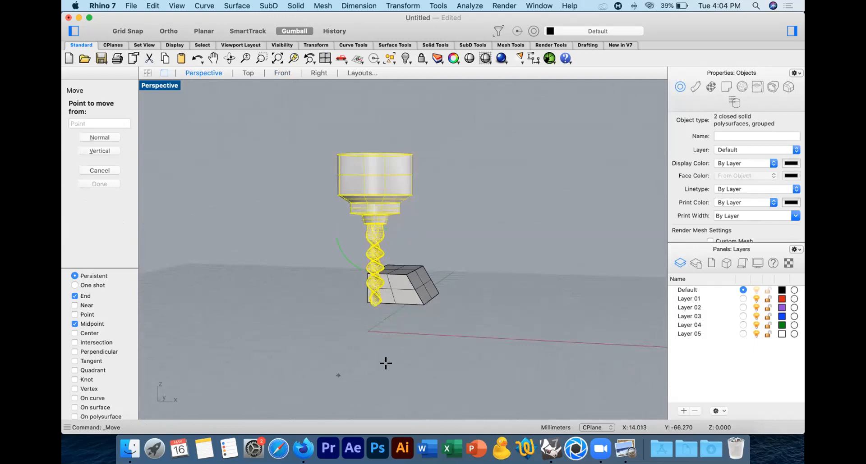
left_click(371, 306)
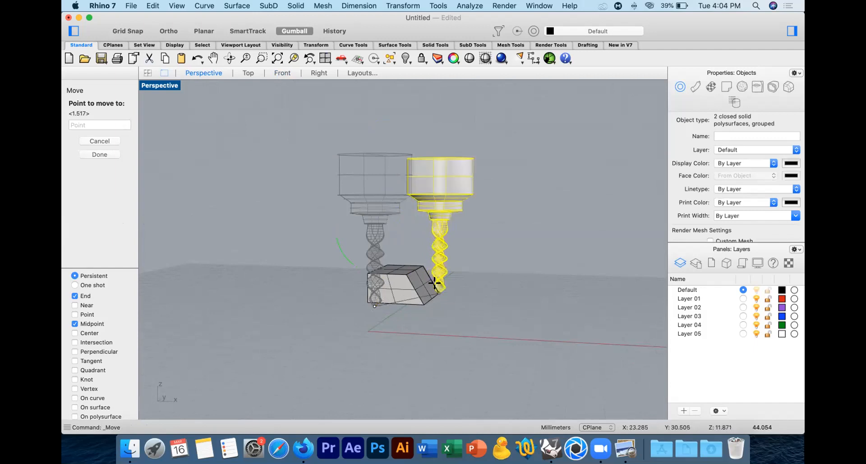
scroll(428, 270, "up", 5)
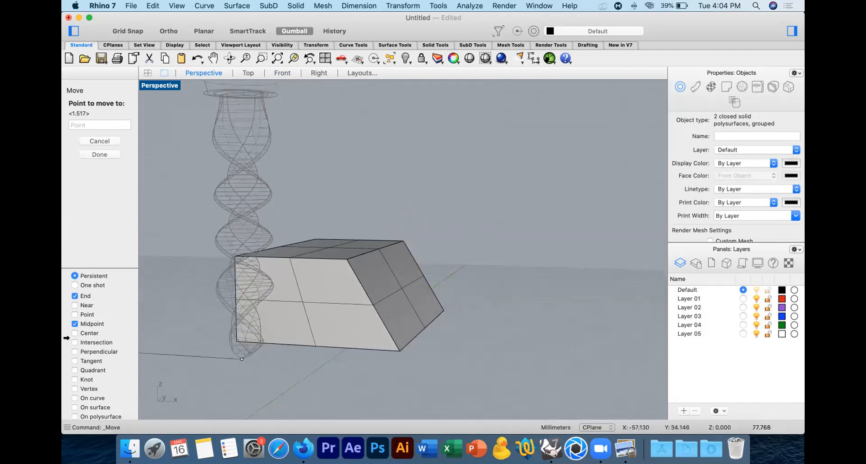
left_click(82, 305)
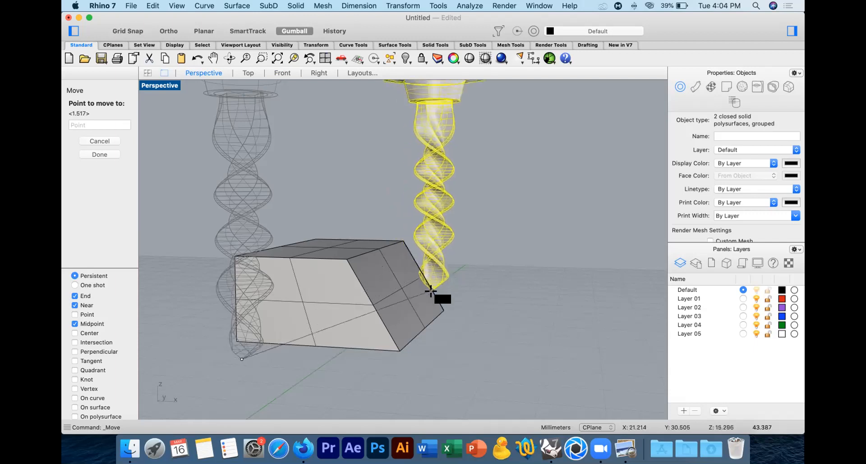
key("Escape")
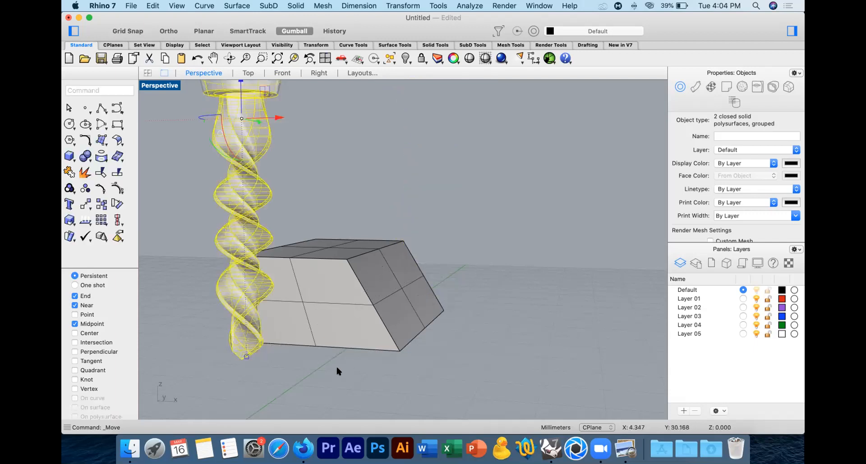
Step: Undo the deletion, mirror, join and slant of the box back to its straight-sided surfaces
key("super+z")
key("super+z")
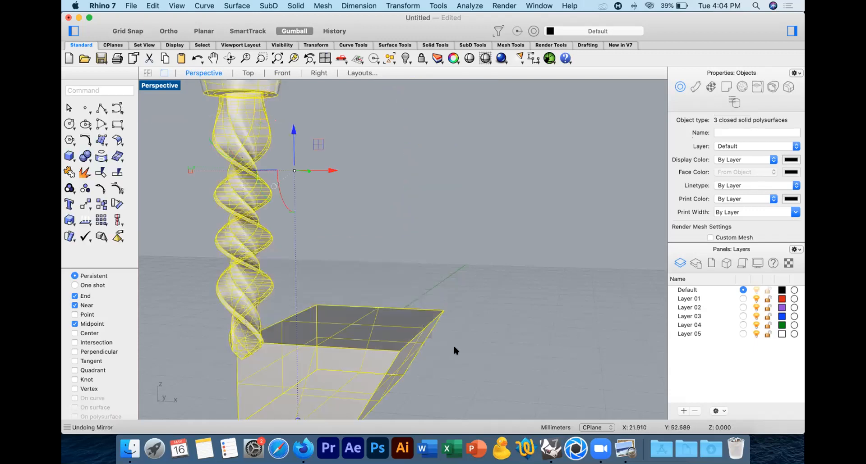
key("super+z")
key("super+z")
key("super+z")
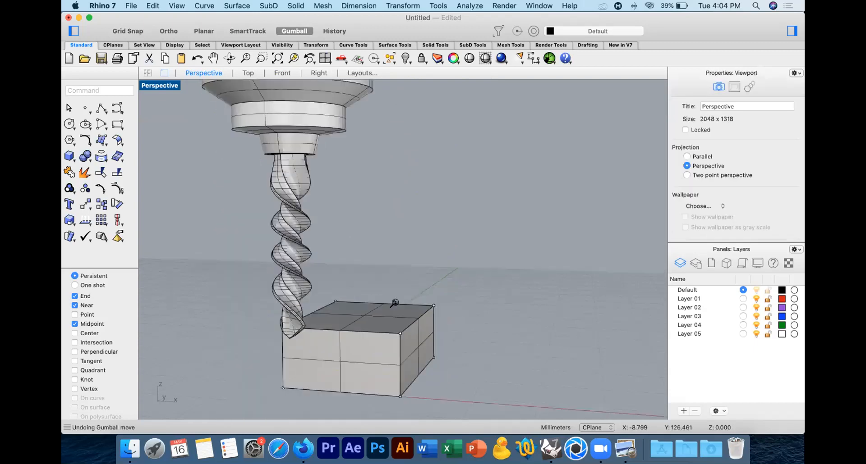
Step: Select the box's surfaces, redo the point move that slants its side, and deselect everything
scroll(395, 302, "down", 3)
right_click_drag(408, 333, 367, 311)
left_click(367, 300)
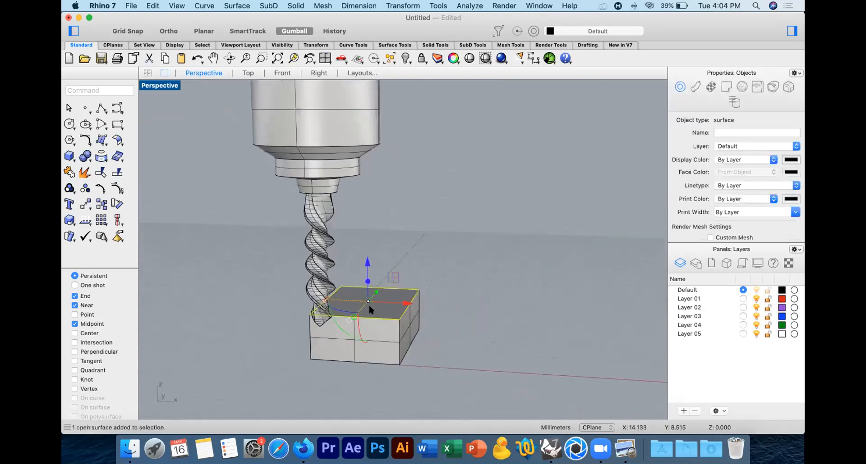
left_click(479, 361)
left_click_drag(255, 259, 468, 382)
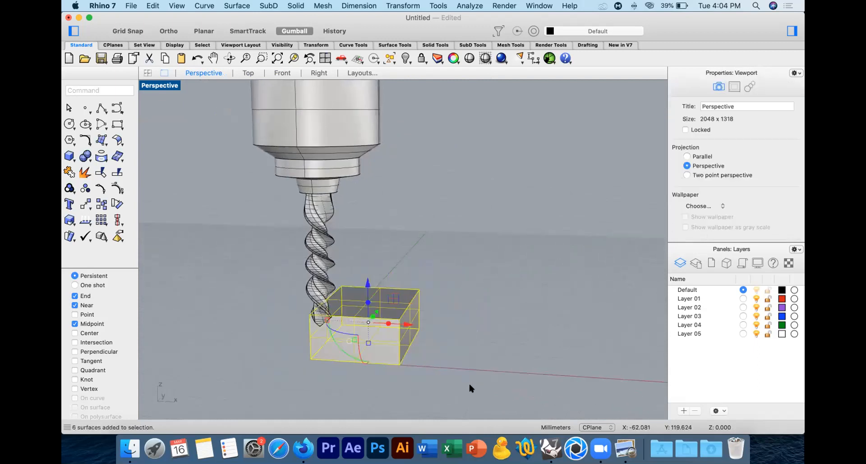
key("super+shift+z")
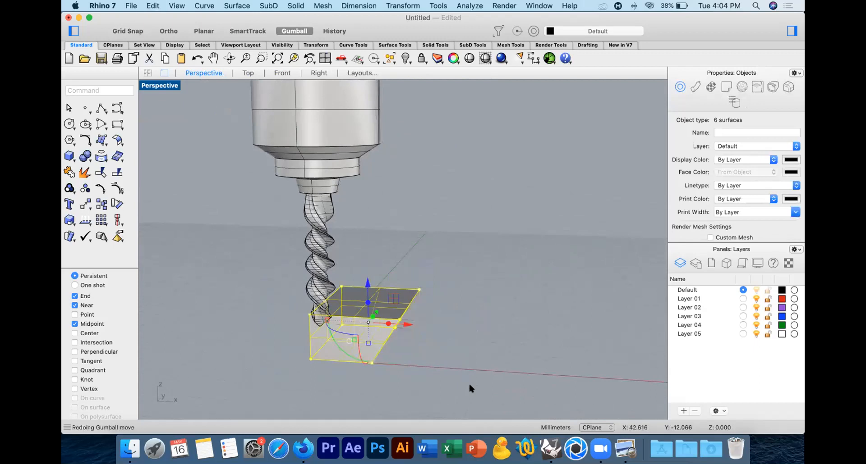
left_click(449, 345)
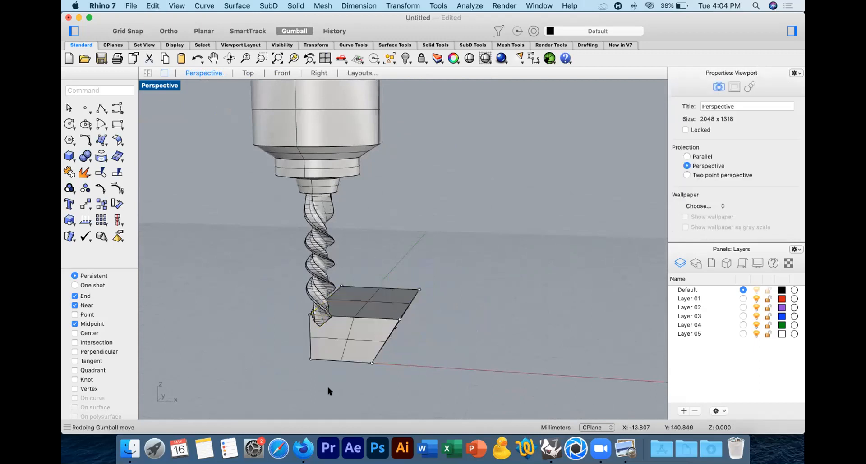
Step: Try rotating the drill group to horizontal with the Gumball and undo the rotation
right_click_drag(402, 363, 412, 348)
left_click(323, 232)
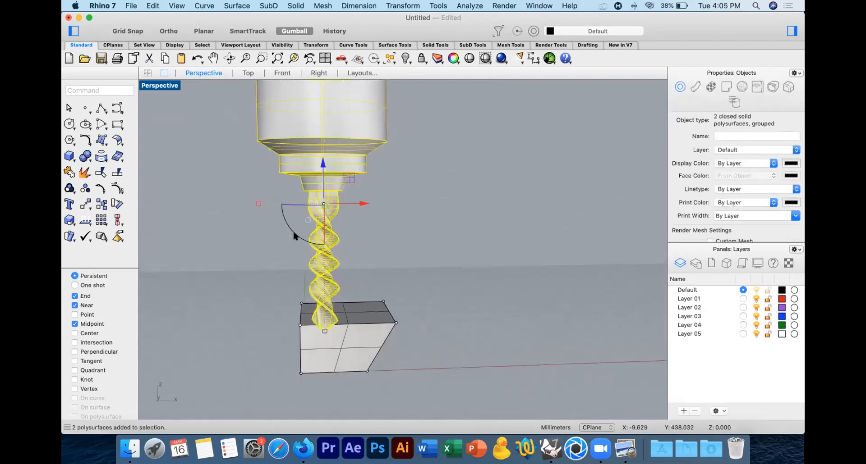
left_click_drag(292, 229, 258, 161)
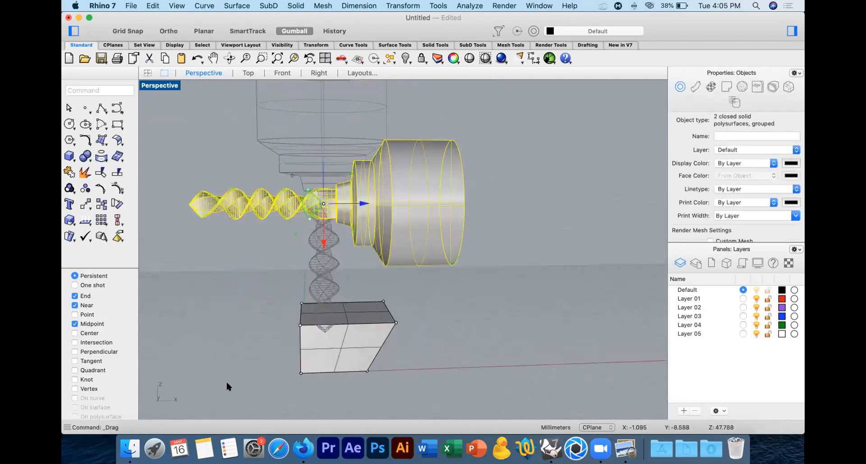
key("super+z")
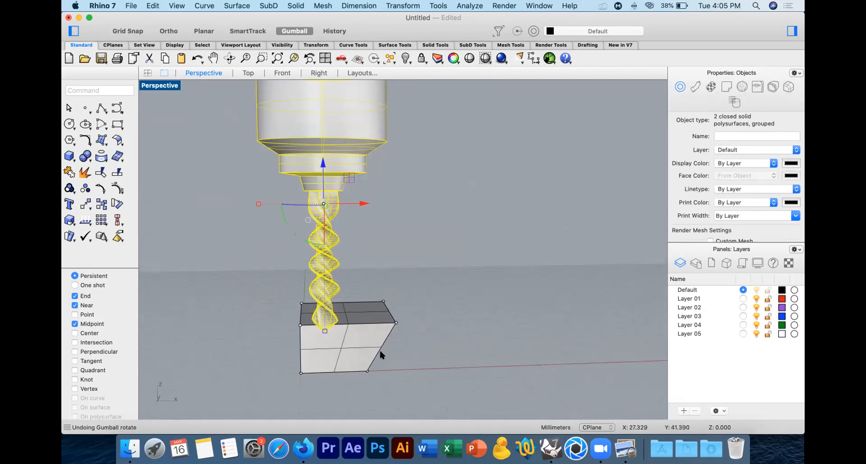
Step: Try laying the drill group horizontally and moving its tip to the box's slanted edge, cancel the move and undo the rotation
left_click_drag(302, 239, 236, 210)
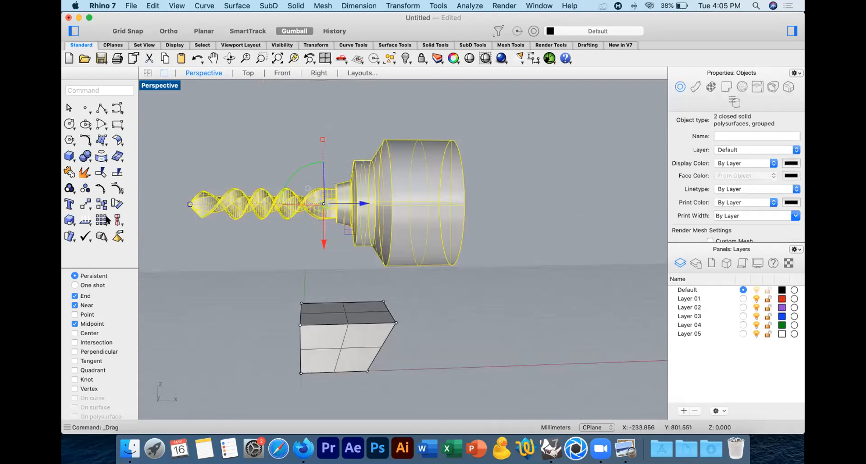
left_click(86, 204)
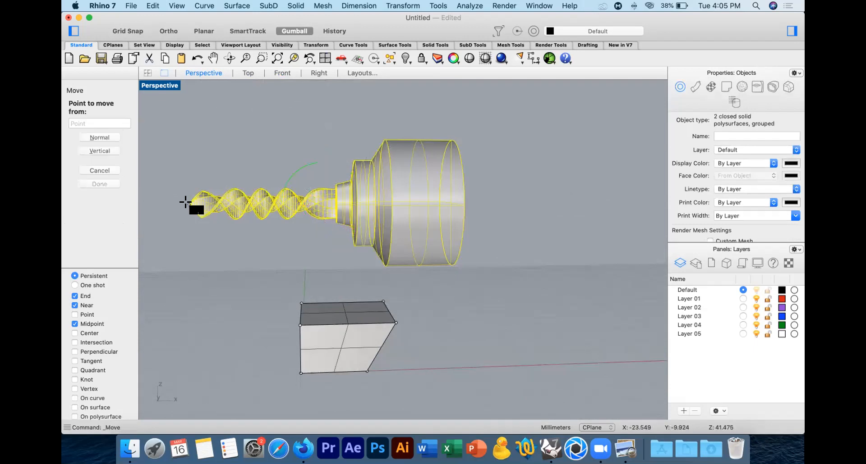
left_click(189, 205)
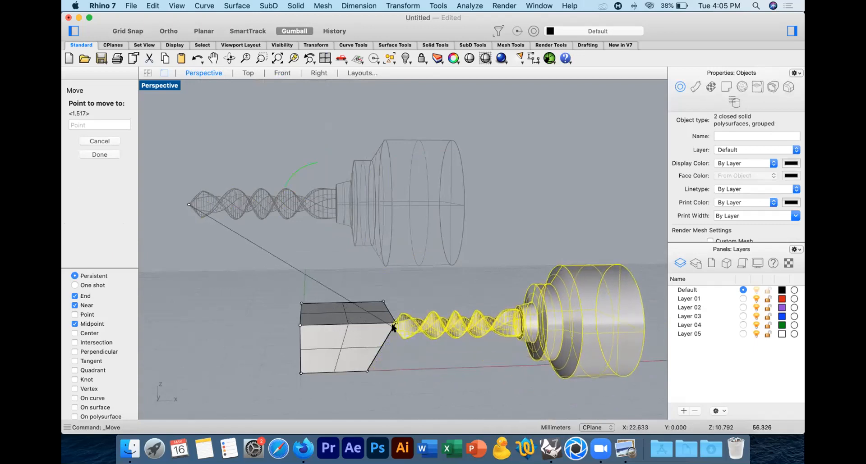
key("Escape")
key("super+z")
Step: Step back through the last edits with undo and redo the slant of the box's side
right_click_drag(432, 342, 354, 329)
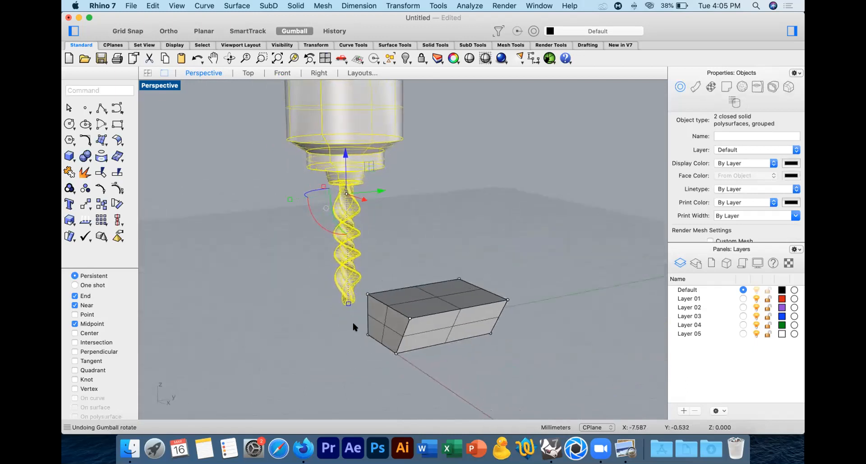
key("super+z")
key("super+z")
key("super+shift+z")
Step: Rotate the six box surfaces 90 degrees clockwise in the Top view about the midpoint of the straight side edge
right_click_drag(420, 341, 402, 310)
left_click_drag(291, 239, 553, 391)
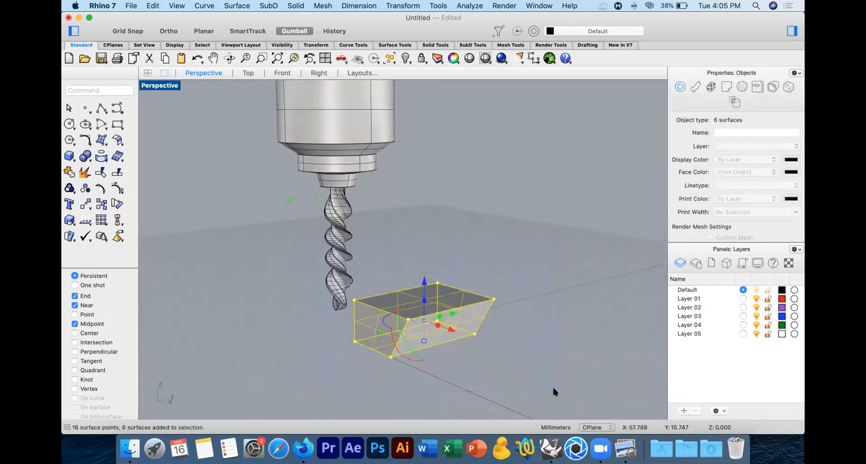
left_click(116, 203)
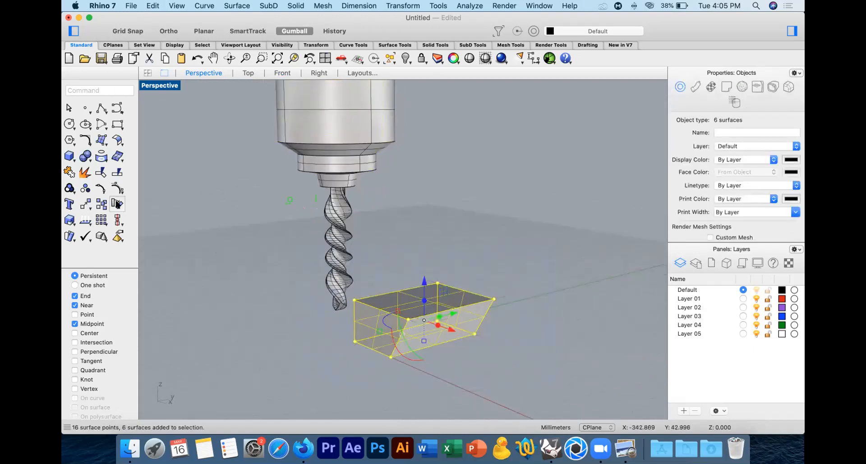
left_click(243, 74)
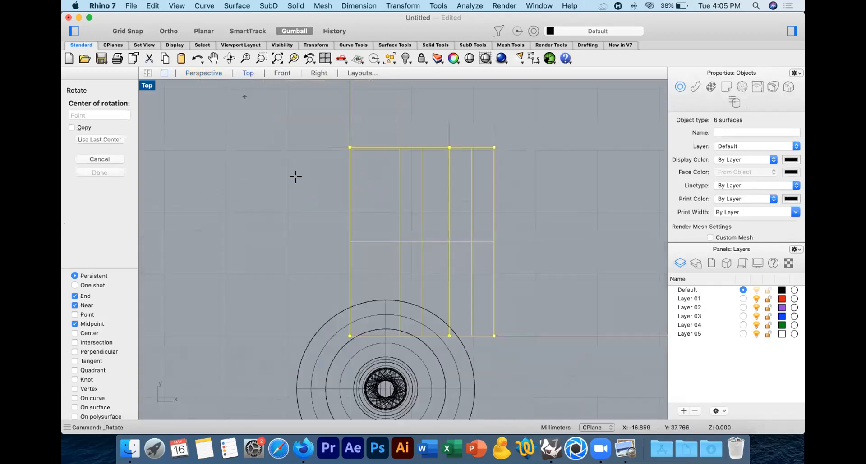
left_click(348, 241)
left_click(570, 241)
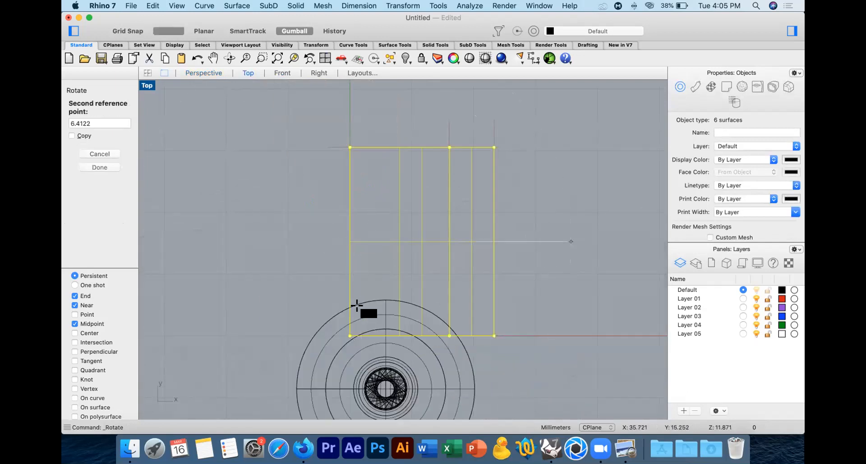
left_click(402, 346)
left_click(212, 73)
left_click(454, 251)
right_click_drag(453, 250, 429, 280)
Step: Try rotating the drill group over the turned box with the Gumball, undo the rotation and deselect the group
left_click(371, 199)
left_click_drag(353, 208, 312, 185)
key("super+z")
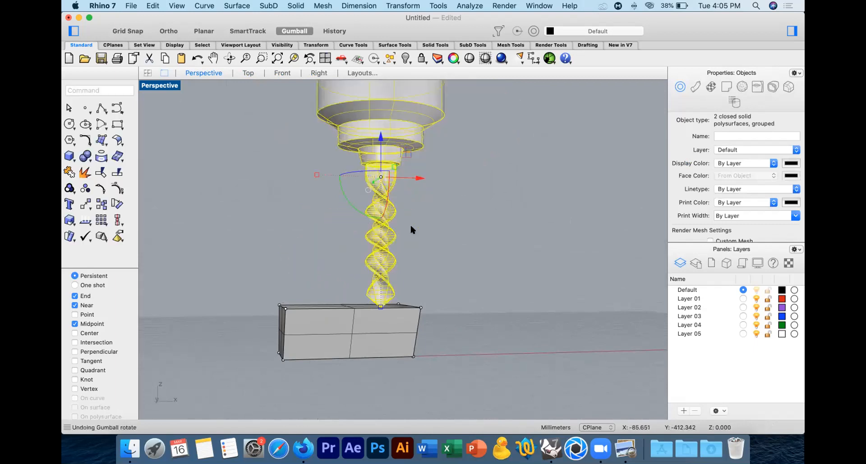
right_click_drag(420, 211, 340, 216)
left_click_drag(321, 198, 335, 215)
key("Escape")
left_click(464, 276)
right_click_drag(459, 286, 416, 305)
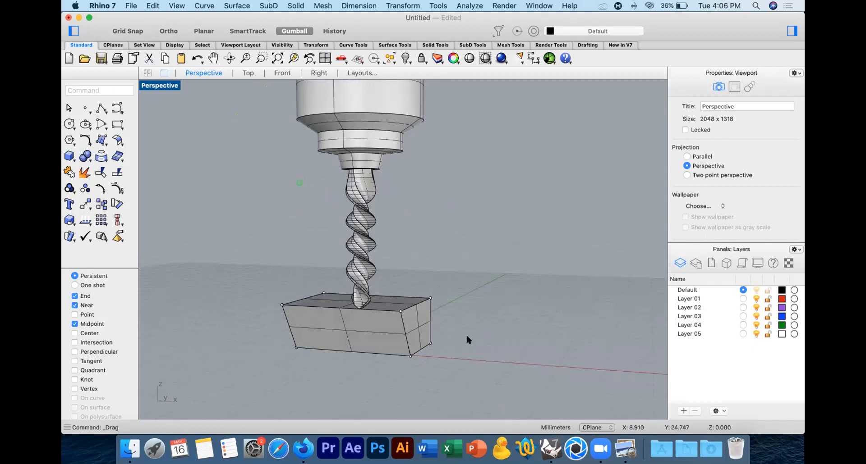
right_click_drag(467, 318, 497, 322, "shift")
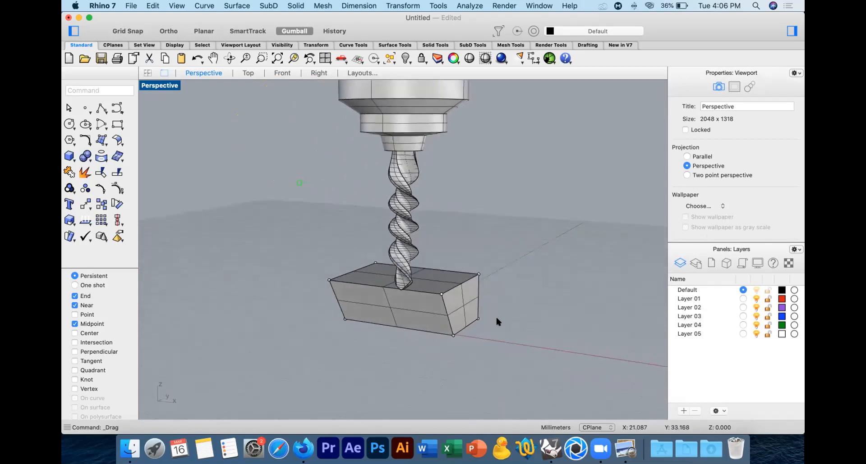
Step: Delete the box with the slanted side and keep the drill group
right_click_drag(435, 256, 462, 260)
scroll(461, 251, "down", 5)
left_click_drag(486, 177, 360, 245)
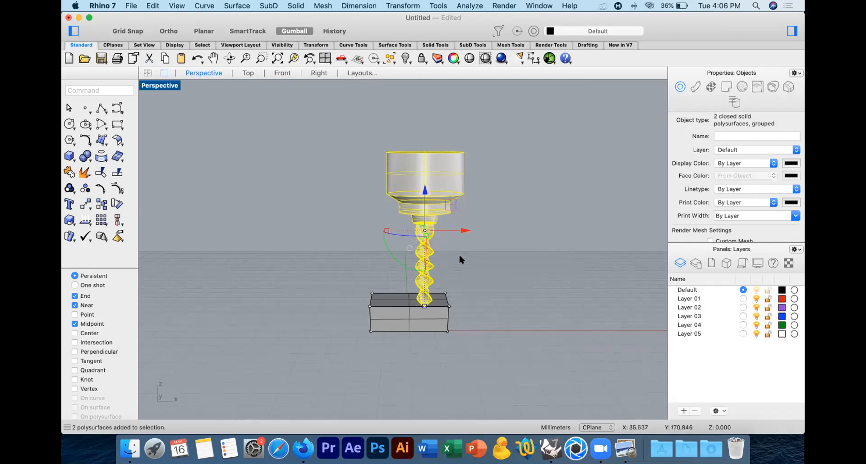
left_click(468, 266)
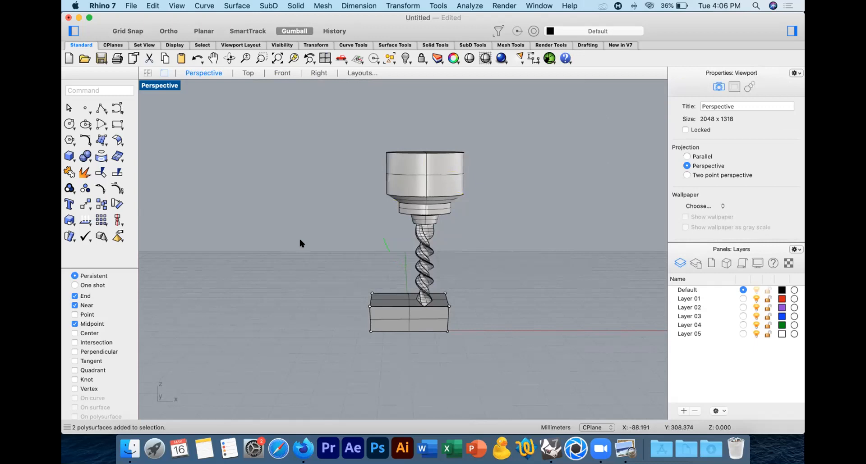
left_click_drag(339, 275, 514, 339)
left_click_drag(344, 281, 527, 361)
key("Delete")
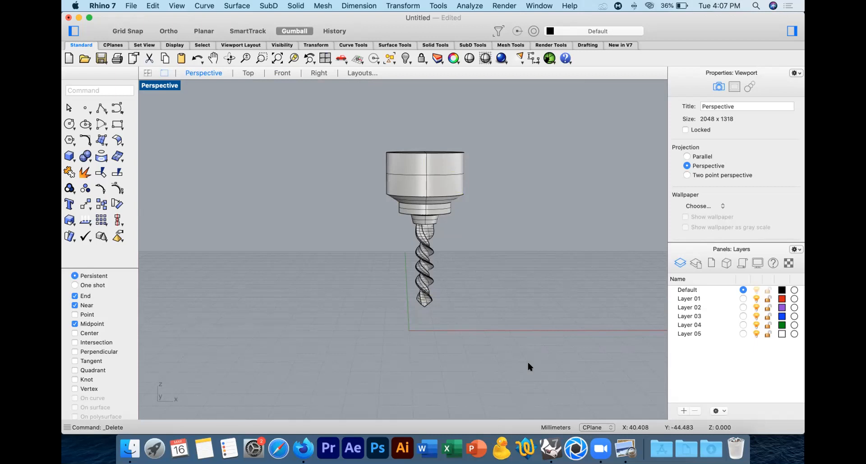
Step: Switch to Firefox and search Google for "maquinas cnc 5 ejes", showing only video results
key("super+Tab")
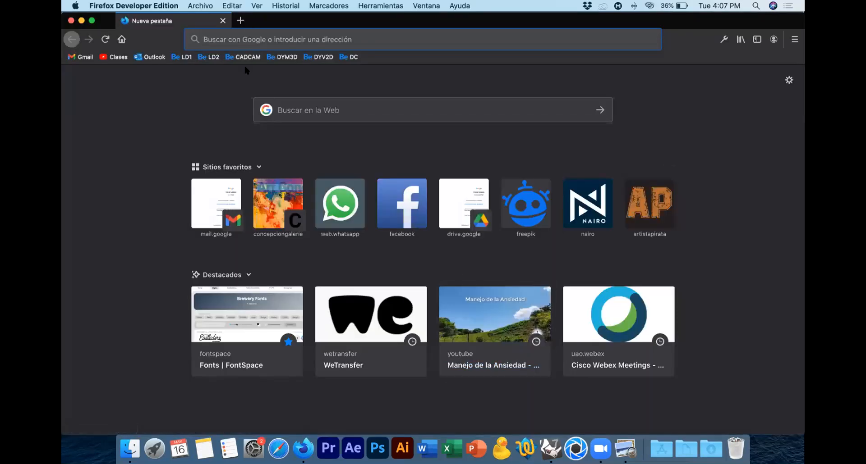
type("maquina")
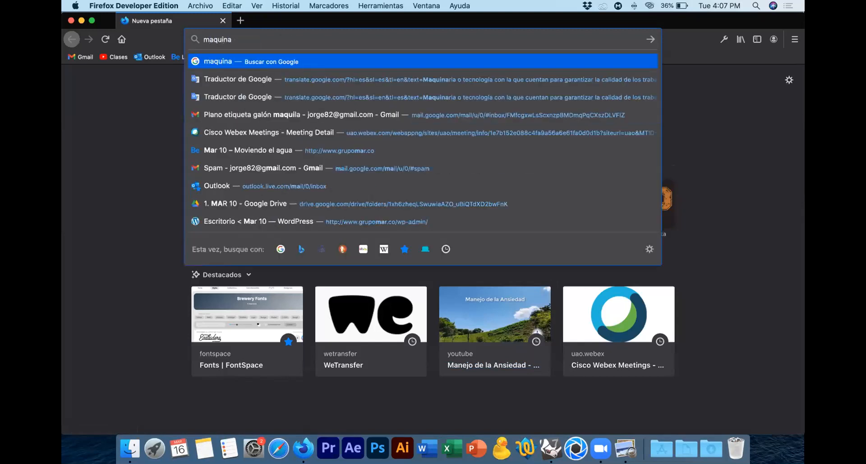
type("s cnc")
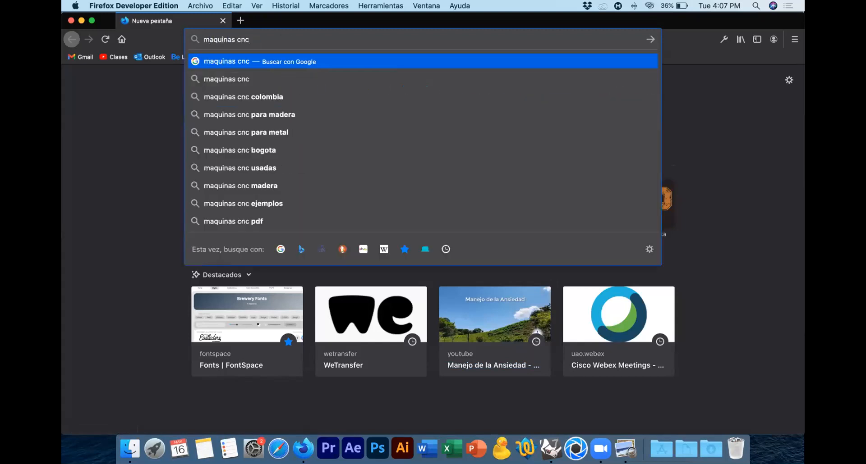
type(" 5 ejes")
key("Return")
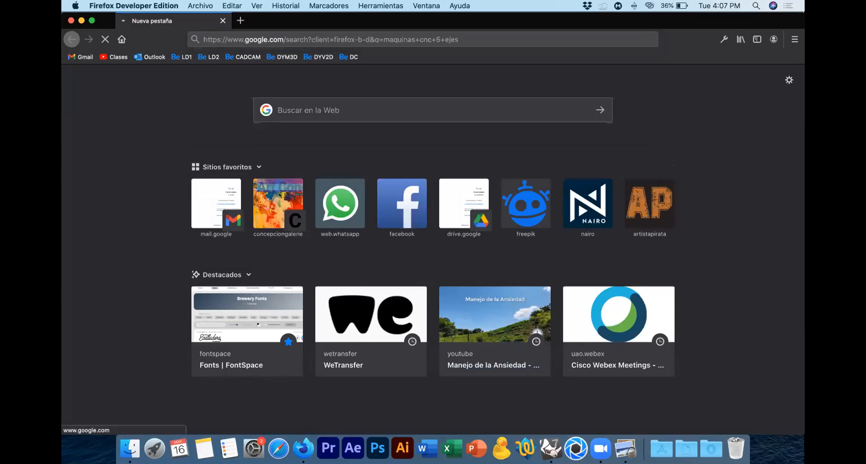
left_click(212, 115)
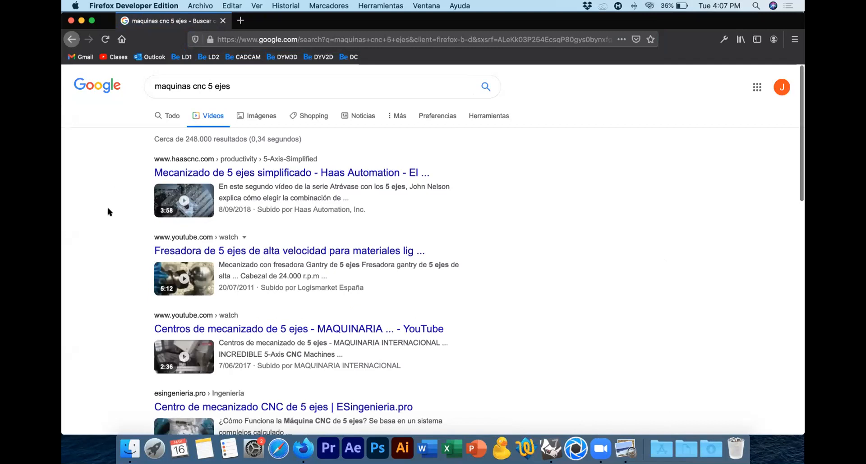
Step: Refine the video search to "maquinas cnc 5 ejes haas", using the suggested spelling of the brand
left_click(251, 90)
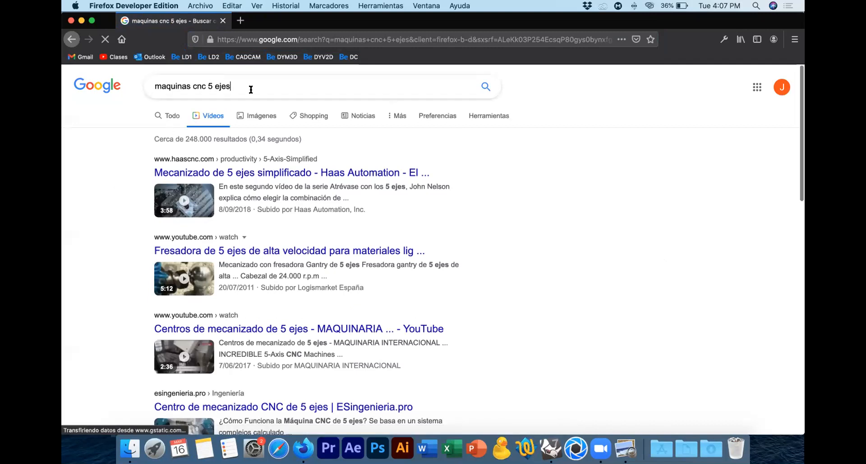
type("hass")
key("Return")
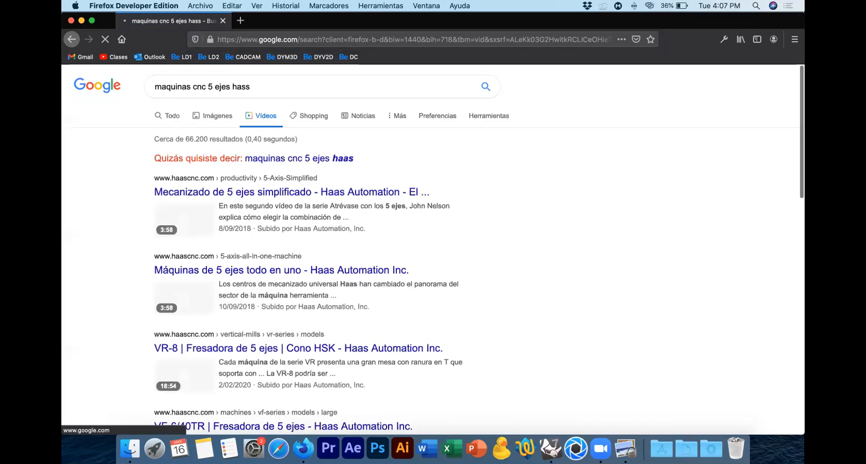
left_click(341, 158)
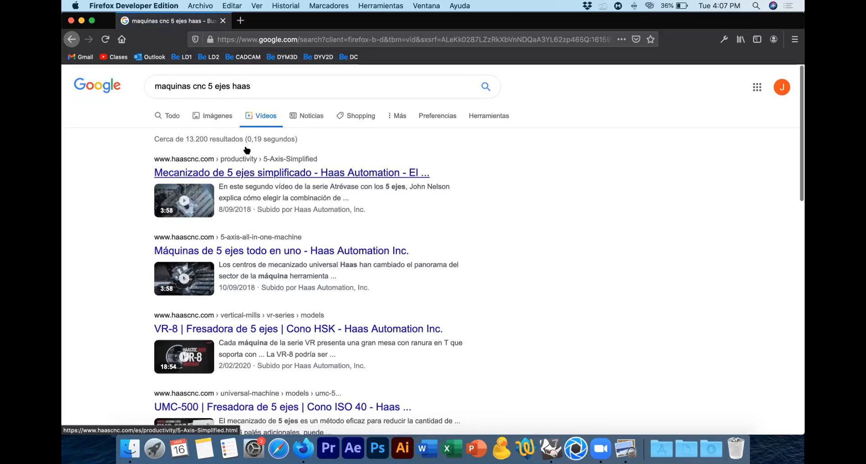
Step: Open the Haas Automation result "Mecanizado de 5 ejes simplificado" and accept all cookies on its page
left_click_drag(261, 83, 76, 74)
left_click(244, 175)
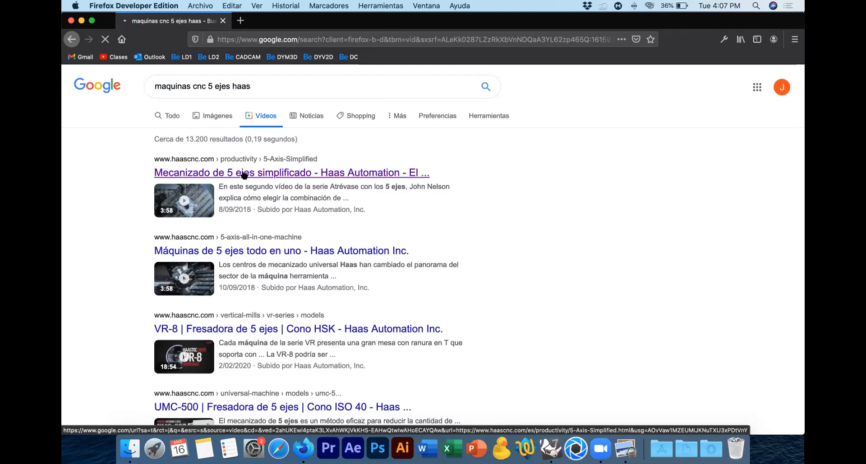
scroll(358, 230, "down", 5)
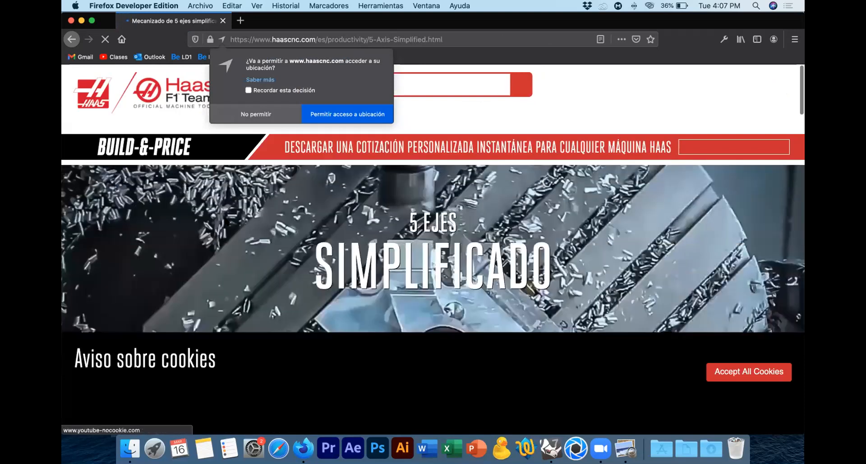
scroll(258, 219, "down", 2)
scroll(259, 220, "down", 5)
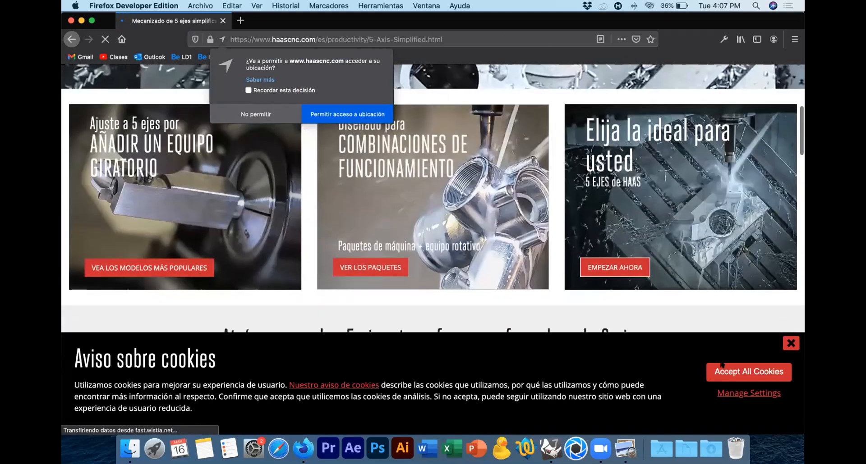
left_click(753, 372)
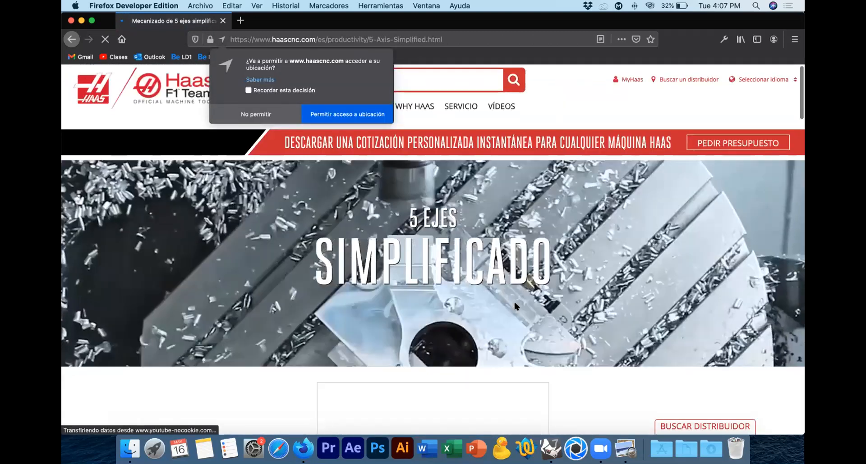
Step: Examine the Haas 5-axis page for its video series, machined part examples and DWO/TCPC section
scroll(516, 307, "down", 3)
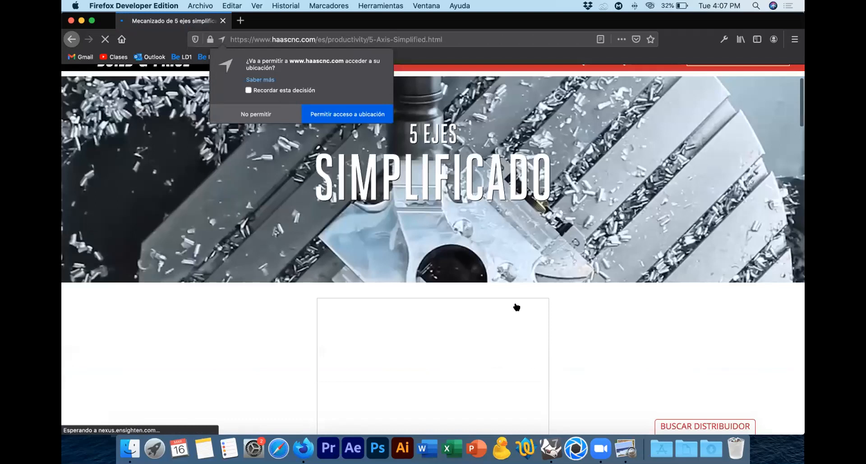
scroll(516, 307, "down", 10)
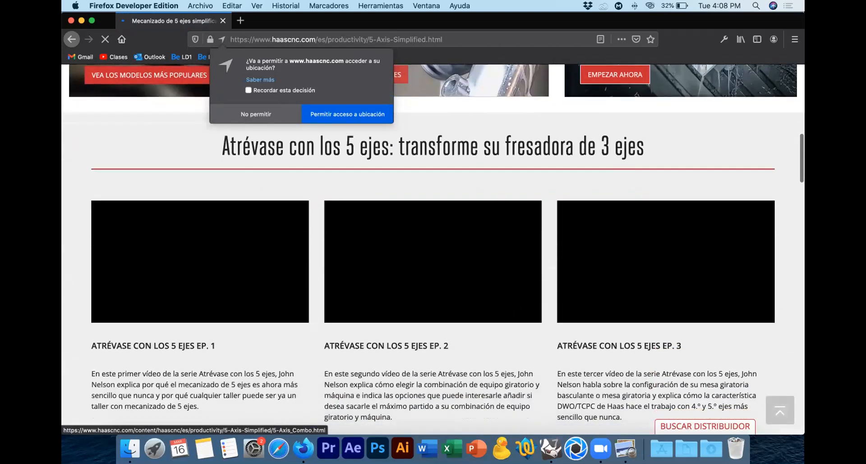
scroll(517, 307, "up", 10)
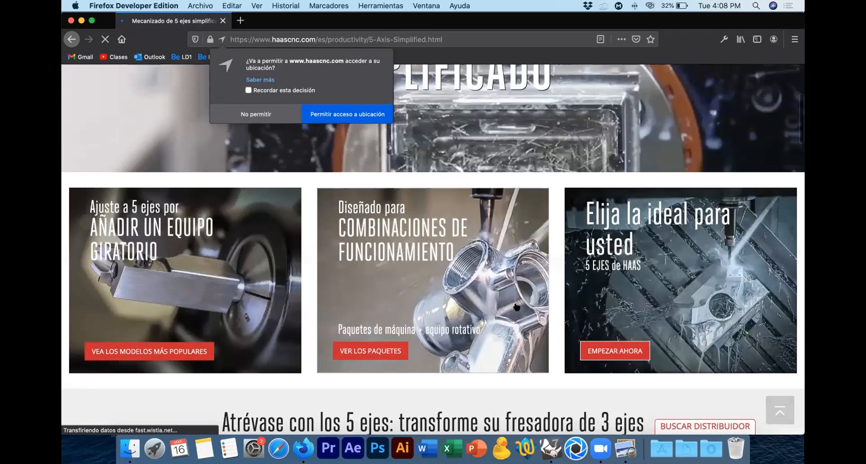
scroll(517, 308, "down", 15)
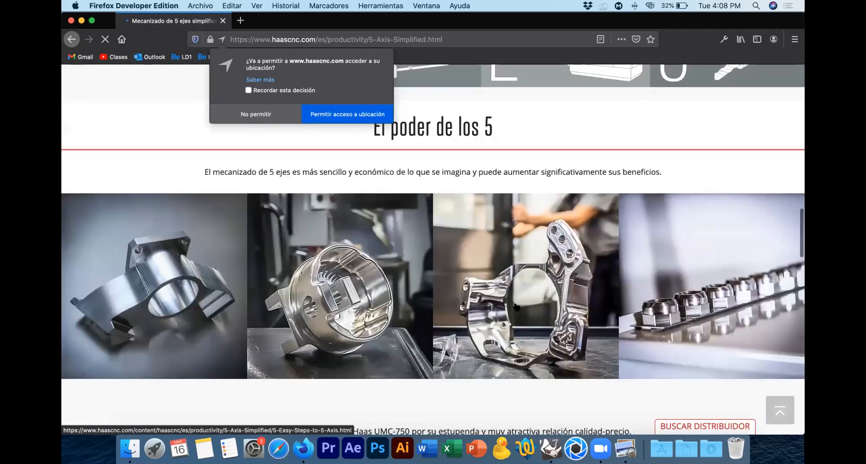
scroll(516, 305, "down", 2)
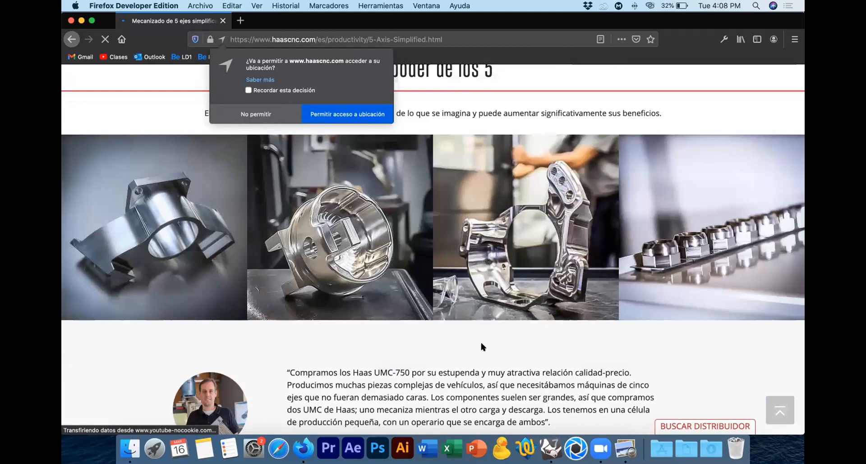
scroll(481, 343, "down", 4)
scroll(480, 344, "down", 10)
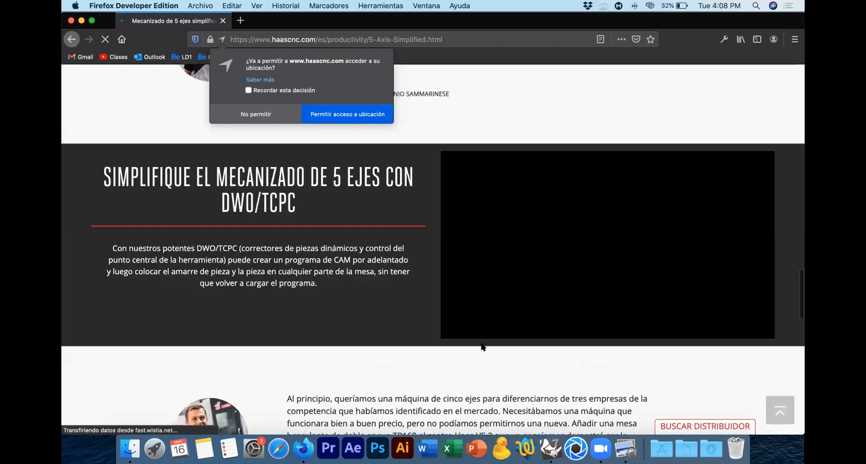
scroll(481, 347, "up", 20)
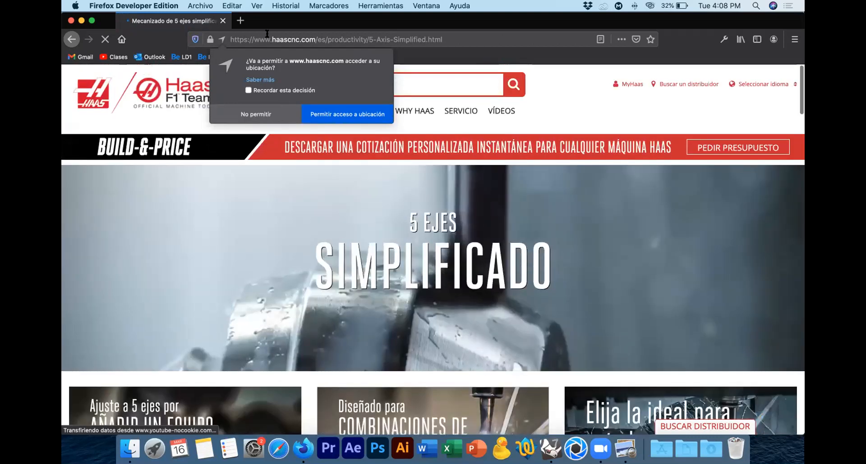
Step: Open the bookmarked Clases channel on YouTube and search for "5 axis cnc machining eagle"
left_click(267, 40)
left_click(112, 60)
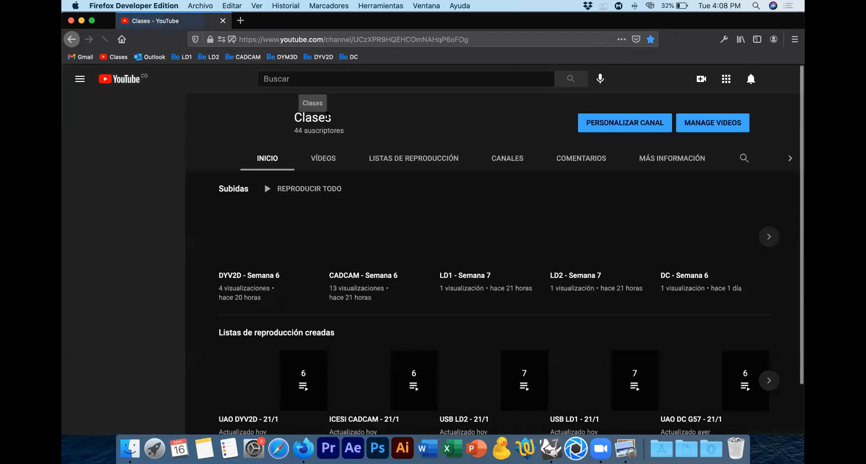
left_click(359, 78)
type("5 axes")
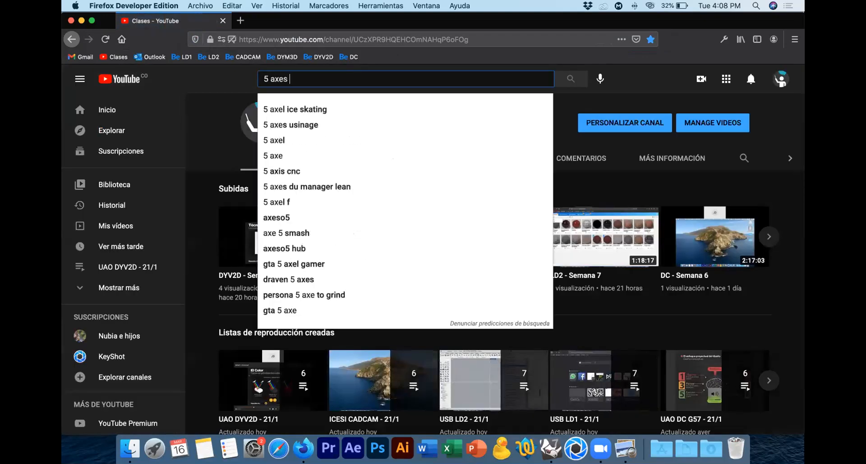
key("BackSpace")
key("BackSpace")
key("BackSpace")
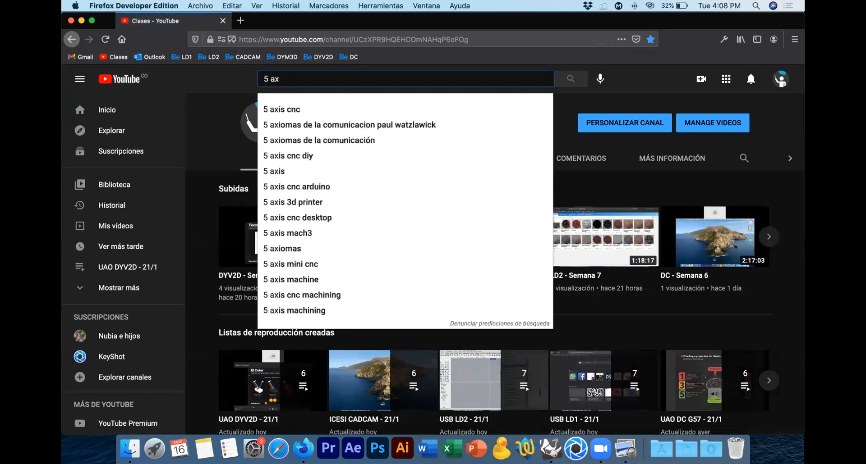
type("is")
key("Down")
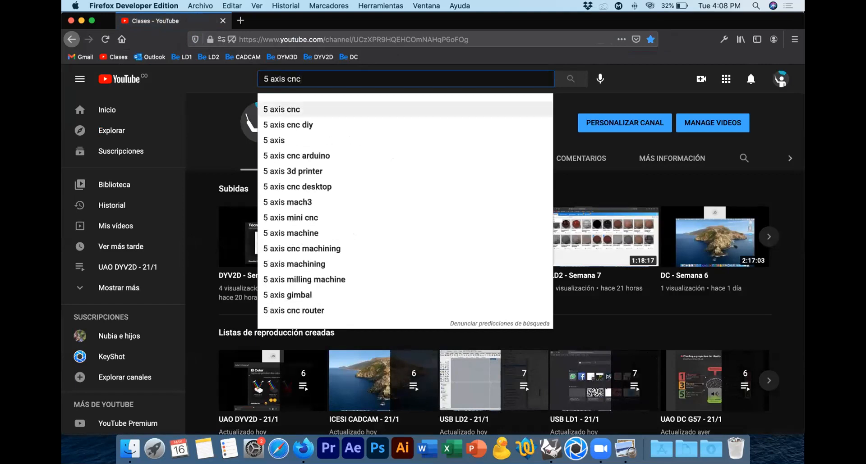
type("eagle")
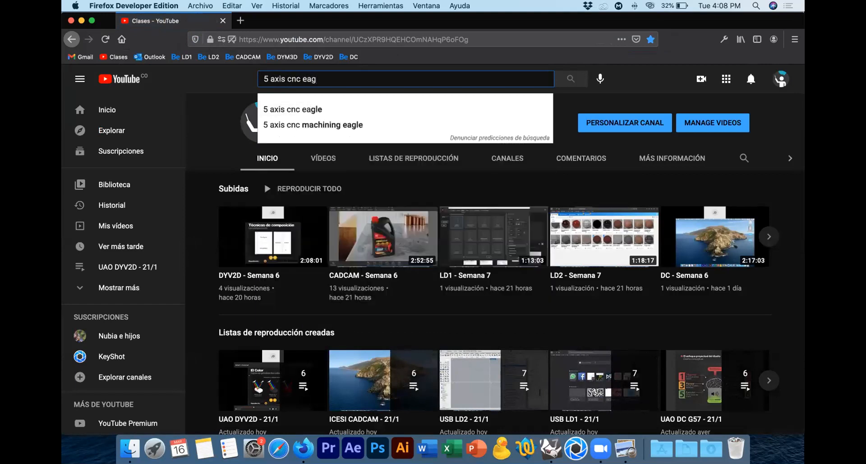
key("Down")
key("Down")
key("Return")
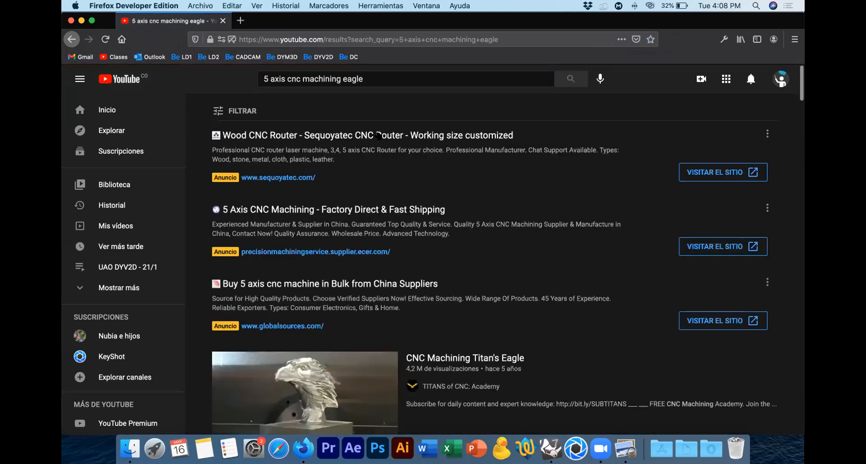
Step: Open the video "CNC Machining Titan's Eagle", mute it and skip the advertisement
scroll(460, 156, "down", 3)
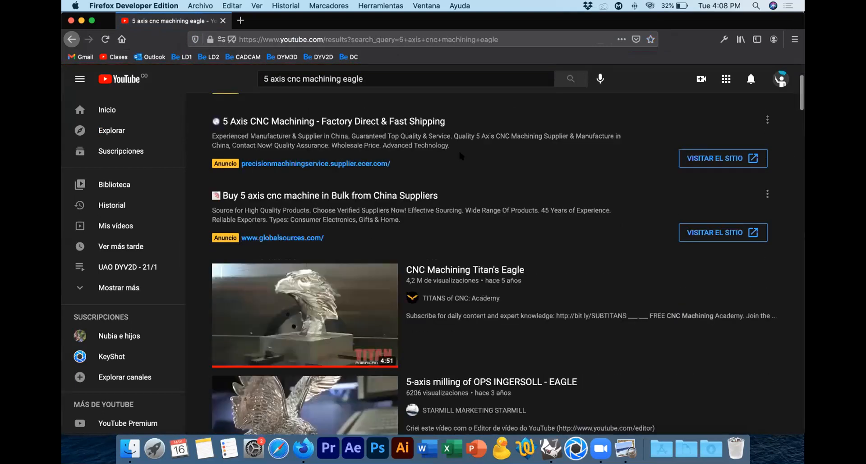
left_click(467, 271)
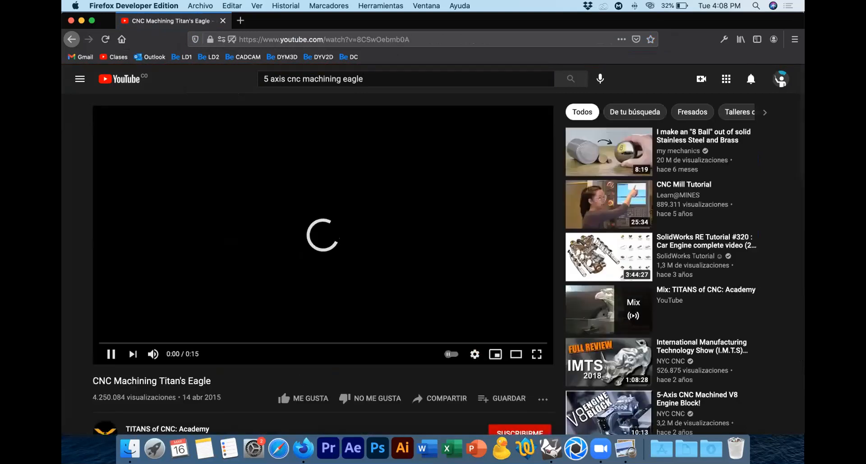
key("m")
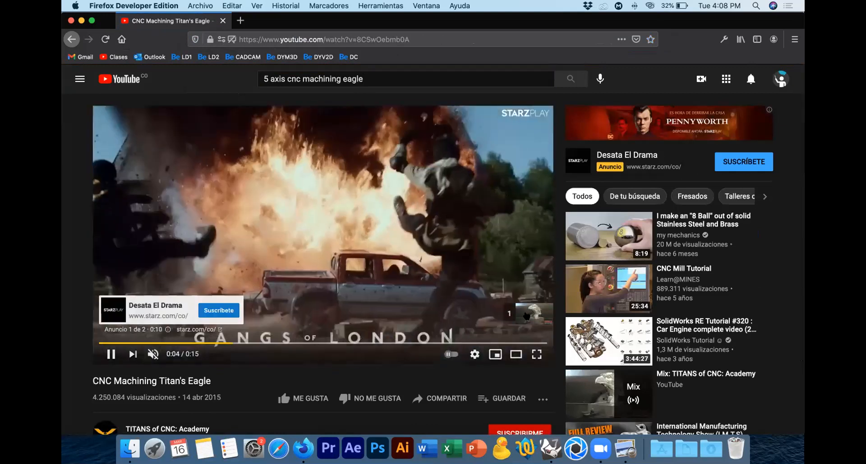
left_click(527, 315)
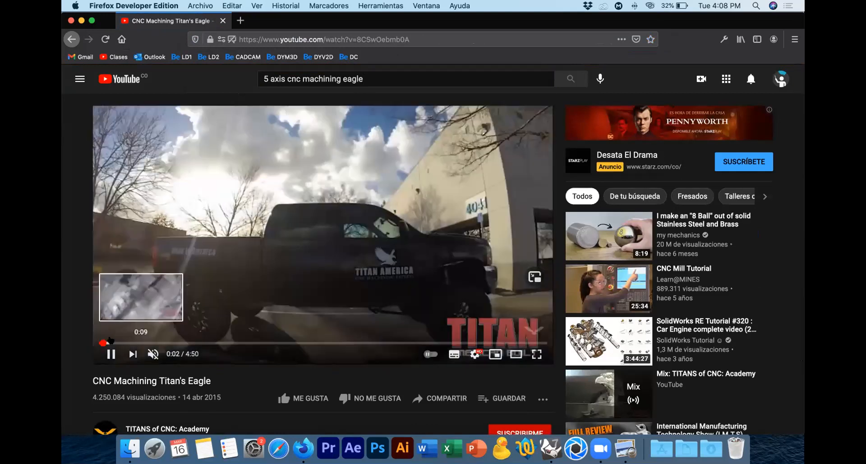
Step: Jump to about 0:09 in the eagle video, replay that part and pause at 0:11
left_click(112, 343)
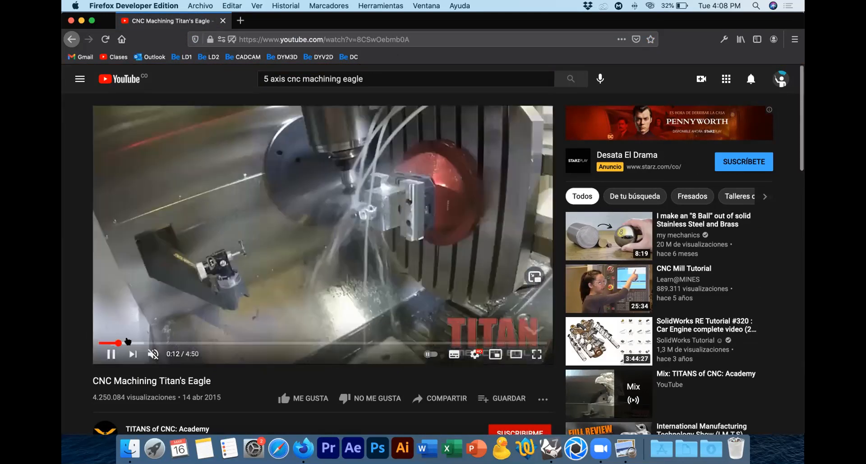
left_click(113, 343)
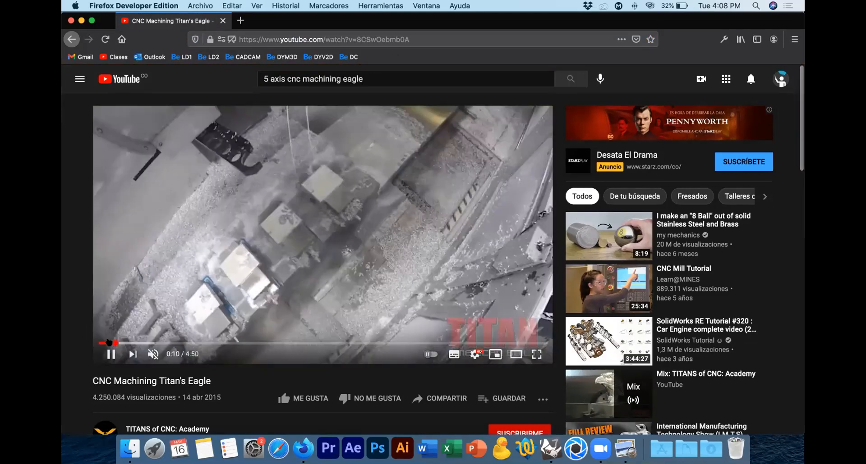
left_click(110, 354)
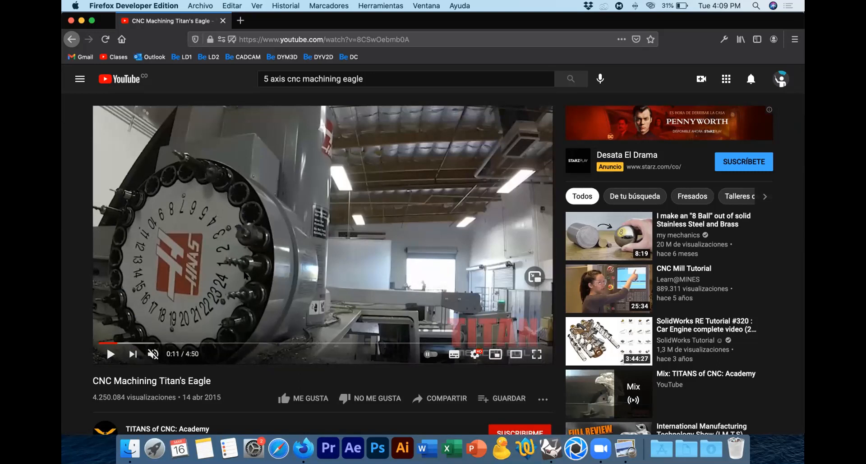
Step: Play the eagle video up to 0:13 and pause it on the shot of the tool machining the part
left_click(110, 354)
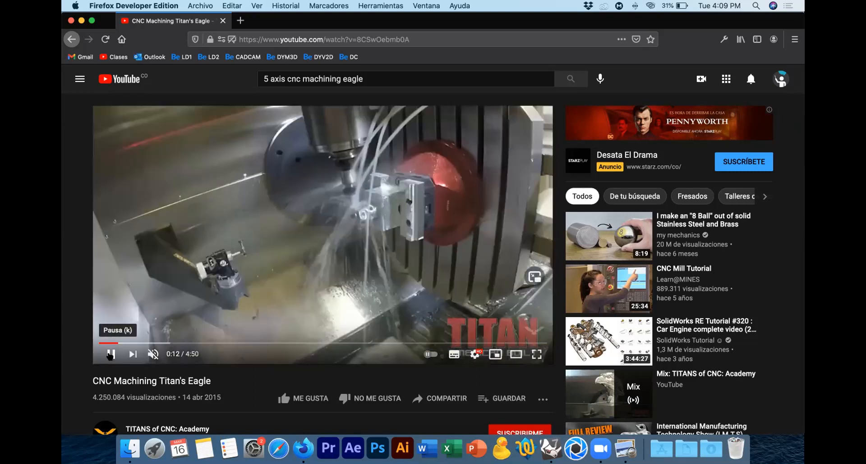
left_click(110, 354)
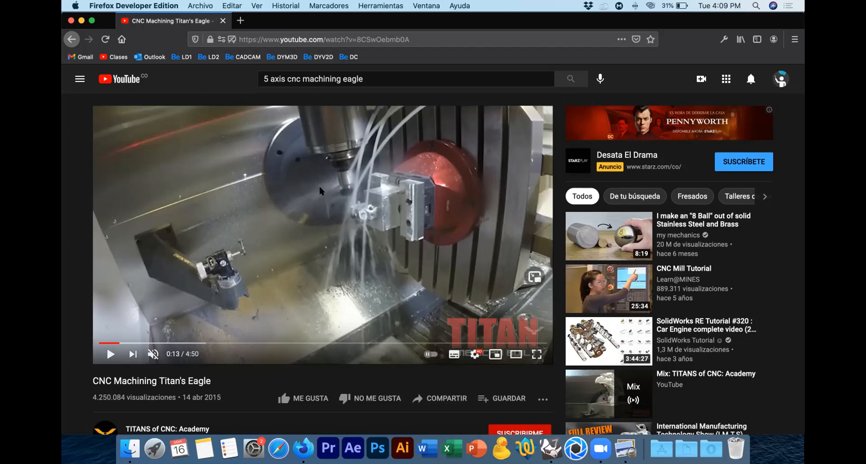
scroll(310, 208, "down", 2)
scroll(351, 235, "up", 2)
Step: Resume the video, skip ahead past the raw aluminium block, return to about 0:45 and pause at 0:47
left_click(110, 354)
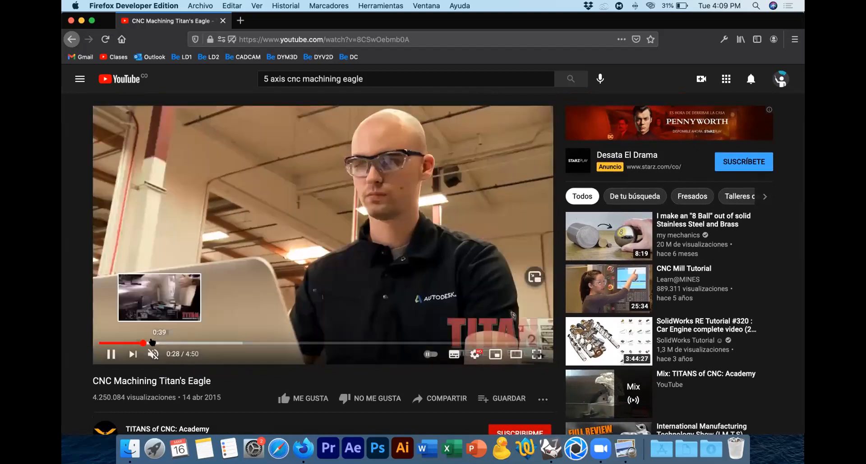
left_click(152, 343)
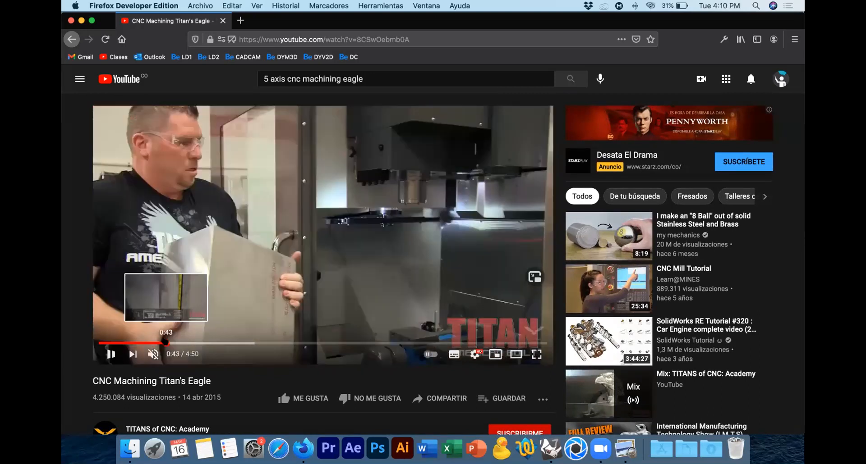
left_click(165, 343)
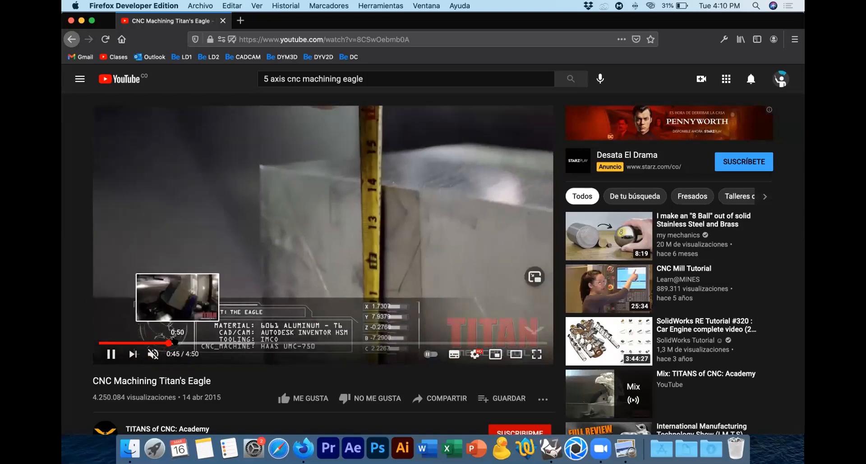
left_click(176, 343)
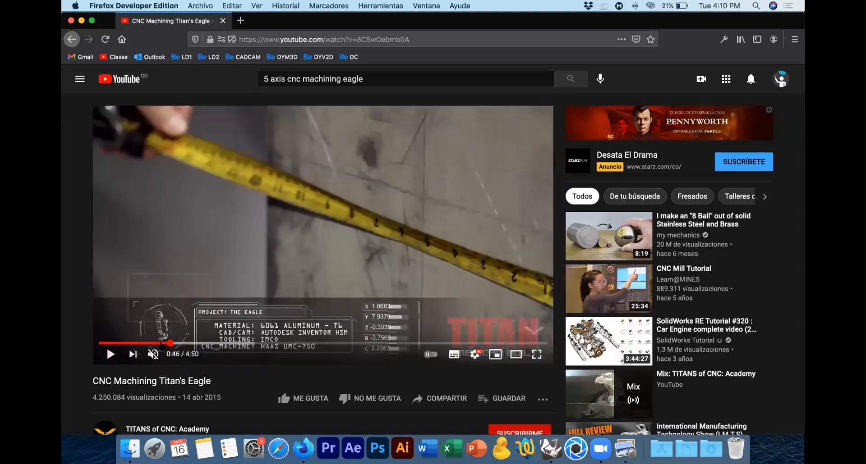
left_click(168, 343)
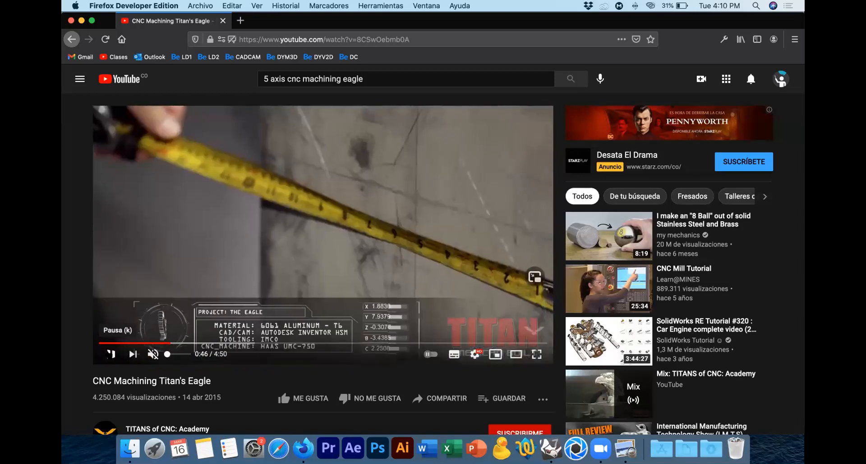
left_click(111, 355)
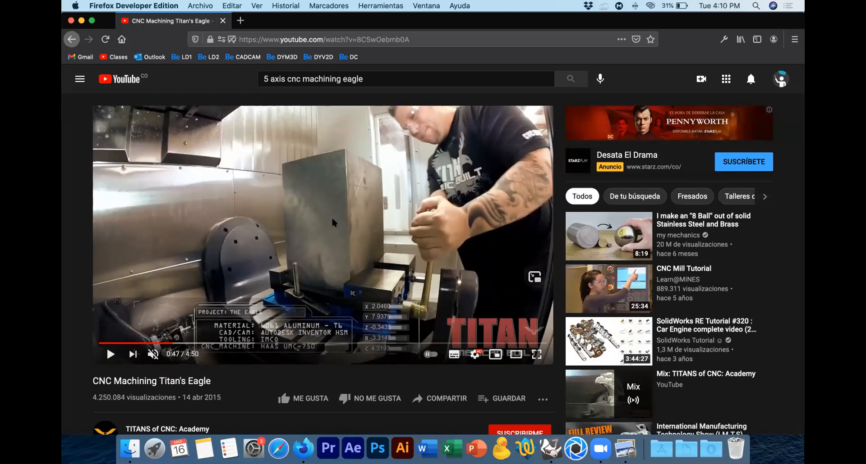
Step: Play on to the eagle simulation, pausing at 0:59, and advance to the block milling shot, pausing at 2:00
left_click(111, 354)
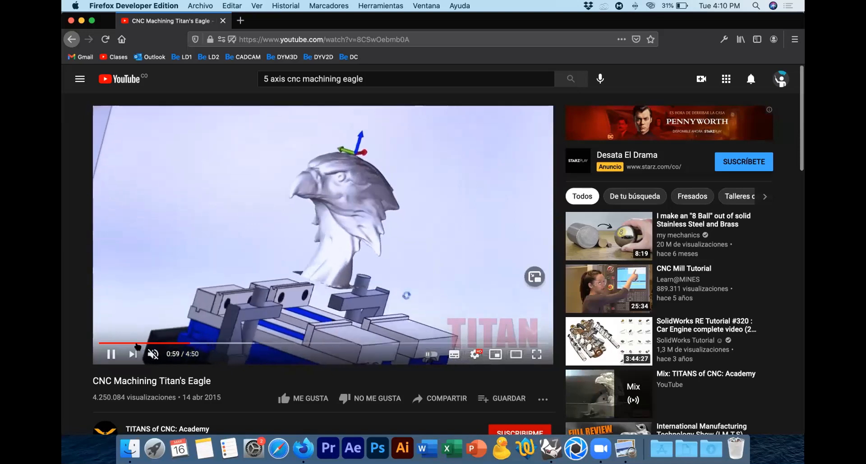
left_click(110, 354)
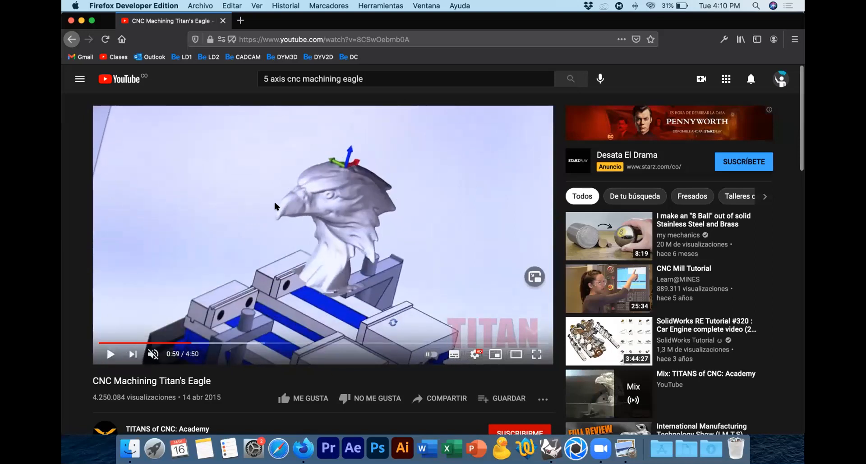
left_click(111, 355)
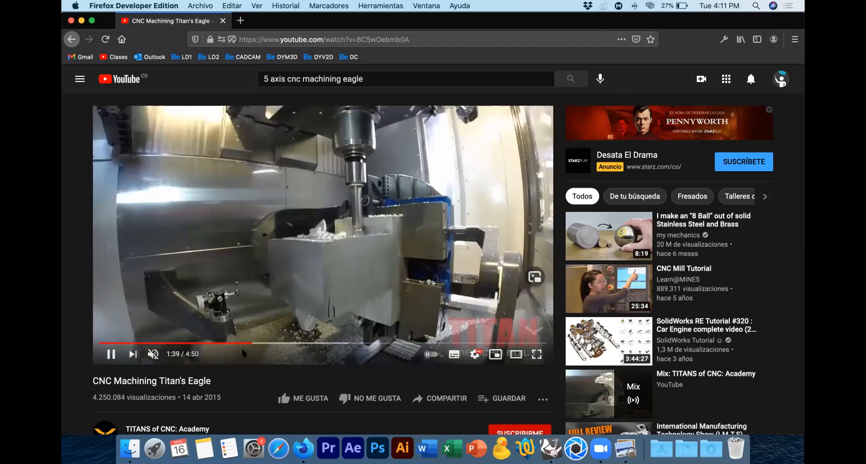
left_click(262, 344)
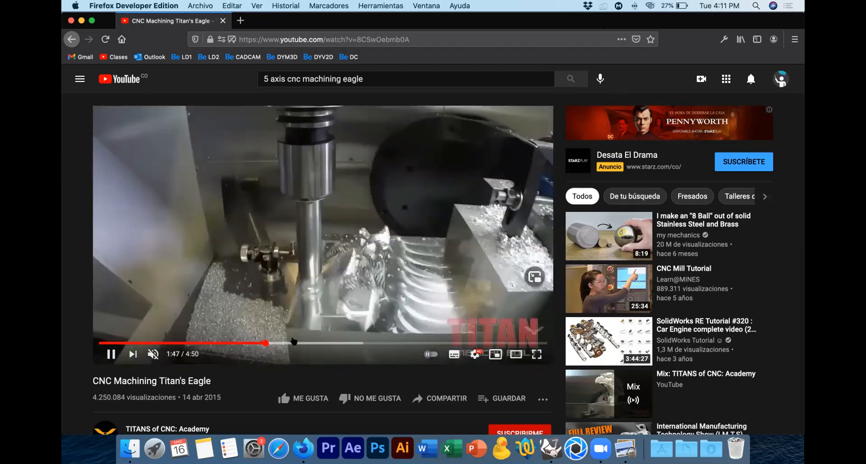
left_click(279, 343)
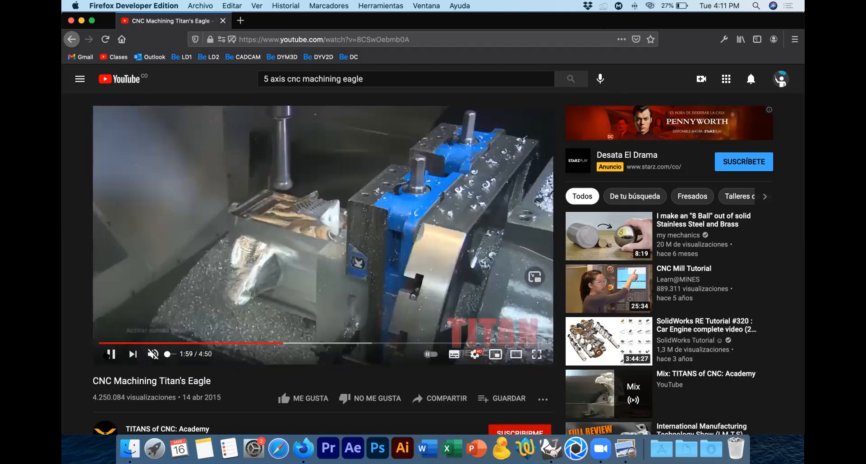
left_click(110, 355)
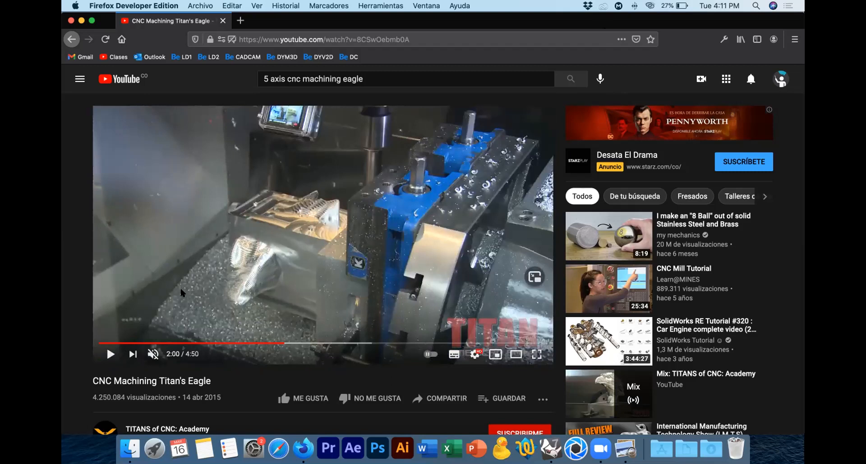
Step: Resume playback and skip forward through the toolpath simulation to just past 2:31
left_click(110, 354)
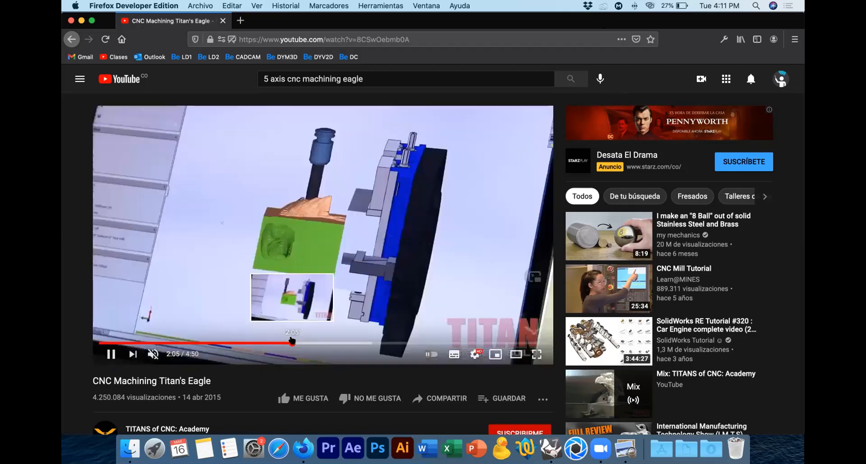
left_click(301, 342)
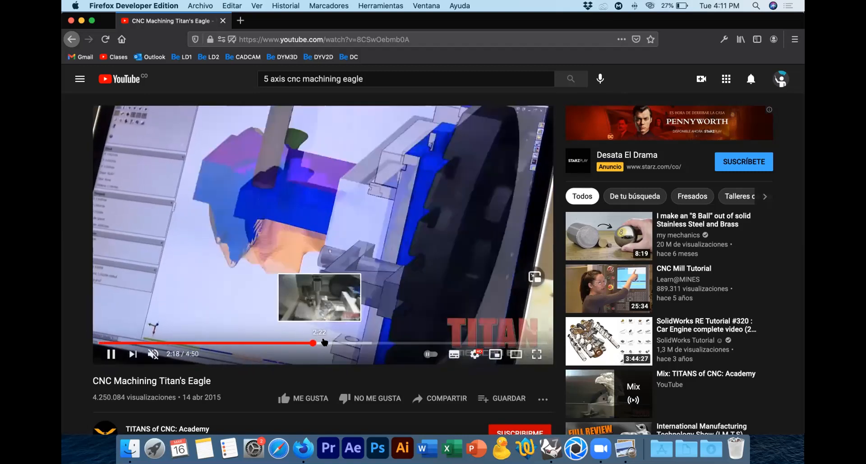
left_click(322, 342)
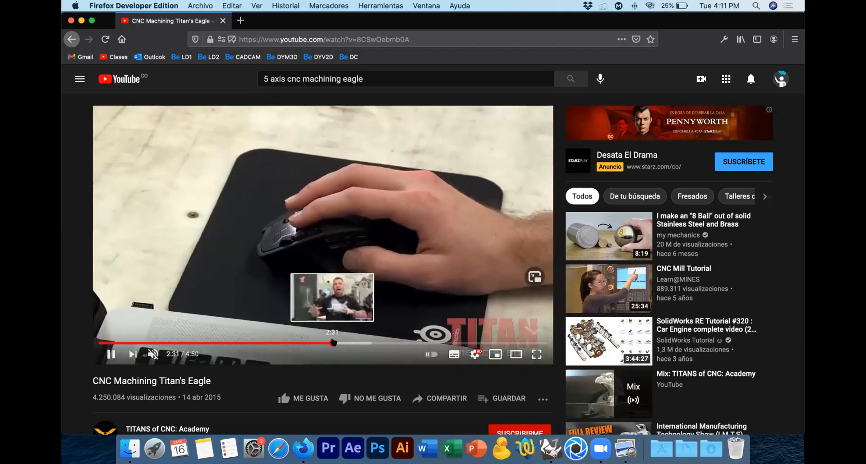
left_click(333, 342)
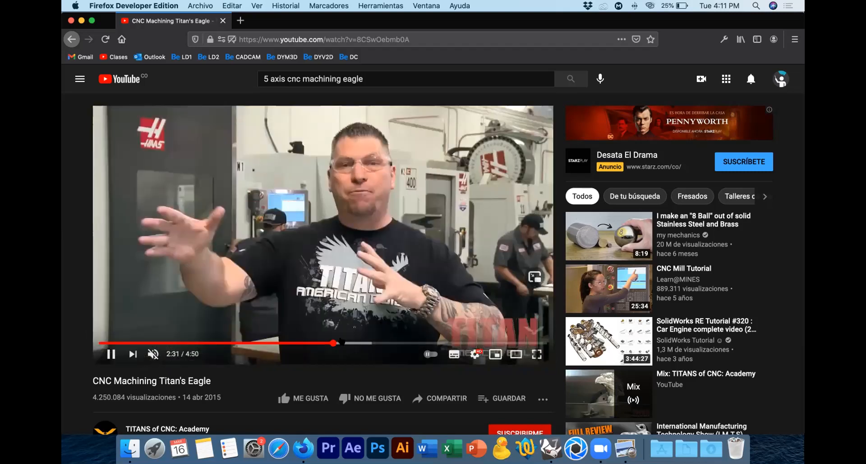
left_click(341, 343)
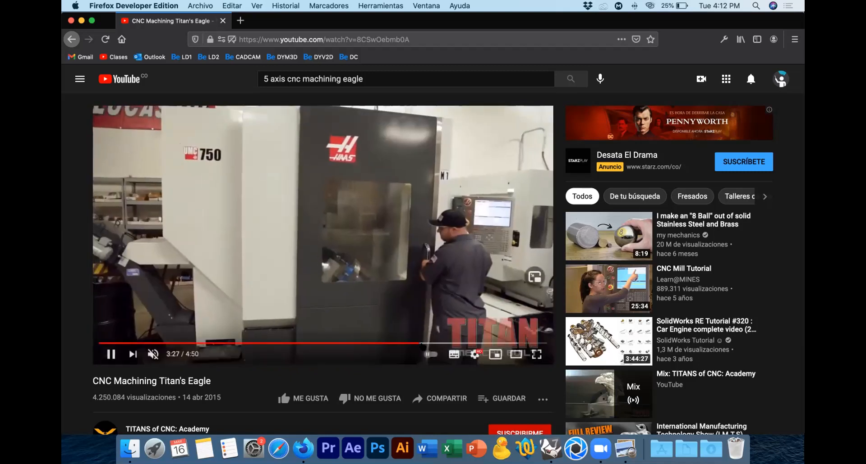
Step: Skip forward through the finishing cuts to 3:49 and replay from about 3:55
left_click(427, 343)
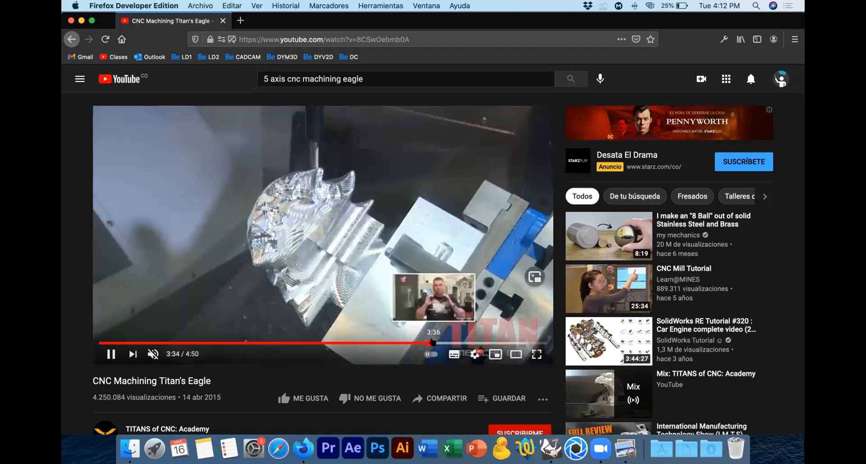
left_click(437, 343)
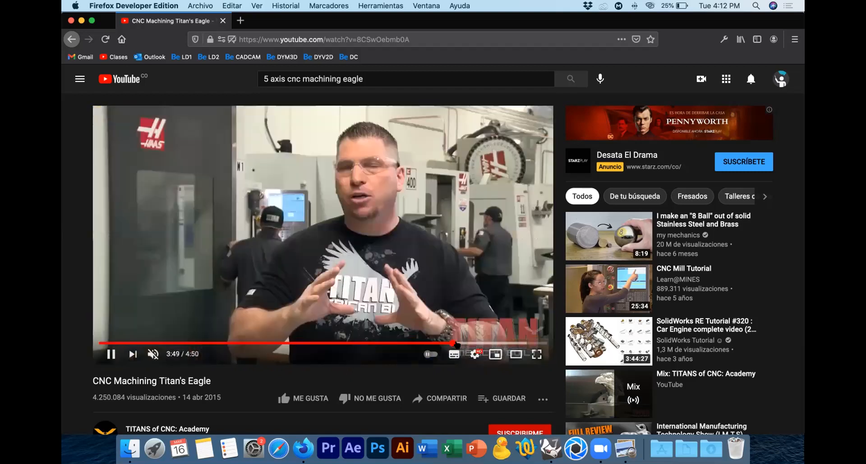
left_click(453, 344)
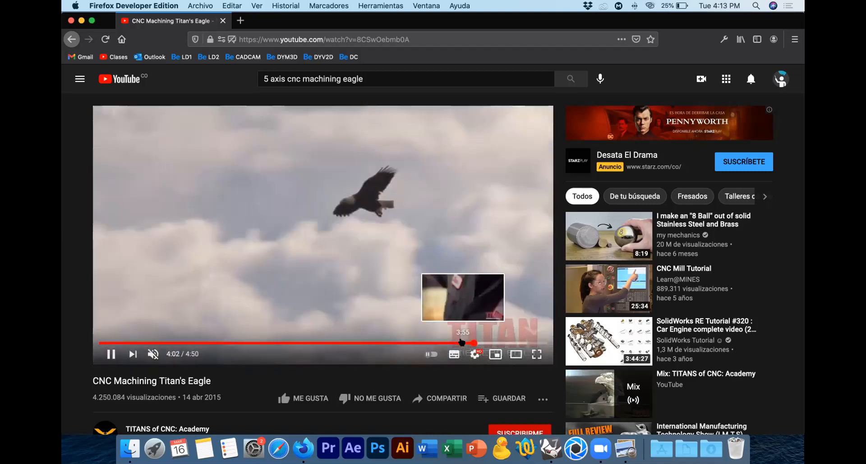
left_click(464, 343)
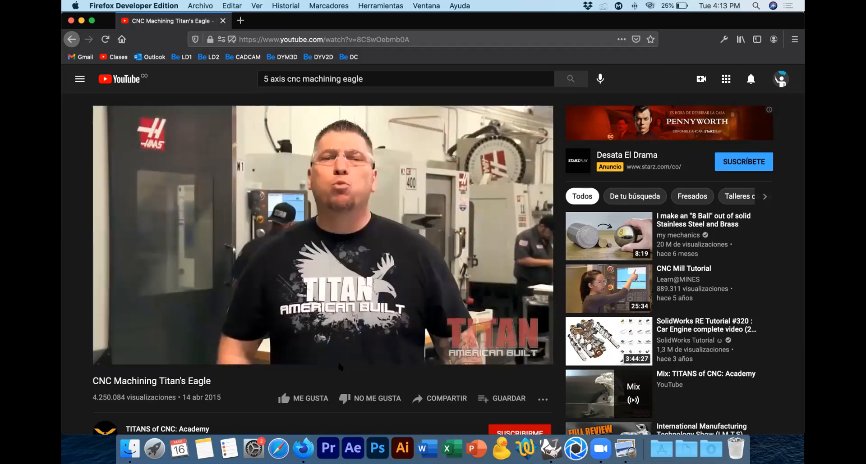
Step: Jump to the finished eagle near 4:35, view it from both sides with pauses at 4:35 and 4:37, and stop at 4:41
left_click(518, 344)
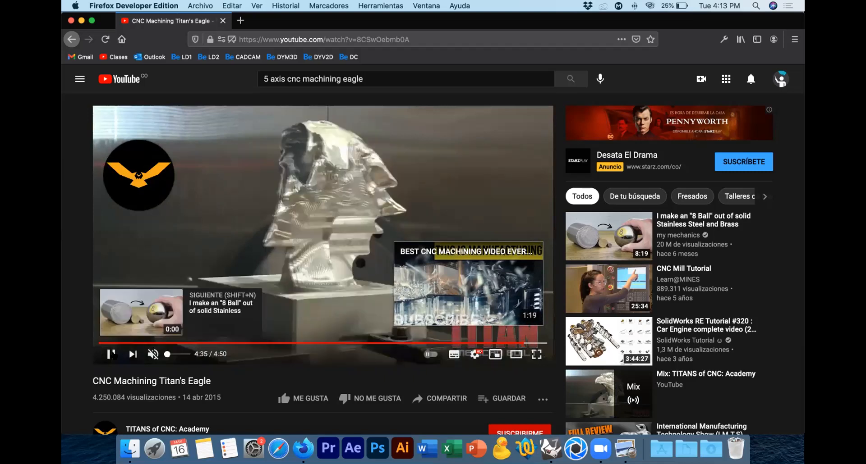
left_click(110, 354)
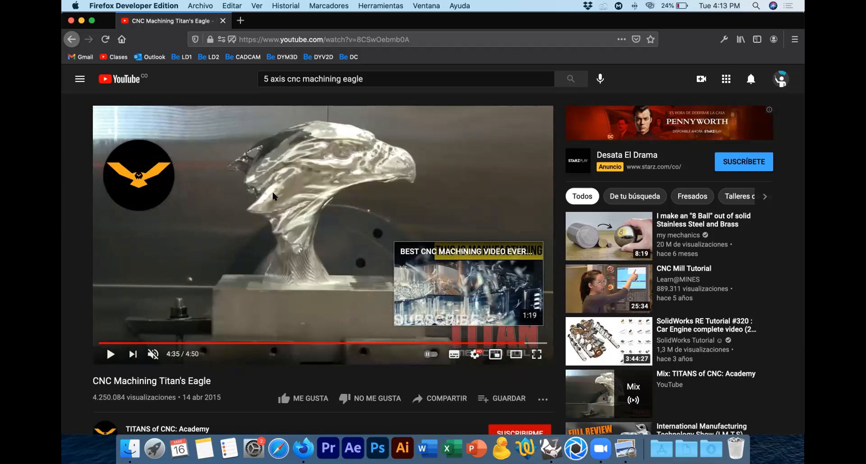
left_click(110, 355)
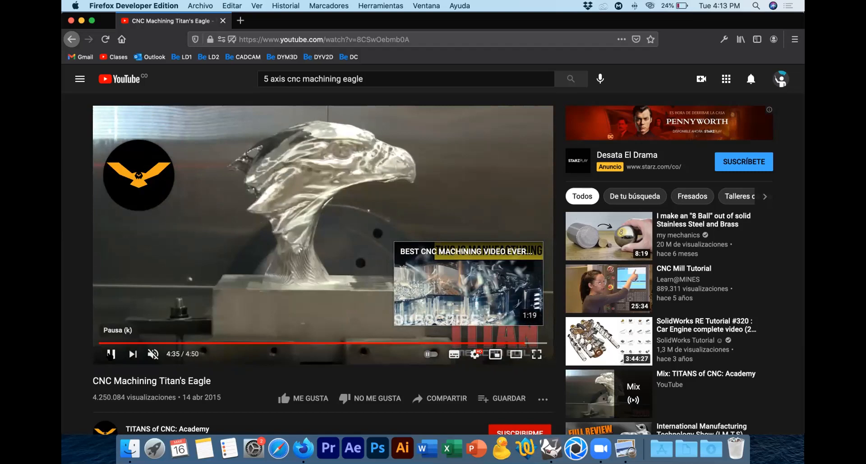
left_click(110, 354)
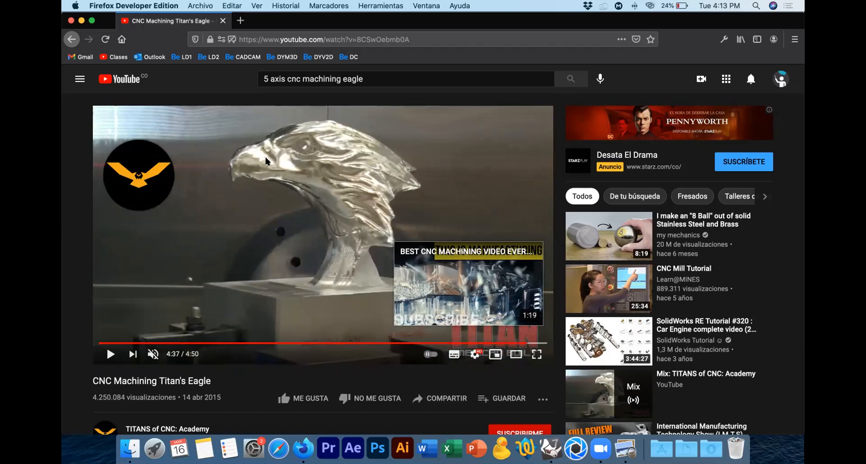
left_click(111, 354)
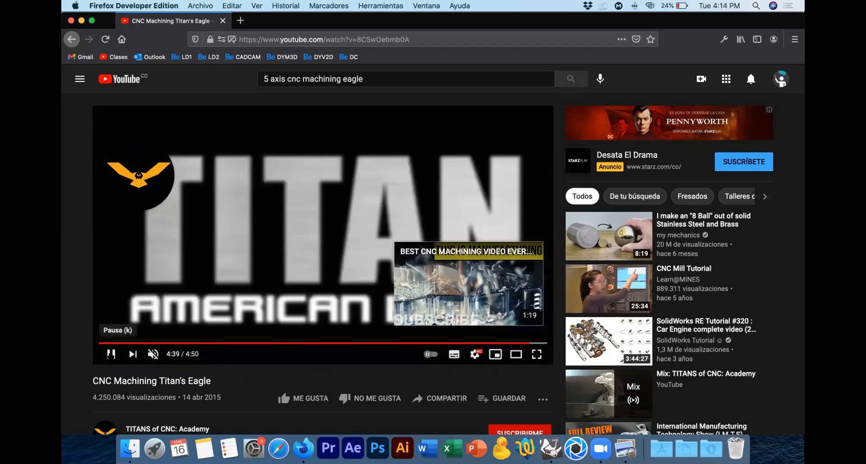
left_click(110, 355)
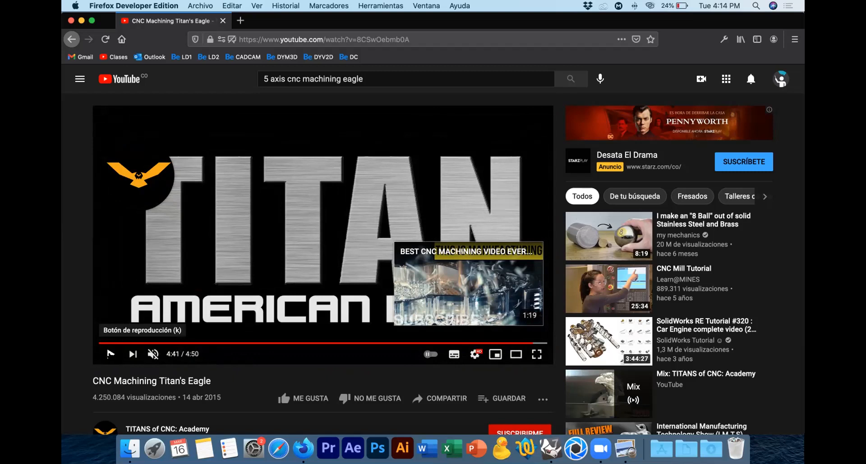
Step: Quit Firefox and close the Finder window showing the CAD CAM folder
key("super+q")
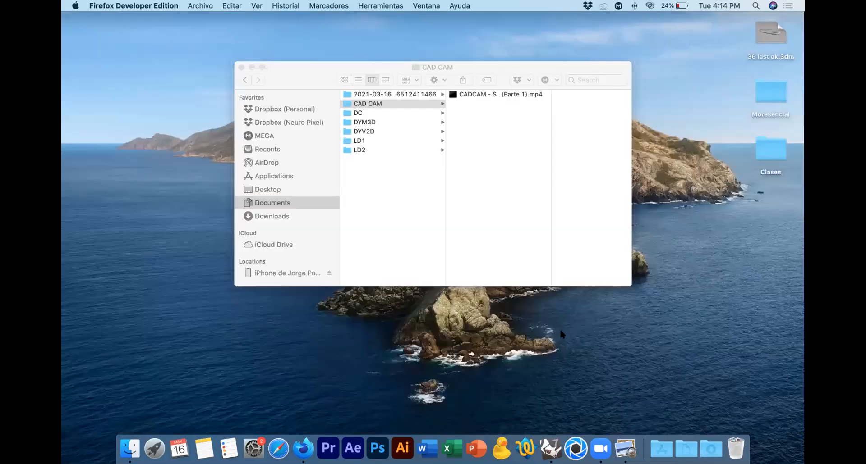
left_click(485, 201)
left_click(241, 67)
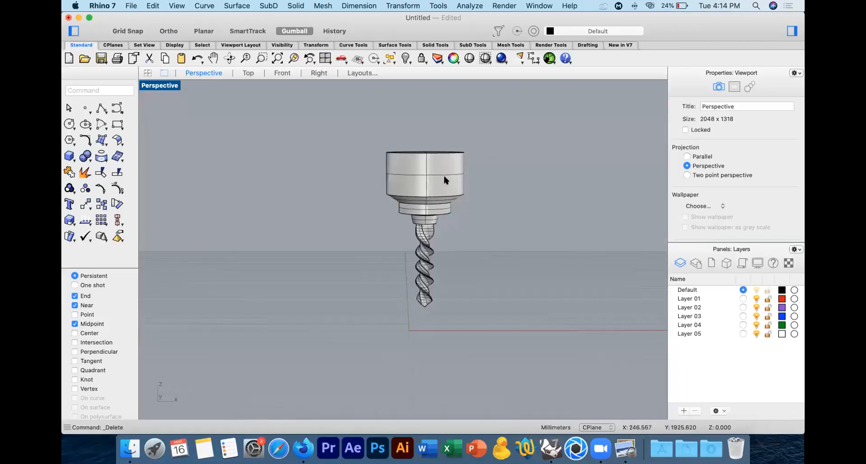
Step: Delete all the drill geometry from the Rhino model and hide Rhino
key("super+a")
key("Delete")
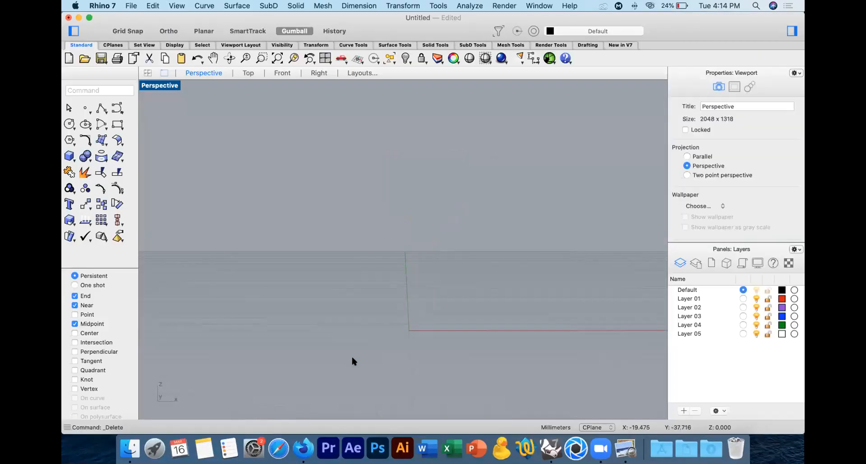
key("super+h")
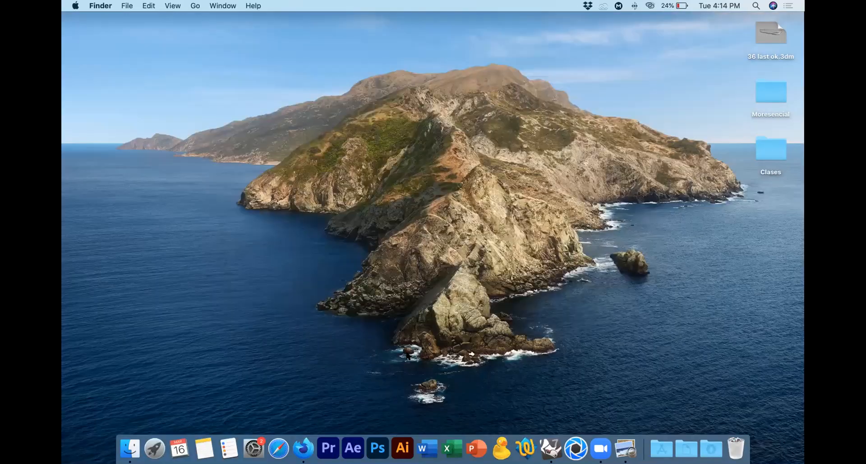
Step: Open a Documents window in Finder, browse the personal Dropbox to Clases ICESI > Proyectos and select the Envase project document
left_click(685, 441)
left_click(687, 404)
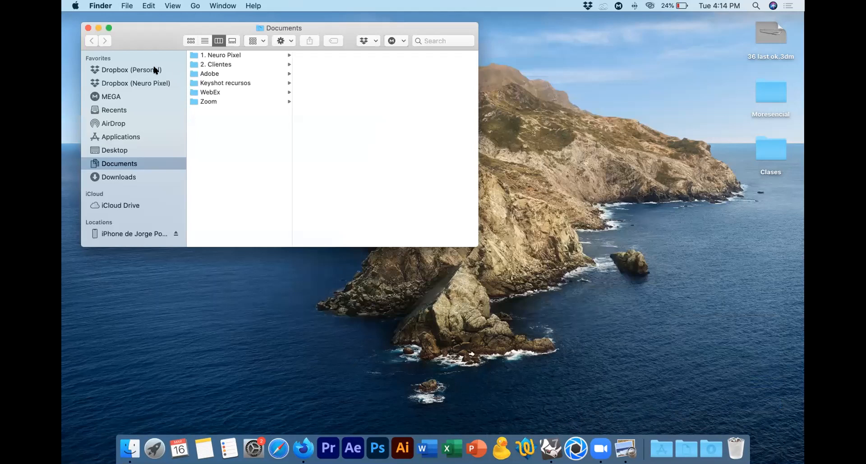
left_click(153, 69)
left_click(226, 55)
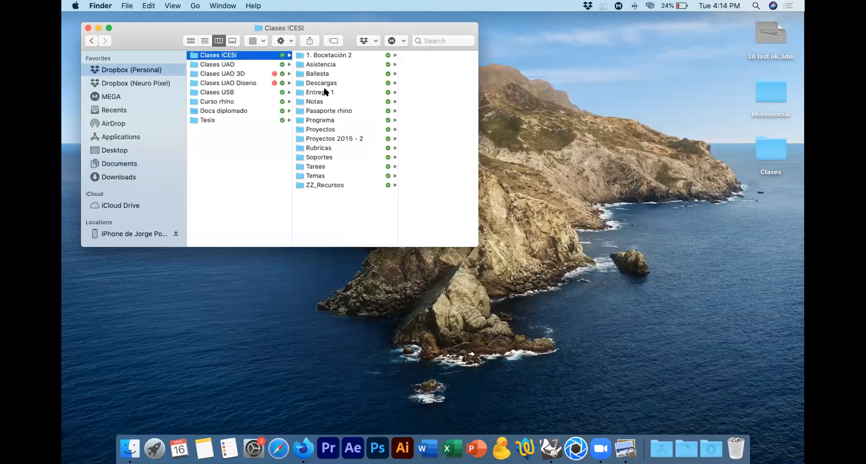
left_click(323, 129)
left_click(408, 73)
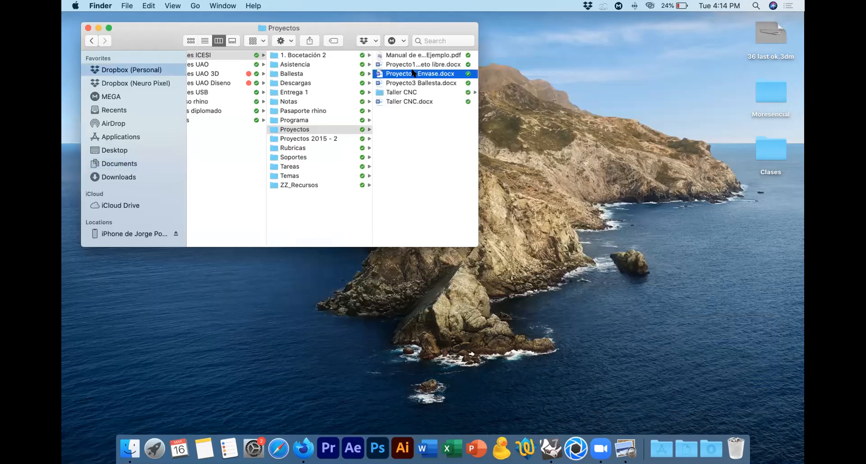
Step: Preview the Proyecto2 Envase.docx document and open it in Word
key("space")
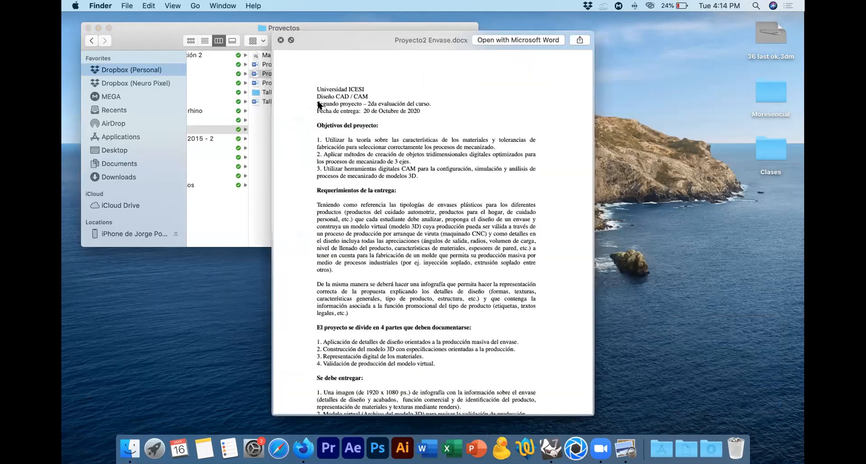
key("space")
double_click(257, 75)
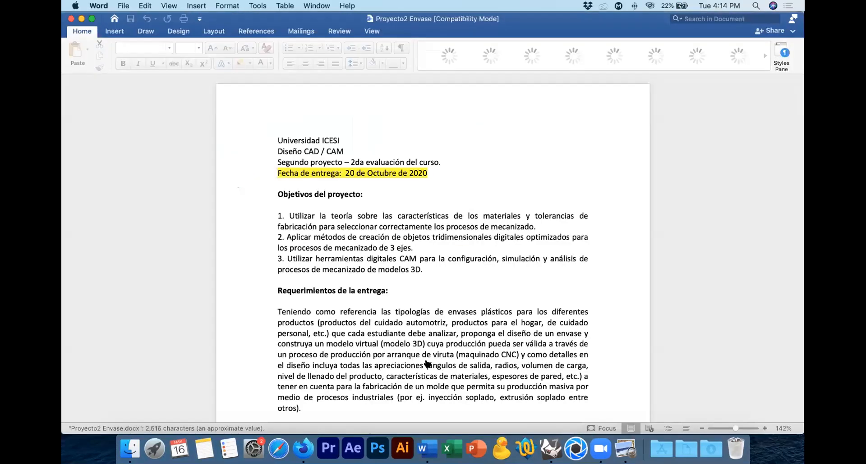
Step: Hide Word to return to Finder, preview Asistencia.xlsx in the course's Asistencia folder and open the spreadsheet
key("super+Tab")
left_click(267, 248)
left_click(356, 173)
key("super+h")
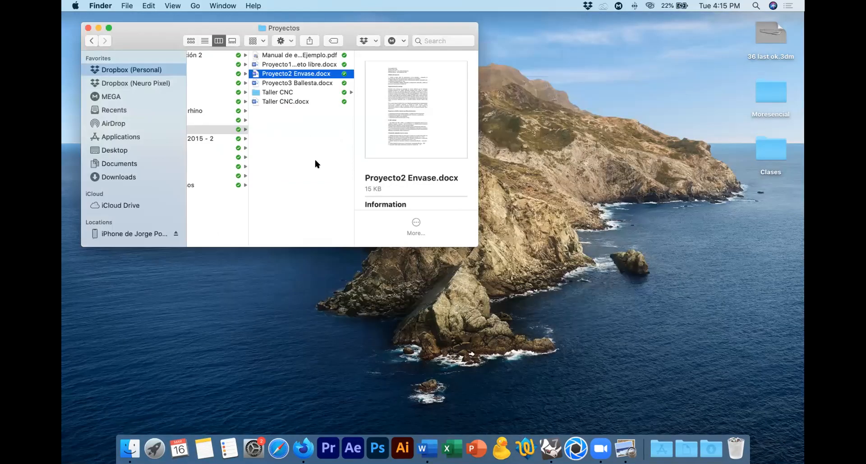
left_click(319, 148)
left_click(270, 64)
left_click(382, 58)
key("space")
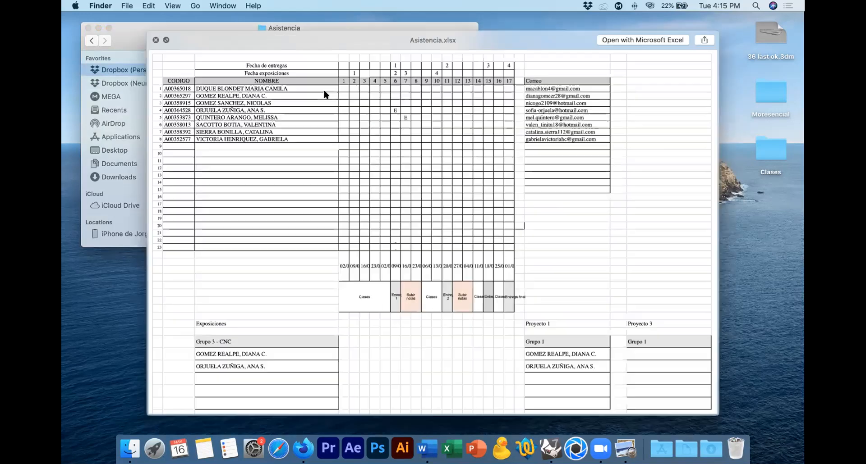
key("space")
double_click(274, 53)
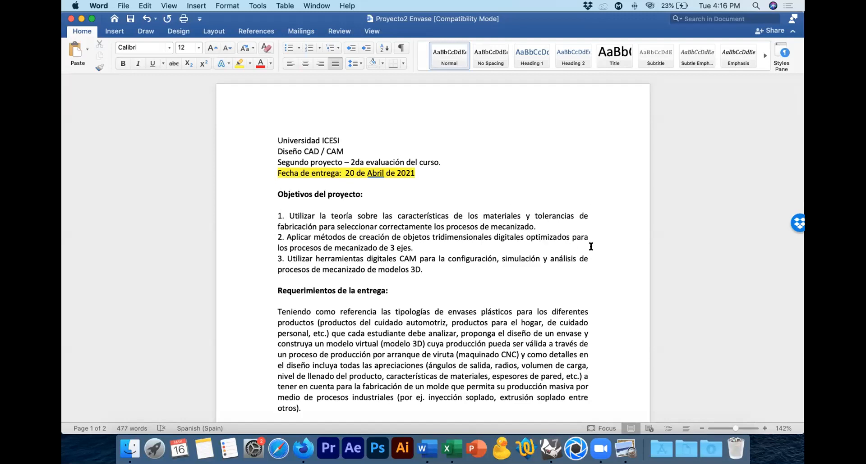
Step: Review the Envase project brief in Word, from the delivery requirements and four project parts through the deliverables and evaluation criteria
scroll(591, 239, "down", 5)
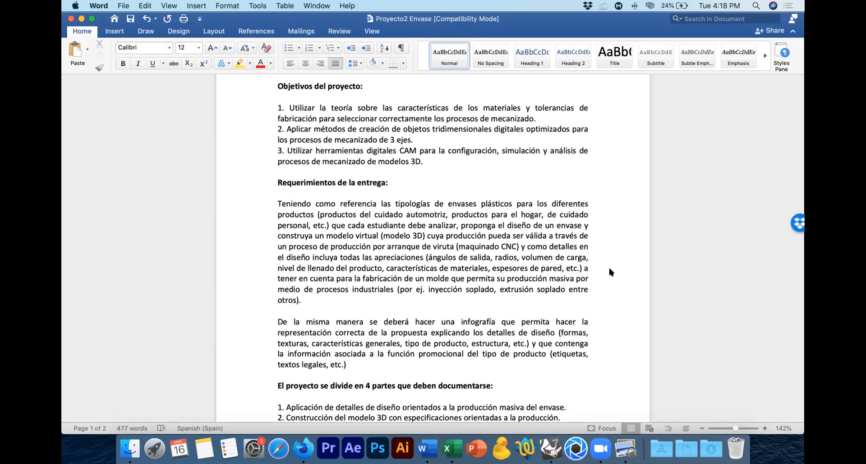
scroll(610, 271, "down", 5)
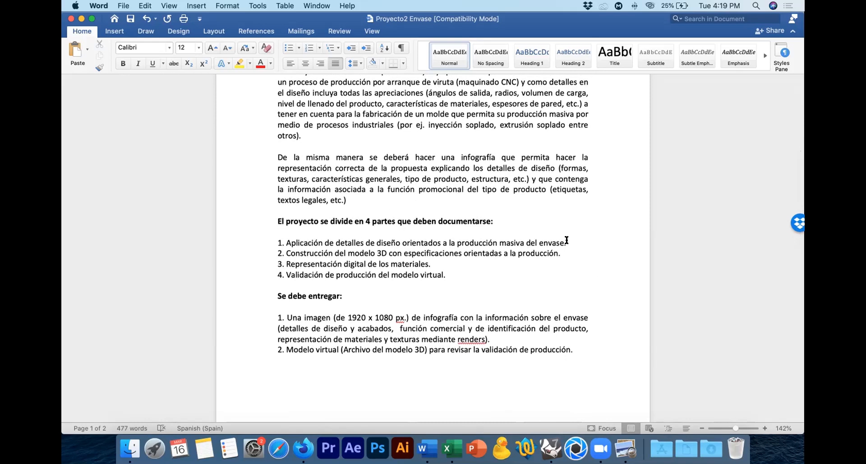
left_click(434, 264)
scroll(592, 313, "down", 5)
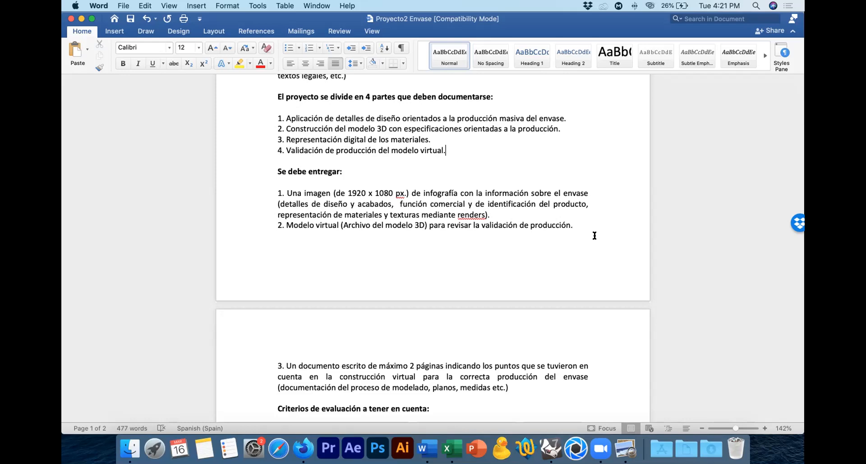
scroll(594, 236, "down", 5)
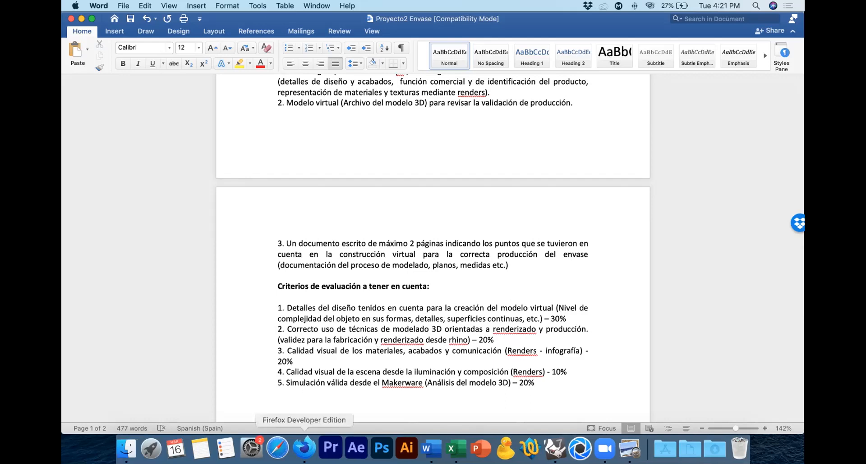
Step: Switch to Firefox Developer Edition and search Google Images for "envases plasticos"
left_click(303, 448)
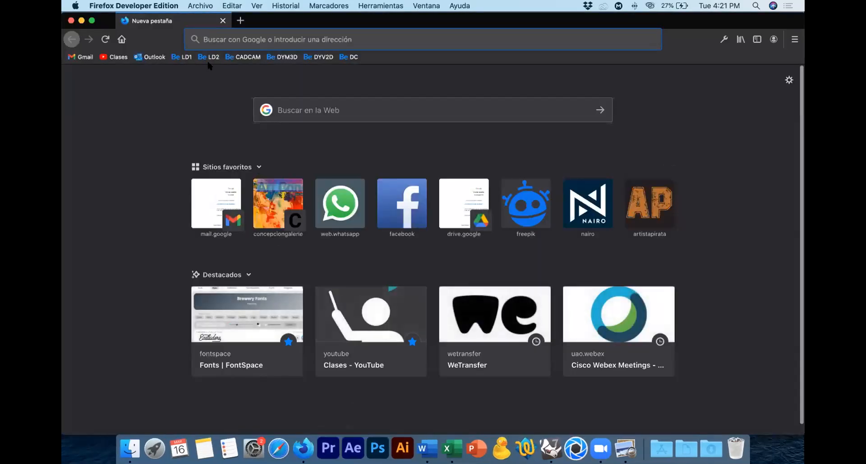
type("envases ")
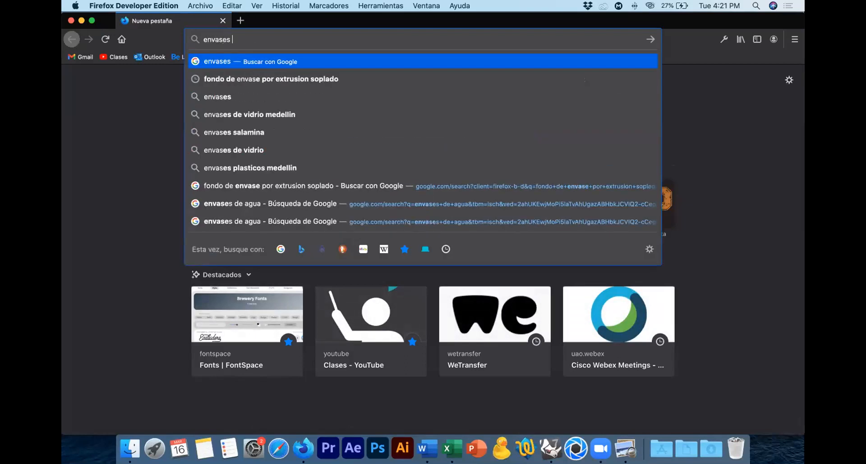
type("plasticos")
key("Return")
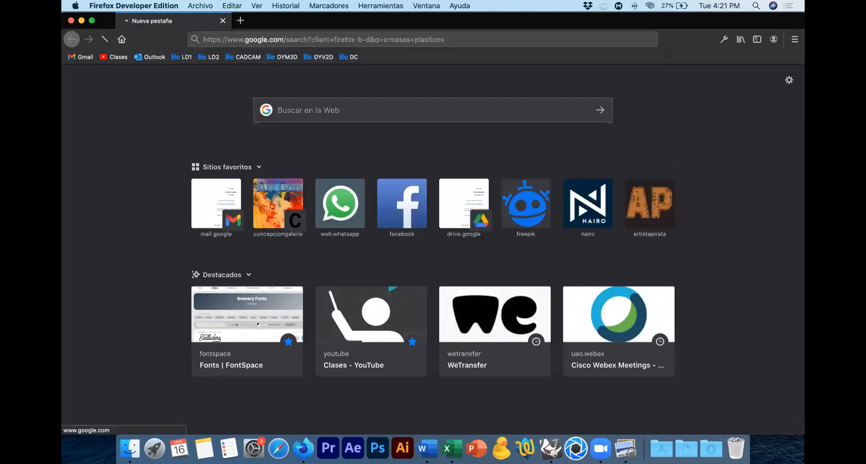
left_click(208, 115)
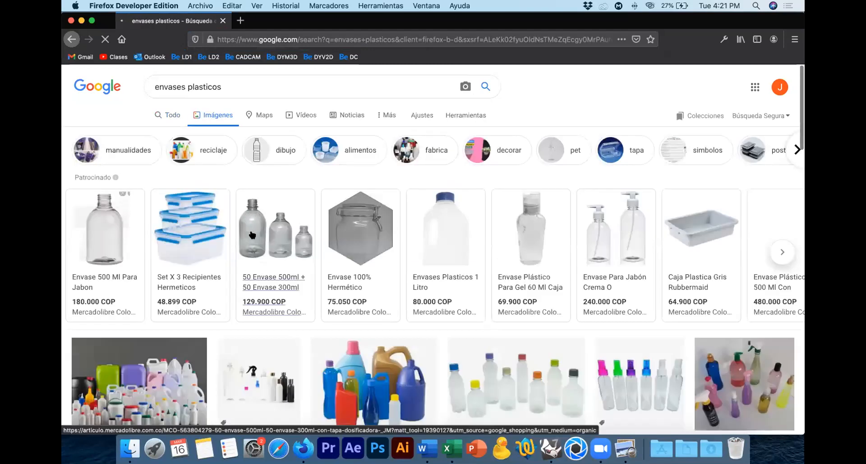
Step: Examine the plastic container image results for bottle shapes and product types, and return to the Envase project document in Word
mouse_move(254, 236)
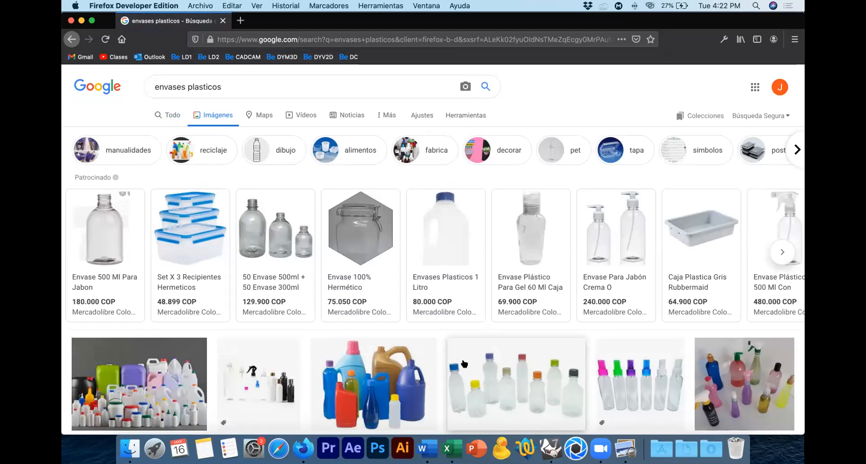
scroll(488, 380, "down", 5)
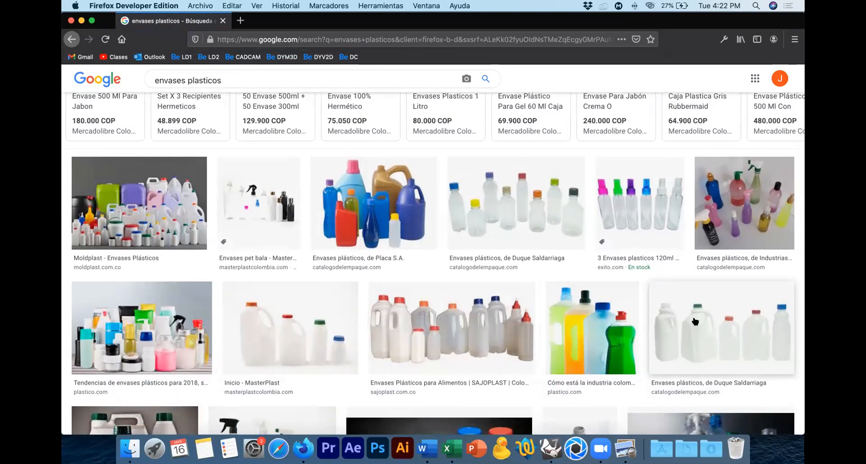
scroll(354, 322, "down", 3)
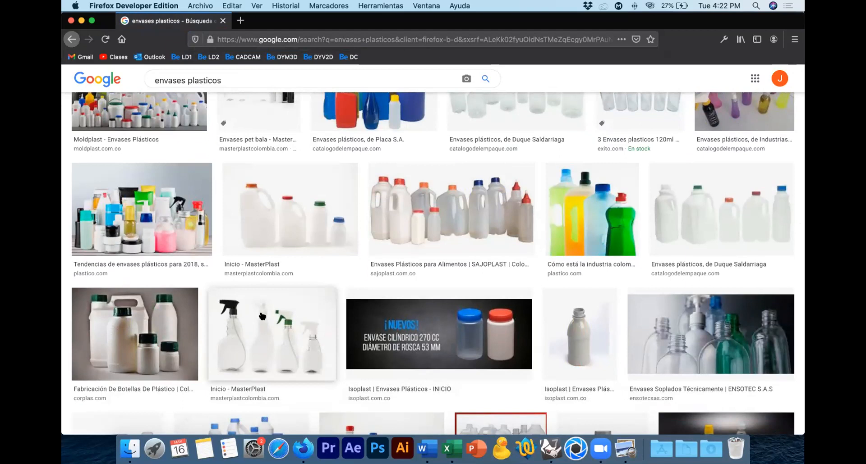
scroll(291, 303, "down", 4)
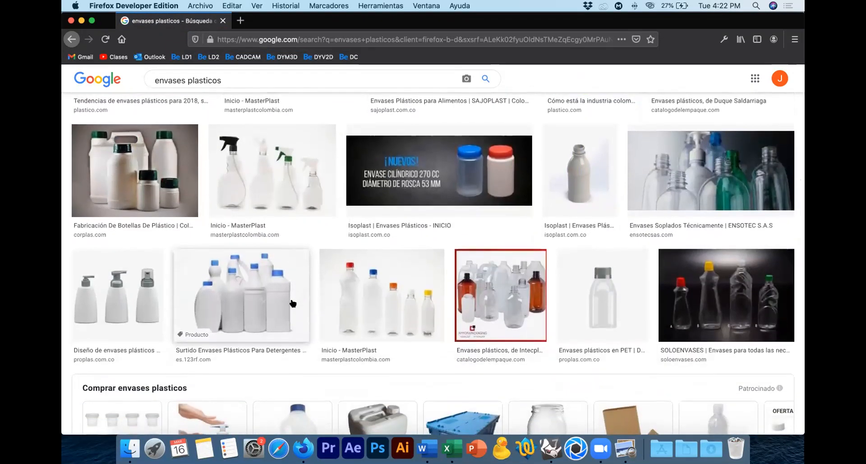
scroll(293, 304, "down", 2)
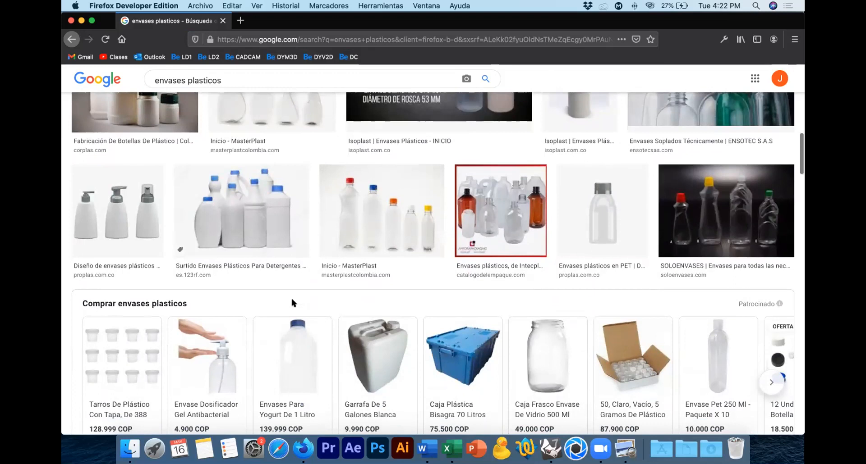
mouse_move(366, 339)
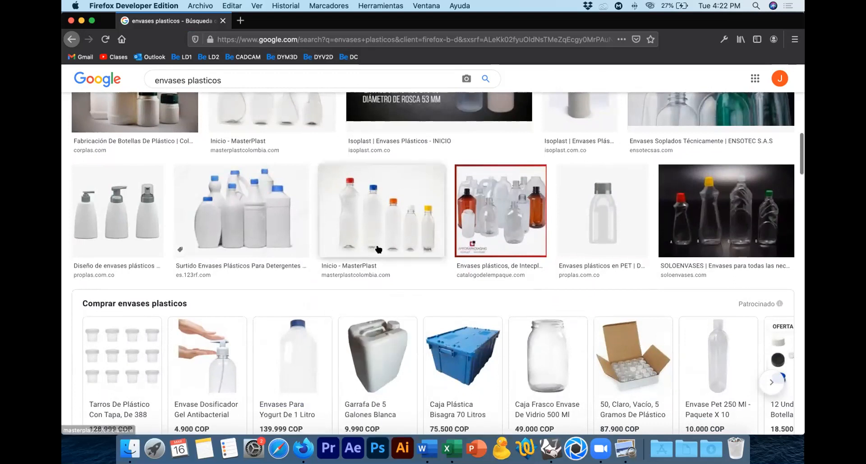
scroll(369, 306, "down", 8)
scroll(378, 247, "down", 3)
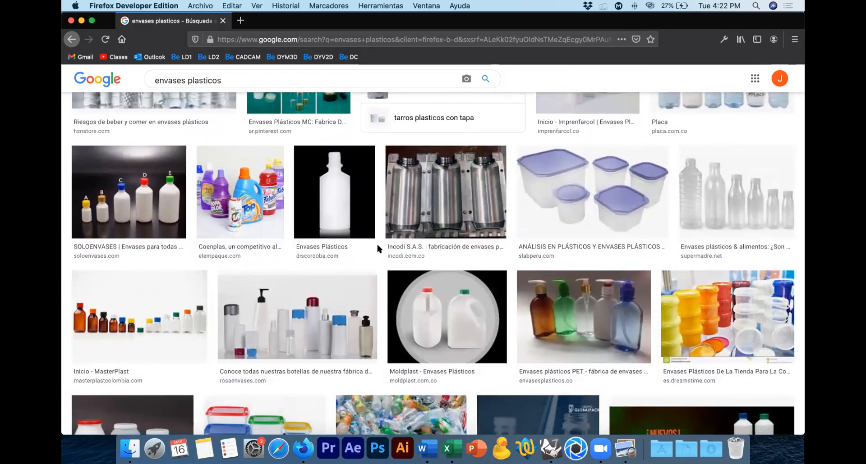
scroll(376, 247, "down", 7)
scroll(378, 249, "down", 1)
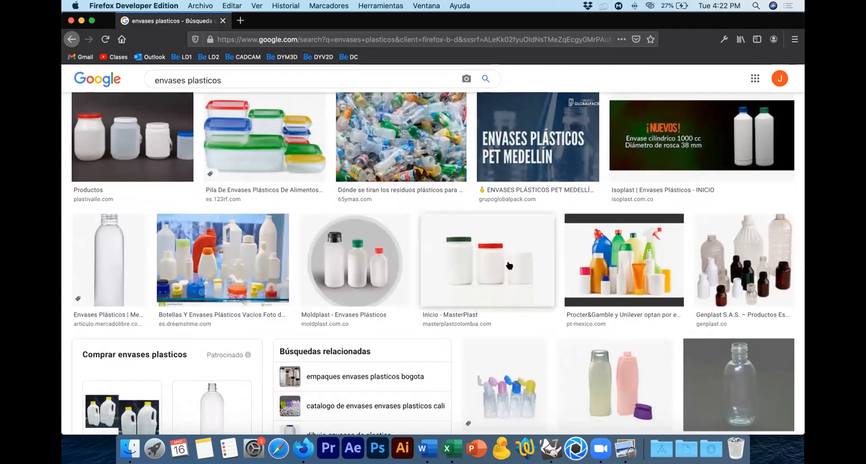
scroll(446, 258, "down", 2)
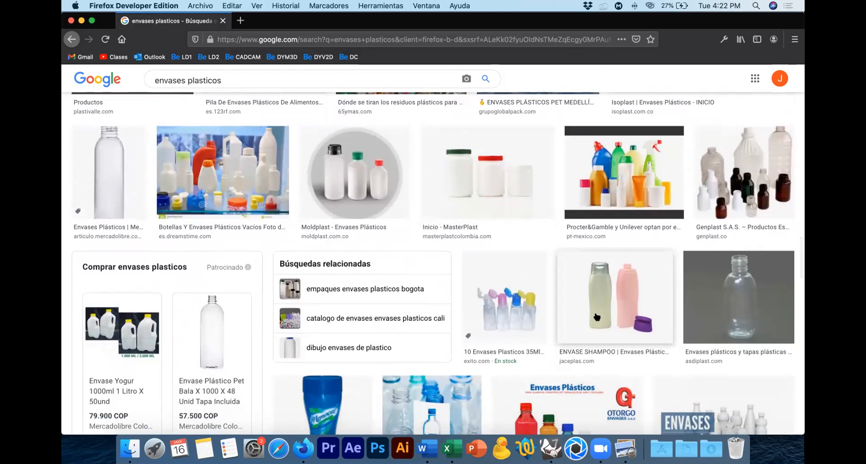
scroll(596, 317, "down", 2)
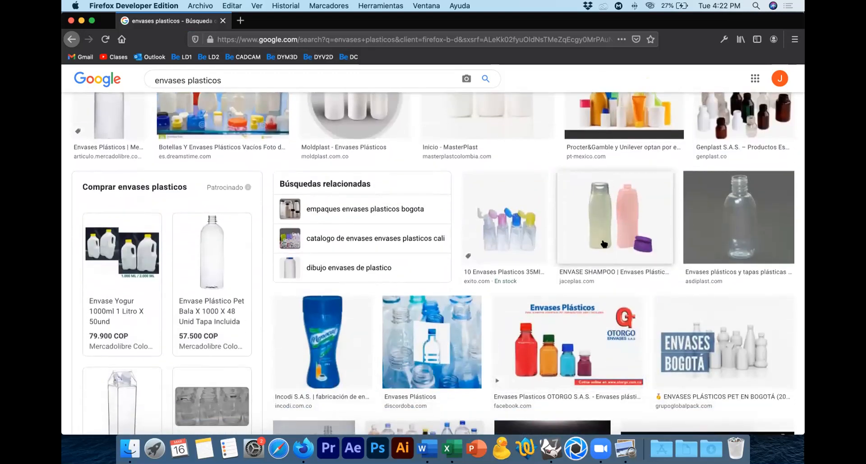
key("super+Tab")
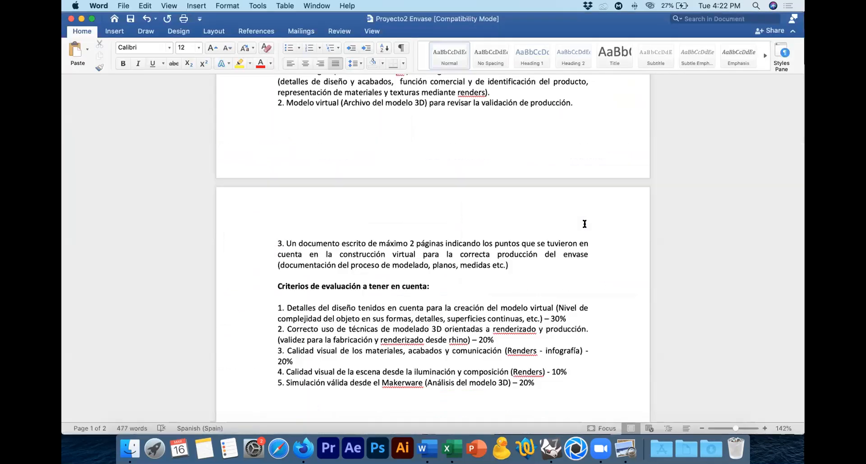
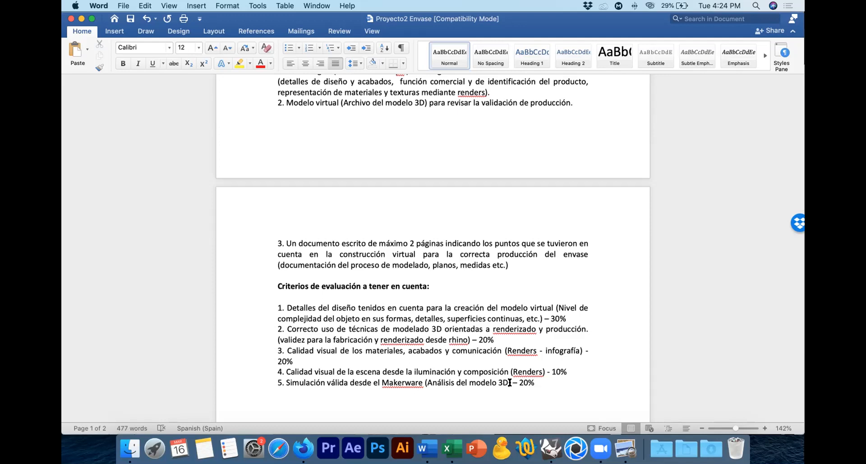
Step: Check the evaluation criteria and the opening page of the Envase project brief, and close the document
scroll(538, 342, "down", 5)
scroll(538, 342, "up", 5)
scroll(538, 342, "up", 15)
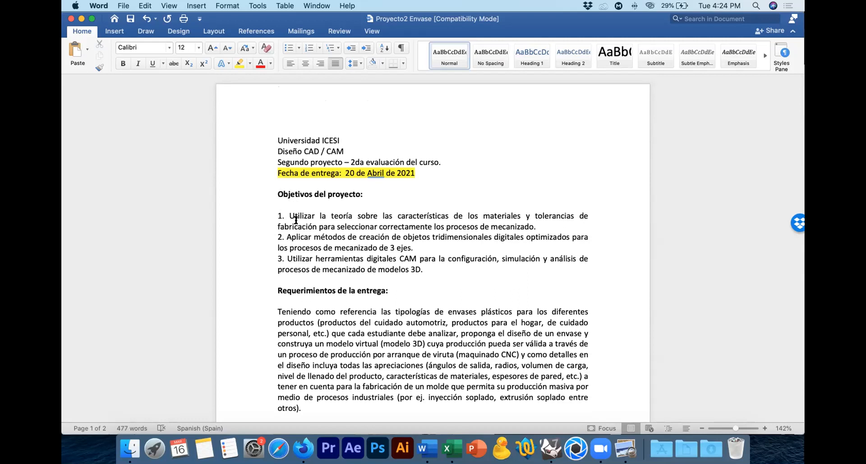
left_click(70, 19)
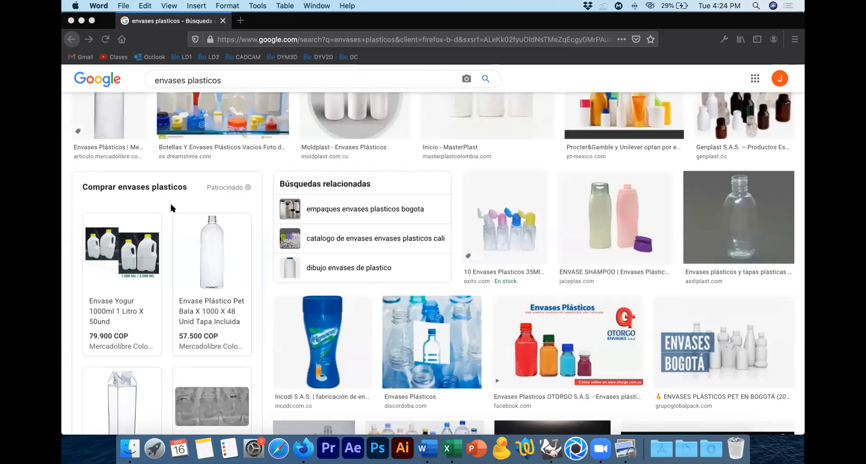
Step: Close the plastic container image search, quit Firefox and close the Asistencia folder window
left_click(107, 21)
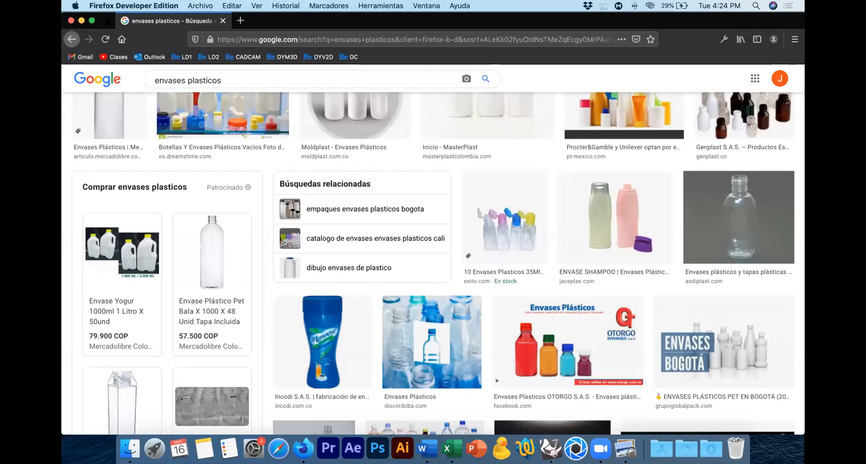
key("super+w")
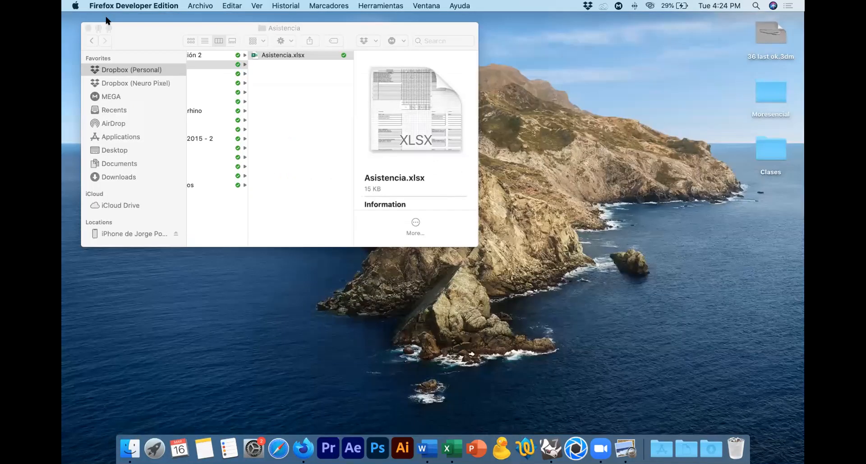
left_click(133, 5)
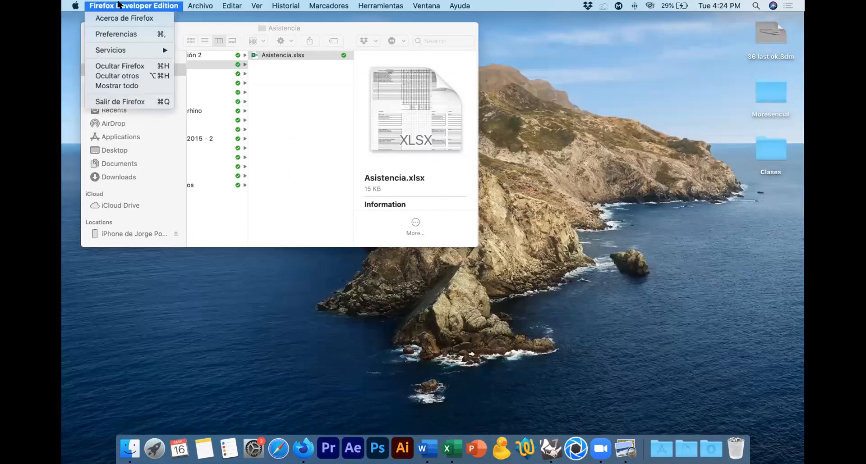
left_click(128, 102)
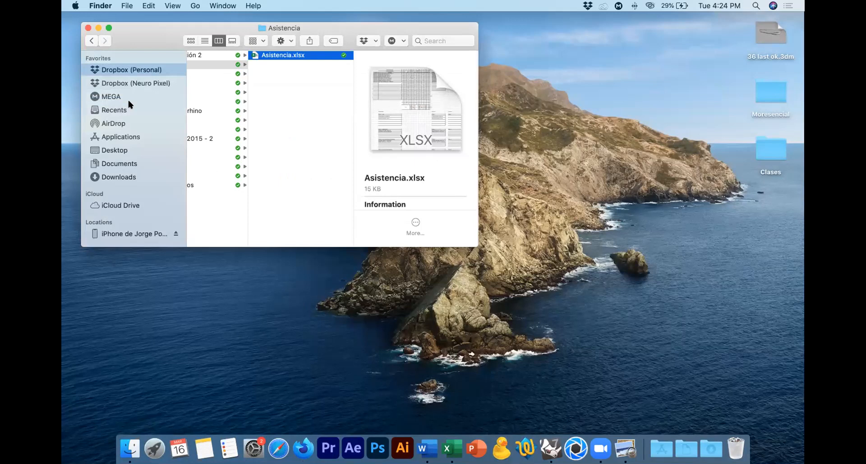
left_click(87, 27)
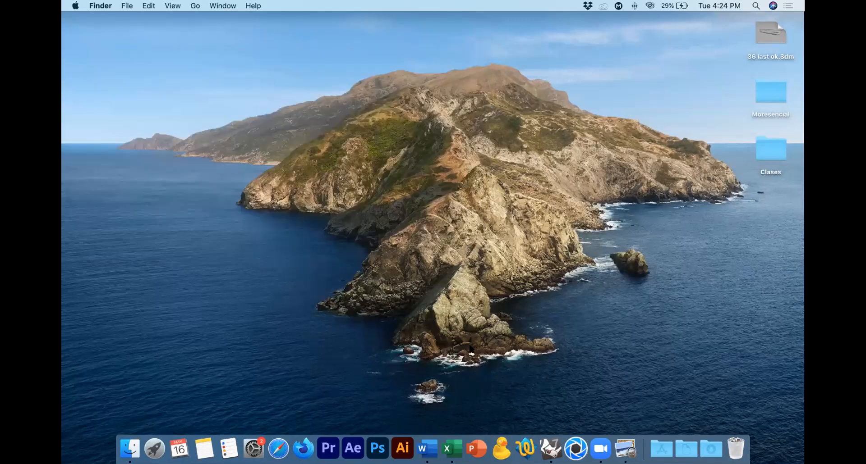
Step: Quit Preview, Excel and Word
right_click(627, 443)
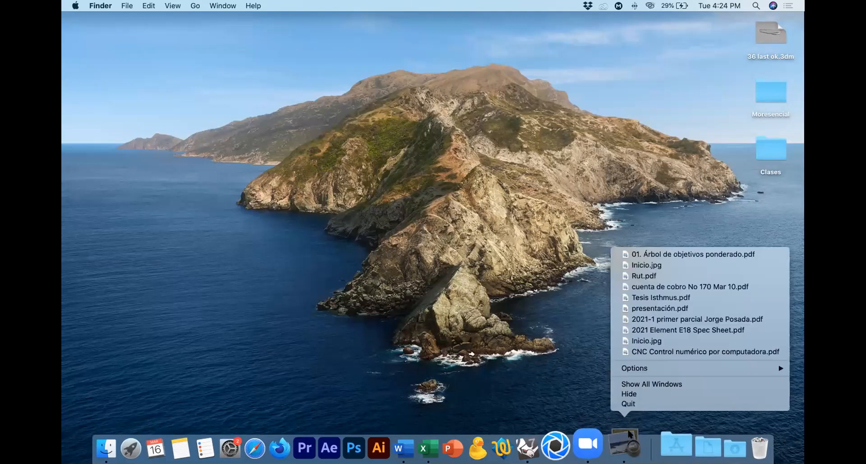
left_click(631, 404)
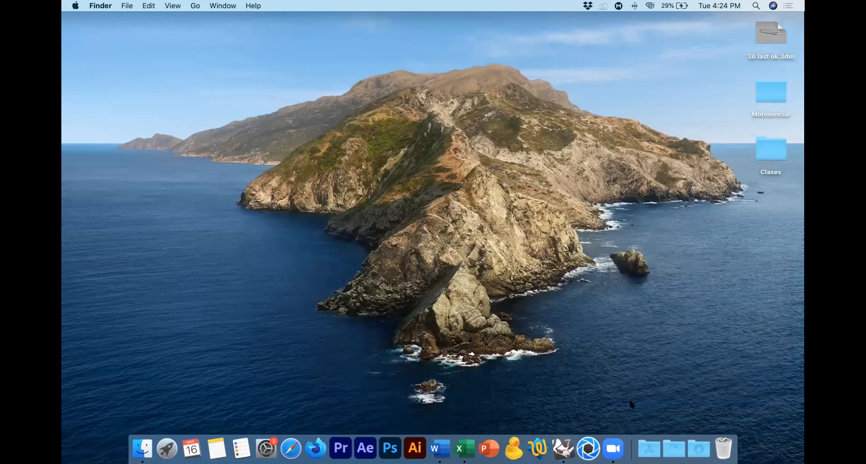
right_click(461, 437)
left_click(464, 405)
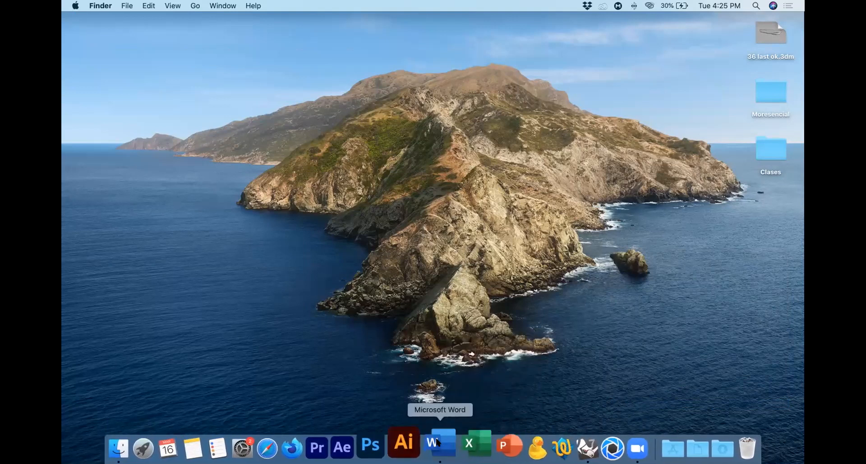
right_click(437, 442)
left_click(442, 405)
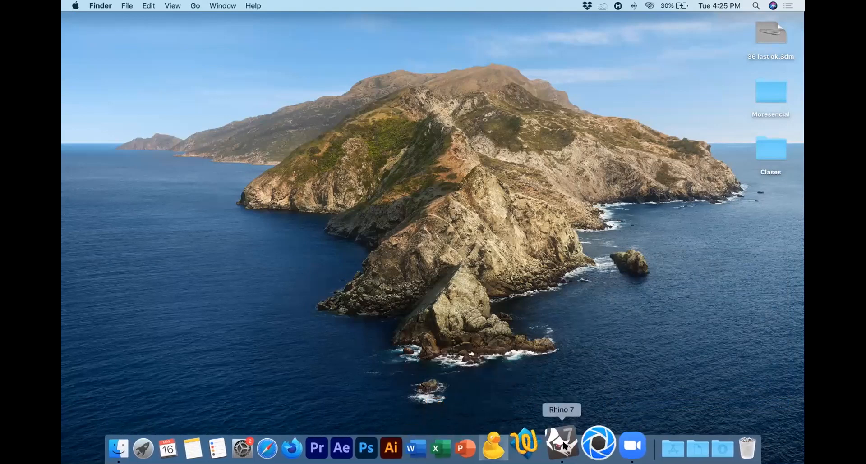
Step: Switch to Rhino 7 and close the untitled model, discarding its changes
left_click(564, 447)
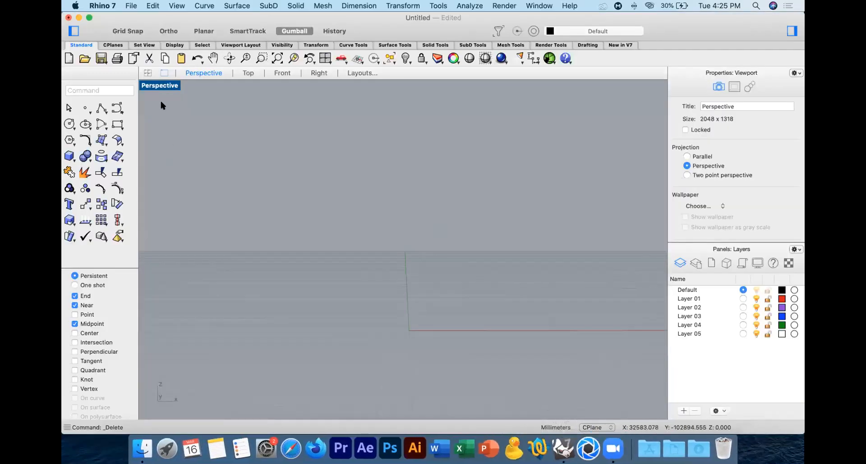
left_click(68, 18)
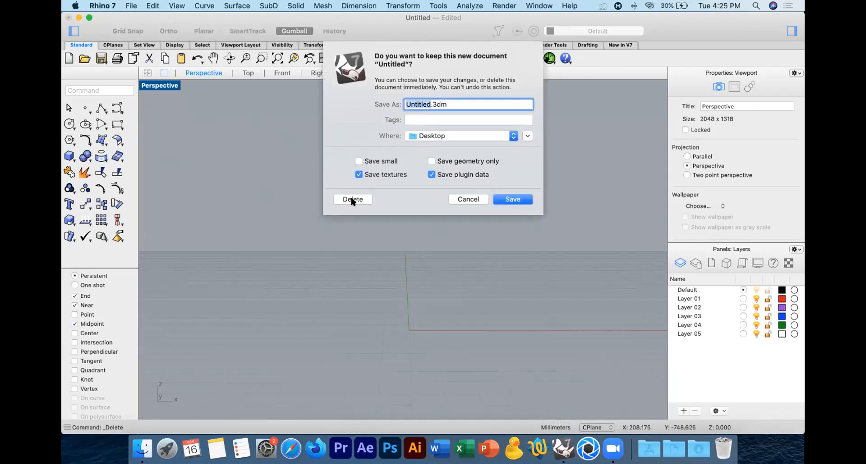
left_click(351, 199)
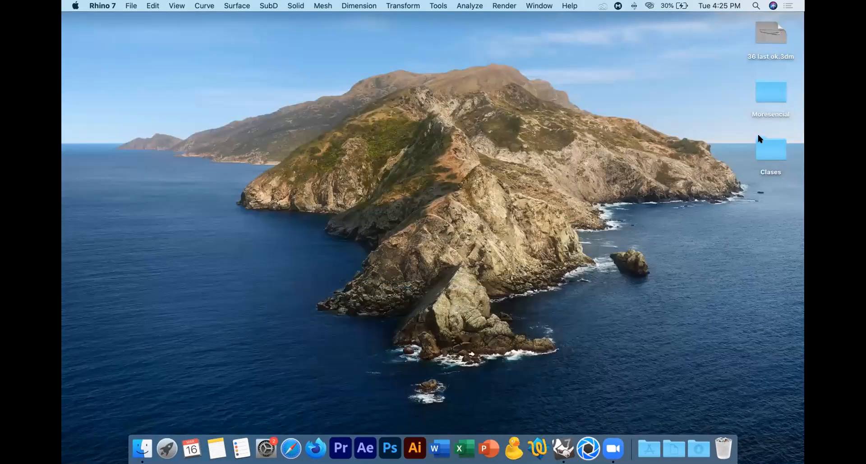
Step: Open pinguino.3dm in Rhino from the ICESI/Pingüino folder inside the desktop's Clases folder
double_click(765, 147)
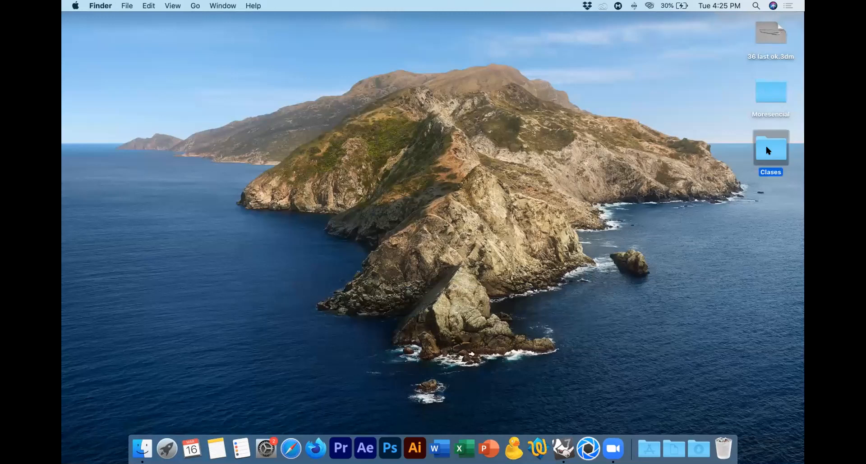
left_click_drag(480, 112, 434, 87)
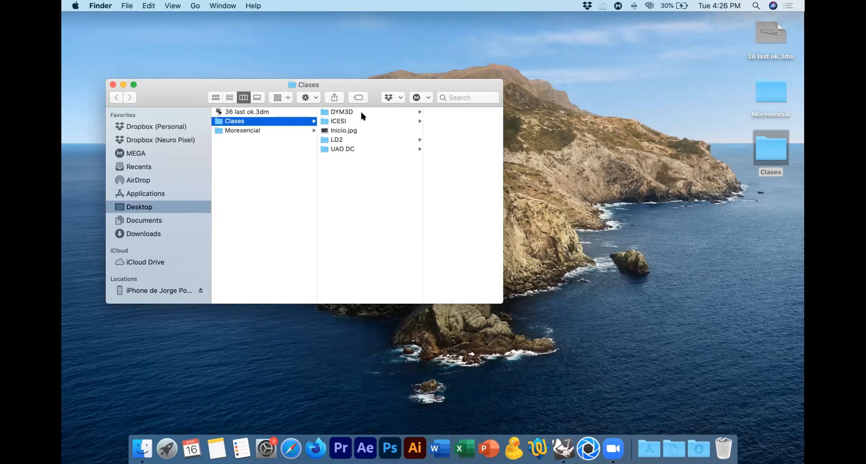
left_click(361, 113)
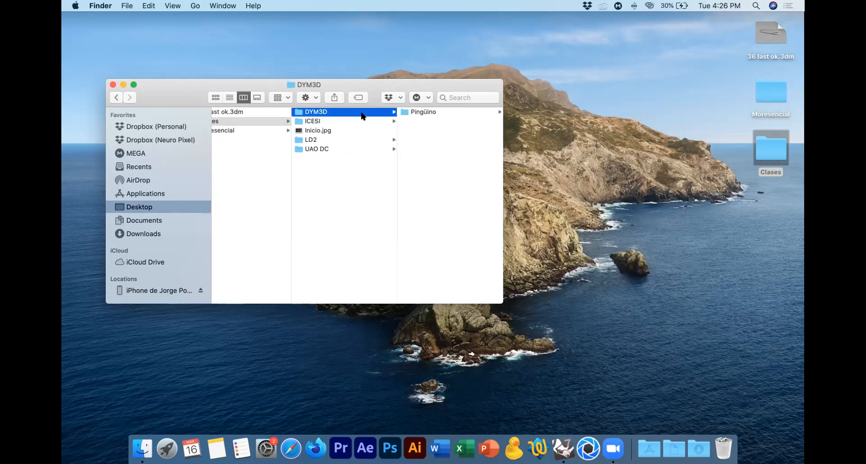
key("Down")
key("Right")
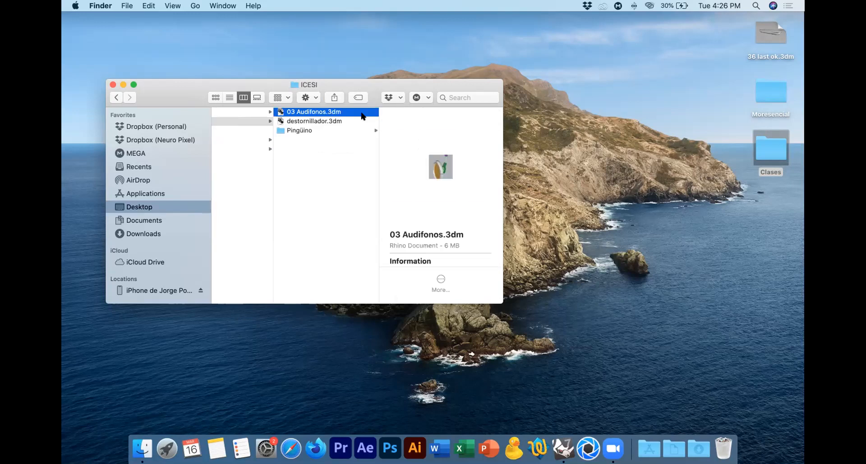
key("Down")
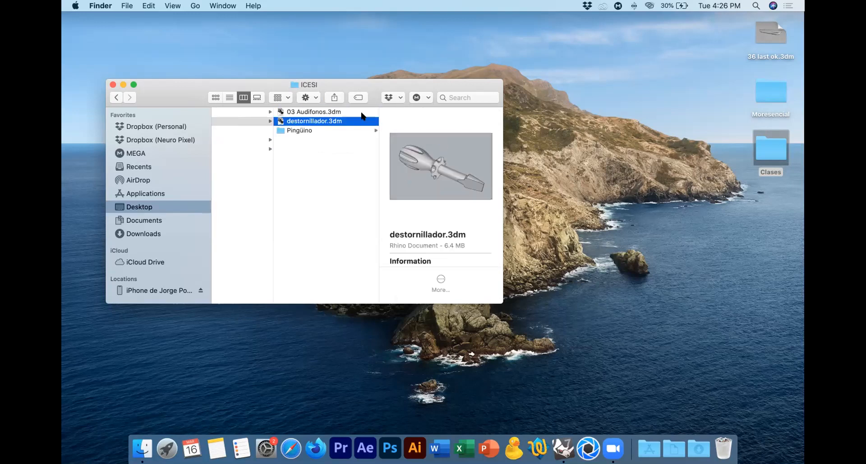
left_click(320, 129)
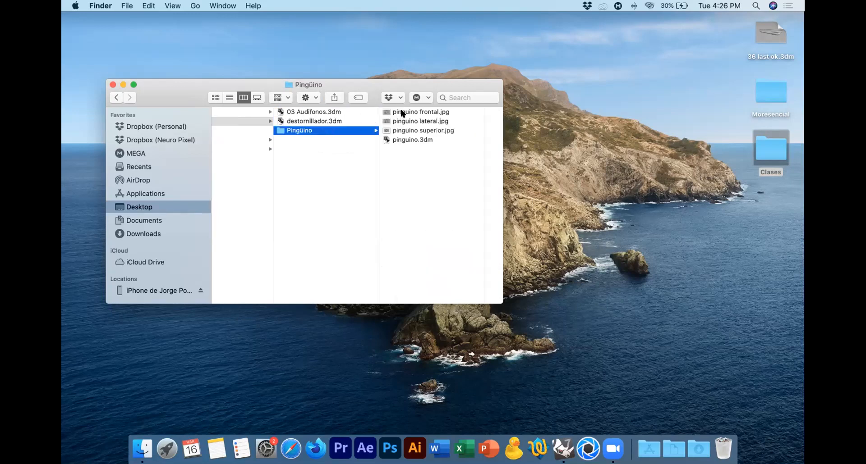
left_click(398, 139)
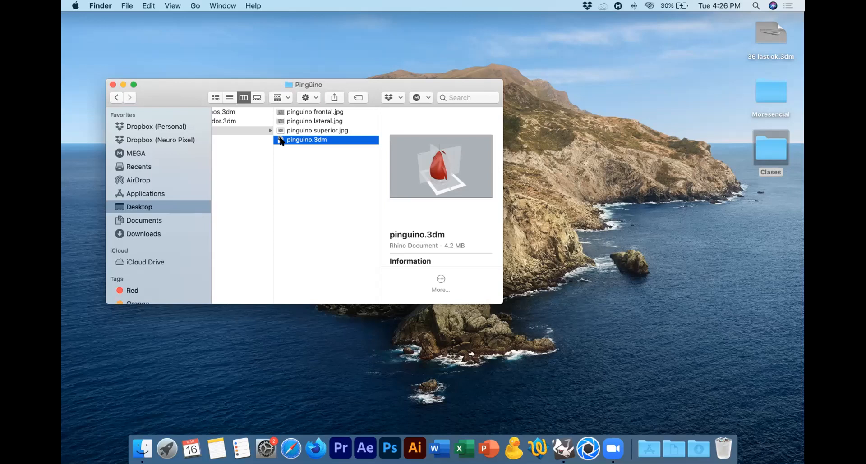
double_click(280, 140)
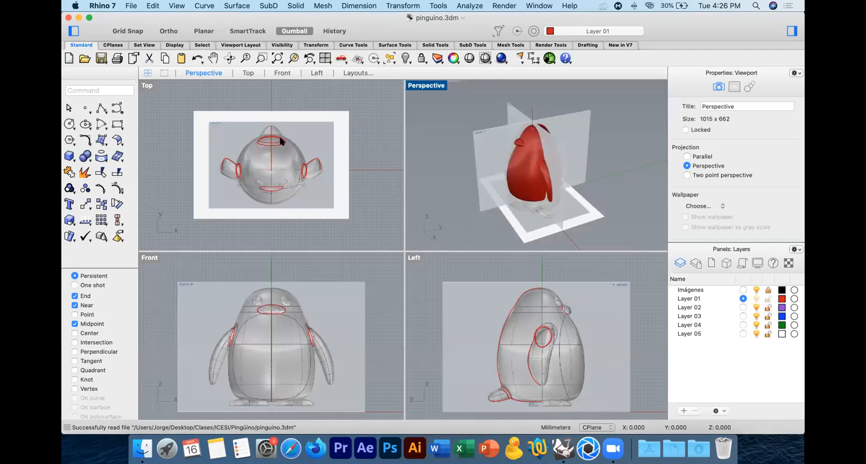
Step: Maximize the Perspective viewport and examine the penguin model and its crossed reference images from the front and sides
double_click(426, 86)
right_click_drag(426, 170, 525, 161)
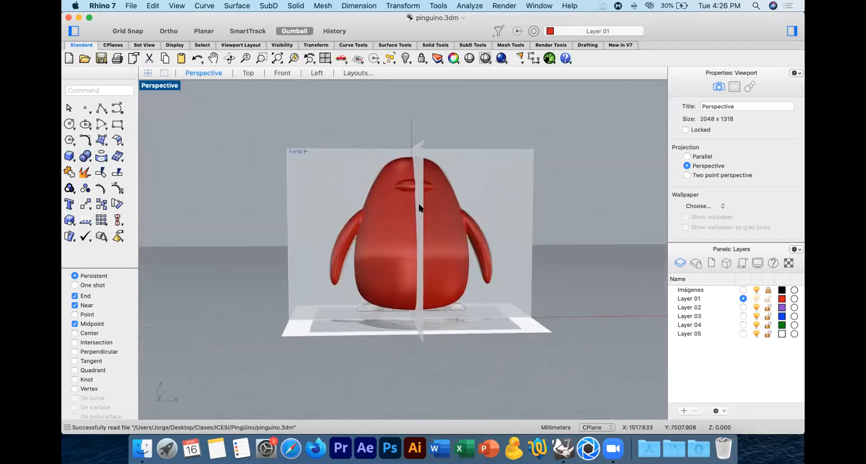
right_click_drag(440, 199, 499, 207)
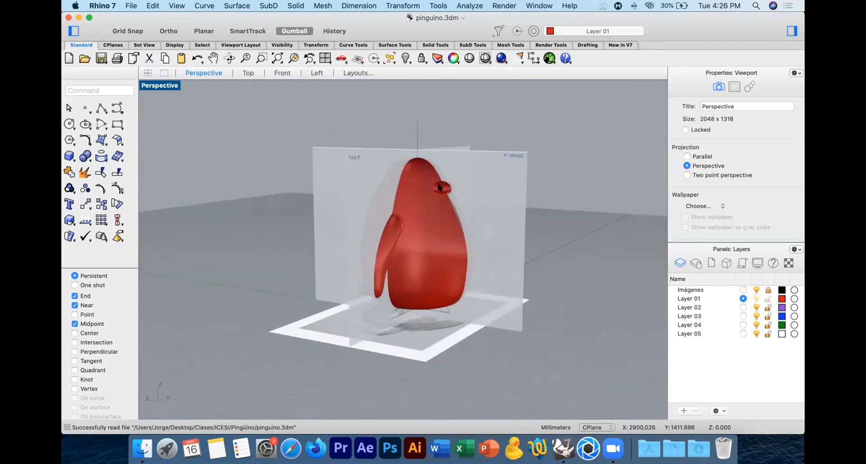
right_click_drag(430, 211, 376, 279)
right_click_drag(417, 244, 398, 246)
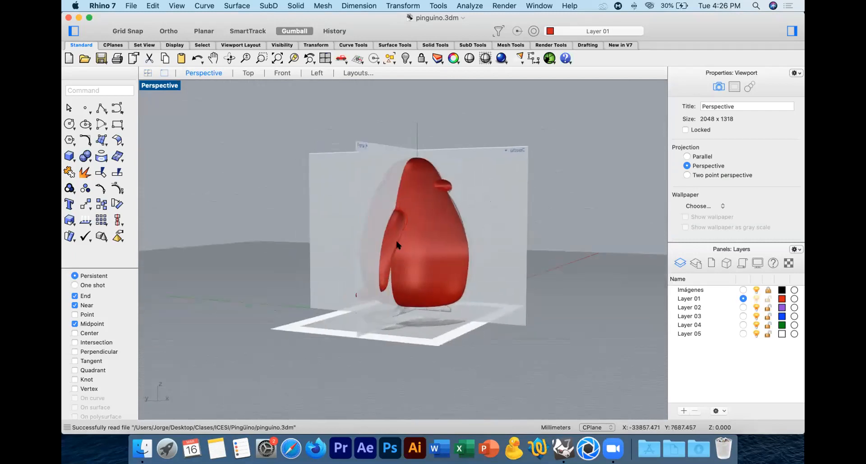
right_click_drag(488, 197, 454, 200)
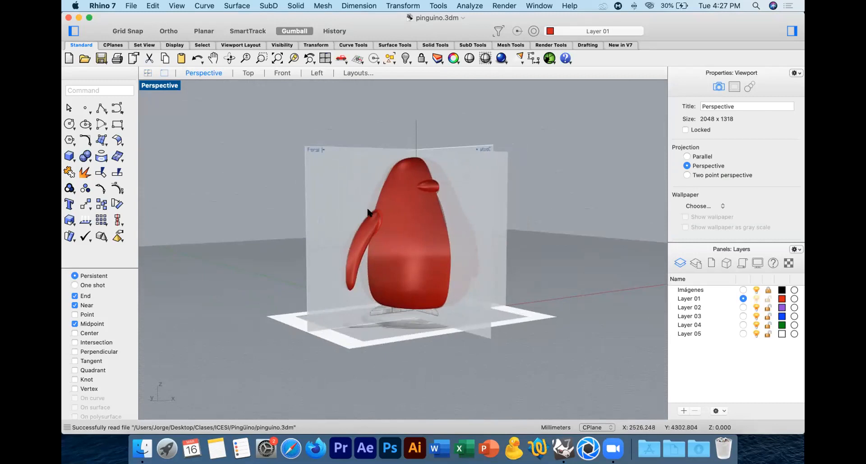
Step: Shade the Perspective view in Shaded mode and examine how the penguin's wings, tail and beak join the body
left_click(469, 59)
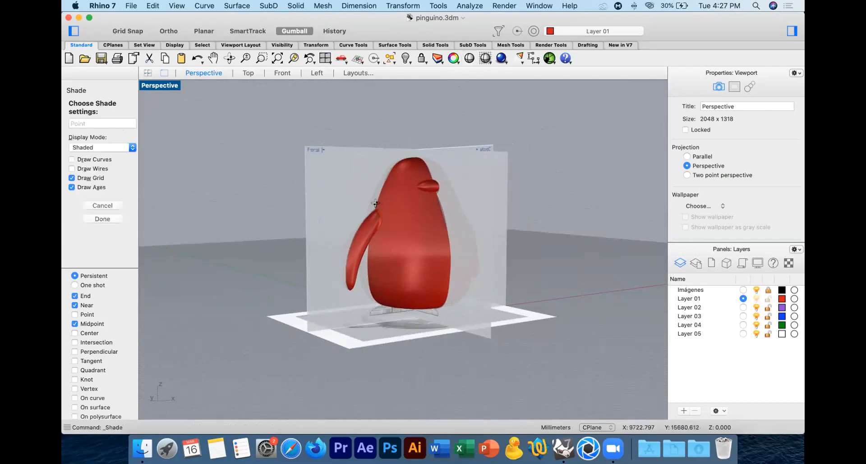
right_click_drag(375, 203, 388, 247)
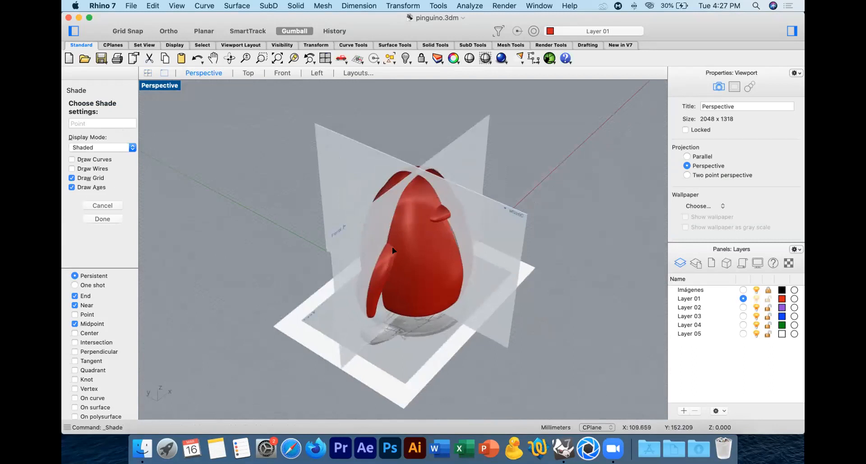
scroll(396, 247, "up", 6)
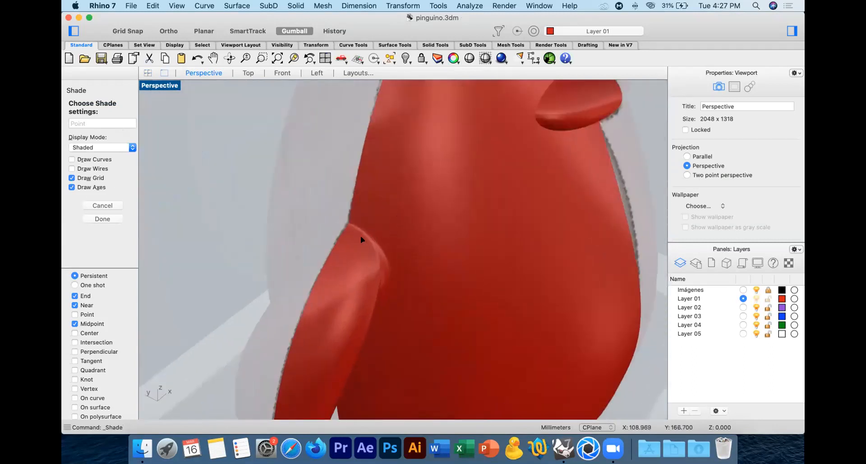
right_click_drag(379, 235, 331, 311)
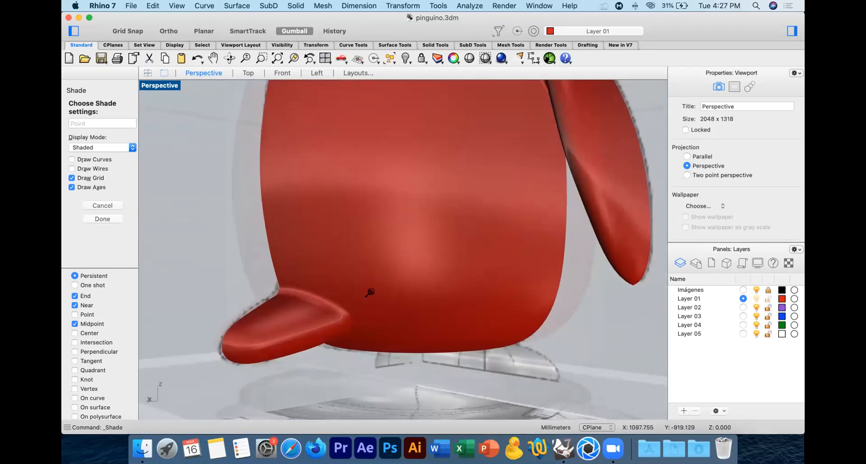
scroll(370, 293, "down", 6)
right_click_drag(382, 294, 280, 301)
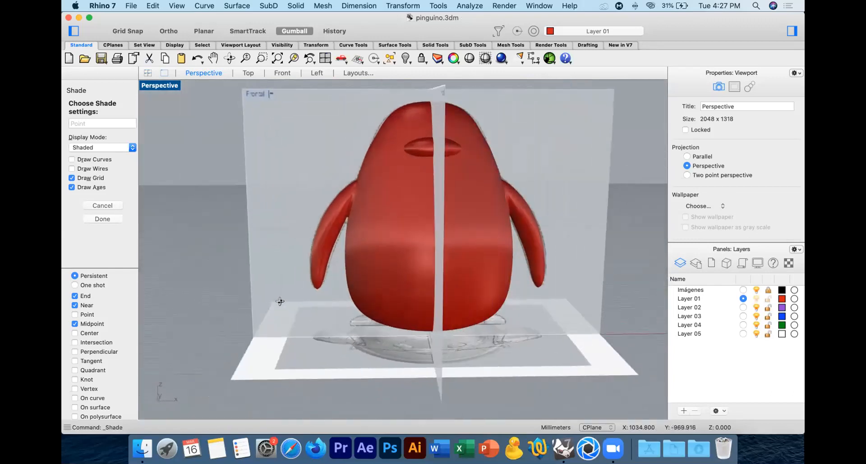
right_click_drag(363, 353, 404, 324)
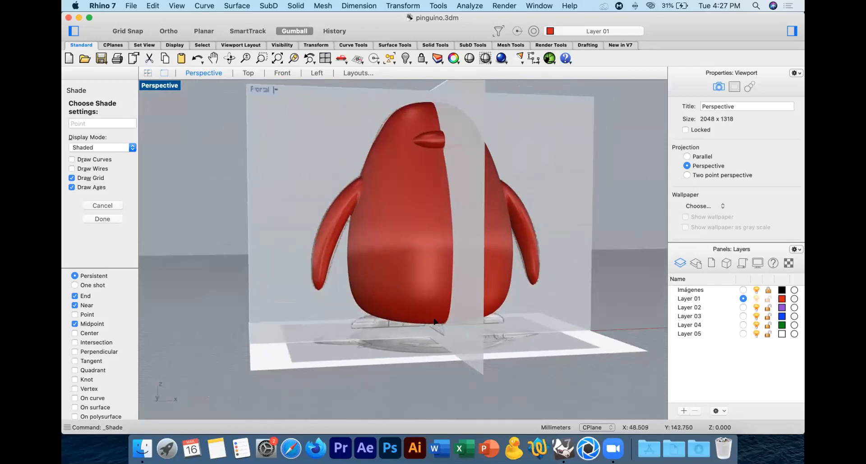
right_click_drag(502, 315, 399, 150)
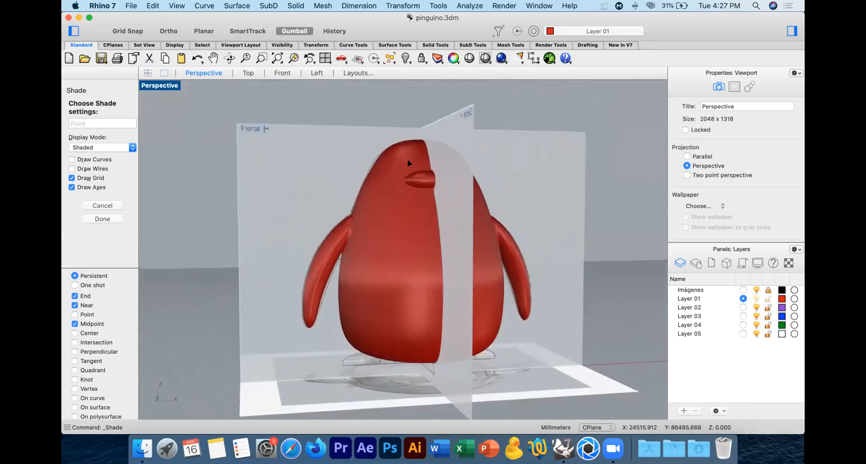
right_click_drag(310, 195, 309, 221)
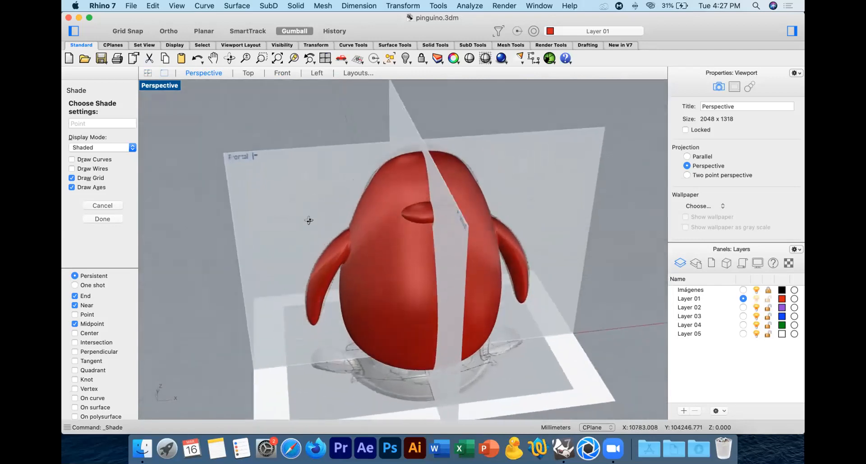
Step: Create a sphere with a radius of about 44 mm beside the penguin reference image in the Top view
left_click(248, 73)
right_click_drag(189, 194, 297, 174)
key("Escape")
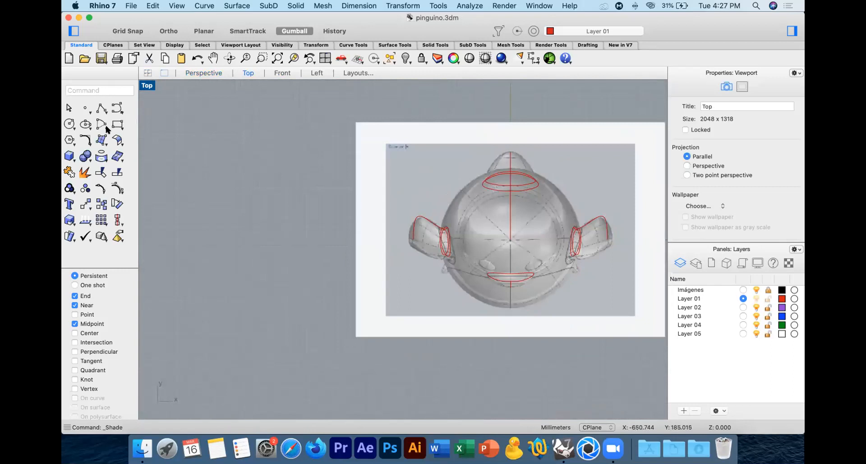
left_click(69, 156)
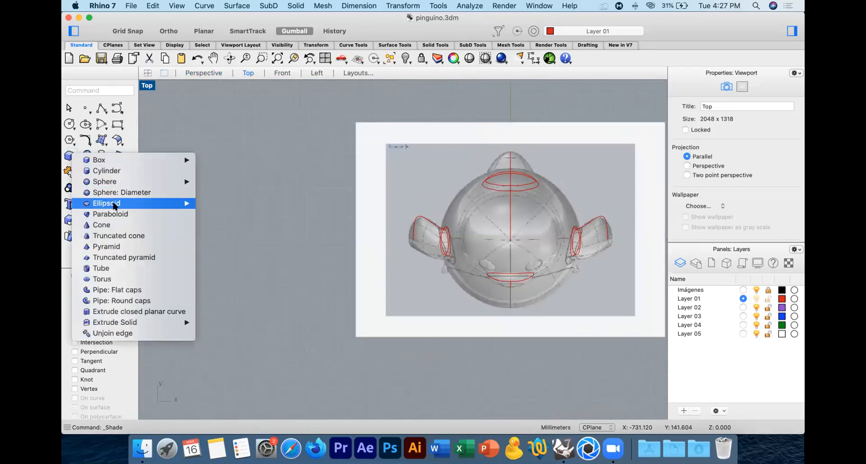
mouse_move(132, 182)
left_click(249, 182)
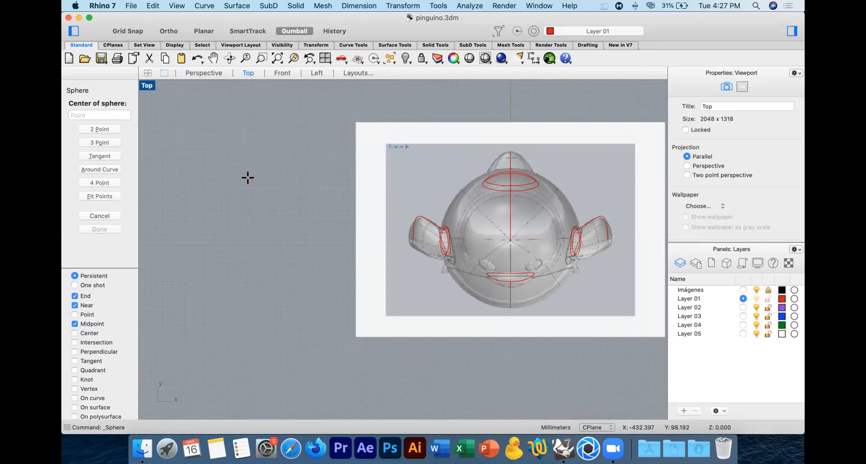
left_click(292, 226)
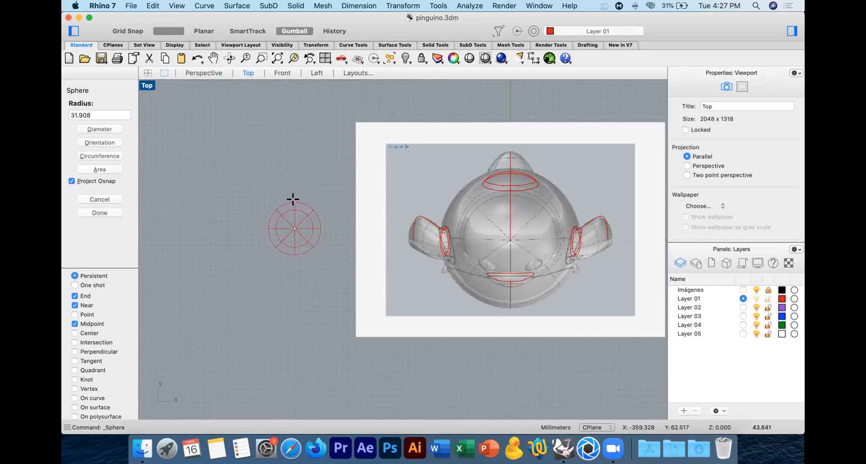
left_click(293, 198)
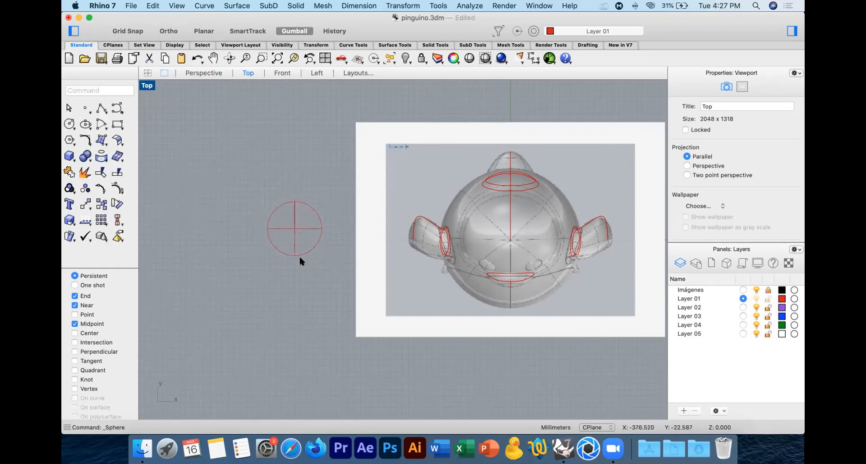
Step: Flatten the sphere vertically about its centre to roughly a quarter of its height using Scale 1-D in the Front view
scroll(288, 241, "up", 10)
right_click_drag(326, 219, 410, 258)
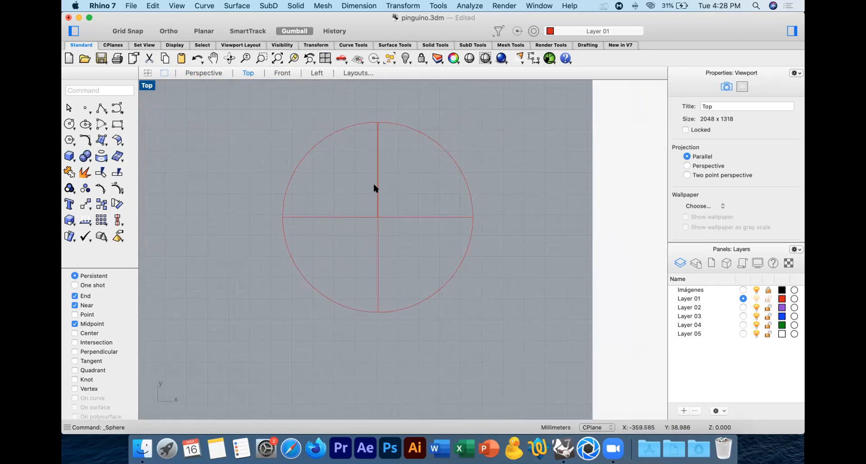
left_click(373, 206)
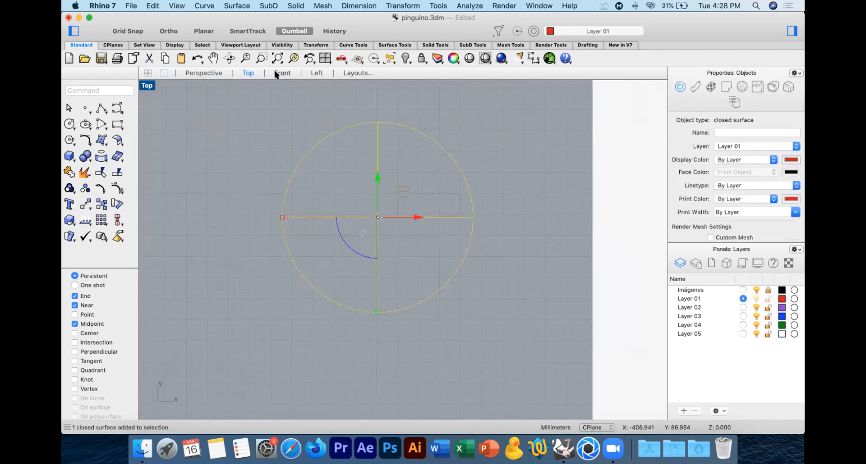
left_click(282, 73)
right_click_drag(287, 200, 477, 110)
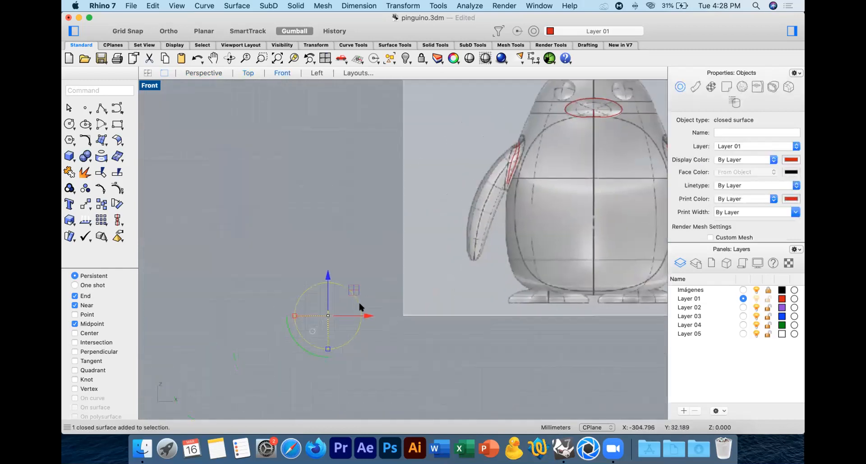
scroll(351, 304, "up", 5)
right_click_drag(350, 287, 361, 202)
left_click(69, 220)
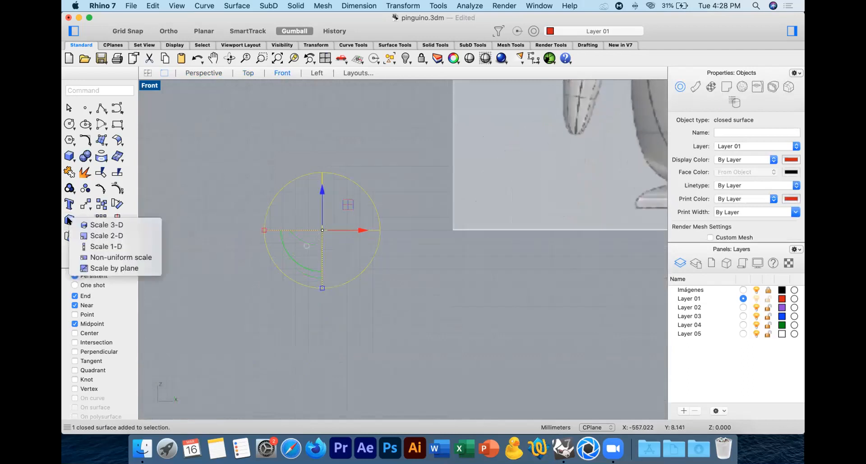
left_click(116, 247)
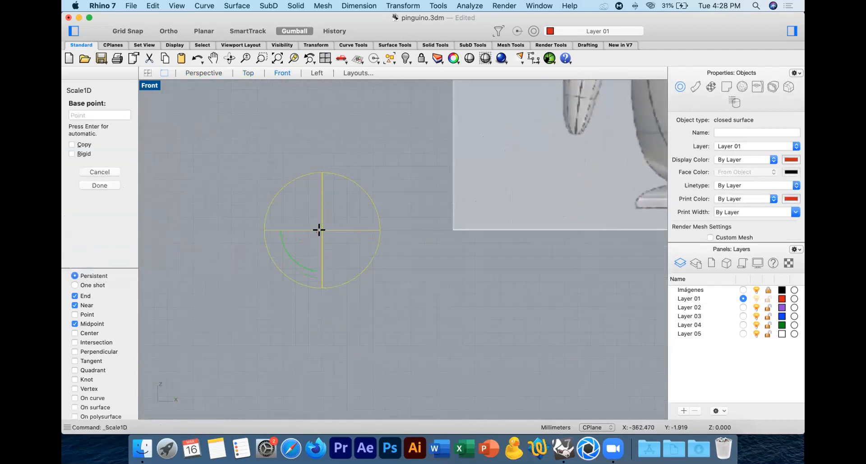
left_click(332, 103, "shift")
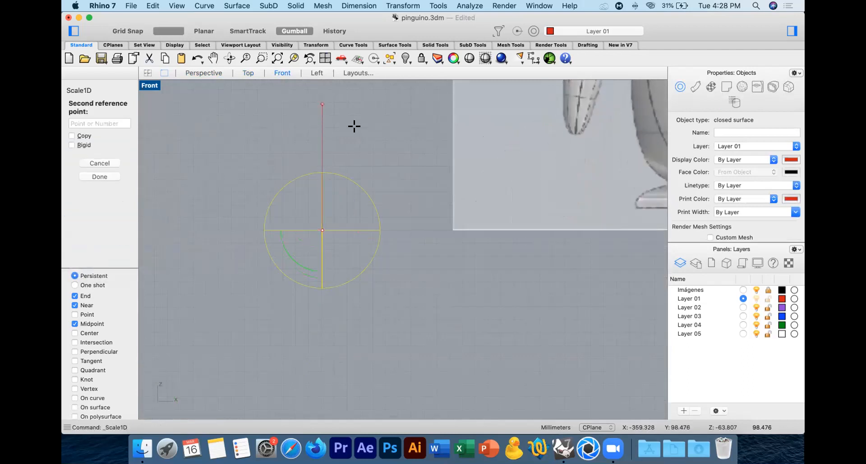
left_click(386, 195)
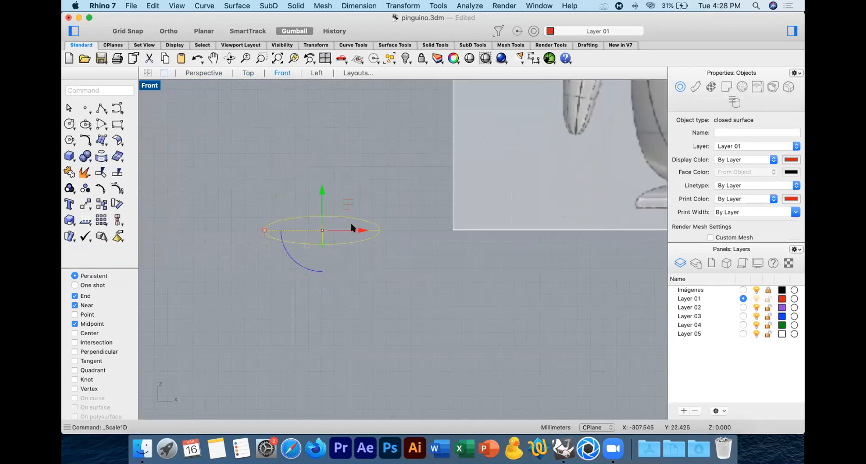
Step: Examine the flattened sphere's shape beside the penguin in the Perspective view, then return to the Top view
left_click(207, 73)
right_click_drag(215, 326, 313, 146, "shift")
left_click(298, 189)
right_click_drag(294, 207, 392, 199)
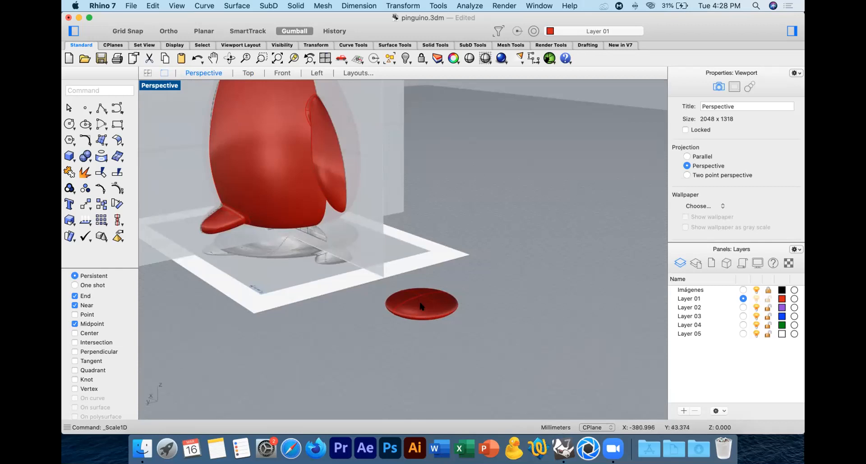
left_click(403, 308)
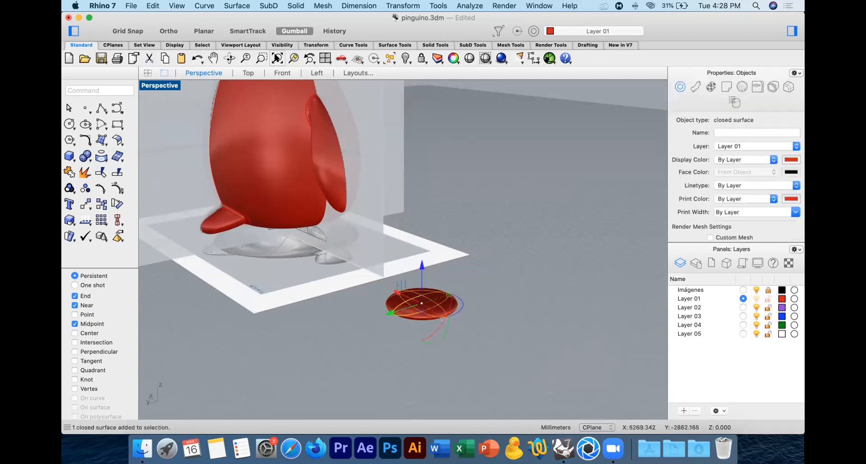
left_click(248, 73)
left_click(235, 131)
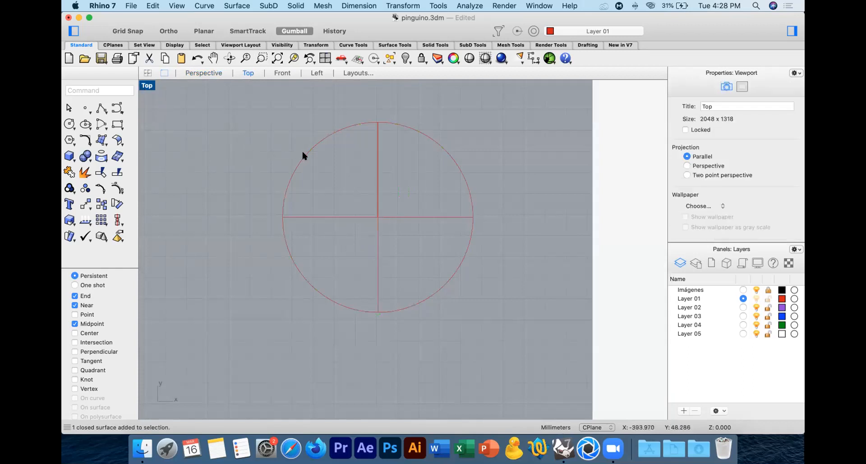
Step: Rebuild the flattened sphere with 8 points in U and V and degree 2 in both directions, deleting the input
left_click(301, 153)
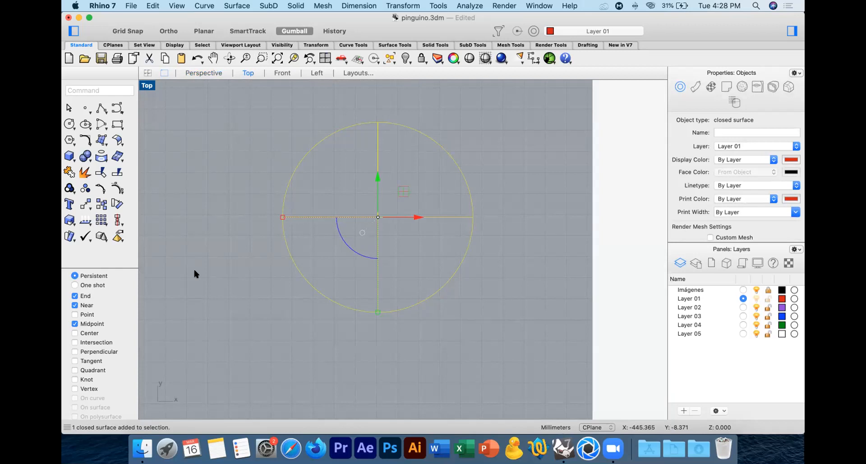
type("Rebuild")
key("Return")
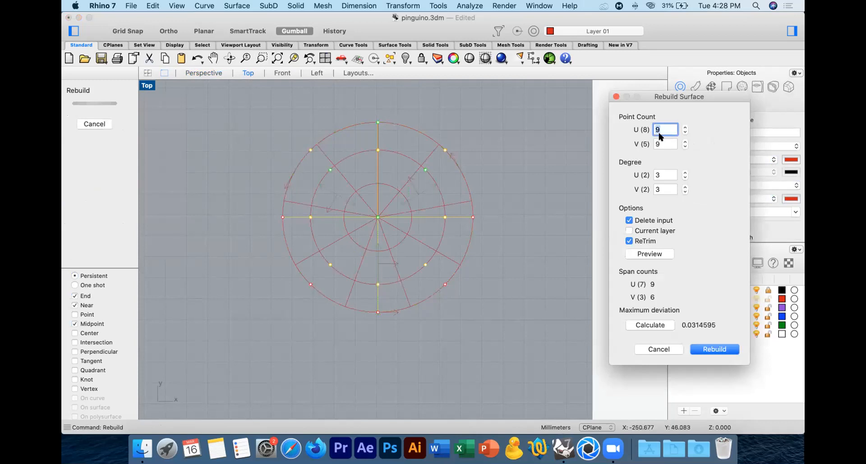
type("8")
key("Tab")
type("8")
key("Tab")
type("2")
key("Tab")
type("2")
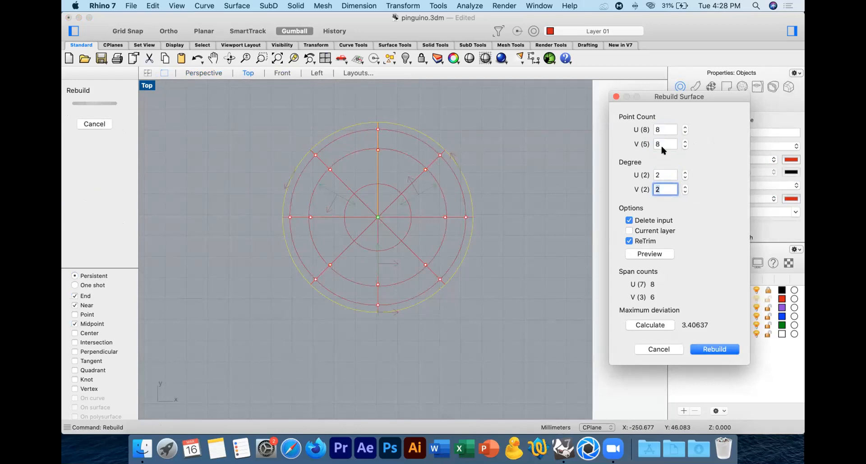
left_click(711, 350)
left_click(489, 295)
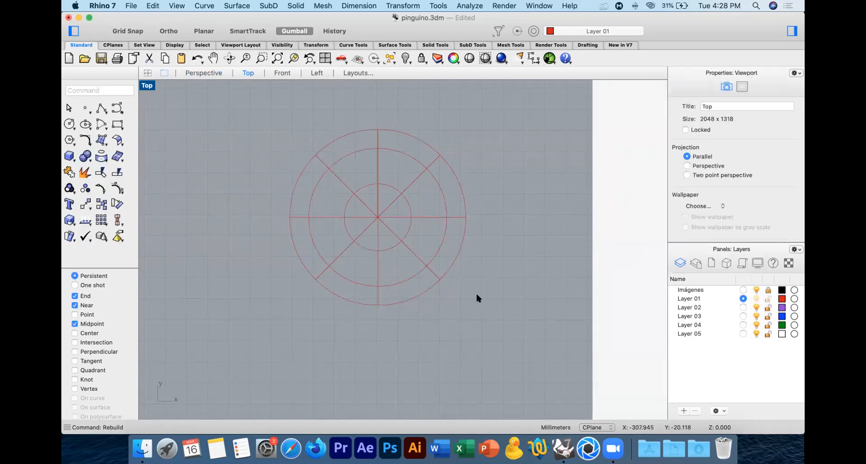
Step: Insert two symmetrical pairs of knots in the V direction across the lower half of the flattened sphere in the Top view
left_click(406, 245)
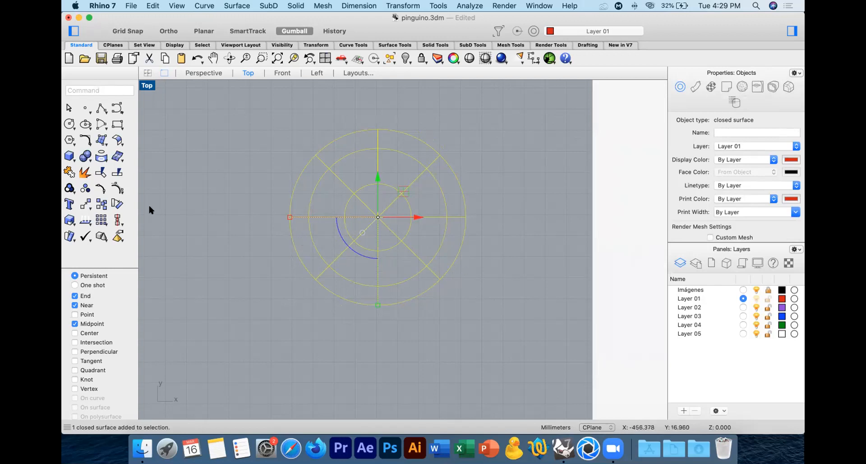
left_click(116, 188)
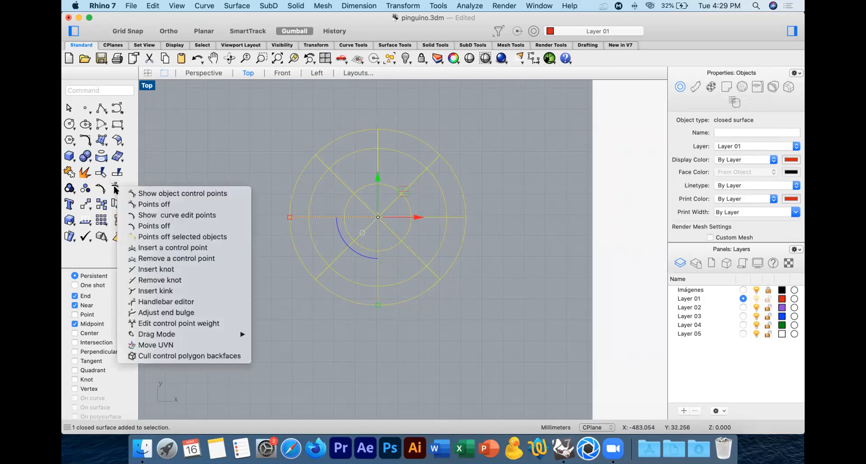
left_click(141, 269)
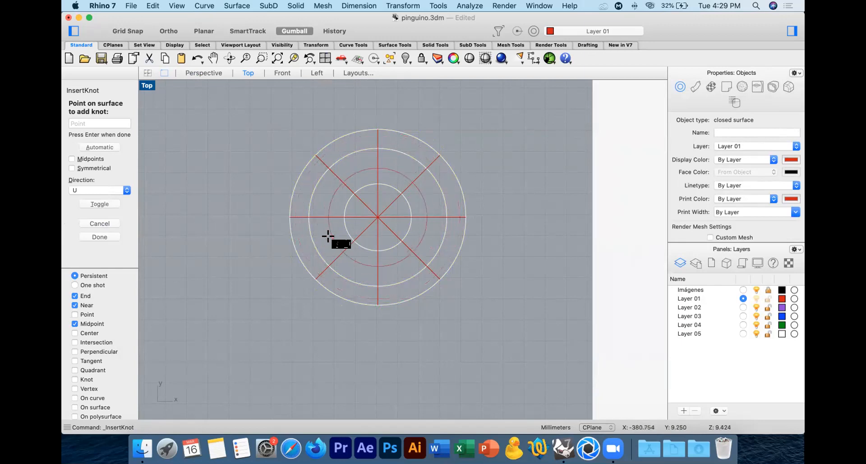
left_click(86, 192)
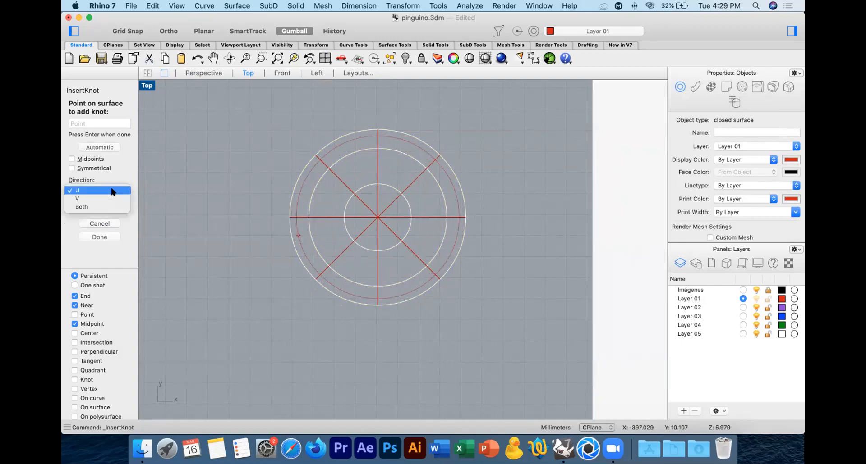
left_click(98, 199)
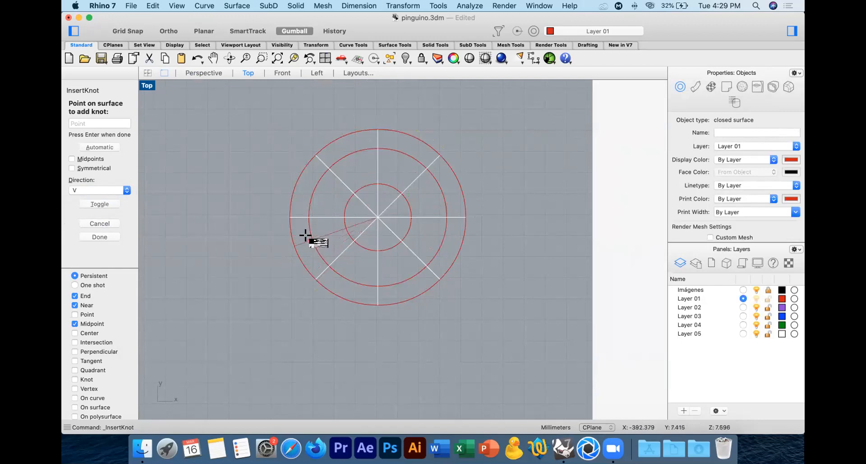
left_click(200, 73)
scroll(449, 289, "up", 10)
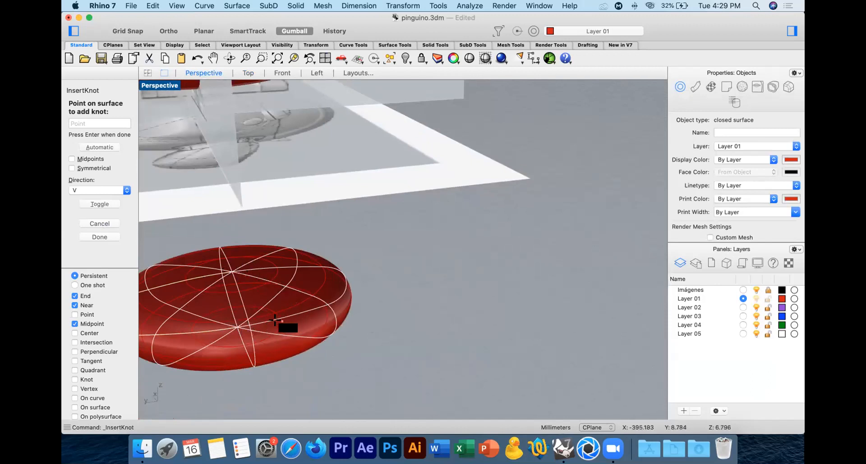
left_click(247, 73)
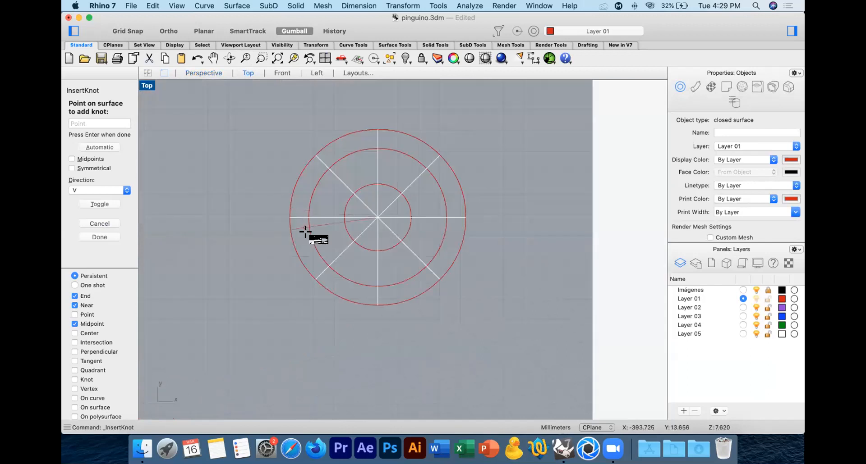
left_click(72, 168)
left_click(456, 252)
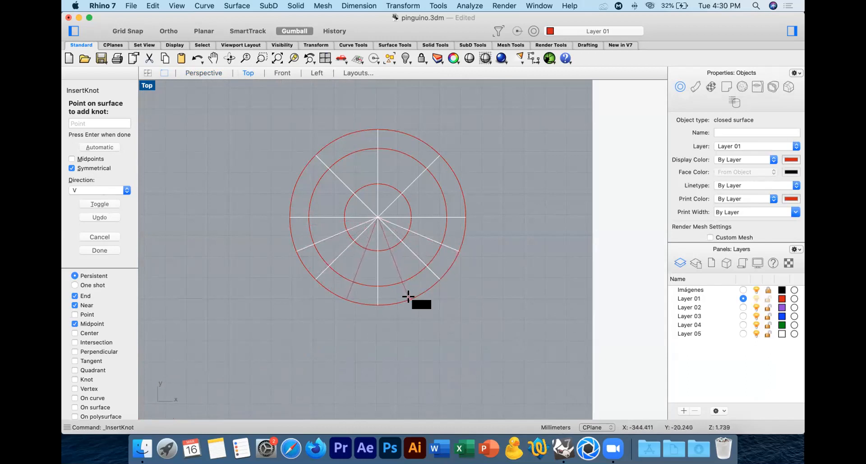
left_click(408, 297)
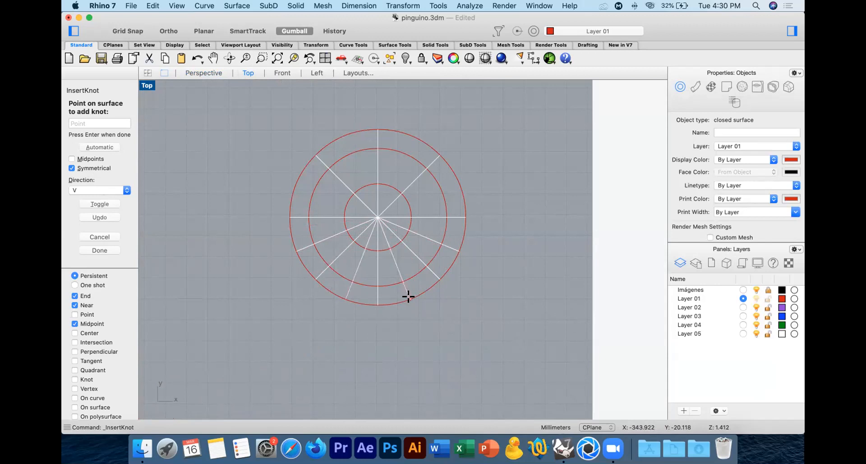
key("Return")
left_click(459, 292)
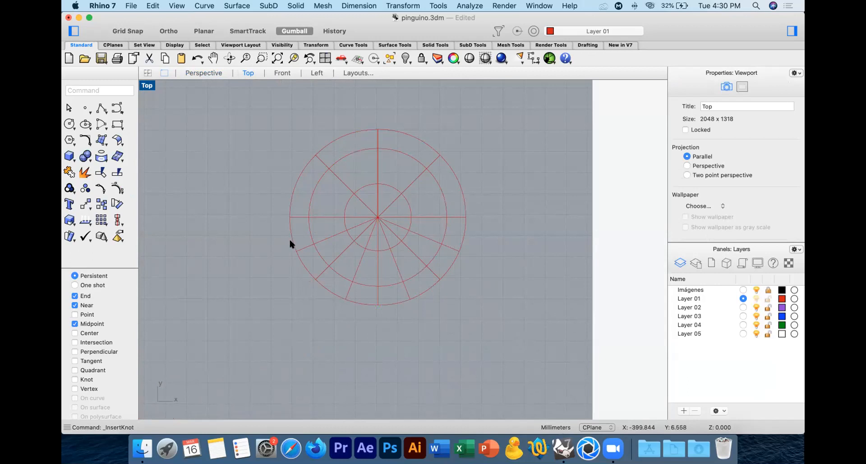
left_click(307, 243)
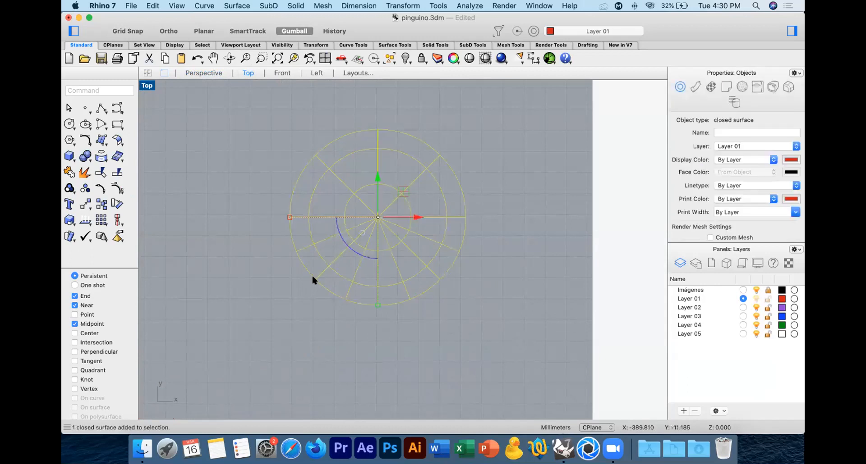
left_click(118, 188)
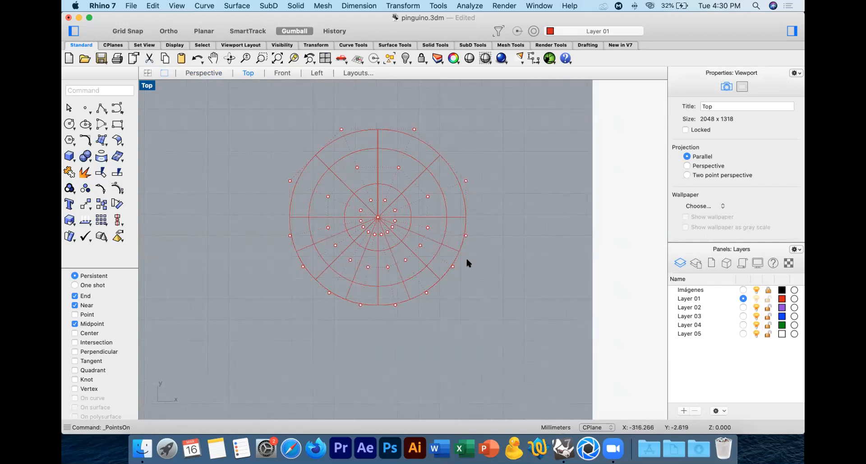
left_click_drag(444, 278, 464, 257)
left_click(462, 274)
scroll(420, 244, "up", 10)
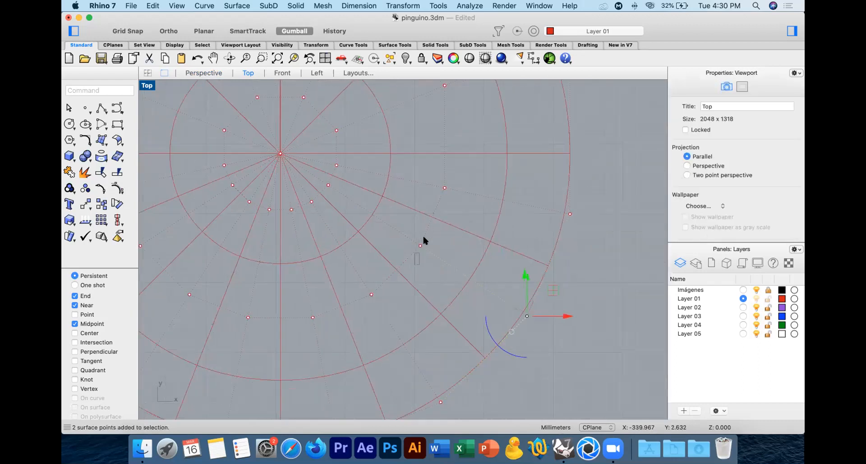
scroll(469, 245, "down", 8)
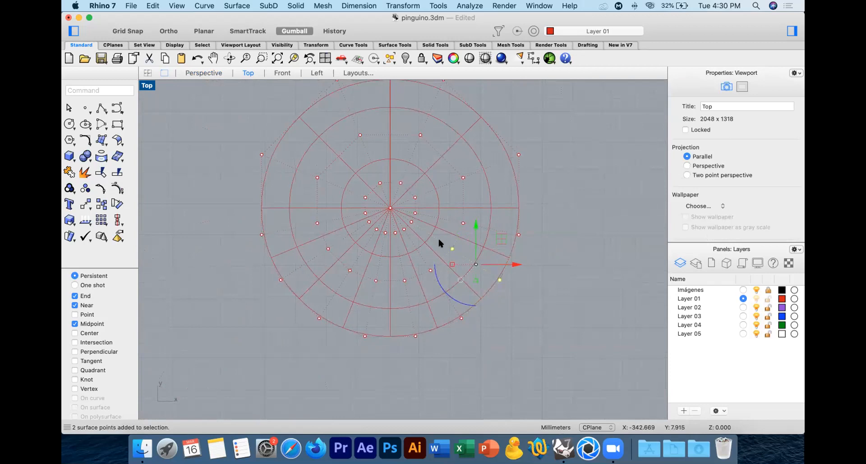
left_click(414, 336, "shift")
left_click(405, 280, "shift")
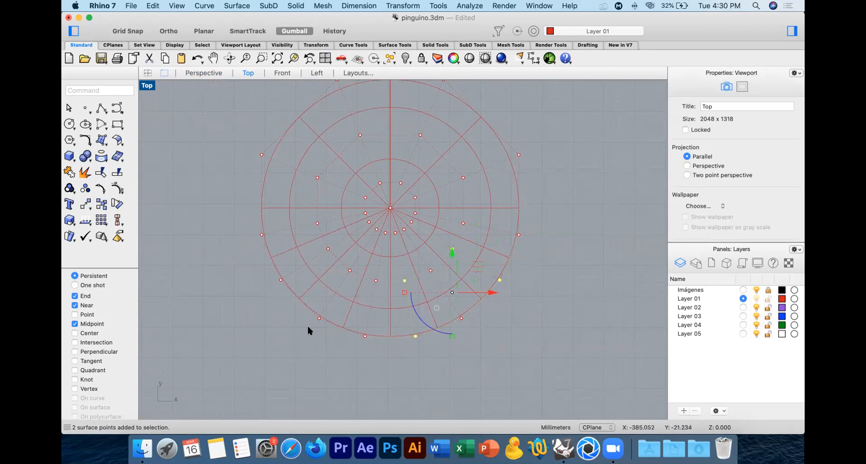
left_click_drag(327, 302, 327, 301, "shift")
left_click_drag(353, 261, 354, 263, "shift")
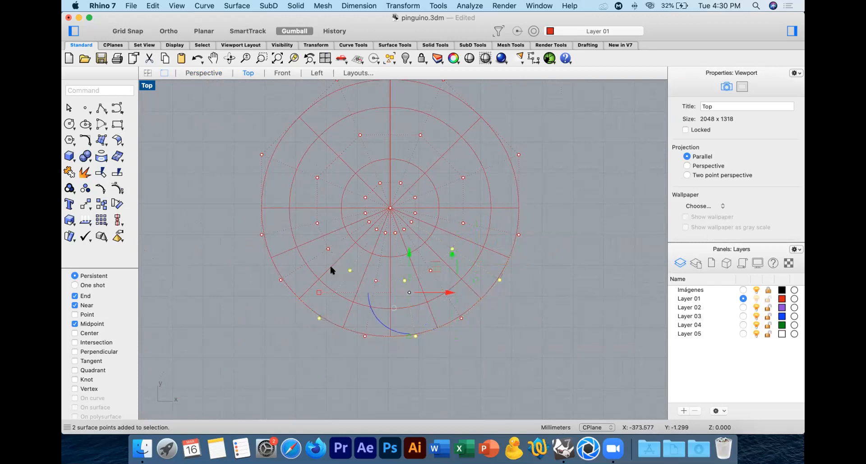
left_click(303, 298)
Step: Undo the knot insertion and the degree 2 rebuild of the flattened sphere
key("super+z")
key("super+z")
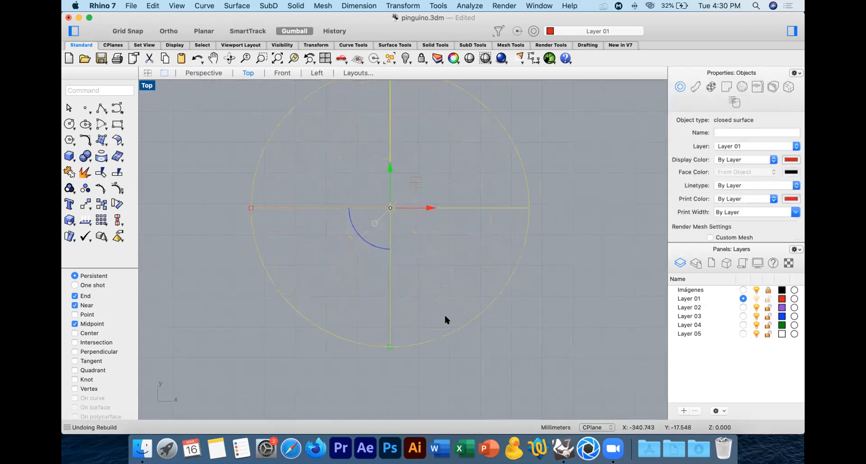
key("F10")
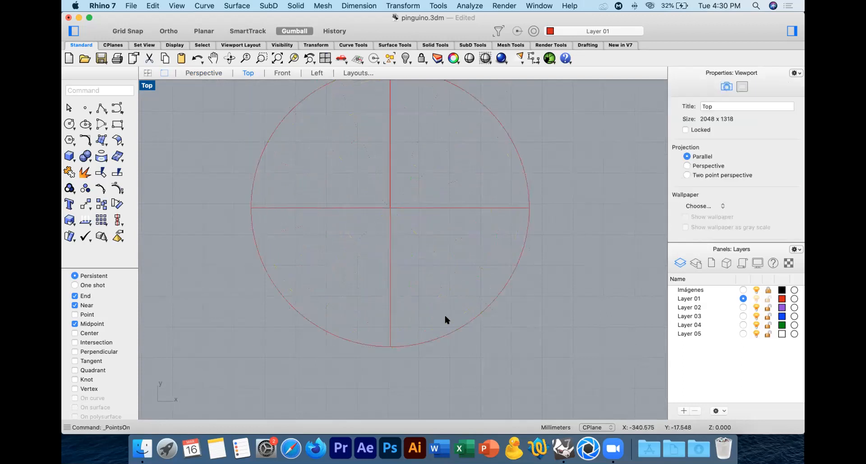
left_click_drag(417, 248, 367, 273)
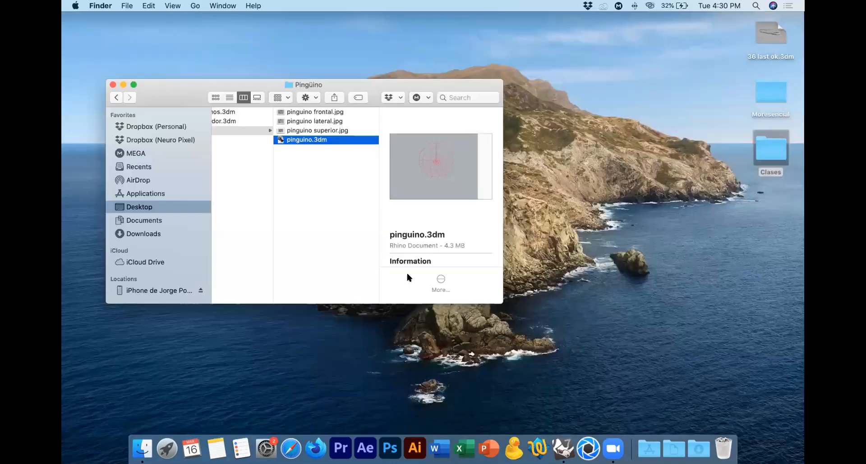
Step: Switch to Finder and preview Tutorial pinguino.pdf from the Clases ICESI folder in Dropbox (Personal)
scroll(325, 182, "left", 5)
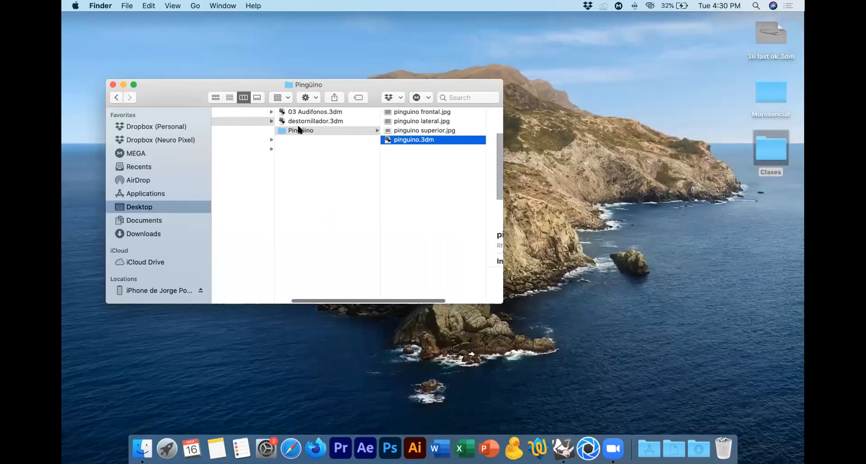
scroll(297, 129, "left", 6)
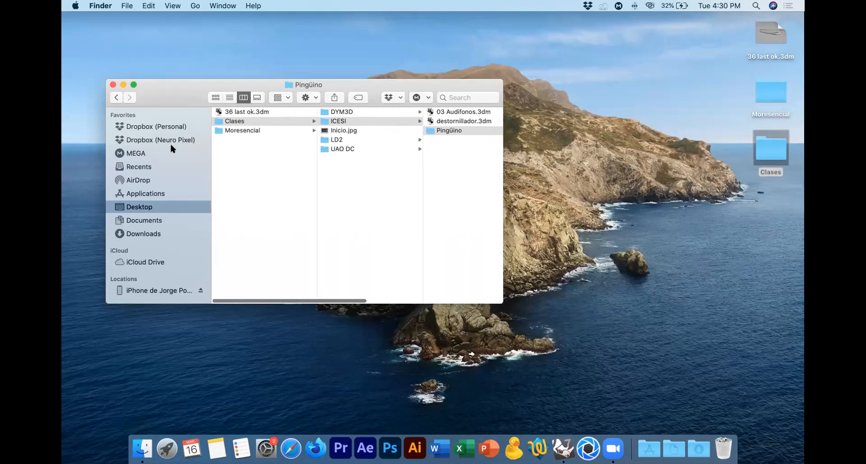
left_click(159, 127)
left_click(259, 112)
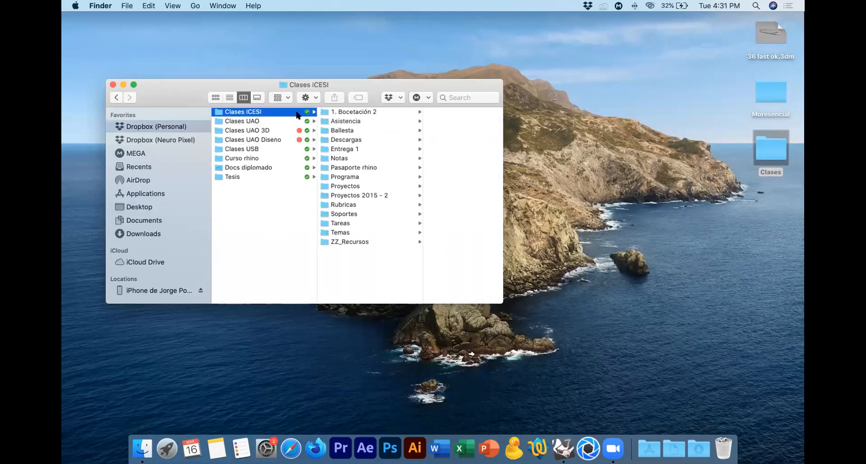
left_click(344, 167)
left_click(417, 131)
key("Down")
key("Right")
key("Down")
key("Down")
key("Down")
key("space")
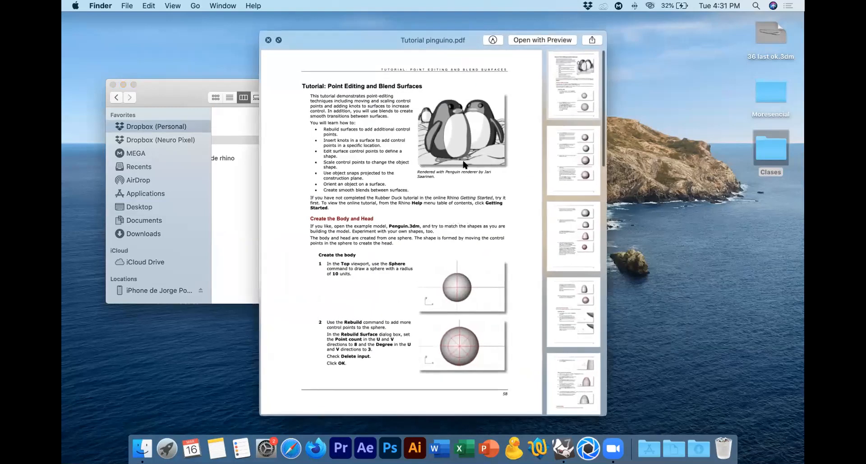
Step: Read the tutorial pages on creating the feet, checking the ellipsoid's rebuild settings, knot insertion and control point selection
scroll(565, 295, "down", 8)
left_click(585, 265)
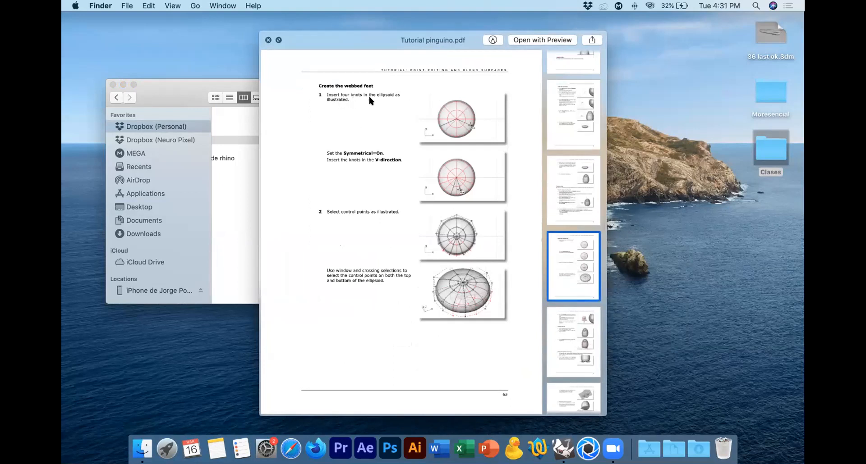
left_click(559, 193)
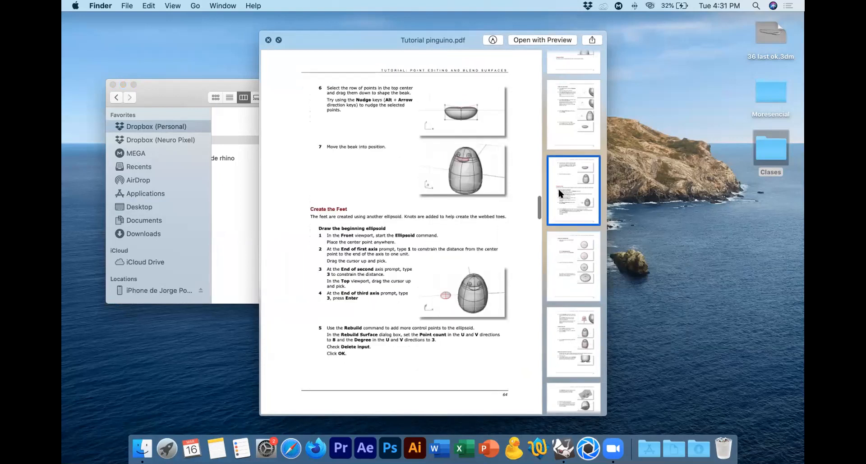
left_click(579, 265)
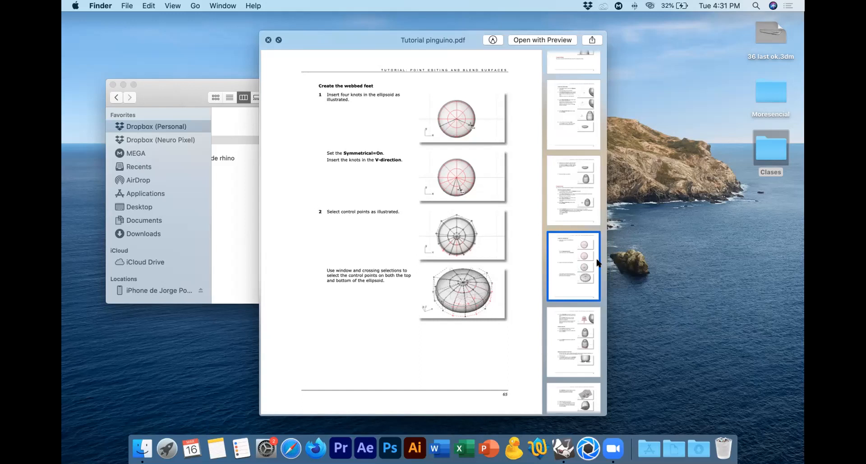
Step: Switch back to Rhino and rebuild the flattened sphere with 8 points and degree 3 in U and V, deleting the input
left_click(627, 259)
key("super+Tab")
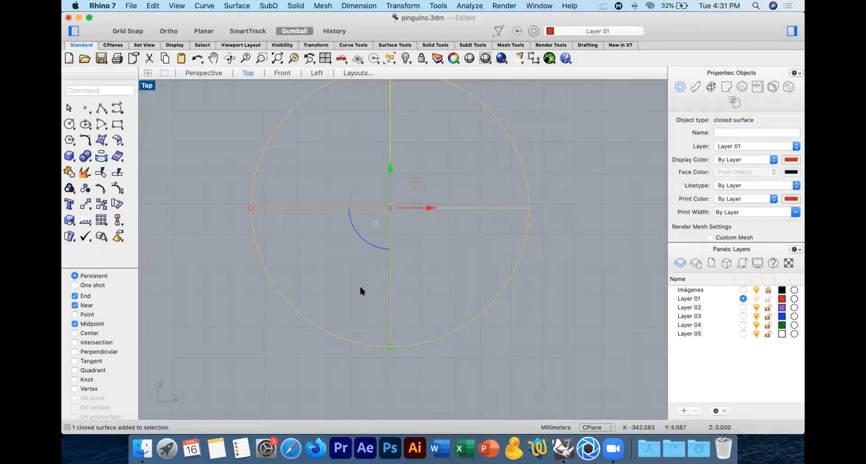
type("Rebuild")
key("Return")
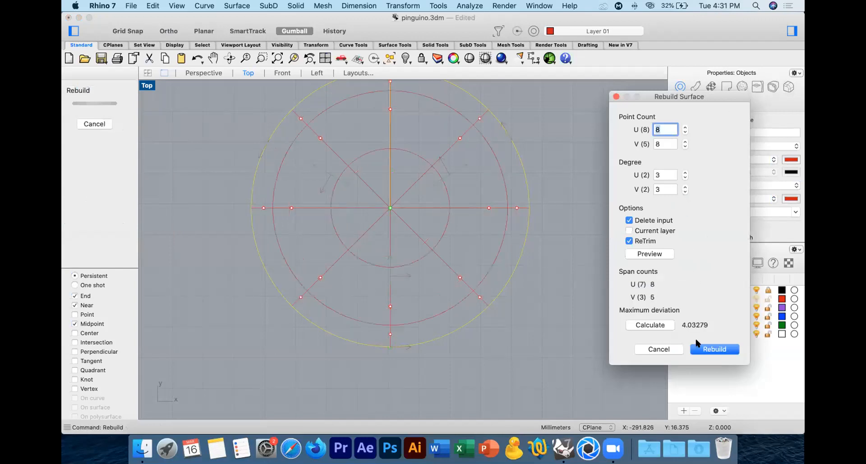
left_click(707, 350)
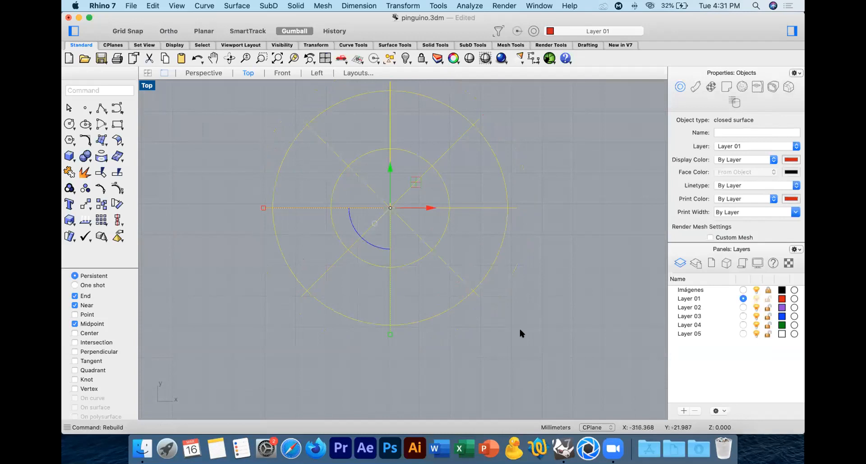
Step: Insert two symmetrical pairs of V-direction knots in the lower half of the rebuilt sphere, on either side of its lower diagonals
left_click(117, 189)
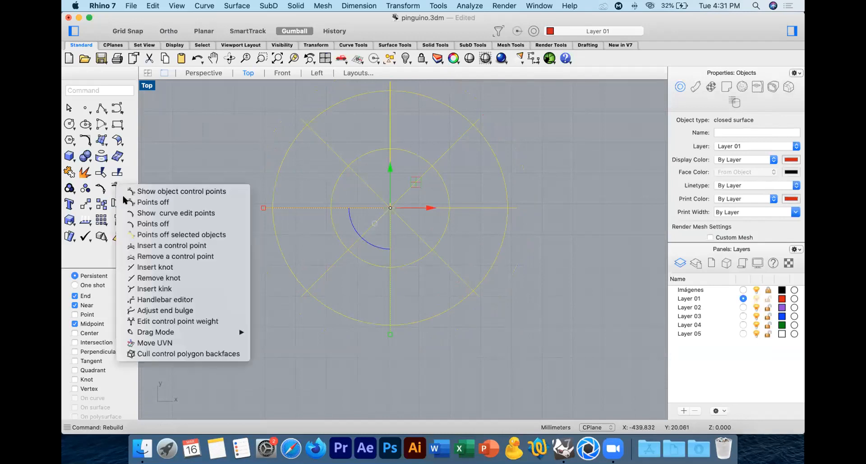
left_click(167, 267)
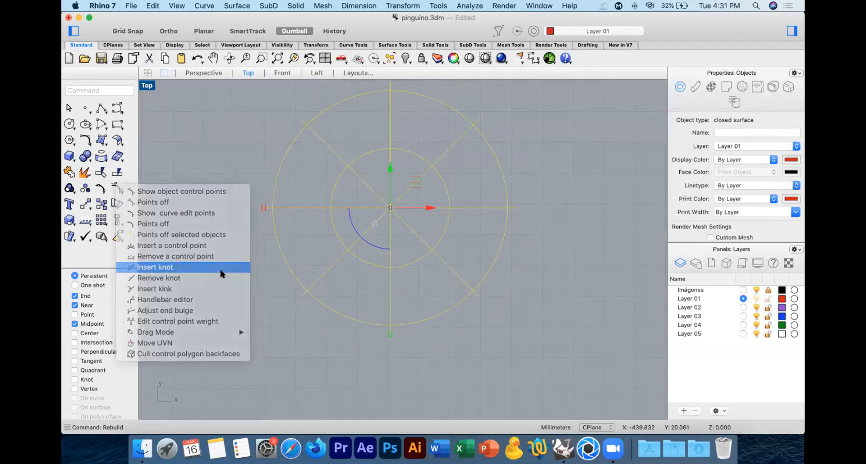
left_click(275, 257)
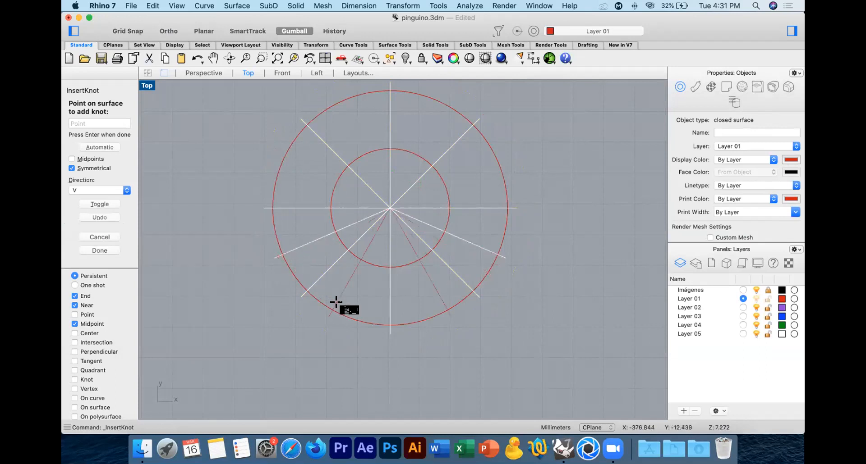
left_click(343, 312)
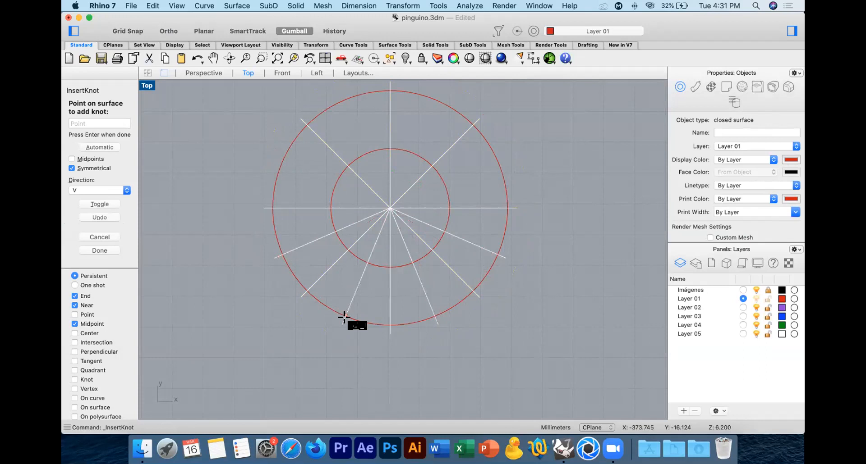
key("Return")
Step: Show the surface's control points and select the outer and middle-ring points along the bottom centre line and both lower diagonals
left_click(118, 188)
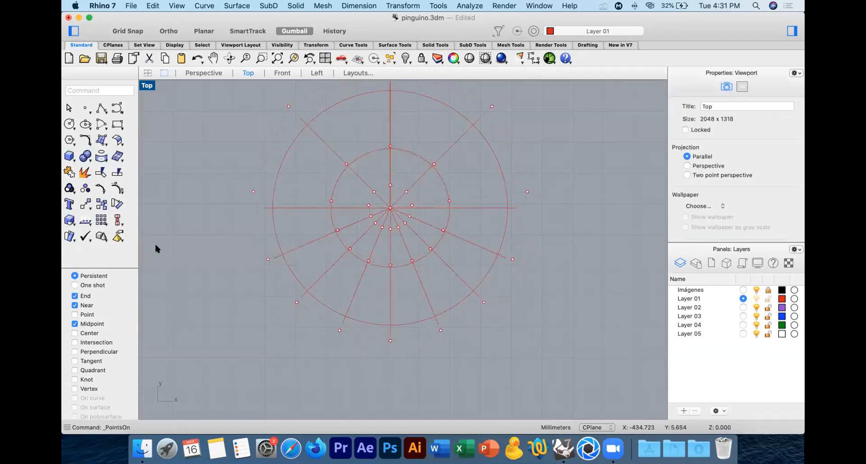
left_click(390, 340)
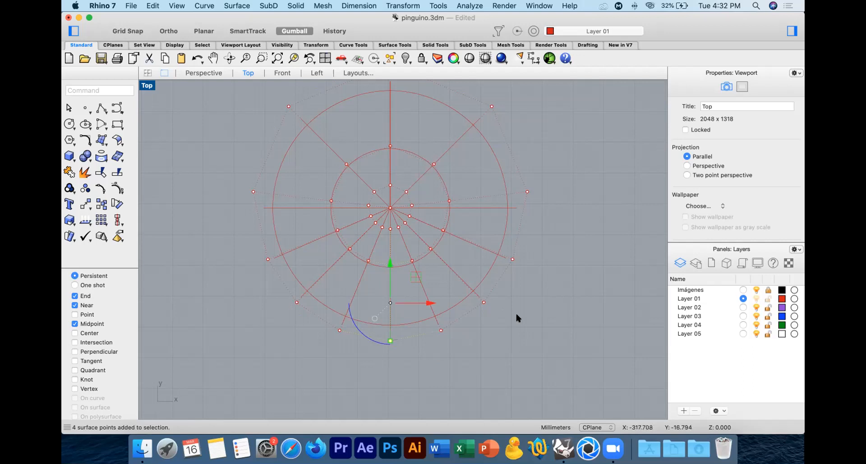
left_click_drag(374, 364, 393, 263)
left_click_drag(485, 295, 484, 294, "shift")
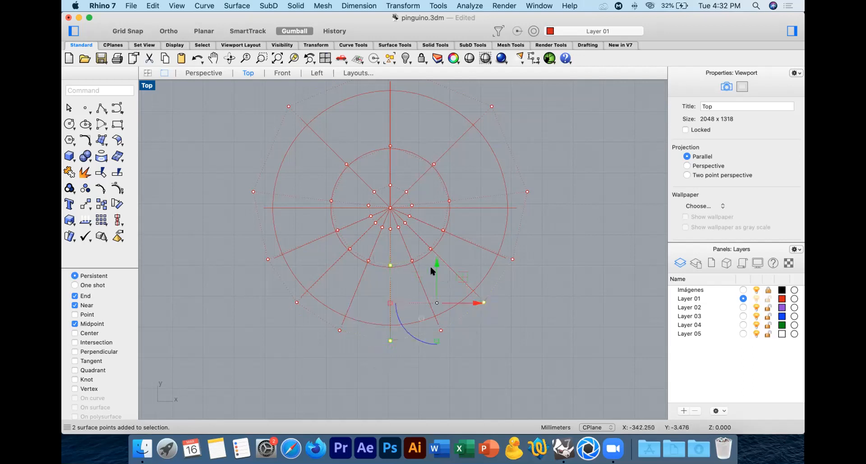
left_click_drag(422, 255, 432, 234, "shift")
left_click_drag(285, 310, 358, 253, "shift")
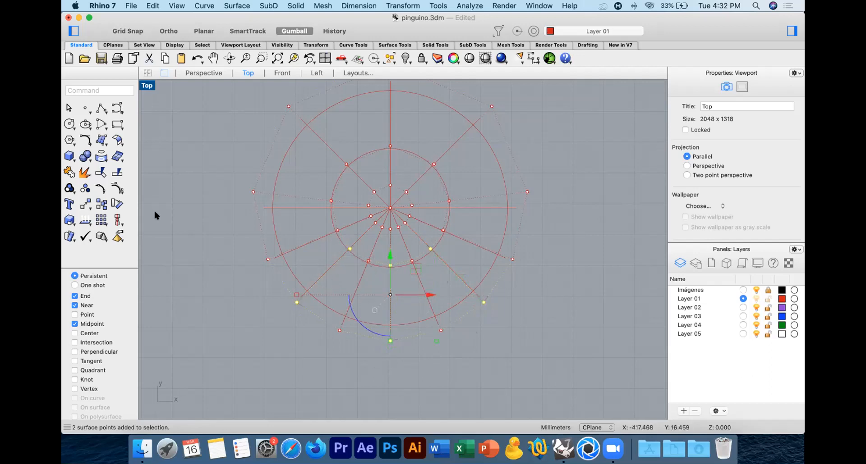
Step: Scale the selected control points outward with Scale 2-D from the sphere's centre to about twice their distance, forming three toes
left_click(69, 219)
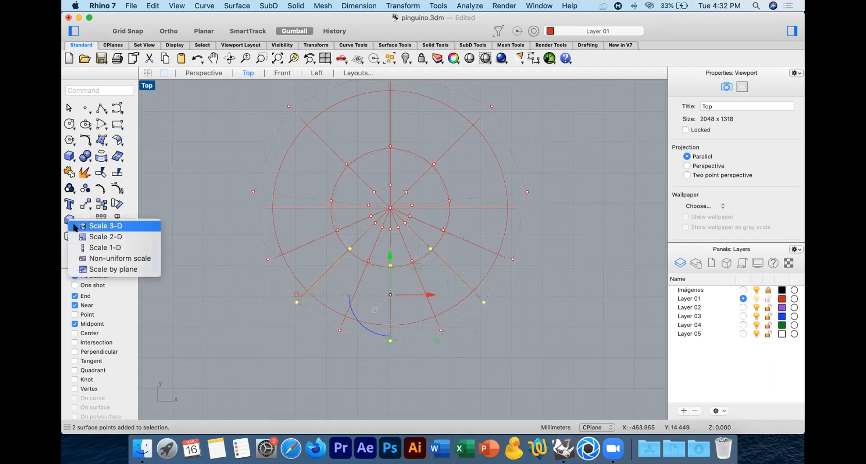
left_click(120, 236)
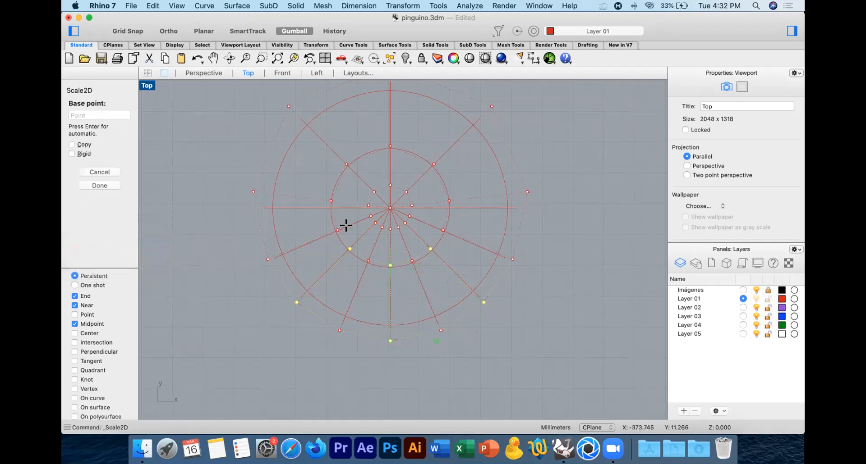
left_click(391, 211)
scroll(393, 214, "down", 5)
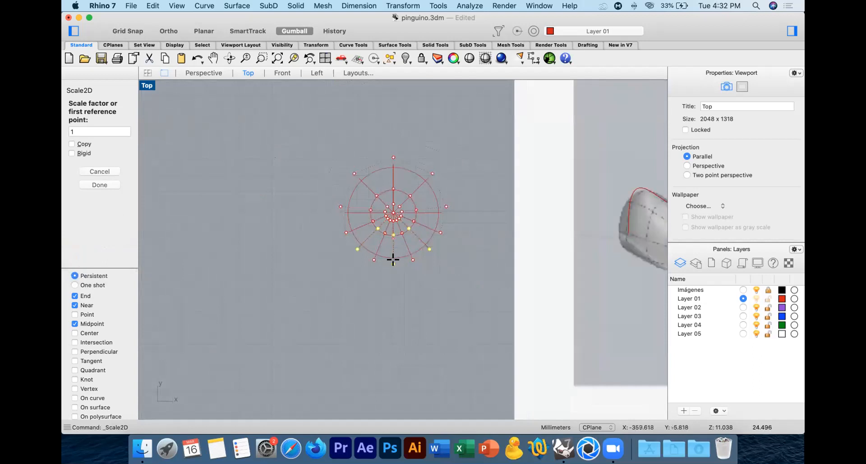
left_click(394, 278)
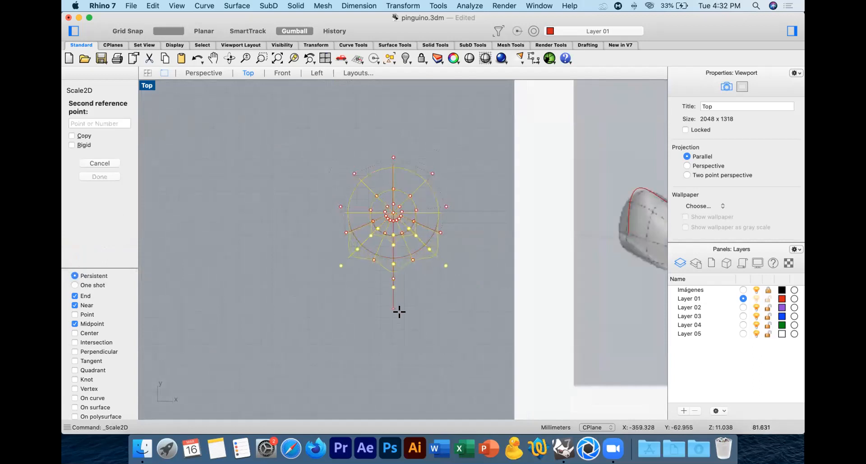
left_click(403, 345, "shift")
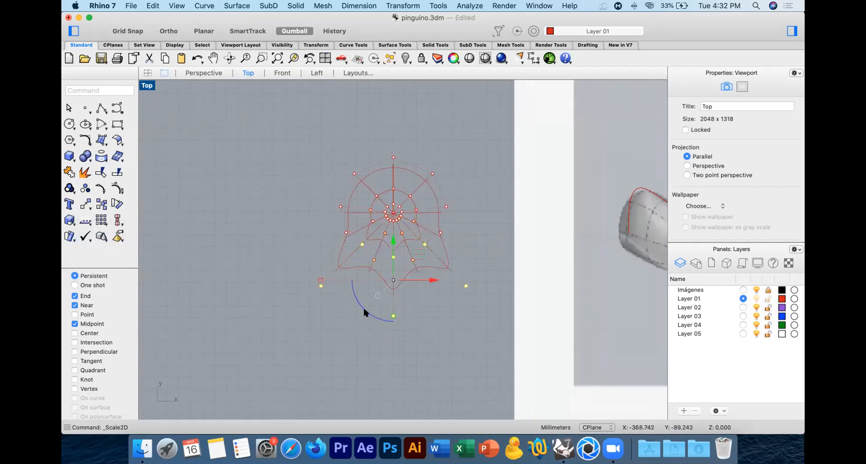
Step: Examine the webbed foot's shape in the Perspective view, then return to the Top view
left_click(199, 73)
right_click_drag(446, 230, 482, 259)
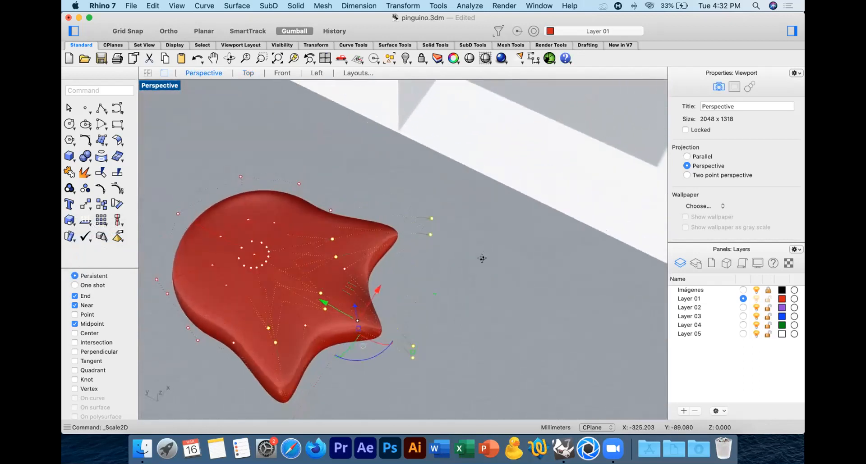
left_click(248, 73)
Step: Select the outer and middle-ring control points on the four radial lines between and beside the toes in the Top view
scroll(391, 274, "up", 3)
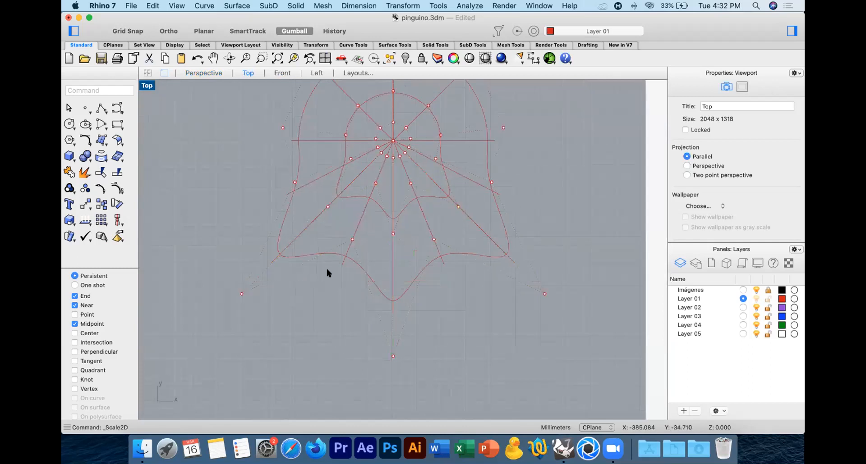
left_click(353, 239)
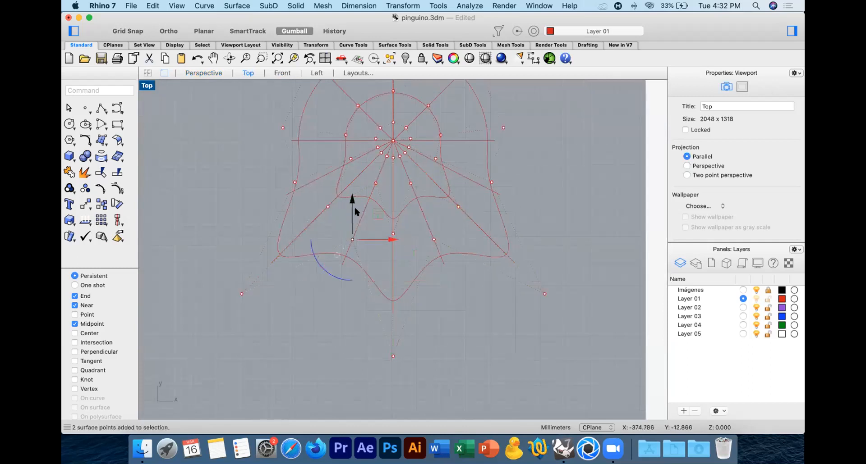
scroll(365, 183, "up", 3)
left_click(382, 182, "shift")
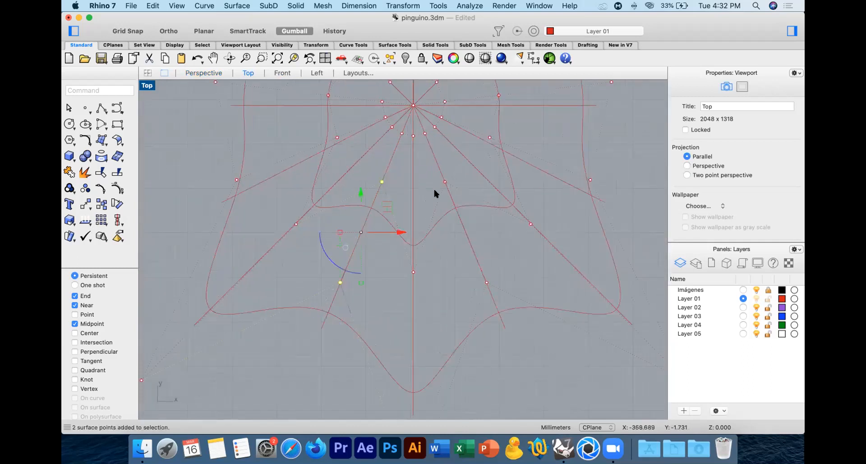
left_click(445, 182, "shift")
left_click_drag(470, 267, 513, 311, "shift")
scroll(470, 254, "down", 7)
left_click(362, 220, "shift")
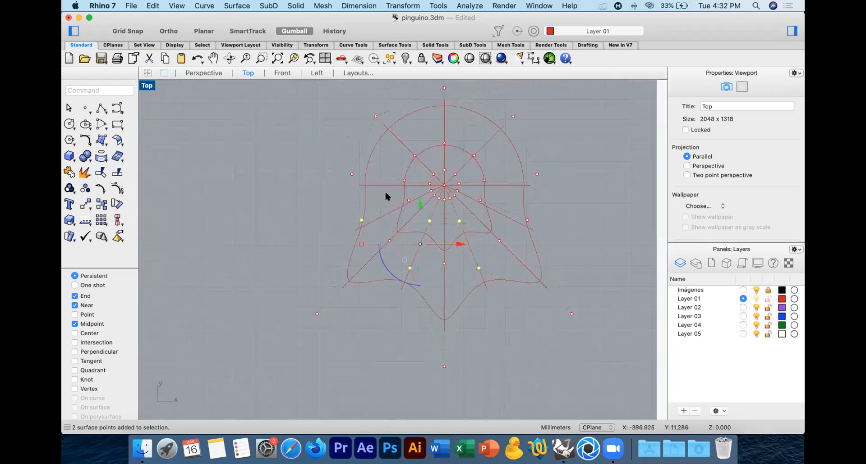
scroll(478, 201, "up", 4)
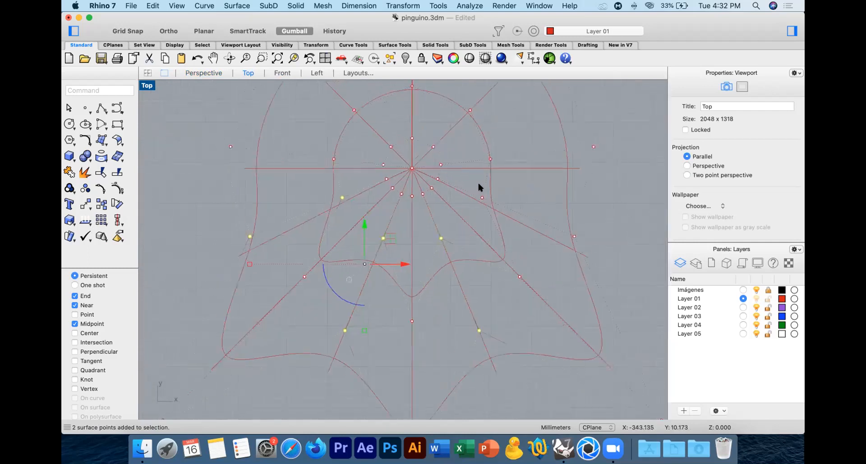
left_click_drag(485, 201, 486, 202, "shift")
left_click_drag(588, 249, 590, 251, "shift")
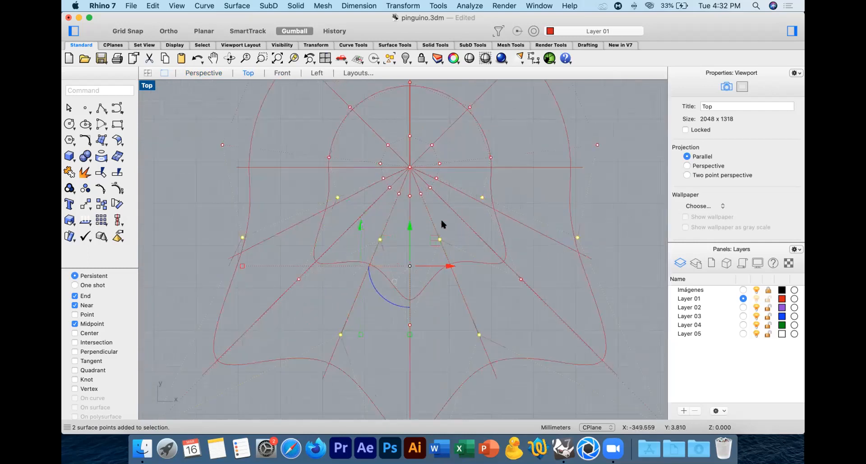
Step: Scale the selected control points slightly inward with Scale 2-D from the foot's centre, hide the points and check the shape in Perspective
right_click(439, 218)
left_click(410, 167)
scroll(410, 168, "down", 5)
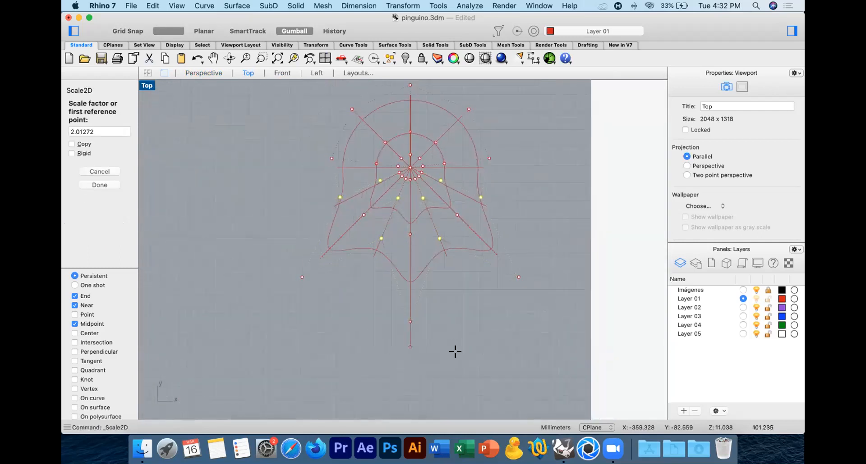
left_click(458, 363, "shift")
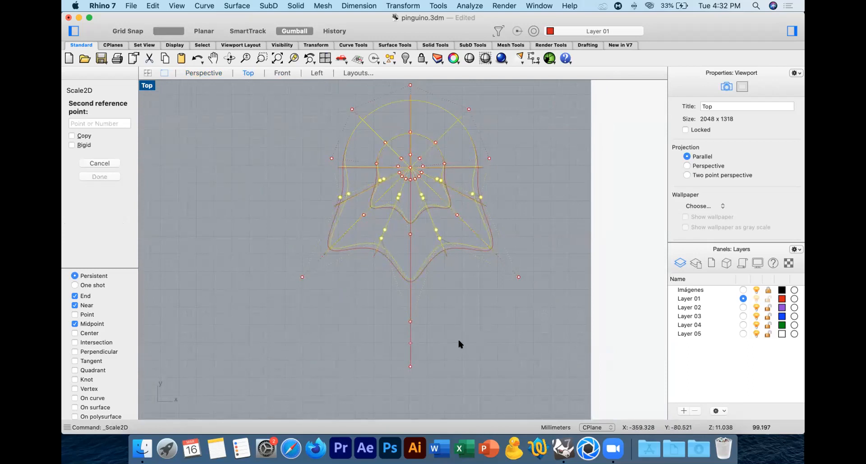
left_click(459, 341, "shift")
left_click(197, 72)
key("Escape")
right_click_drag(458, 282, 343, 181)
Step: Draw a box in the Front view from the foot's centre downward, and extend its depth well past the foot in Perspective
left_click(283, 74)
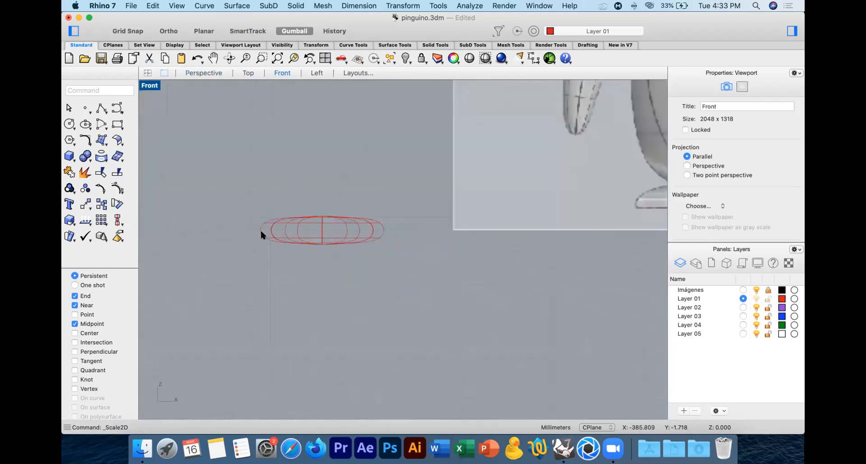
left_click(69, 156)
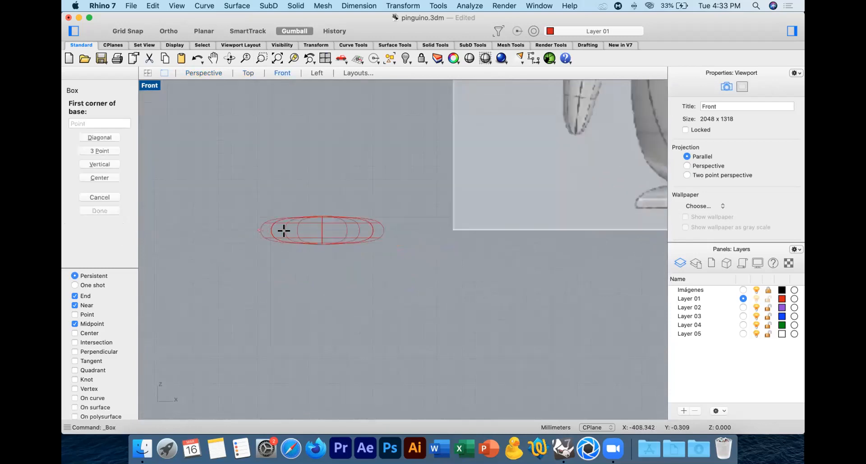
left_click(318, 227)
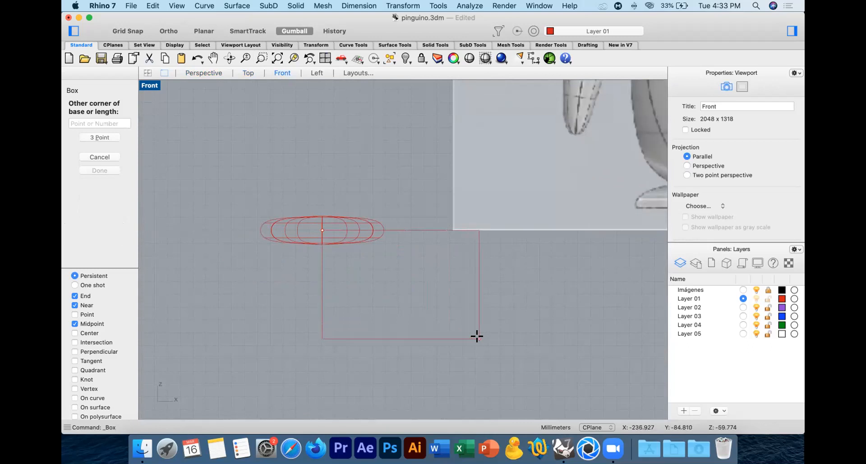
left_click(479, 339)
left_click(215, 72)
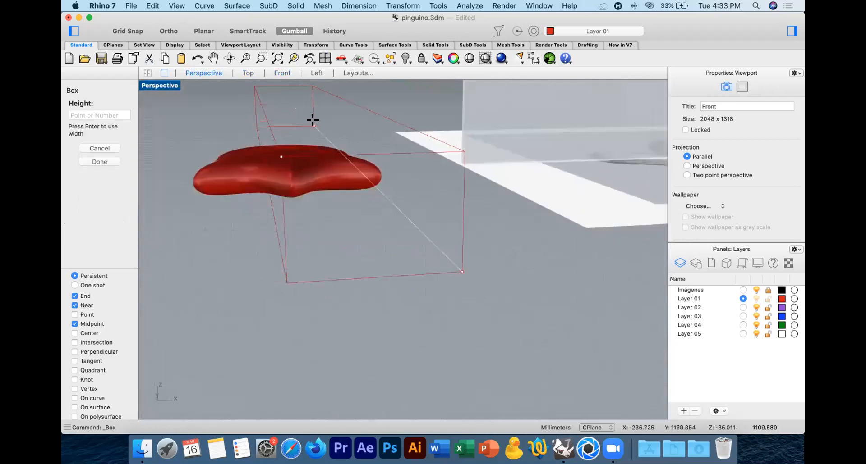
left_click(365, 135)
left_click(354, 125)
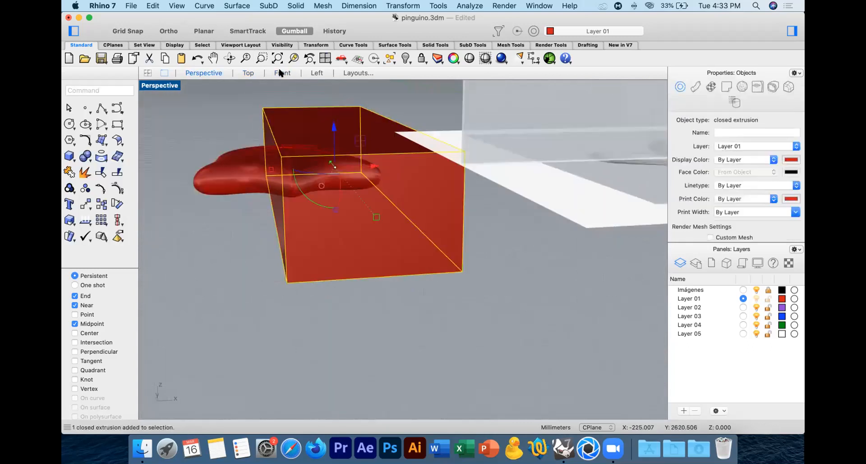
Step: Move the box sideways in the Front view and forward in the Top view so it spans the whole lower half of the foot
left_click(283, 72)
left_click(85, 204)
left_click(304, 154)
left_click(223, 154)
left_click(248, 73)
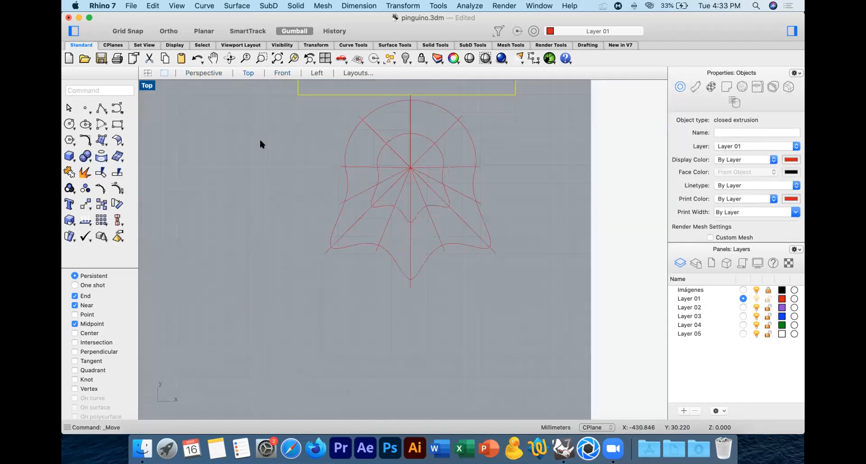
right_click(214, 109)
left_click(214, 110)
left_click(218, 315)
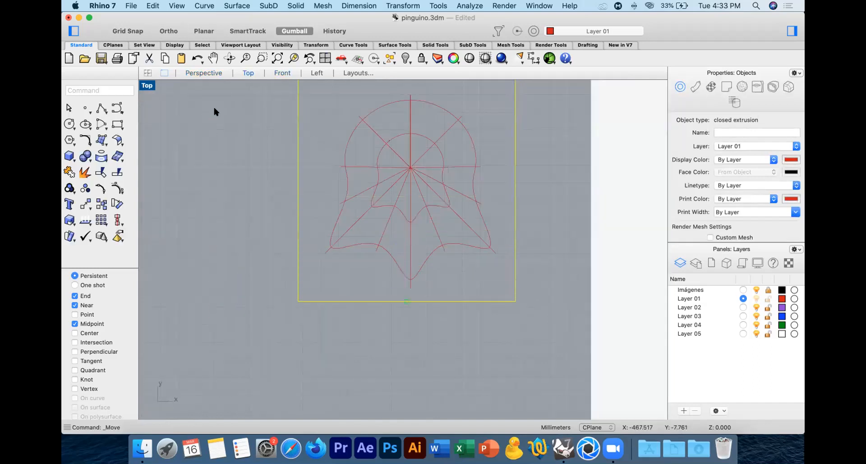
Step: Subtract the box from the foot with Boolean Difference to give the foot a flat sole, and inspect the result
left_click(199, 72)
key("Escape")
scroll(384, 220, "up", 5)
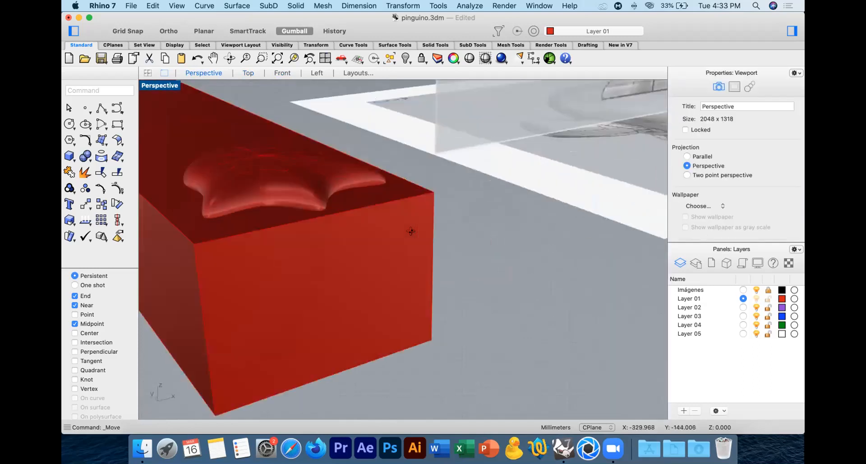
scroll(361, 171, "down", 3)
left_click(360, 171)
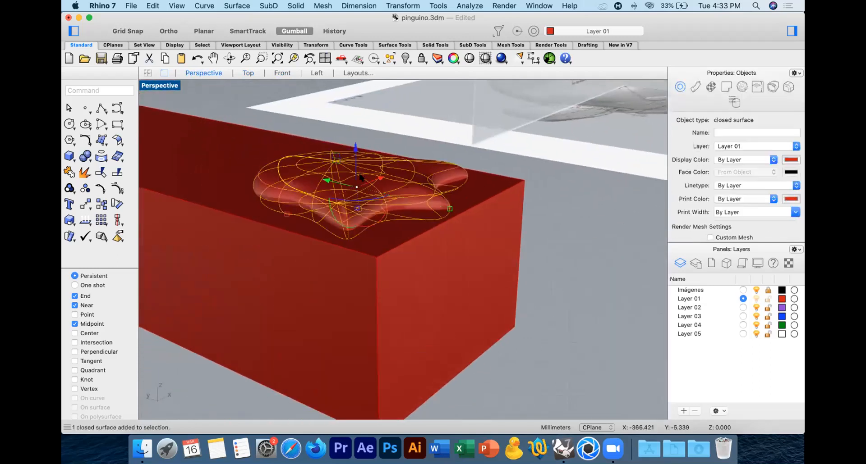
left_click(84, 155)
left_click(111, 168)
left_click(217, 221)
key("Return")
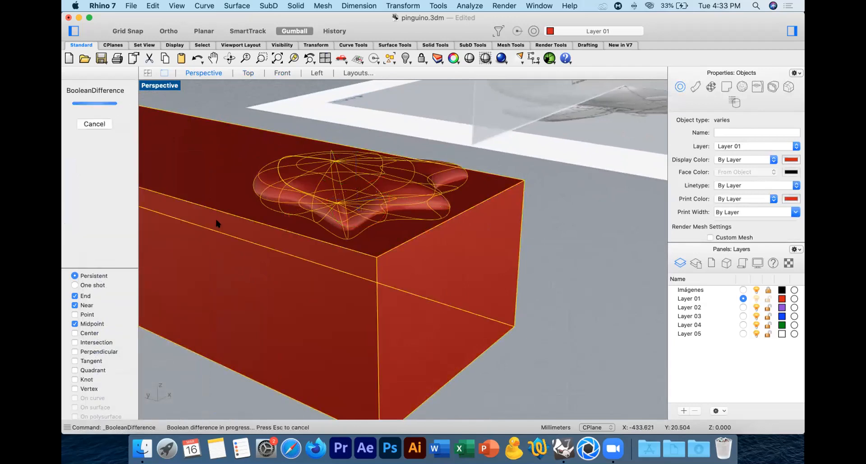
right_click_drag(416, 256, 384, 281)
left_click(391, 240)
Step: Move the foot about 296 mm in the Top view, onto one side of the penguin's body in the reference image
left_click(325, 183)
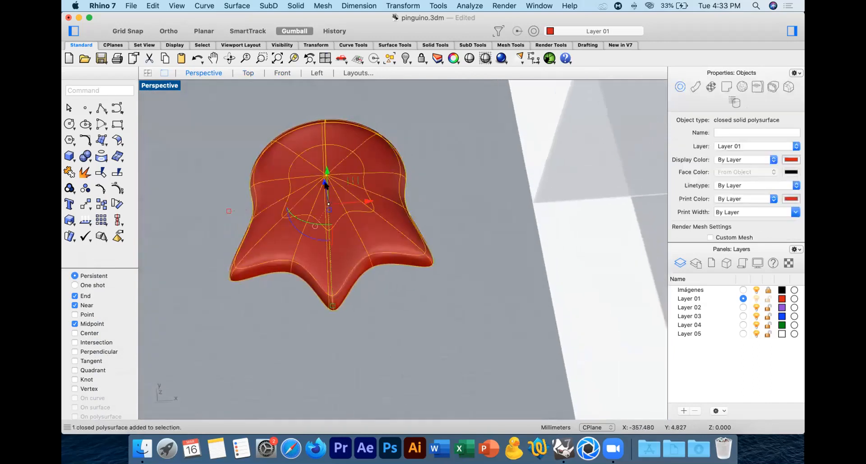
left_click(252, 74)
scroll(390, 239, "down", 10)
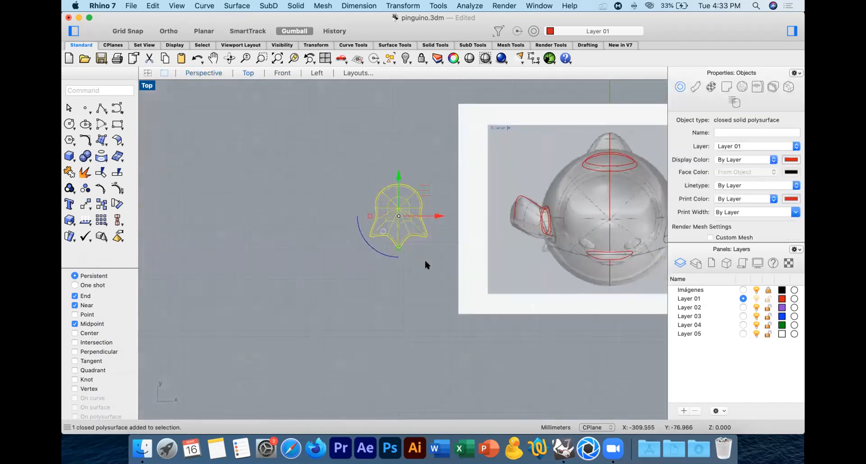
right_click_drag(425, 258, 195, 248)
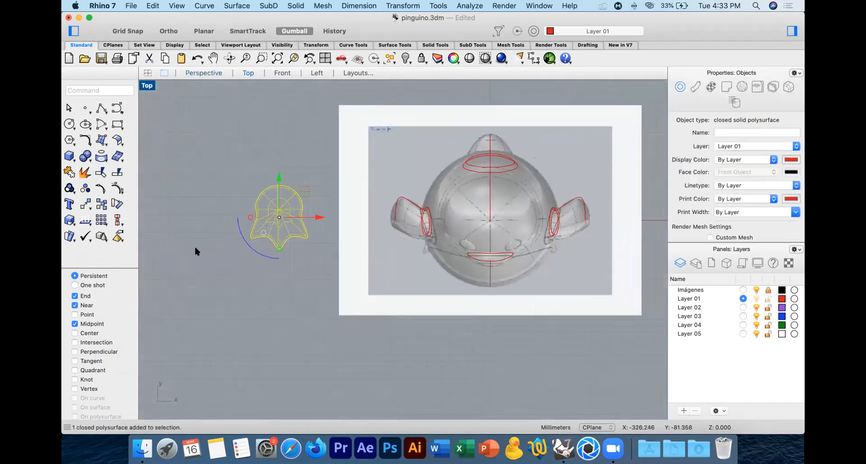
left_click(85, 204)
left_click(309, 392)
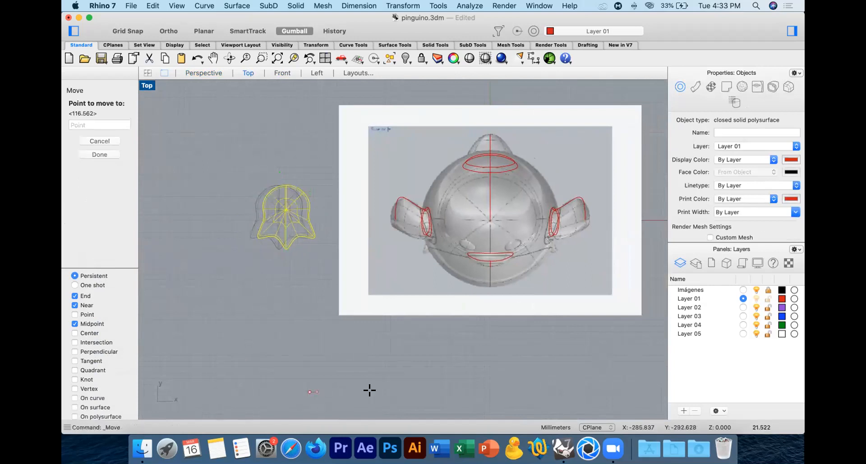
left_click(480, 405)
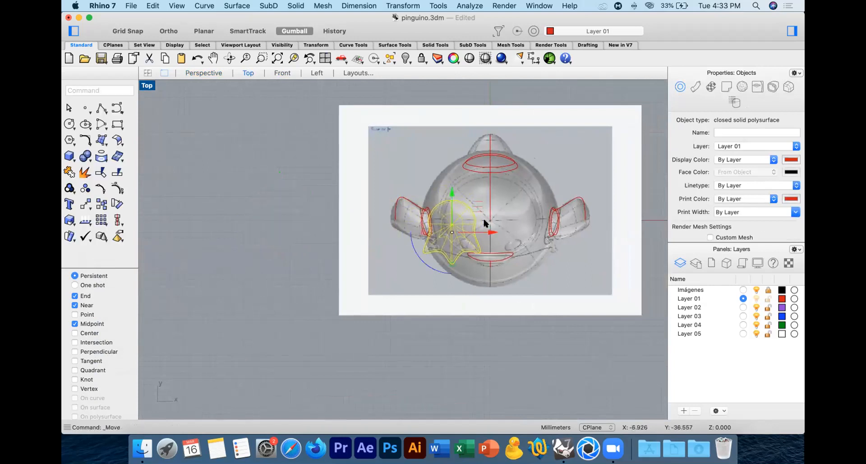
Step: Shade the Front view and move the foot straight up about 18 mm so its sole matches the reference foot
left_click(277, 76)
scroll(386, 239, "up", 5)
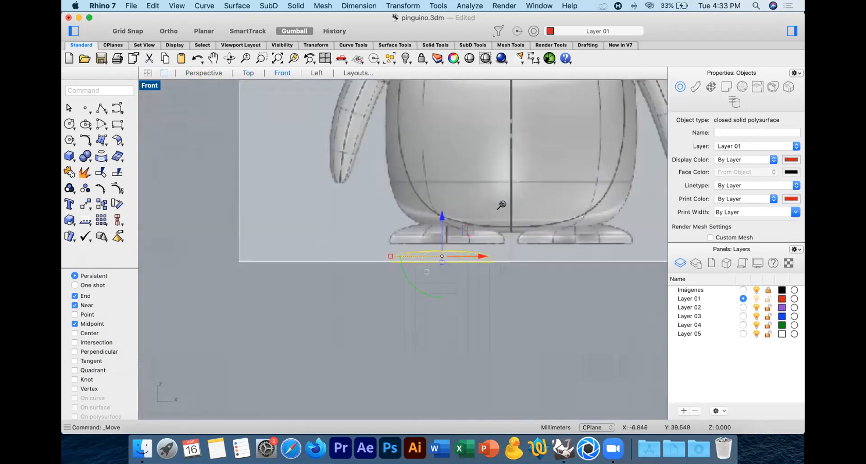
scroll(501, 205, "up", 2)
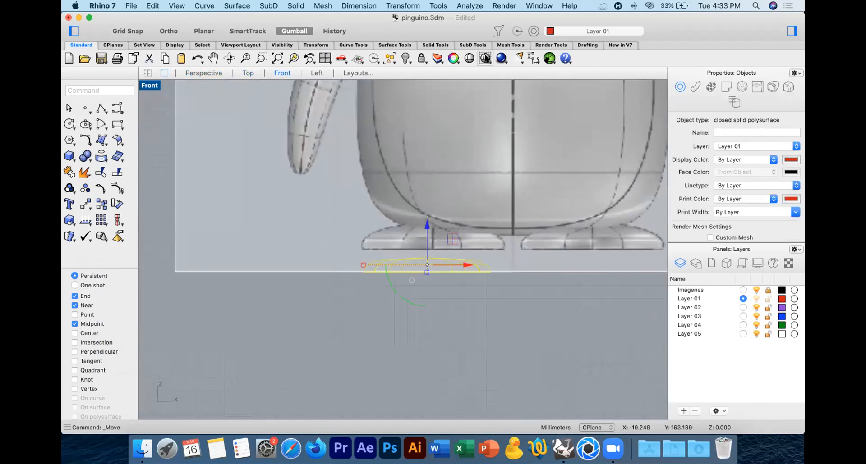
left_click(485, 58)
left_click(85, 205)
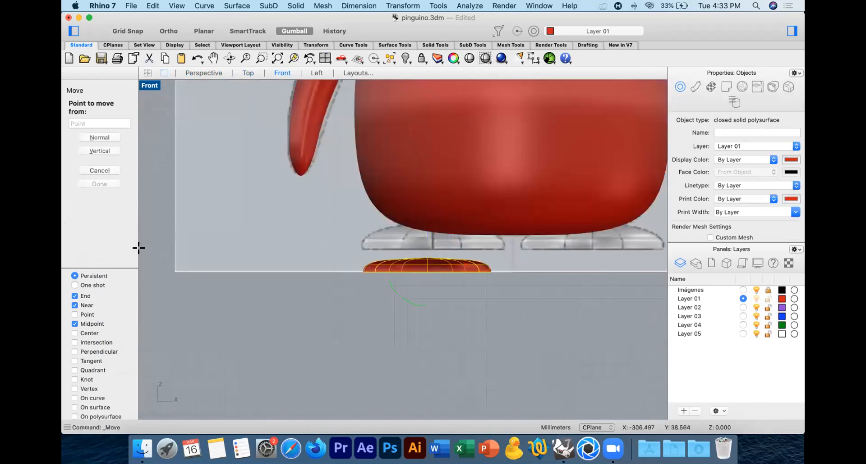
left_click(149, 256)
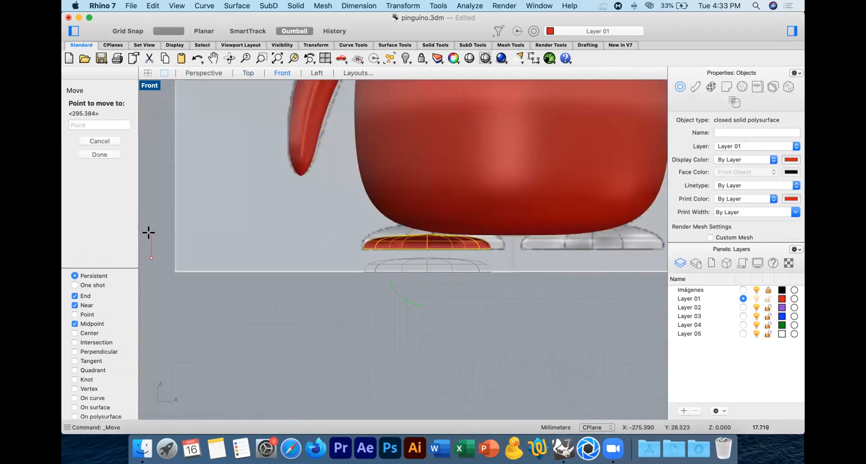
left_click(149, 233)
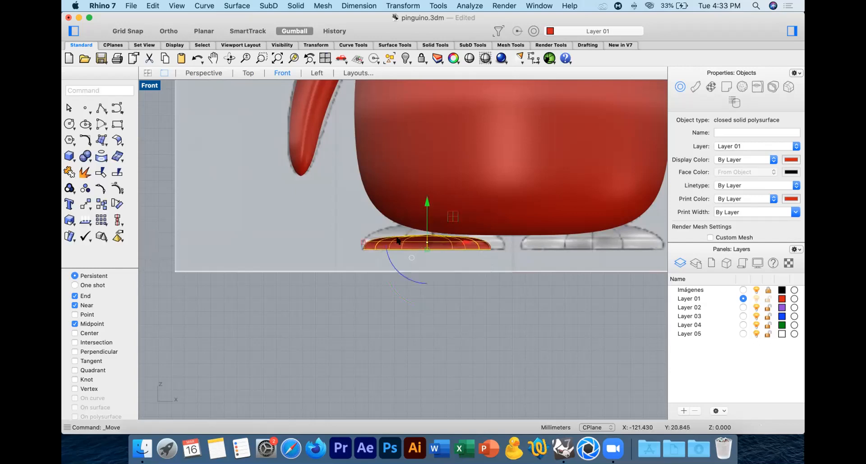
Step: Stretch the foot vertically from its flat sole with Scale 1-D until it reaches up to the penguin's belly
left_click(69, 220)
left_click(112, 242)
scroll(419, 247, "up", 3)
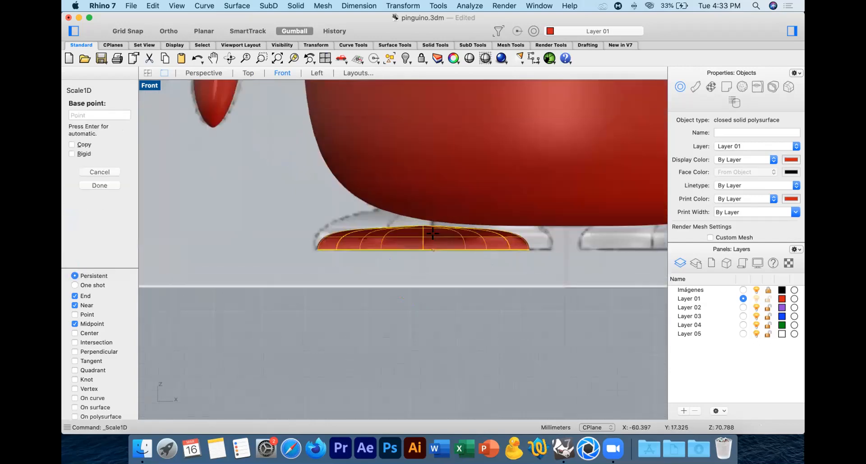
left_click(419, 247)
left_click(411, 222)
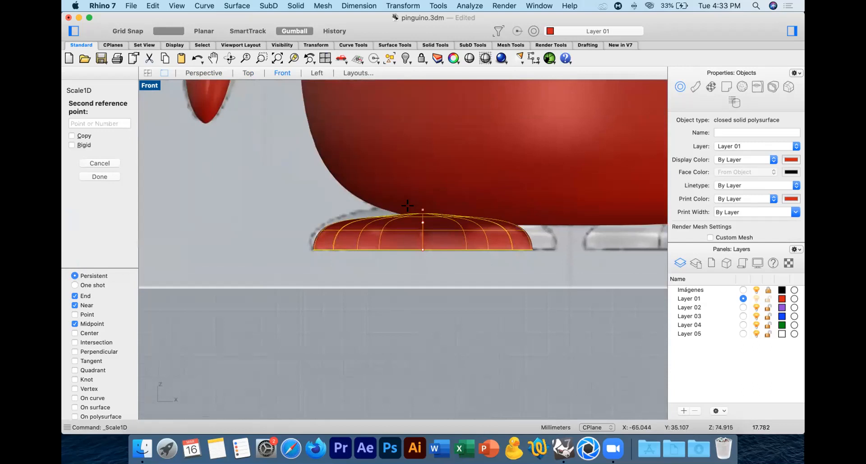
left_click(408, 198, "shift")
left_click(421, 267)
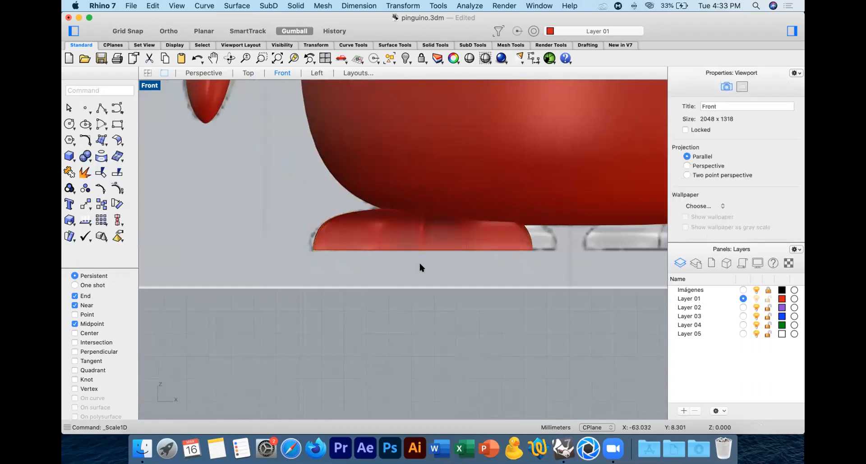
Step: Mirror the foot in the Top view across the penguin's vertical centre line, keeping a copy
left_click(201, 73)
right_click_drag(436, 199, 467, 258)
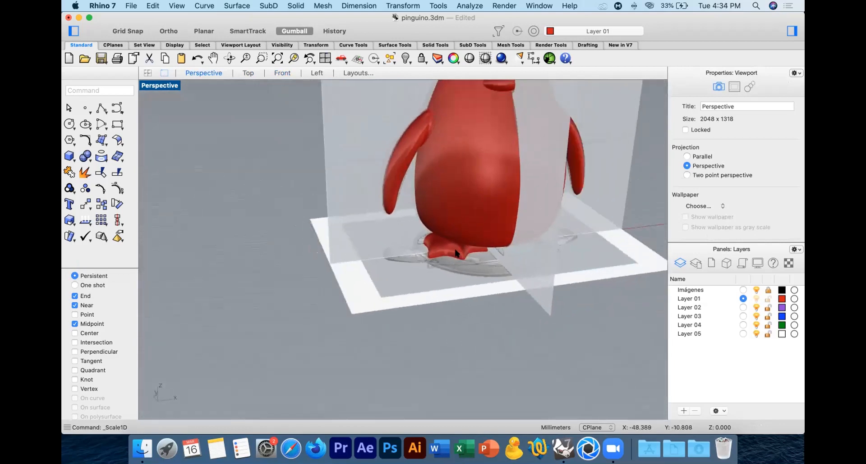
left_click(453, 251)
left_click(249, 74)
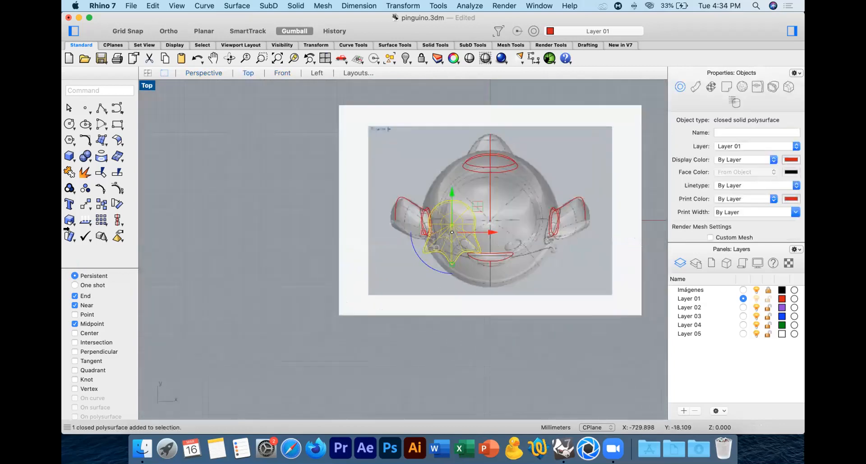
left_click(82, 207)
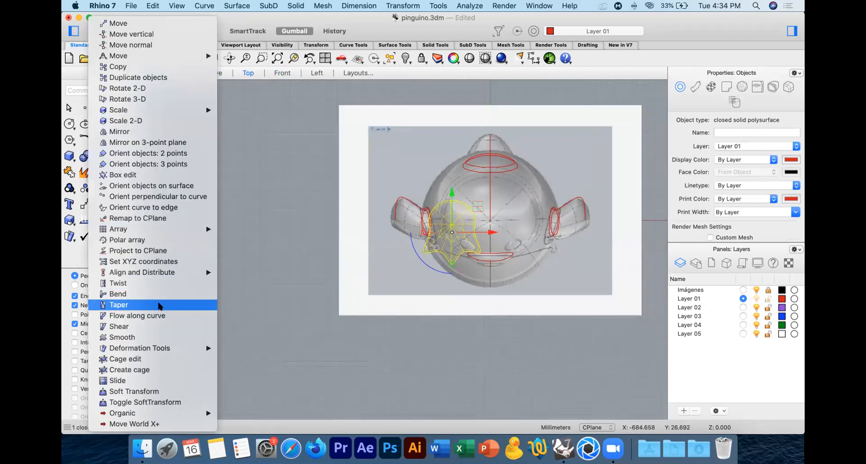
left_click(135, 132)
left_click(489, 221)
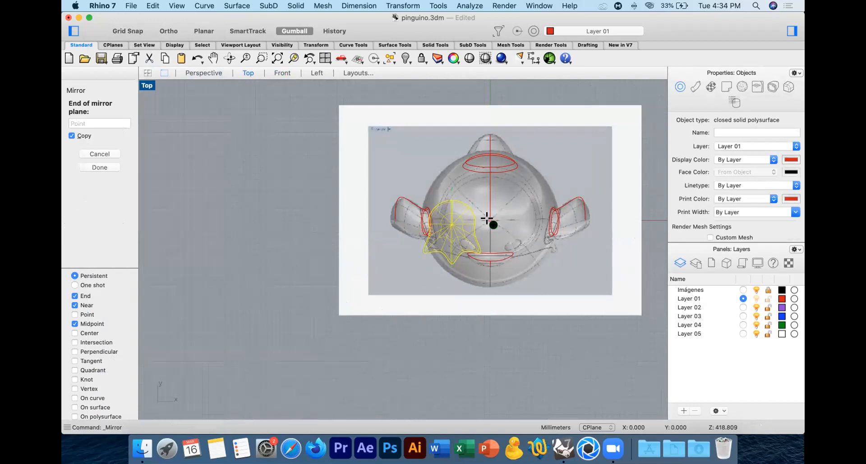
left_click(489, 354)
key("Escape")
Step: Hide the Imágenes layer briefly to inspect the penguin with both feet in the Perspective view, and show the layer again
left_click(203, 73)
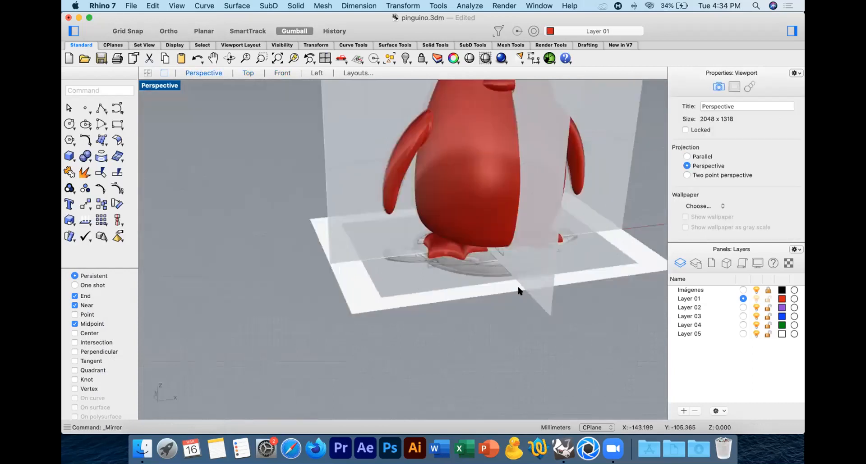
left_click(756, 290)
right_click_drag(474, 282, 464, 308)
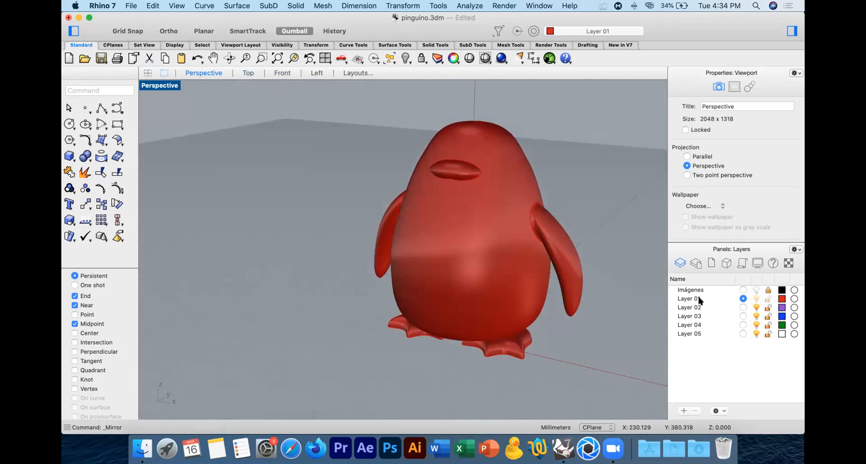
left_click(755, 290)
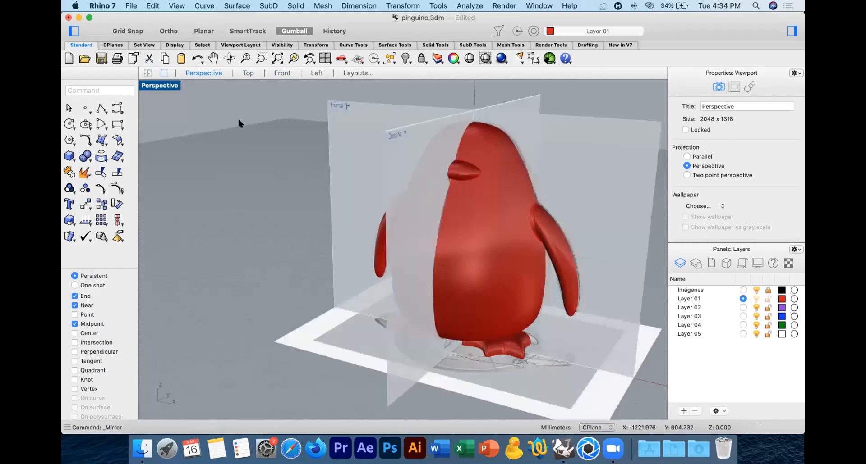
Step: Create a centre-radius sphere of about 17 mm radius for the eye in the Front view, outside the reference image beside the head
left_click(282, 73)
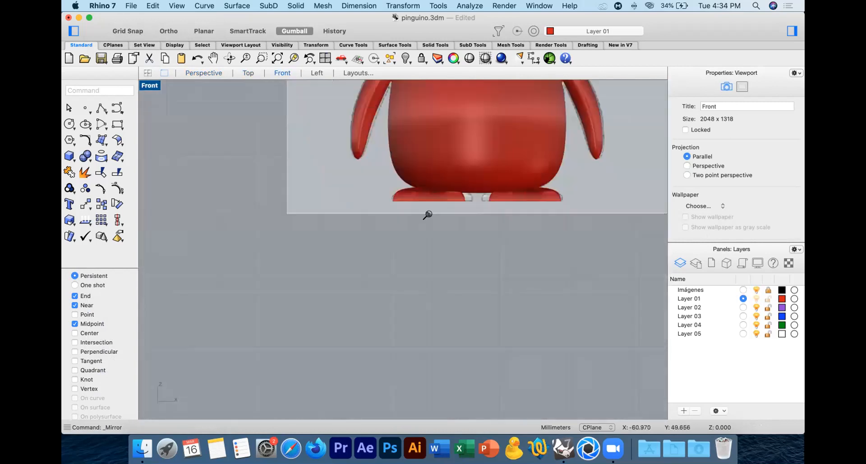
left_click(485, 59)
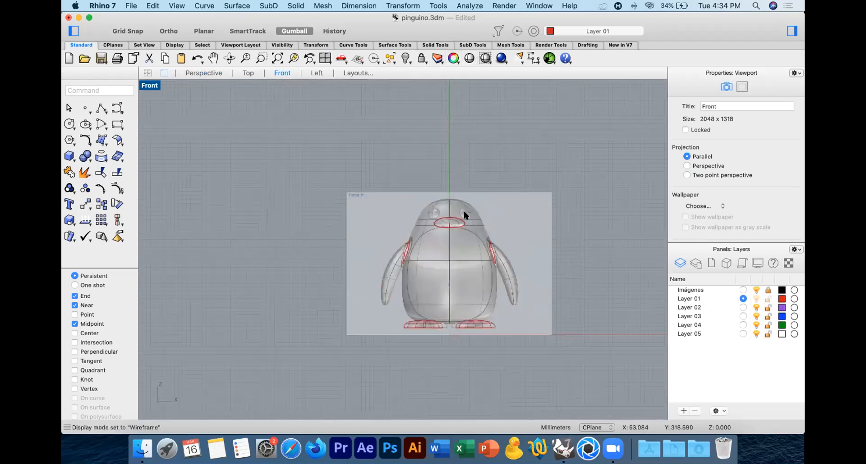
scroll(466, 212, "up", 5)
right_click_drag(231, 200, 402, 216)
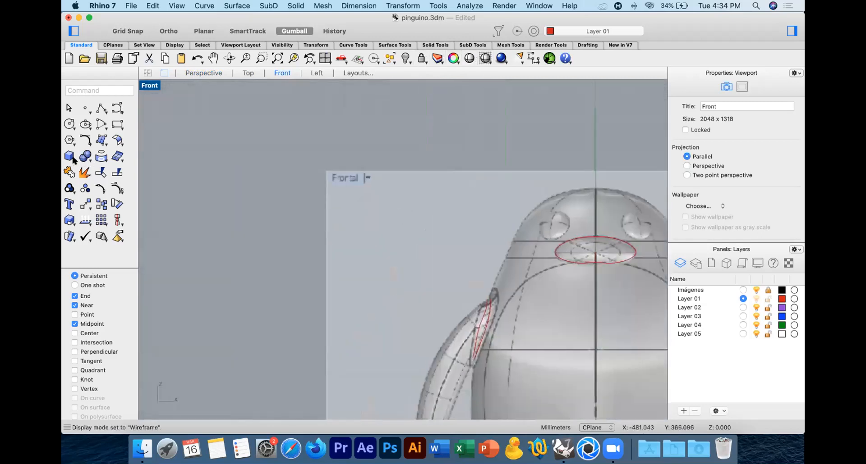
left_click(71, 157)
mouse_move(106, 183)
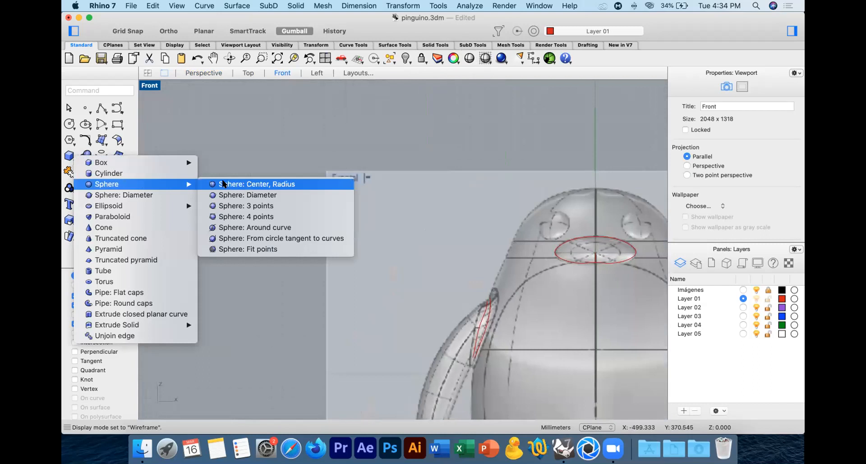
left_click(251, 183)
left_click(271, 212)
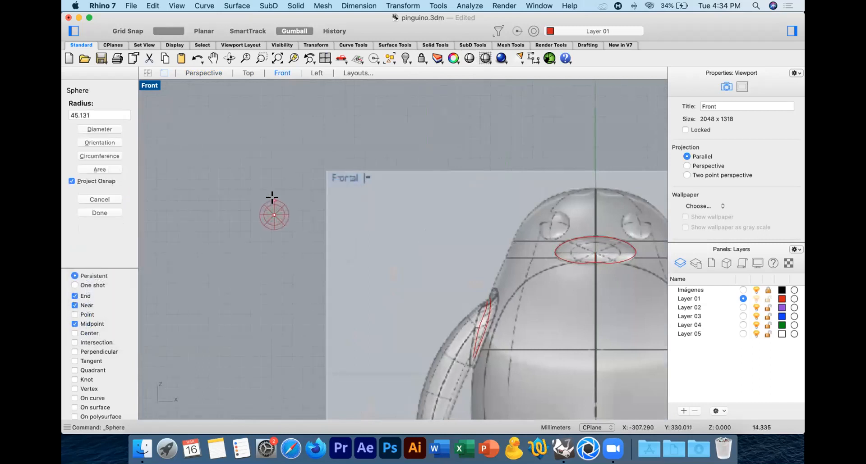
left_click(271, 196)
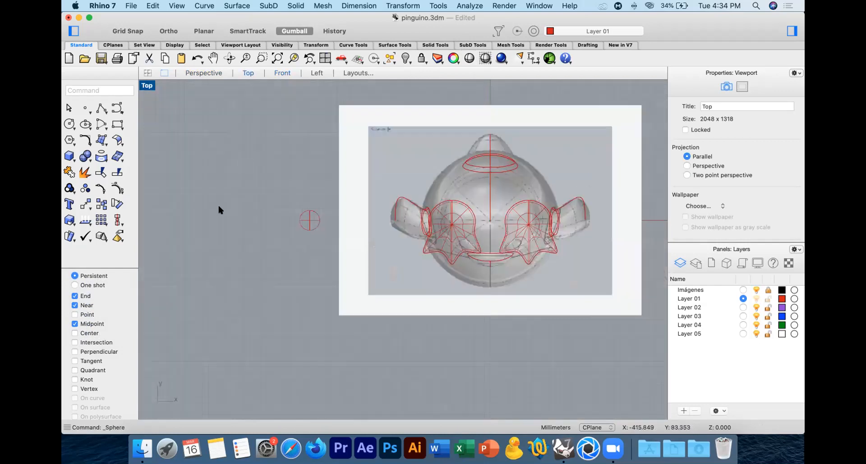
Step: Flatten the sphere front to back from its centre with Scale 1-D in the Top view to form a thin eye
left_click_drag(320, 246, 318, 246)
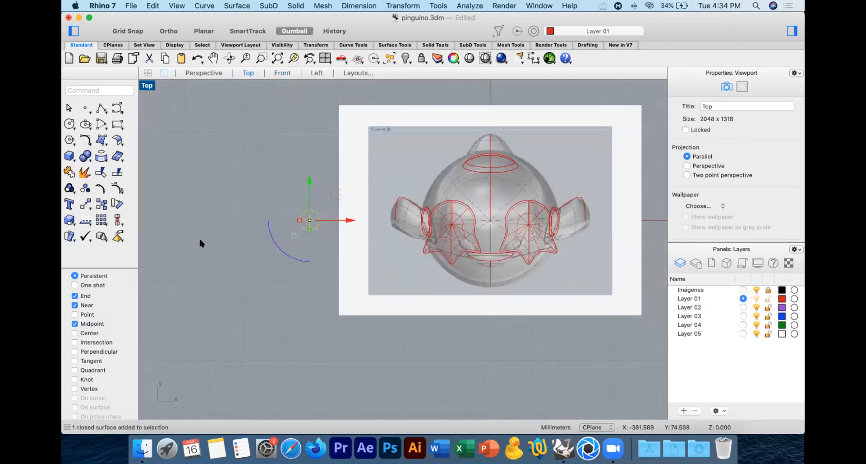
left_click(69, 220)
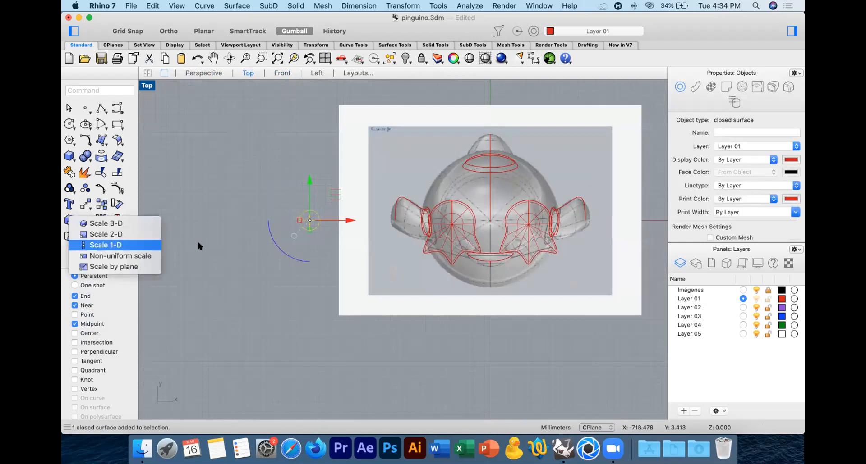
left_click(309, 221)
left_click(302, 145)
key("shift")
left_click(279, 189)
left_click(229, 211)
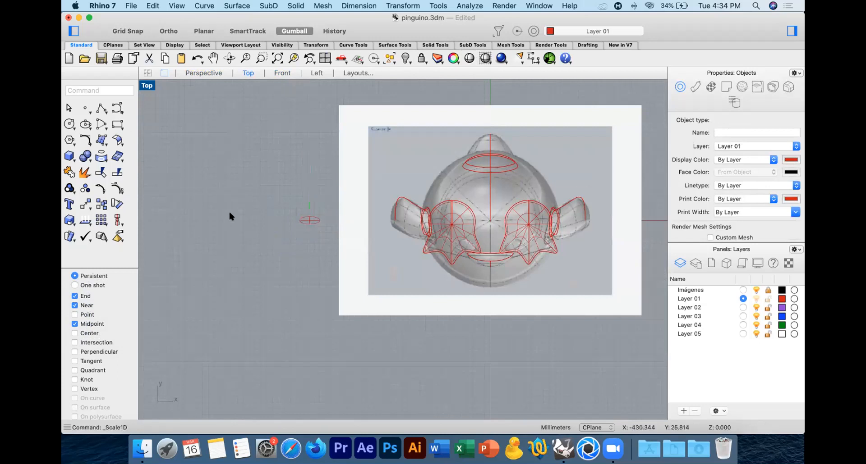
Step: Examine the flattened eye beside the penguin from several angles in the Perspective view
left_click(214, 75)
right_click_drag(310, 121, 350, 109)
right_click_drag(266, 138, 285, 188, "shift")
left_click(286, 191)
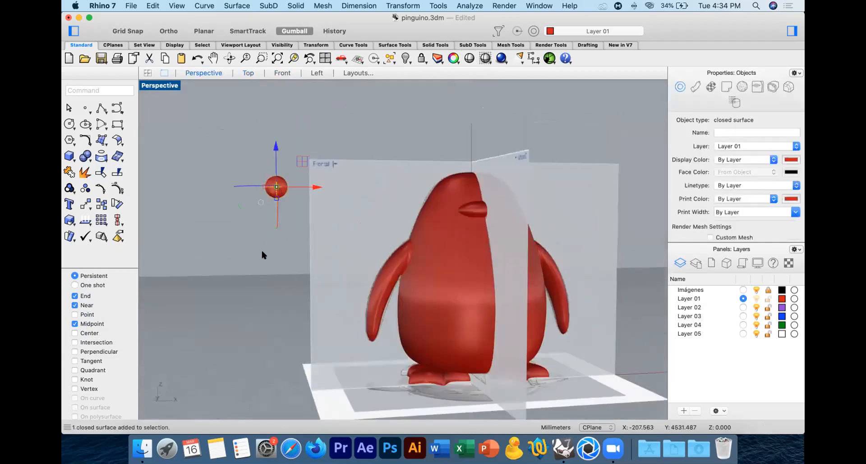
left_click(231, 253)
left_click_drag(230, 169, 296, 208)
left_click(287, 223)
right_click_drag(287, 224, 267, 233)
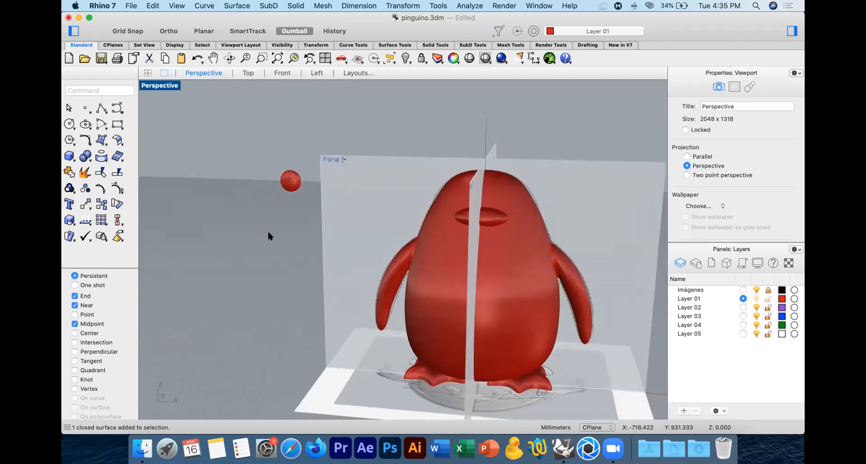
Step: Move the flattened eye in the Front view onto the reference eye above the beak
left_click(290, 181)
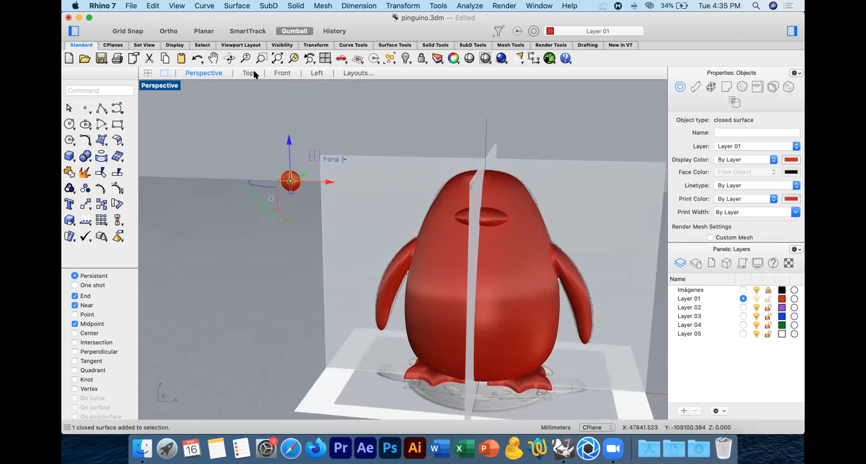
left_click(281, 74)
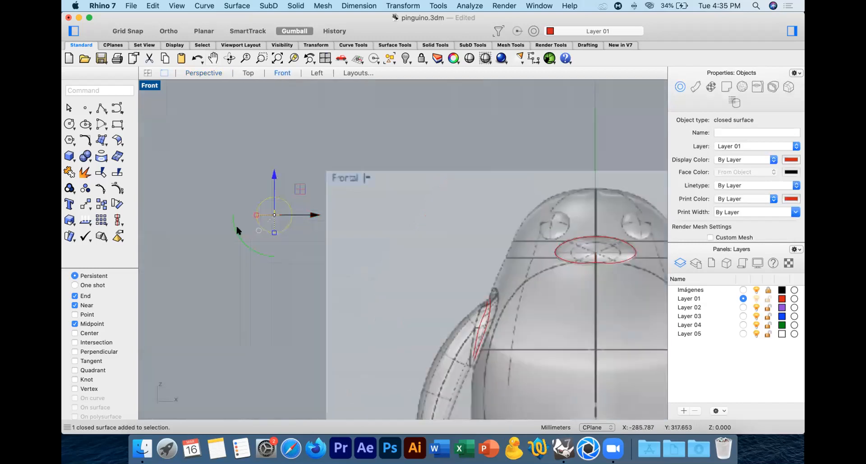
left_click(86, 204)
left_click(222, 121)
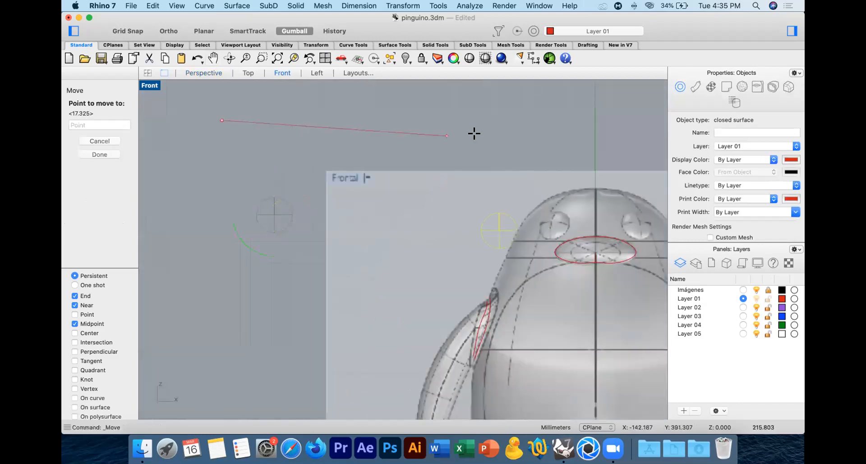
key("Escape")
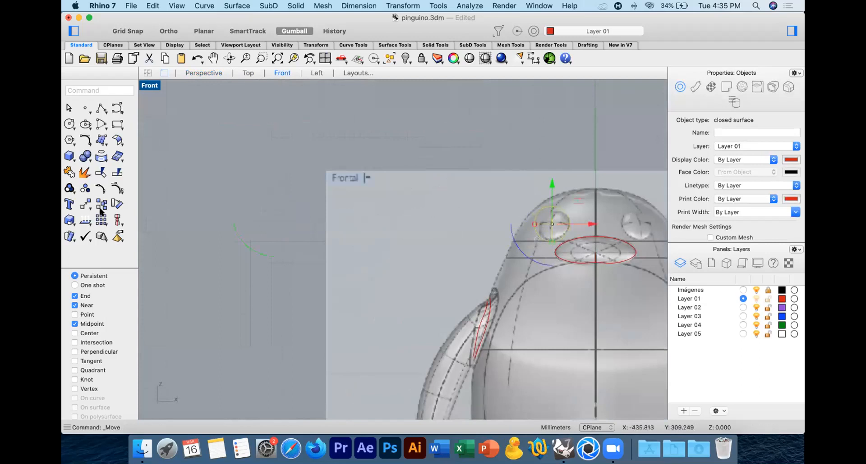
Step: Scale the eye down uniformly from its centre to match the reference eye's size
left_click(69, 220)
left_click(552, 224)
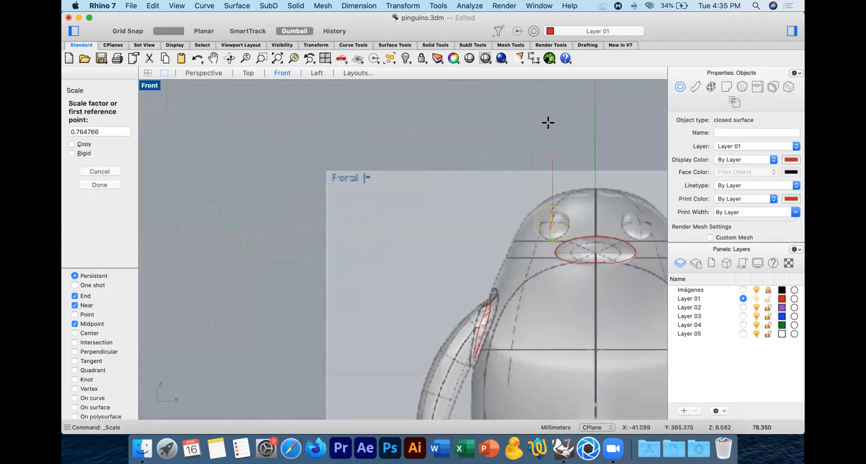
left_click(548, 125, "shift")
key("Escape")
Step: Try to bring the eye forward out of the head beside the beak in the Perspective view
right_click_drag(564, 152, 463, 106)
left_click(204, 73)
right_click_drag(450, 196, 488, 196)
left_click_drag(395, 177, 429, 176)
scroll(429, 176, "up", 5)
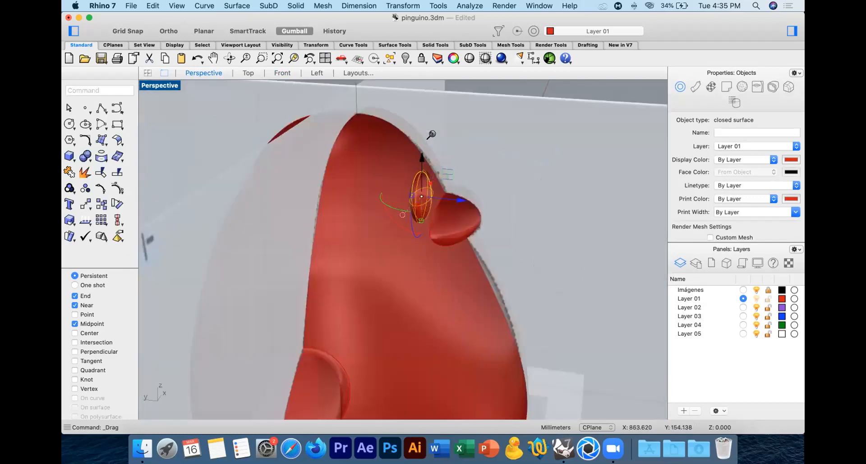
right_click_drag(467, 240, 475, 244)
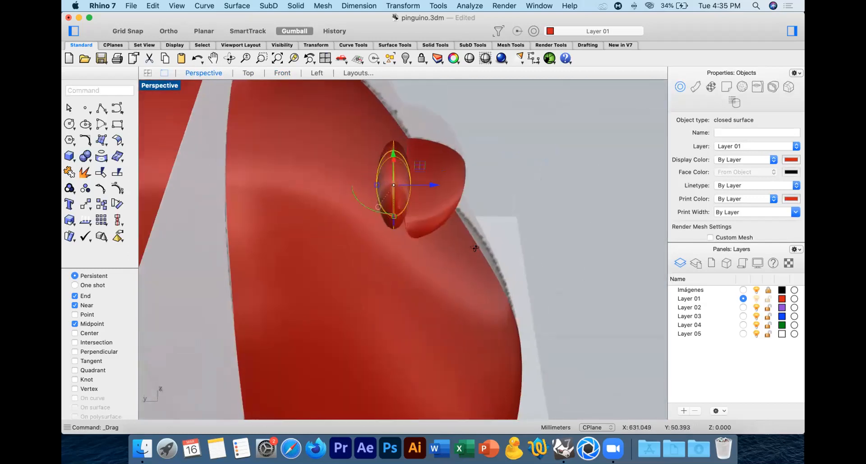
Step: Try to tilt the eye along the head's slope and seat it partly in the surface by hand
left_click_drag(363, 205, 351, 204)
right_click_drag(429, 191, 355, 232)
left_click_drag(354, 230, 386, 231)
left_click_drag(426, 202, 399, 214)
key("Escape")
right_click_drag(415, 216, 407, 213)
scroll(333, 250, "up", 5)
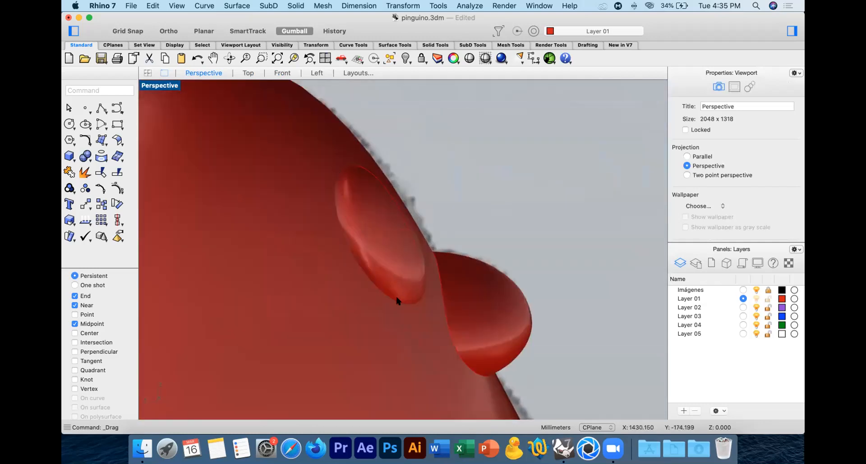
scroll(380, 295, "down", 5)
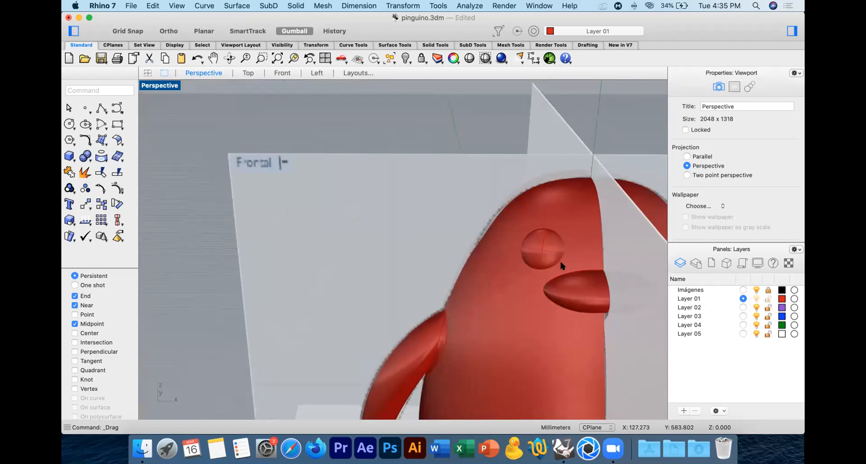
Step: Undo the eye's manual placement and tilt but keep its scaling, and move it sideways out of the body beside the reference image
key("super+z")
key("super+z")
key("super+z")
key("super+z")
key("super+z")
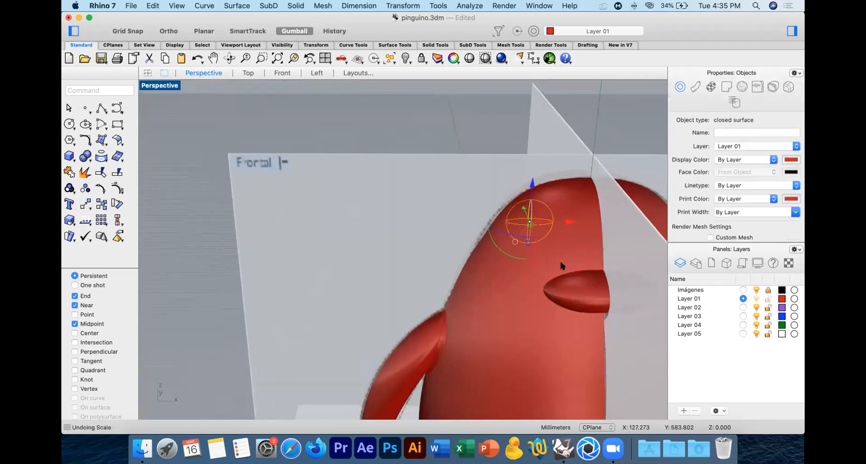
key("super+z")
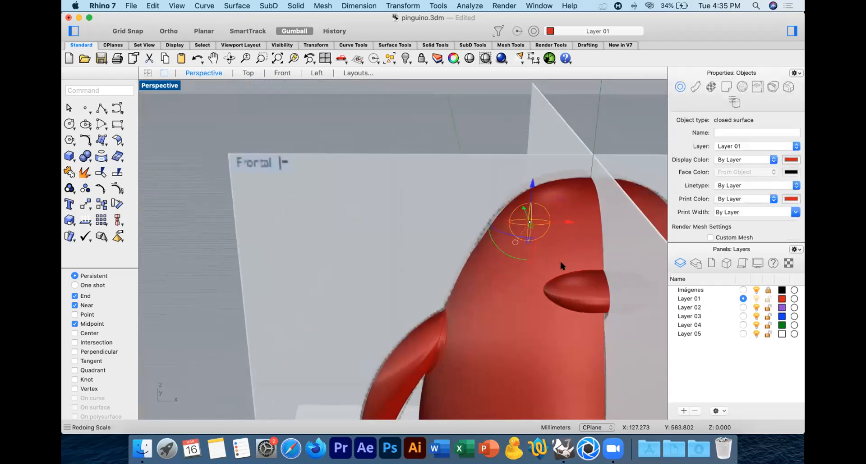
left_click_drag(566, 222, 237, 235)
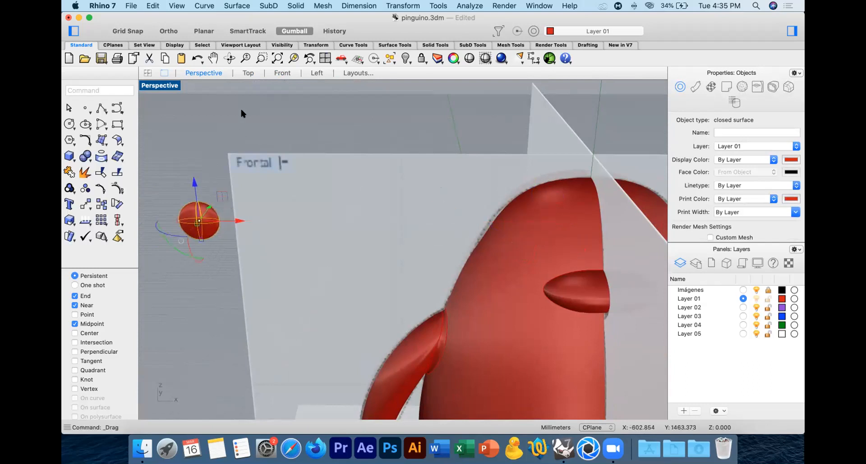
left_click(240, 107)
Step: Start orienting the eye on a surface with OrientOnSrf, leaving only the Center object snap active
left_click(280, 73)
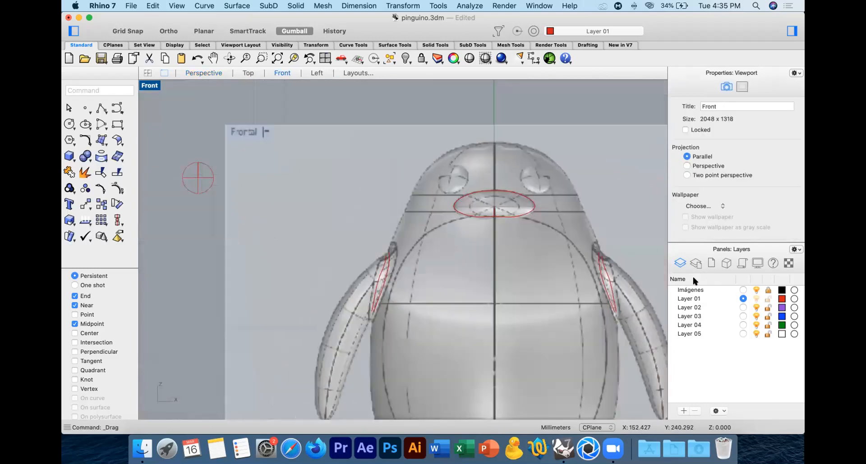
right_click_drag(263, 204, 372, 228)
left_click(294, 213)
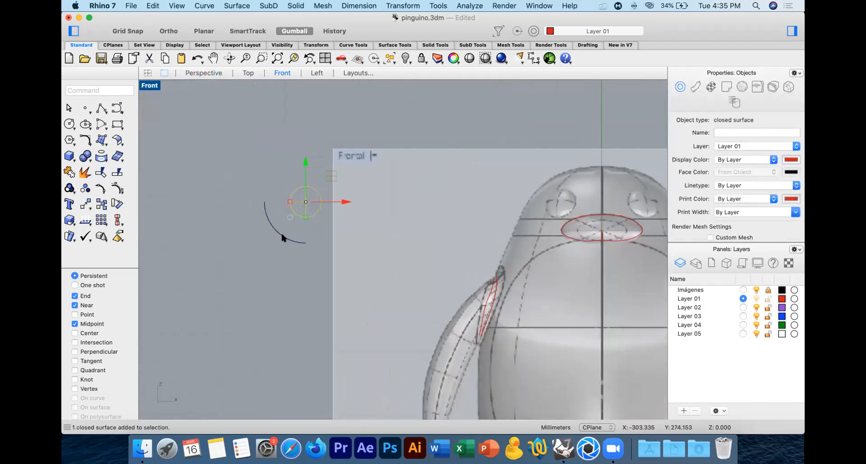
left_click(85, 205)
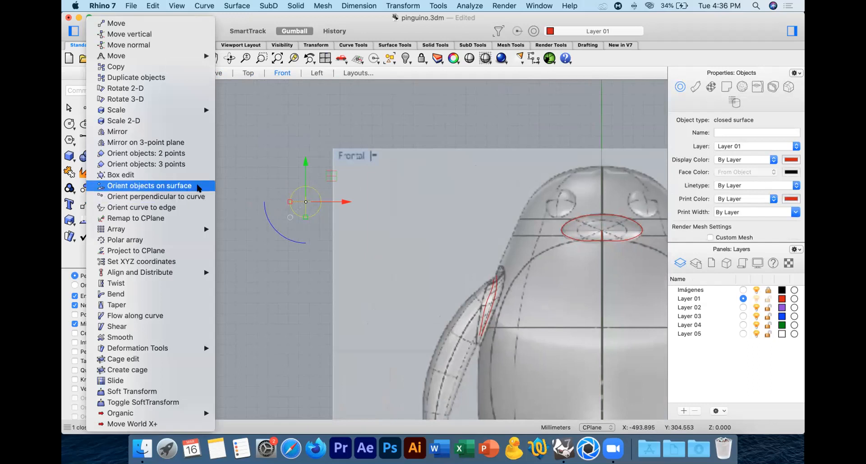
left_click(156, 187)
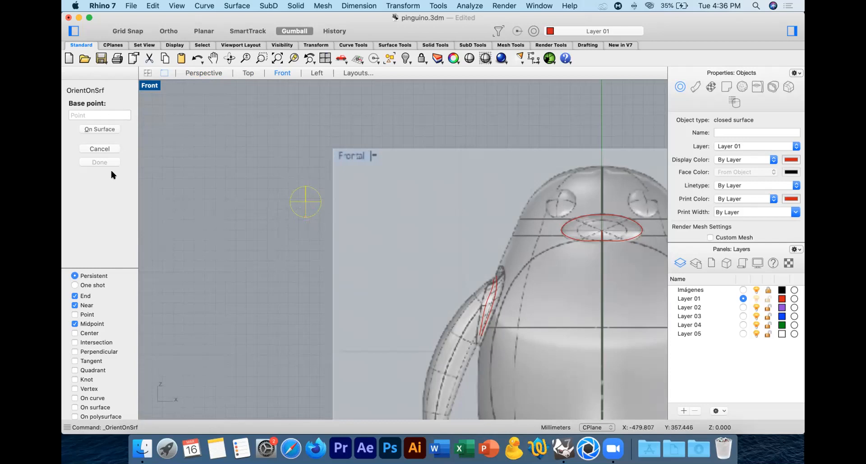
left_click(75, 296)
left_click(75, 305)
left_click(80, 324)
left_click(75, 334)
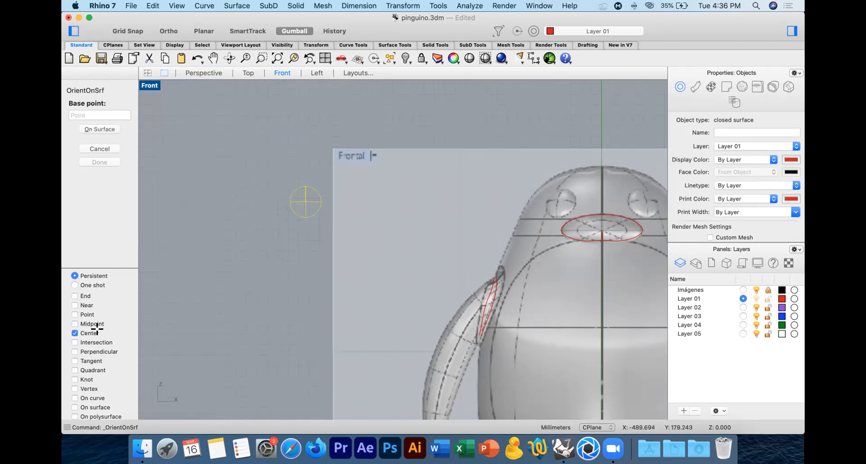
Step: Set the eye's centre as the base point and a point straight above it in the Front view as the rotation reference
left_click(203, 73)
right_click_drag(342, 194, 325, 245)
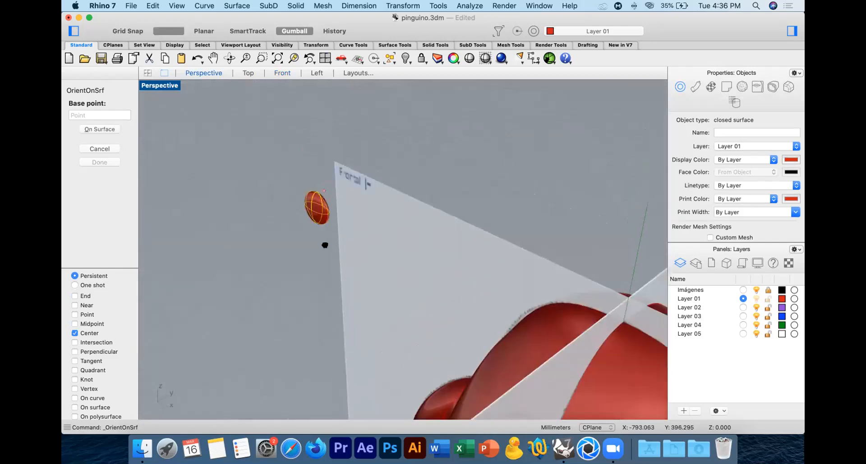
scroll(314, 180, "up", 3)
scroll(315, 181, "up", 3)
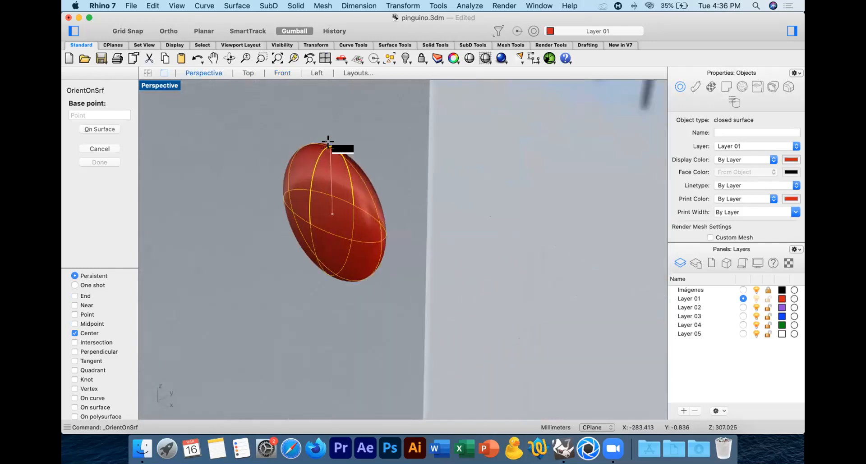
left_click(328, 142)
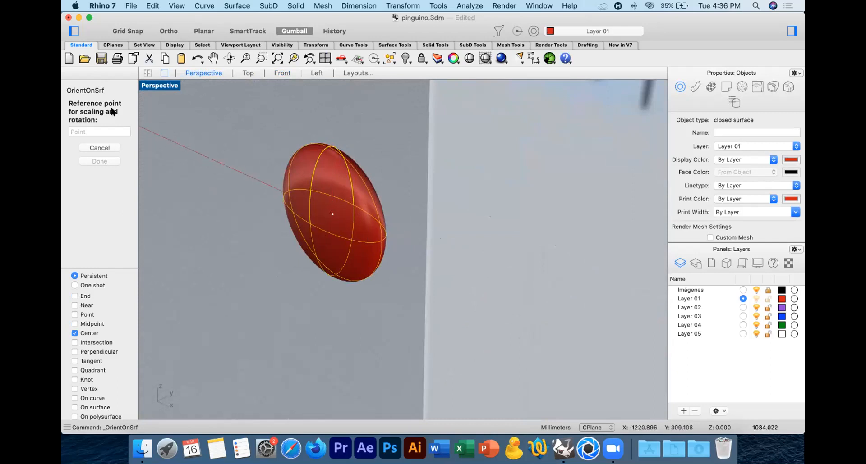
left_click(248, 72)
left_click(289, 73)
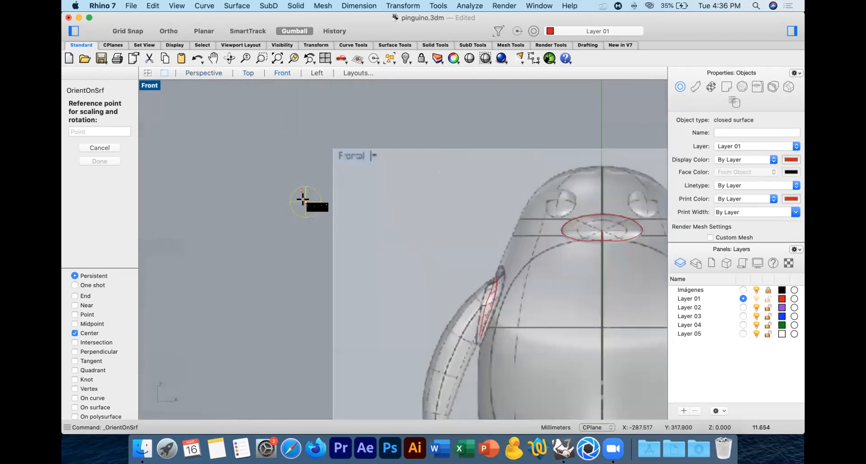
key("shift")
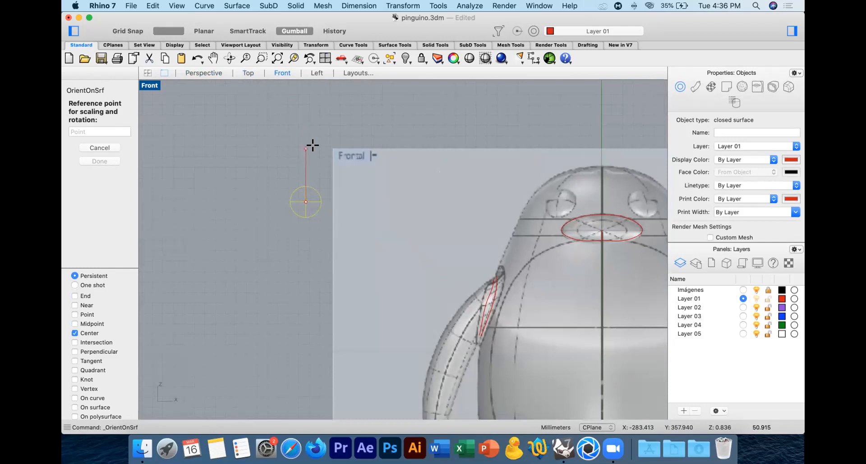
left_click(299, 154, "shift")
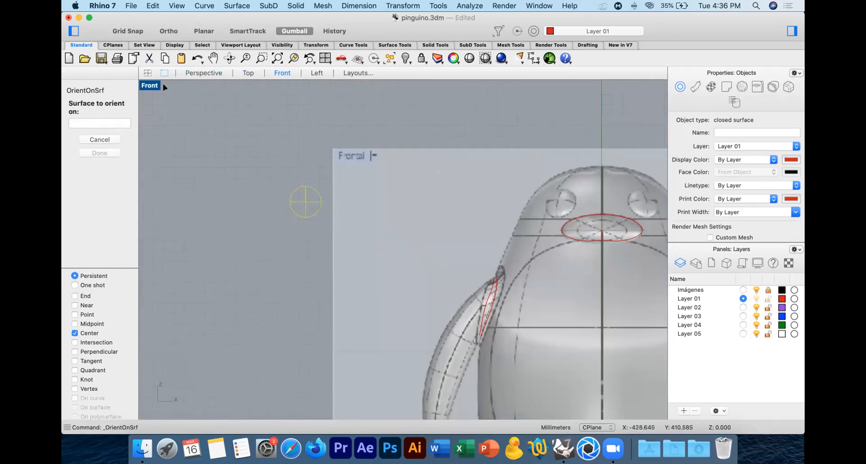
Step: Choose the penguin's body as the target surface, accepting a rigid orientation with uniform scale 1.00 and angle 0.00
left_click(203, 73)
scroll(416, 195, "up", 6)
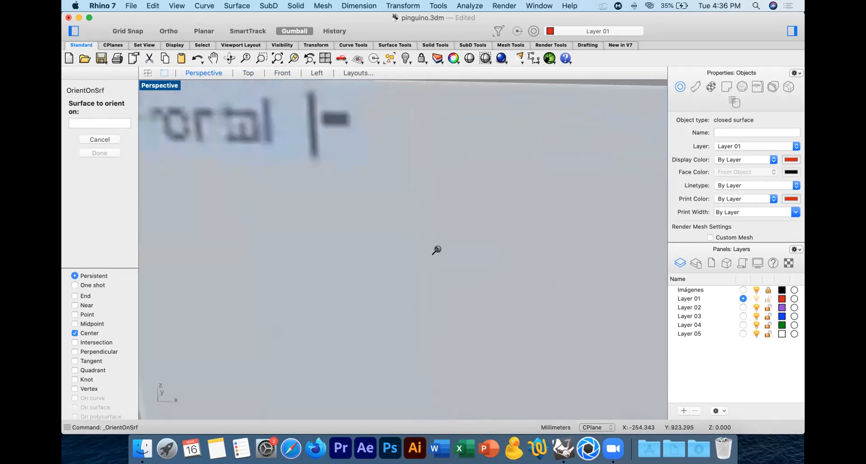
scroll(437, 250, "down", 8)
right_click_drag(454, 255, 372, 239)
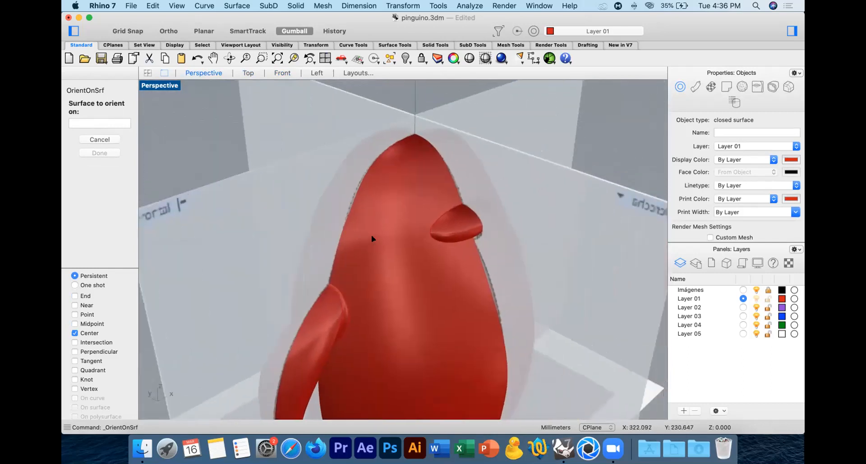
left_click(405, 198)
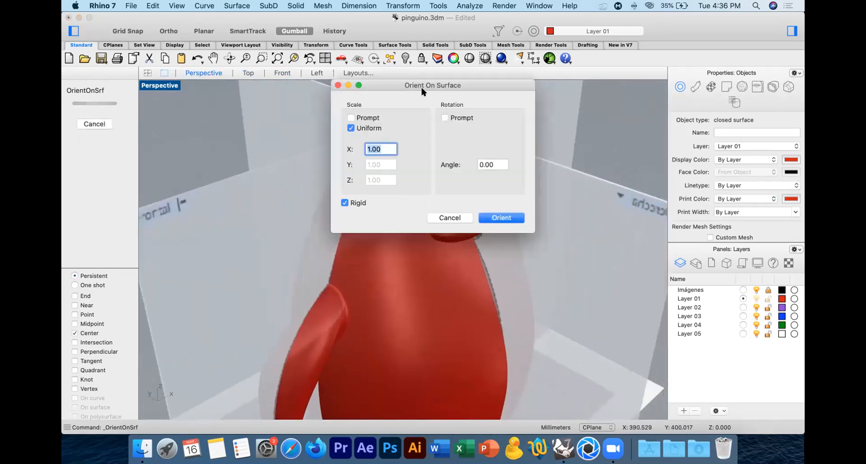
left_click_drag(594, 108, 748, 116)
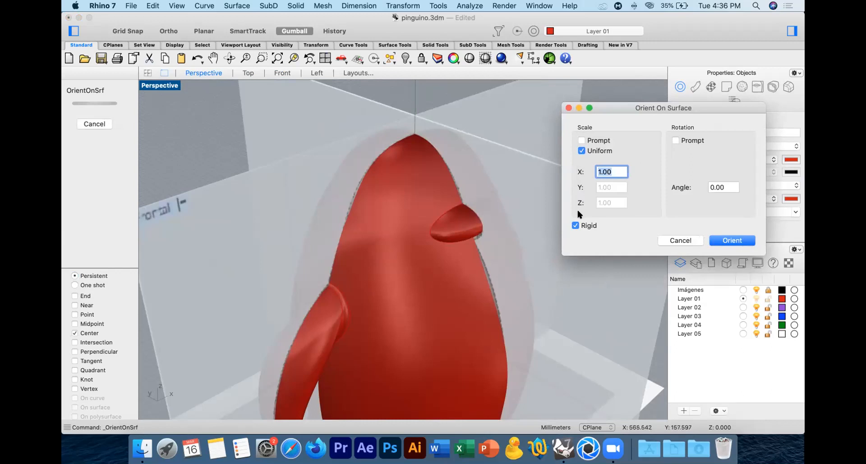
left_click(733, 244)
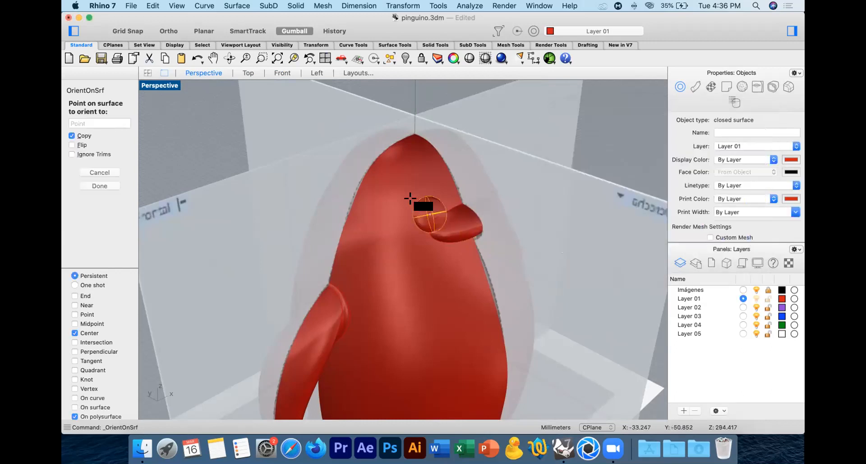
Step: Place one oriented copy of the eye over the reference image's eye above the beak in the Front view and end the command
right_click_drag(413, 234, 456, 241)
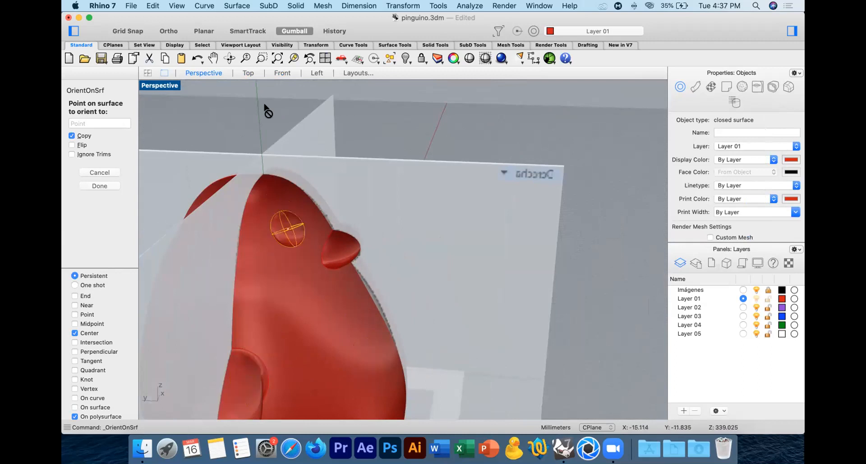
left_click(281, 73)
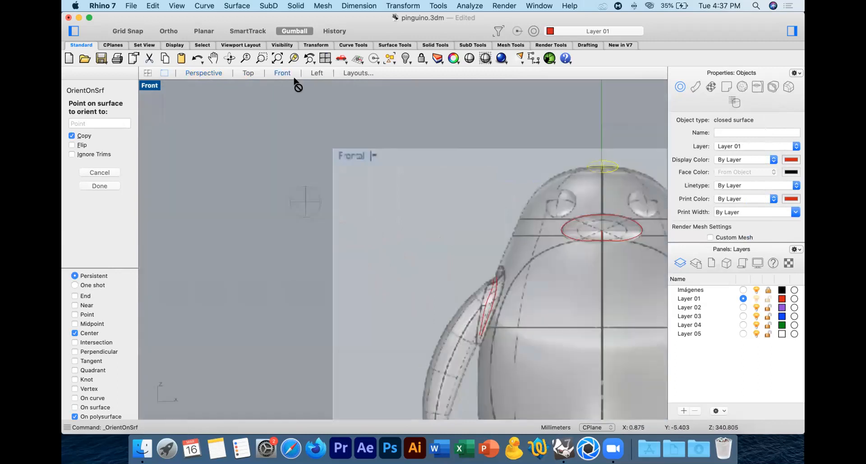
left_click(560, 201)
key("Escape")
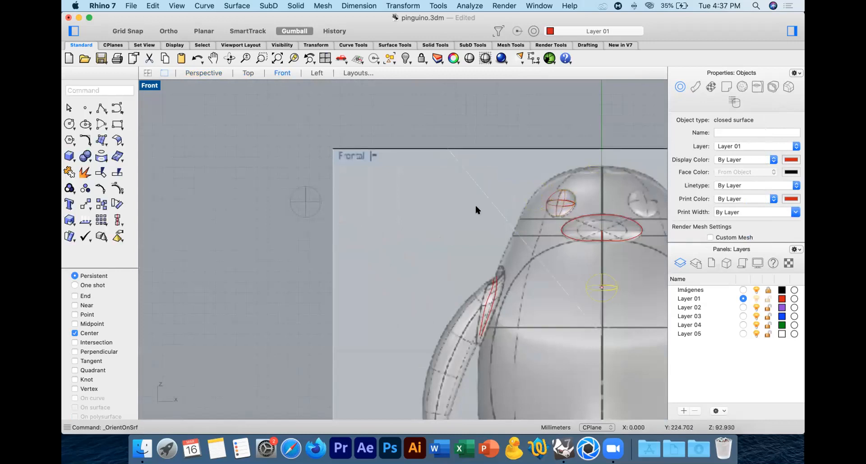
key("Escape")
Step: Start a second surface orientation of the original eye, using its centre as base point and an axis-aligned reference point in Perspective
left_click(204, 73)
right_click_drag(439, 193, 355, 204)
left_click(236, 189)
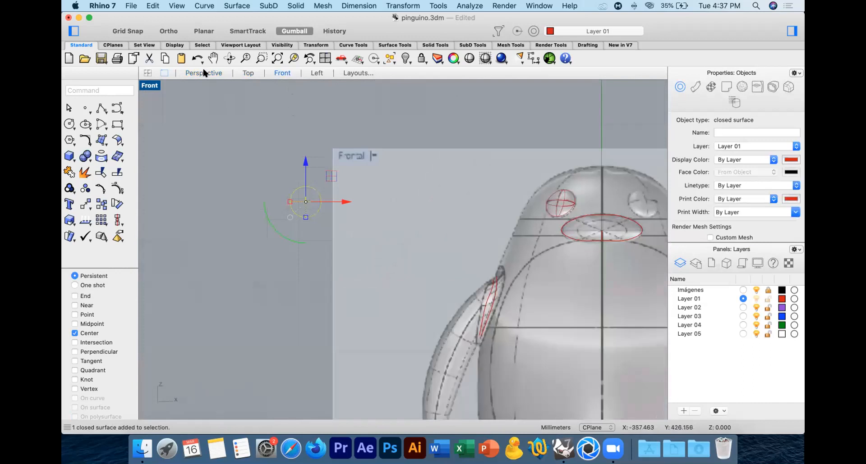
left_click(195, 106)
scroll(245, 170, "up", 5)
right_click_drag(246, 145, 359, 253)
left_click(359, 253)
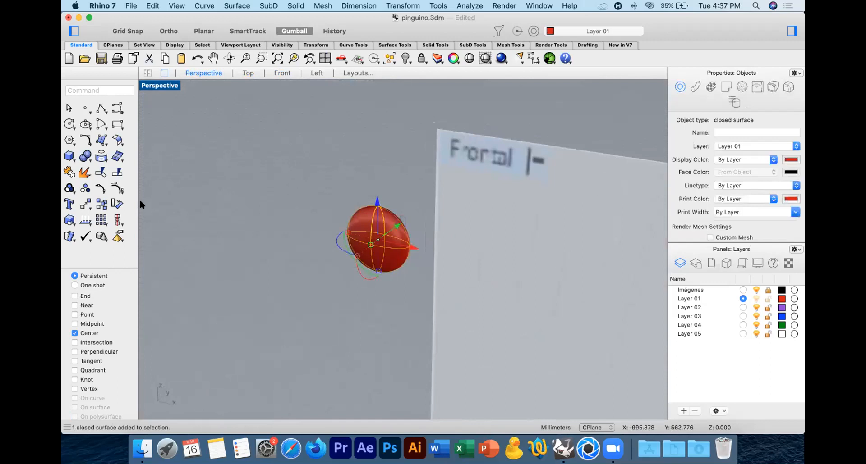
left_click(83, 204)
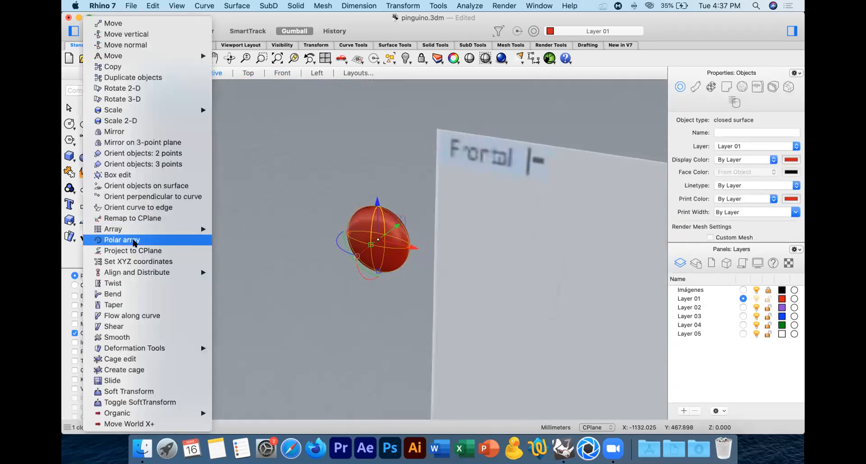
left_click(160, 191)
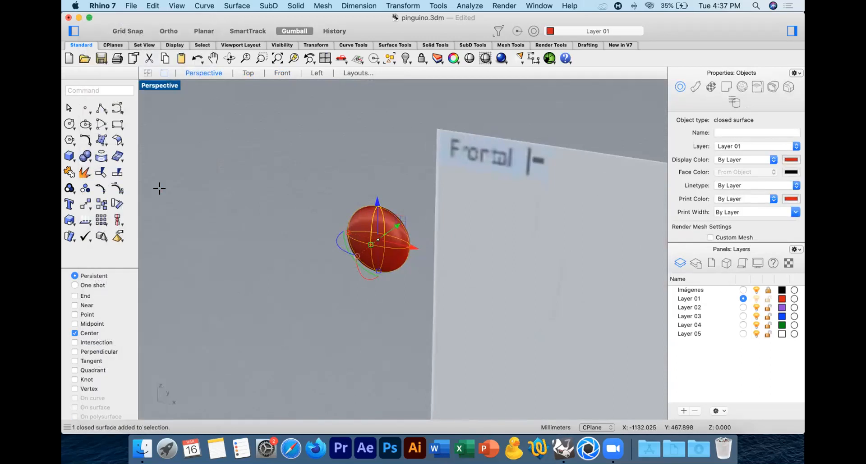
left_click(382, 208)
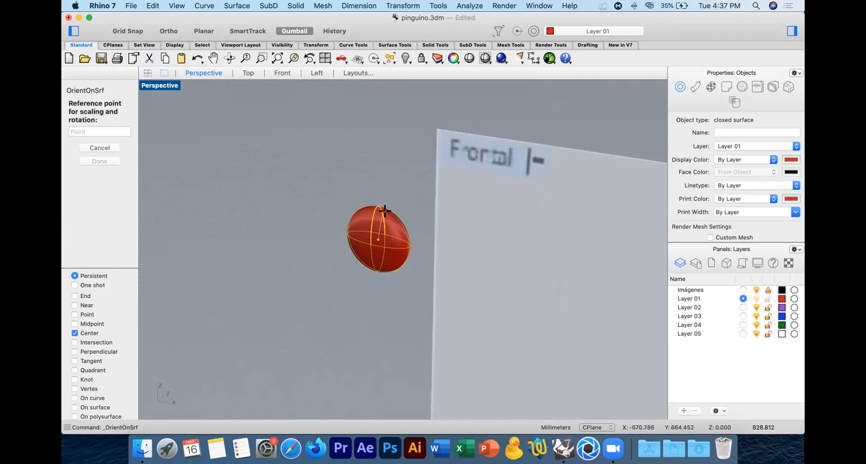
key("F8")
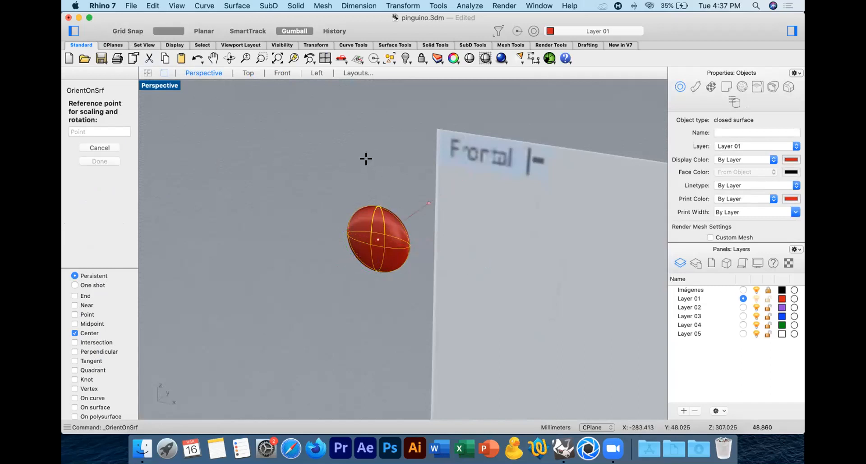
key("shift")
left_click(364, 266)
Step: Place a rigid test copy of the eye on the body below the beak at scale 1.00 and angle 0.00
scroll(368, 277, "down", 6)
right_click_drag(370, 281, 488, 303)
left_click(489, 302)
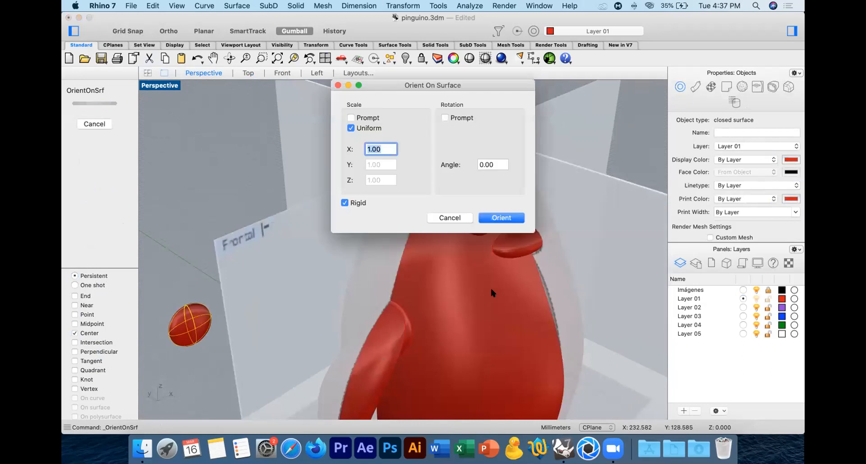
left_click(498, 218)
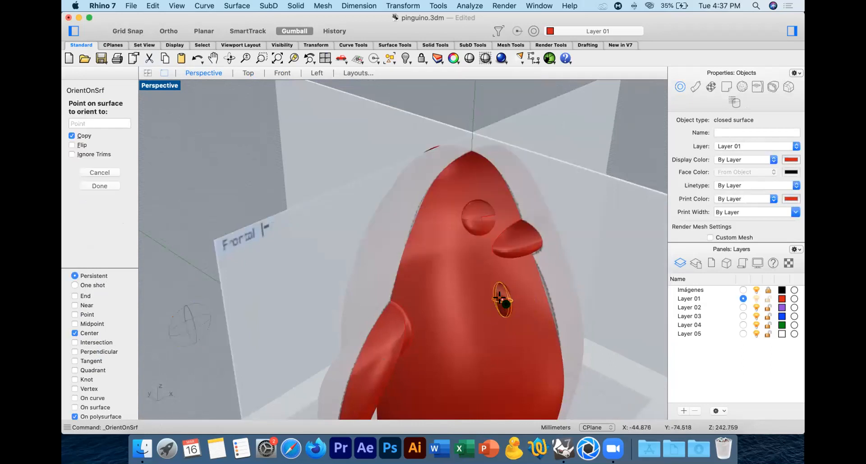
right_click_drag(531, 319, 550, 304)
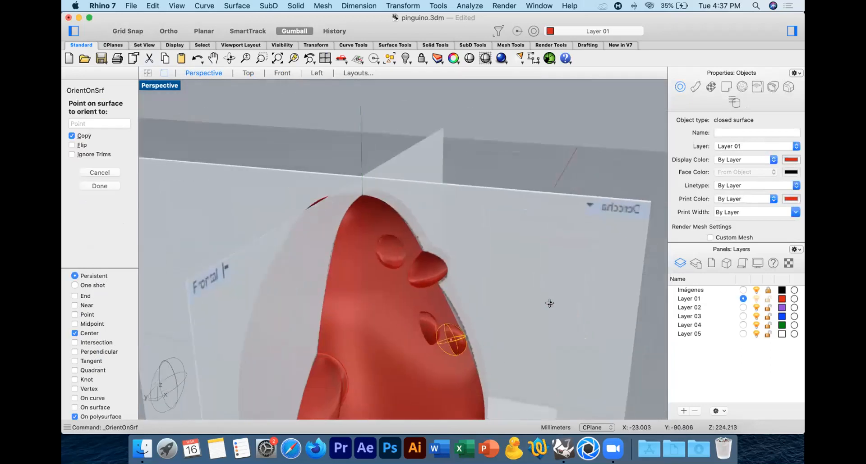
key("Escape")
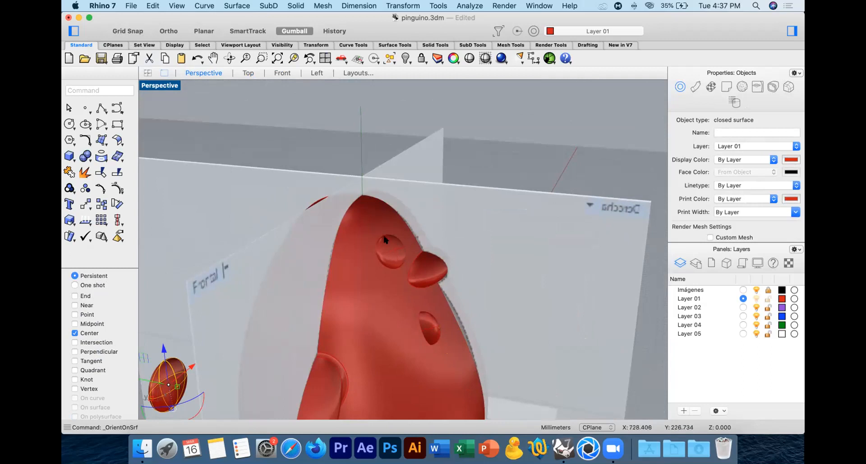
Step: Delete the original eye beside the reference image and the test copy below the beak
scroll(428, 296, "down", 3)
key("Delete")
right_click_drag(443, 290, 375, 288)
Step: Mirror a copy of the head's eye across the body's vertical centre line in the Front view
left_click(543, 297)
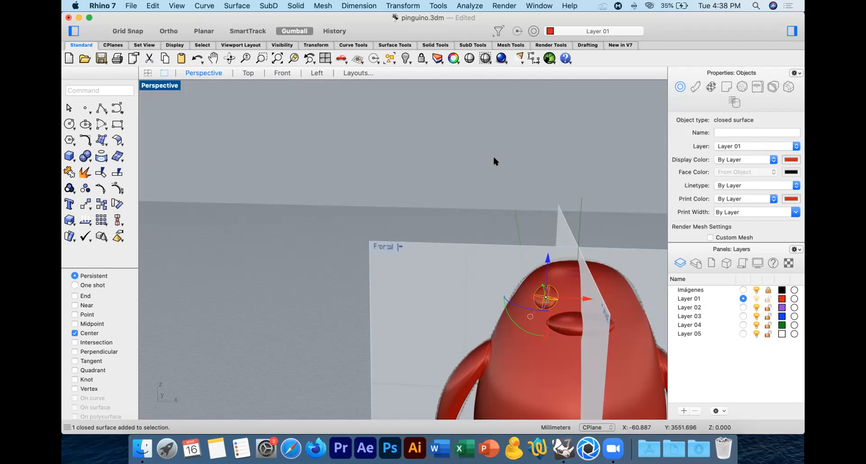
left_click(283, 73)
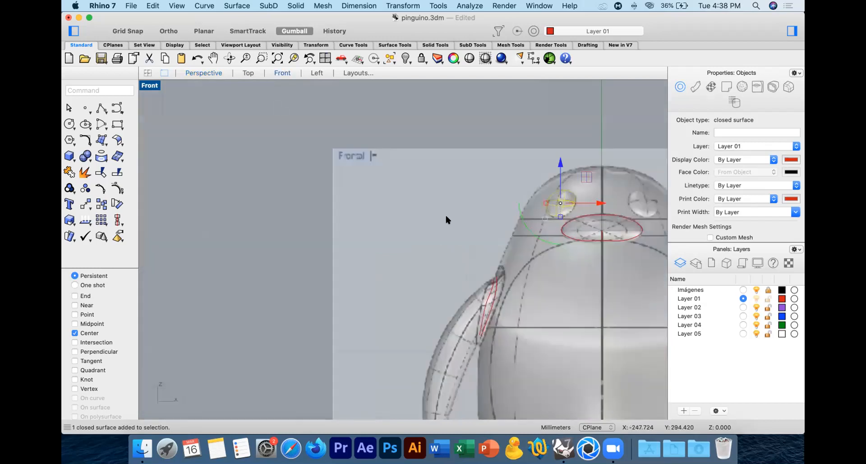
scroll(451, 212, "up", 3)
type("mirror")
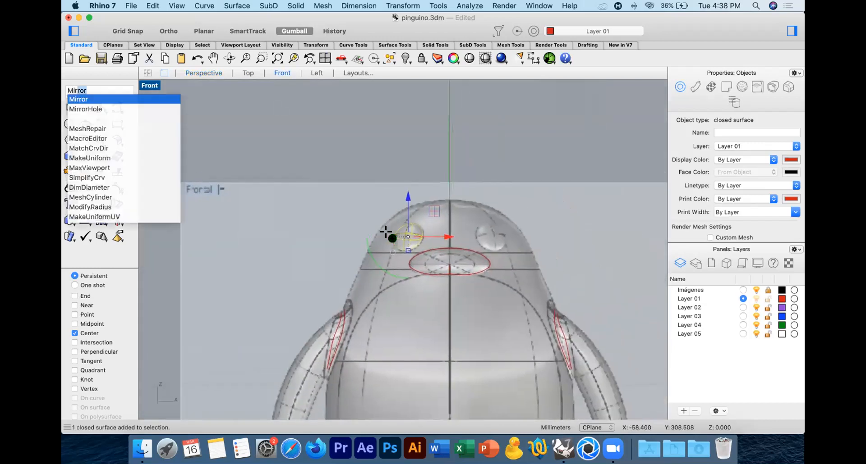
key("Return")
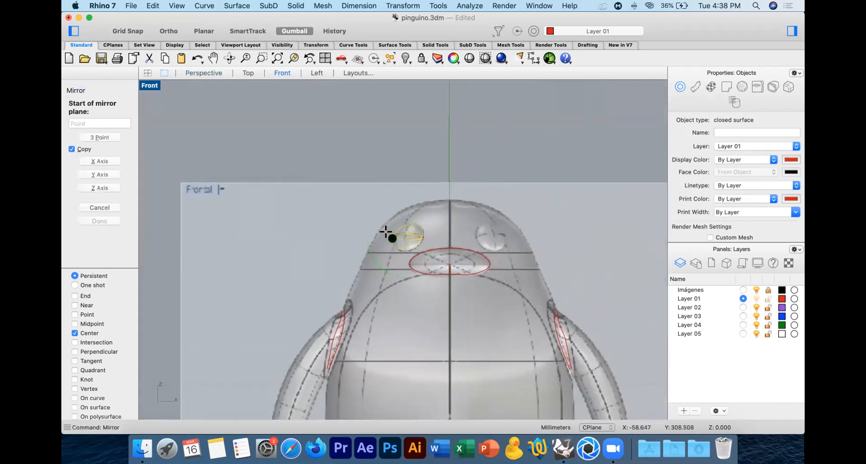
left_click(448, 201)
left_click(455, 131)
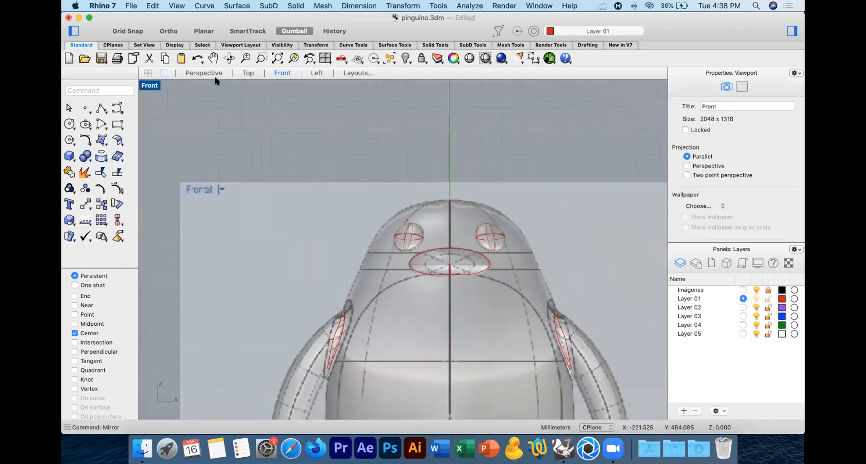
Step: Hide the Imágenes layer and view the penguin with both eyes in Perspective
left_click(212, 73)
scroll(420, 194, "down", 3)
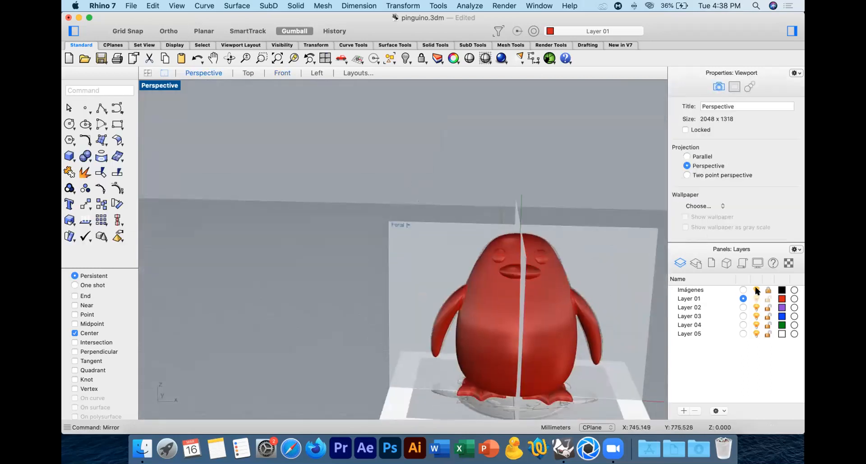
left_click(756, 290)
right_click_drag(511, 301, 456, 279)
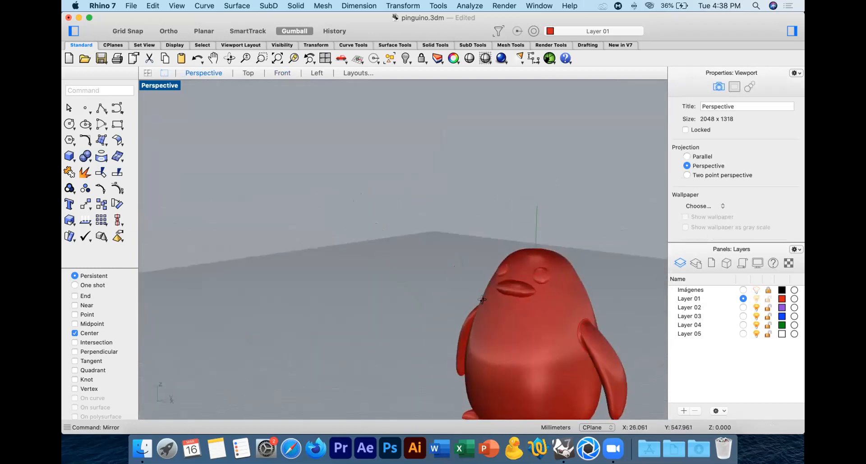
Step: Draw a straight two-point polyline in the Left view from just below the beak down to the foot, with the model shaded
left_click(281, 73)
left_click(321, 72)
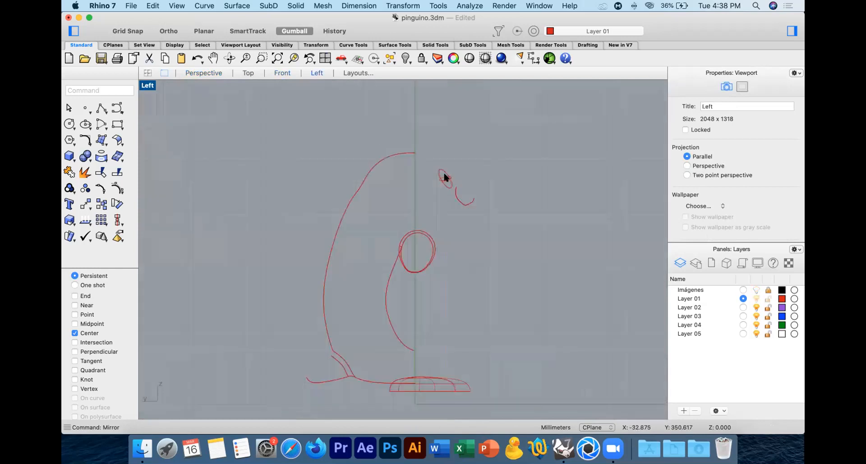
left_click(485, 58)
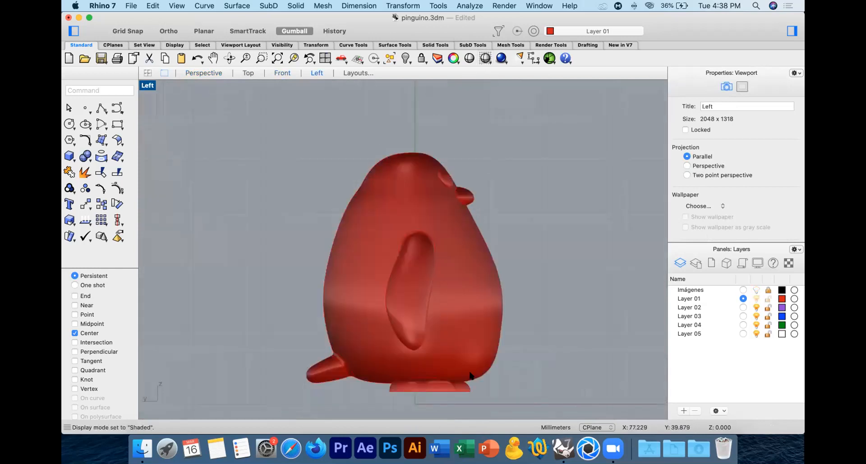
left_click(101, 108)
left_click(477, 210)
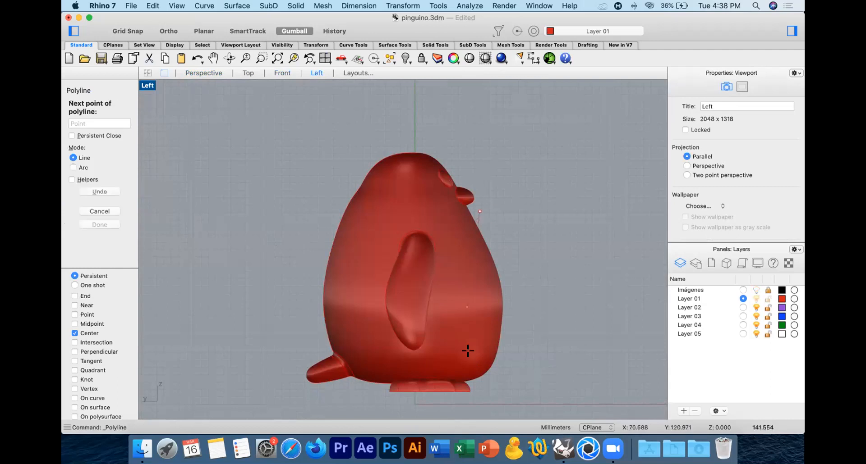
left_click(471, 384)
key("Return")
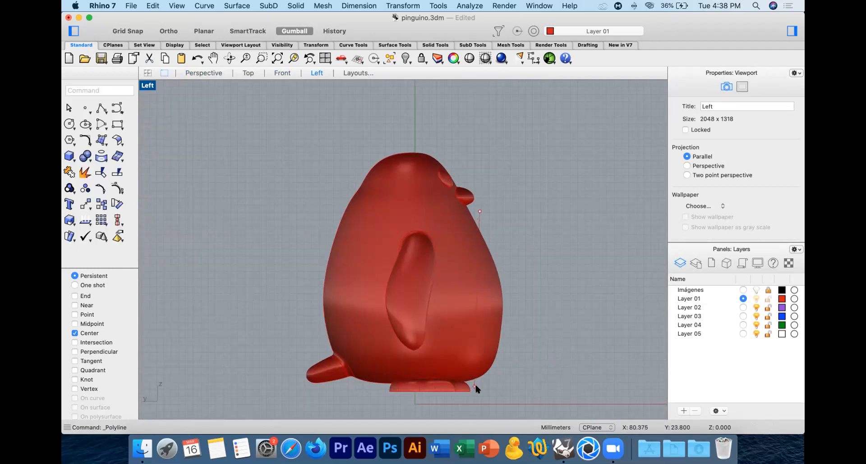
Step: Rebuild the straight line in front of the body with 3 points and degree 2
left_click(472, 380)
type("Rebuild")
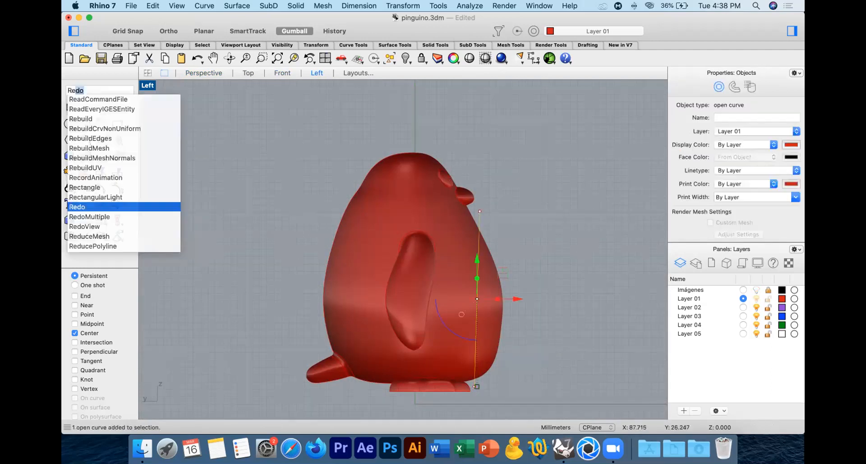
key("Return")
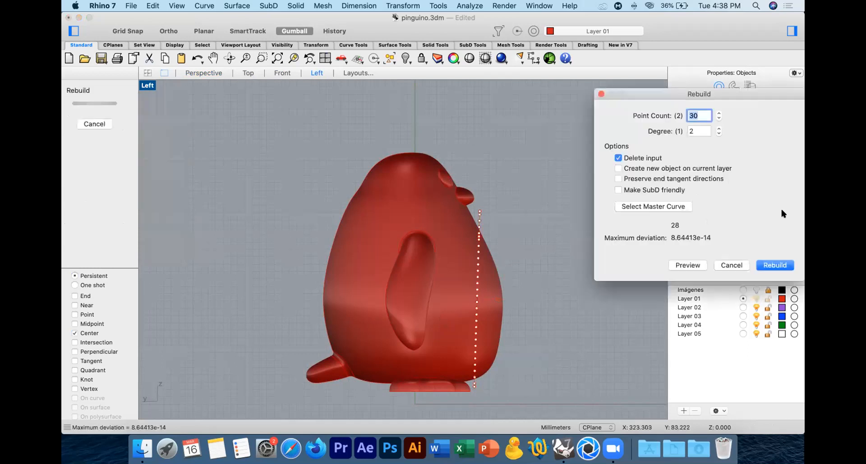
type("3")
left_click(775, 265)
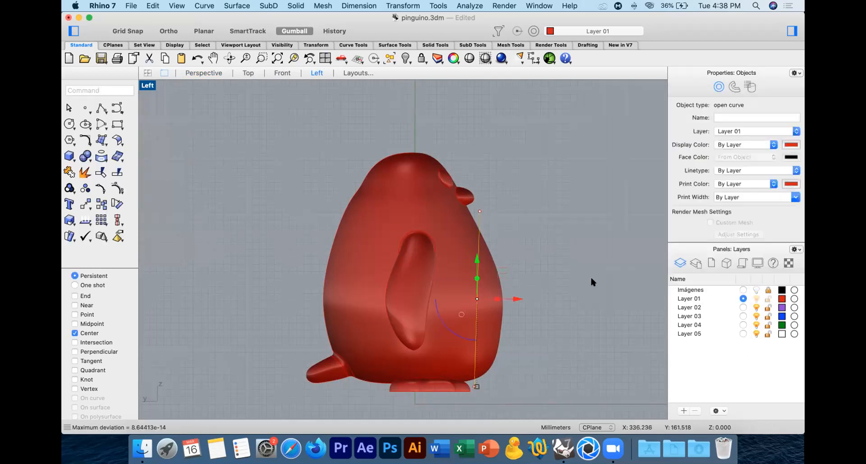
Step: Move the rebuilt line's middle control point toward the penguin's back so the line bows into the body
left_click(479, 296)
left_click(537, 282)
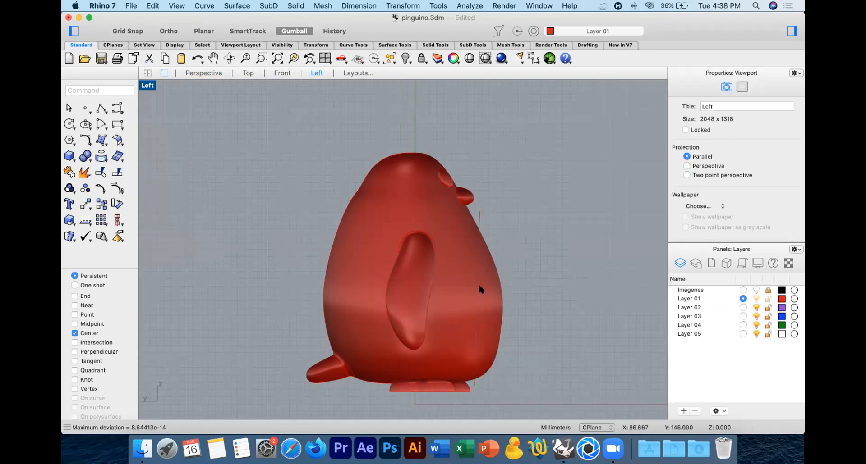
left_click(478, 220)
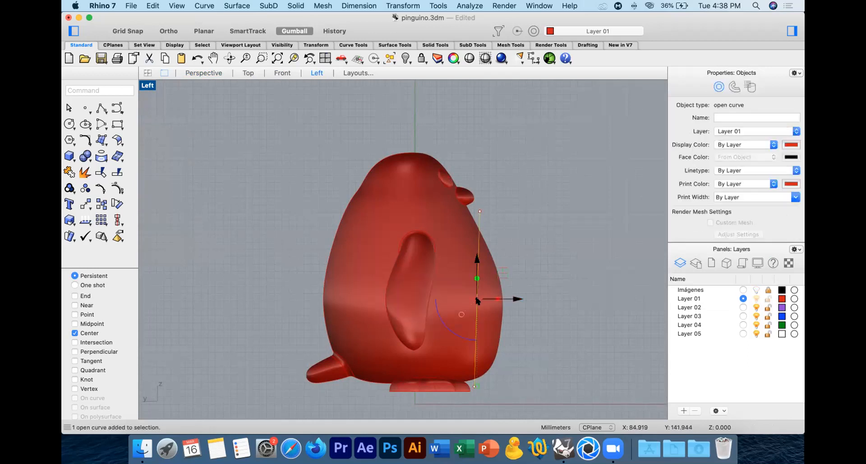
left_click(536, 261)
left_click_drag(308, 281, 535, 322)
left_click(479, 216)
left_click_drag(281, 270, 491, 298)
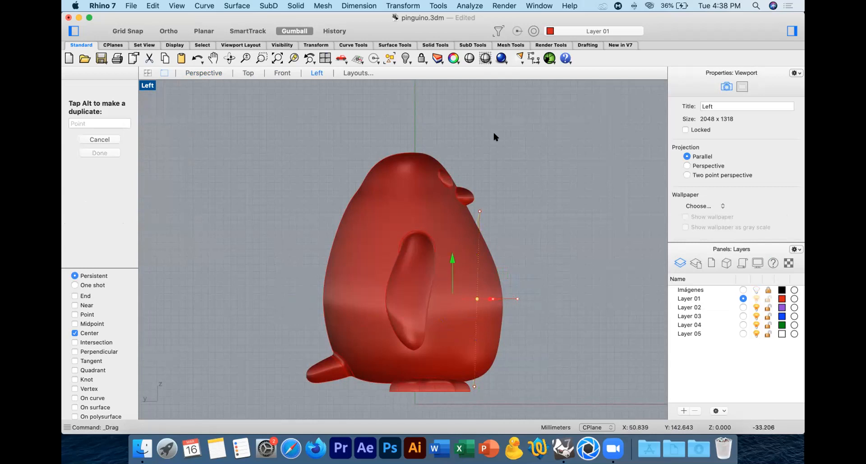
Step: Deepen the belly curve's bow in wireframe by shifting its middle control point further back and lower
left_click(485, 58)
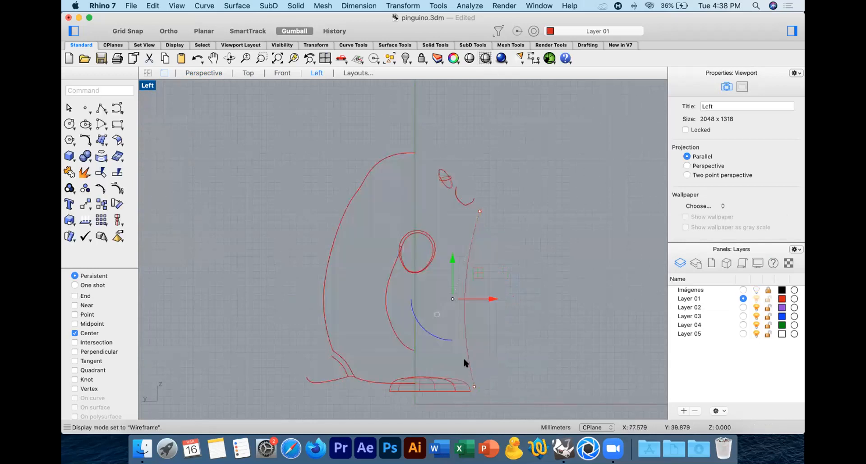
left_click_drag(487, 299, 470, 297)
left_click_drag(431, 260, 431, 293)
left_click_drag(471, 333, 459, 334)
left_click(497, 295)
Step: Move the belly curve sideways in the Top view until it lies clear of the penguin's body
left_click(452, 290)
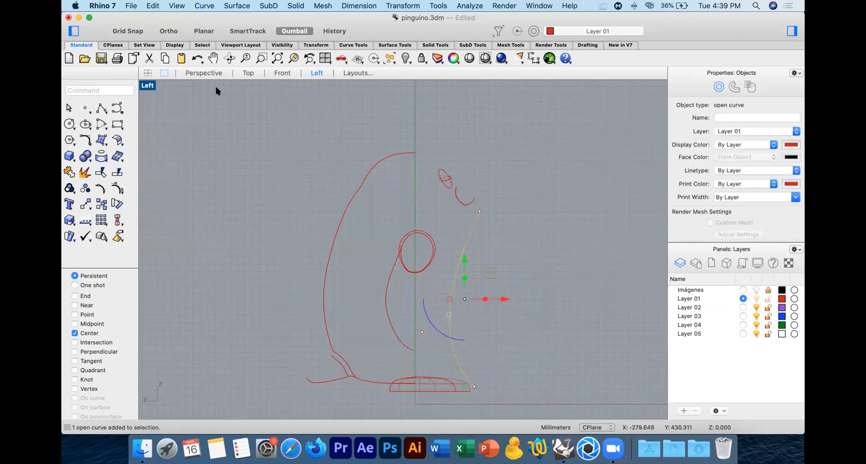
left_click(248, 73)
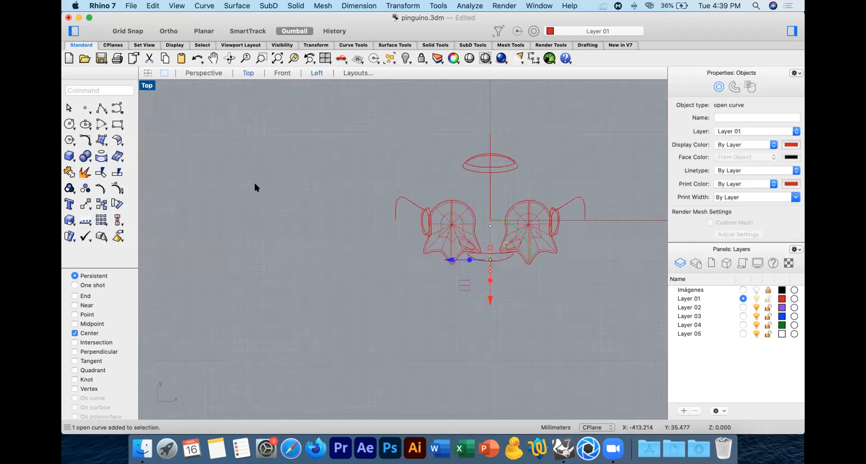
left_click(86, 202)
left_click(539, 109)
left_click(438, 107, "shift")
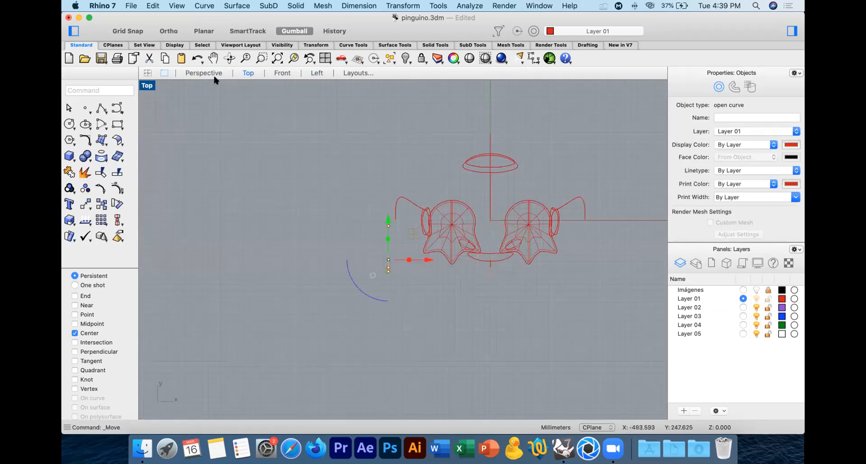
Step: Adjust the belly curve's end points in the shaded Left view, the upper one closer under the beak and the lower one slightly forward
left_click(282, 74)
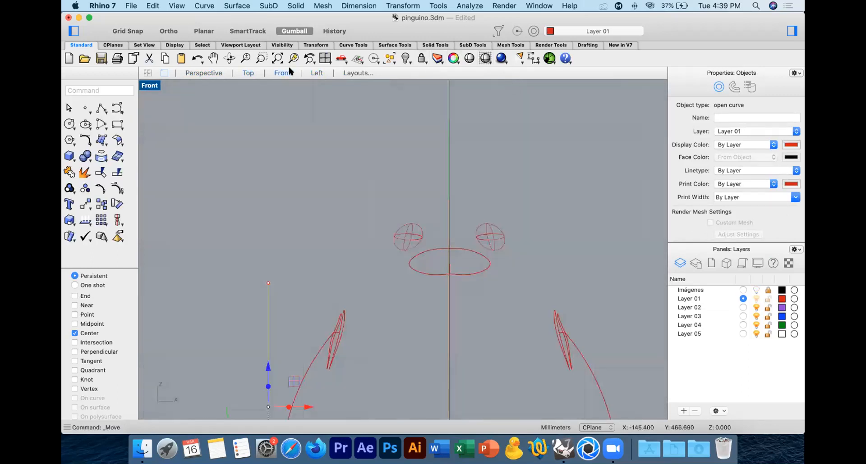
left_click(316, 73)
left_click(485, 58)
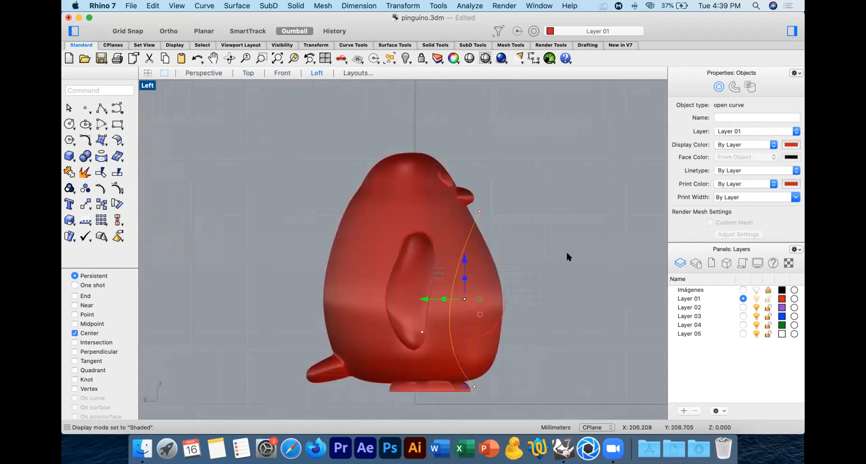
right_click_drag(566, 256, 567, 228)
left_click(479, 183)
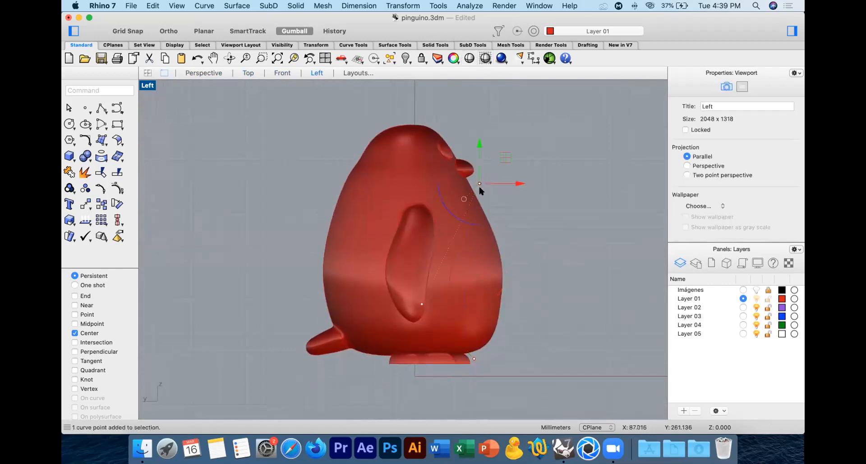
left_click_drag(514, 183, 507, 181)
left_click_drag(473, 144, 472, 140)
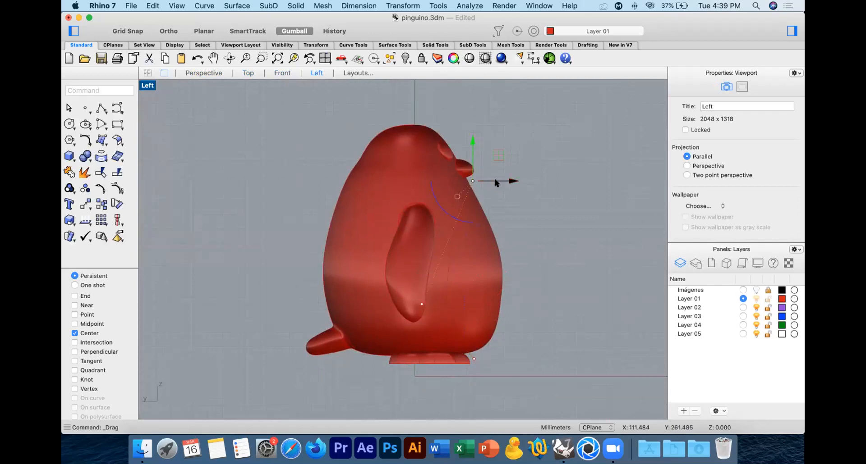
left_click_drag(509, 182, 508, 181)
left_click_drag(469, 354, 512, 358)
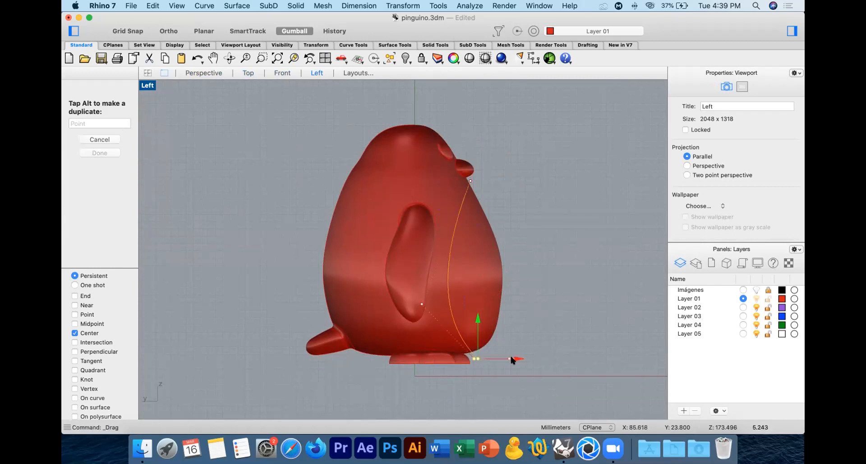
Step: Split the penguin's body with the belly curve as the cutting object
left_click(482, 280)
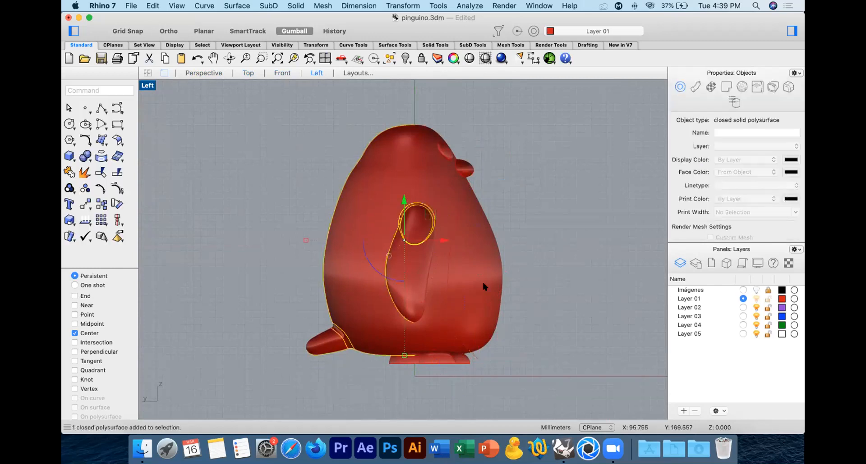
left_click(114, 168)
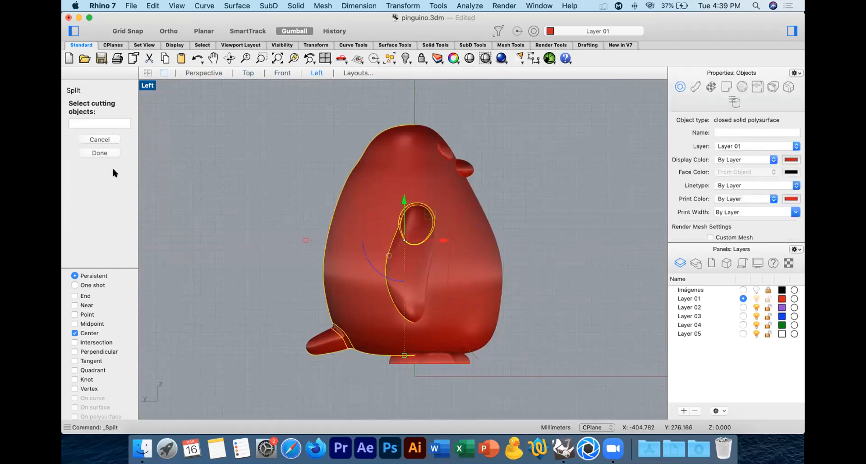
left_click(468, 185)
key("Return")
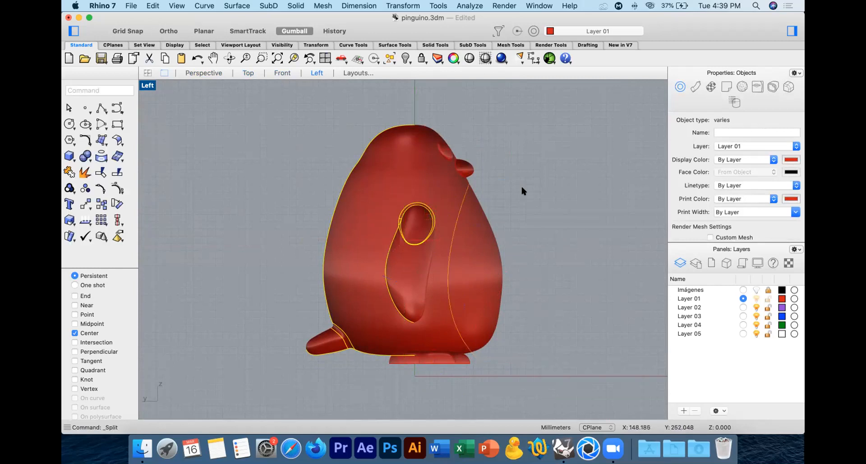
Step: Delete the belly curve used for cutting
left_click(499, 365)
left_click(483, 355)
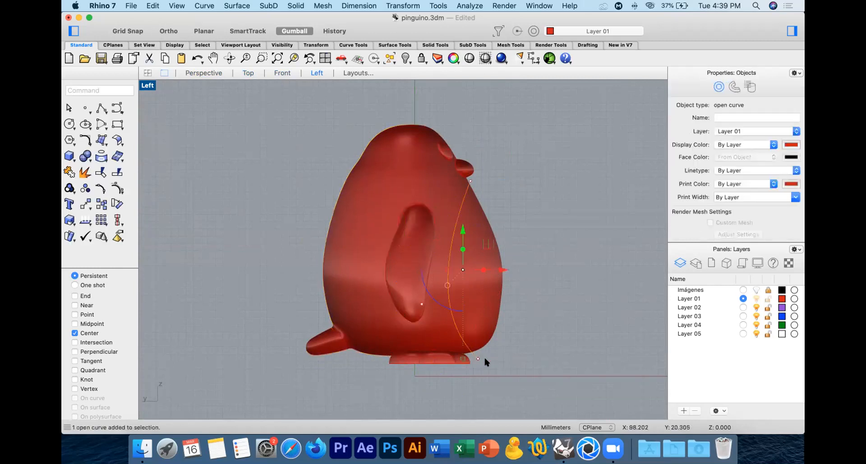
key("Delete")
Step: Check the separated belly surface in the Left view and examine the whole penguin from the front in Perspective
left_click(481, 282)
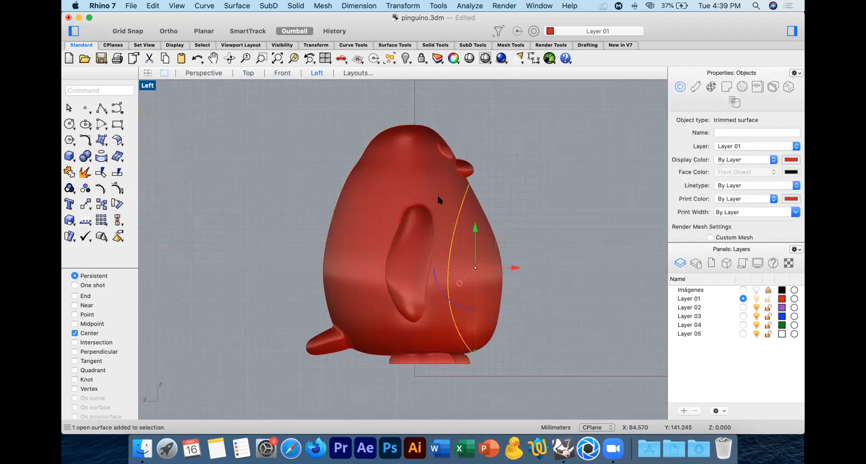
left_click(567, 190)
left_click(206, 73)
right_click_drag(474, 208, 420, 147)
left_click(274, 59)
right_click_drag(406, 217, 363, 178)
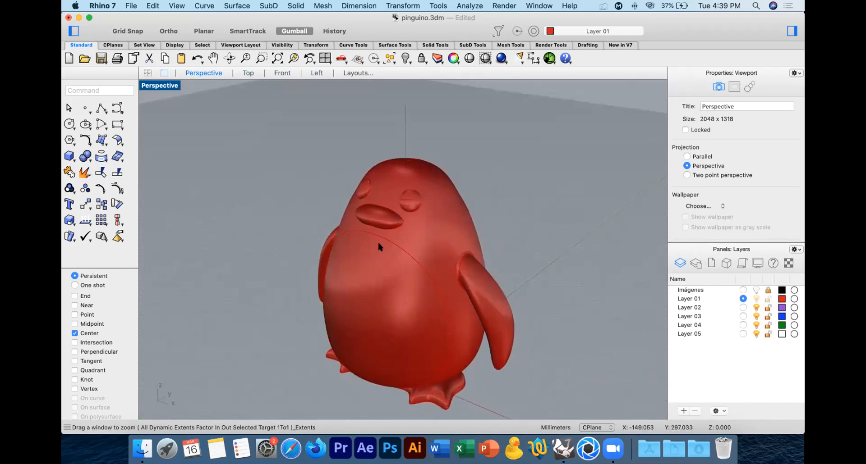
right_click_drag(487, 261, 523, 247)
right_click_drag(507, 291, 498, 245)
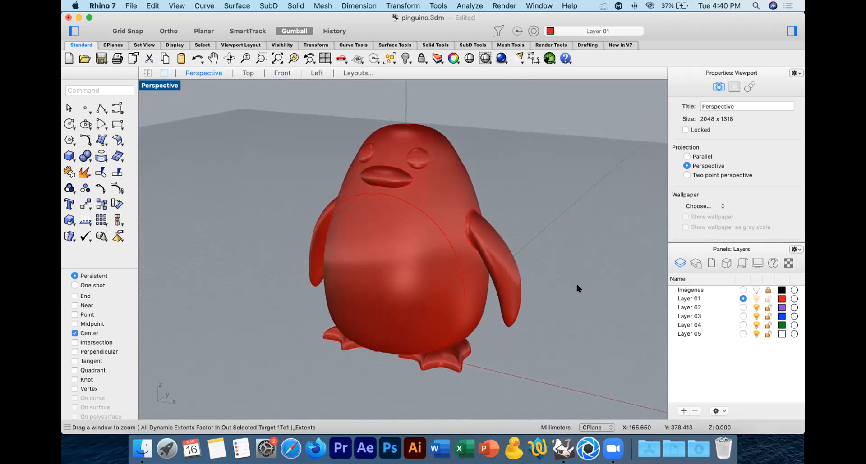
Step: Rename Layer 01 as "cuerpo" and Layer 02 as "barriga"
left_click(504, 255)
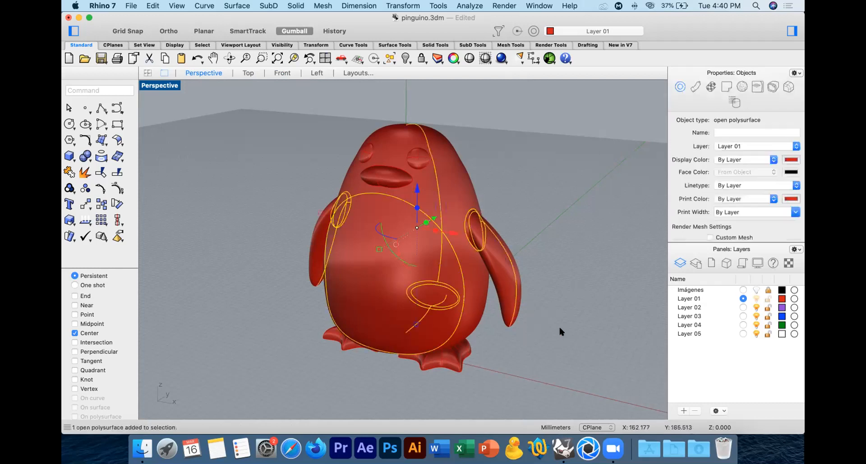
double_click(693, 298)
type("cuerpo")
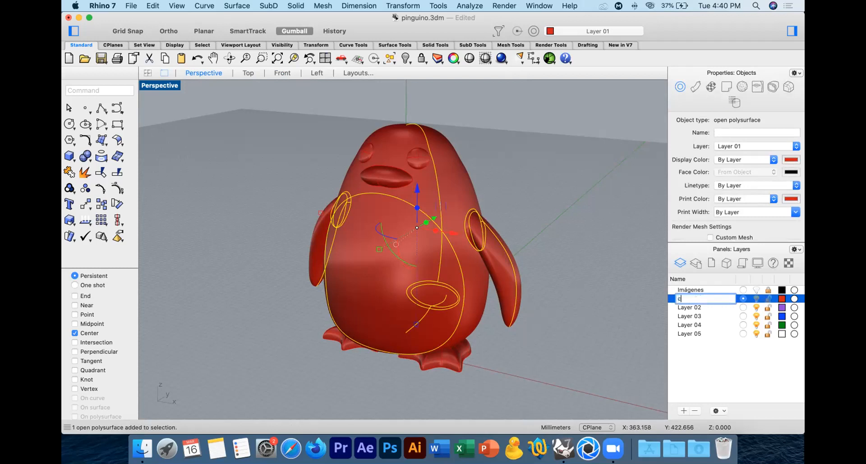
key("Return")
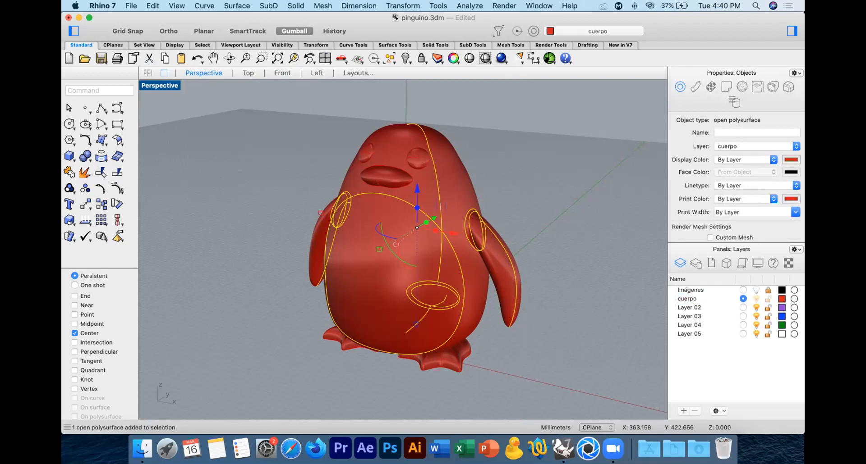
double_click(685, 307)
type("barriga")
key("Return")
Step: Rename Layer 03 as "aletas", in lowercase, and clear the object selection
double_click(689, 316)
type("Aletas")
key("Return")
double_click(681, 315)
left_click(681, 316)
key("BackSpace")
type("a")
key("Return")
left_click(593, 246)
right_click_drag(593, 246, 487, 214)
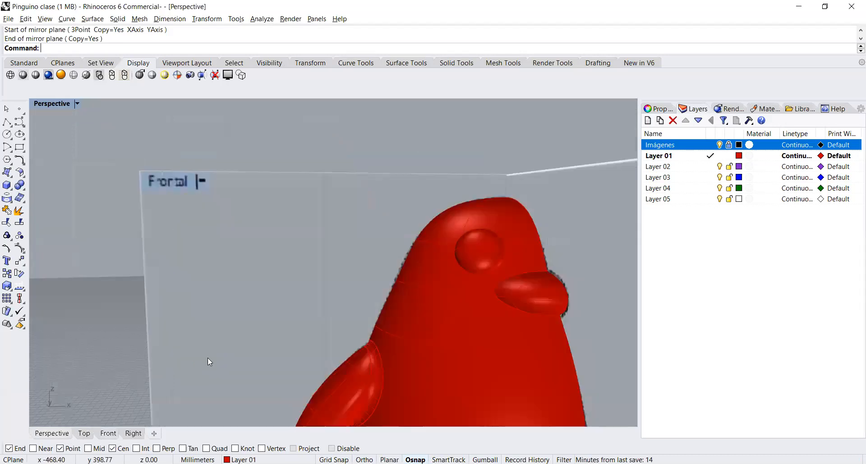
Step: Hide the Imágenes layer in the Pinguino clase model so only the penguin's geometry is shown around the tail
right_click_drag(208, 363, 253, 392)
right_click_drag(249, 308, 304, 352)
scroll(219, 321, "up", 1)
scroll(220, 322, "down", 4)
scroll(220, 321, "down", 4)
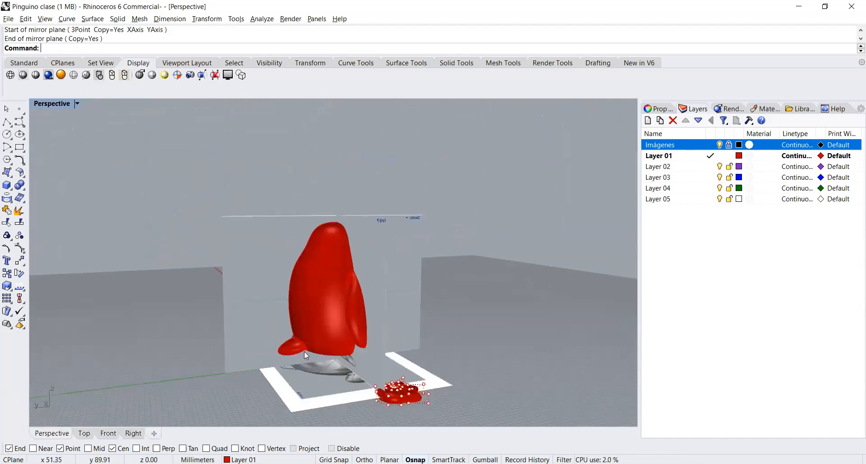
scroll(304, 352, "up", 5)
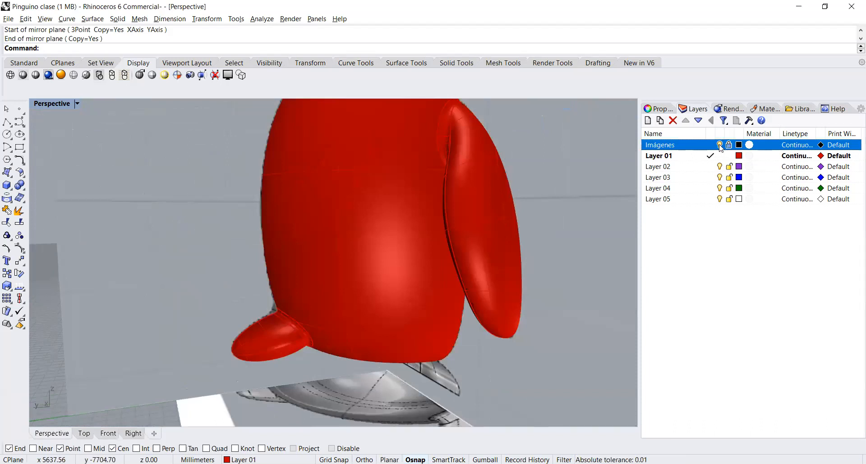
left_click(719, 146)
right_click_drag(324, 313, 396, 284)
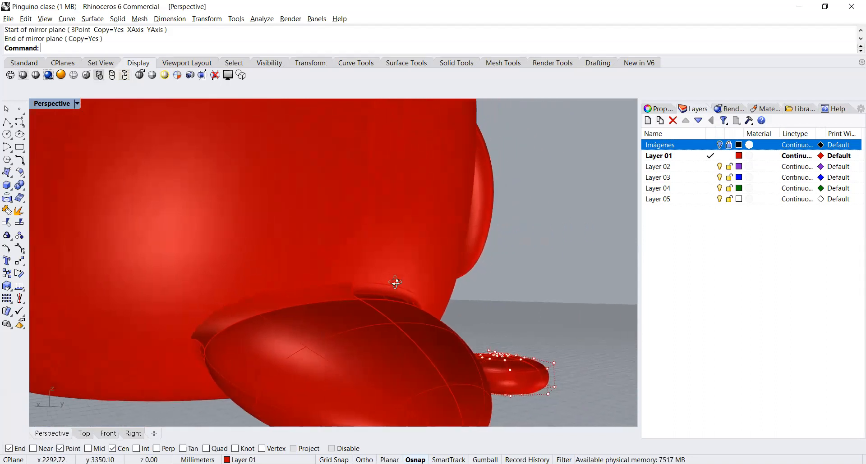
Step: Start a Sweep 2 Rails using the body-side and tail-side closed curves at the tail joint as rails
left_click(335, 299)
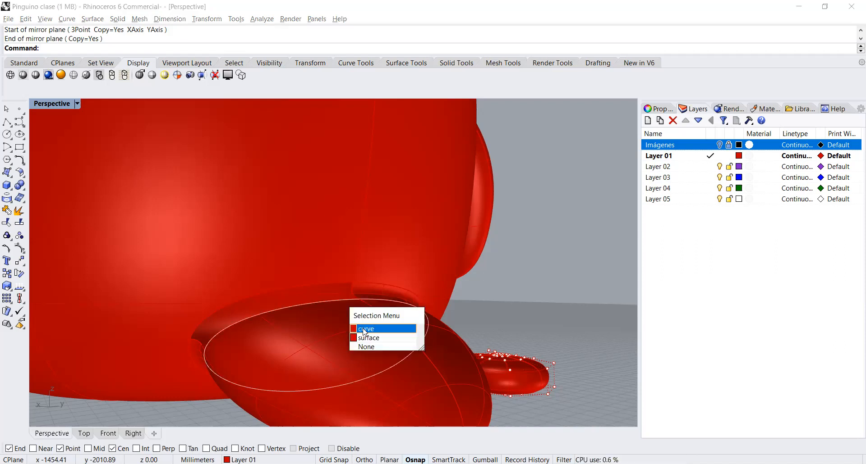
left_click(365, 332)
left_click(323, 282)
left_click(352, 312)
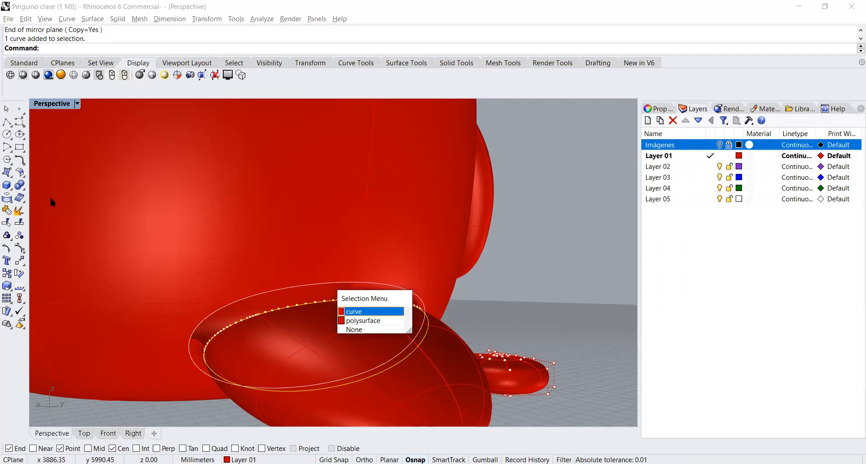
left_click(11, 187)
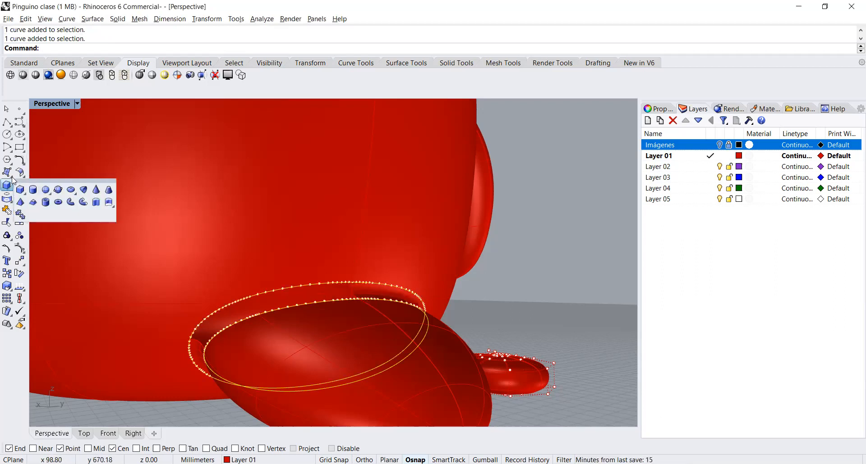
left_click(7, 172)
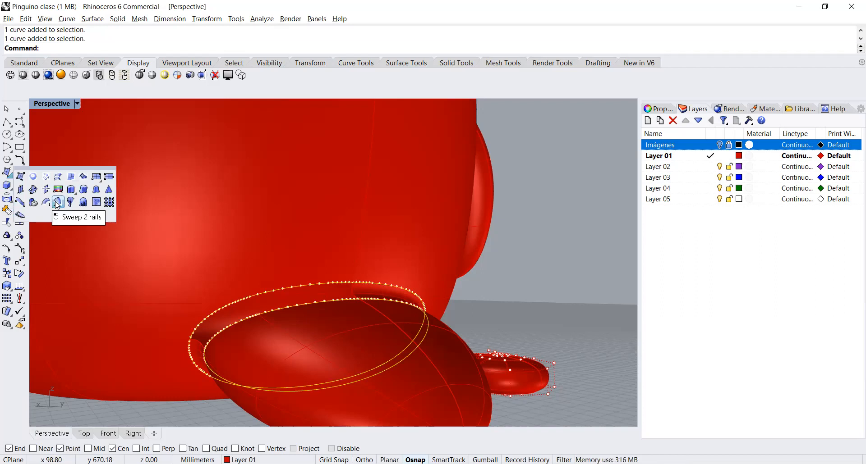
left_click(57, 203)
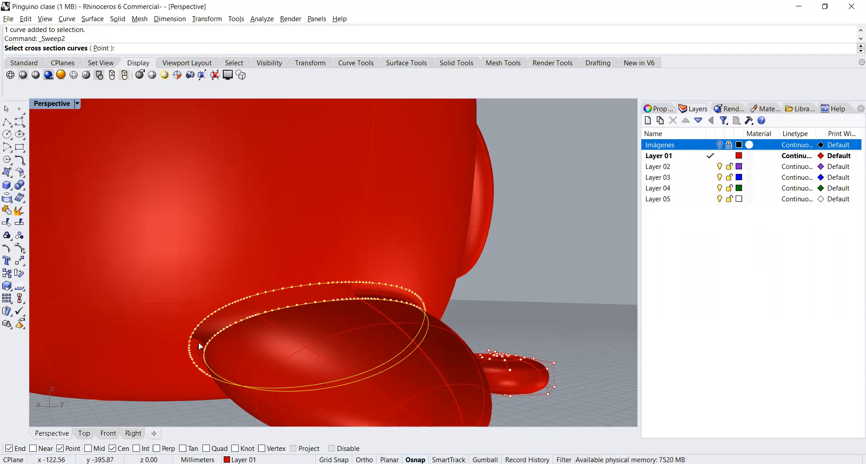
Step: Create the tail-joint sweep from the two short arc curves as cross sections, using the Do not change cross sections option
scroll(200, 344, "up", 3)
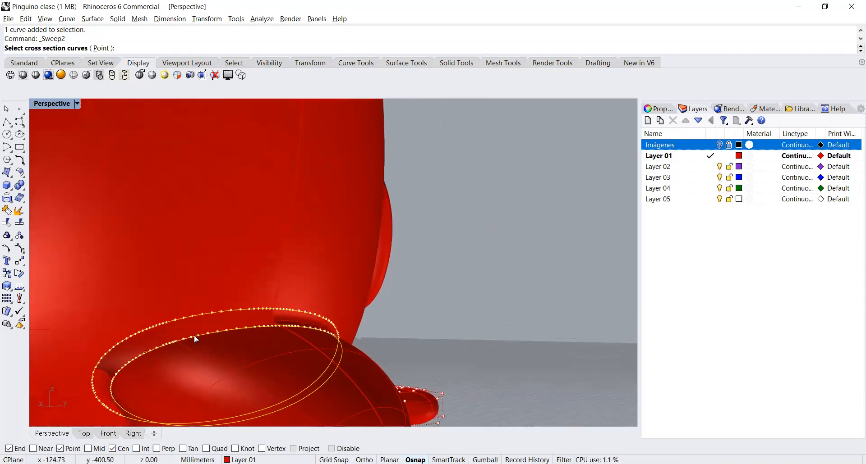
left_click(122, 366)
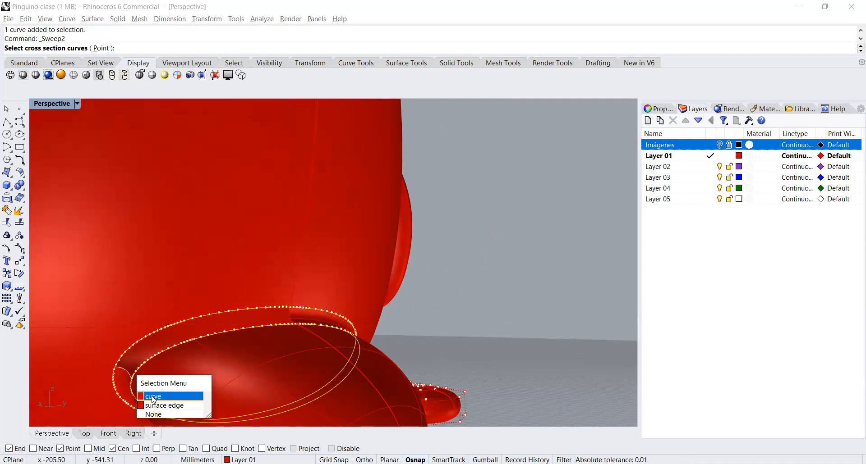
left_click(152, 396)
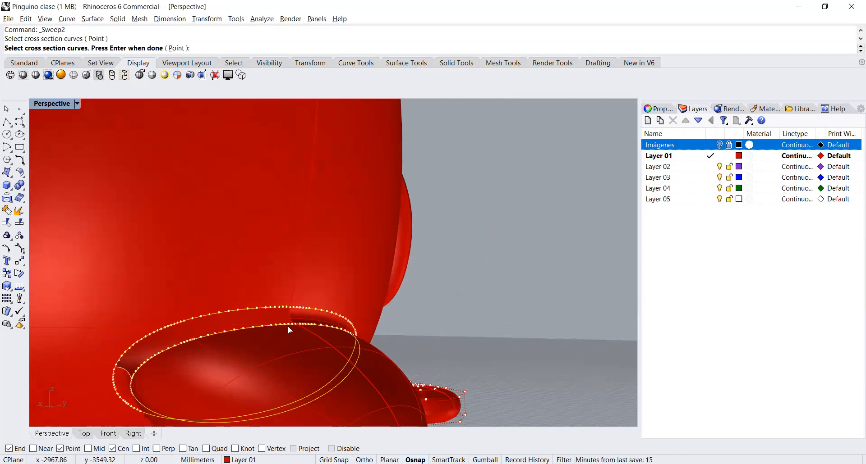
left_click(308, 350)
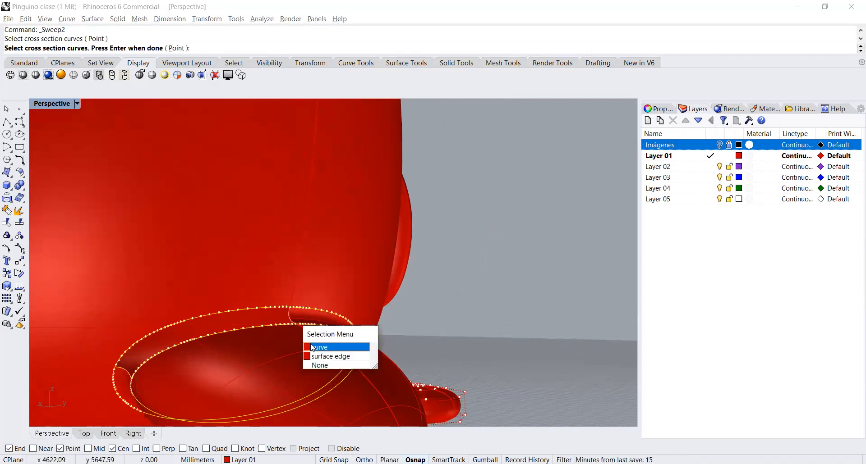
left_click(312, 346)
key("Return")
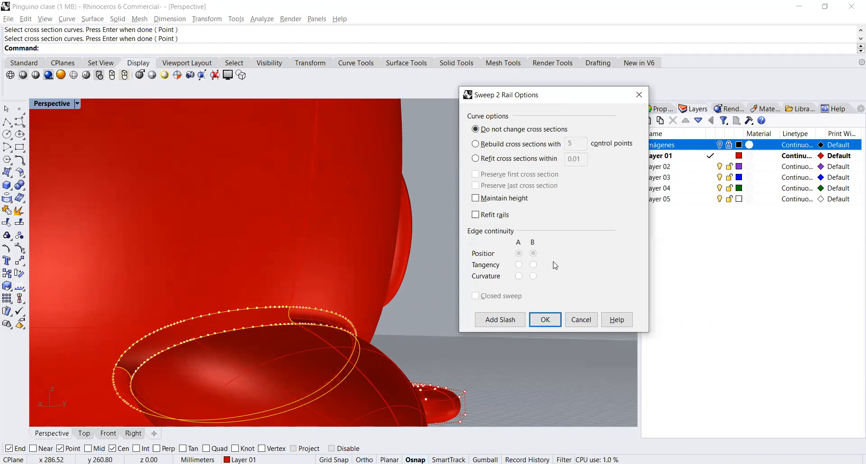
left_click(545, 320)
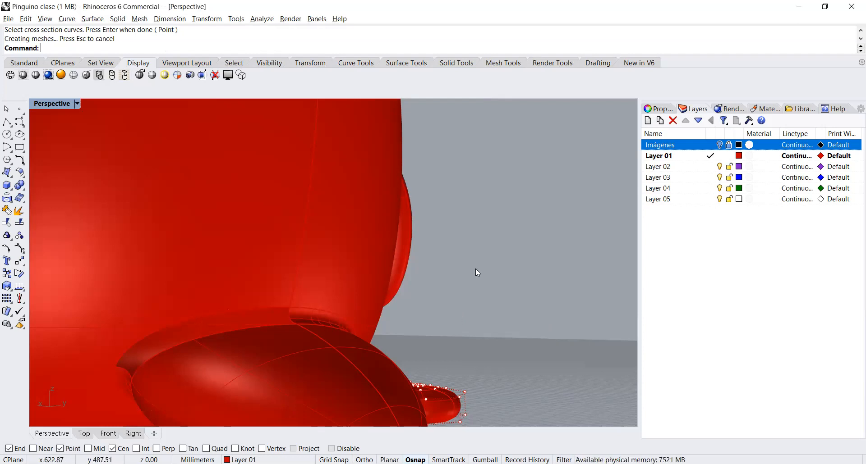
Step: Delete both overlapping sweep surfaces at the joint between the body and the tail
left_click(306, 314)
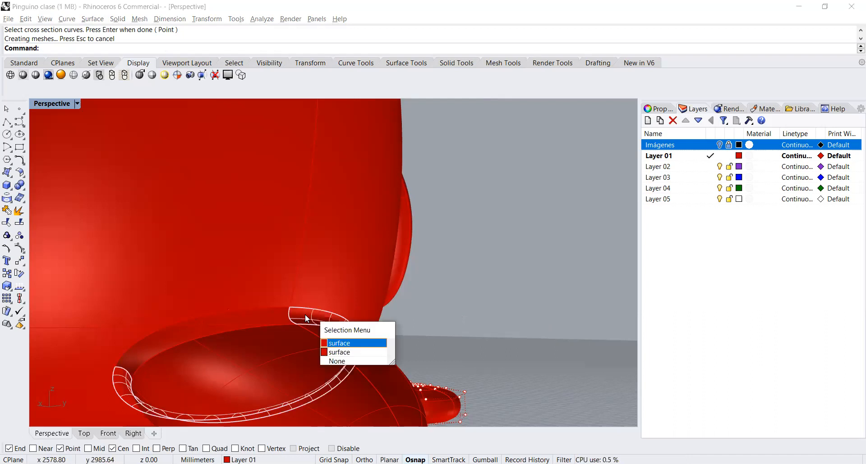
left_click(349, 343)
key("Delete")
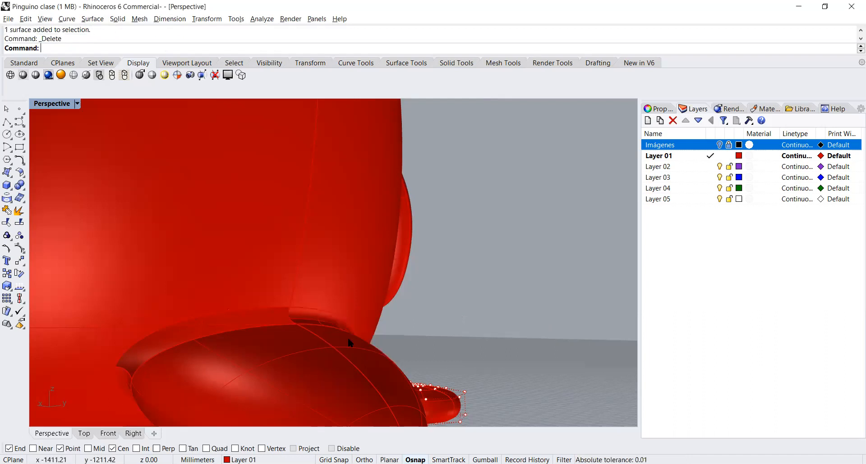
left_click(311, 319)
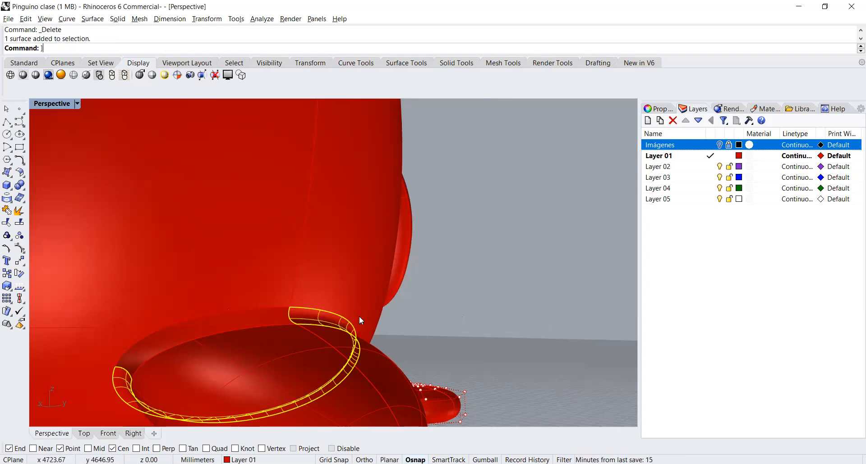
left_click(479, 303)
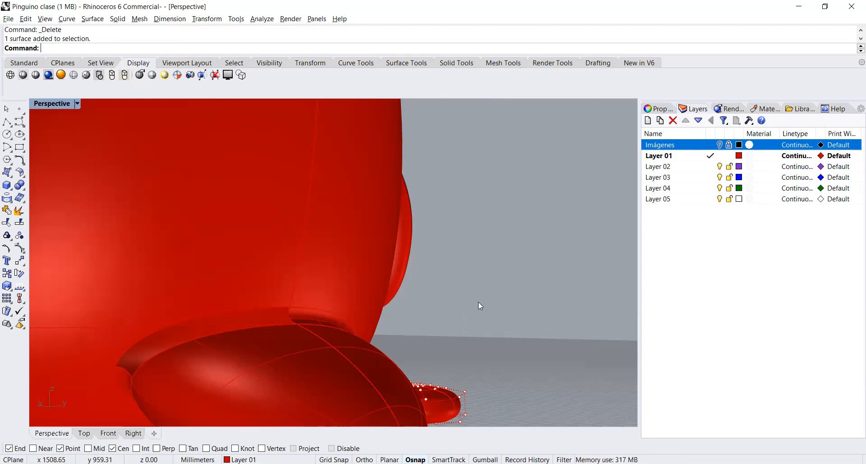
left_click(310, 318)
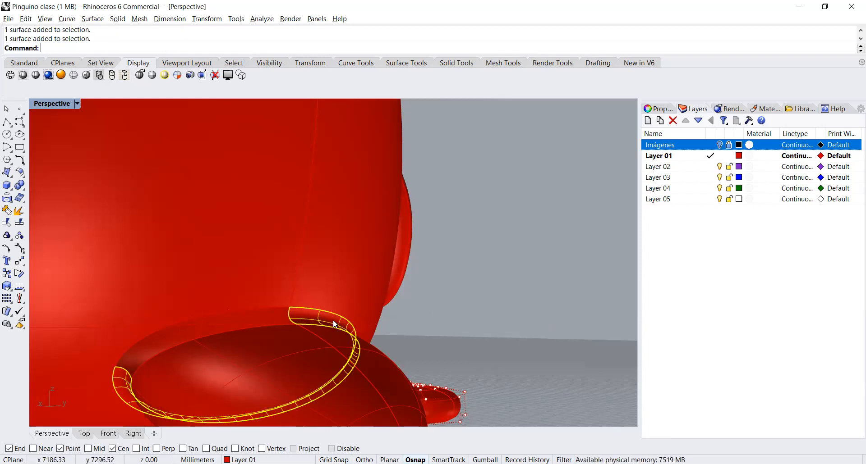
key("Delete")
Step: Restart Sweep2 at the tail joint, choosing the body-side curve as first rail and the tail-side curve as second rail
scroll(333, 320, "down", 6)
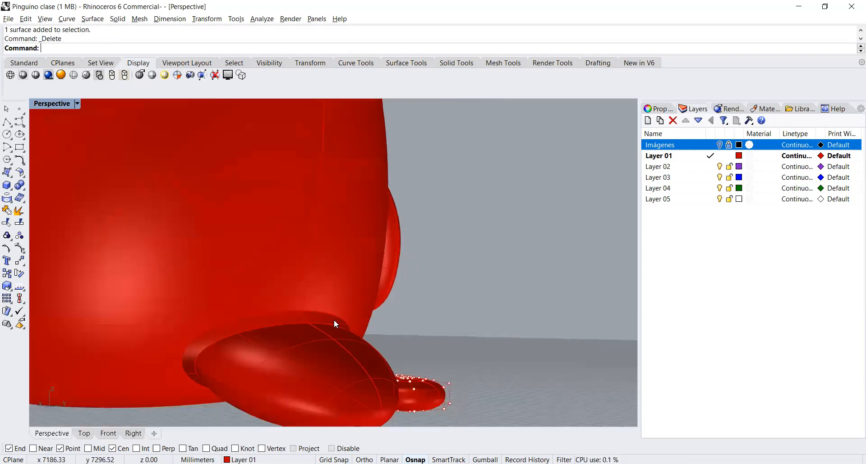
right_click_drag(193, 312, 466, 346, "shift")
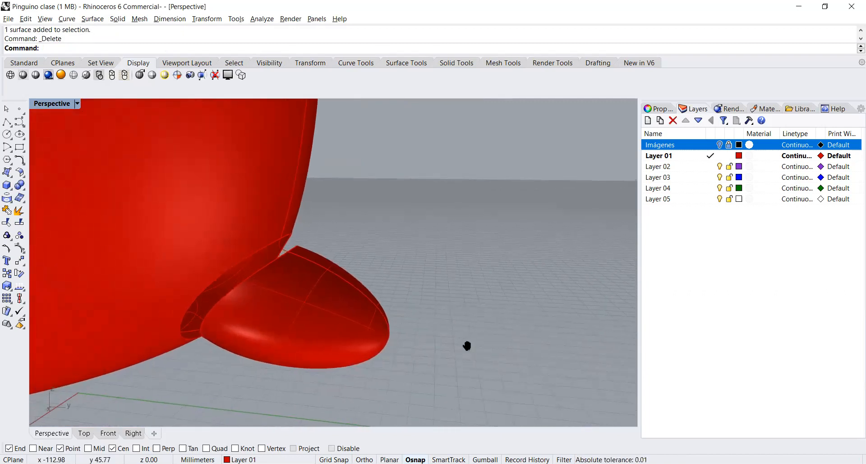
scroll(345, 307, "up", 2)
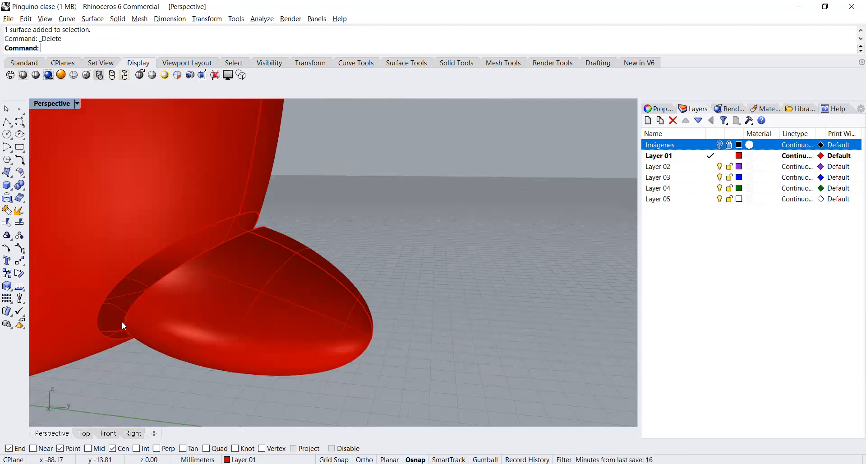
type("Sweep1")
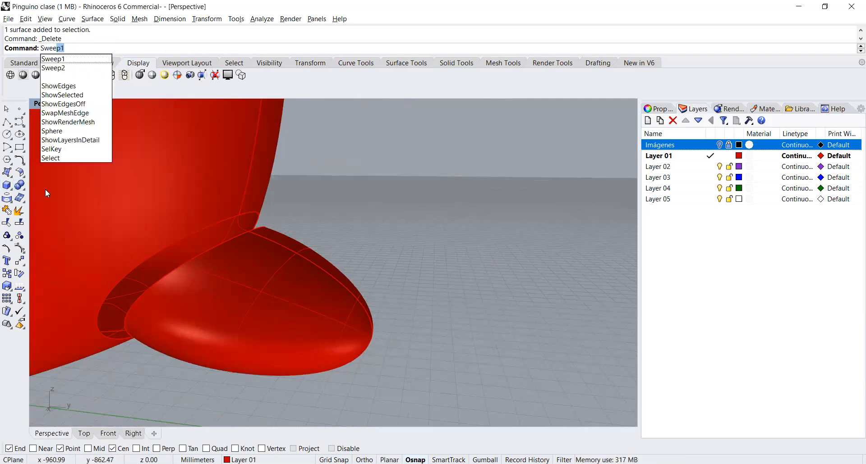
key("Down")
key("Down")
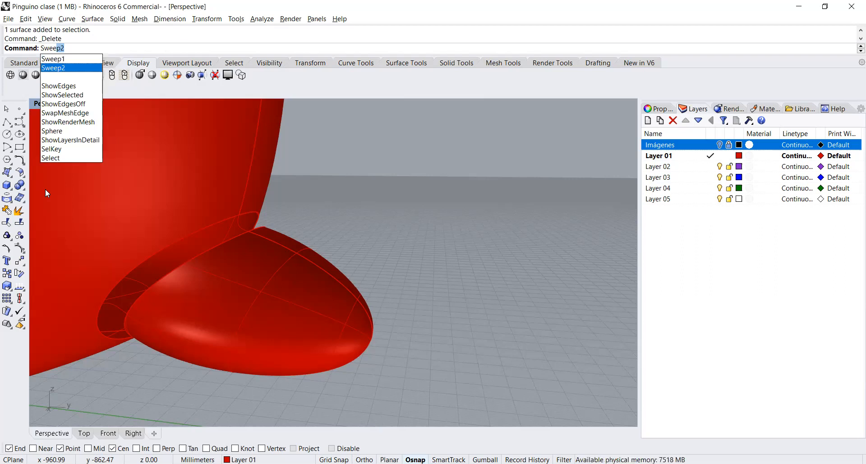
key("Return")
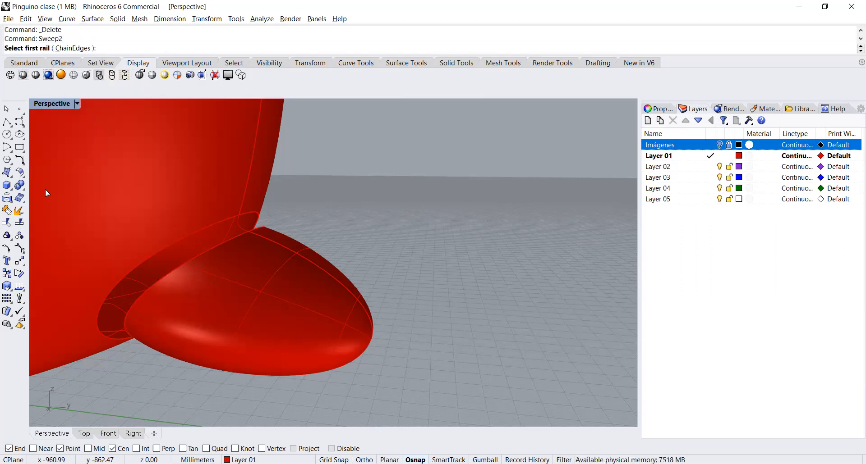
left_click(160, 248)
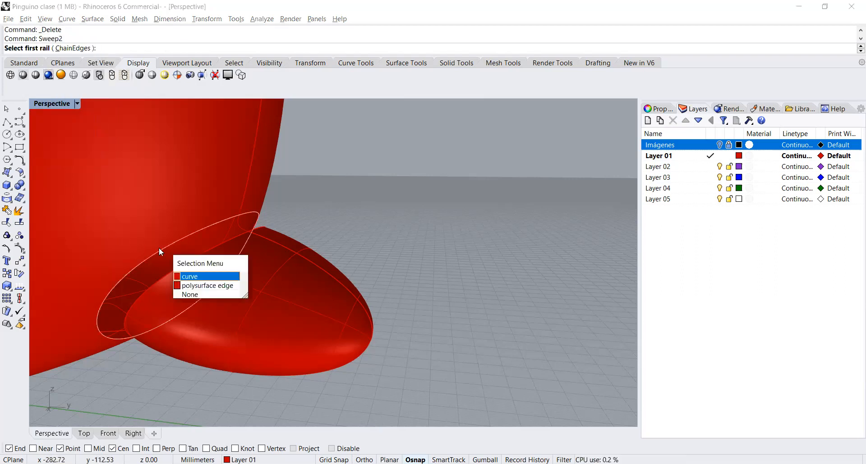
left_click(191, 277)
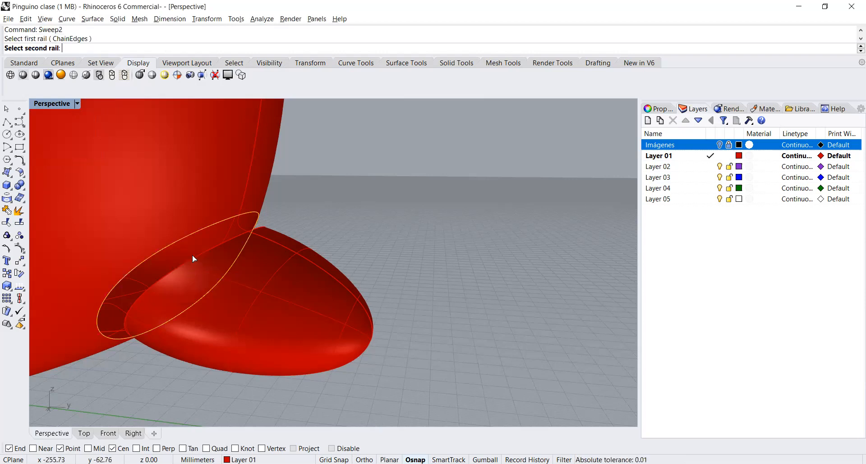
left_click(192, 254)
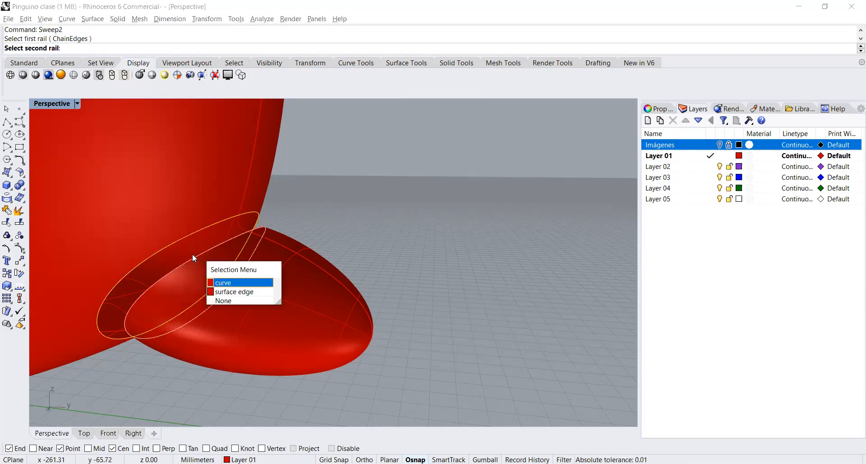
left_click(223, 284)
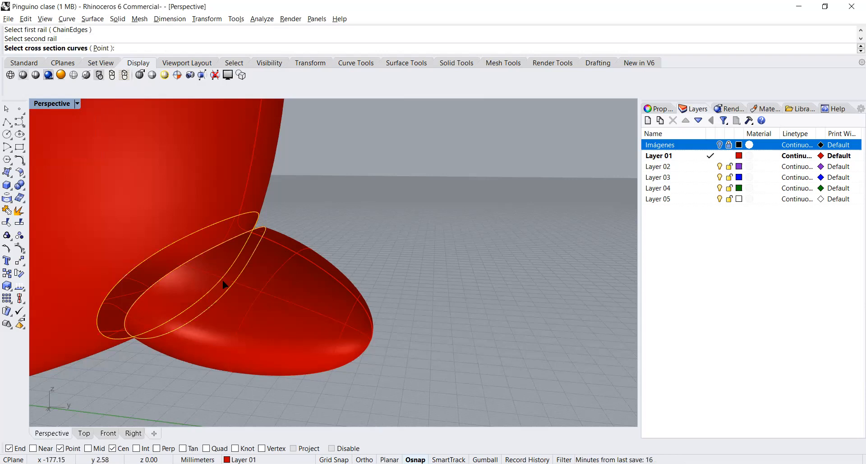
left_click(240, 225)
right_click_drag(102, 328, 151, 374)
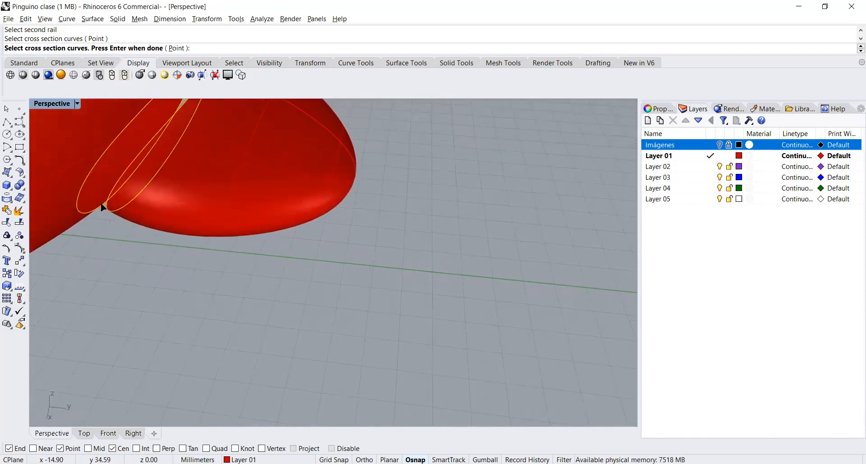
left_click(96, 192)
right_click_drag(222, 265, 164, 171)
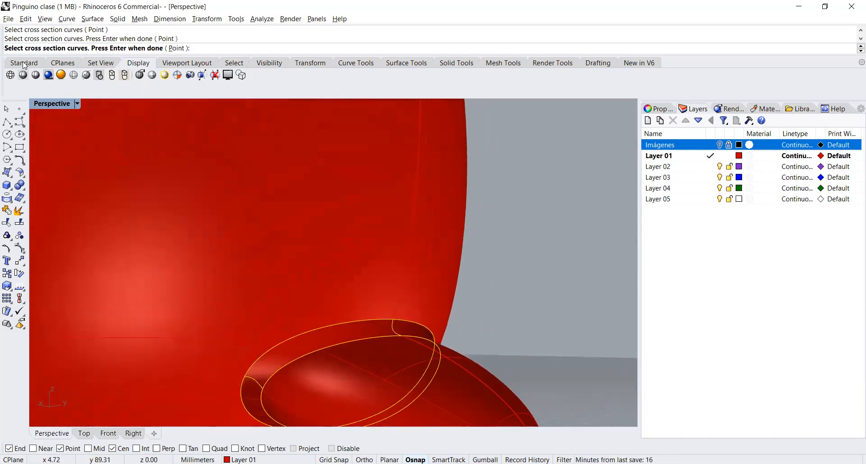
left_click(23, 62)
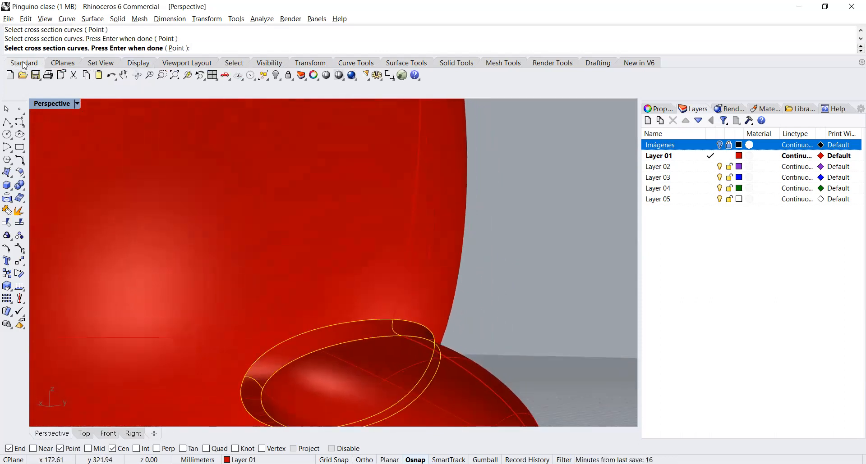
left_click(187, 74)
right_click_drag(318, 312, 304, 350)
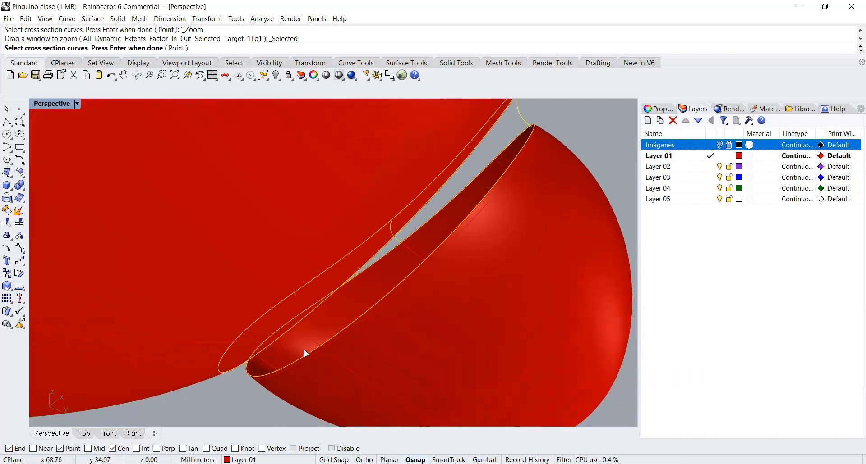
right_click_drag(312, 342, 330, 348)
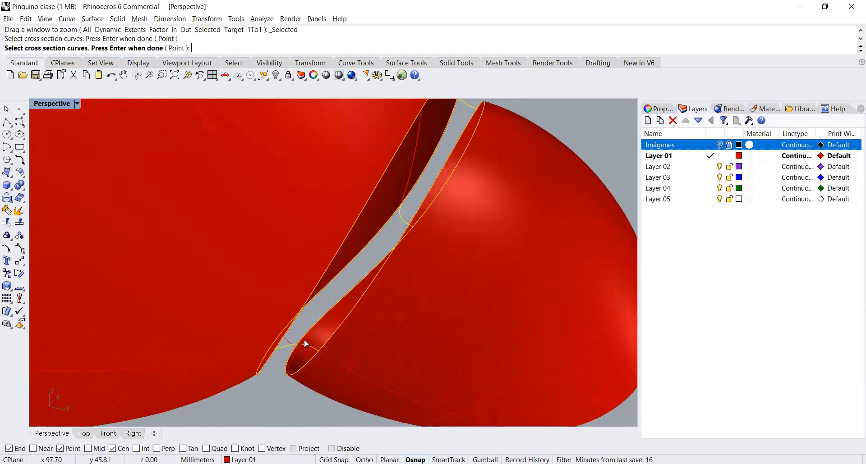
left_click(287, 341)
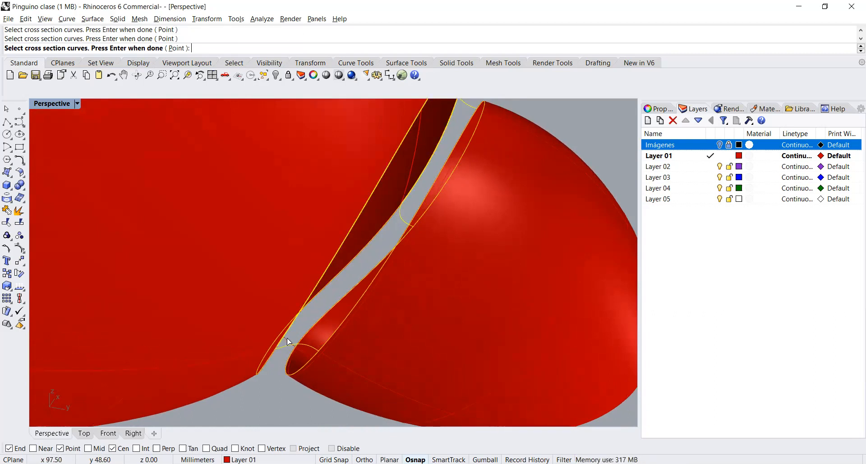
right_click_drag(355, 326, 316, 348)
key("Escape")
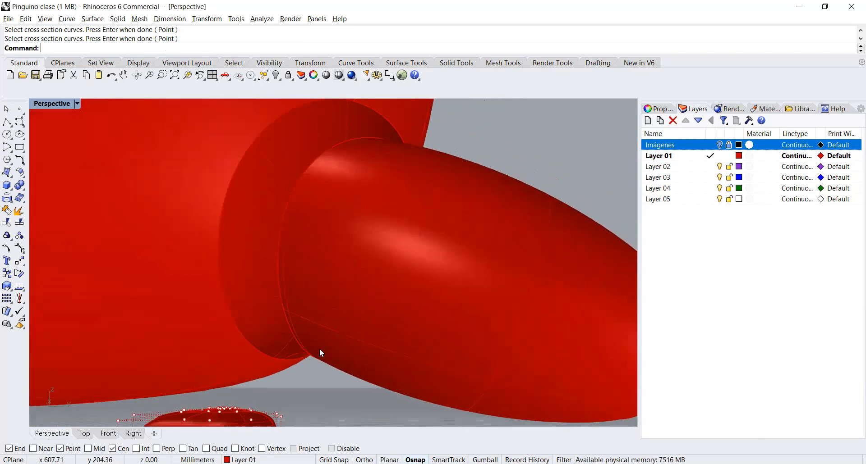
Step: Start Sweep2 again with the body-side closed curve as first rail and the tail-side closed curve as second rail
mouse_move(350, 323)
right_mouse_down()
mouse_move(349, 334)
mouse_move(352, 324)
right_mouse_up()
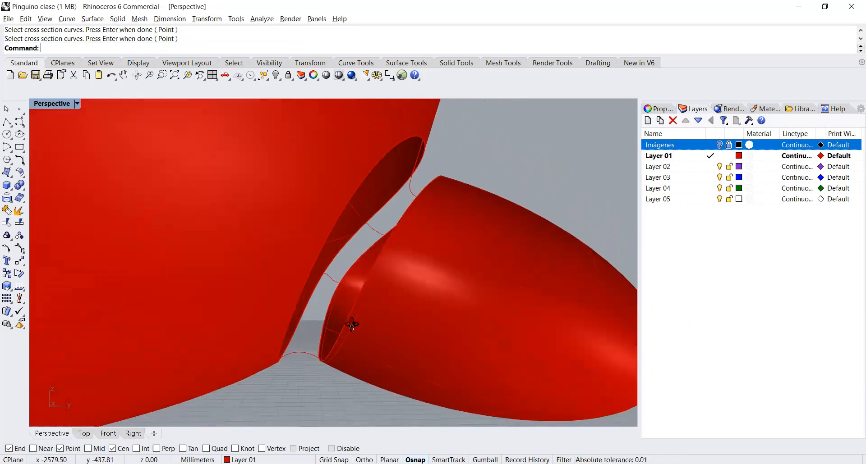
right_click(339, 262)
scroll(339, 261, "down", 2)
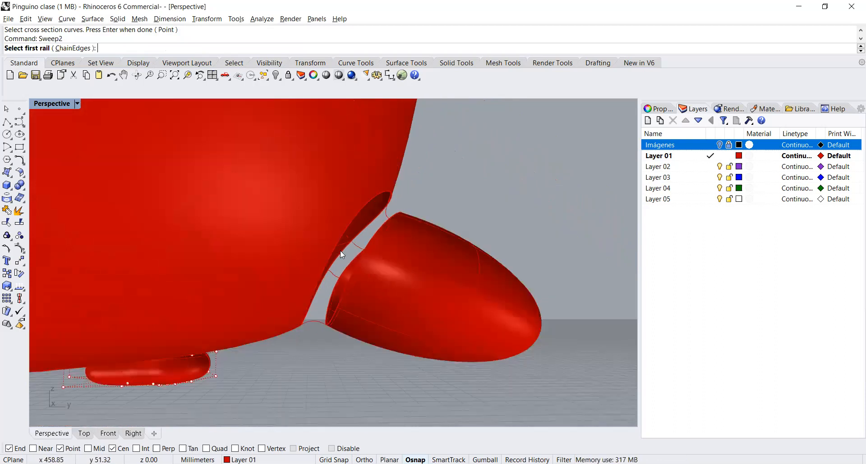
left_click(340, 251)
left_click(371, 277)
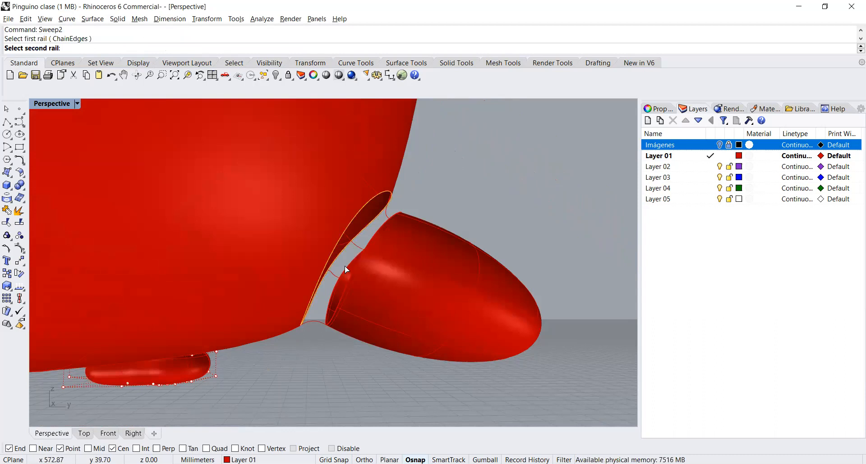
left_click(359, 271)
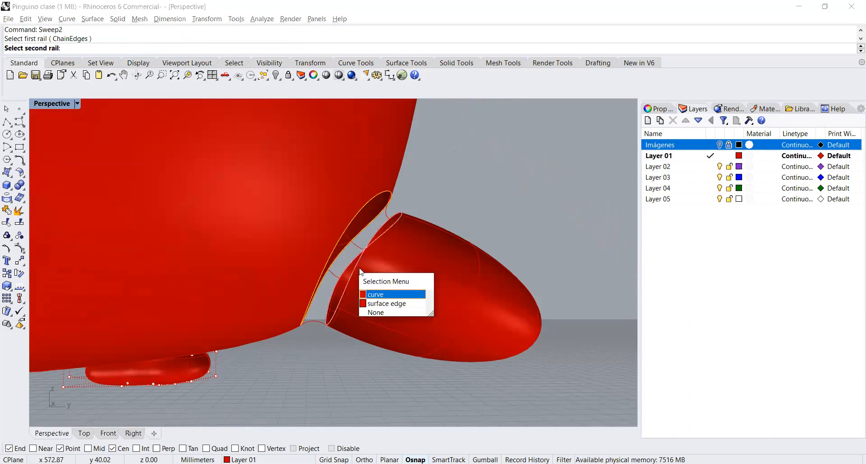
left_click(386, 216)
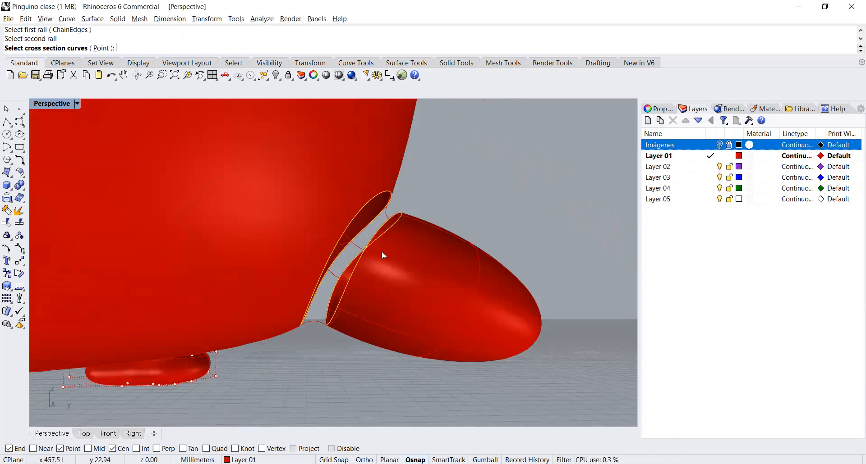
Step: Try the tail-joint sweep with the short arcs bridging the gap as cross sections, rebuilt with 5 control points
left_click(332, 274)
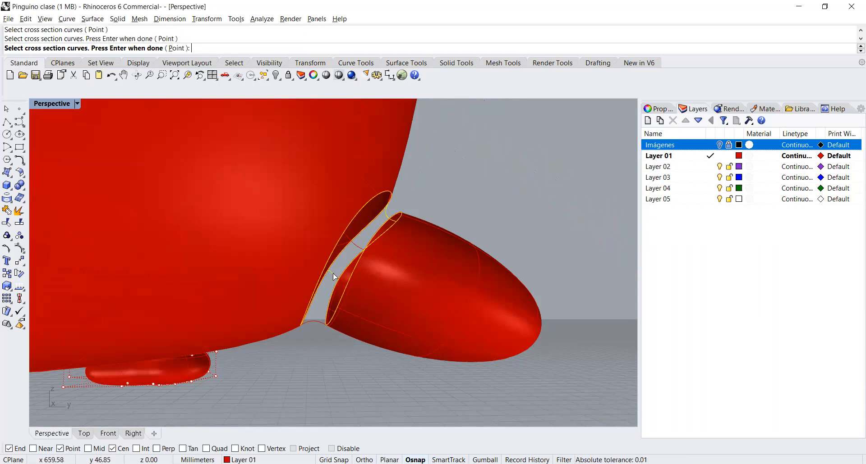
left_click(313, 322)
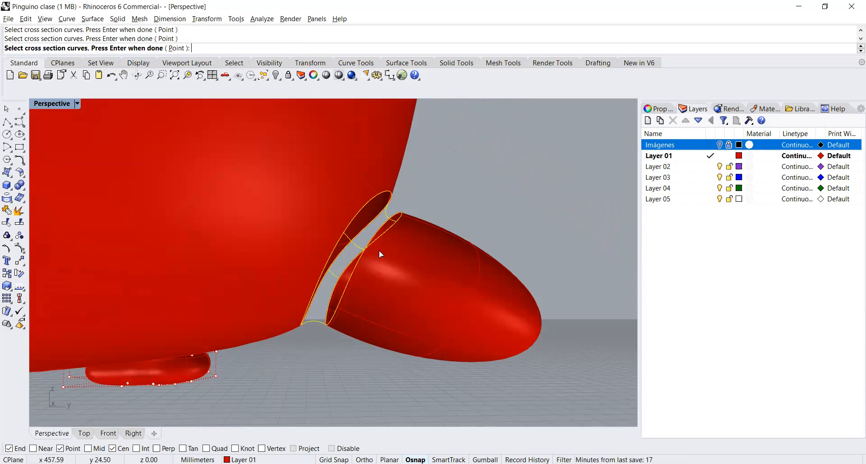
key("Return")
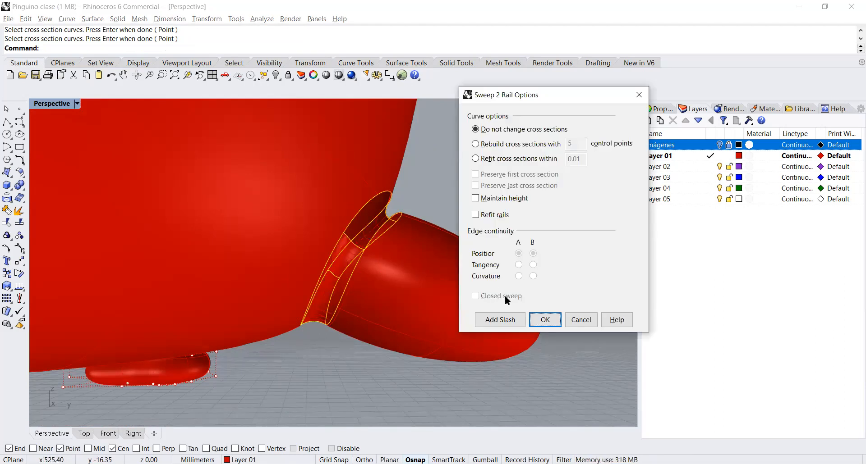
left_click(501, 145)
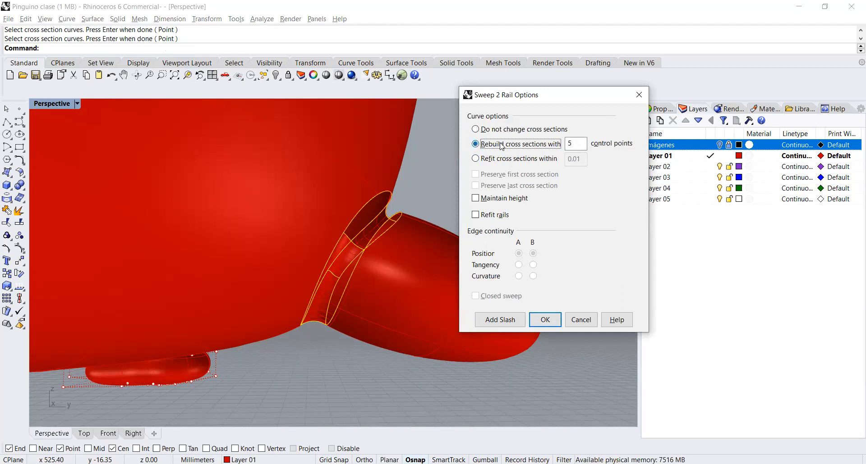
left_click(580, 321)
Step: Delete the closed curve lying on the tail's open edge at the joint, leaving the tail surface in place
right_click_drag(447, 222, 362, 239)
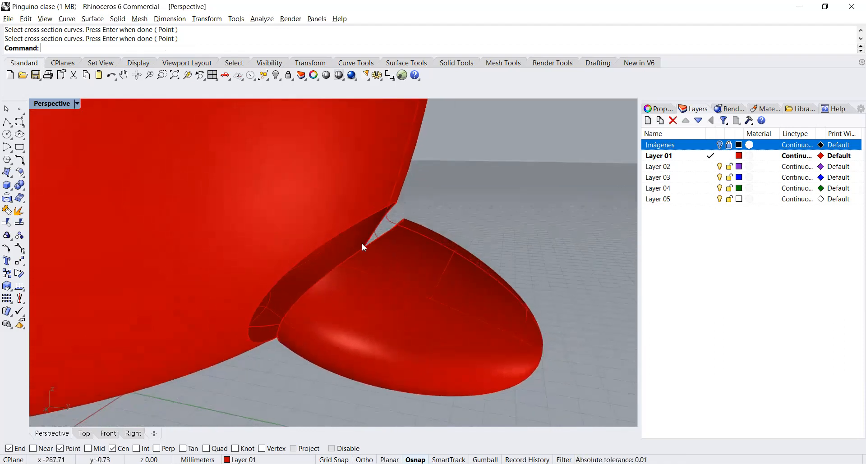
left_click(370, 241)
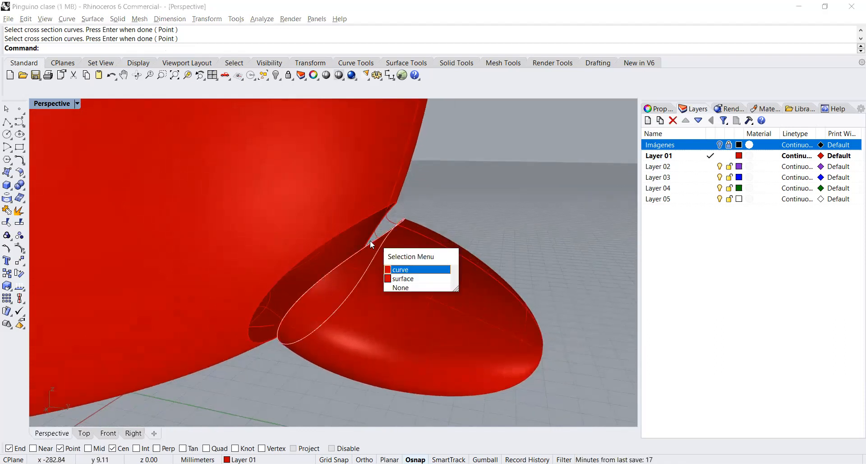
left_click(408, 271)
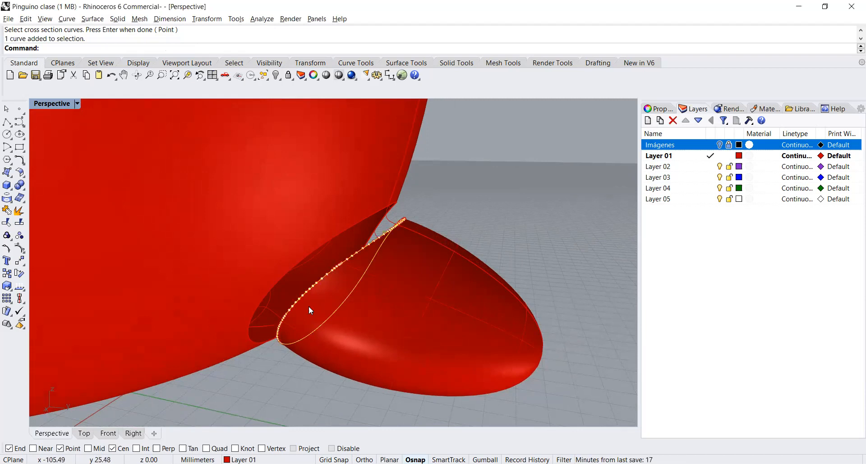
right_click_drag(395, 280, 424, 270)
key("Delete")
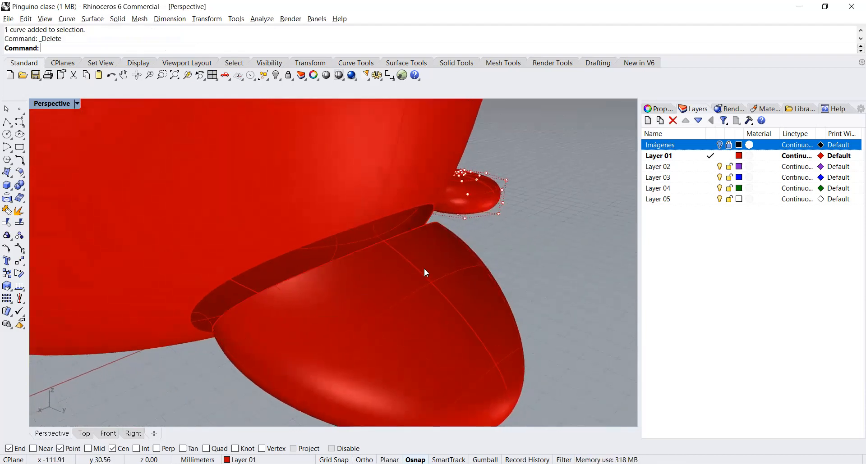
Step: Delete the closed curve around the body's opening at the tail joint, keeping the body polysurface
left_click(352, 223)
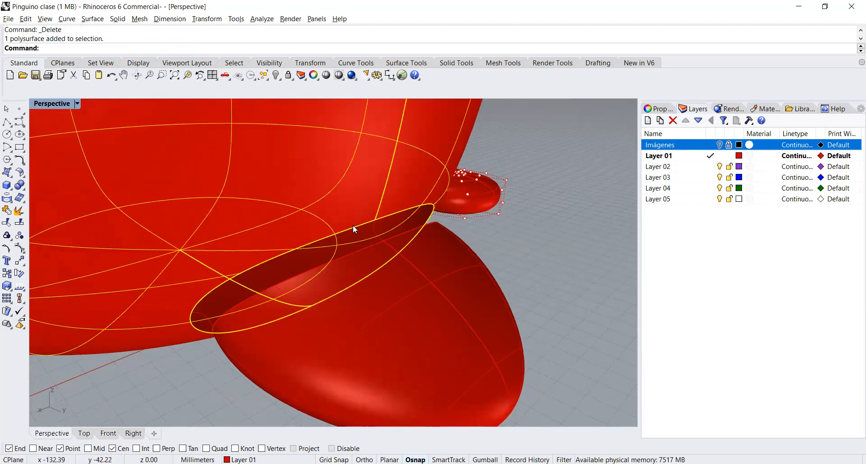
left_click(396, 234)
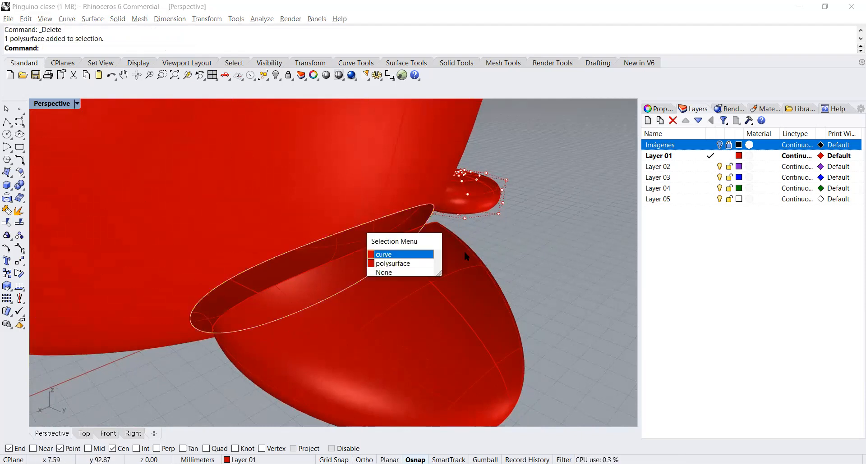
left_click(418, 255)
key("Delete")
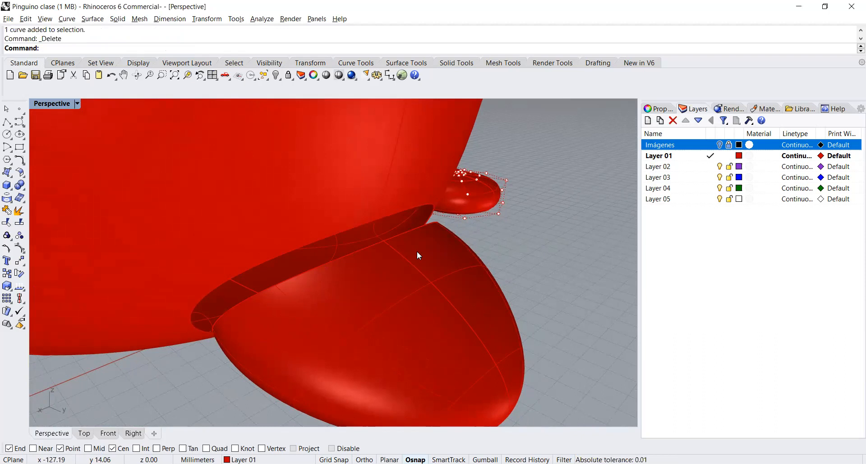
Step: Try a Blend Surface with Curvature continuity between two edge segments of the body's opening at the tail joint
left_click(20, 174)
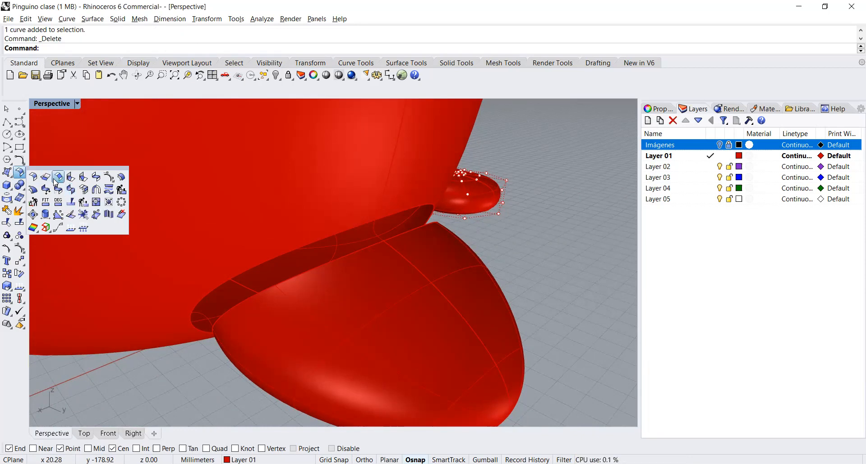
left_click(96, 177)
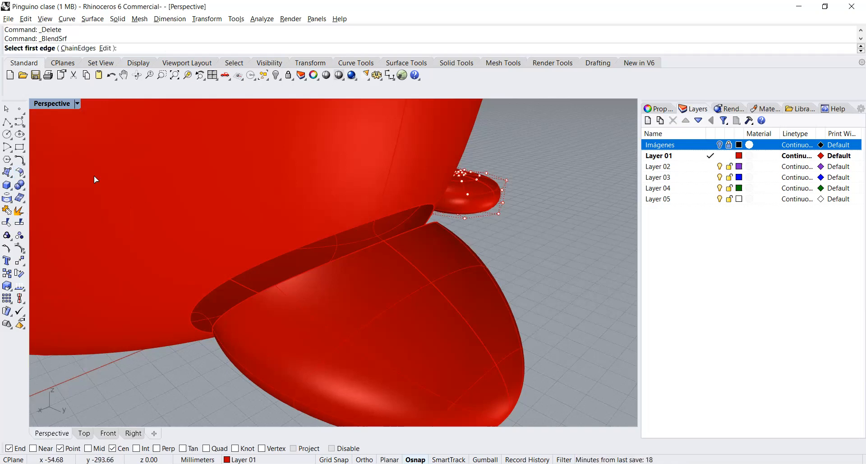
left_click(274, 256)
left_click(391, 213)
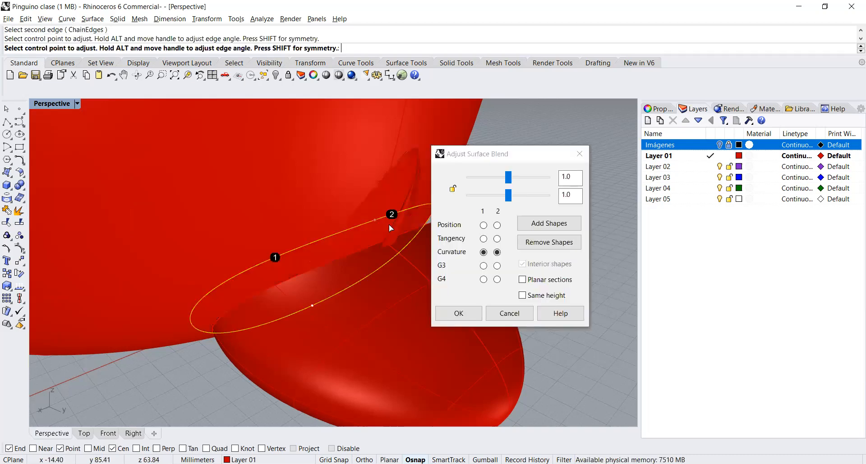
key("Return")
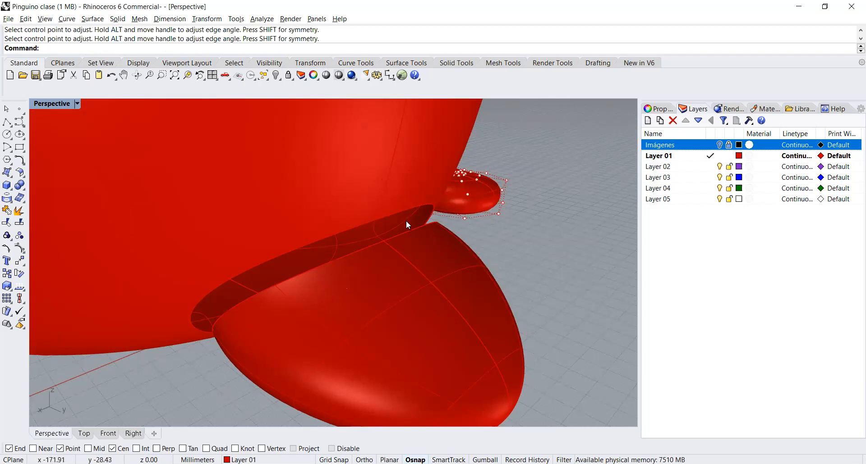
Step: Duplicate the upper edge of the body's opening at the tail joint as a curve on the current layer using DupEdge
right_click_drag(388, 222, 348, 240)
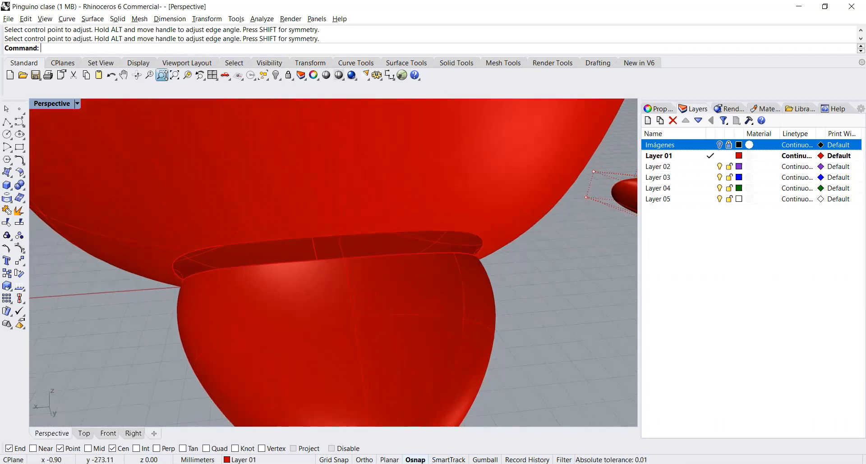
left_click(161, 75)
left_click_drag(331, 239, 348, 226)
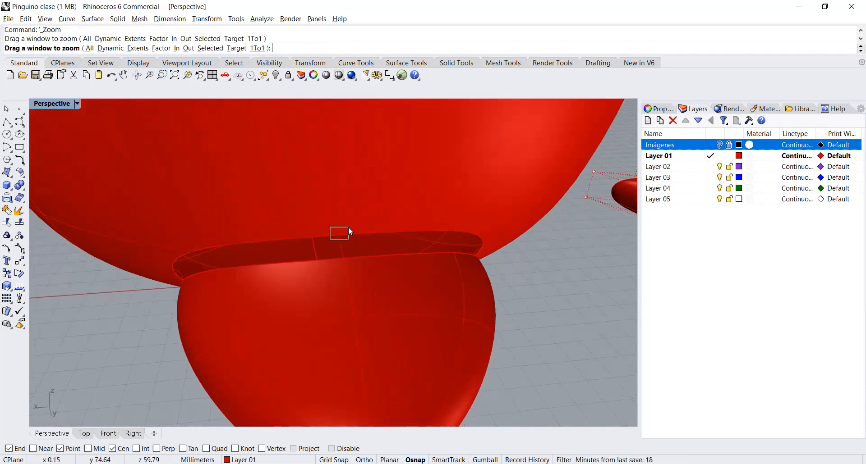
right_click_drag(383, 301, 421, 307)
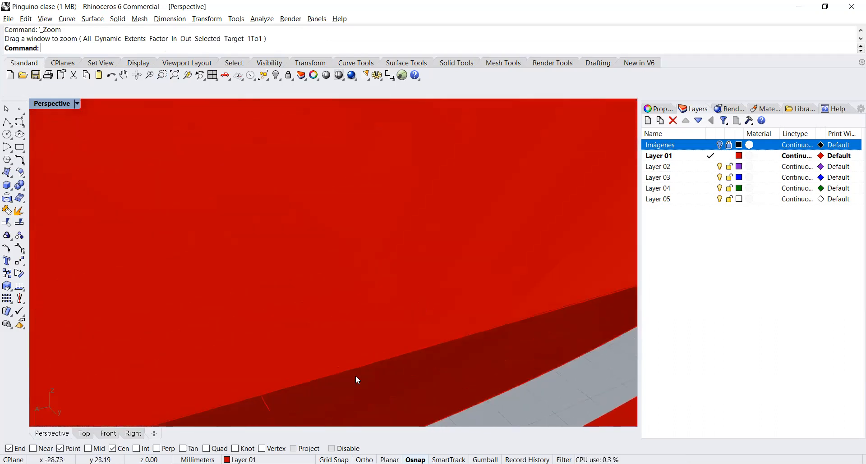
left_click(307, 380)
key("Escape")
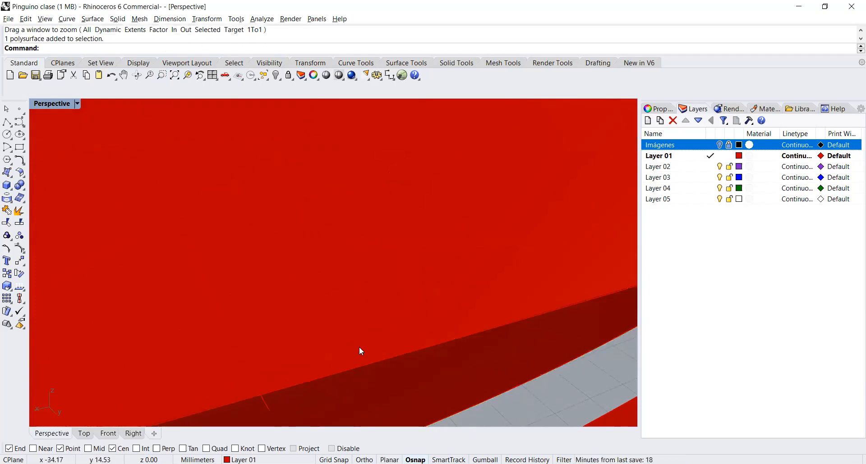
left_click(7, 198)
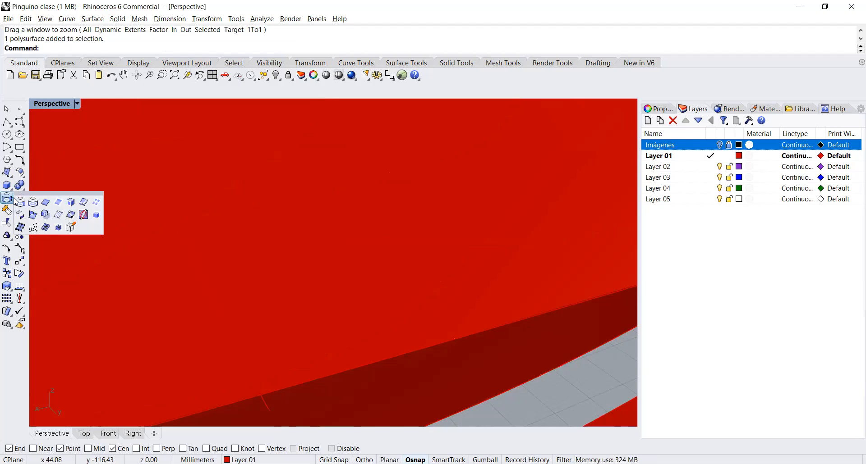
left_click(47, 202)
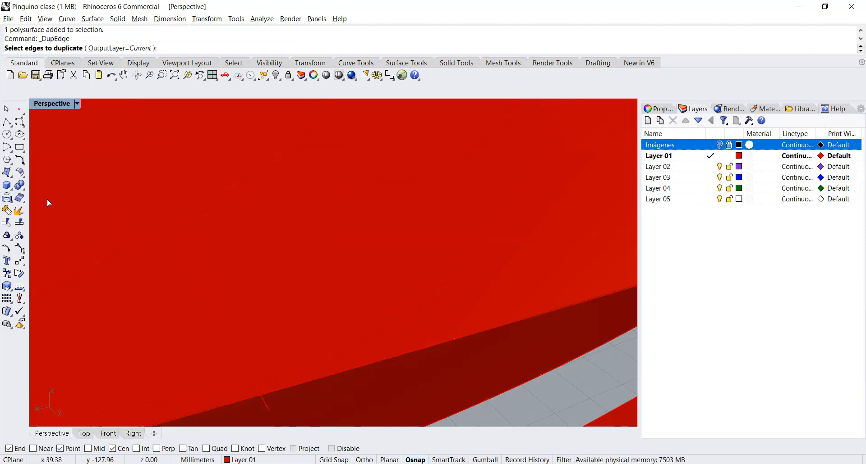
left_click(279, 388)
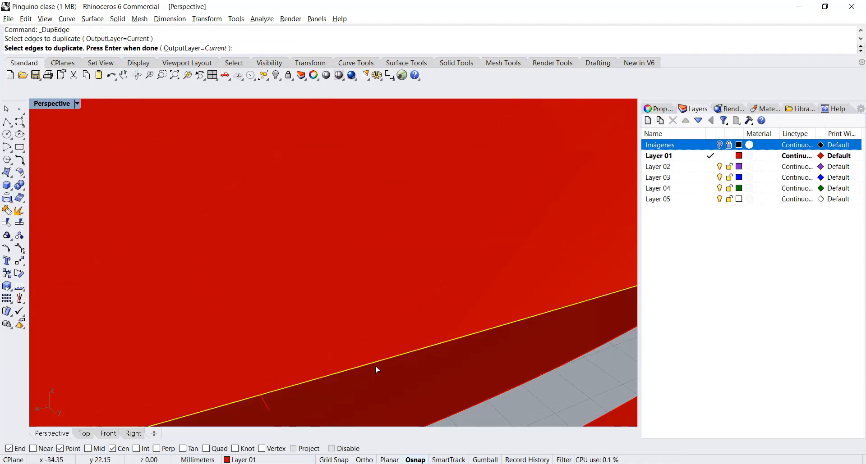
key("Return")
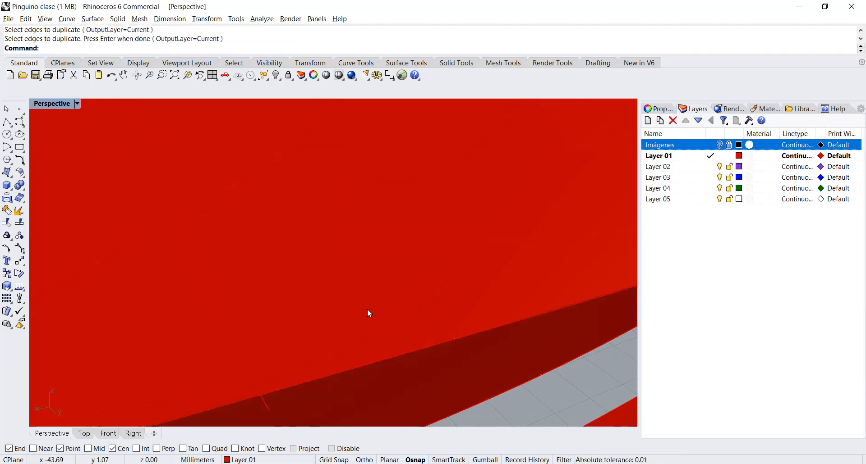
Step: Examine the tail surface and the body's opening at the joint from several angles, selecting each to show its edges
scroll(336, 231, "up", 3)
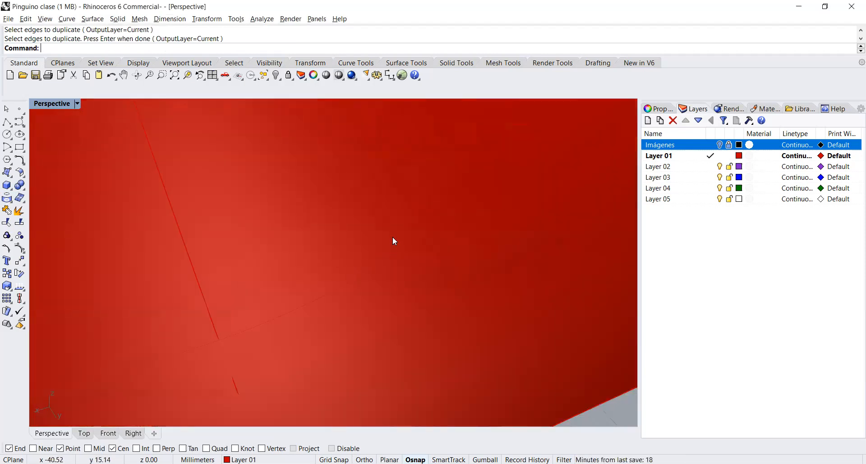
left_click(149, 75)
left_click_drag(278, 221, 354, 350)
right_click_drag(325, 263, 366, 332)
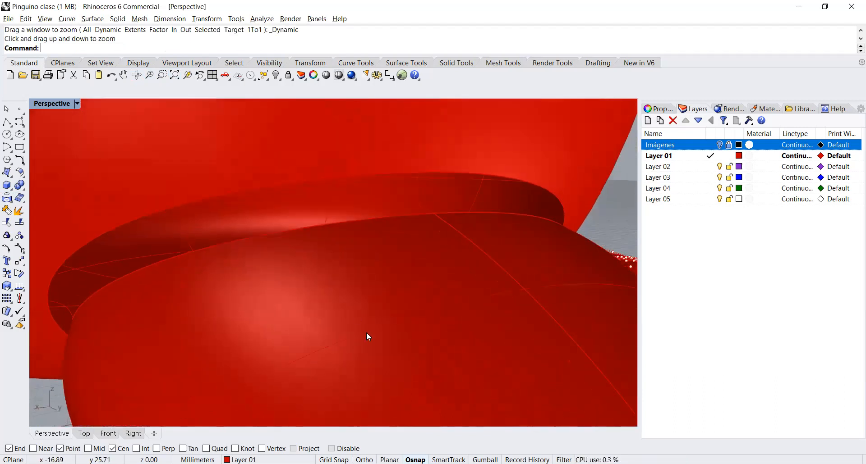
left_click(366, 332)
left_click(187, 75)
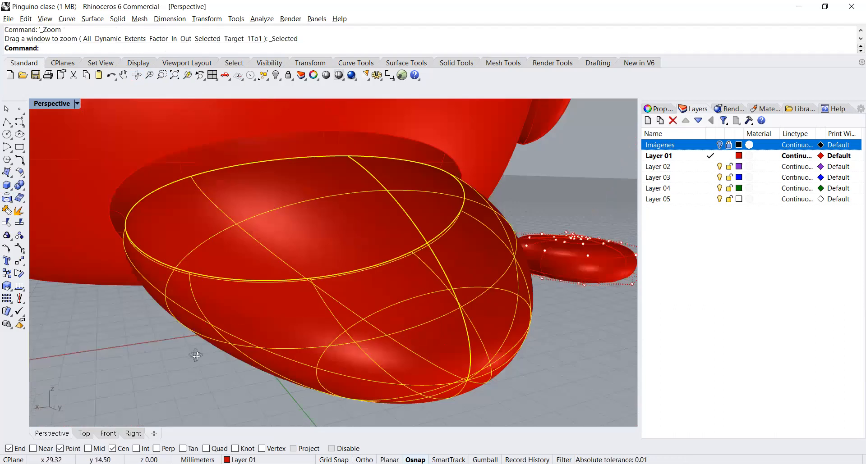
right_click_drag(233, 357, 180, 392)
scroll(180, 388, "up", 5)
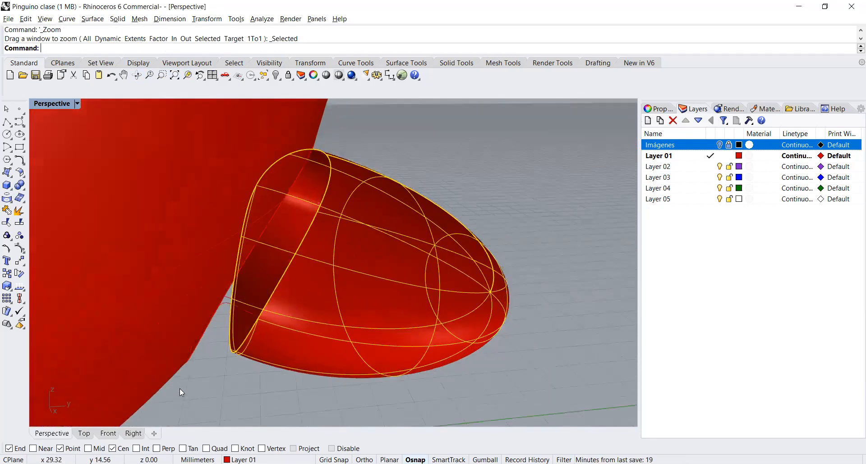
left_click(179, 388)
right_click_drag(285, 388, 238, 386)
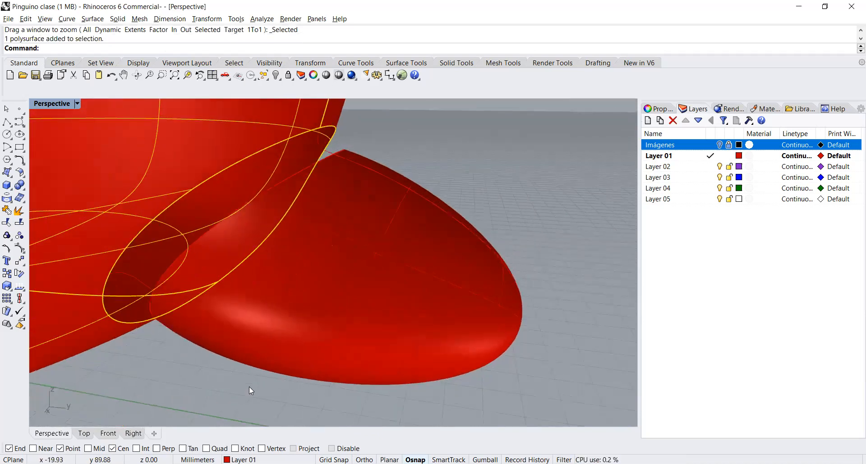
left_click(122, 375)
Step: Start a Blend Surface with ChainEdges, picking both segments of the body's opening as the first edge with Tangency chain continuity
left_click(22, 171)
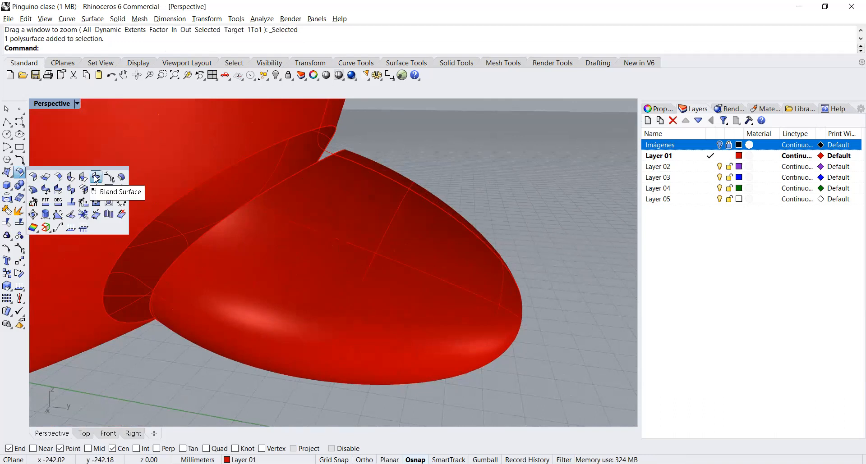
left_click(96, 177)
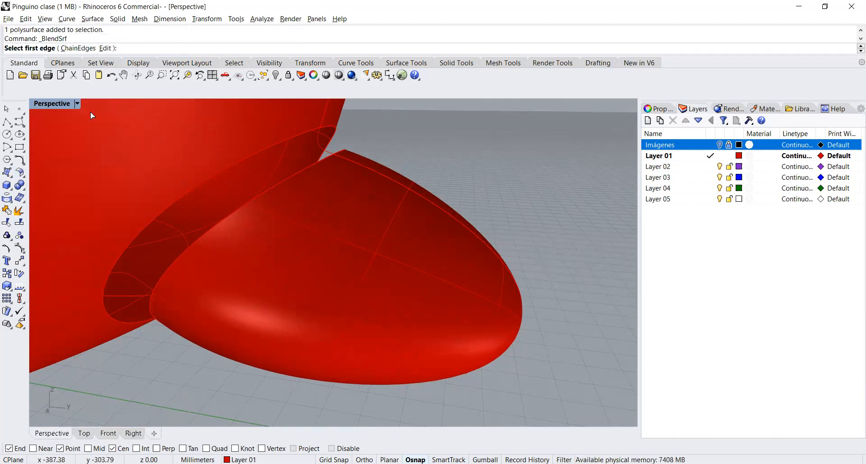
left_click(79, 48)
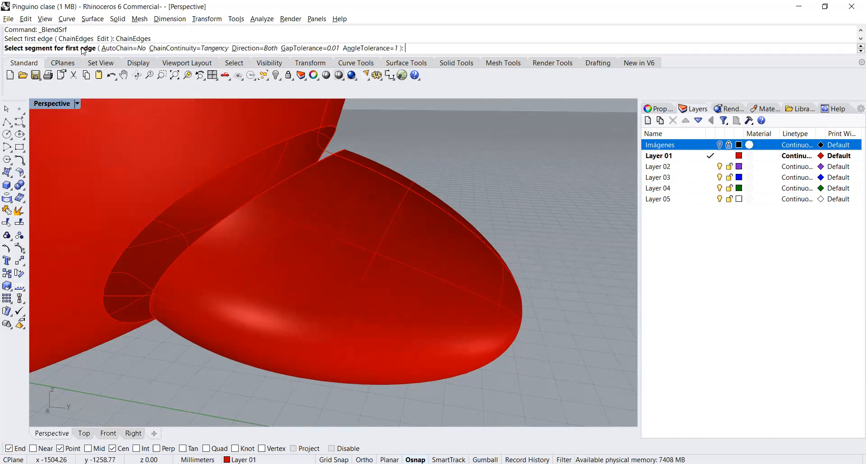
left_click(201, 182)
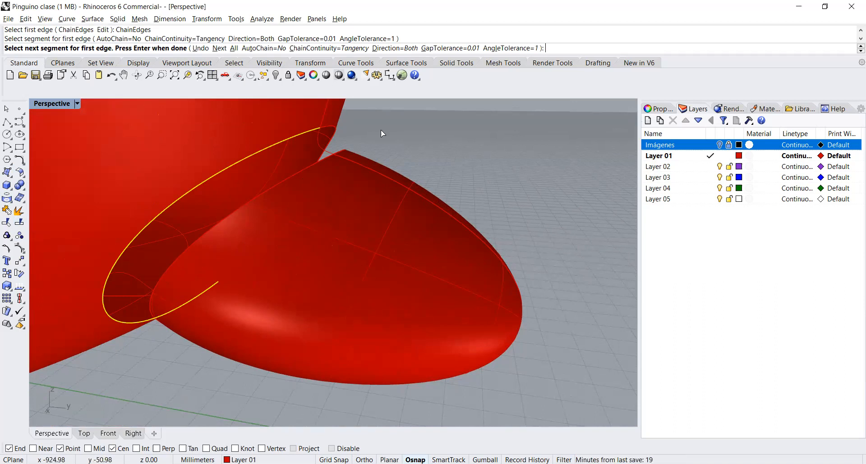
left_click(330, 48)
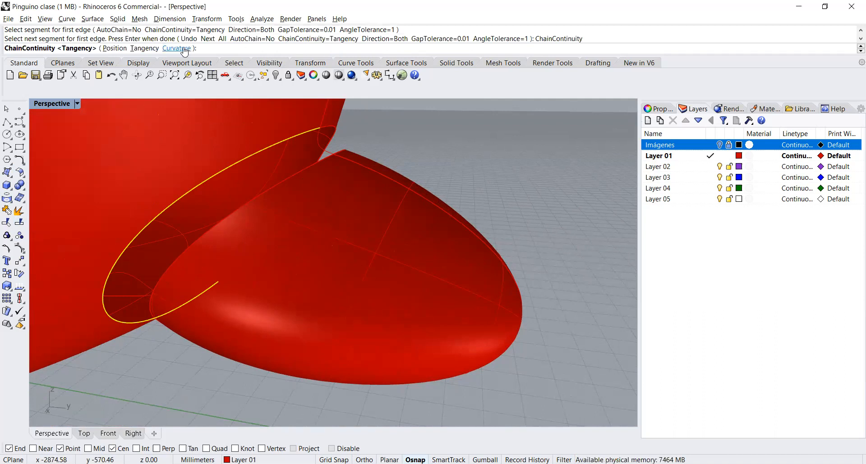
left_click(145, 48)
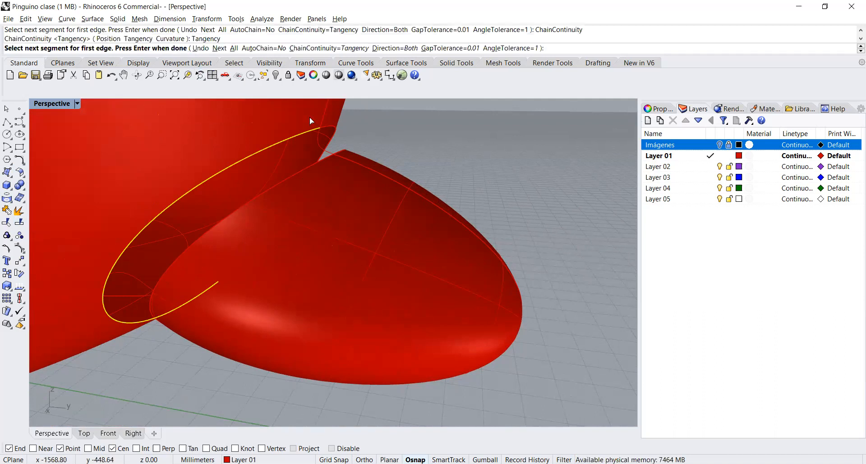
left_click(327, 126)
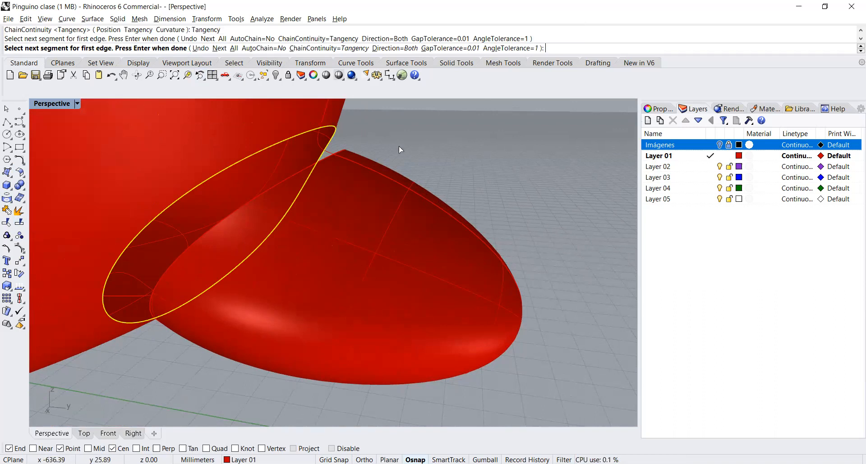
key("Return")
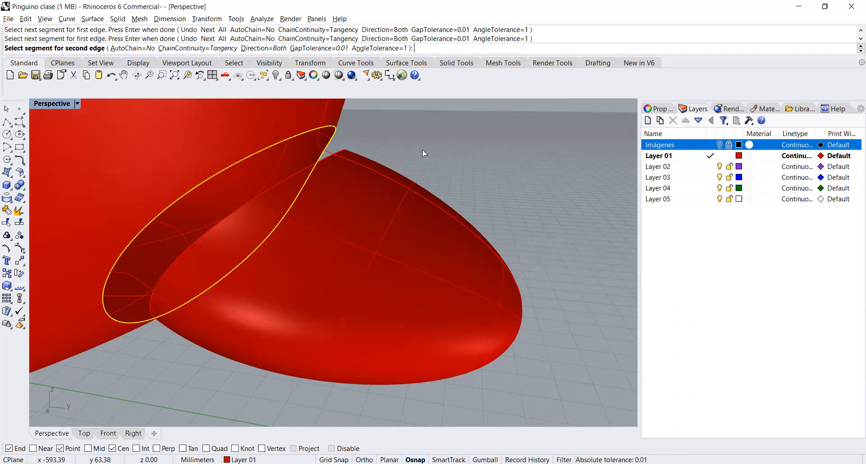
Step: Choose the tail's open edge as the second blend edge and try to create the surface with Curvature continuity on both sides
left_click(289, 176)
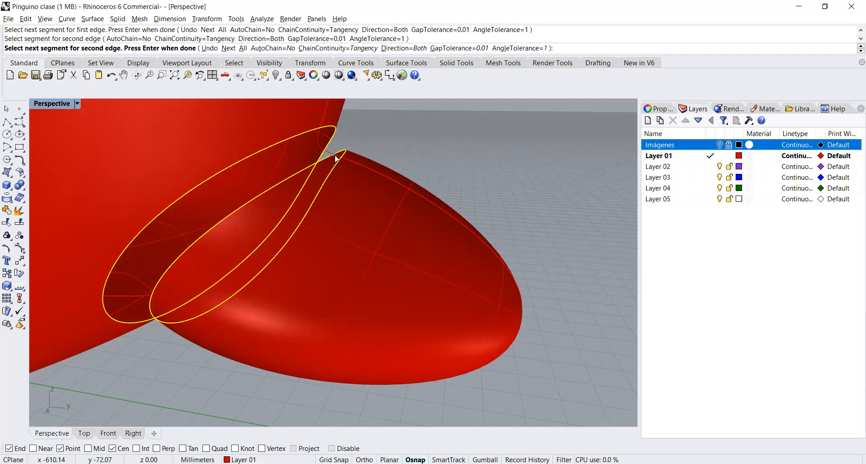
key("Return")
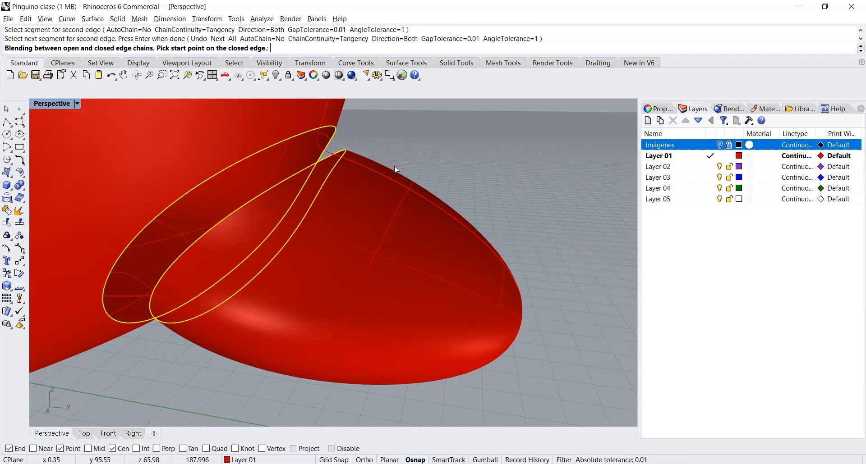
key("Return")
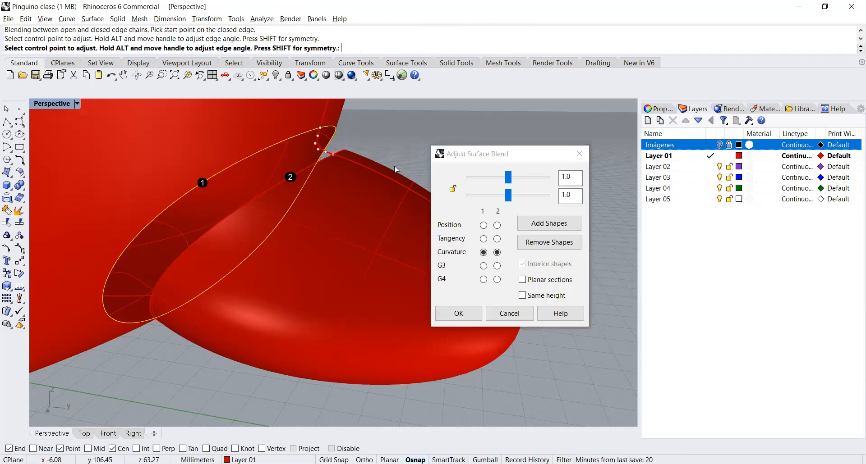
left_click(458, 313)
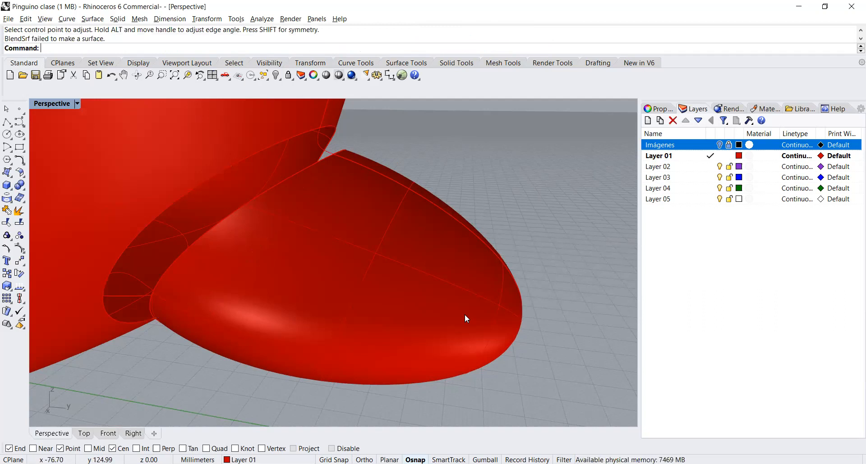
Step: Change the display colour of Layer 01 to a dark brownish grey so the edges at the tail joint stand out
right_click_drag(328, 180, 228, 186)
left_click(341, 130)
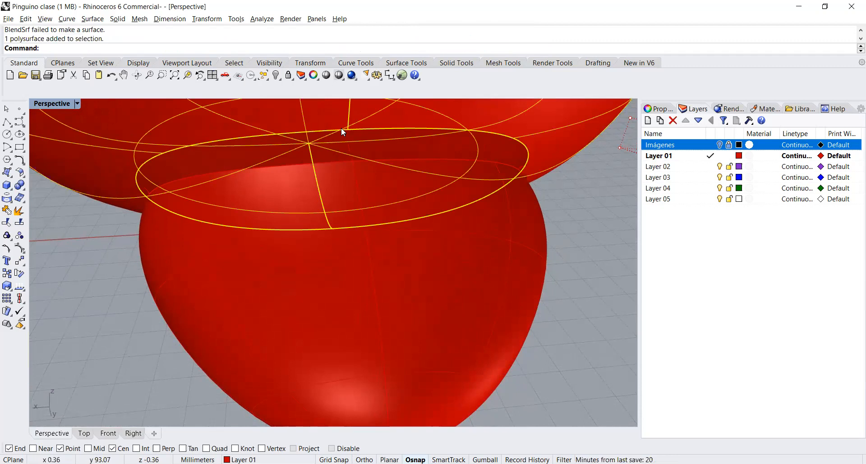
left_click(587, 305)
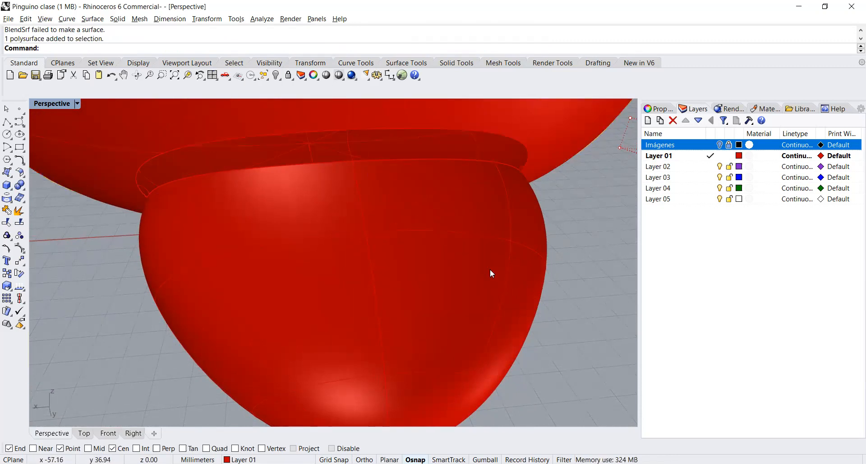
left_click(738, 156)
left_click(738, 156)
left_click(494, 188)
left_click(509, 206)
left_click(478, 363)
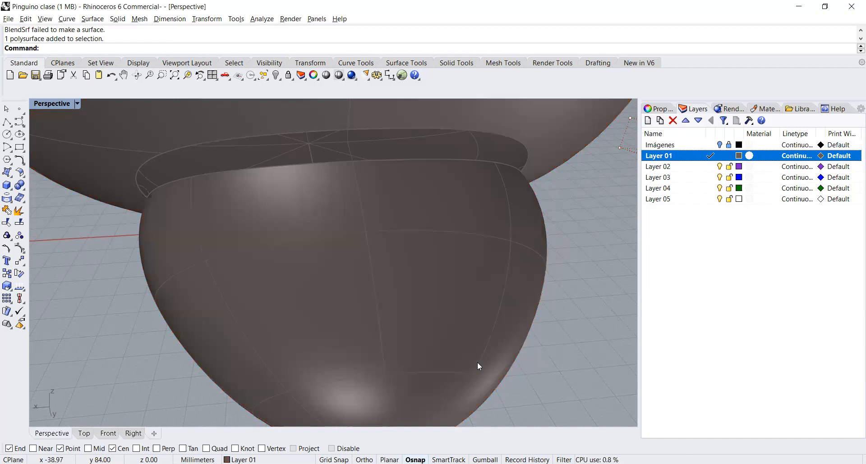
Step: Duplicate the long edge of the body's opening and the adjoining body seam edge as curves on the current layer using DupEdge
right_click_drag(388, 154, 295, 138)
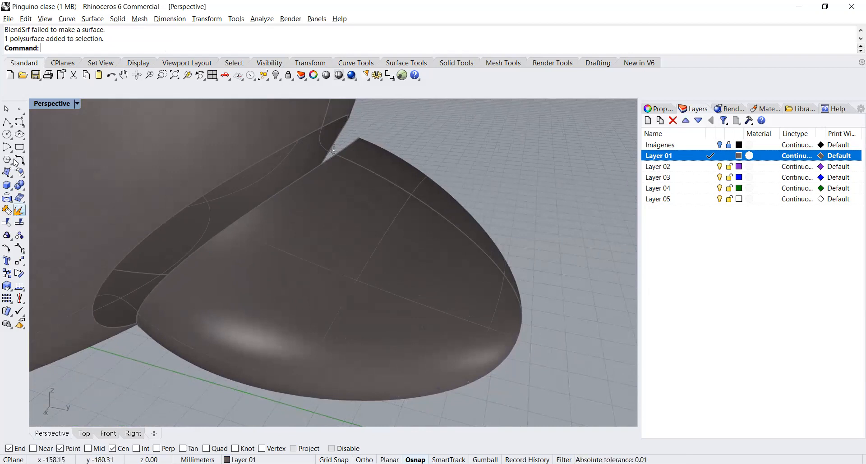
left_click(4, 202)
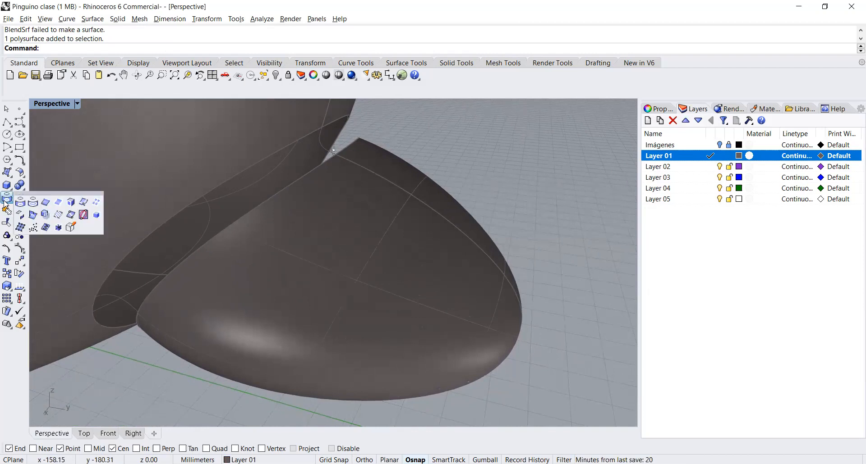
left_click(46, 203)
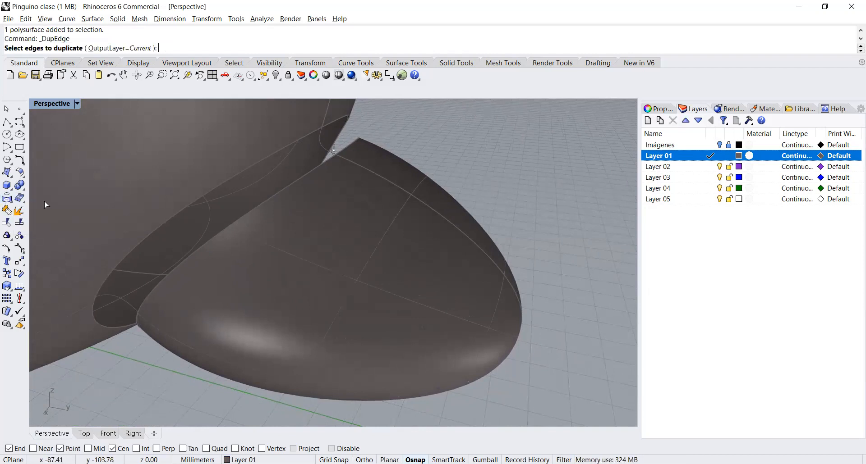
left_click(302, 139)
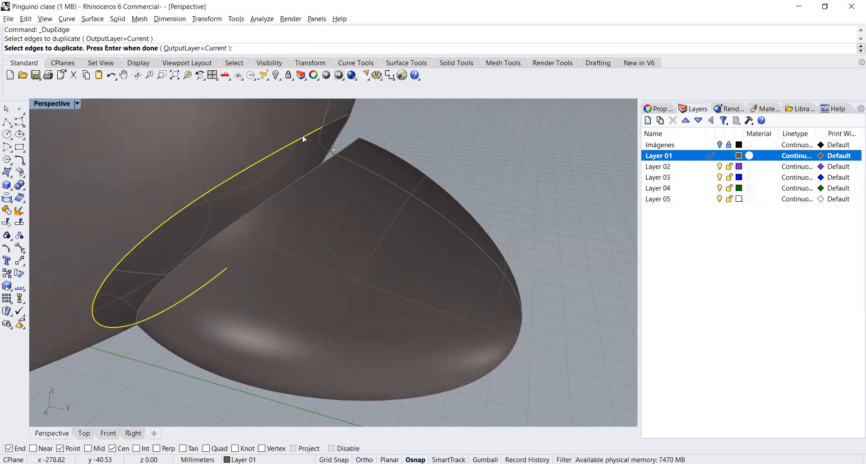
left_click(327, 125)
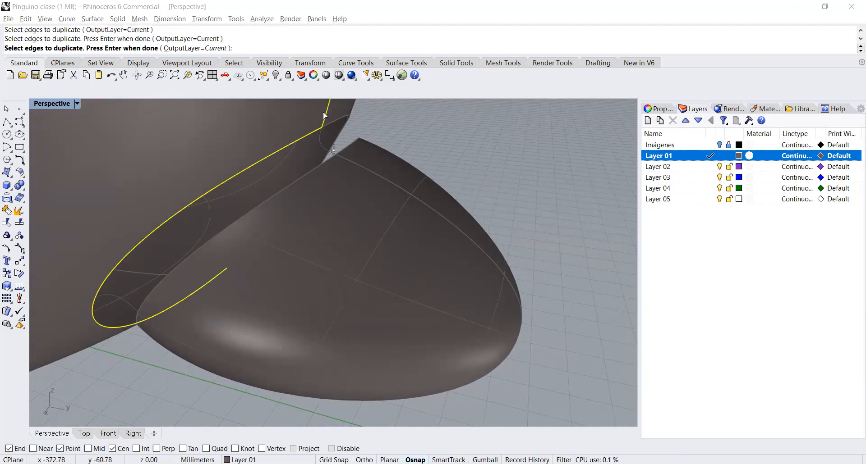
right_click(324, 116)
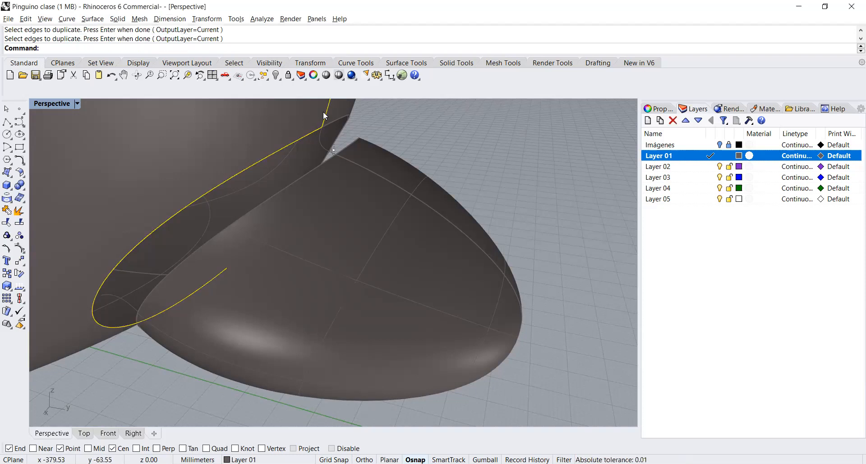
Step: Duplicate both edge segments around the body's opening with DupEdge and join the two resulting curves
right_click(372, 132)
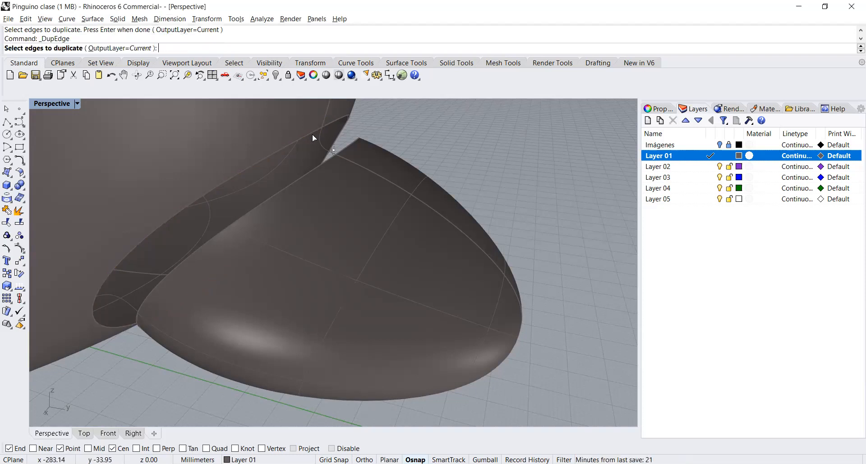
left_click(304, 134)
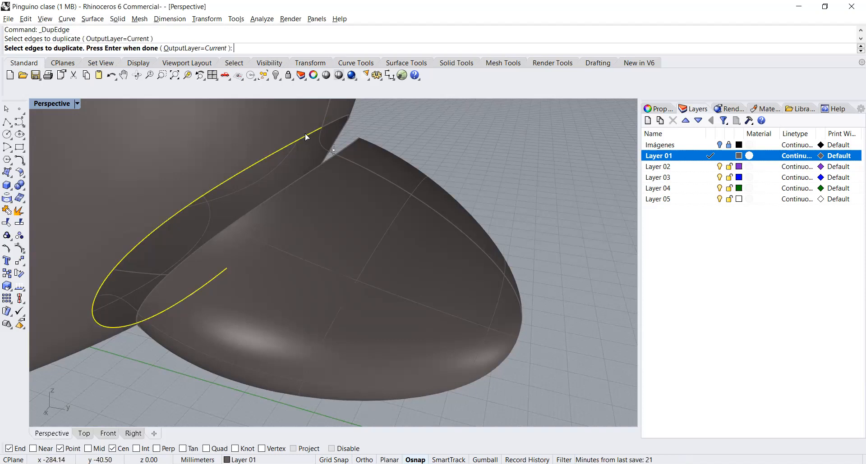
left_click(331, 121)
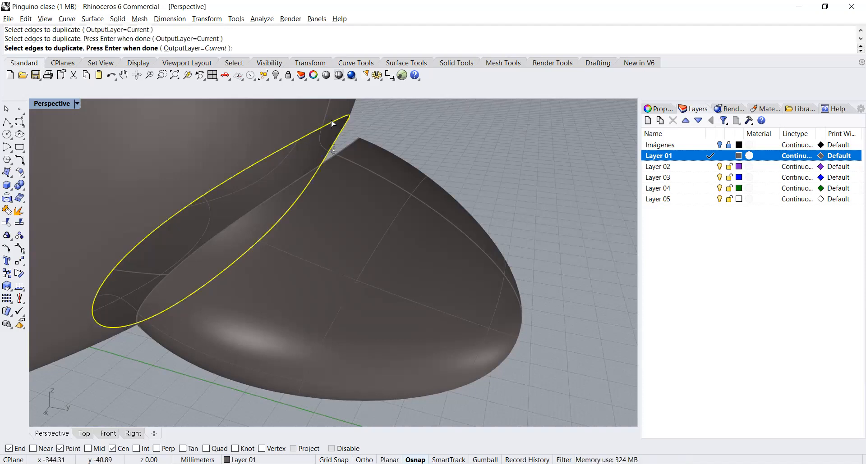
right_click(331, 120)
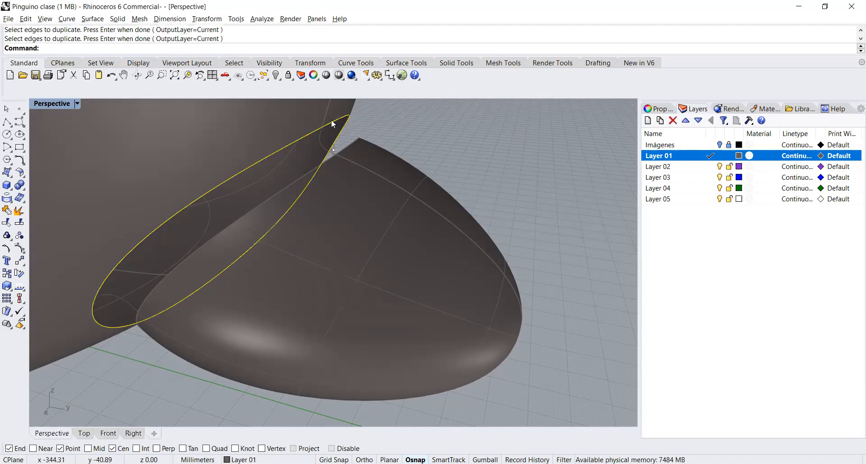
left_click(6, 211)
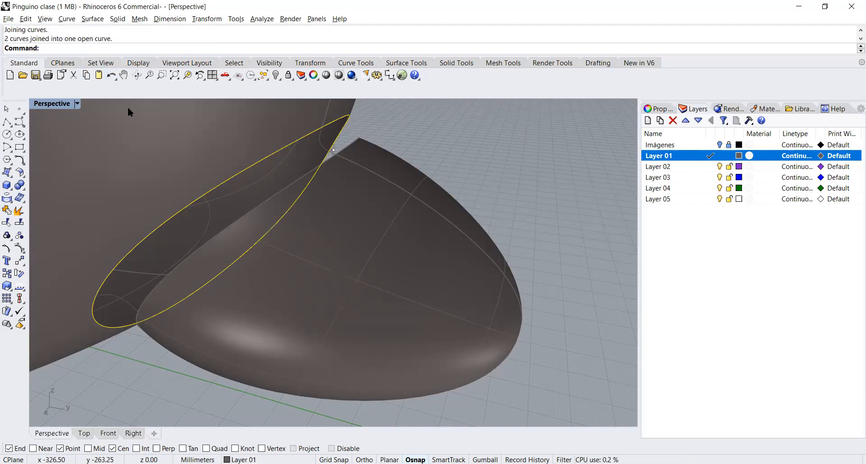
Step: Turn on the joined curve's control points and zoom in on the curve point where it meets the body's seam
right_click_drag(307, 245, 192, 242)
right_click_drag(234, 181, 348, 131)
key("F10")
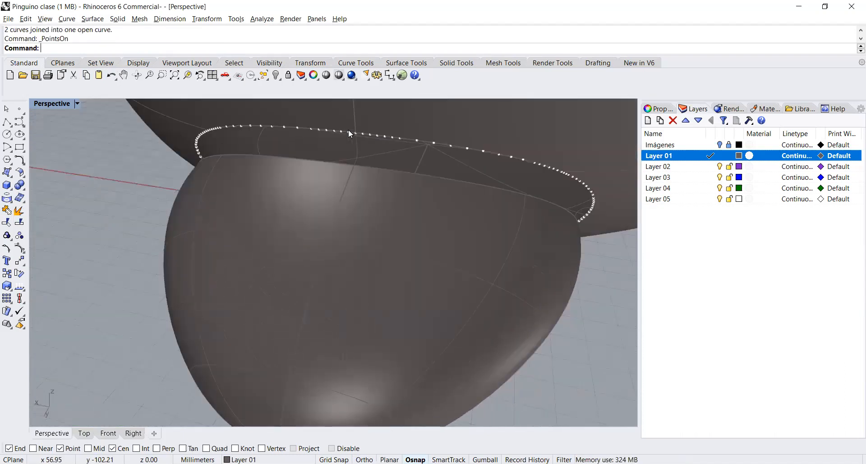
left_click(354, 130)
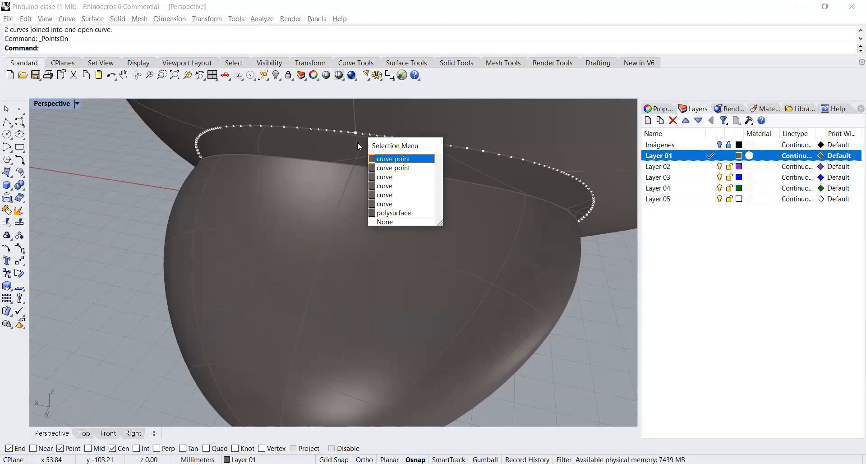
left_click(395, 159)
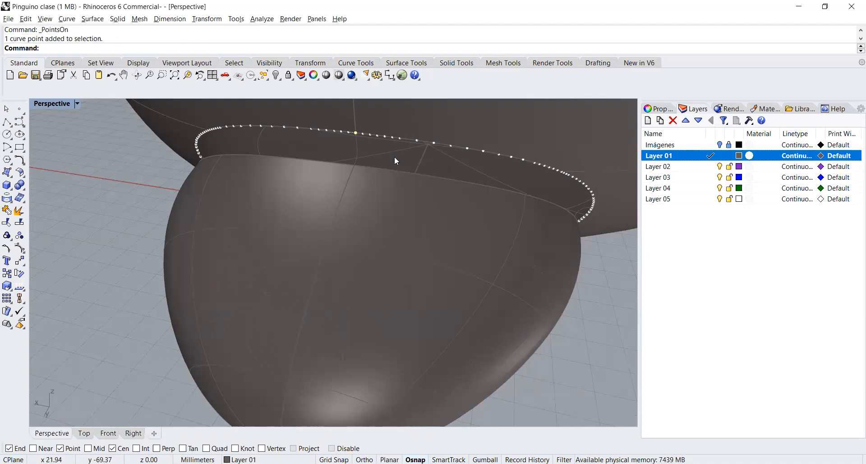
left_click(188, 75)
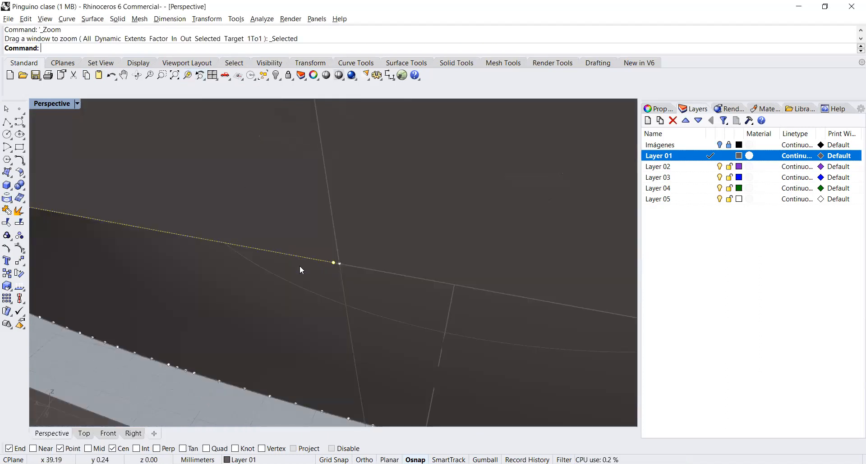
Step: Check the two curve end points on either side of the gap and hide the body polysurface
left_click(338, 262)
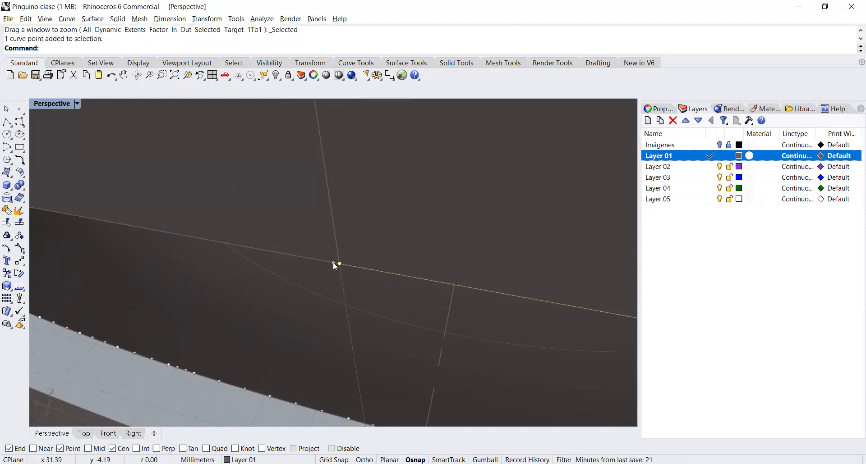
left_click(335, 262)
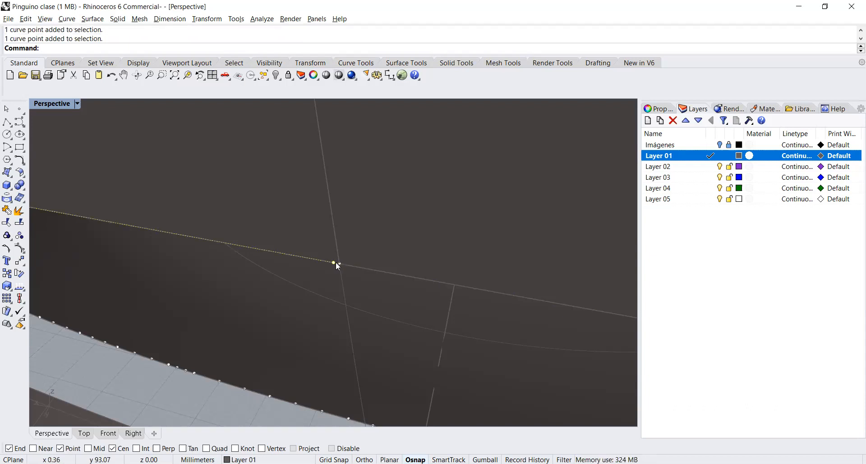
key("ctrl+a")
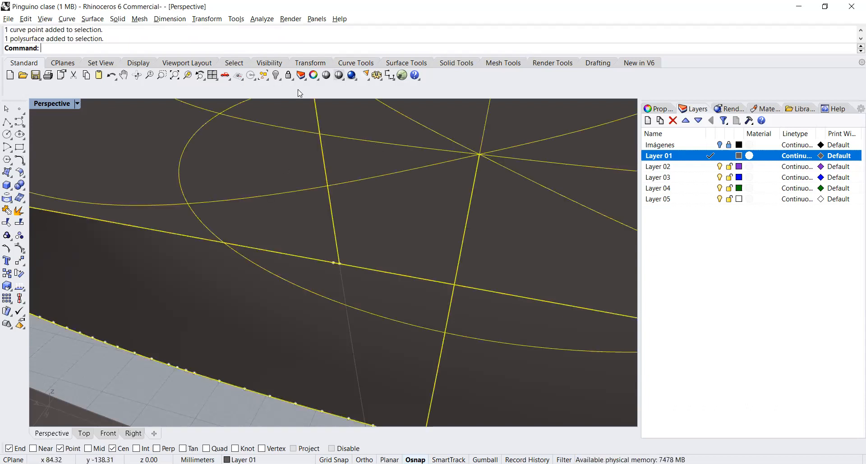
left_click(275, 76)
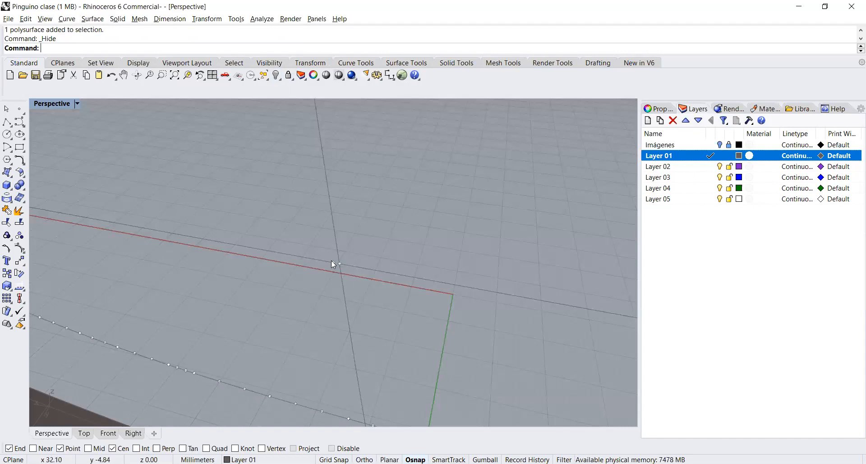
Step: Bridge the small gap between the opening curve's two ends with BlendCrv, using Curvature continuity at both ends
left_click(21, 160)
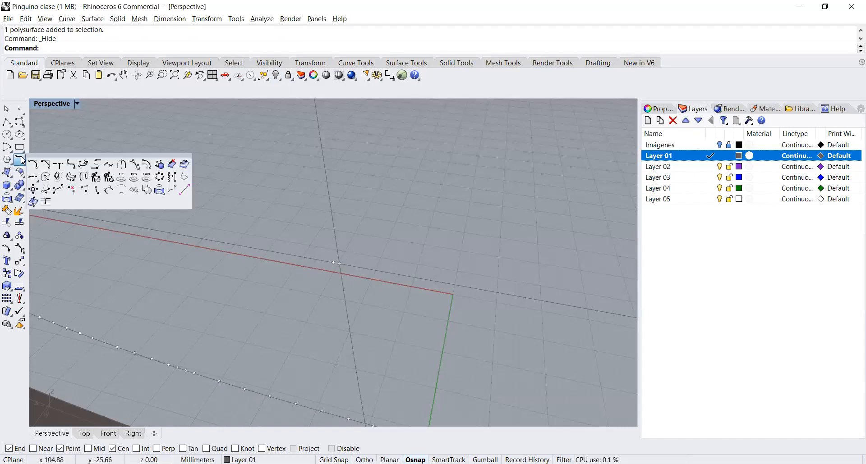
left_click(84, 165)
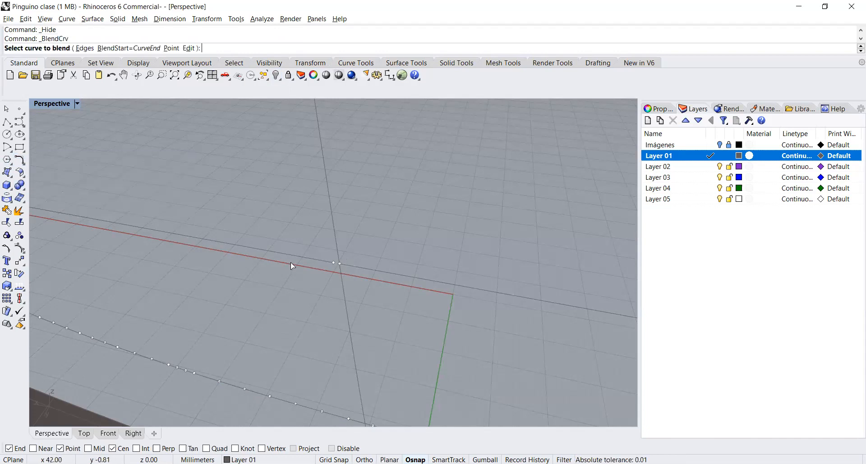
left_click(333, 262)
left_click(356, 284)
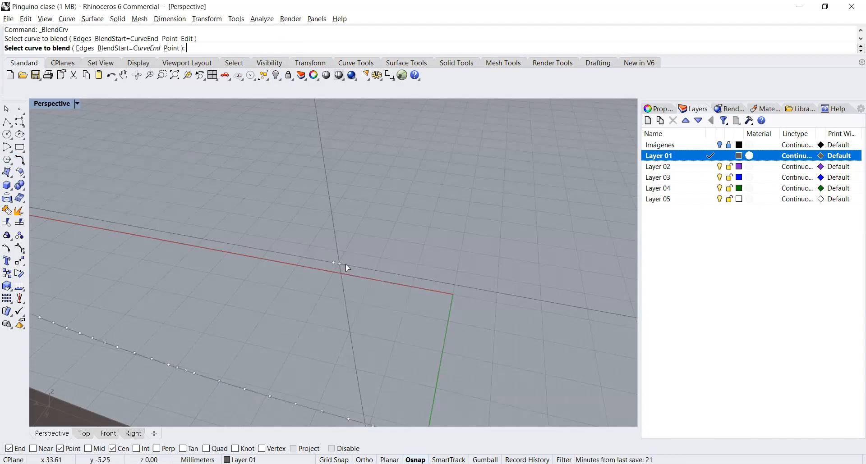
left_click(346, 268)
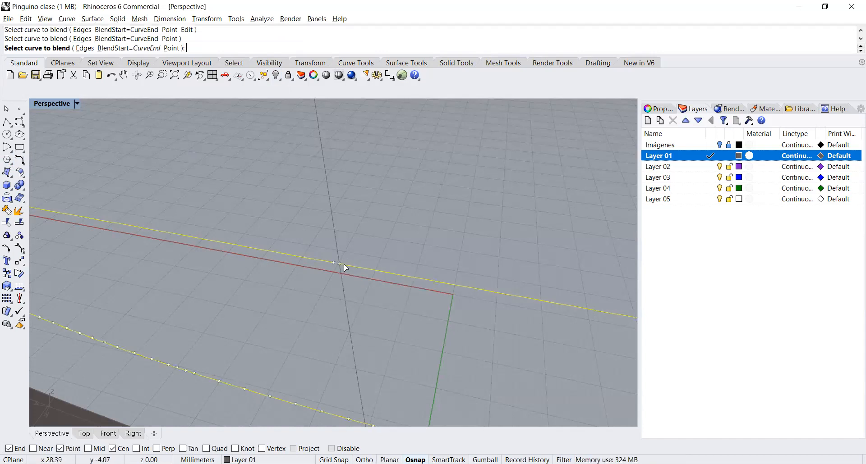
left_click(344, 267)
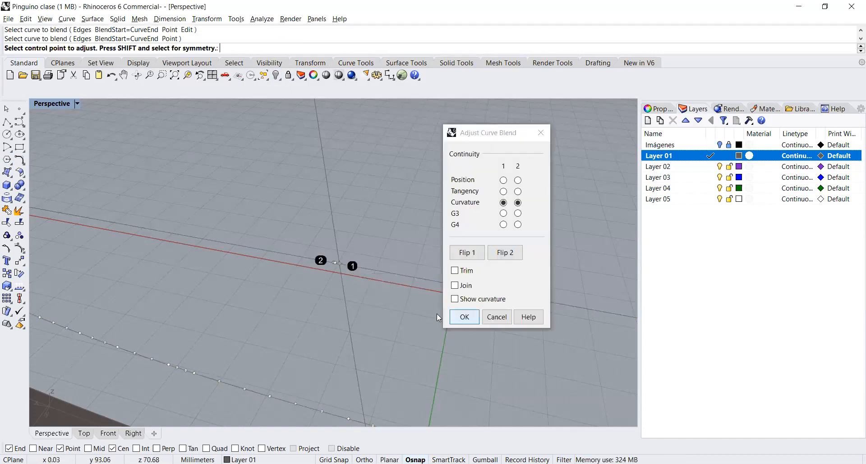
left_click(464, 317)
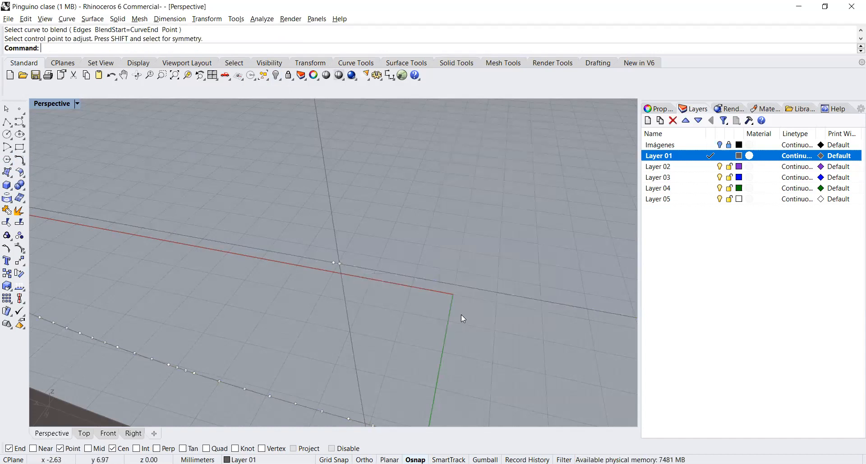
Step: Join the blend with the duplicated opening curves and delete the separate long body seam curve
key("ctrl+a")
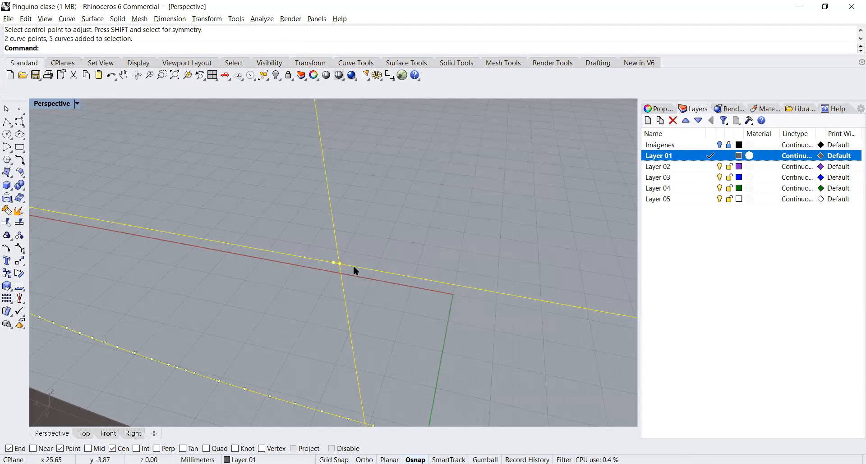
left_click(7, 210)
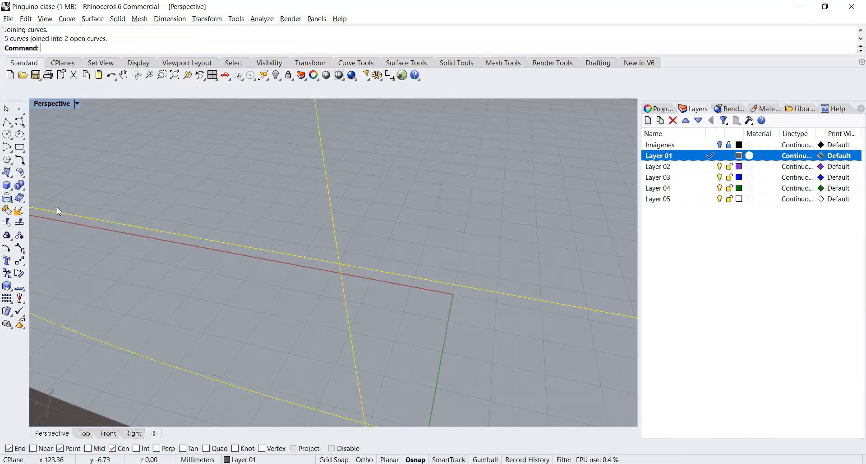
left_click(368, 179)
left_click_drag(368, 179, 296, 205)
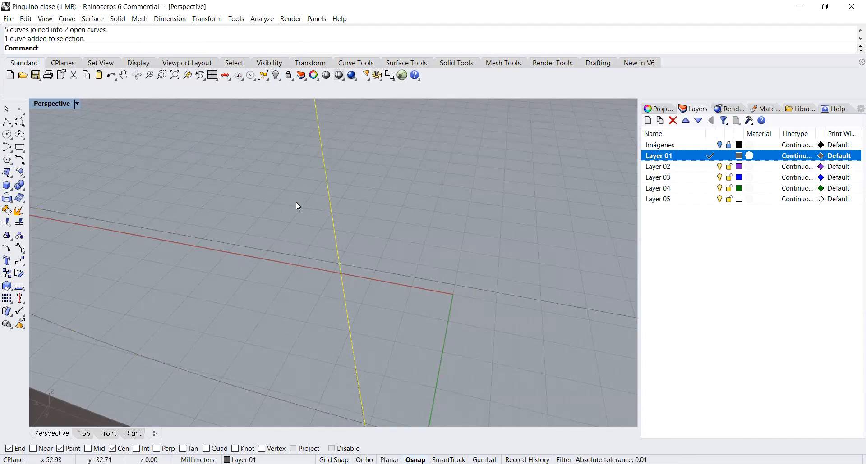
left_click(188, 75)
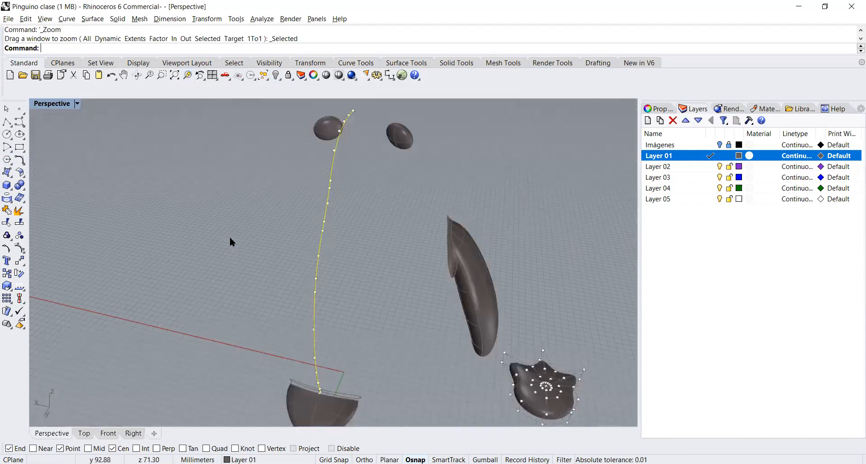
key("Delete")
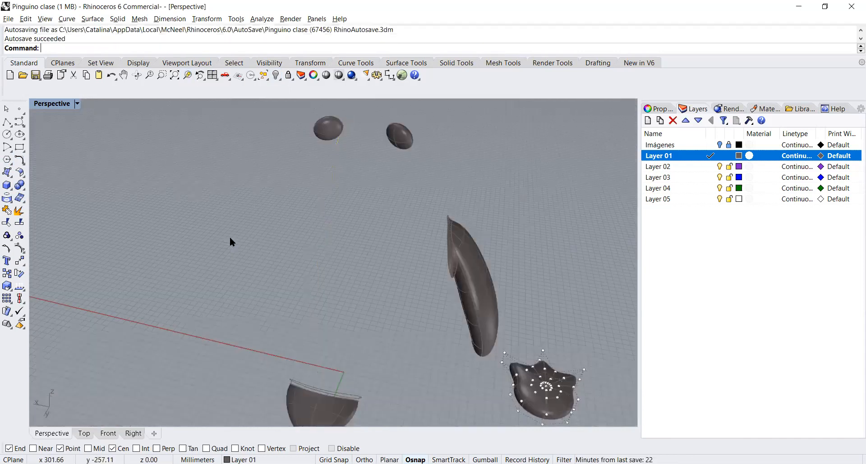
Step: Examine the joined opening curve's control points around the bridged gap above the tail
left_click(344, 390)
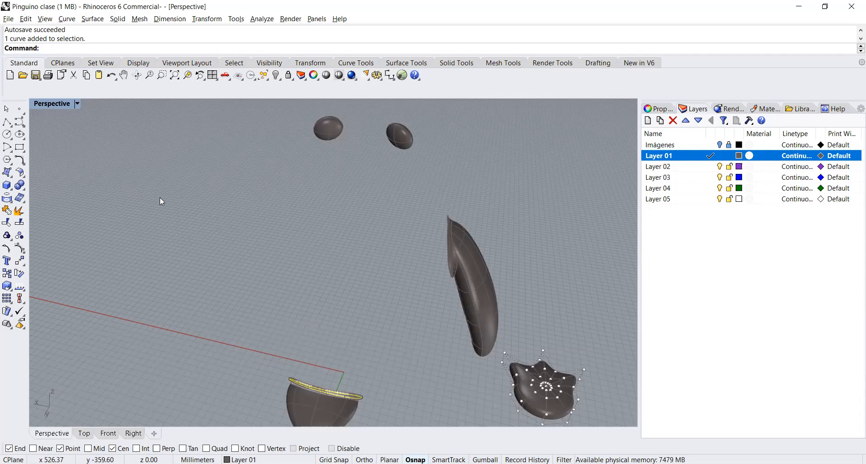
left_click(187, 75)
left_click(378, 186)
right_click_drag(378, 185, 362, 260)
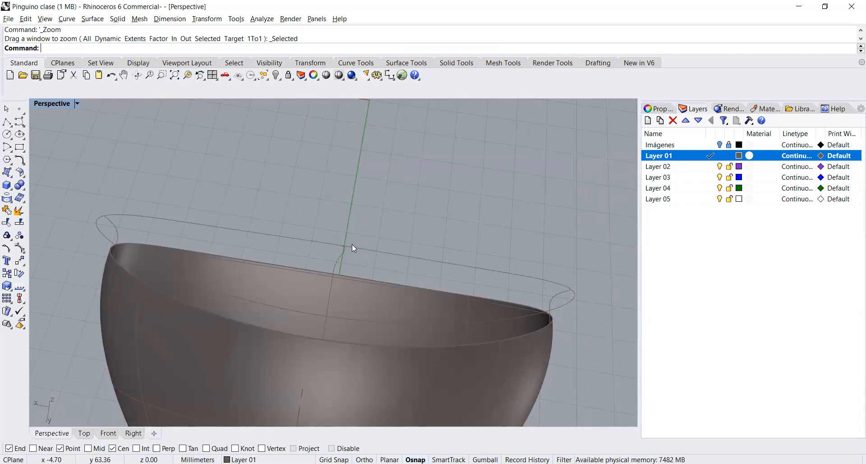
left_click(353, 246)
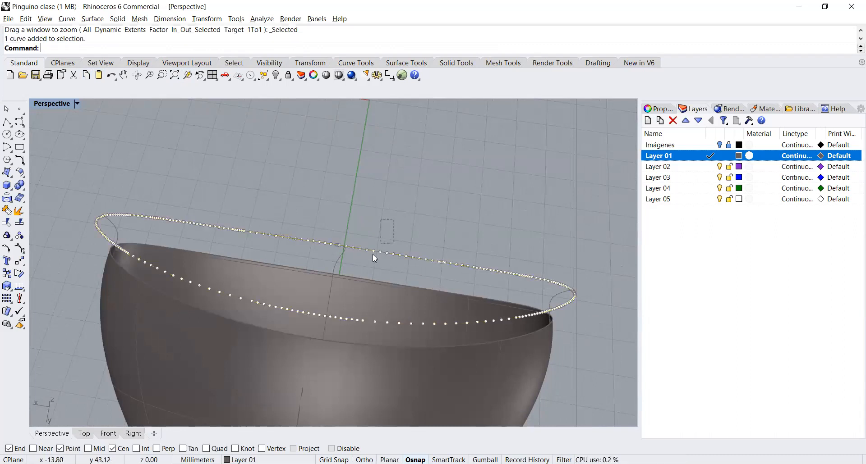
left_click(372, 255)
left_click(372, 216)
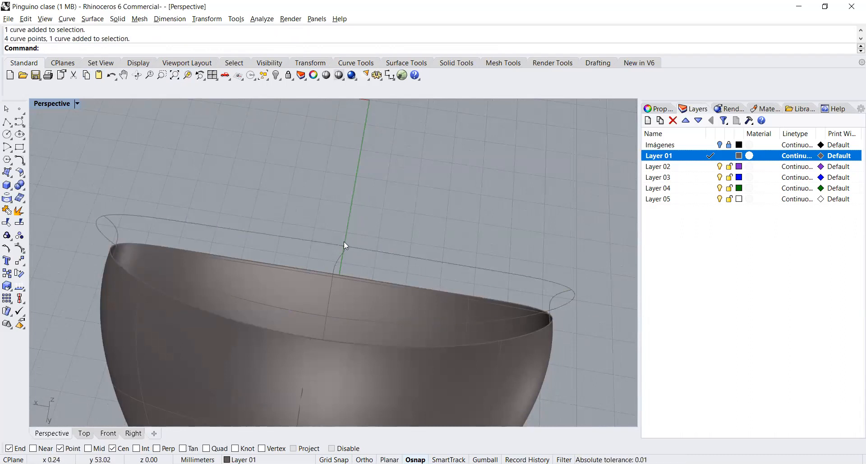
left_click(333, 244)
left_click(353, 247)
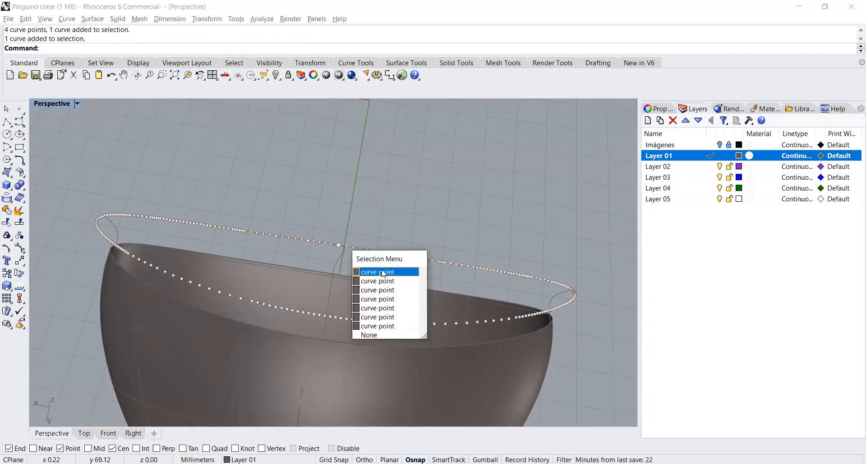
left_click(382, 273)
left_click(187, 74)
key("Escape")
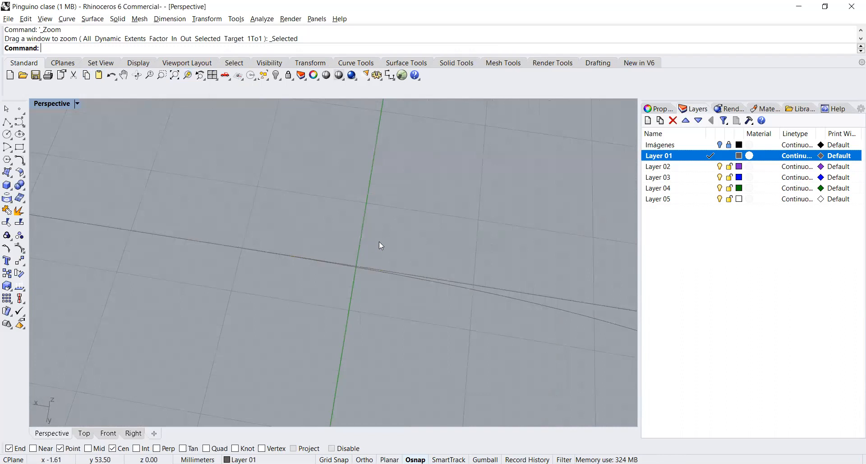
Step: In the Top view, move the tail profile curve's outermost control point about 4.09 mm horizontally toward the body centerline, with Ortho on
left_click(491, 293)
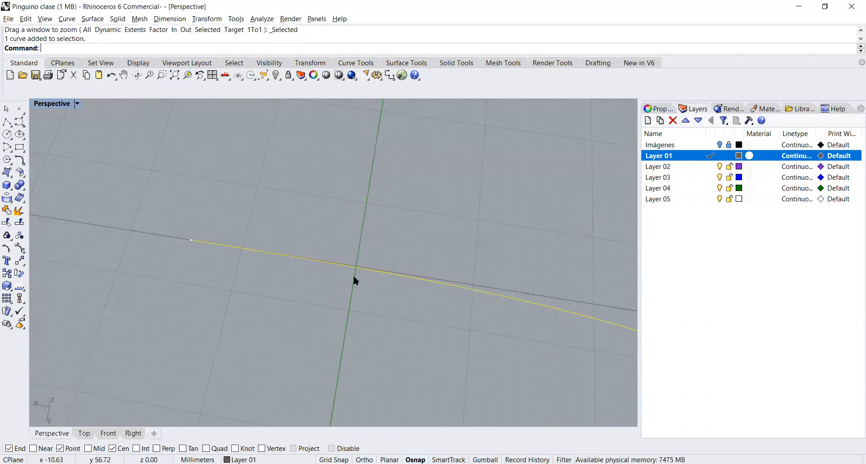
left_click(187, 75)
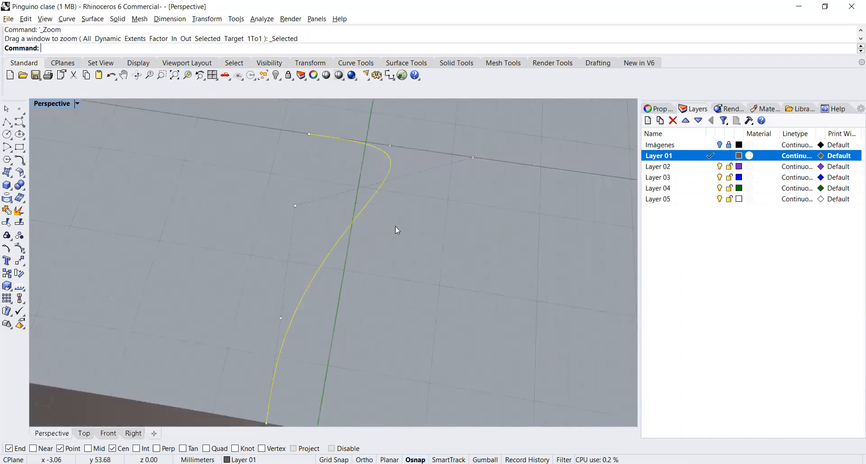
right_click_drag(416, 253, 467, 244)
right_click_drag(474, 245, 360, 237)
scroll(210, 153, "up", 10)
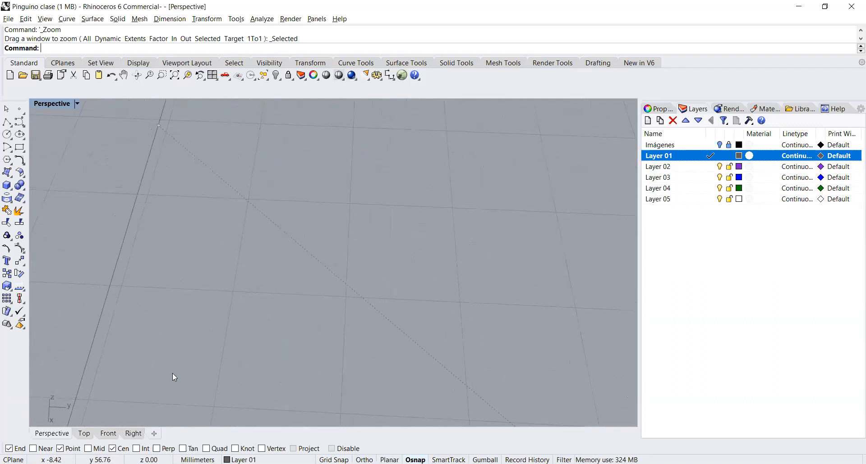
left_click(85, 434)
left_click(187, 76)
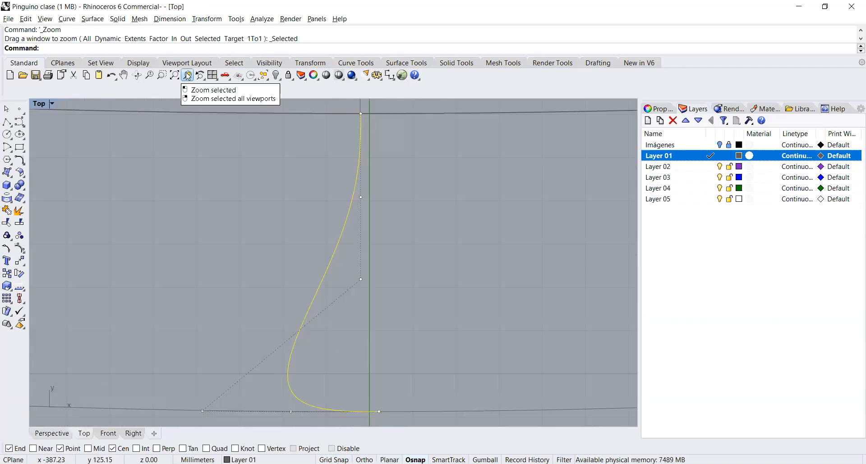
left_click_drag(192, 395, 220, 421)
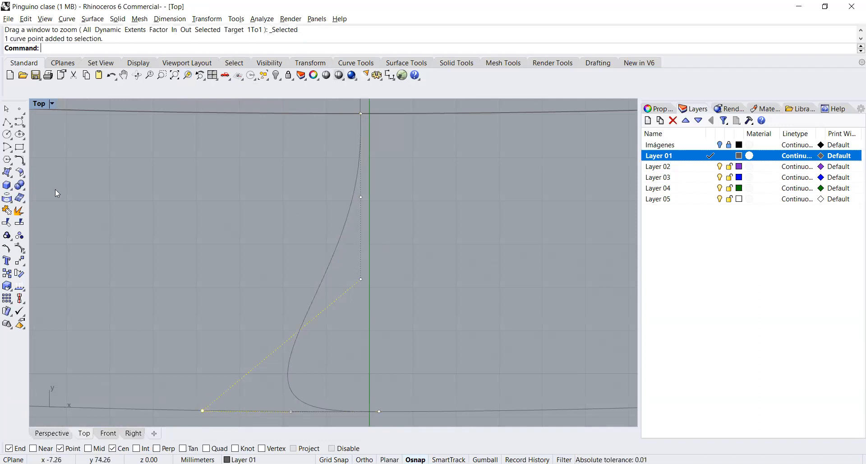
left_click(19, 261)
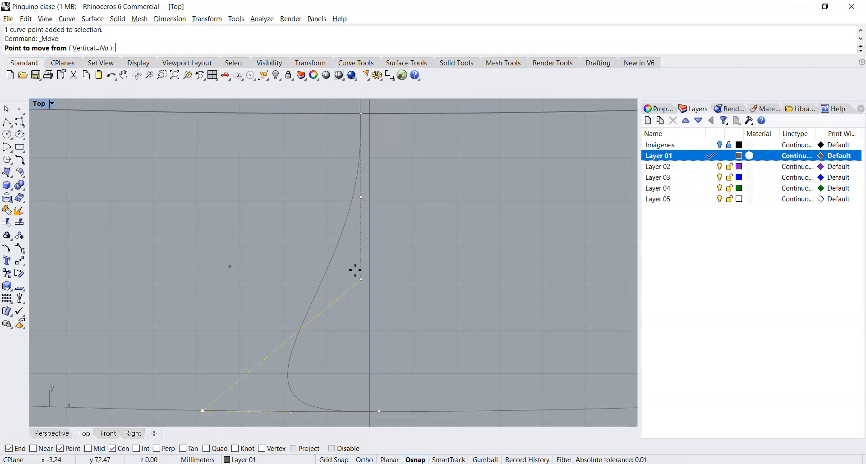
left_click(426, 263)
key("F8")
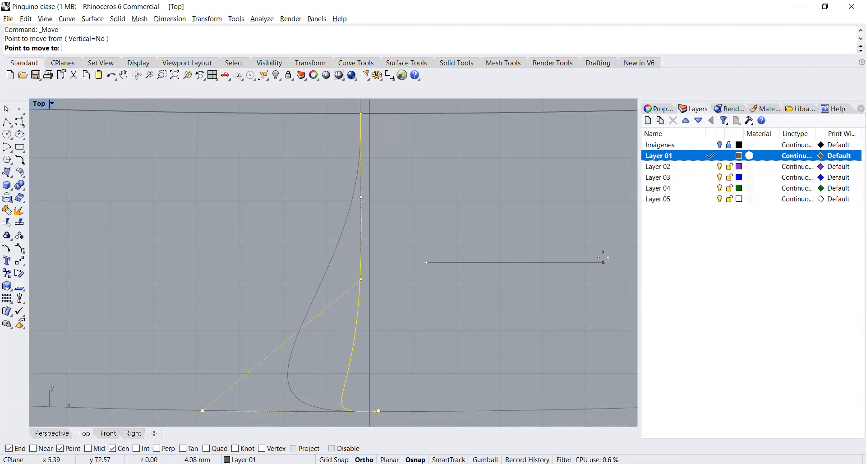
left_click(602, 257)
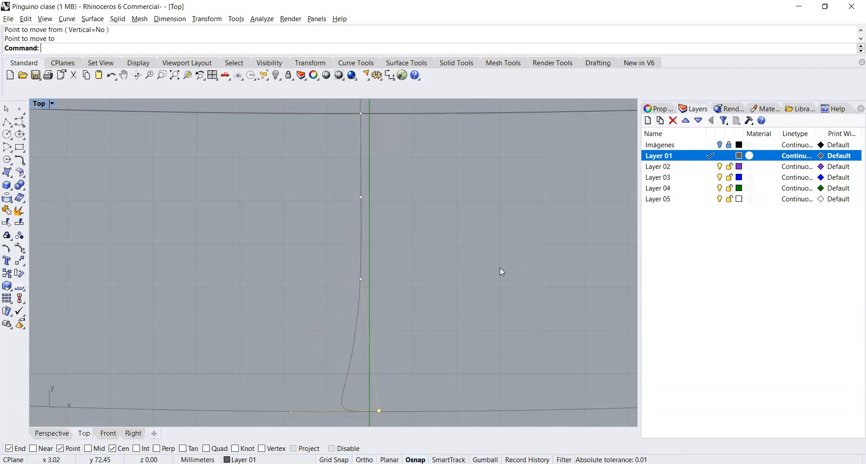
Step: Move the profile curve's next control point about 2.03 mm horizontally onto its lower end to straighten the curve
left_click_drag(273, 383, 309, 421)
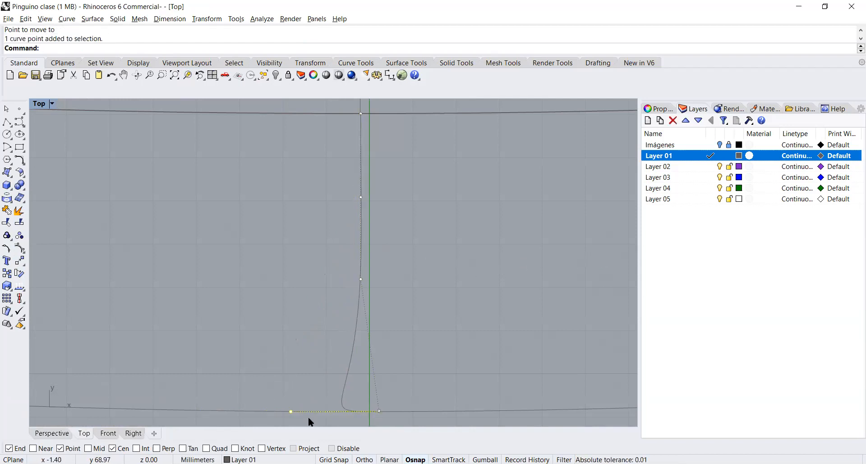
right_click(430, 324)
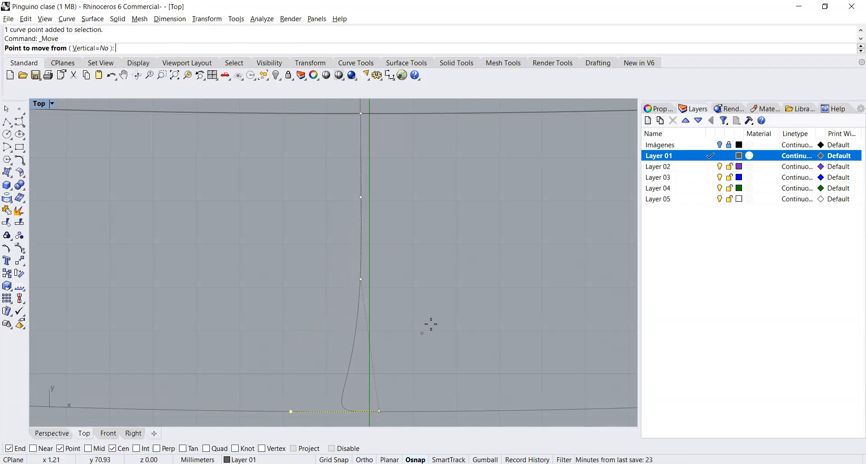
left_click(408, 297)
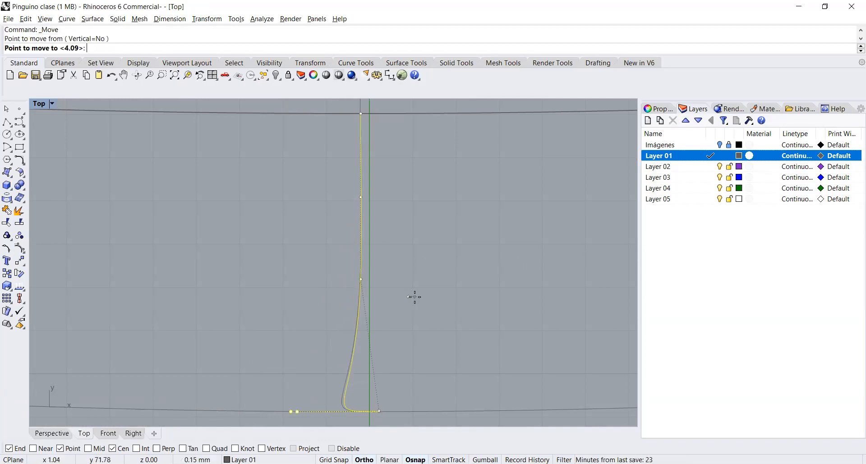
left_click(496, 295)
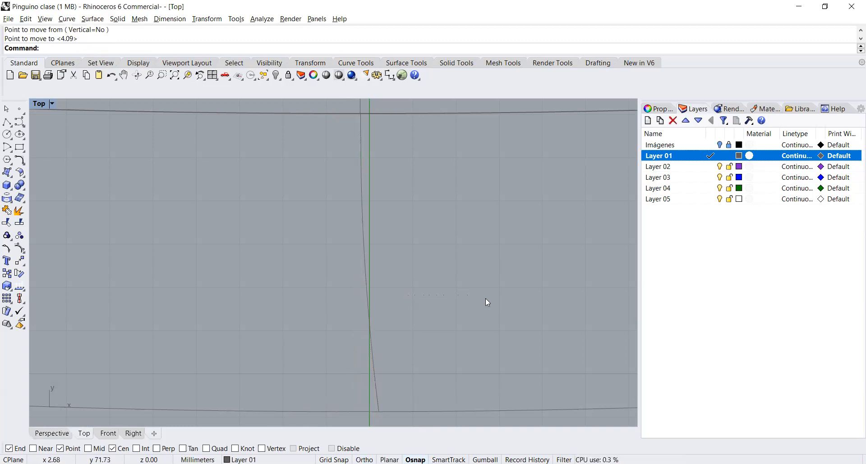
Step: Duplicate the open rim edge of the dome-shaped tail surface as a curve
left_click(177, 82)
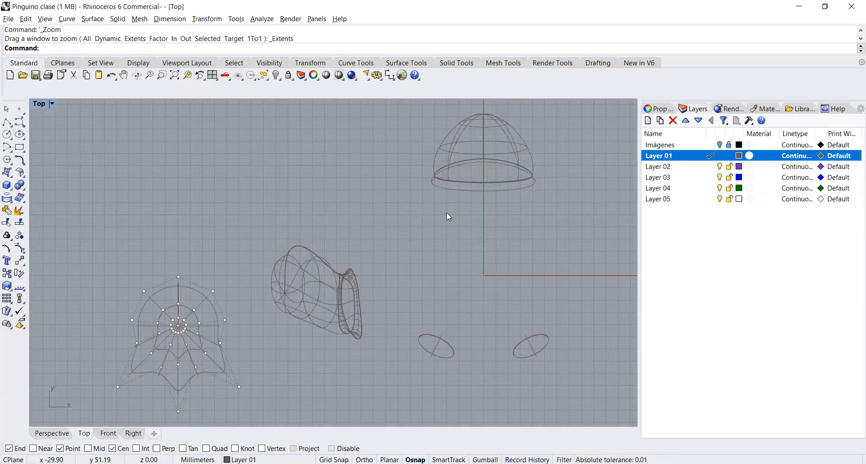
left_click(8, 201)
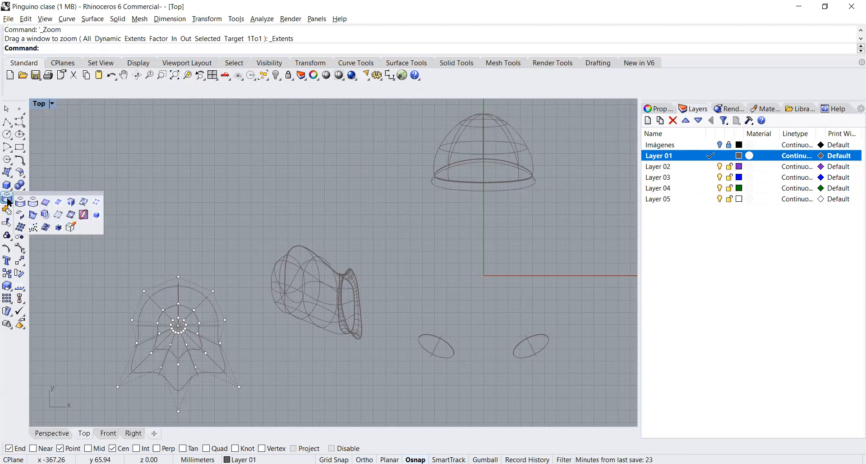
left_click(48, 204)
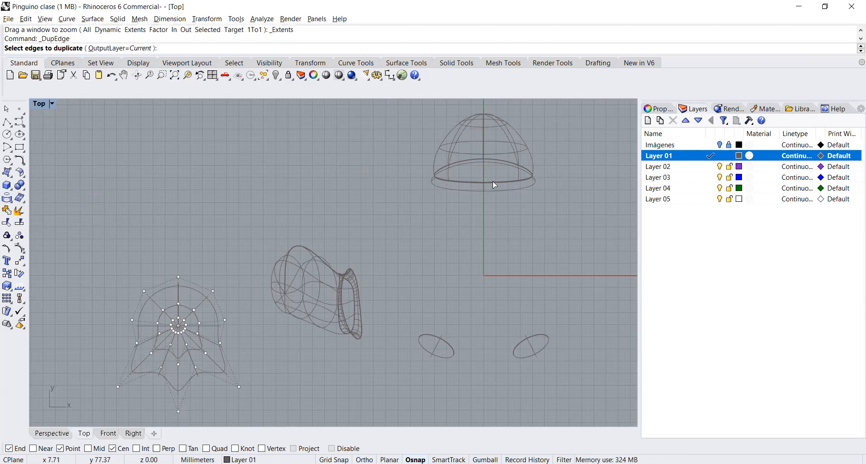
left_click(461, 162)
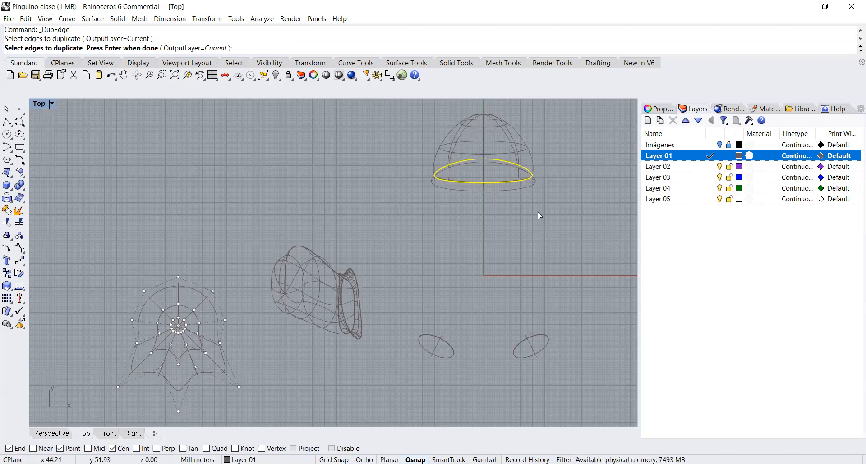
key("Return")
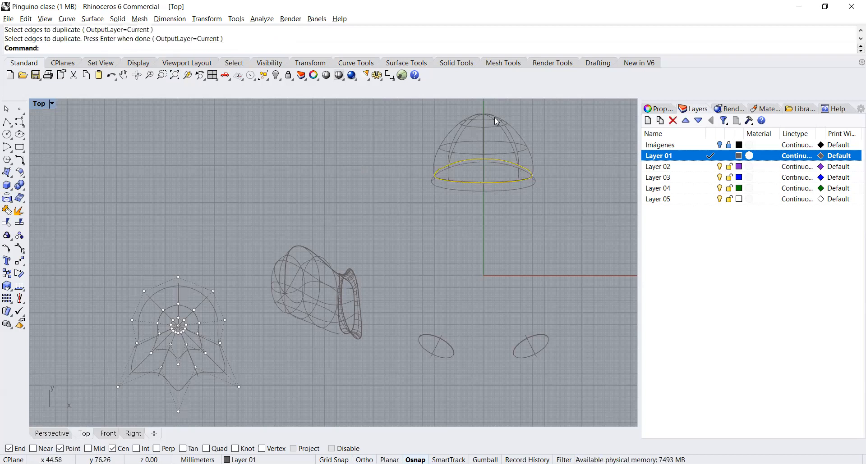
Step: Hide the dome-shaped tail surface so only its rim and transition curves remain
scroll(494, 119, "down", 2)
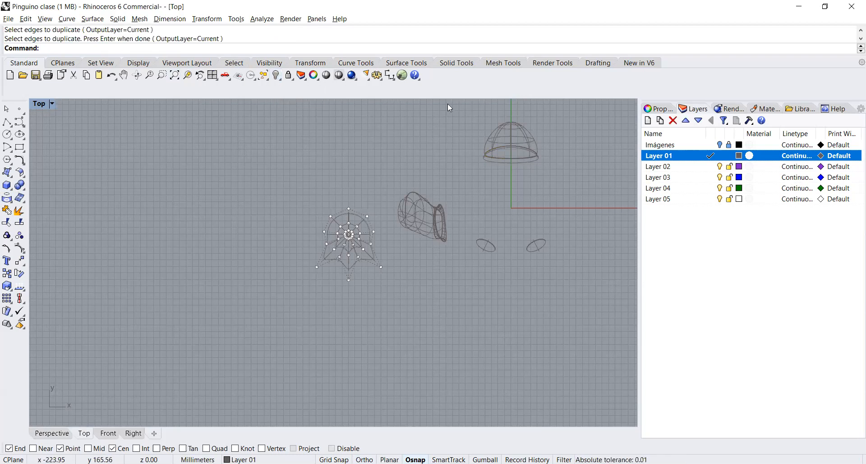
left_click(517, 129)
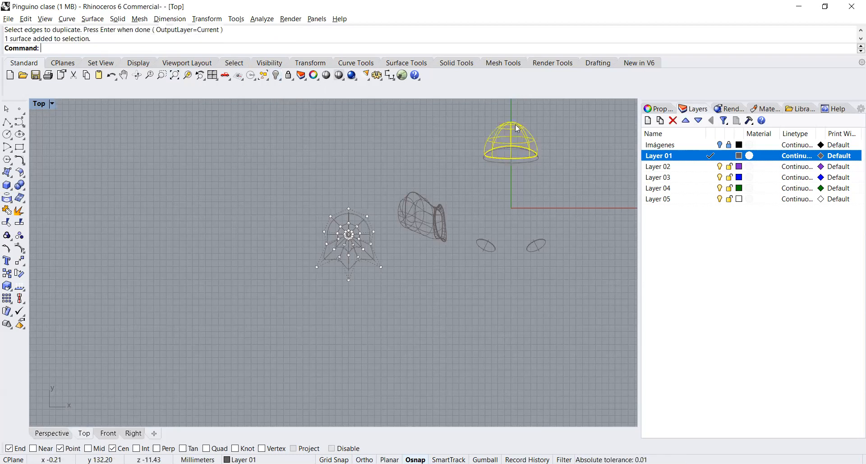
left_click(275, 75)
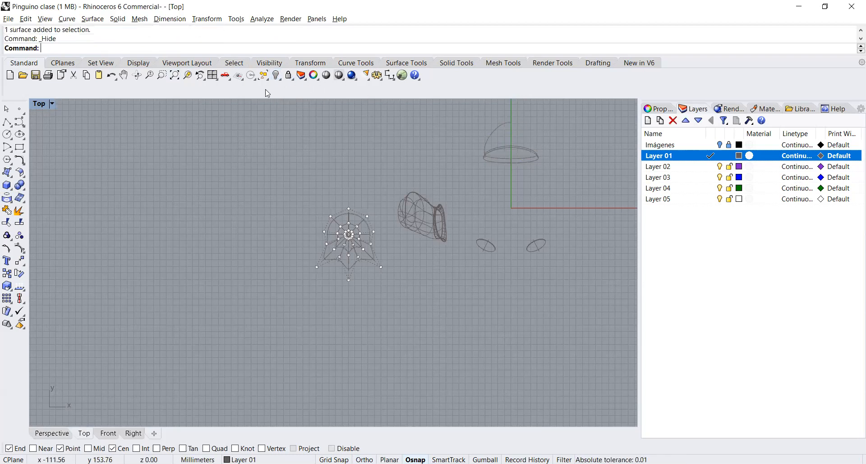
Step: Delete the long profile curve that runs from the opening's rim to the tail's tip, working in the Perspective view
left_click(504, 165)
left_click(187, 75)
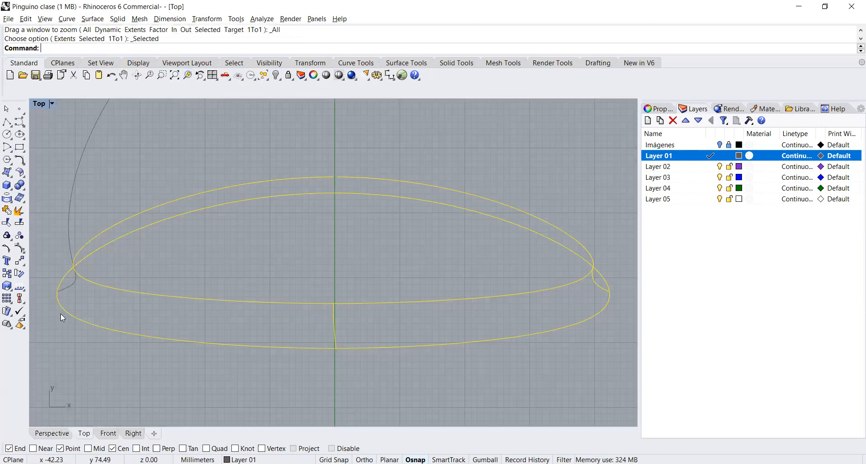
left_click(50, 433)
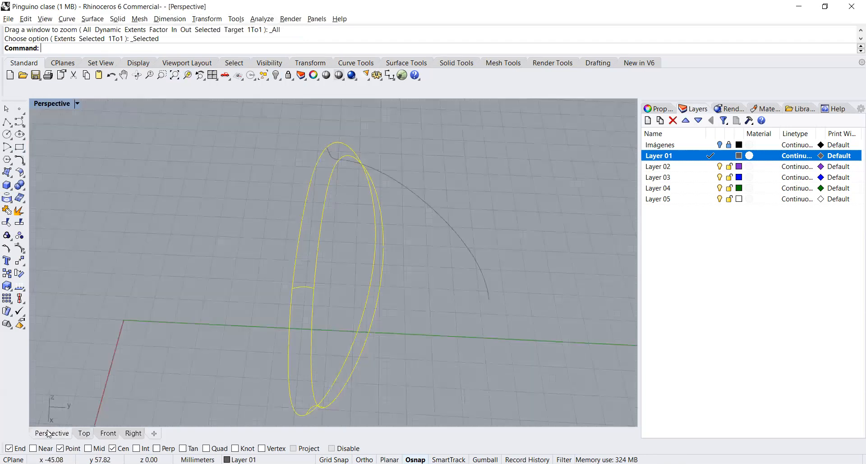
left_click(434, 310)
right_click_drag(435, 304, 415, 286)
left_click(447, 236)
key("Delete")
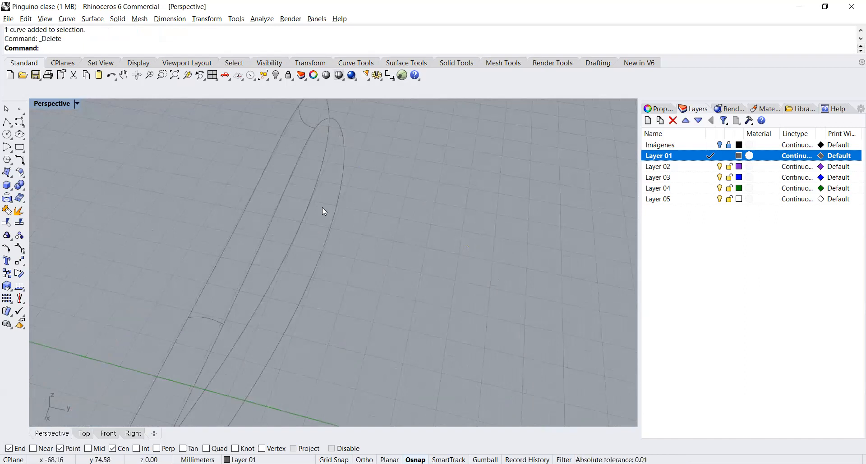
left_click(276, 75)
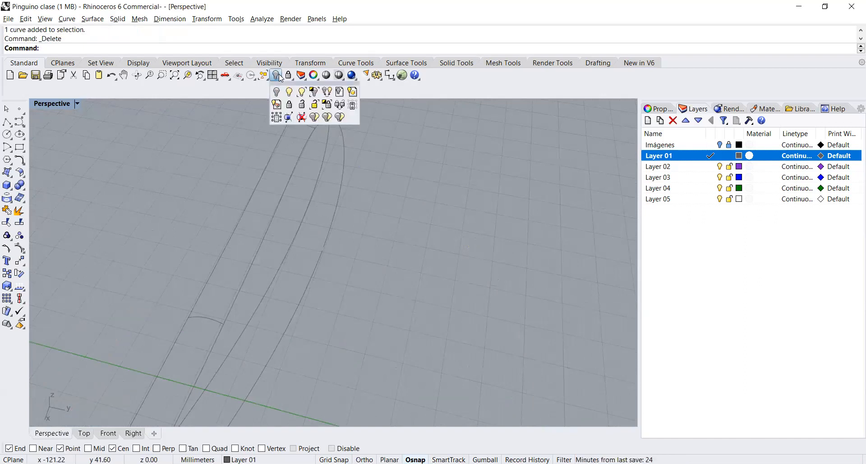
left_click(301, 93)
right_click_drag(357, 296, 402, 215)
right_click_drag(300, 325, 318, 302, "shift")
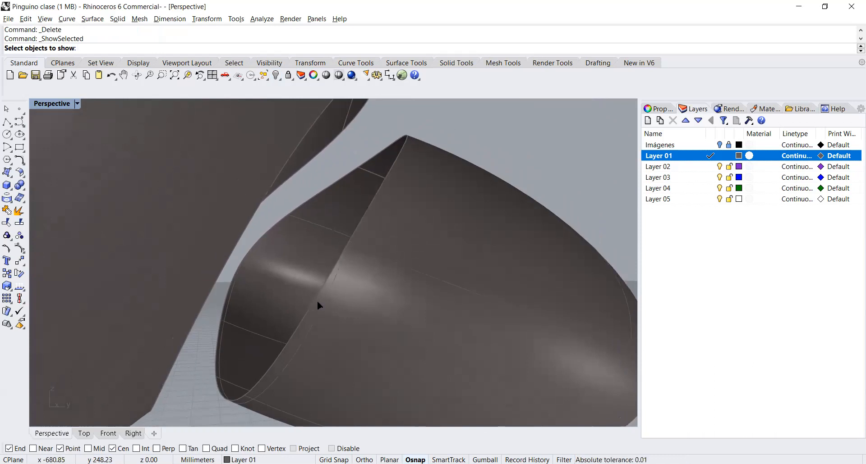
right_click(317, 303)
right_click_drag(385, 284, 351, 293)
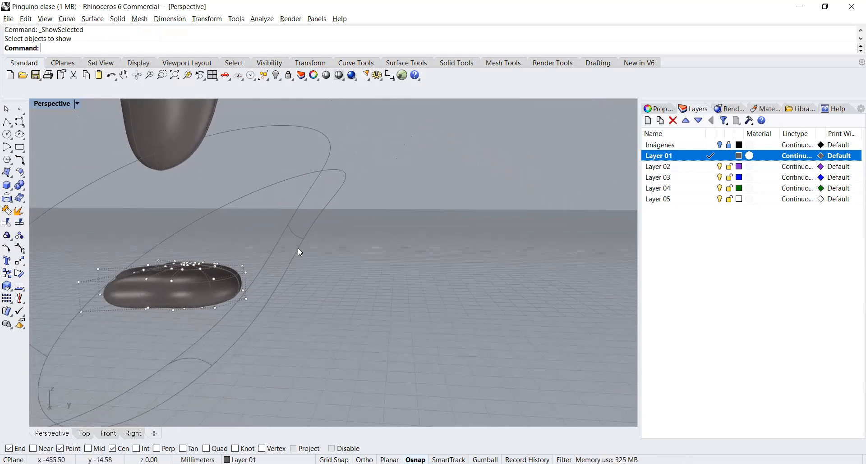
Step: Examine where the short transition profile's end and its control points meet the first opening curve
left_click(194, 361)
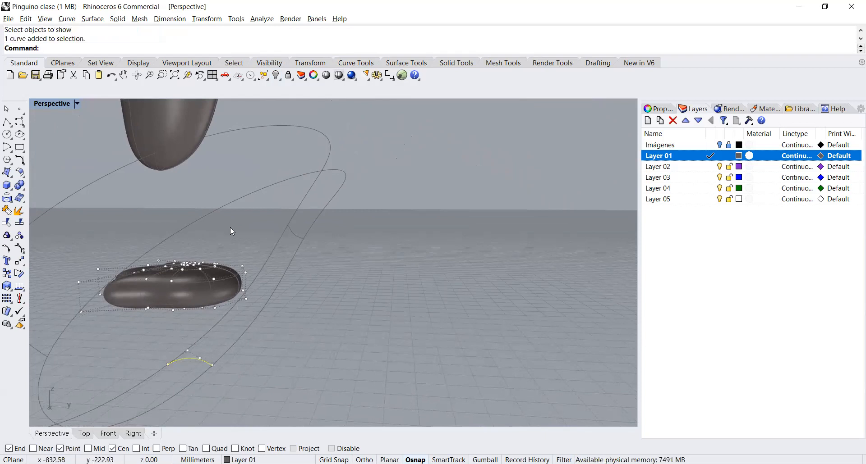
left_click(187, 75)
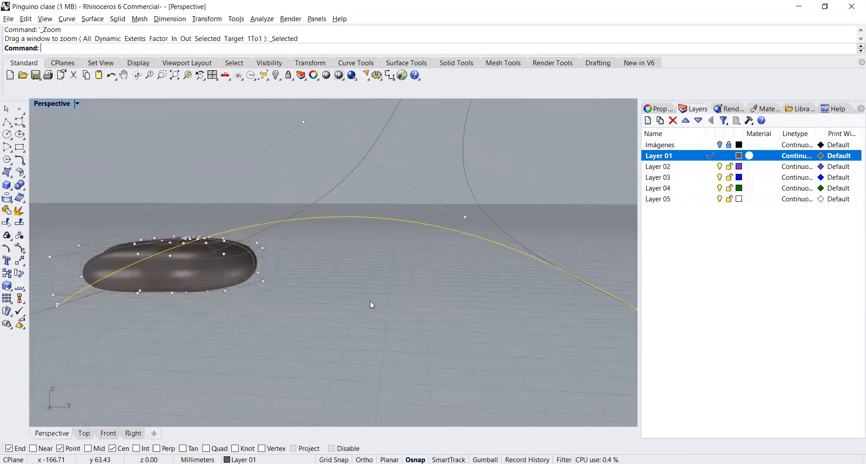
left_click(279, 321)
right_click_drag(268, 331, 334, 398)
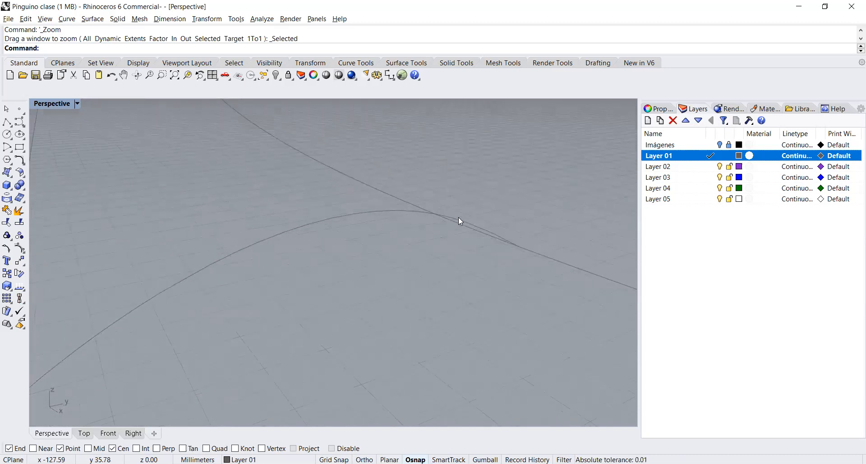
scroll(459, 219, "up", 3)
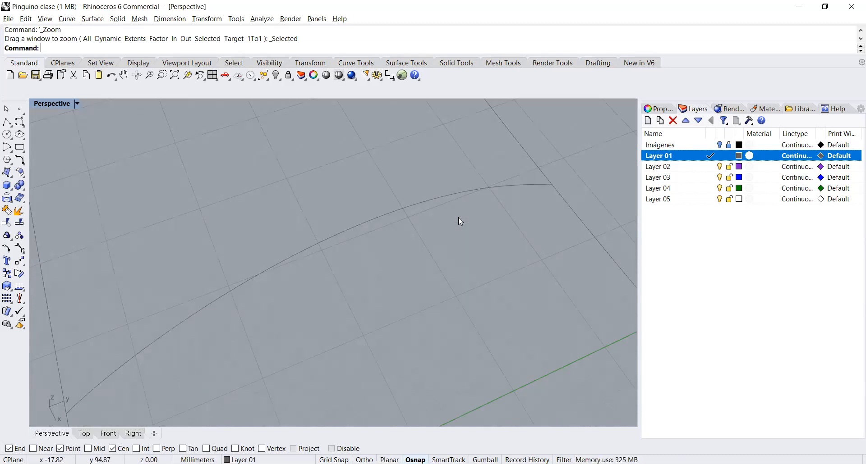
left_click(536, 185)
left_click_drag(546, 149, 567, 198)
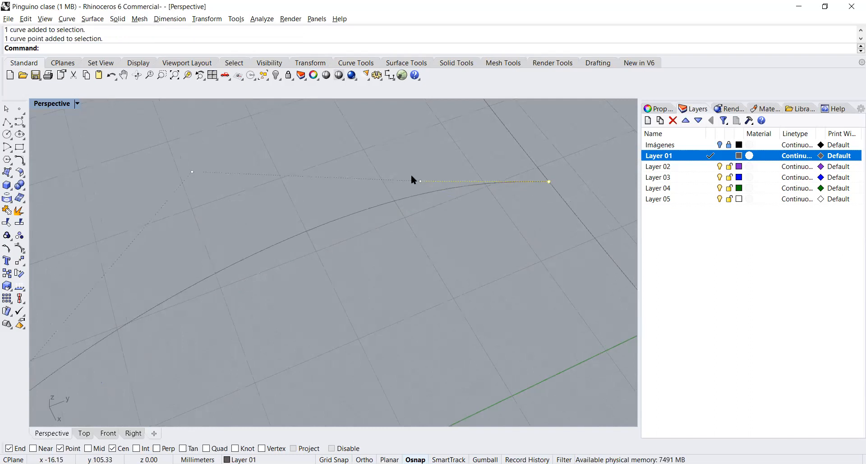
left_click(185, 75)
left_click(416, 269)
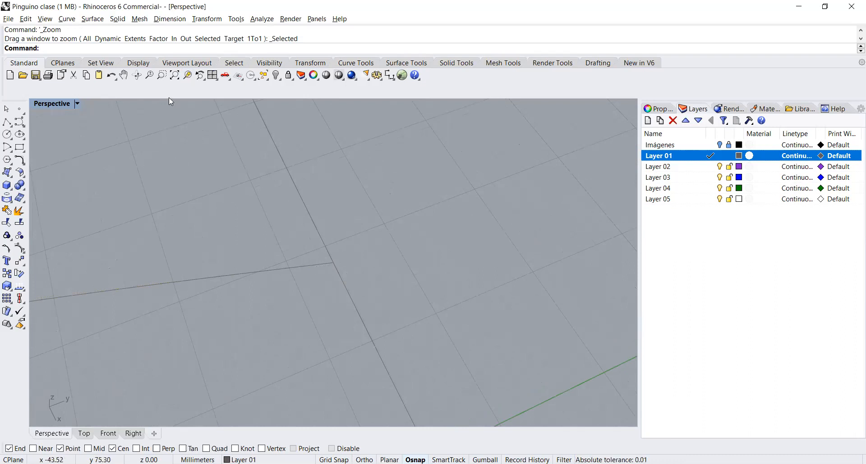
left_click(162, 75)
left_click_drag(316, 252, 340, 270)
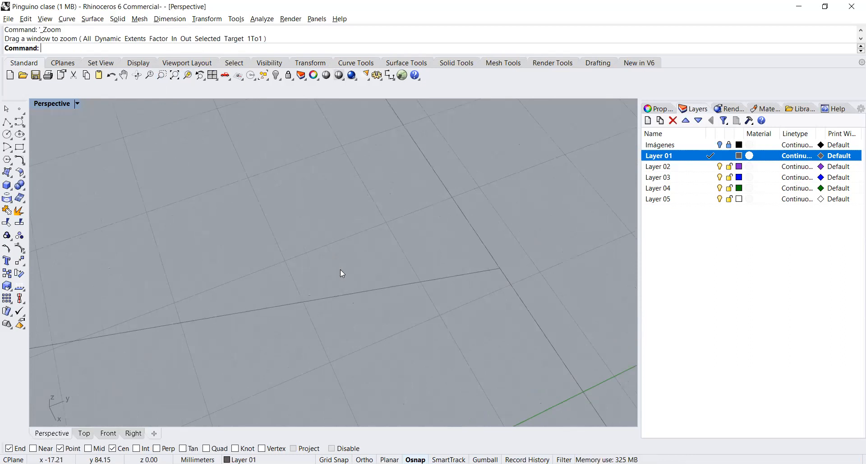
Step: Inspect the short transition profile's opposite end and its control points against the other opening curve
left_click(175, 76)
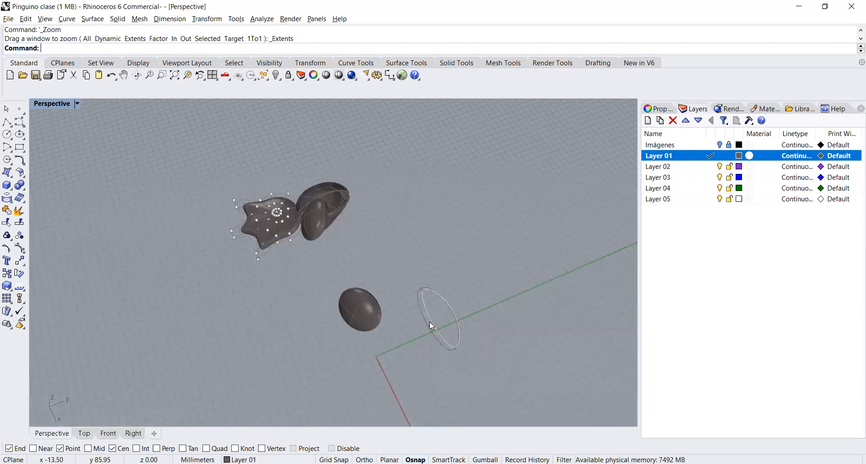
left_click(436, 333)
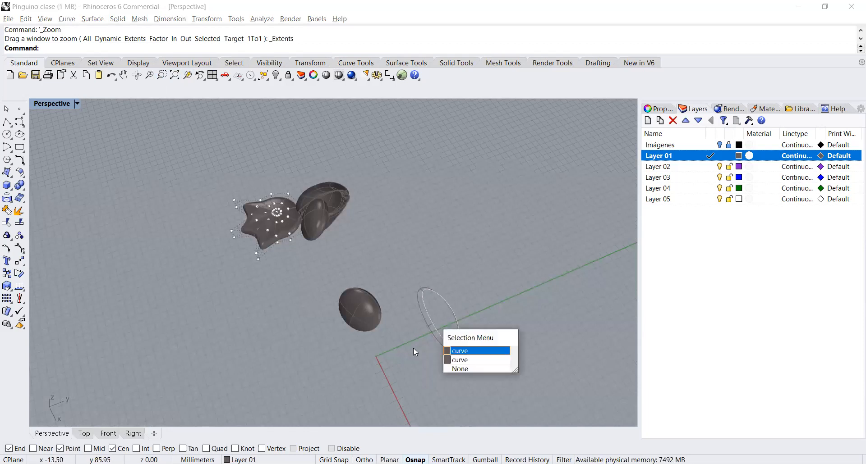
left_click(407, 317)
left_click(436, 331)
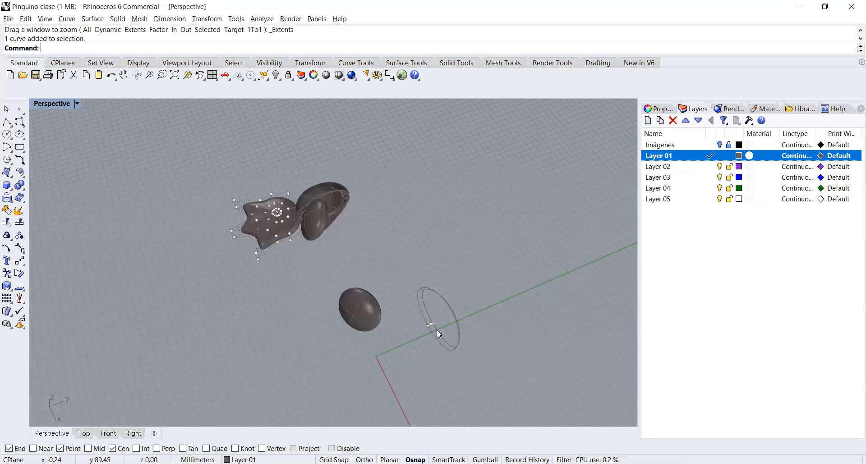
left_click(187, 75)
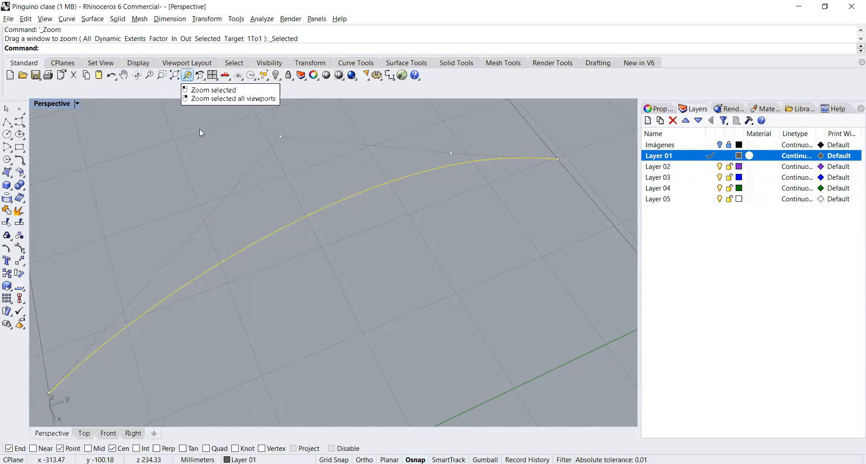
left_click_drag(34, 371, 66, 400)
left_click(187, 75)
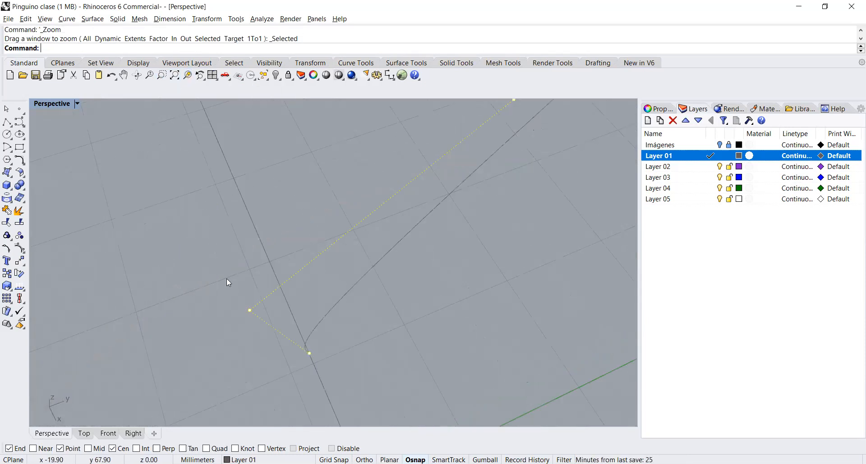
key("Escape")
right_click_drag(362, 330, 339, 309)
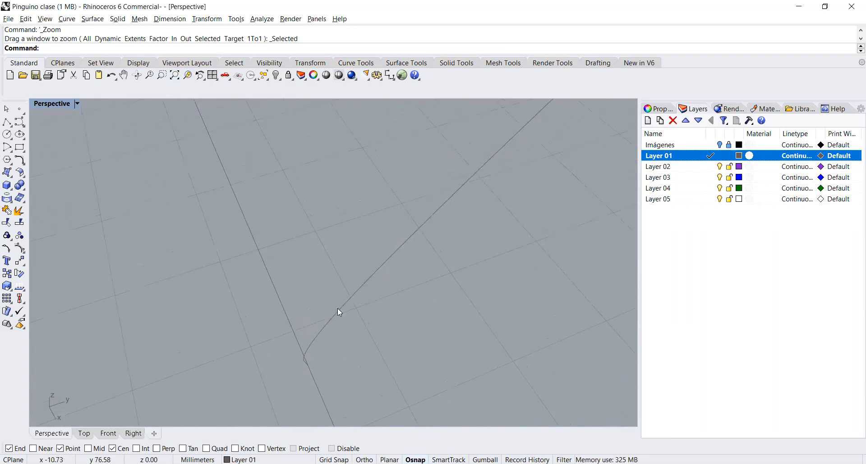
left_click(337, 311)
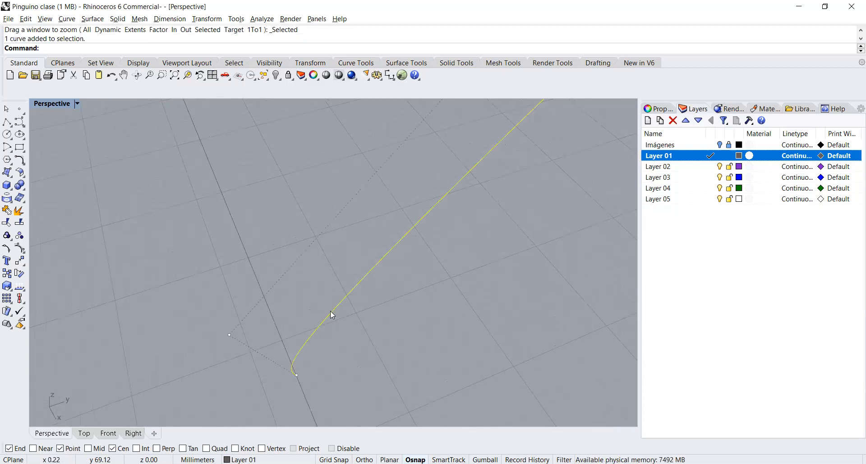
Step: In the Top view, move the short profile's control point beside its outer end about 0.3 mm along Y toward the inner rim, with Ortho on
left_click(228, 335)
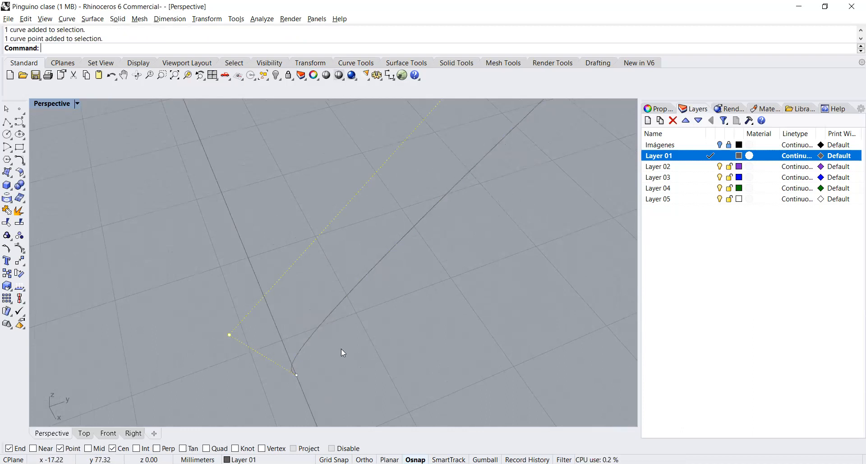
left_click(174, 75)
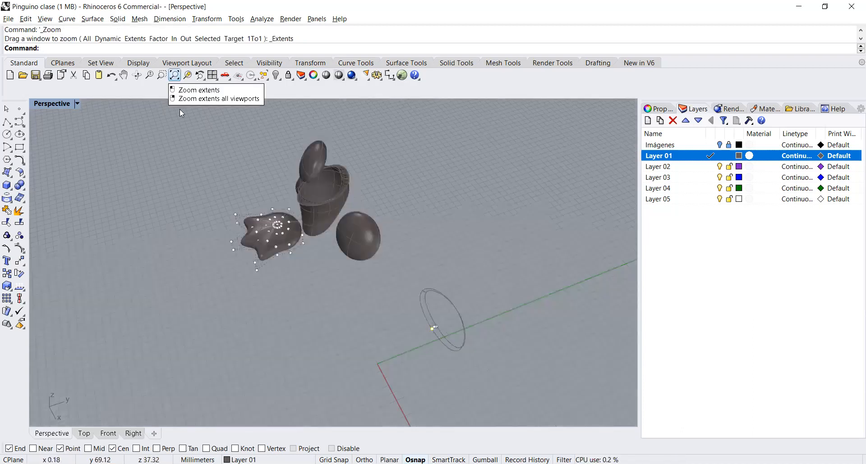
left_click(84, 433)
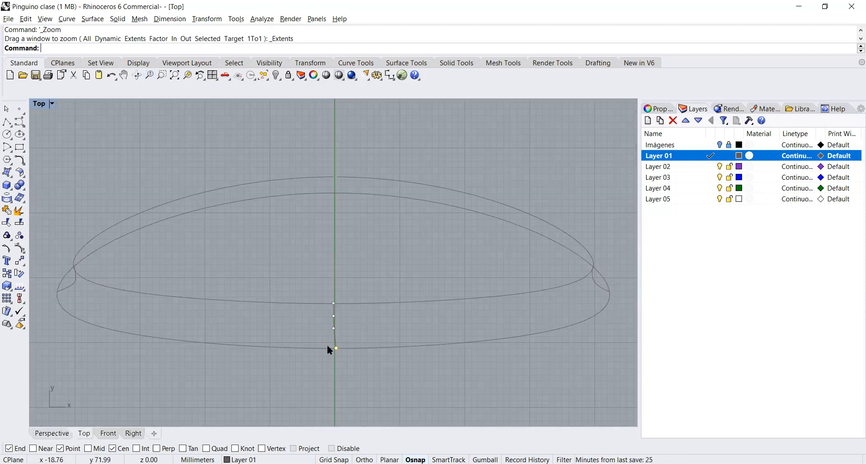
left_click(21, 260)
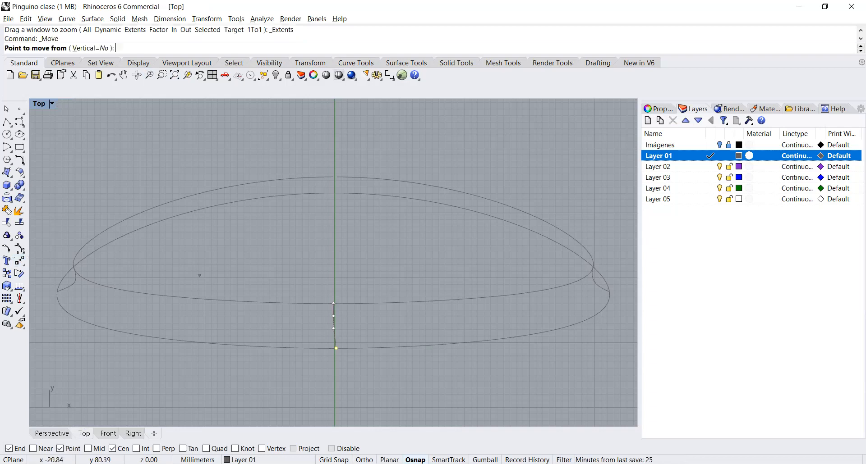
left_click(374, 279)
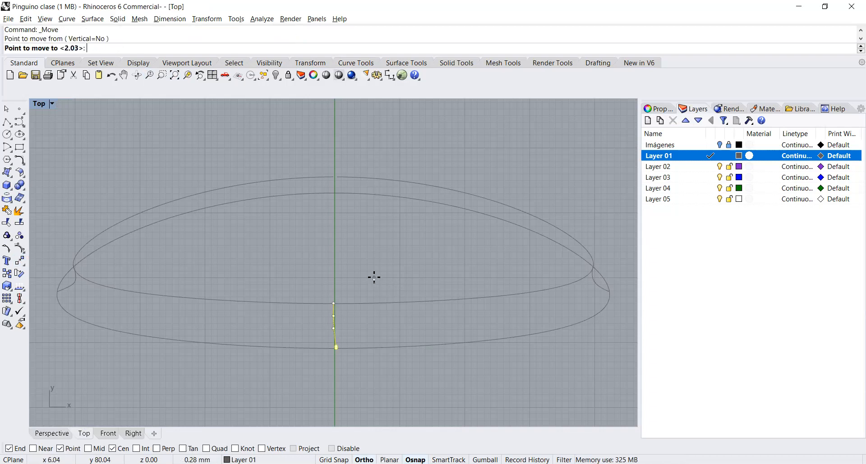
left_click(374, 278)
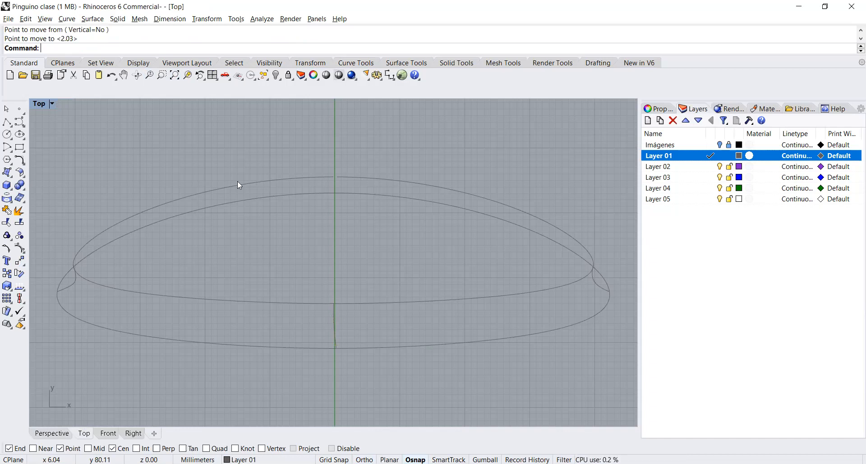
left_click(43, 434)
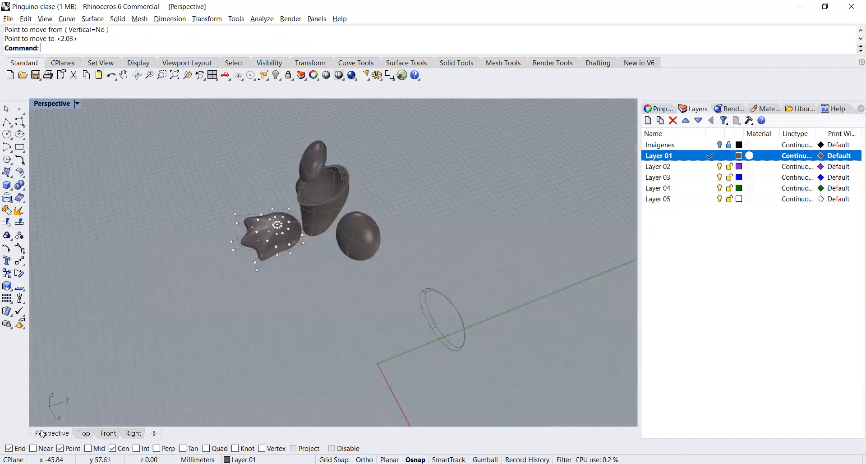
Step: Try a Sweep2 surface using the two opening rim curves as rails and the three short transition profiles as cross sections
left_click_drag(406, 273, 494, 369)
left_click(185, 76)
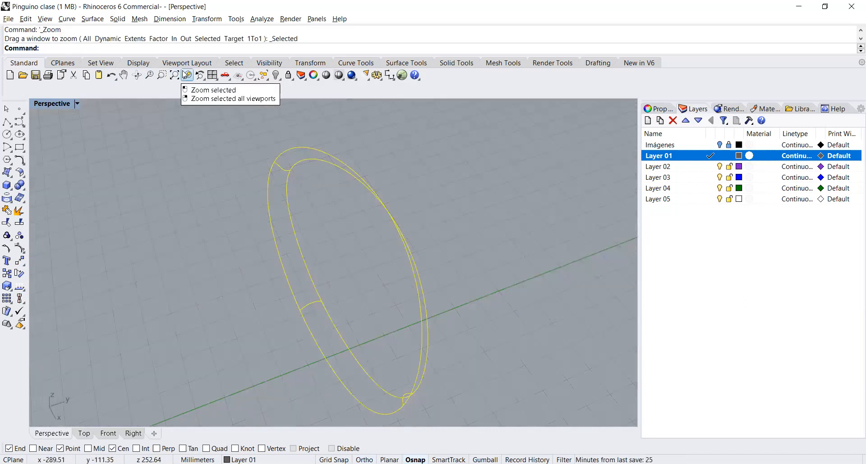
left_click(494, 232)
mouse_move(494, 232)
right_mouse_down()
mouse_move(434, 220)
mouse_move(417, 205)
mouse_move(425, 249)
mouse_move(405, 250)
mouse_move(365, 216)
right_mouse_up()
left_click_drag(408, 223, 365, 217)
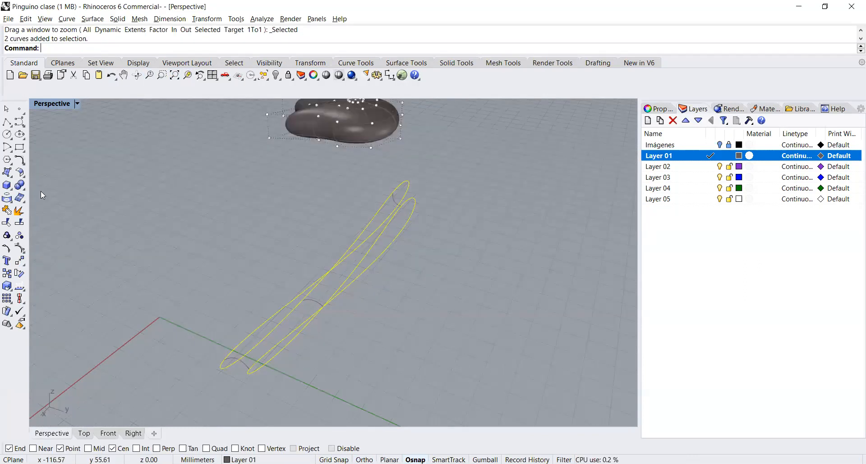
type("Swee2")
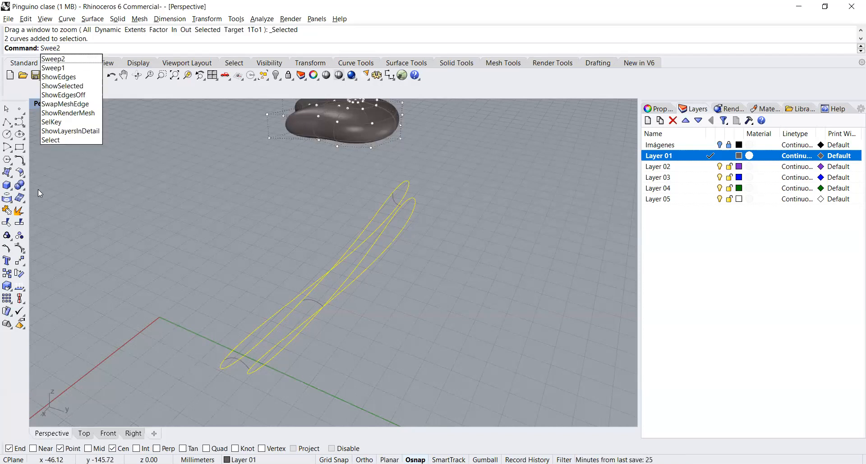
key("Down")
key("Return")
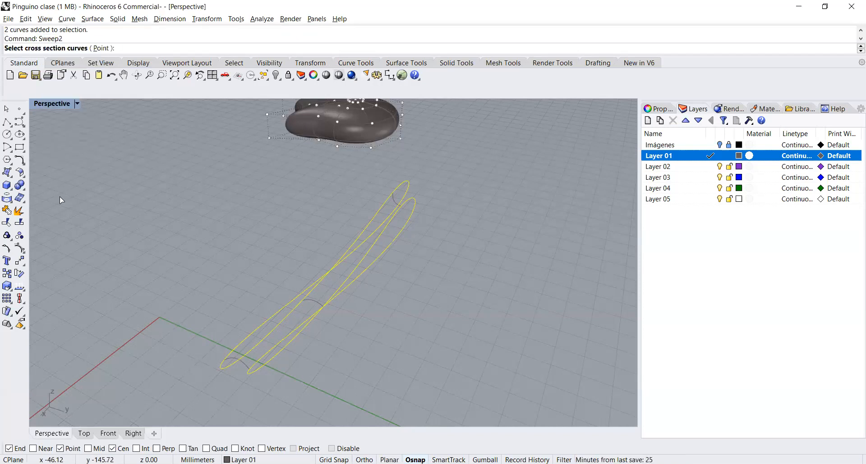
right_click_drag(260, 216, 334, 203)
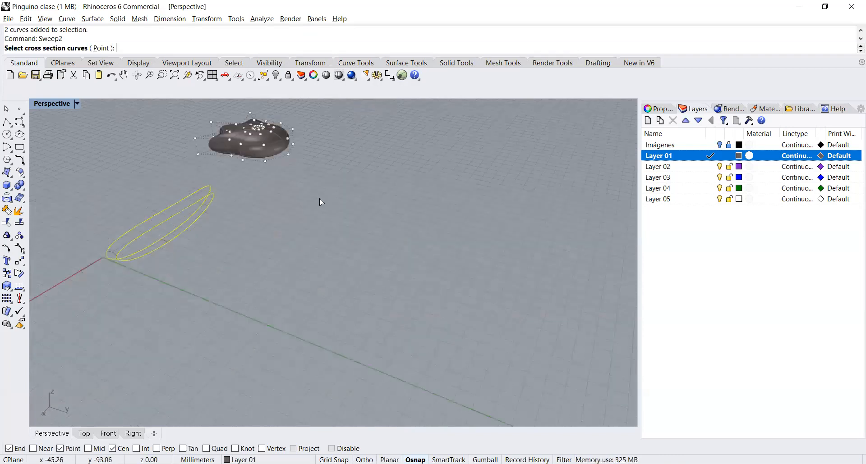
left_click_drag(229, 205, 187, 169)
left_click_drag(161, 272, 180, 225)
left_click_drag(94, 279, 130, 239)
key("Return")
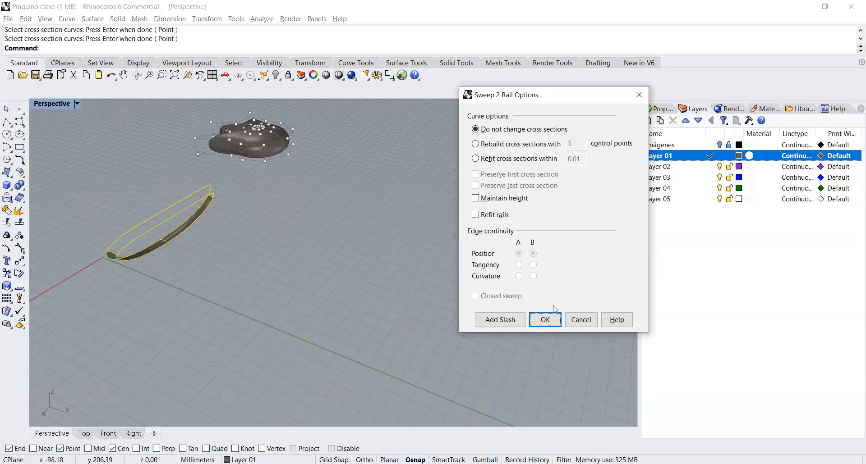
left_click(581, 320)
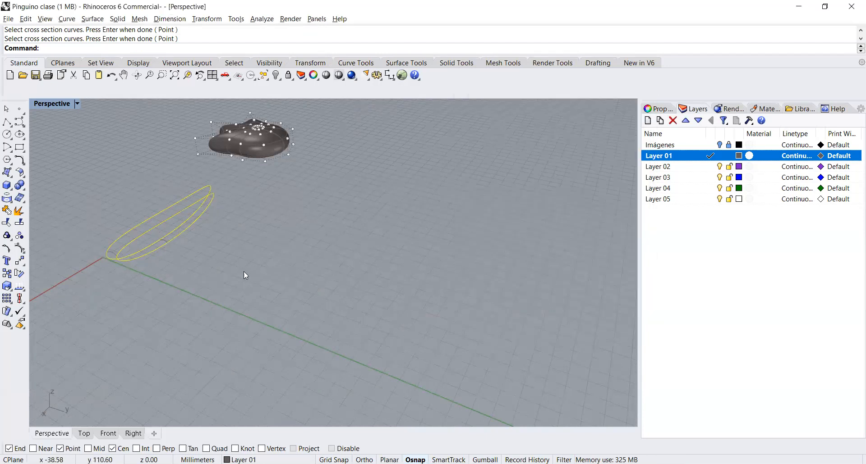
Step: Bridge the gap in the smaller rim curve with a curvature-continuous blend curve at both ends and join the pieces
left_click(175, 222)
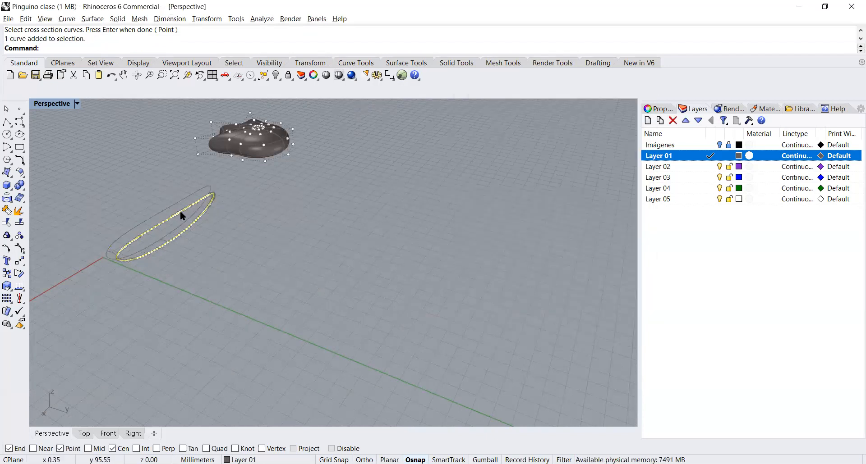
left_click_drag(177, 206, 184, 212)
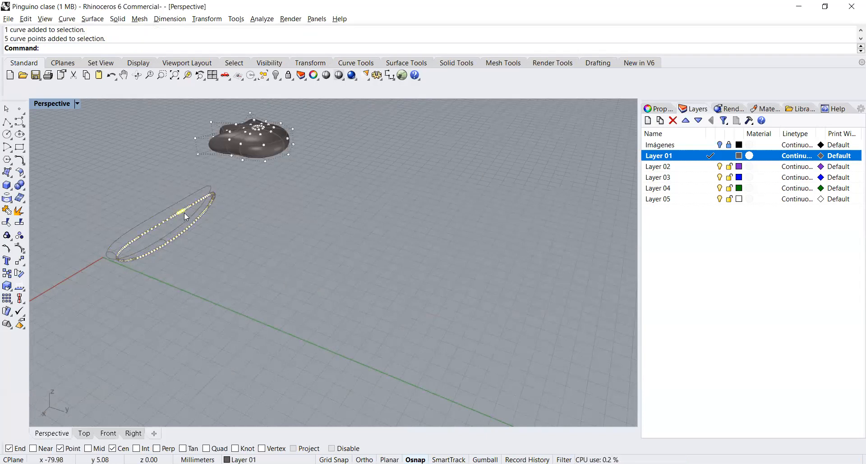
left_click(187, 75)
key("Escape")
key("Escape")
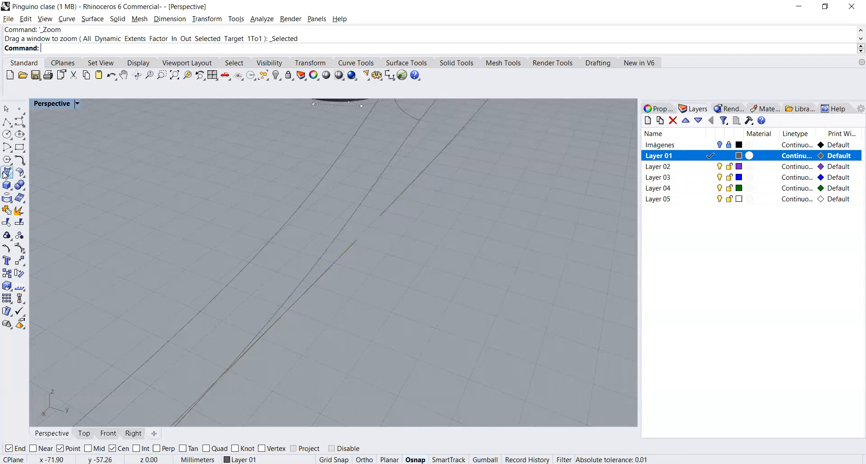
left_click(4, 174)
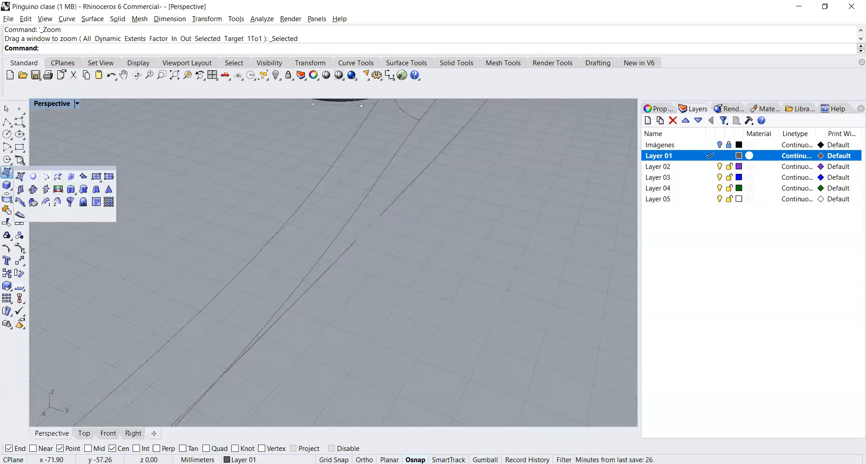
left_click(19, 159)
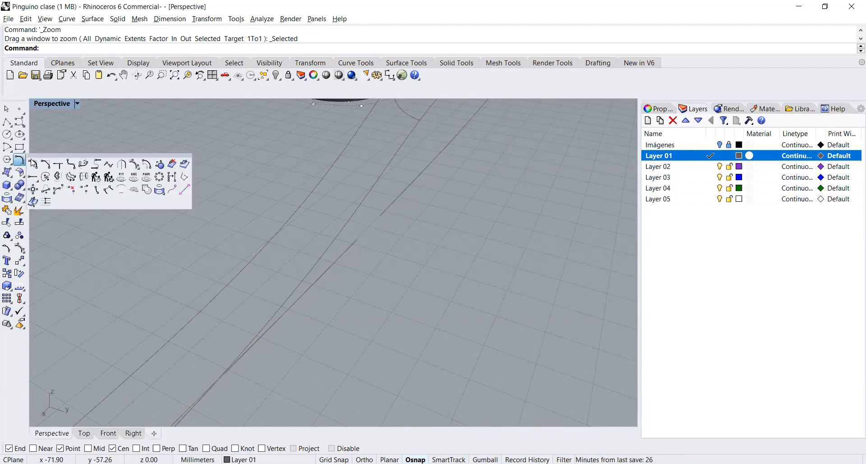
left_click(83, 163)
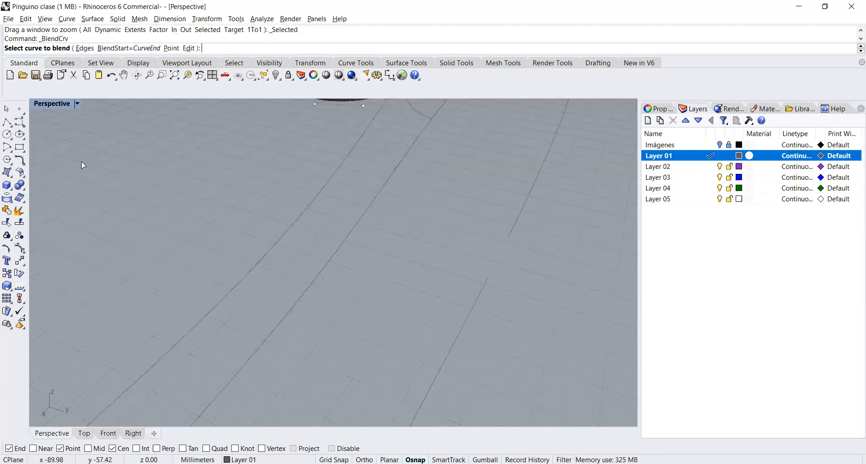
left_click(488, 279)
left_click(506, 240)
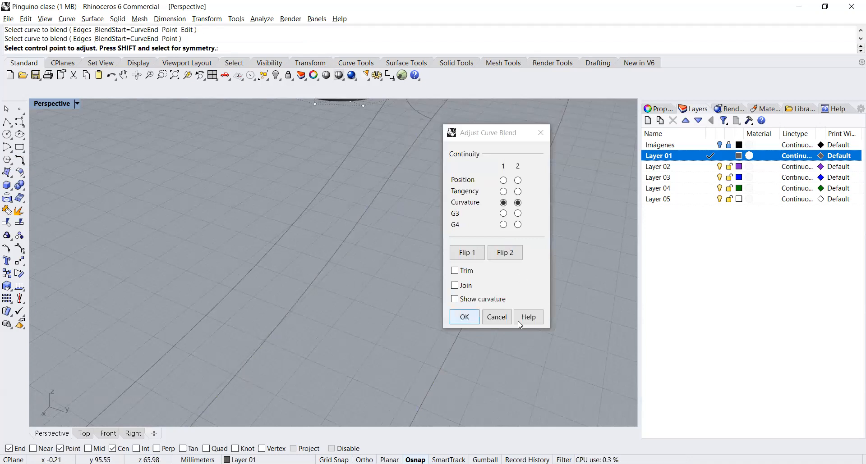
key("Return")
left_click_drag(544, 293, 431, 178)
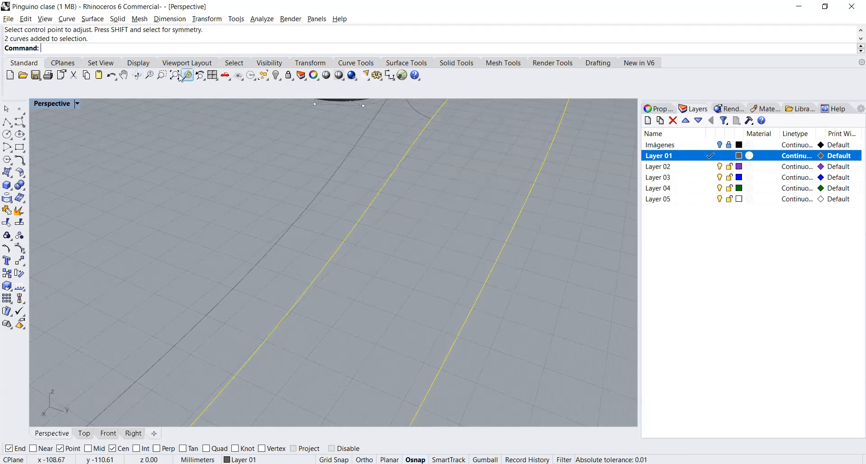
left_click(19, 222)
Step: Retry the Sweep2 surface with the joined smaller rim and the larger rim as rails, using the three short profiles as cross sections
left_click(230, 287)
left_click(187, 75)
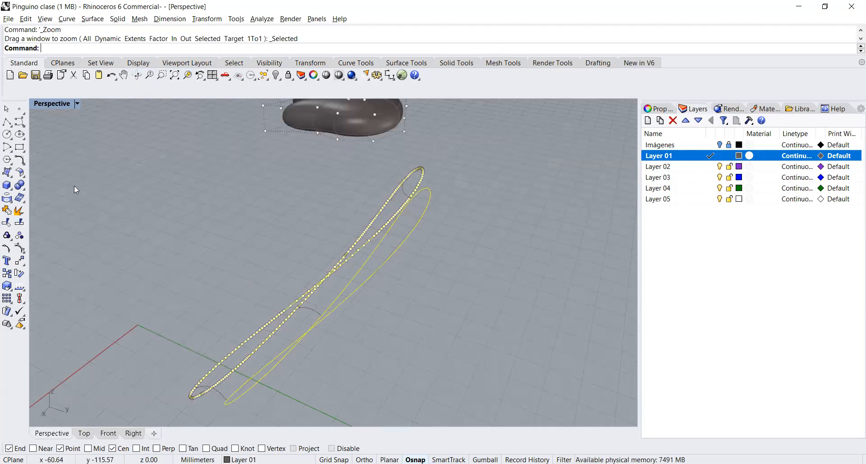
type("Swe")
key("Down")
key("Down")
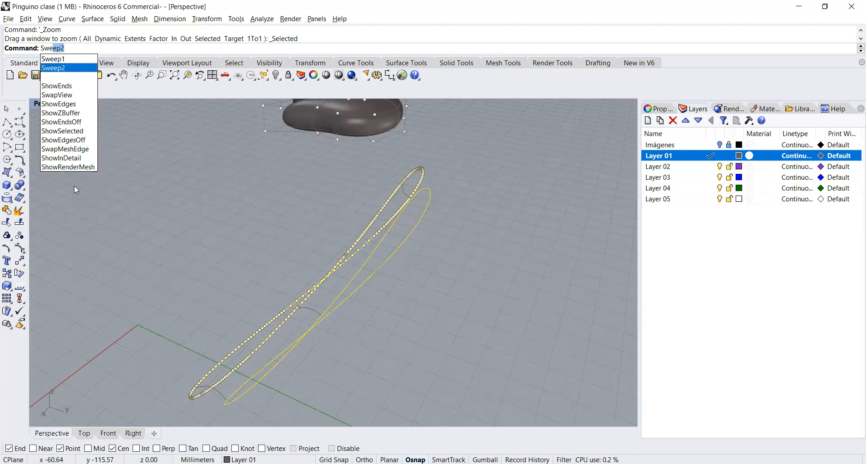
key("Return")
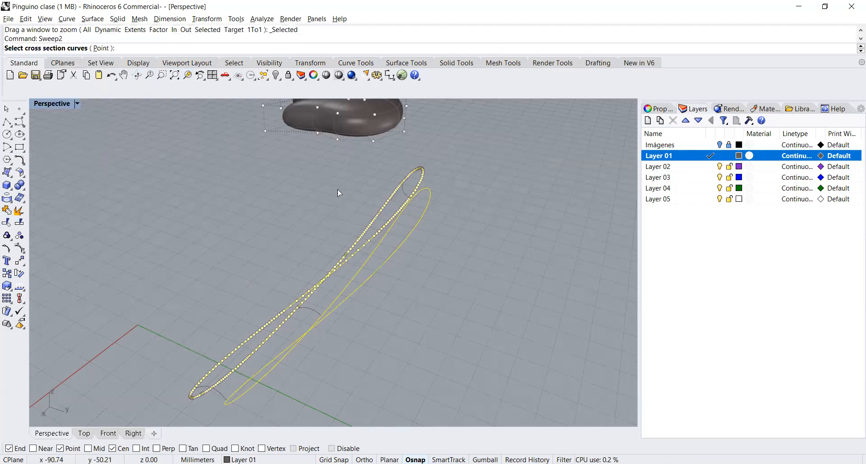
left_click(403, 193)
left_click(260, 369)
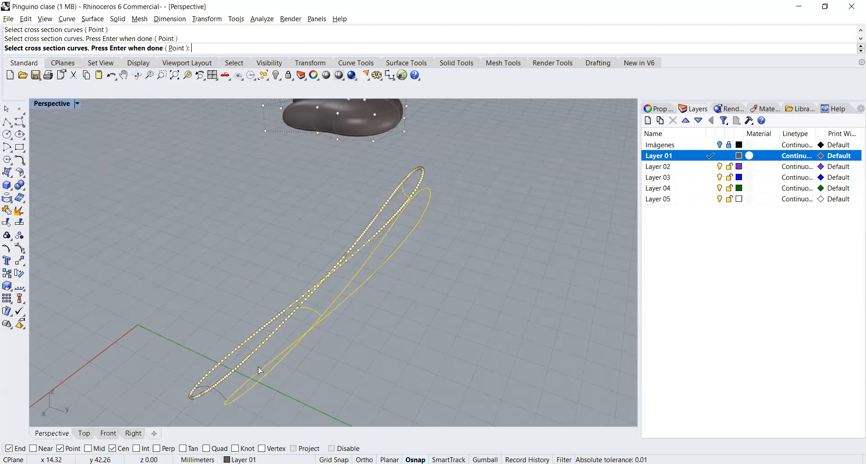
left_click(218, 392)
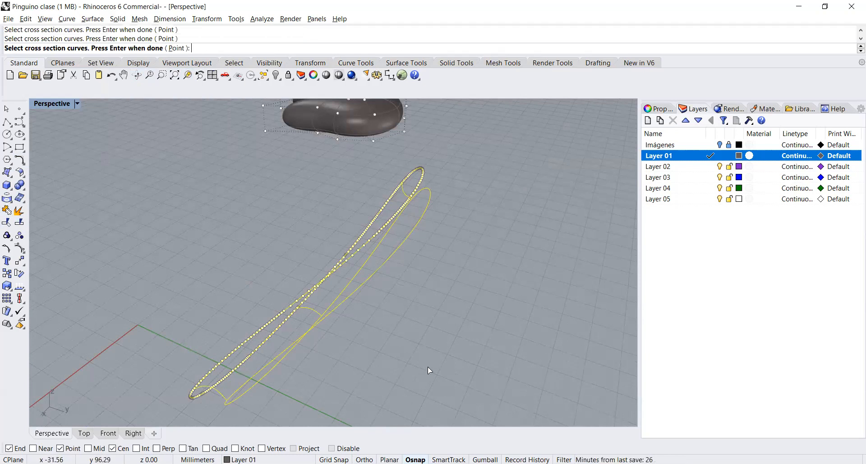
key("Return")
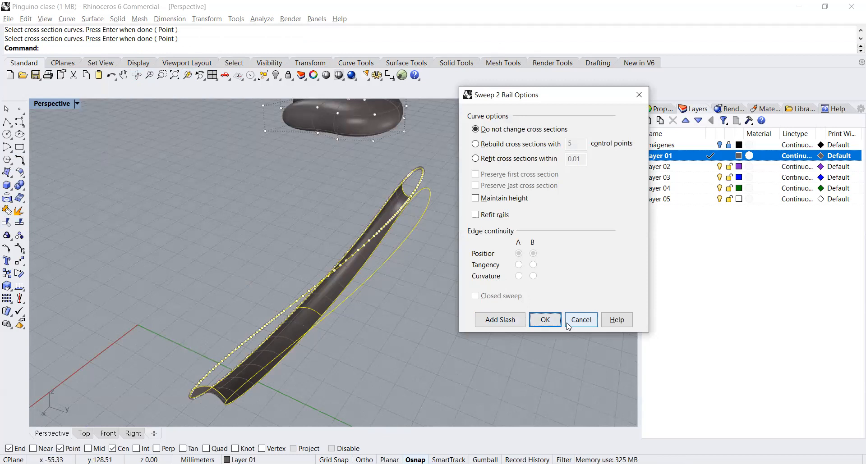
right_click_drag(419, 311, 404, 290)
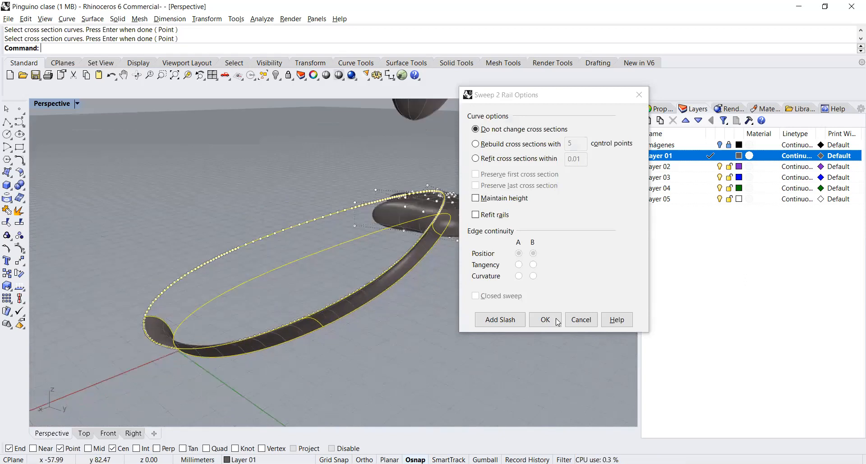
left_click(576, 320)
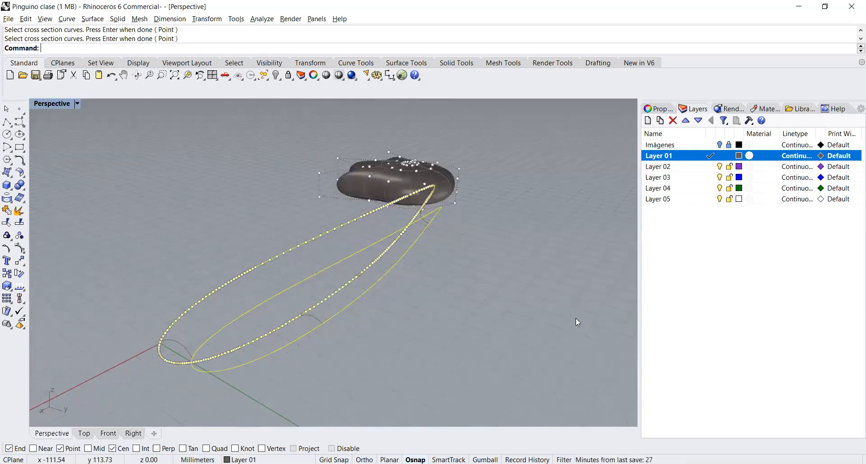
Step: Run ShowEnds on the smaller rim curve to display its ends, seam and polycurve joints
left_click(336, 315)
right_click_drag(456, 328, 441, 330)
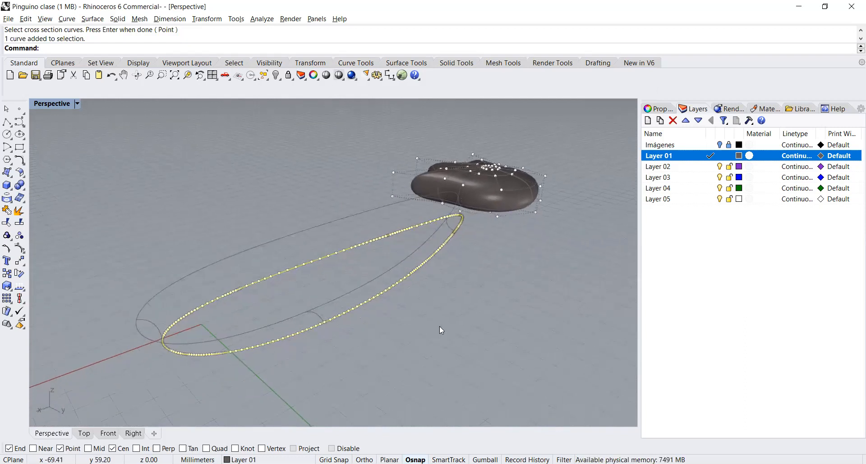
type("how")
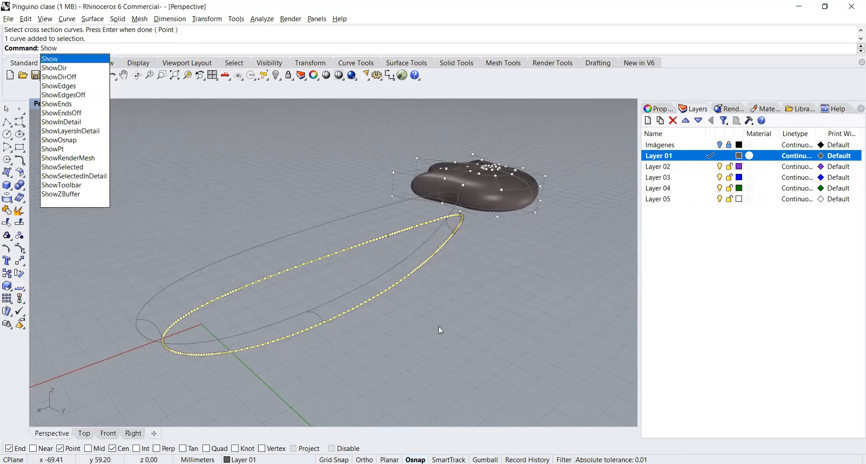
key("Down")
key("Down")
key("Down")
key("Down")
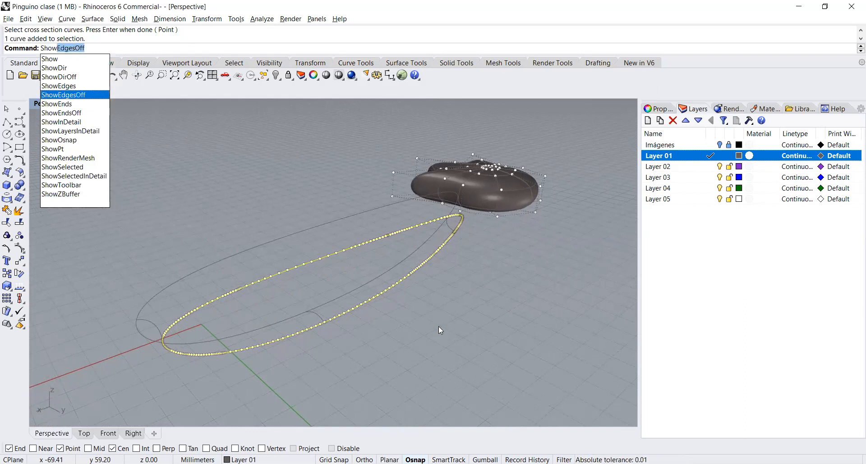
key("Down")
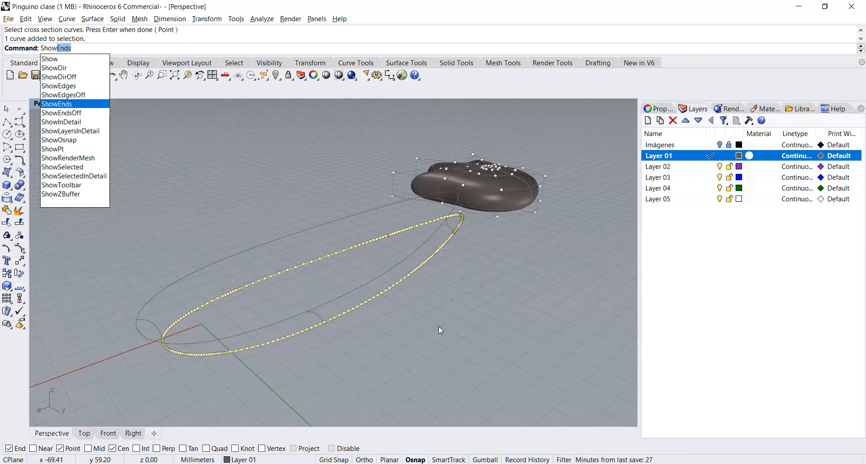
key("Return")
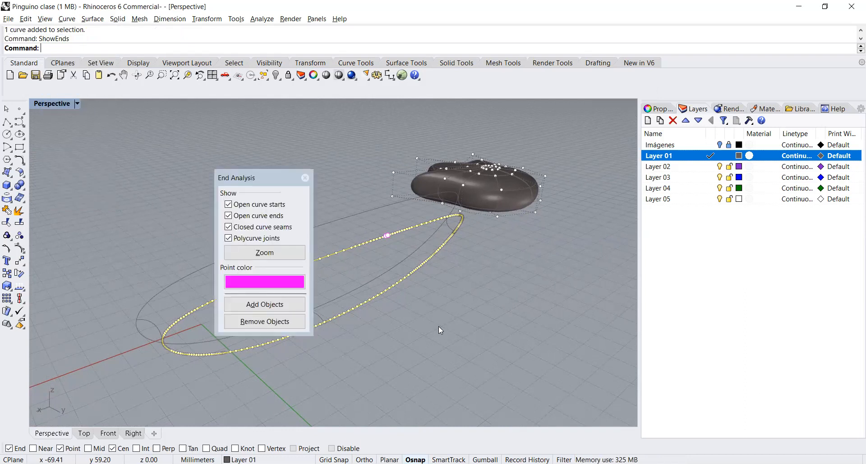
Step: Examine the marked joints where the blend meets the smaller rim curve, close the end analysis and select that curve
scroll(388, 232, "down", 1)
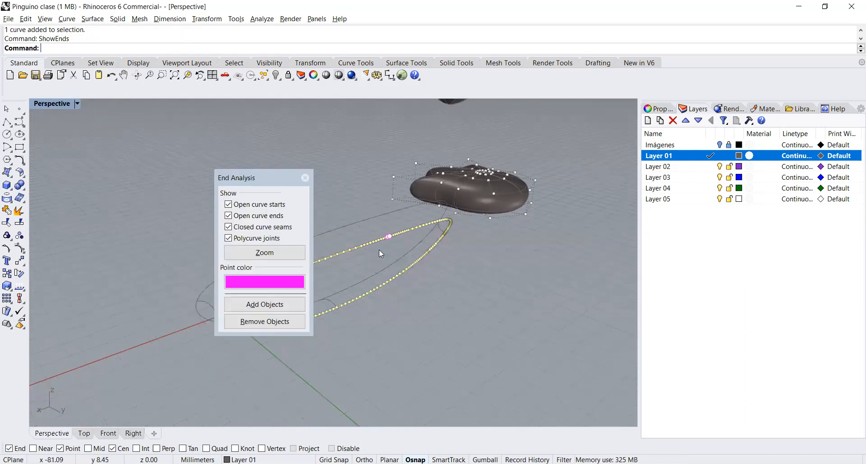
left_click_drag(382, 226, 392, 240)
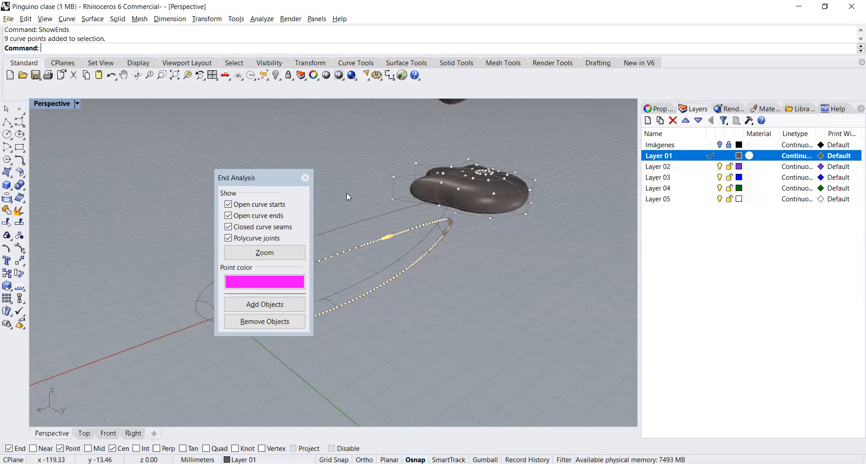
left_click(188, 76)
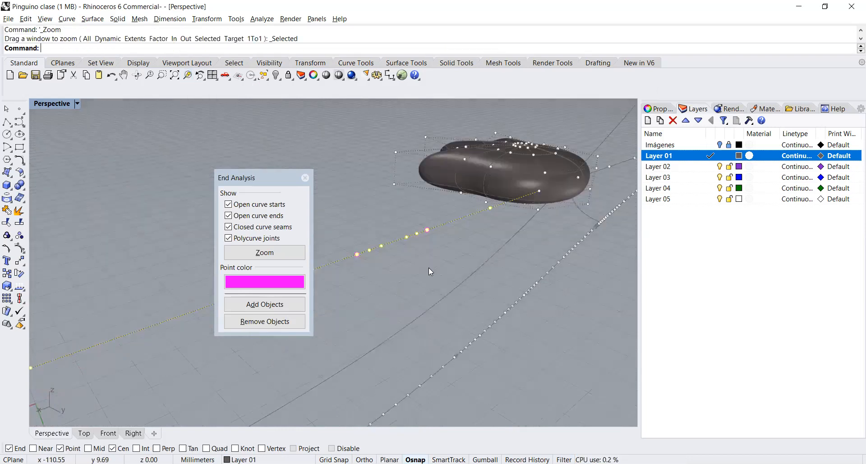
left_click(381, 245)
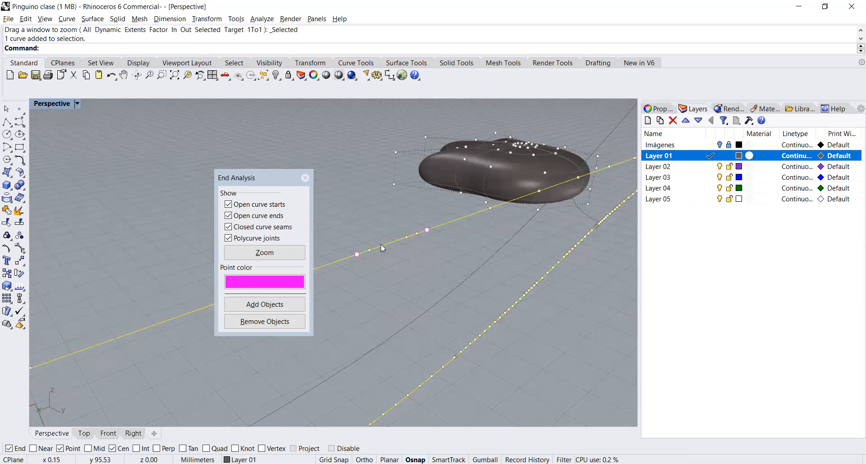
left_click(341, 234)
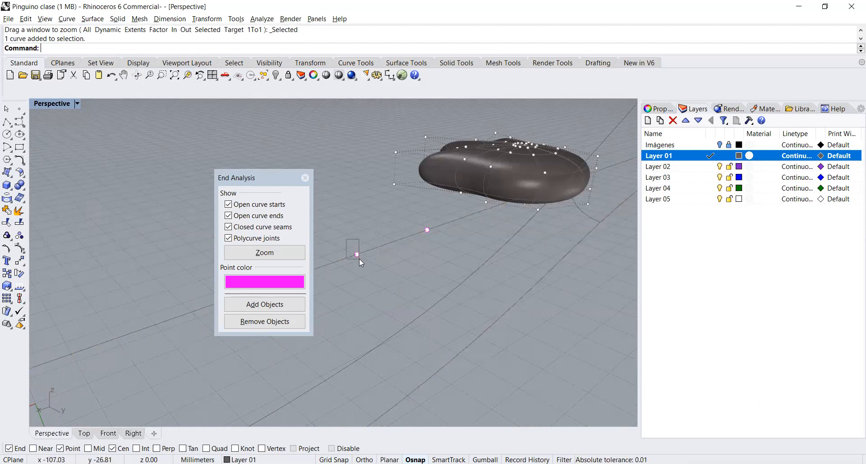
left_click_drag(346, 239, 361, 260)
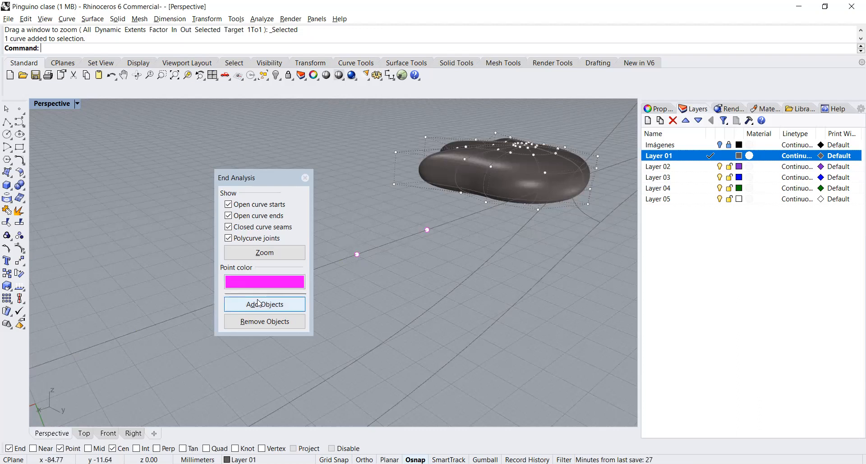
left_click(304, 178)
left_click(359, 256)
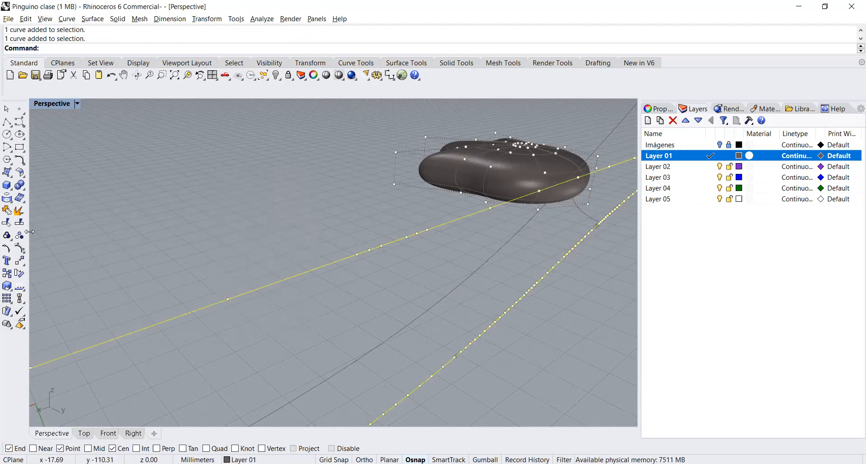
Step: Delete two crowded control points beside the blend joint on the smaller rim curve and deselect everything
left_click_drag(335, 236, 360, 261)
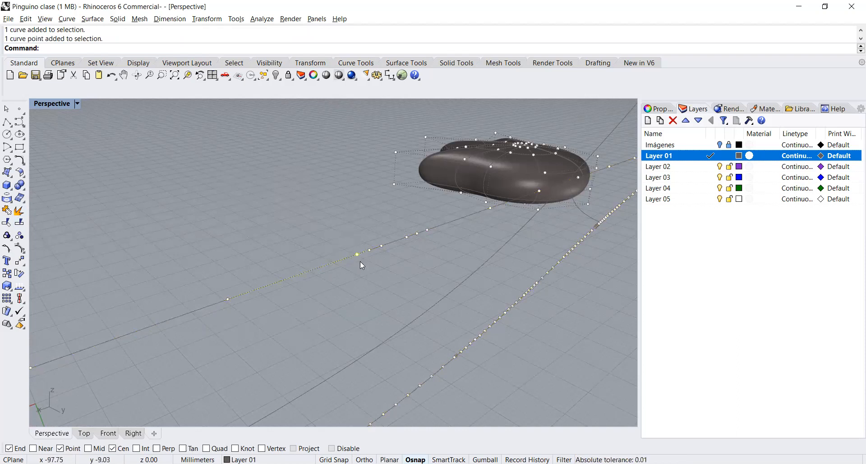
key("Delete")
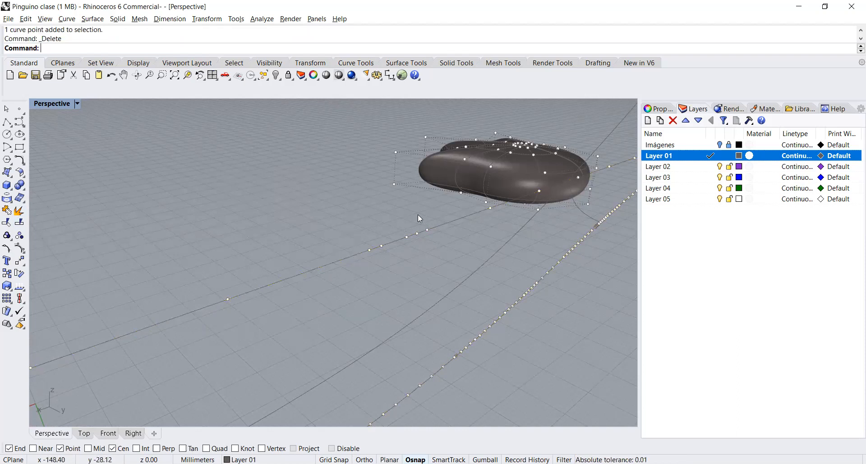
left_click_drag(437, 236, 436, 235)
key("Delete")
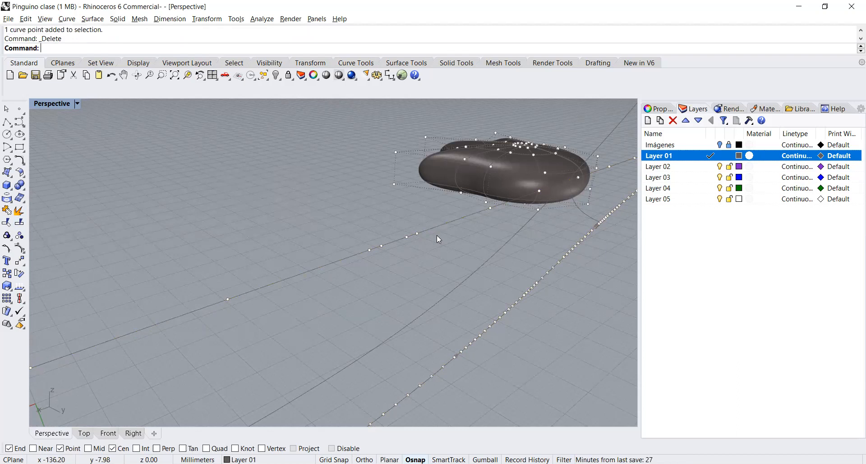
key("Escape")
Step: Retry the Sweep2 surface with both rim curves as rails and the three short profiles as cross sections
left_click(431, 225)
left_click(459, 280)
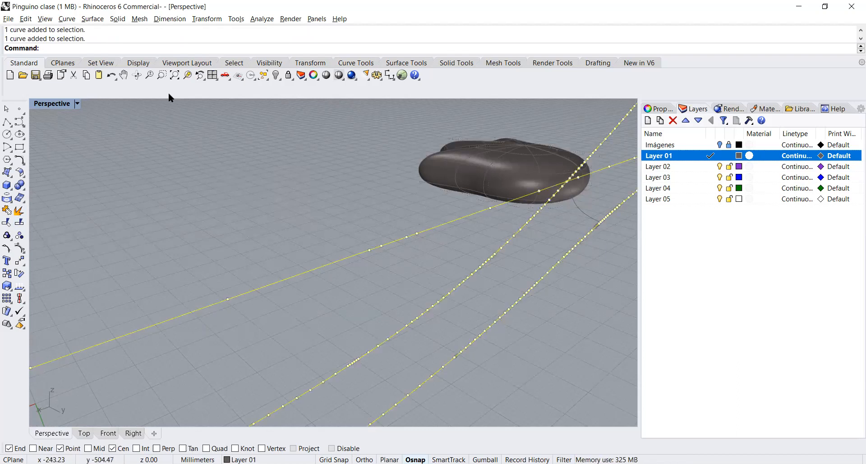
left_click(188, 75)
type("Sweep1")
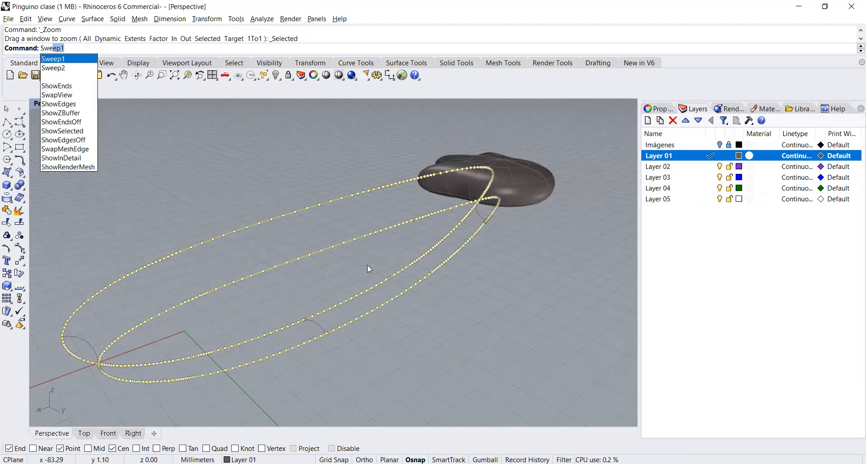
key("Down")
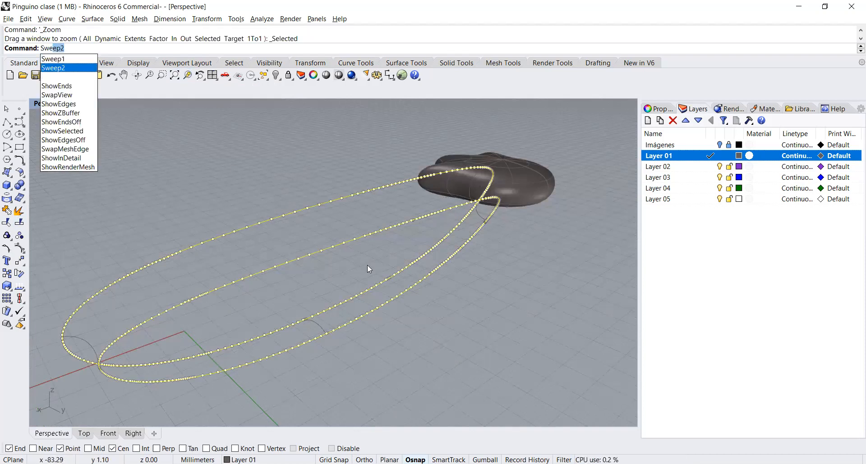
key("Return")
left_click(318, 326)
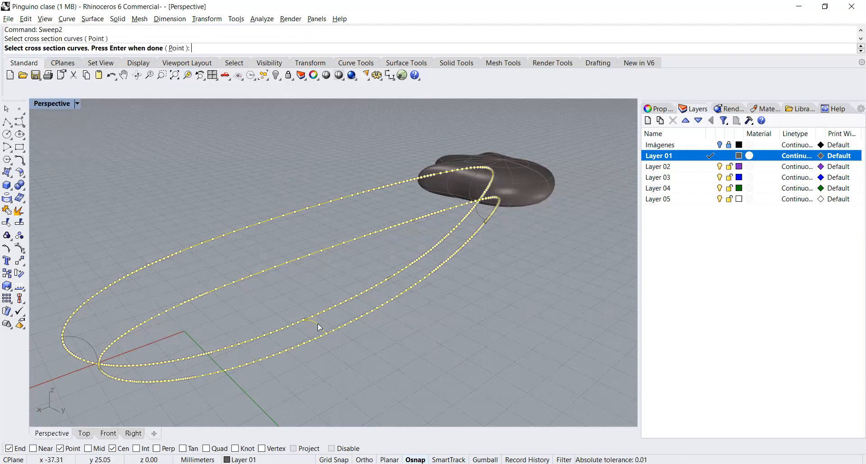
left_click(87, 341)
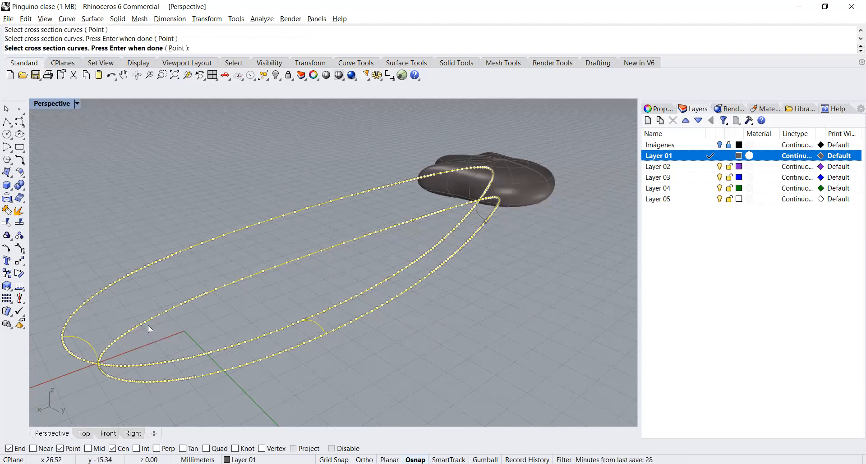
left_click(479, 216)
key("Return")
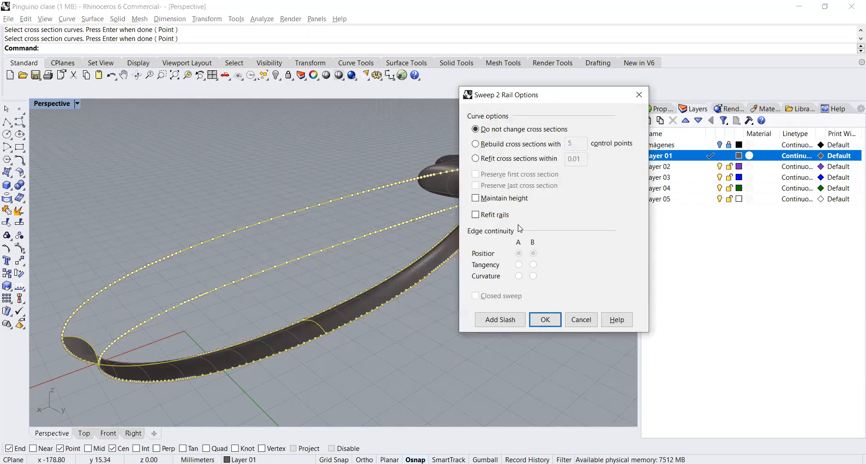
key("Escape")
key("Escape")
Step: Examine the clustered control points on the smaller rim curve up close
left_click(412, 220)
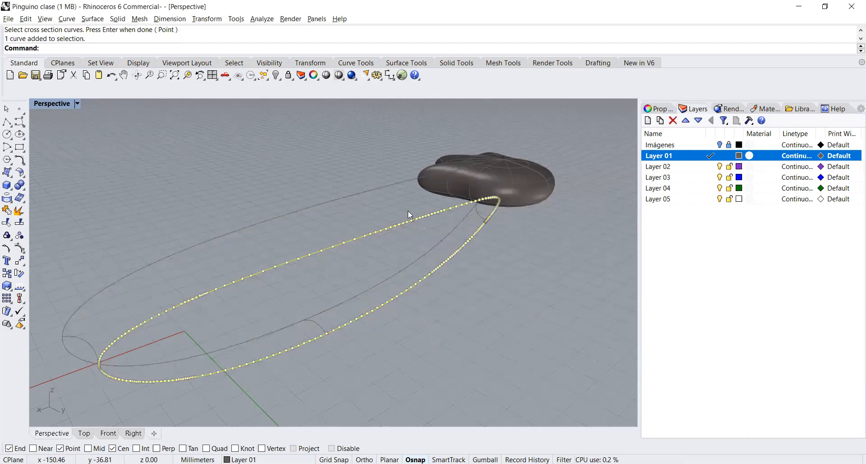
left_click(414, 222)
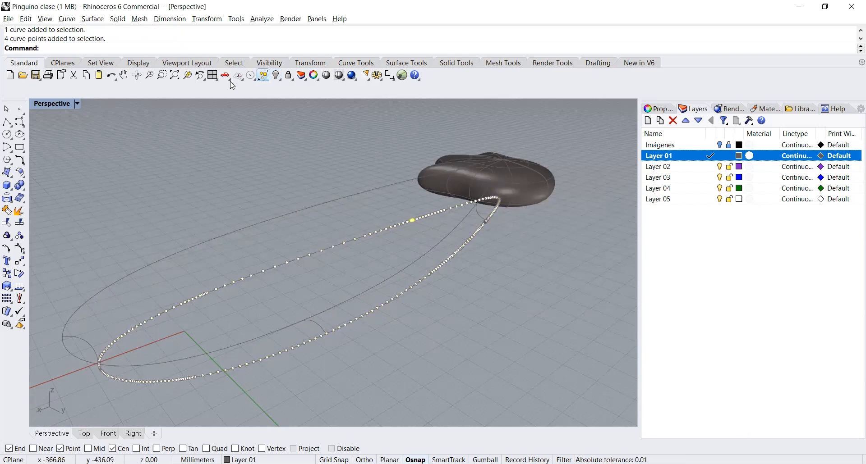
left_click(188, 76)
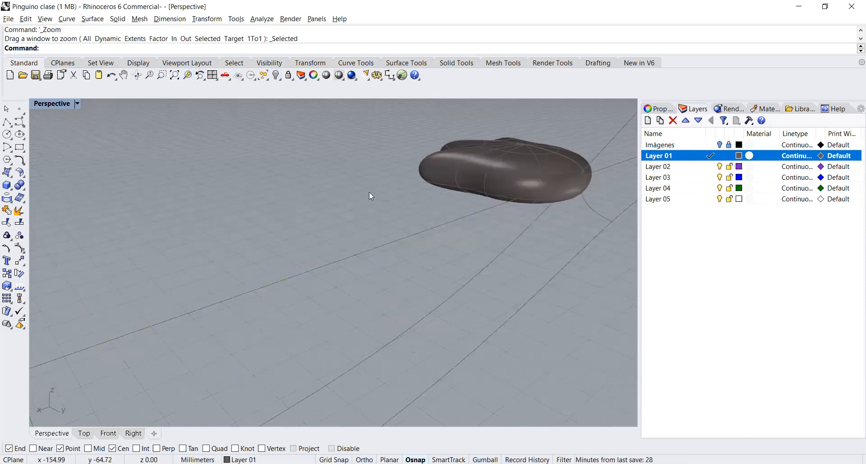
left_click(417, 233)
right_click_drag(450, 250, 331, 211)
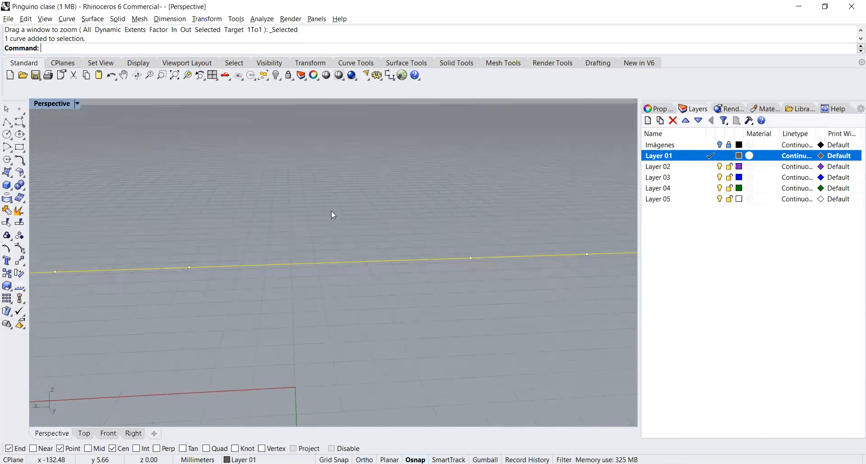
Step: Run ShowEnds on the smaller rim curve to mark its seam and polycurve joints, keeping the curve uncovered
type("zs")
key("Return")
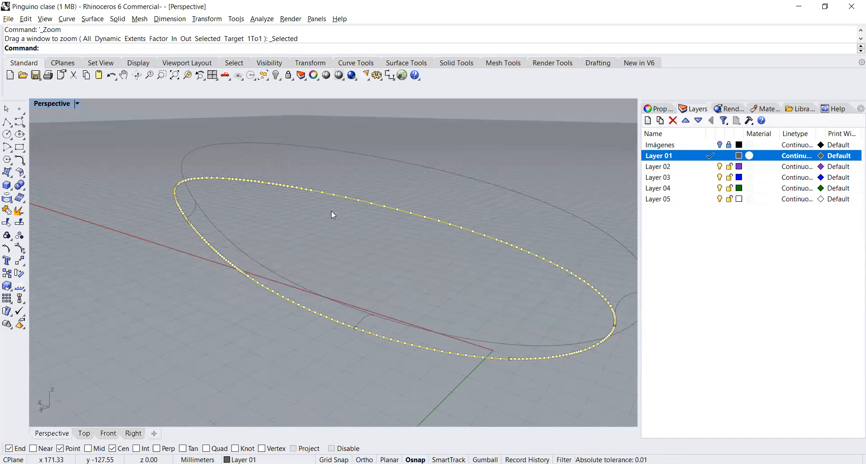
type("Show")
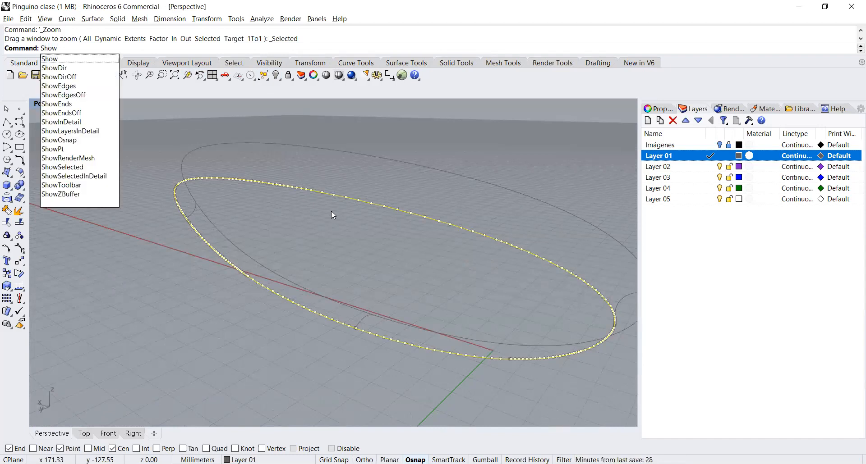
key("Down")
key("Down")
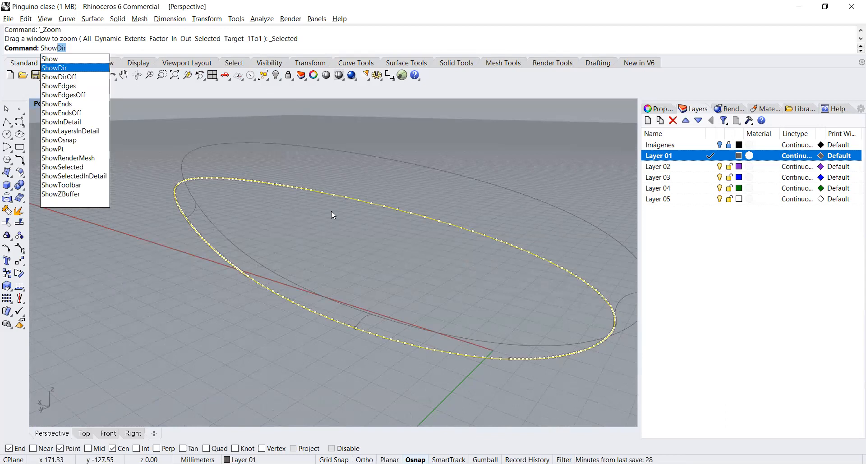
key("Down")
key("Down")
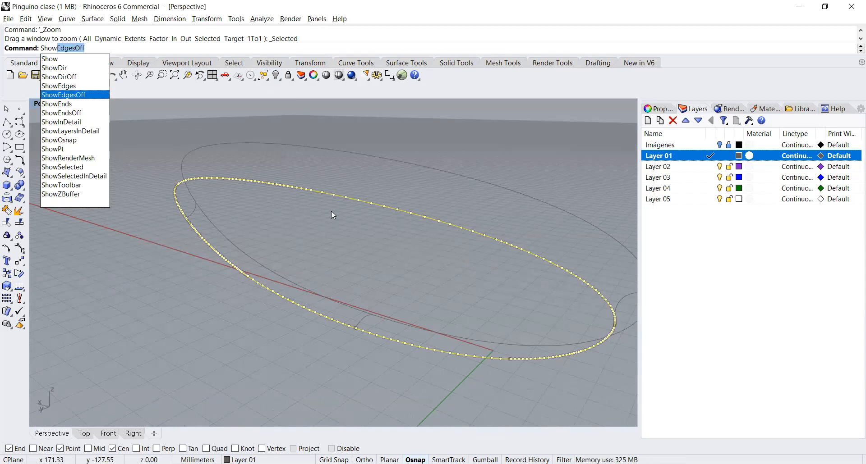
key("Down")
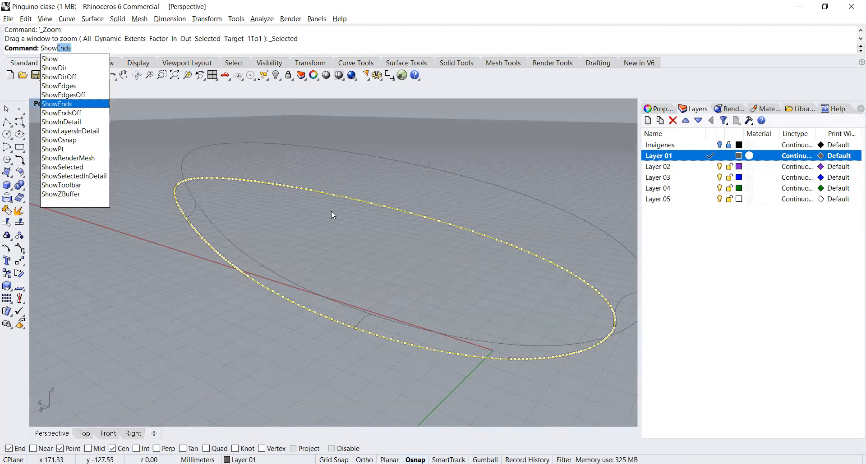
key("Return")
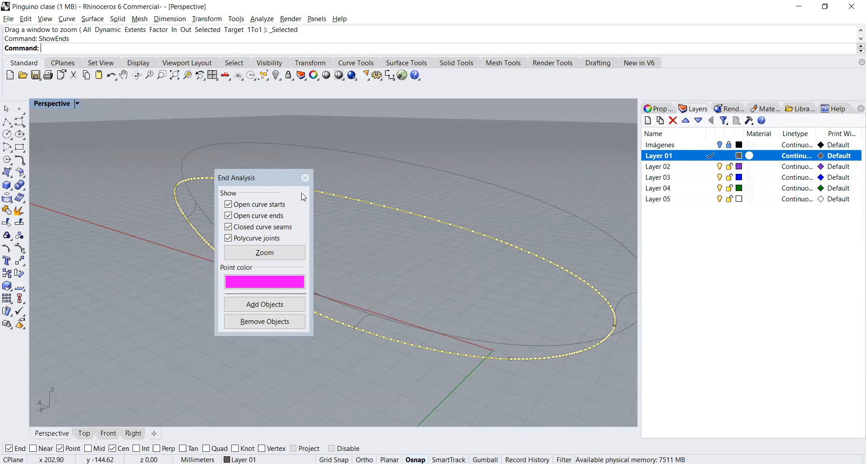
left_click_drag(273, 177, 140, 174)
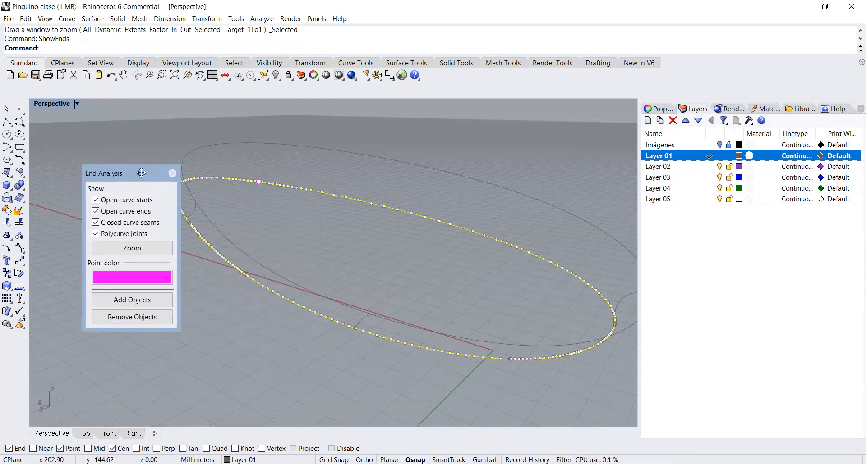
Step: Inspect the marked seam point on the smaller rim curve at close range
left_click(258, 181)
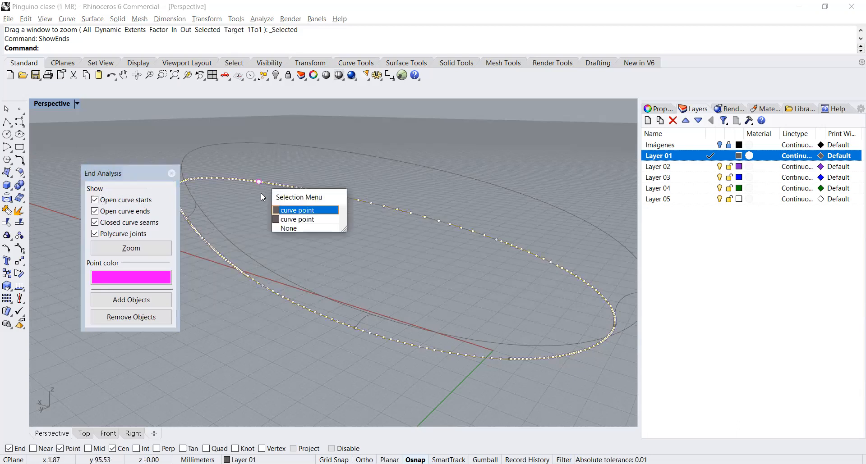
left_click(294, 211)
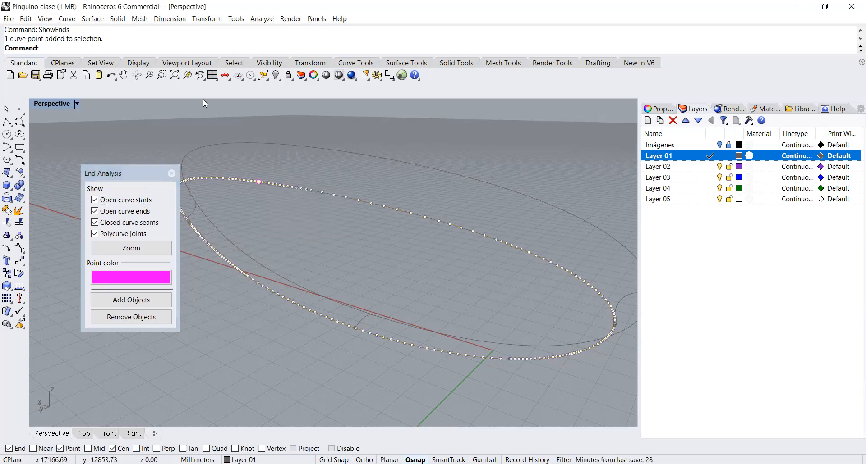
left_click(187, 75)
left_click(313, 229)
left_click(334, 260)
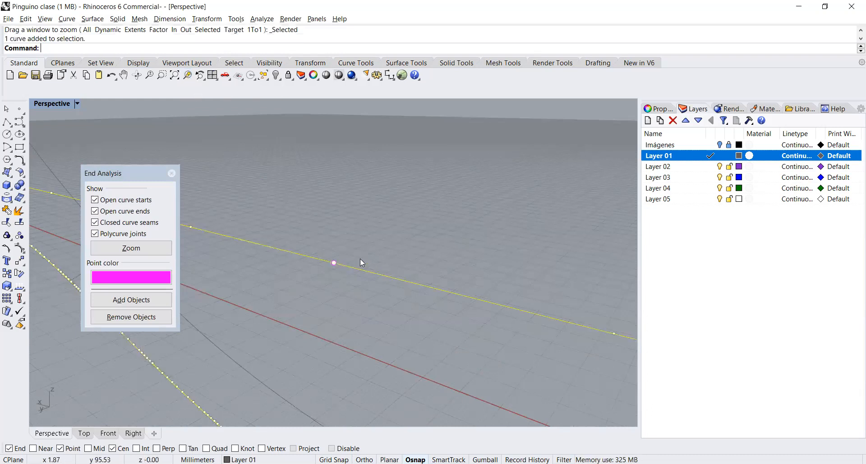
Step: Close the end analysis and try to explode the smaller rim curve
left_click(171, 173)
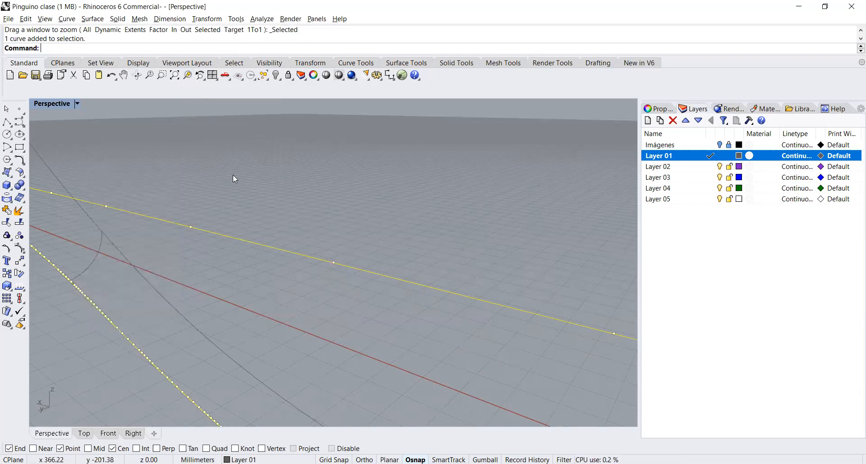
left_click(20, 215)
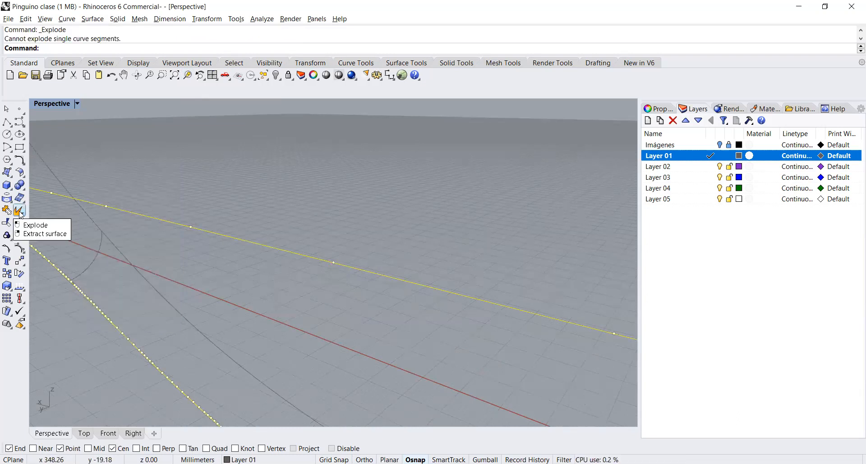
key("Escape")
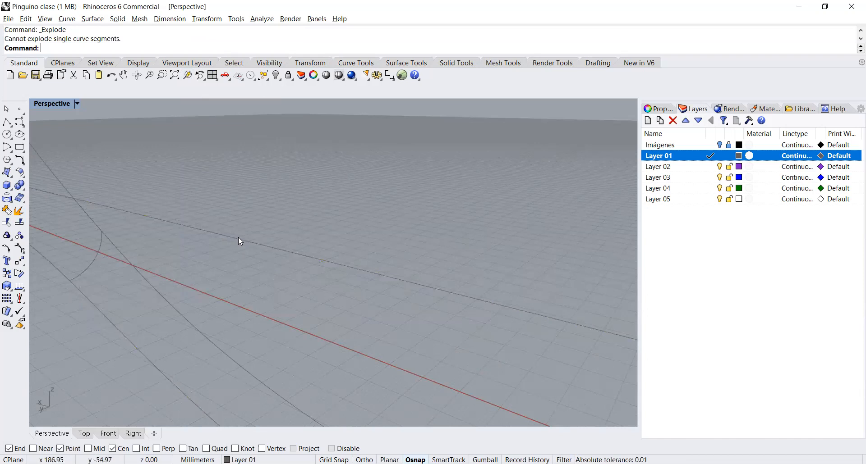
Step: Show the smaller rim curve's control points and delete the one at its seam
left_click(238, 238)
key("F10")
left_click_drag(290, 222, 359, 295)
key("Delete")
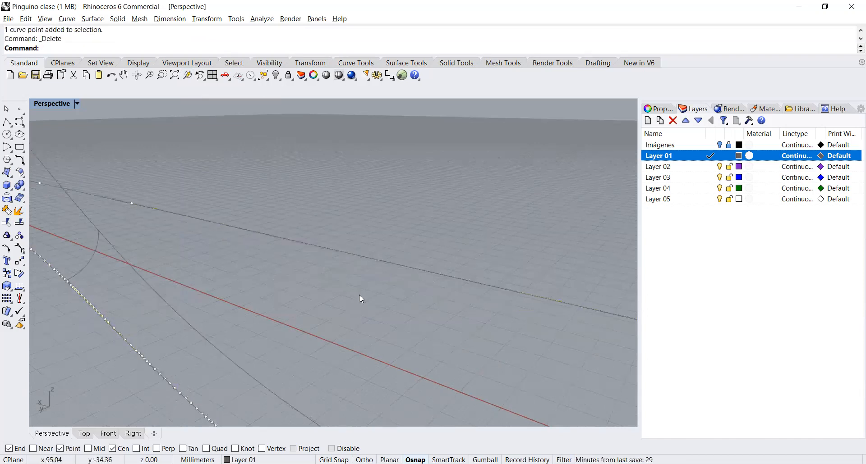
key("Escape")
Step: Recheck the smaller rim curve's seam location with ShowEnds, close the analysis and deselect the curve
left_click(319, 246)
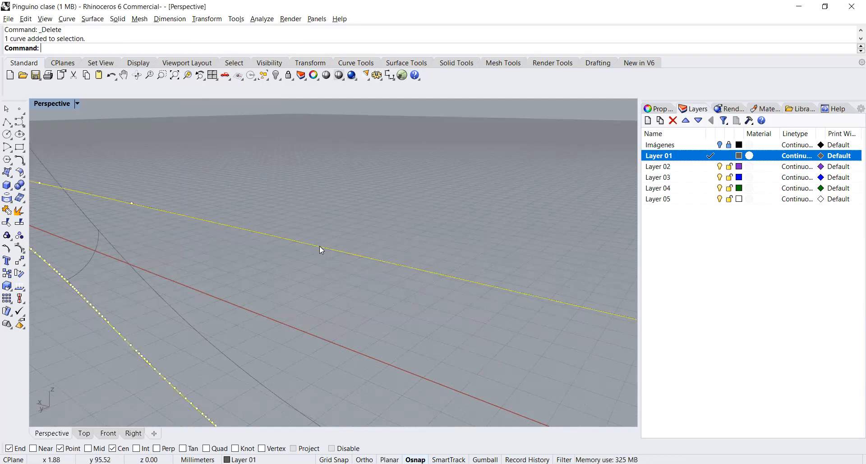
type("how")
key("Return")
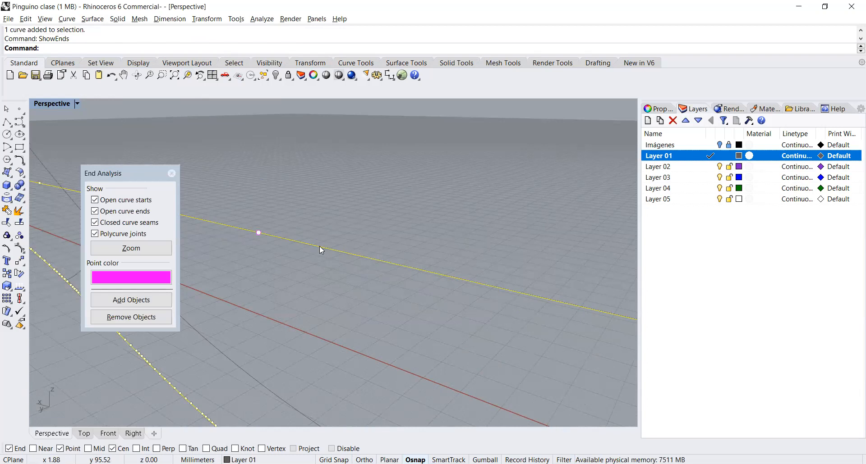
left_click(171, 174)
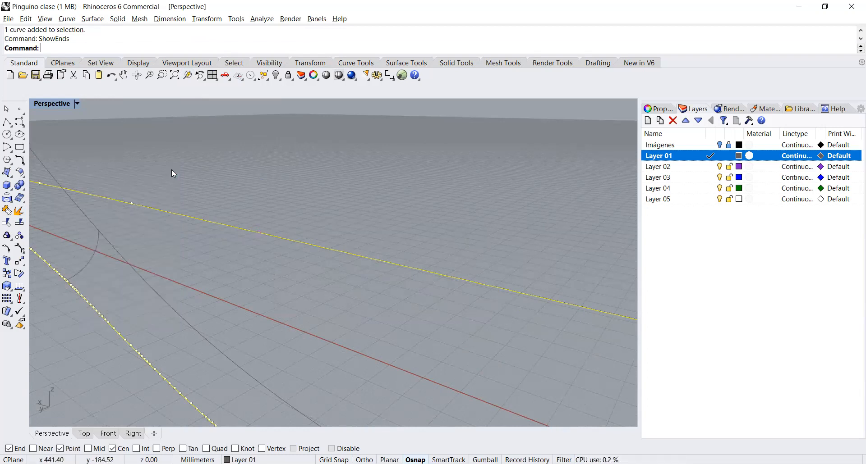
left_click(218, 176)
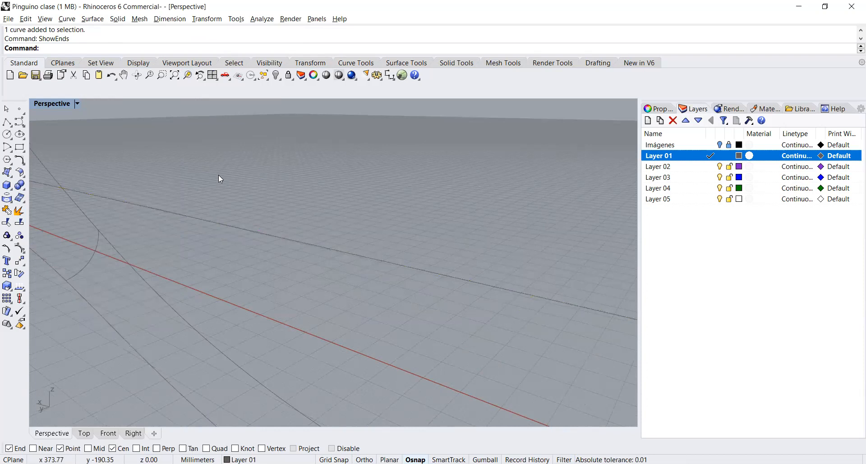
Step: Review both rim curves together with their three connecting profiles
left_click(238, 227)
scroll(238, 227, "up", 3)
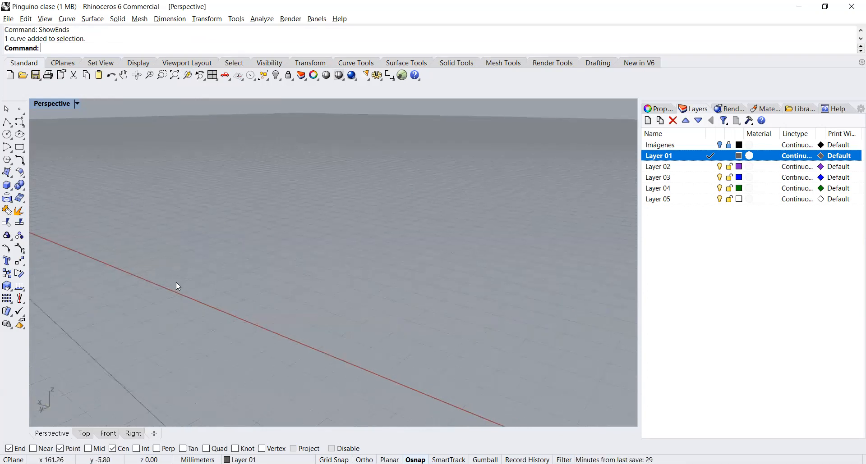
left_click(174, 75)
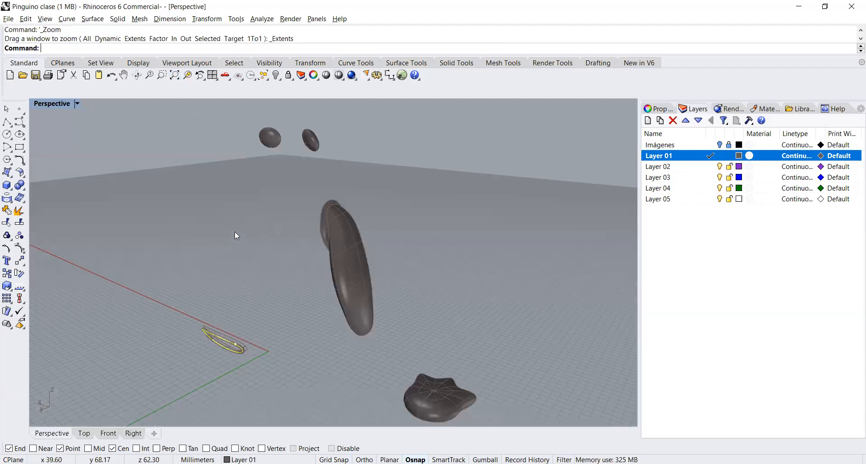
left_click_drag(184, 310, 290, 380)
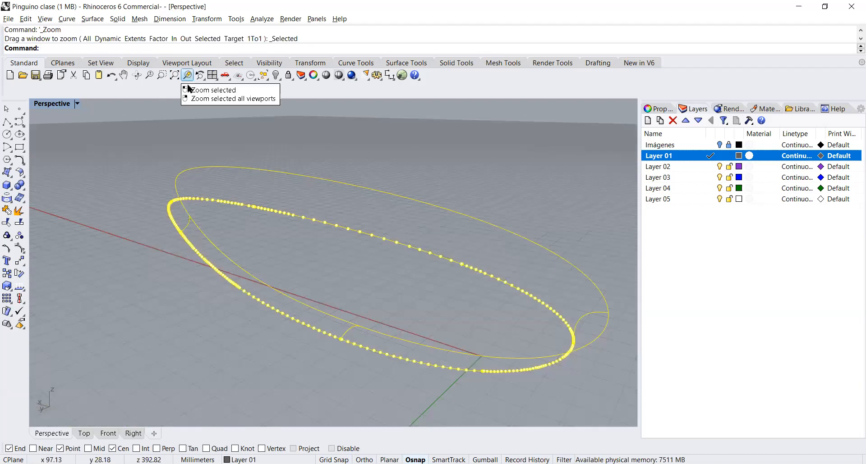
key("Escape")
Step: Inspect whether the profile at the rims' narrow end touches the larger rim curve, and return to the whole model
left_click(189, 224)
left_click(187, 75)
left_click(263, 184)
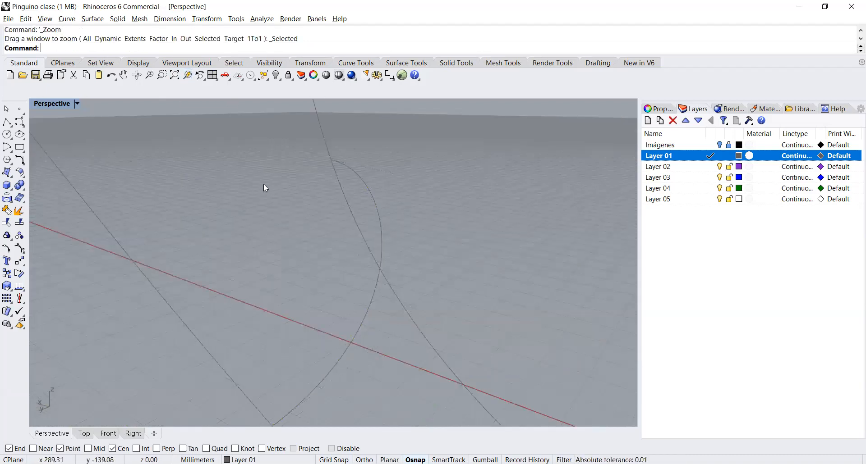
scroll(346, 170, "up", 3)
left_click(357, 173)
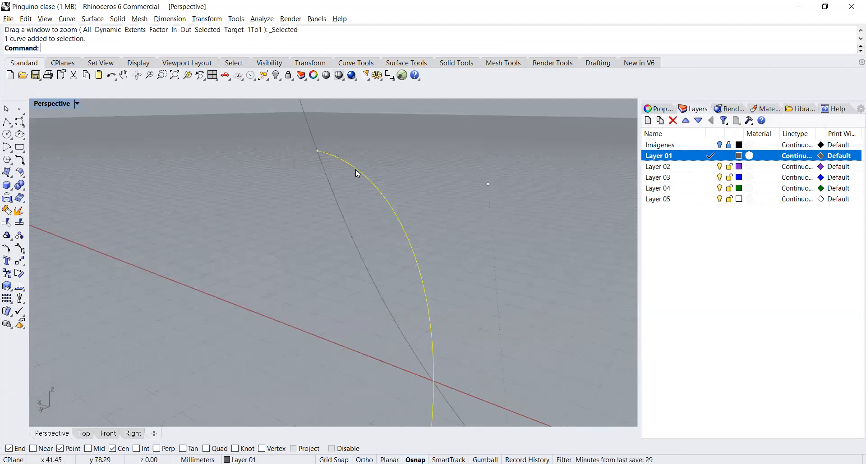
left_click(318, 151)
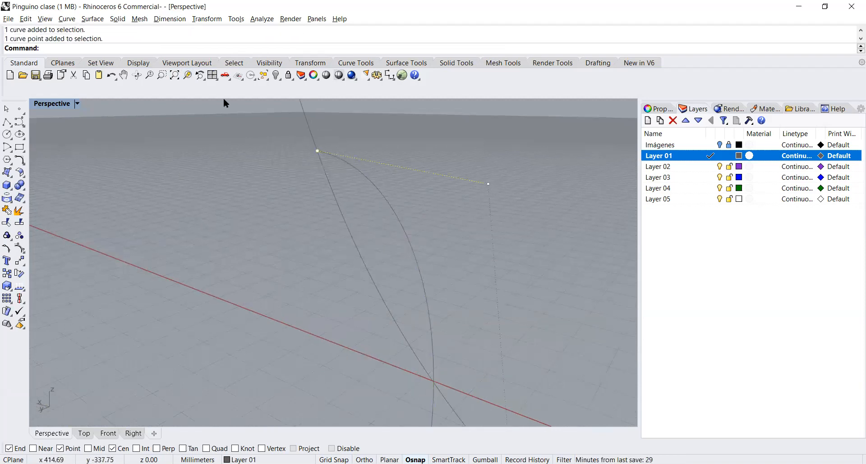
left_click(187, 75)
left_click(186, 197)
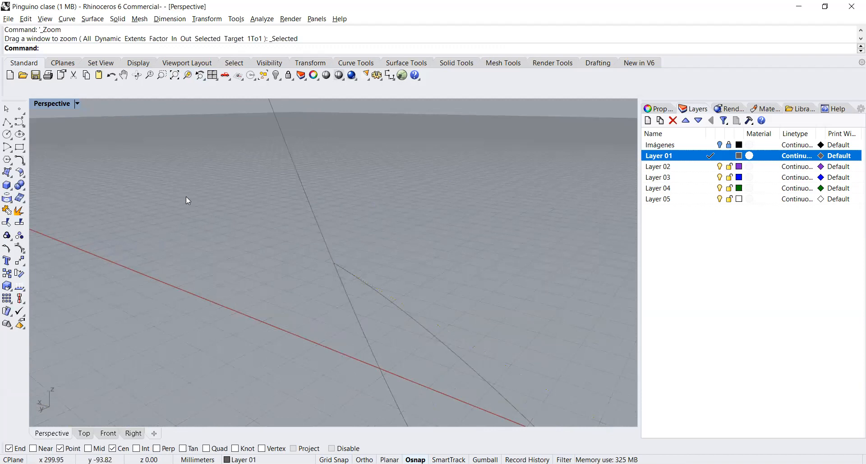
left_click(175, 75)
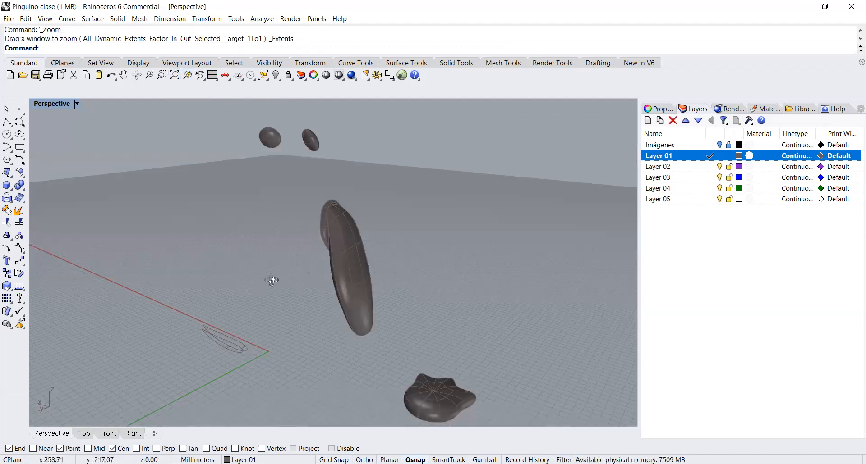
right_click_drag(272, 281, 314, 279)
right_click_drag(315, 395, 321, 397)
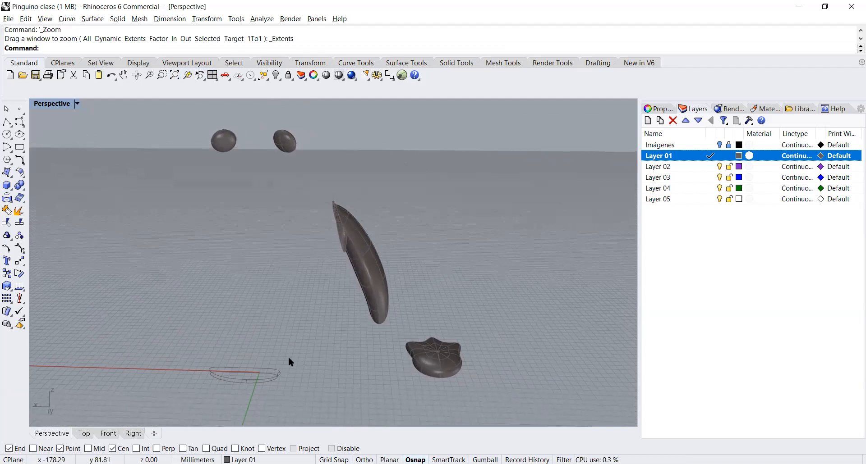
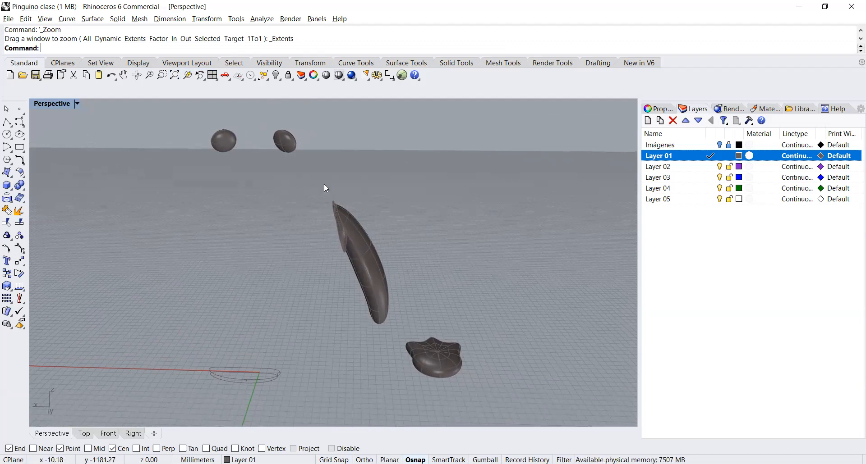
Step: Show the hidden objects, then export the penguin's body and the lower rounded part to the Escritorio folder as pinguino in Rhino 6 format
right_click(276, 76)
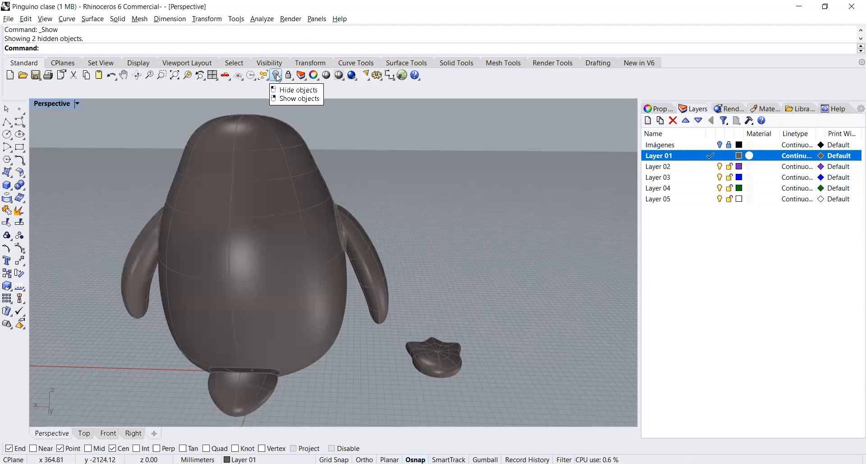
left_click(247, 356)
left_click(242, 395, "shift")
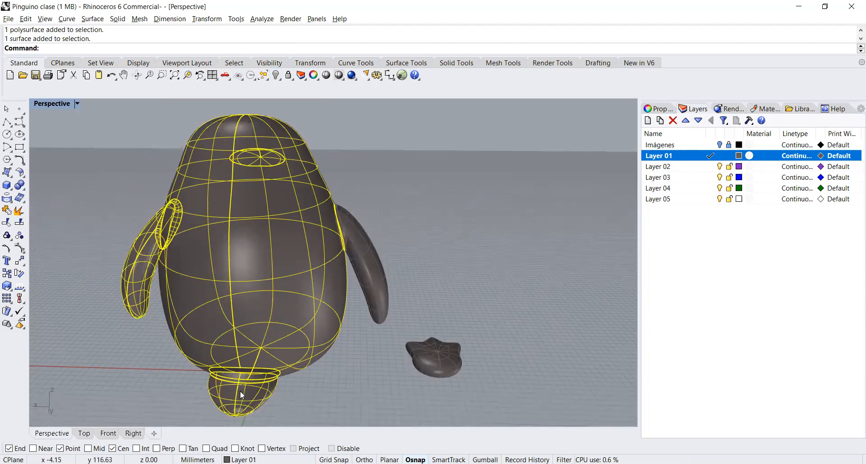
left_click(8, 19)
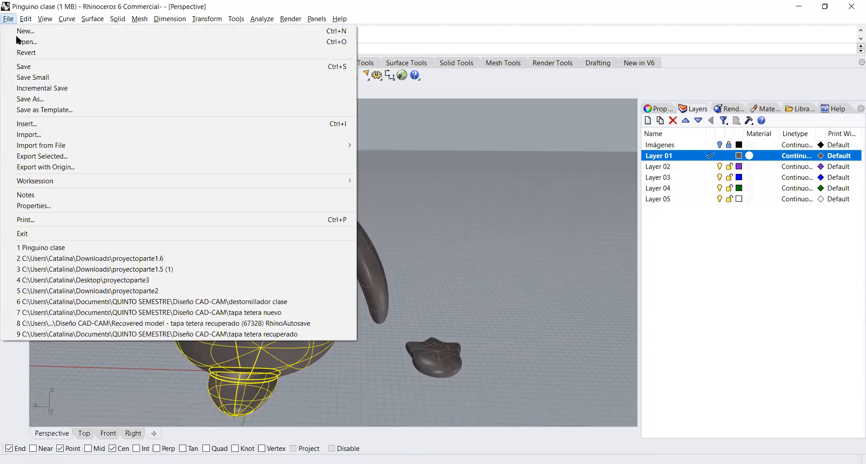
left_click(77, 161)
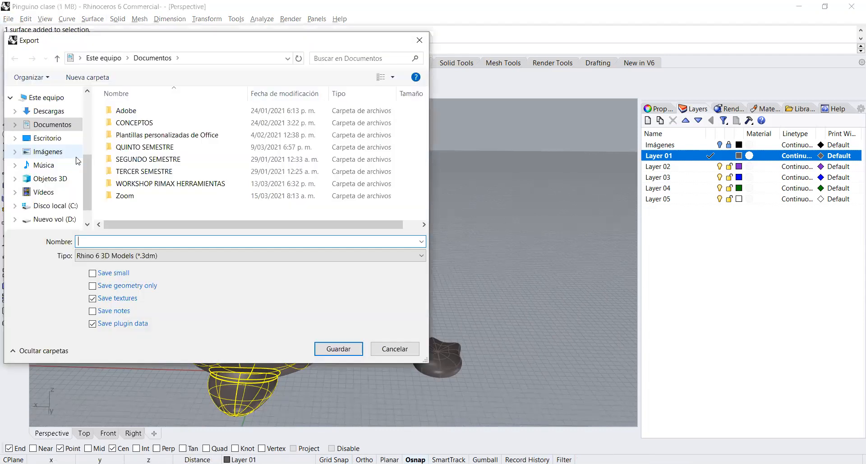
left_click(47, 138)
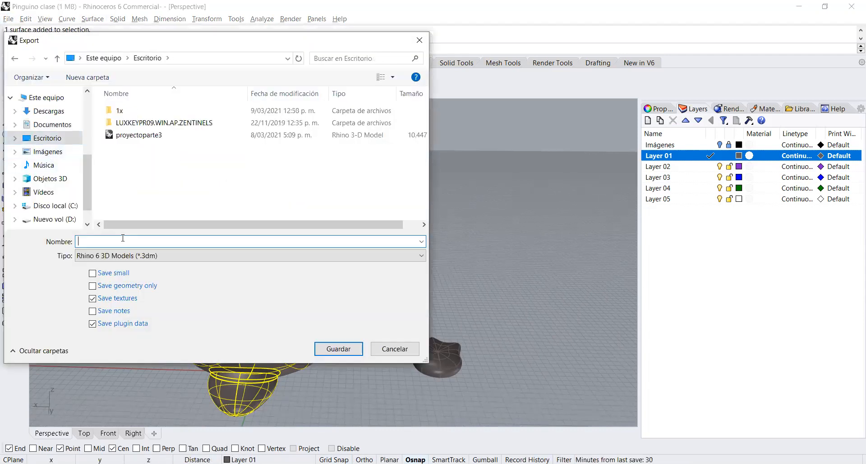
type("pinguino")
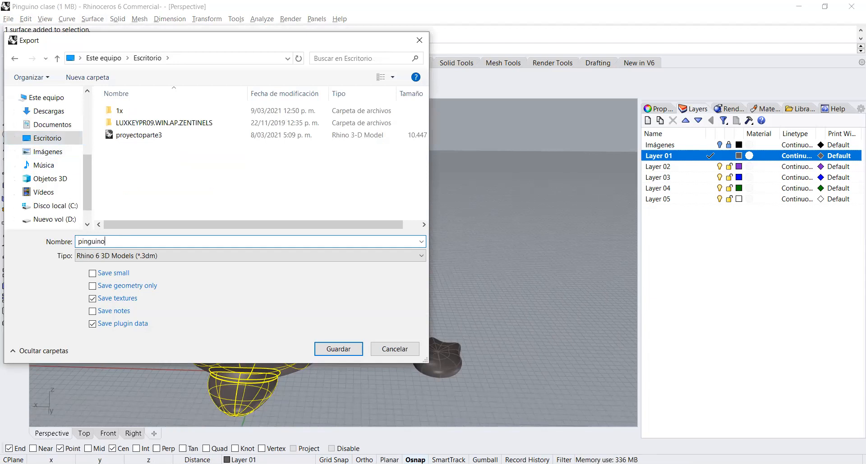
key("Return")
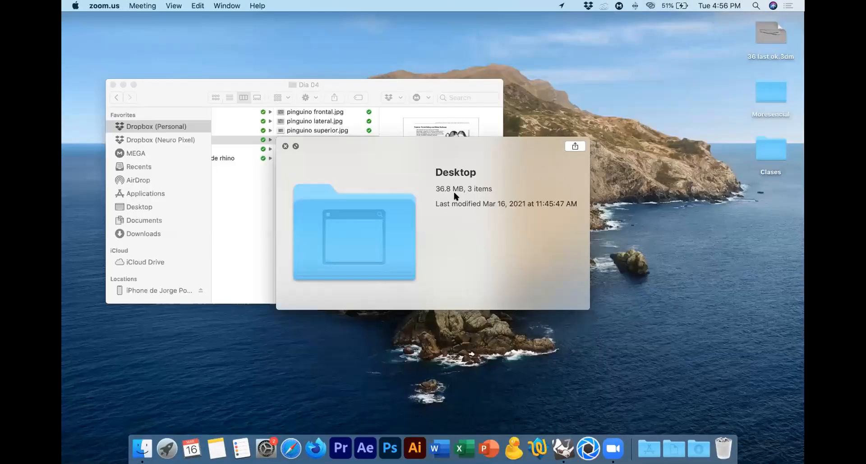
Step: Close the Desktop folder preview and the Dia 04 folder window
left_click(411, 248)
left_click(285, 146)
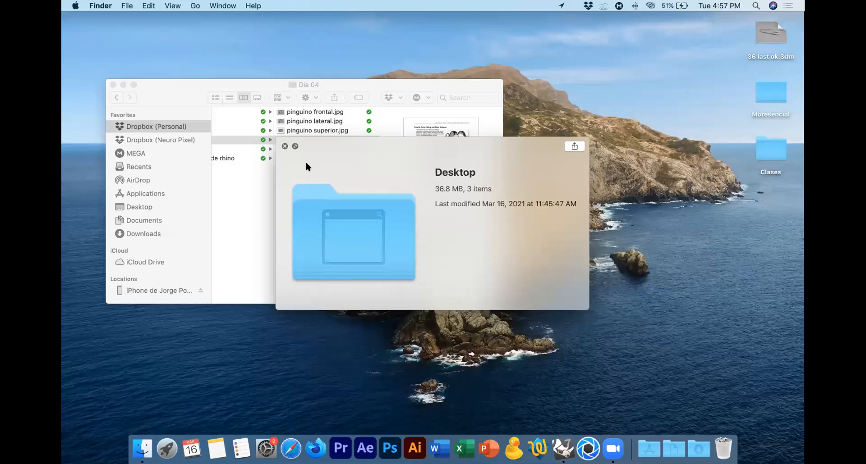
left_click(171, 94)
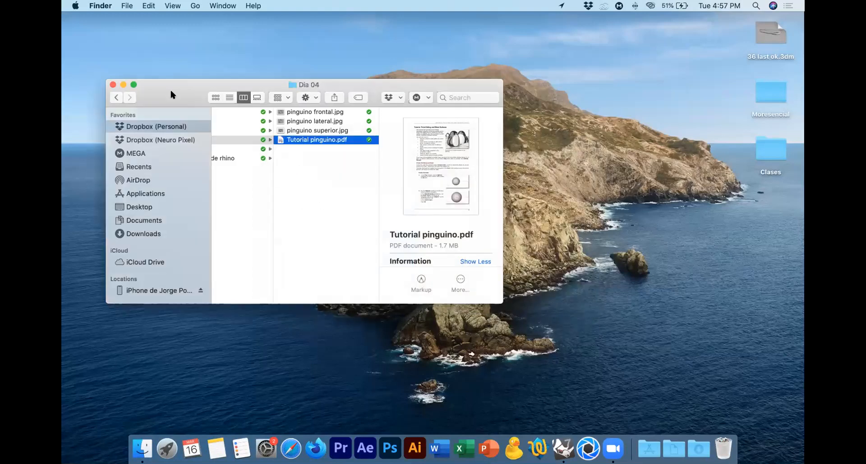
left_click(113, 85)
Step: Switch to Firefox, go to onedrive.live.com, change the site to Colombia - Español and start signing in
left_click(316, 444)
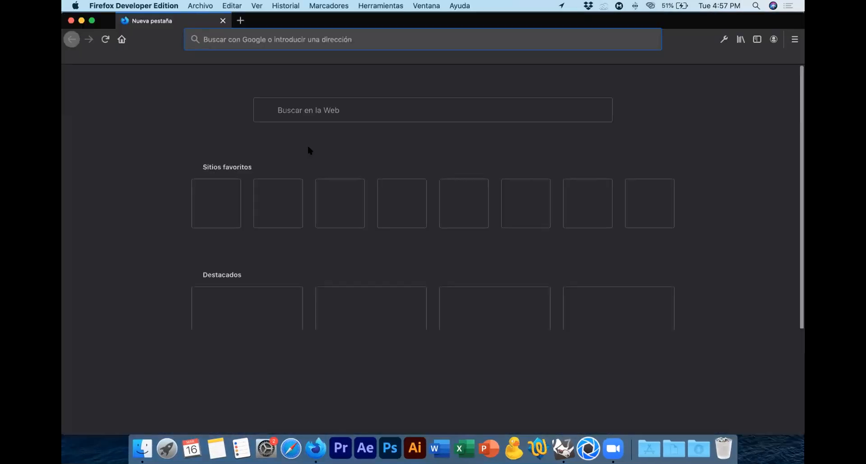
type("onedrive.live.com/")
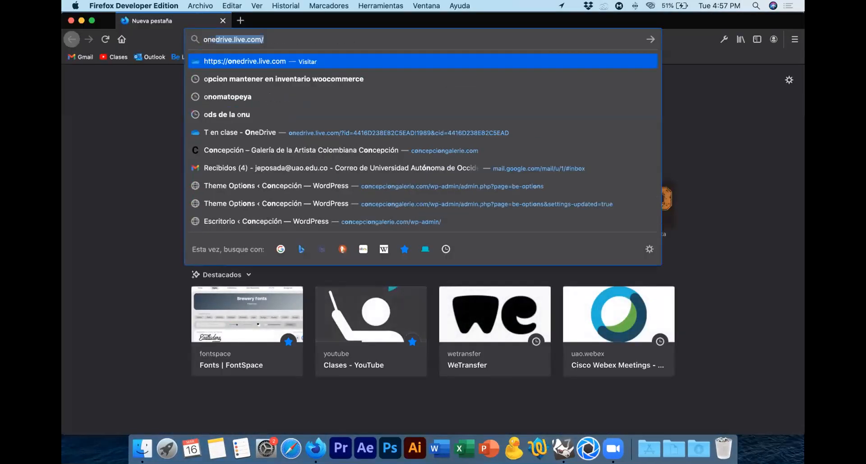
key("Return")
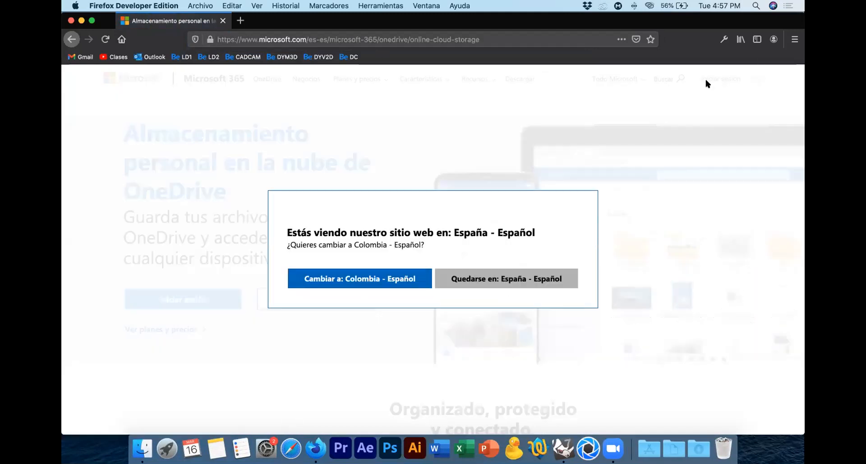
left_click(407, 279)
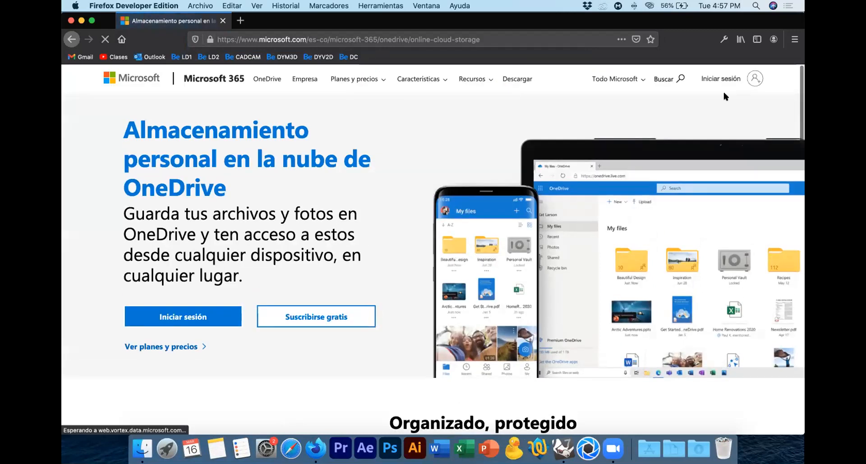
left_click(720, 79)
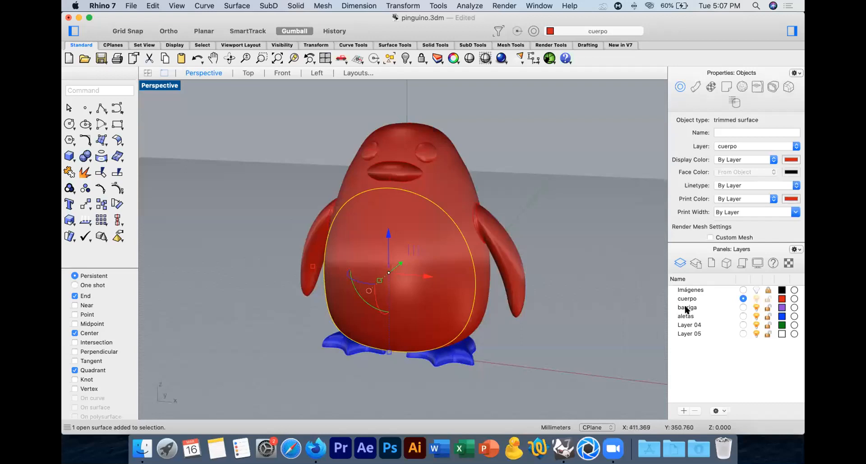
Step: Move the selected belly surface to the barriga layer and deselect it
right_click(690, 308)
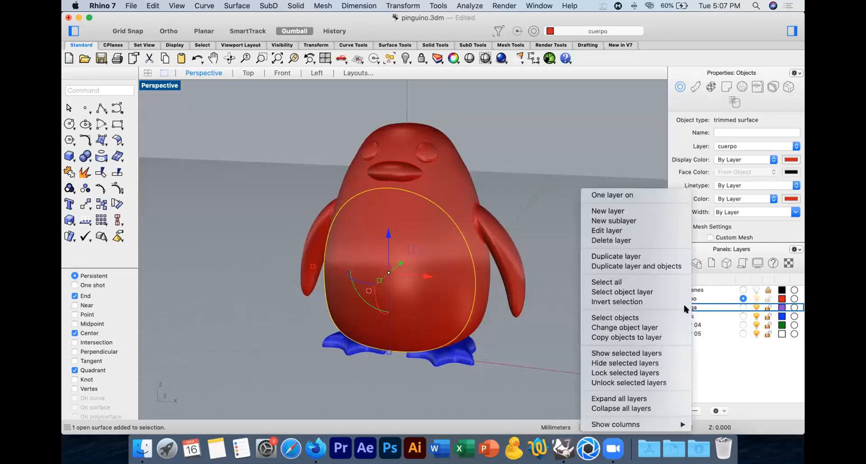
left_click(637, 328)
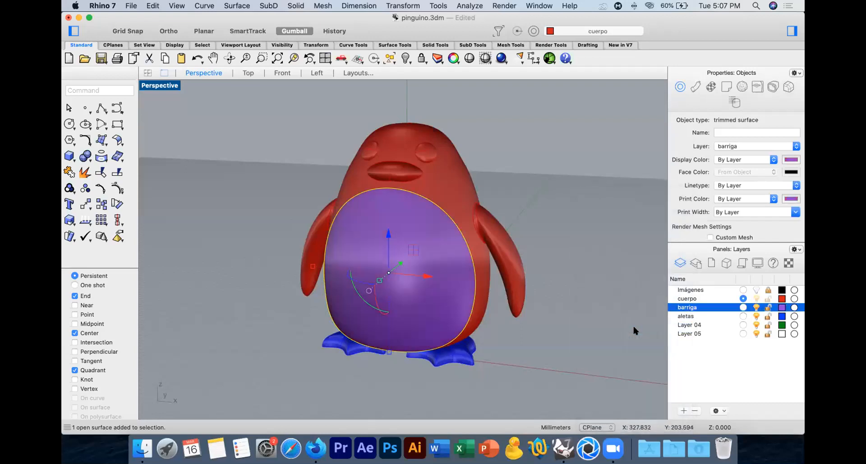
left_click(591, 318)
Step: Rename Layer 04 as pico and move the penguin's beak to that layer
left_click(387, 171)
left_click(688, 325)
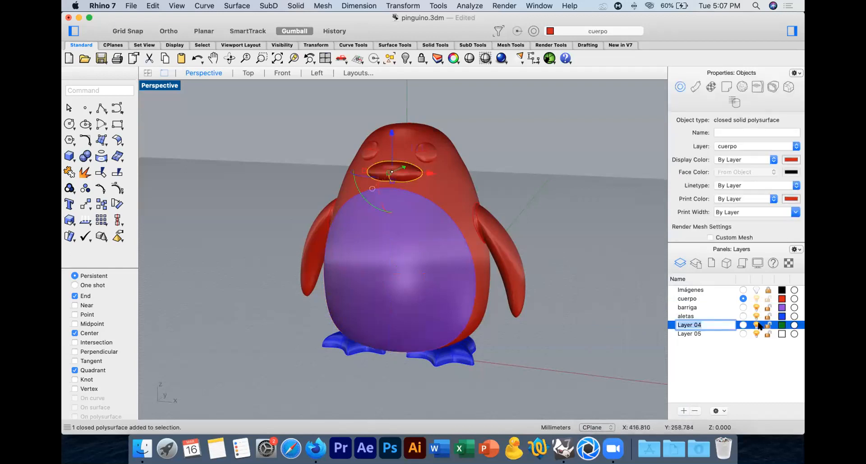
type("pico")
key("Return")
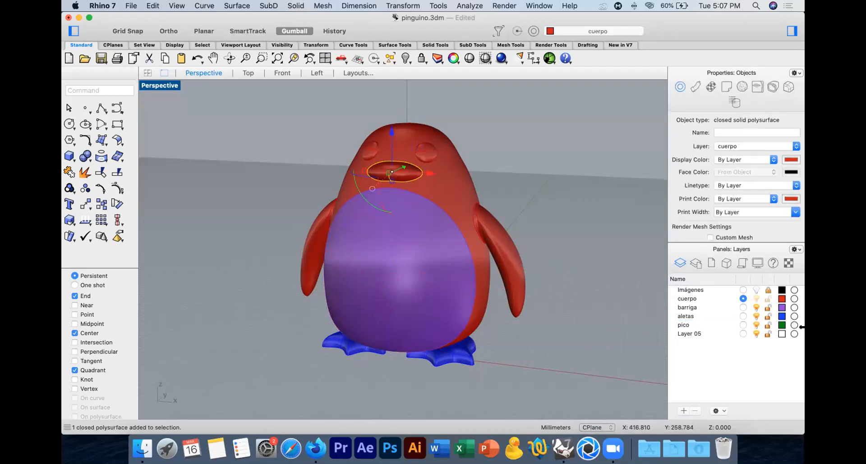
right_click(693, 326)
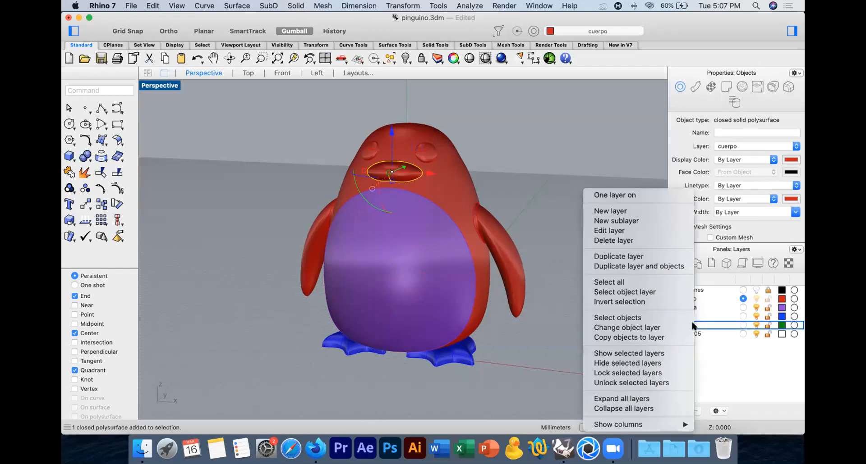
left_click(651, 328)
mouse_move(604, 330)
right_mouse_down()
mouse_move(526, 335)
mouse_move(613, 335)
right_mouse_up()
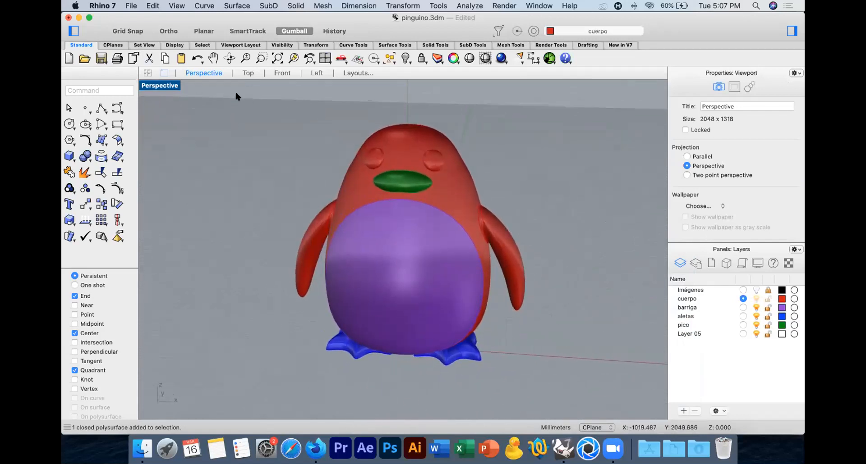
Step: Show the penguin's face close up in the Front view with Shaded display
left_click(248, 73)
left_click(282, 73)
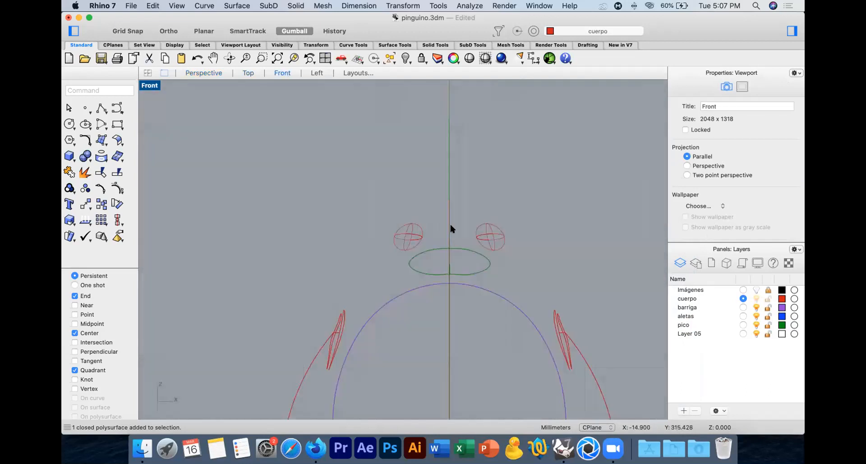
left_click(469, 58)
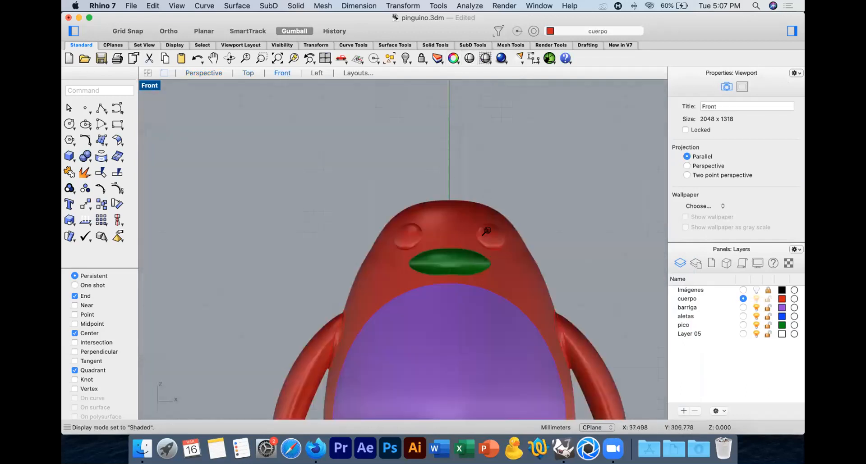
scroll(486, 231, "up", 3)
left_click(492, 236)
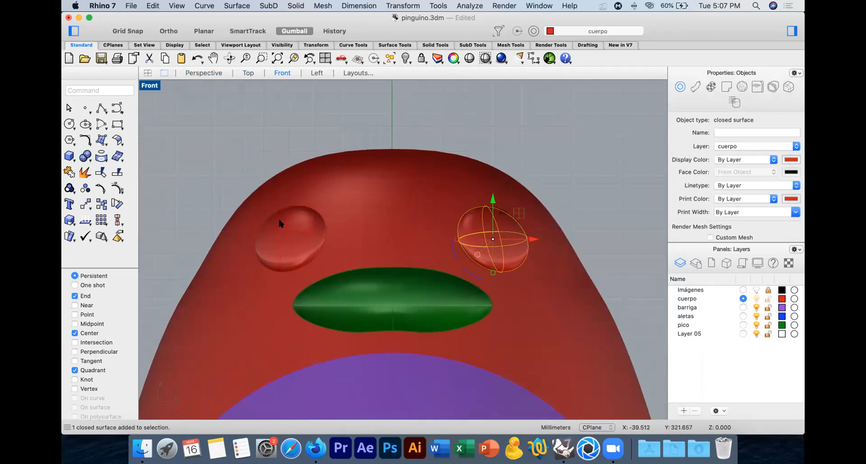
left_click(293, 226, "shift")
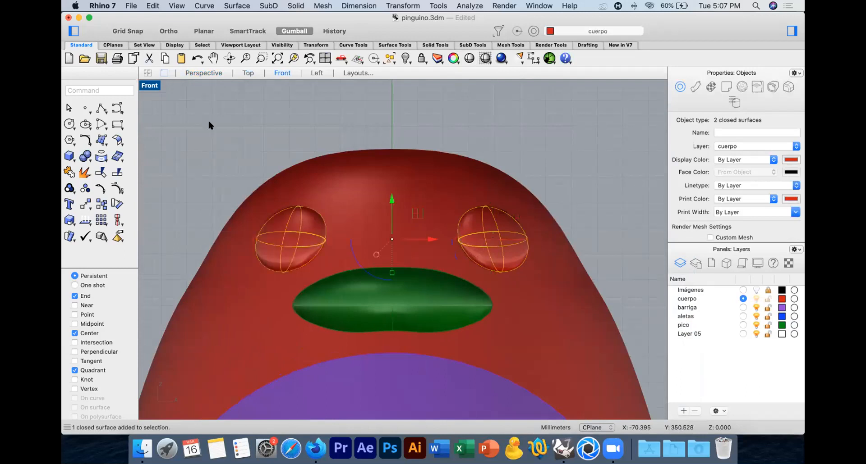
type("Offset")
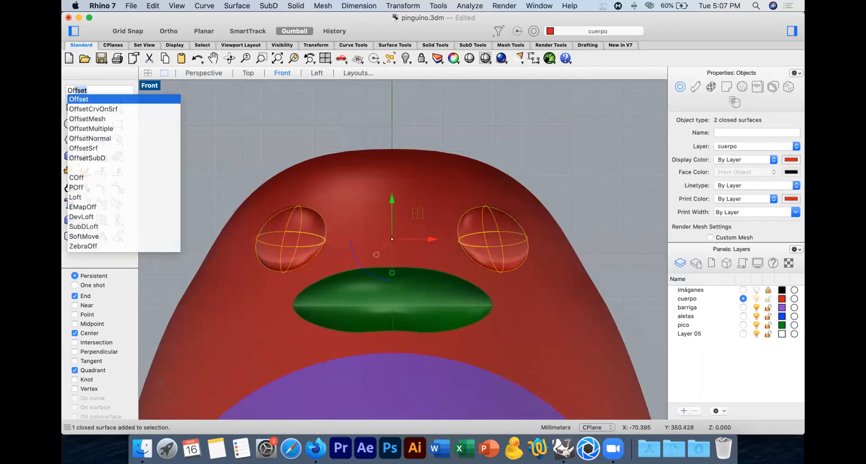
key("Return")
key("Escape")
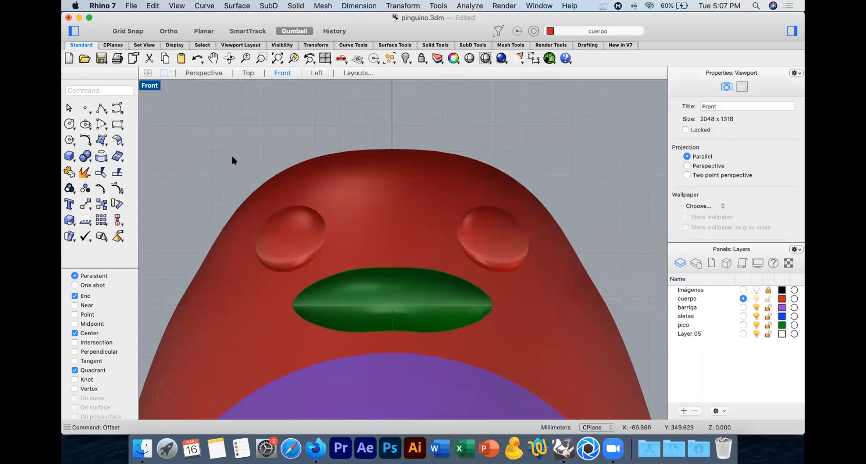
Step: Offset both eye surfaces outward by 0.2 with OffsetSrf, using round corners and the Solid option
left_click(292, 229)
left_click(491, 232, "shift")
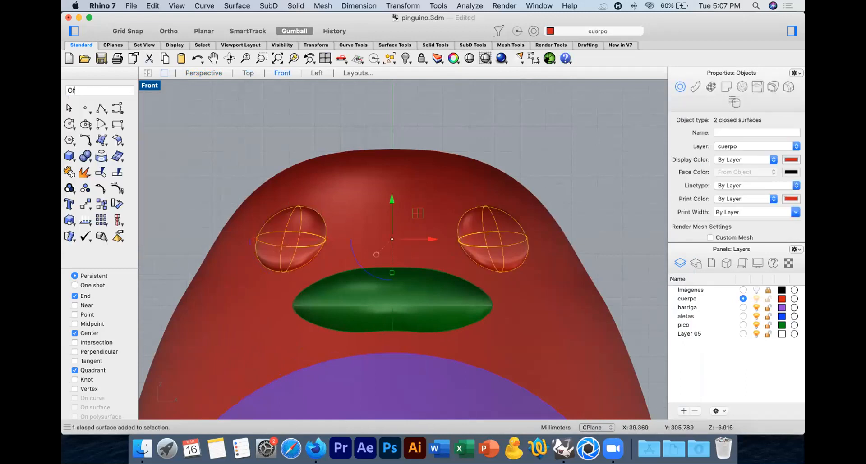
type("Of")
key("Down")
key("Down")
key("Down")
key("Down")
key("Down")
key("Down")
key("Return")
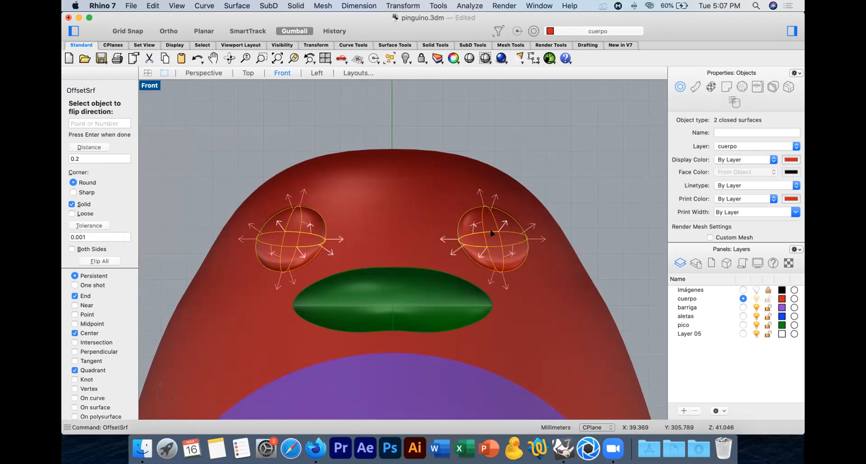
type("0.2")
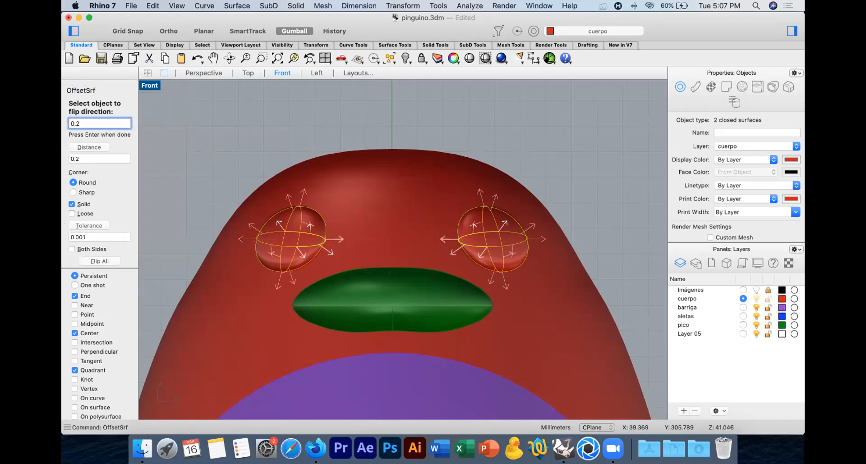
key("Return")
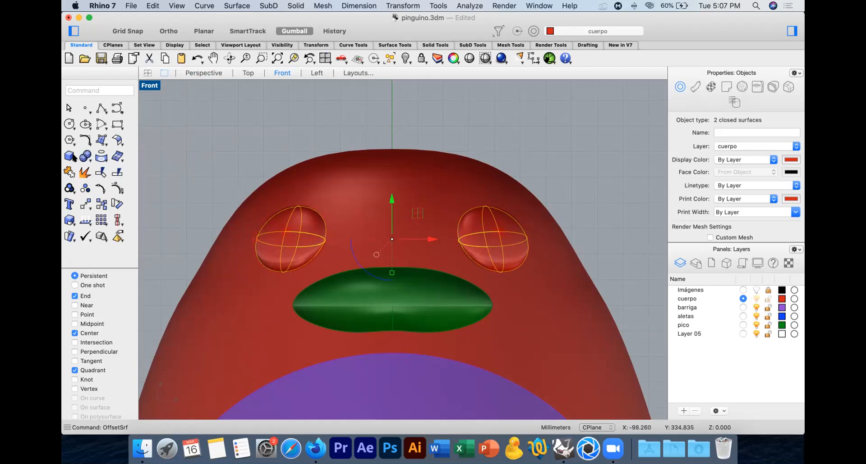
Step: Draw a horizontal line across both eyes, spanning the full width of the penguin's head
left_click(102, 108)
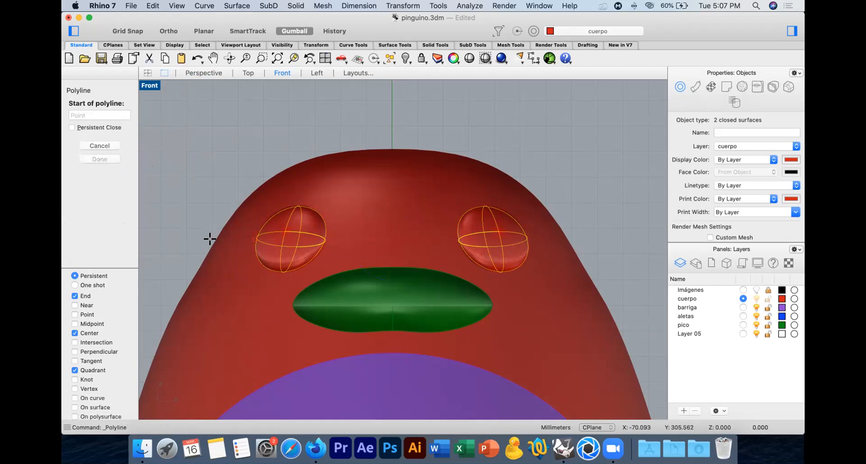
left_click(231, 241)
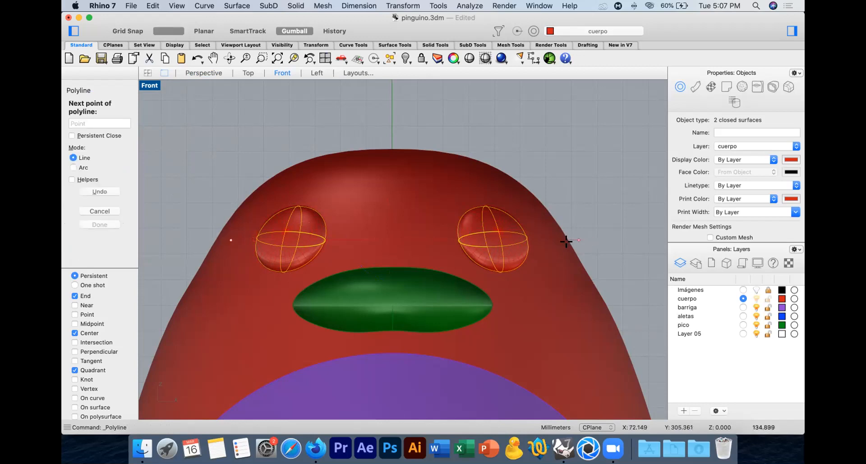
left_click(548, 241, "shift")
key("Return")
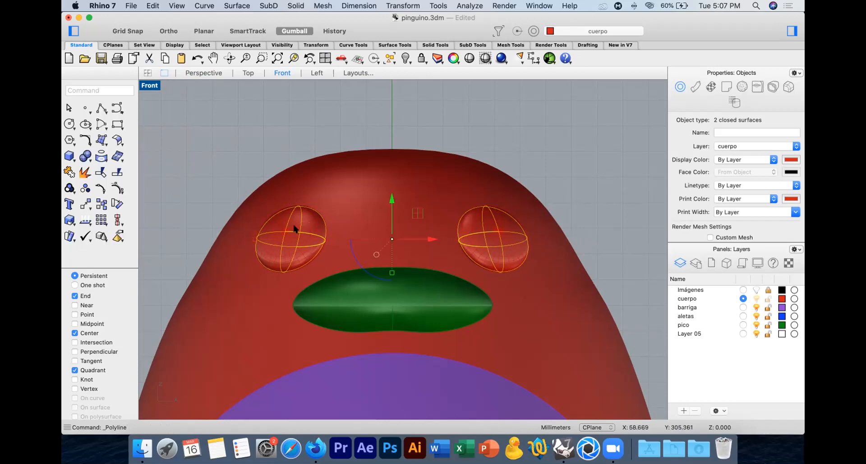
Step: Align the horizontal line by its vertical center to 0 so it is symmetric about the penguin's axis
left_click_drag(392, 199, 390, 120)
key("super+z")
left_click(188, 210)
left_click_drag(187, 215, 610, 253)
left_click_drag(116, 220, 193, 277)
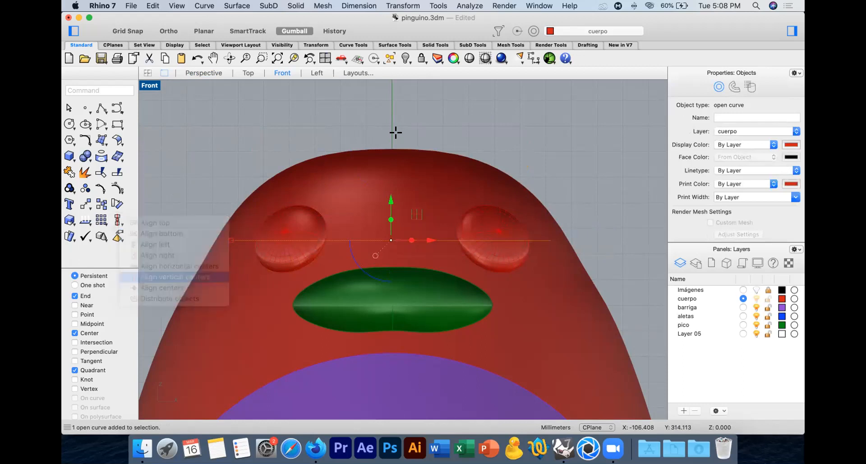
type("0")
key("Return")
Step: Rebuild the horizontal line across the eyes with 3 points and degree 2, deleting the input
type("rebuild")
key("Return")
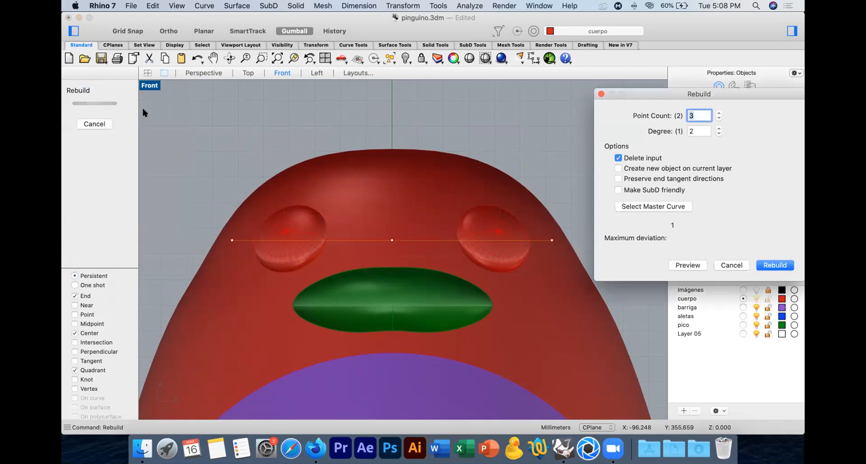
key("Return")
Step: Switch to wireframe display and raise the line's middle control point so the curve arches gently over the upper part of both eyes
key("F10")
left_click_drag(353, 124, 426, 259)
left_click_drag(392, 212, 393, 94)
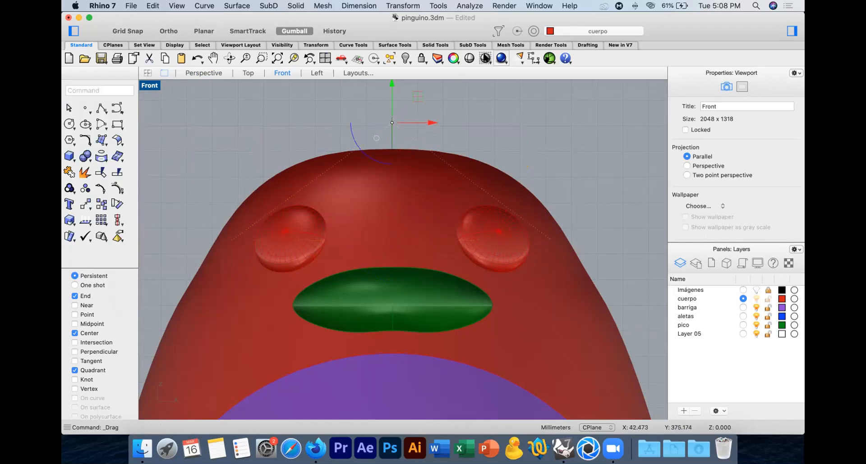
key("super+alt+w")
left_click_drag(391, 93, 390, 161)
left_click(323, 166)
Step: Draw a three-segment polyline around the area below the arch, linking its two ends, and join both curves into one closed profile
left_click(102, 109)
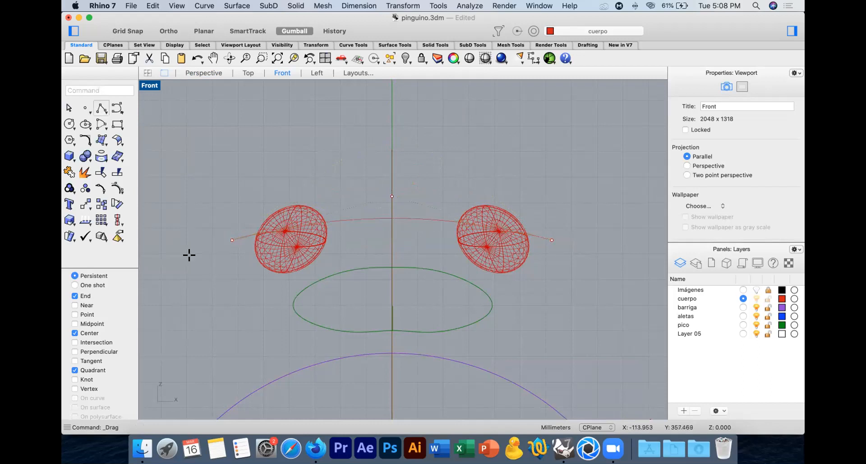
left_click(231, 240)
left_click(317, 322)
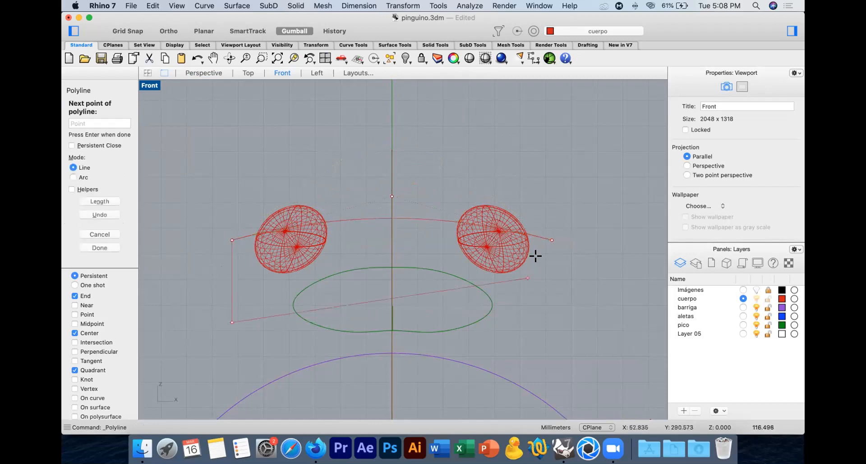
left_click(552, 272)
left_click(248, 31)
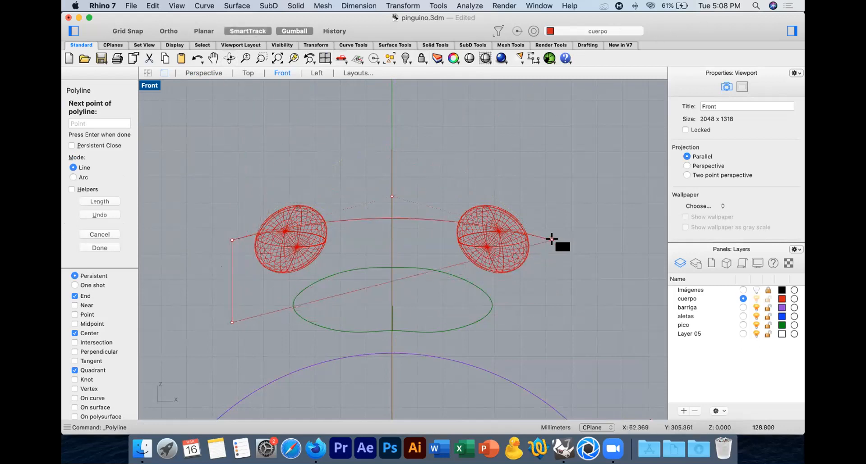
key("shift")
left_click(549, 321)
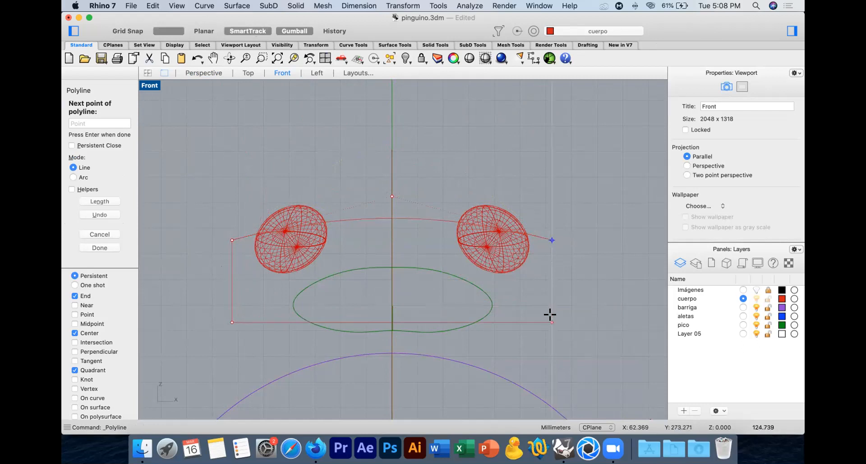
left_click(552, 240)
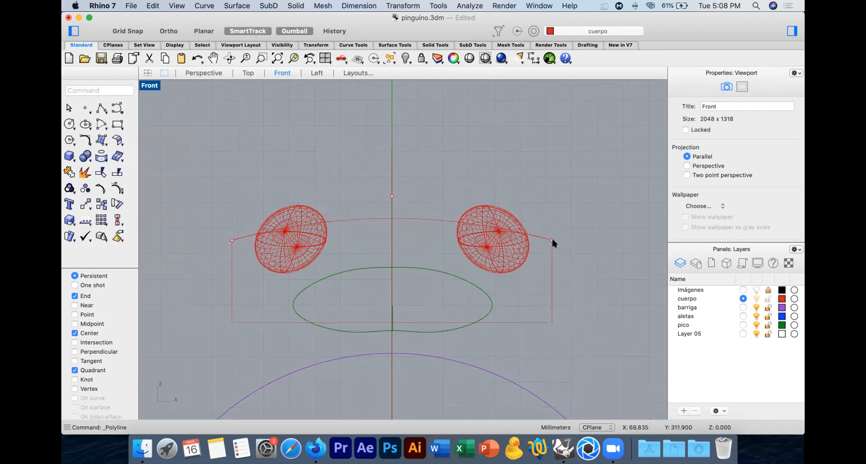
left_click_drag(542, 256, 543, 256)
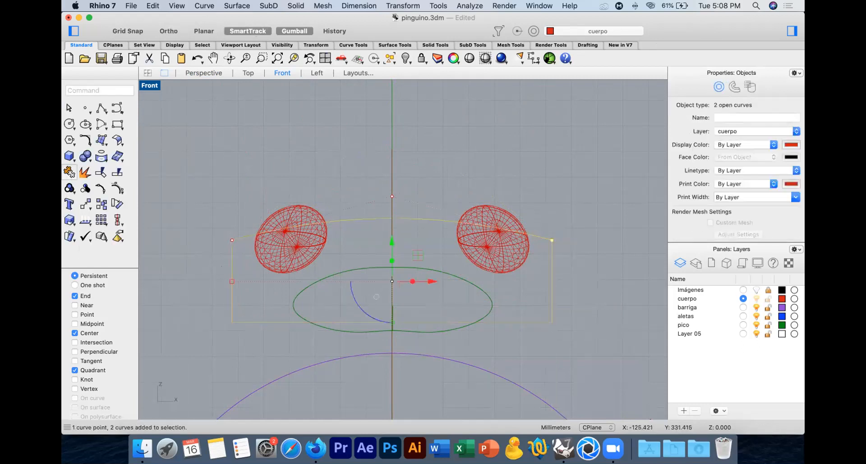
left_click(69, 173)
Step: Extrude the closed profile as a solid to both sides, long enough to pass through the whole head
type("Extru")
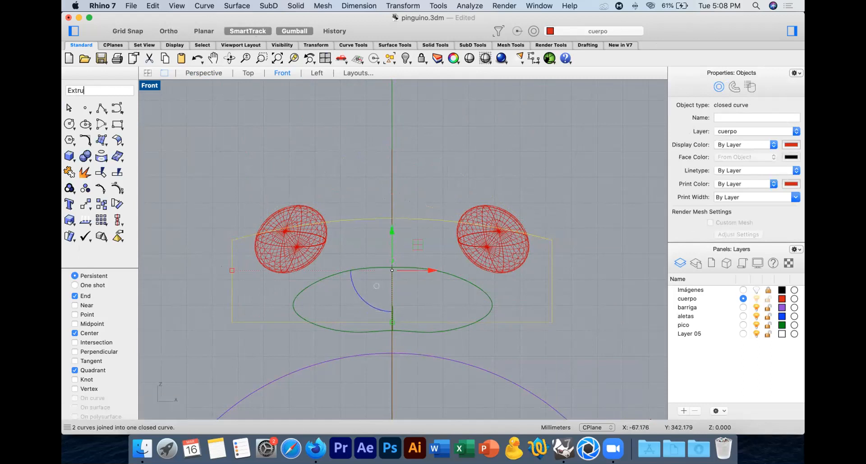
type("de")
key("Return")
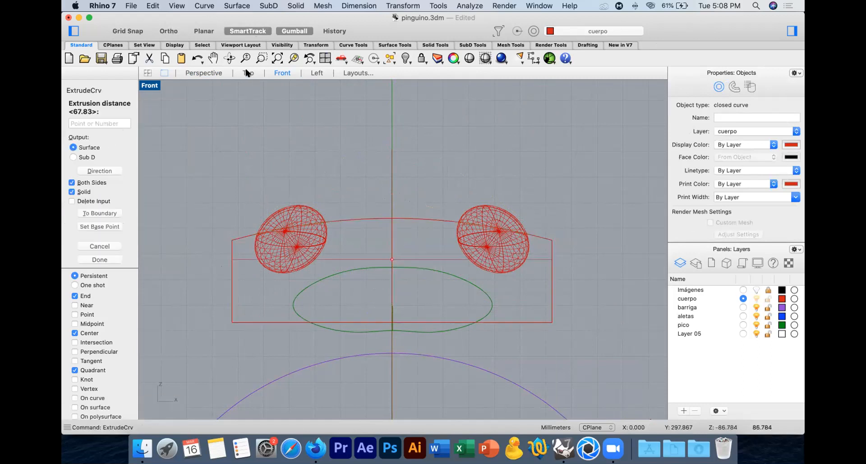
left_click(248, 73)
left_click(402, 147)
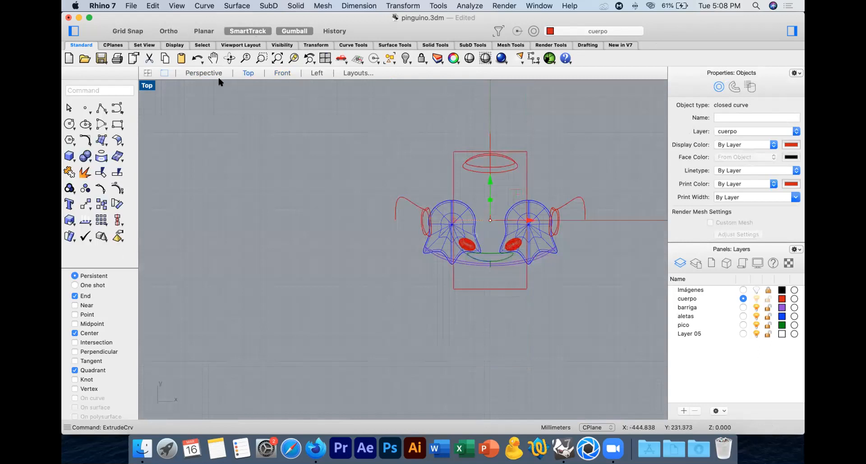
Step: Select the offset surfaces of both eyes in the Perspective view and turn off their isocurves
left_click(203, 73)
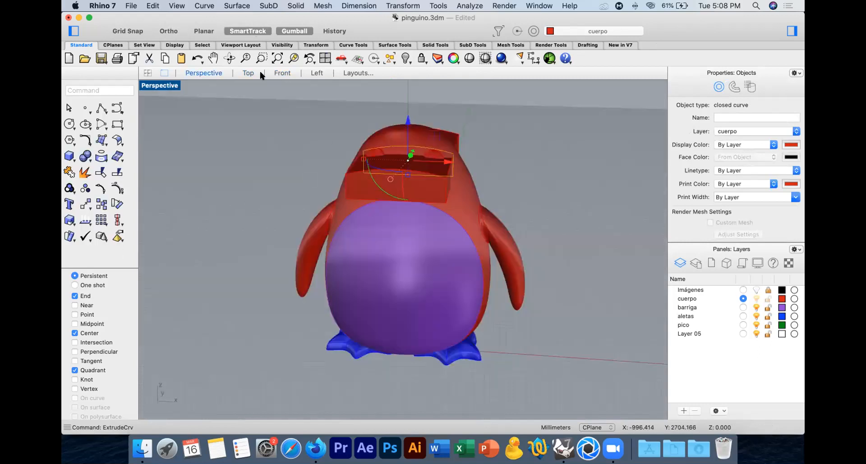
left_click(293, 58)
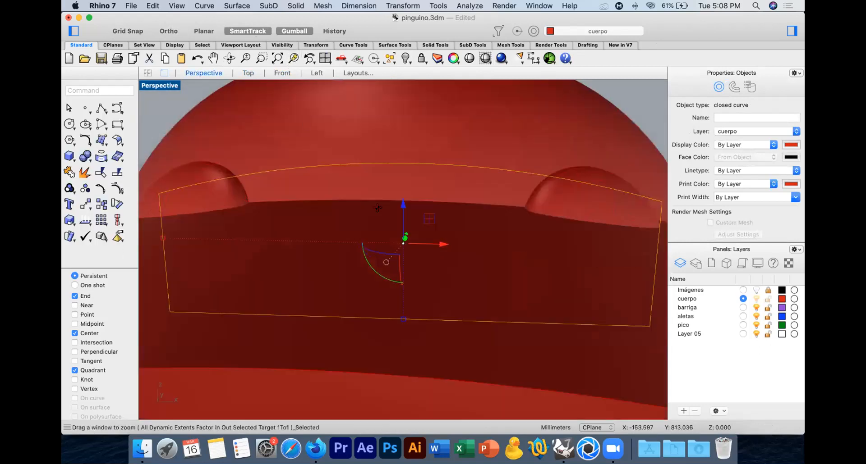
left_click(232, 159)
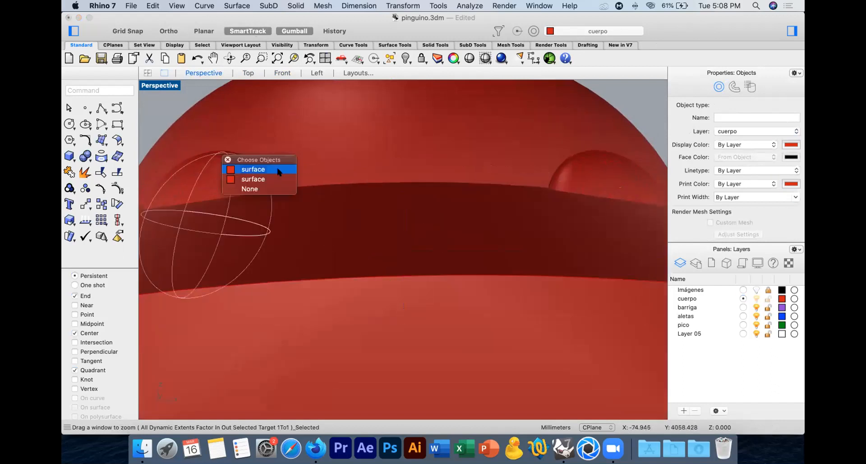
left_click(265, 179)
left_click(584, 155, "shift")
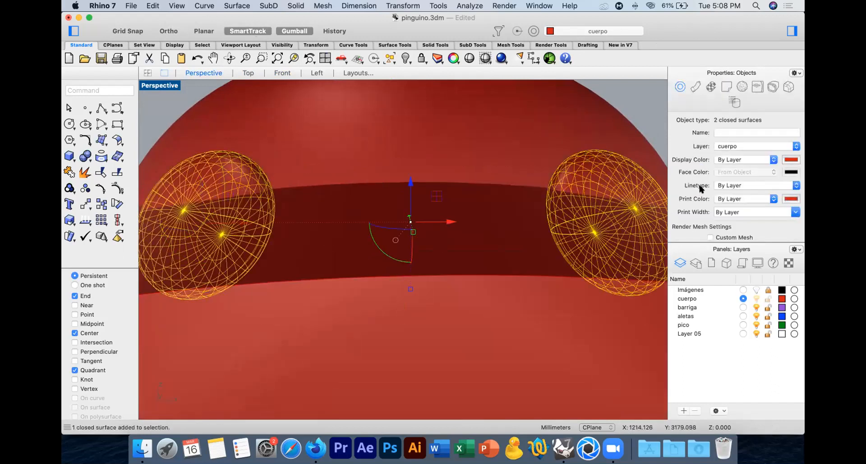
scroll(700, 189, "down", 3)
left_click(717, 237)
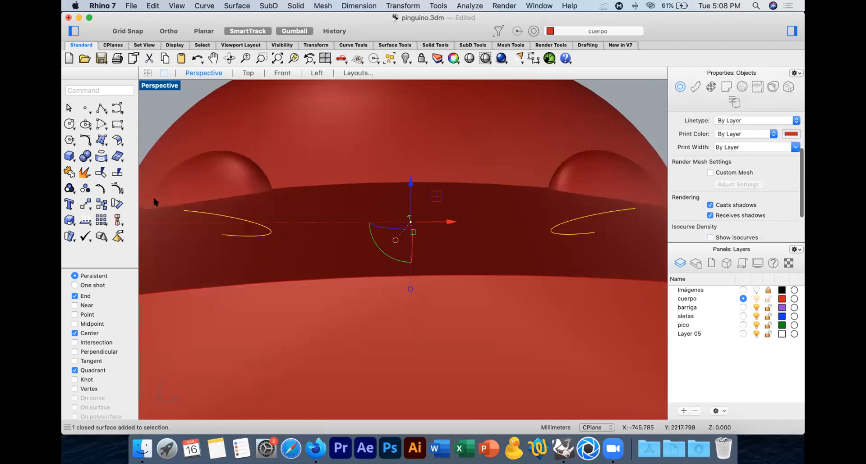
Step: Subtract the extruded block from both offset eye surfaces with Boolean difference and inspect the resulting eyelids
left_click(85, 156)
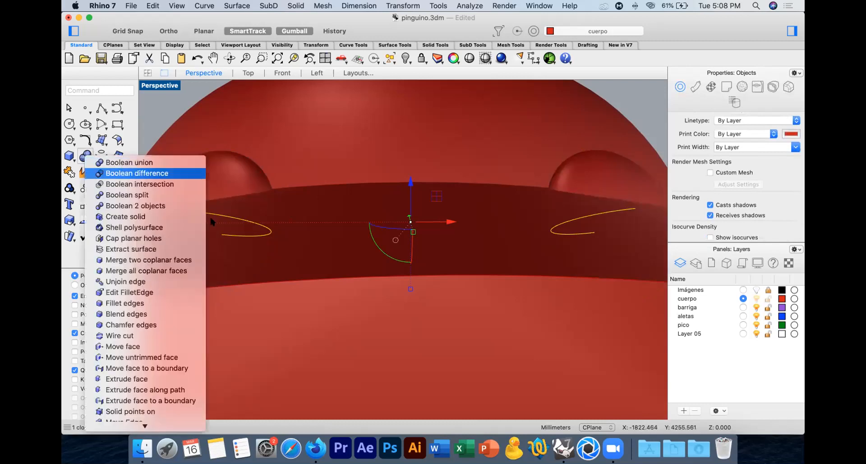
left_click(125, 174)
key("Return")
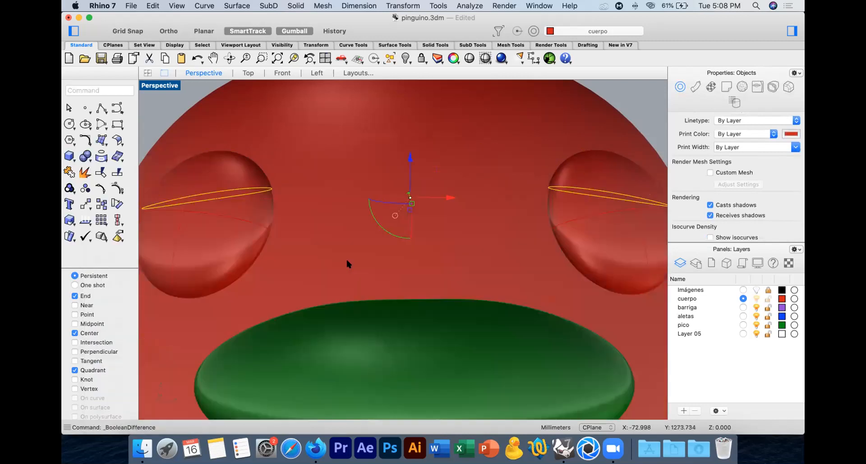
left_click(167, 104)
scroll(208, 161, "down", 6)
right_click_drag(258, 173, 349, 222)
scroll(292, 223, "down", 5)
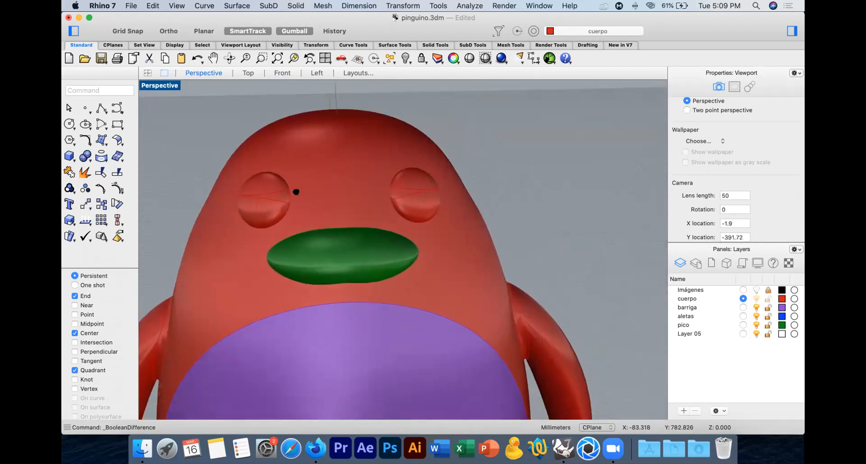
Step: Undo the Boolean difference and the isocurve change on the eyes
key("super+z")
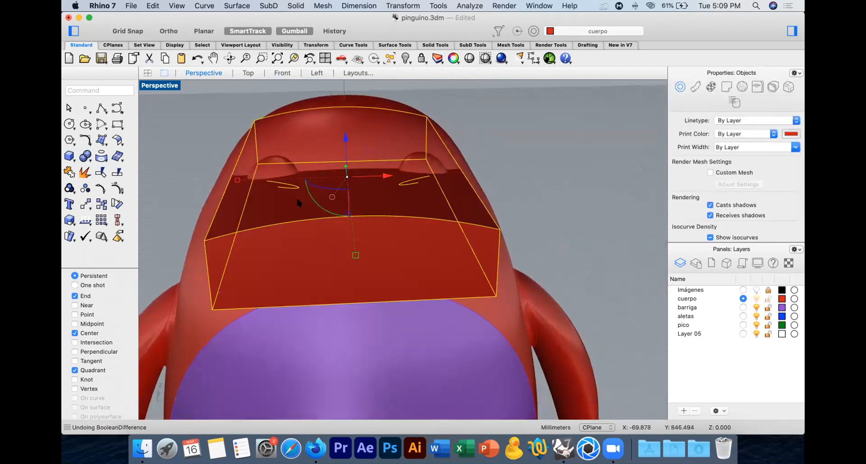
key("super+z")
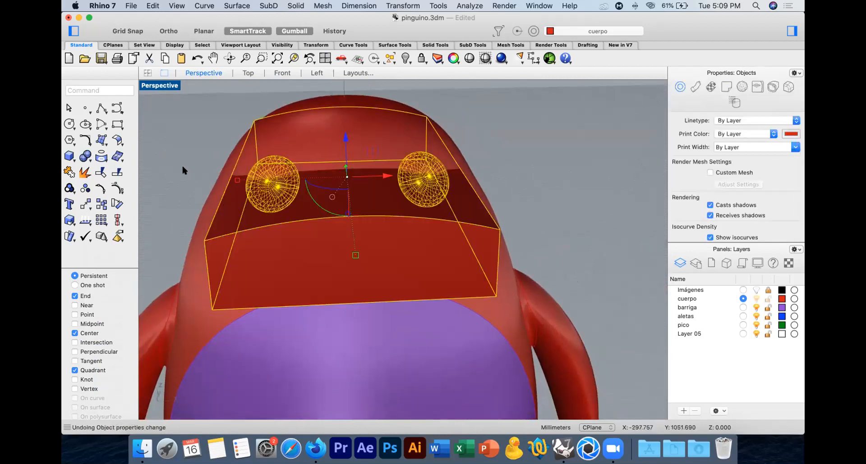
left_click(182, 167)
Step: Rotate the extruded block about 17 degrees in the Left view around the front of the eye, tilting its front end upward
left_click(331, 250)
left_click(282, 73)
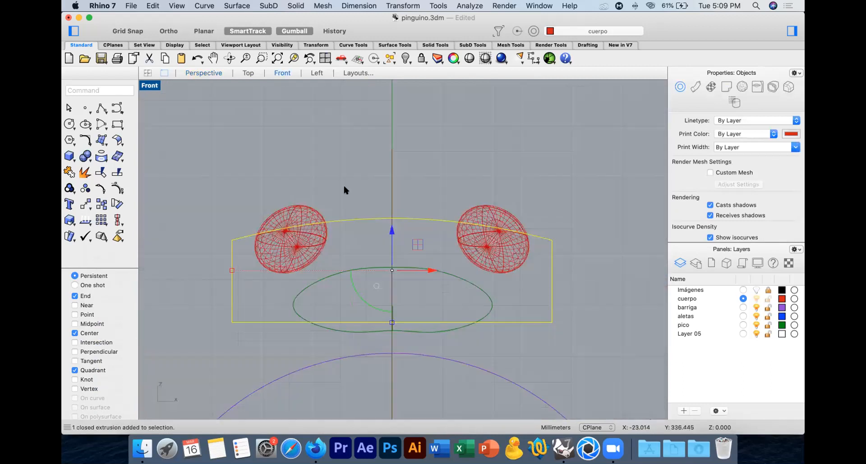
left_click(315, 72)
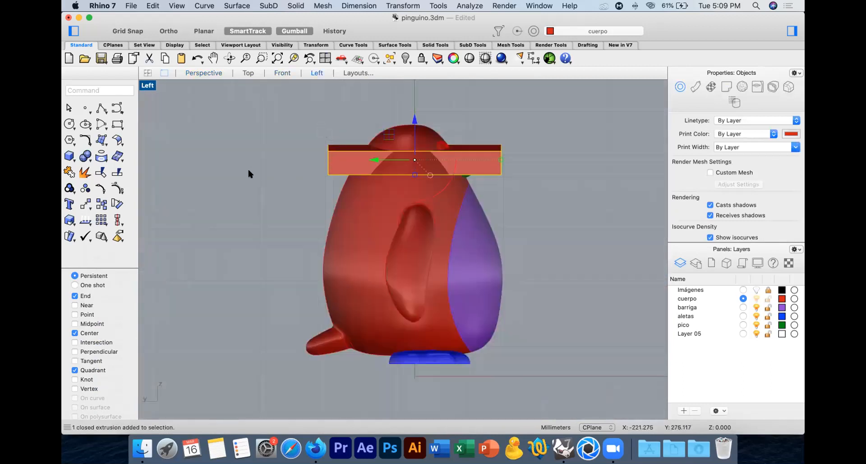
left_click(117, 203)
scroll(434, 153, "up", 5)
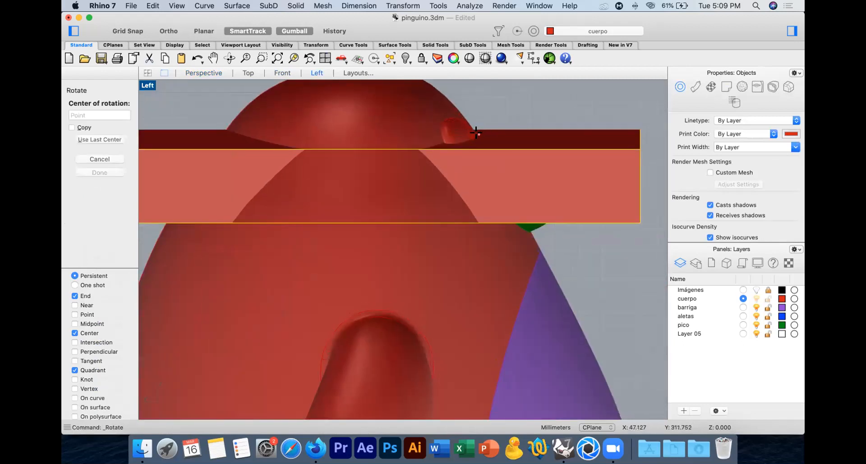
left_click(476, 133)
left_click(597, 108)
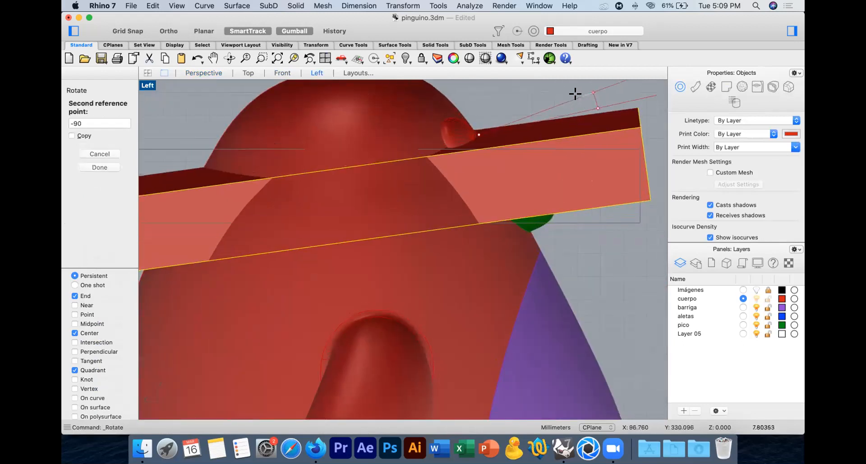
right_click_drag(552, 87, 550, 155)
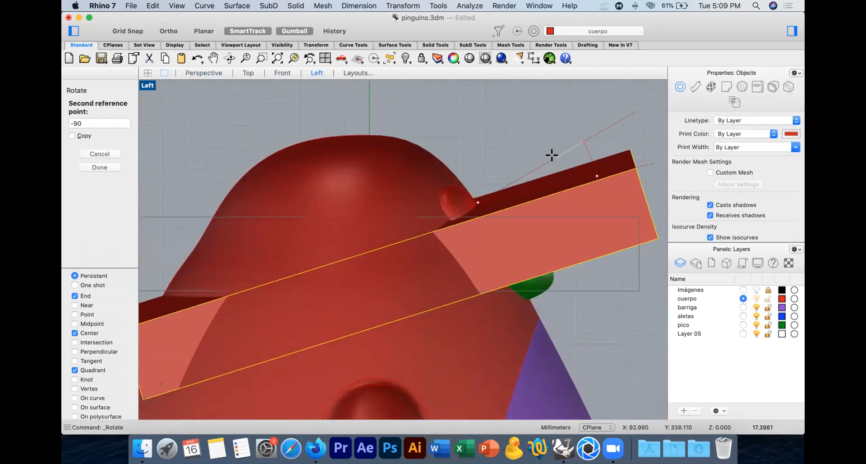
left_click(552, 155)
Step: Subtract the tilted block from the offset surfaces of both eyes with Boolean difference, leaving only the upper eyelids
left_click(445, 190)
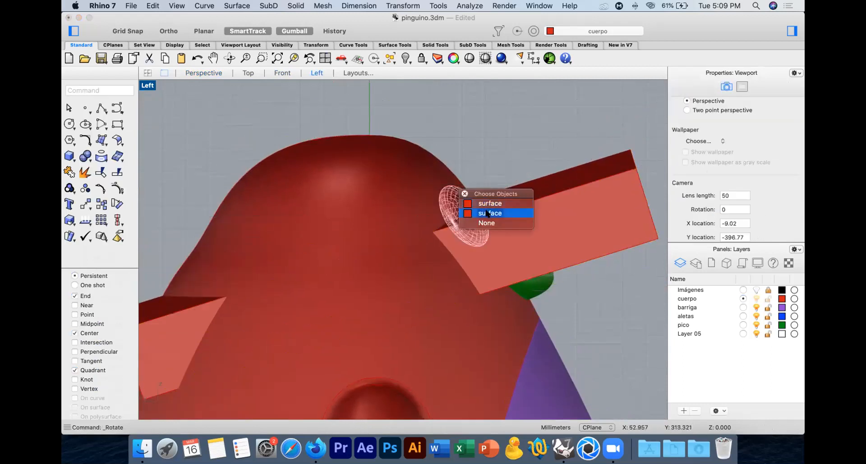
left_click(489, 192)
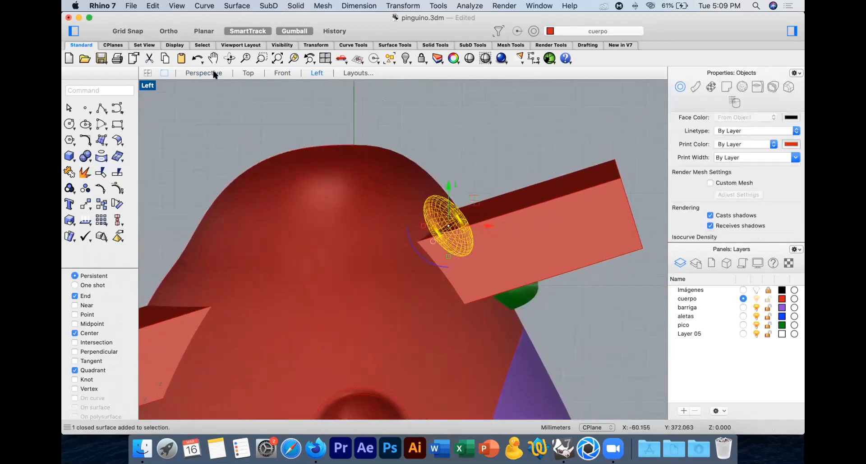
left_click(205, 73)
right_click_drag(513, 178, 419, 187)
left_click(406, 176, "shift")
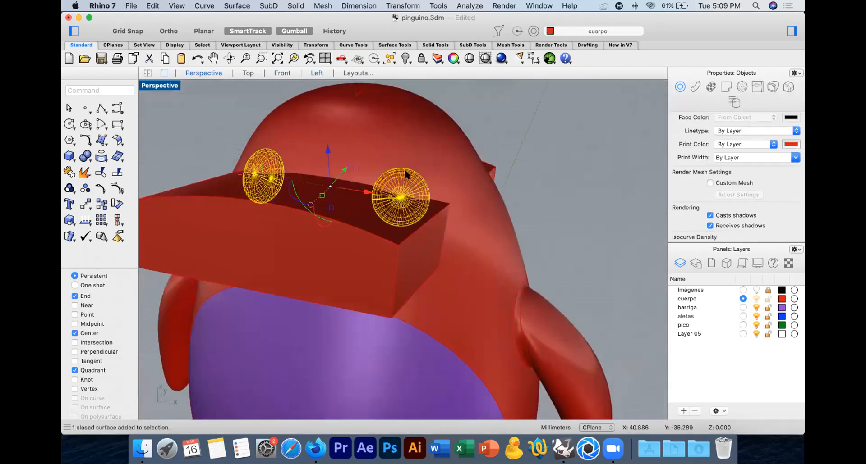
left_click(85, 157)
left_click(136, 174)
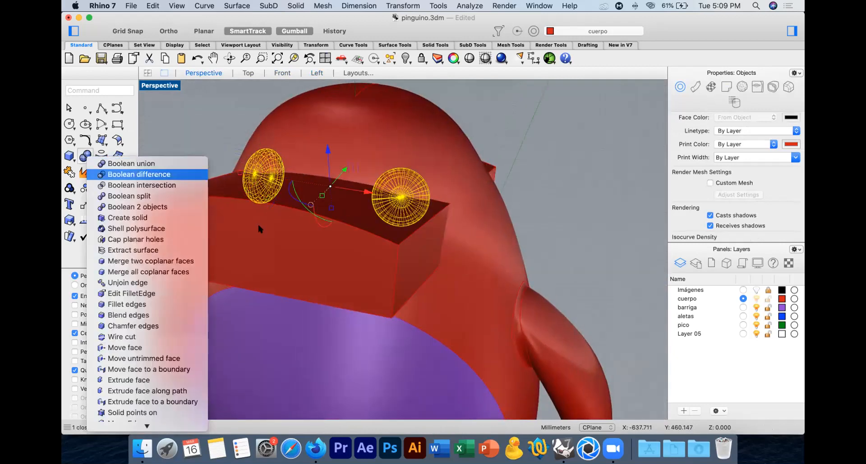
left_click(262, 225)
key("Return")
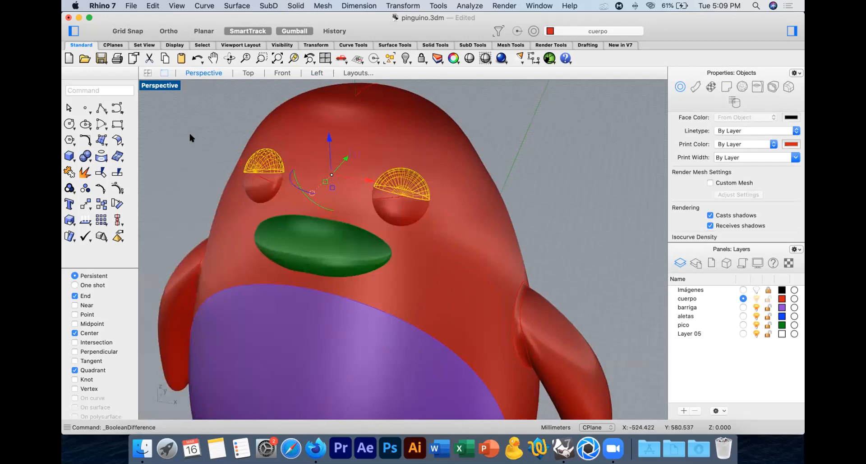
Step: Rename Layer 05 as ojos and assign both inner eyeball surfaces to it
right_click(684, 301)
left_click(401, 202)
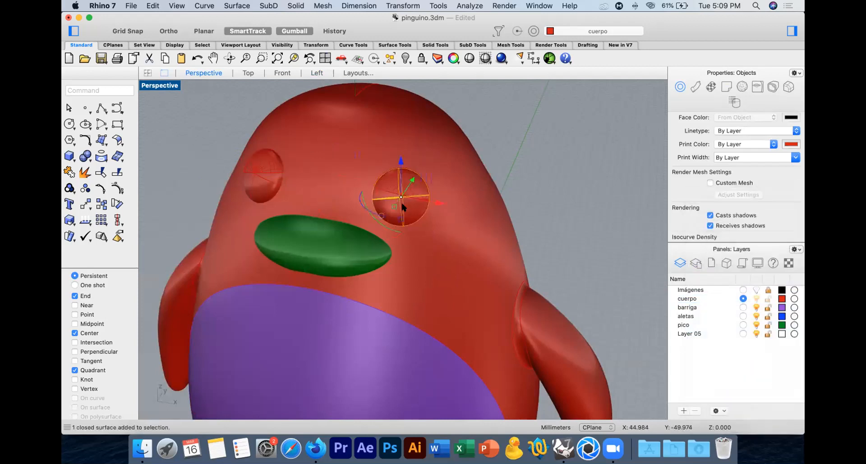
left_click(265, 188, "shift")
double_click(689, 334)
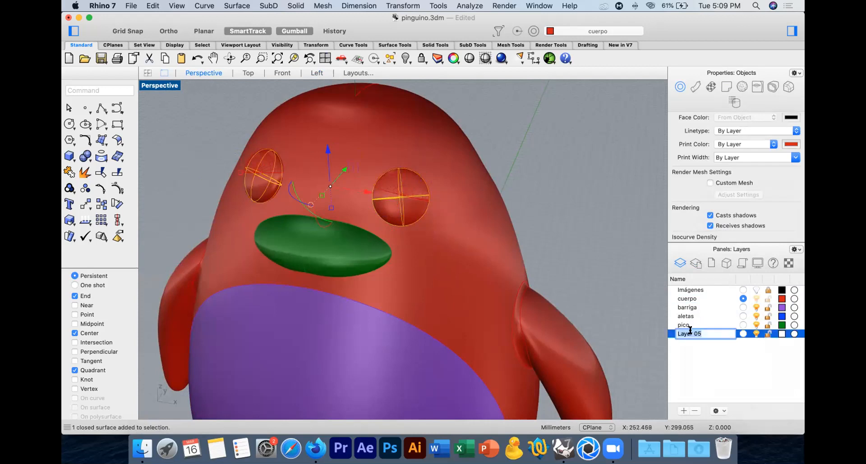
type("ojos")
key("Return")
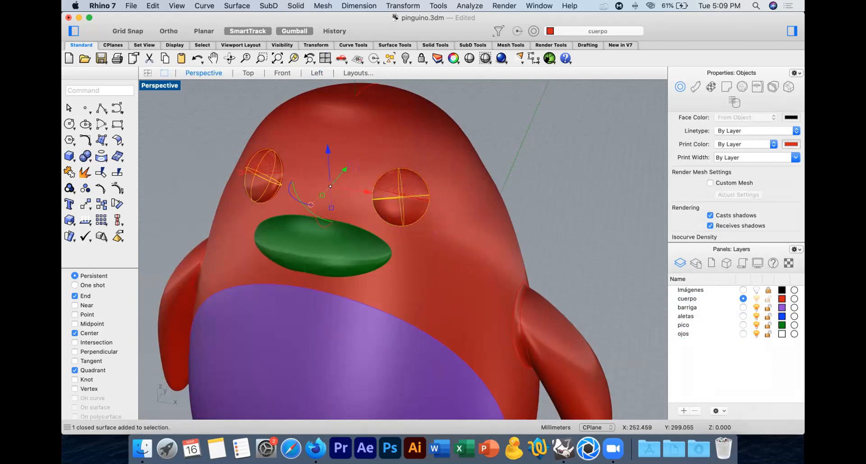
right_click(684, 333)
left_click(705, 328)
left_click(551, 231)
right_click_drag(413, 226, 460, 209)
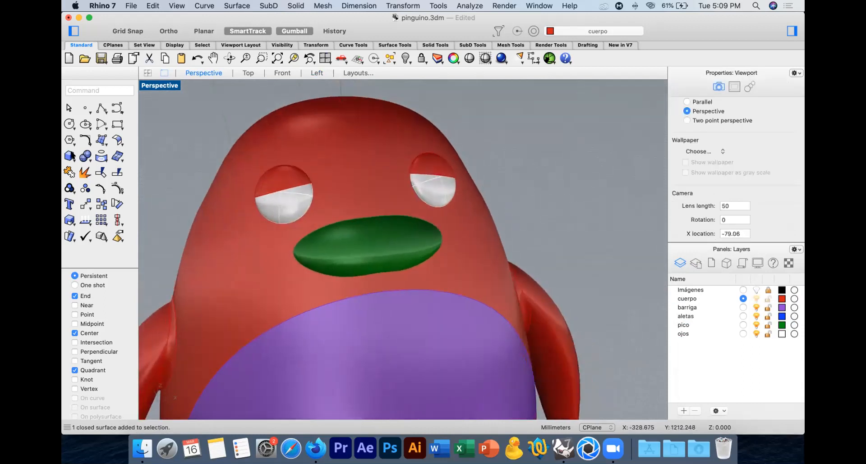
Step: Create a small center-radius sphere in the Top view, just in front of the penguin near its centerline
left_click(69, 156)
mouse_move(111, 203)
mouse_move(106, 181)
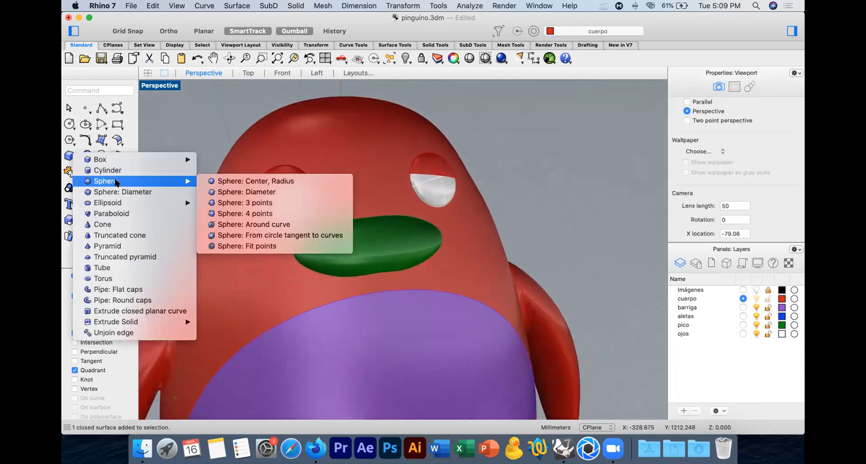
left_click(224, 181)
left_click(247, 73)
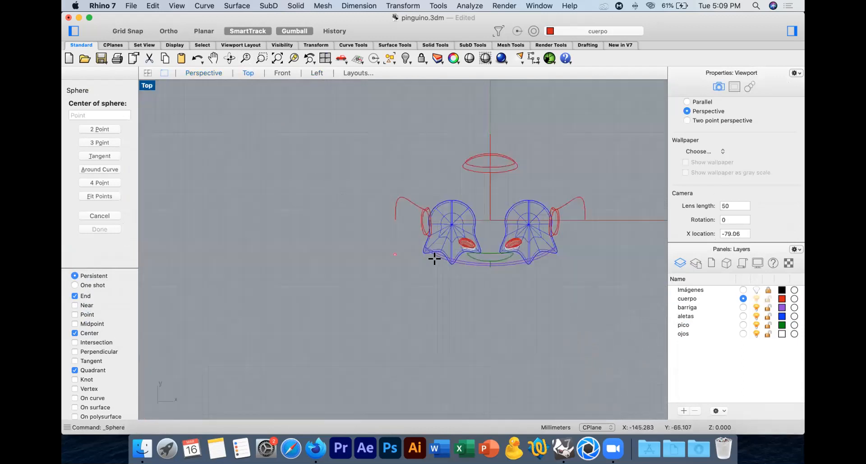
left_click(491, 288)
left_click(493, 289)
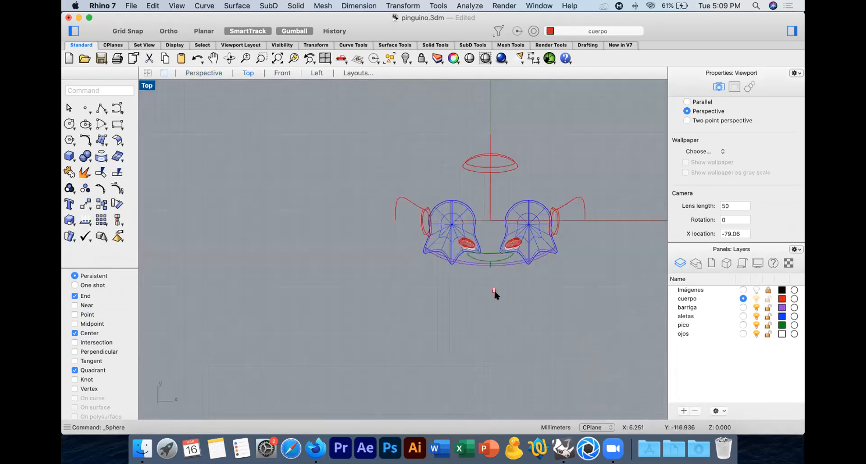
Step: Flatten the small sphere front to back with Scale1D from its center in the Top view, making a thin pupil disc
scroll(494, 294, "up", 5)
left_click(460, 288)
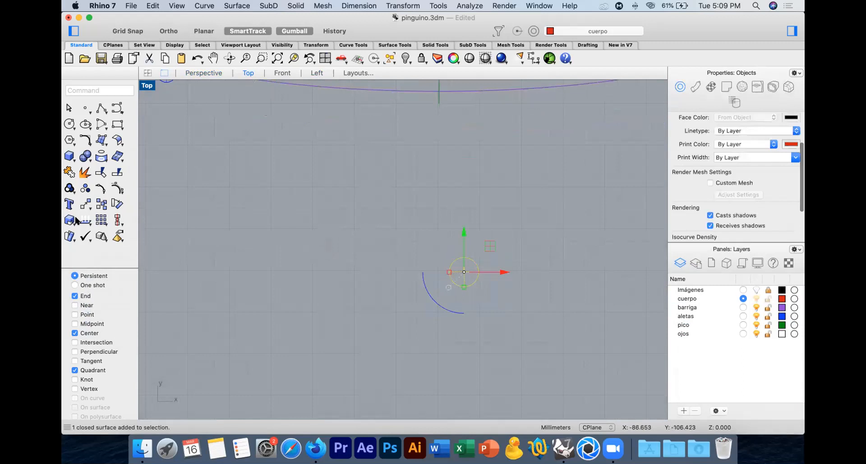
left_click(69, 220)
left_click(106, 246)
left_click(463, 272)
left_click(464, 164)
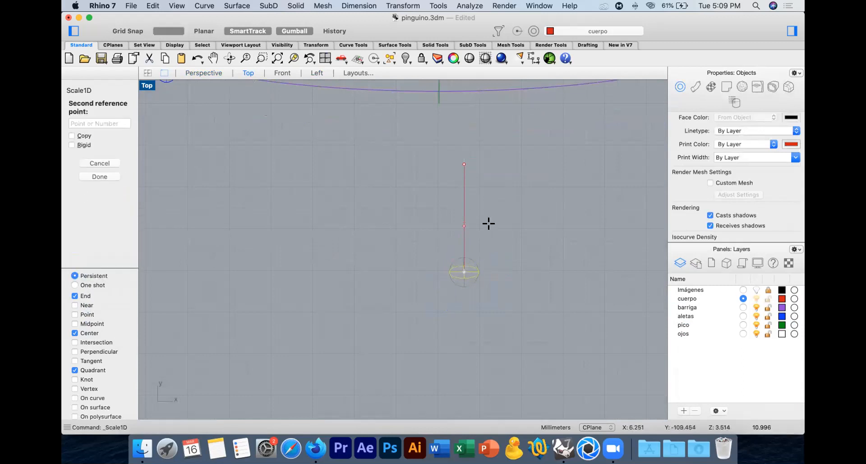
left_click(488, 224)
Step: Run OrientOnSrf on the flattened sphere, using its center as base point and a reference point beside it in the Front view
left_click(282, 73)
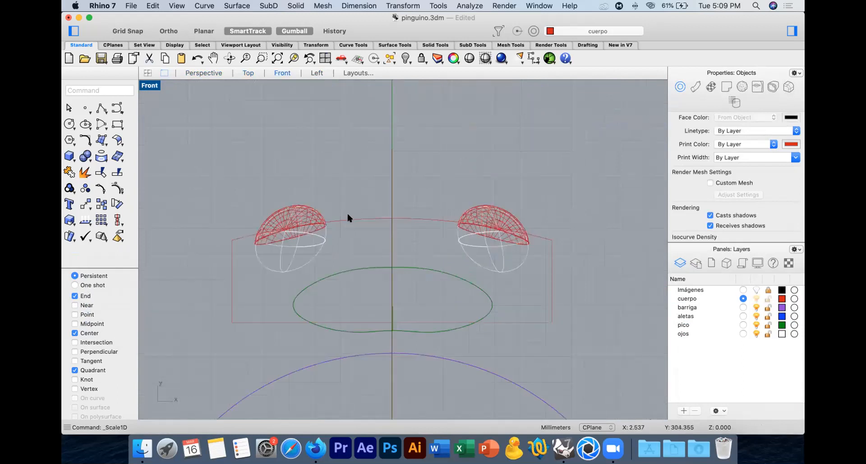
scroll(337, 211, "down", 4)
scroll(325, 214, "down", 3)
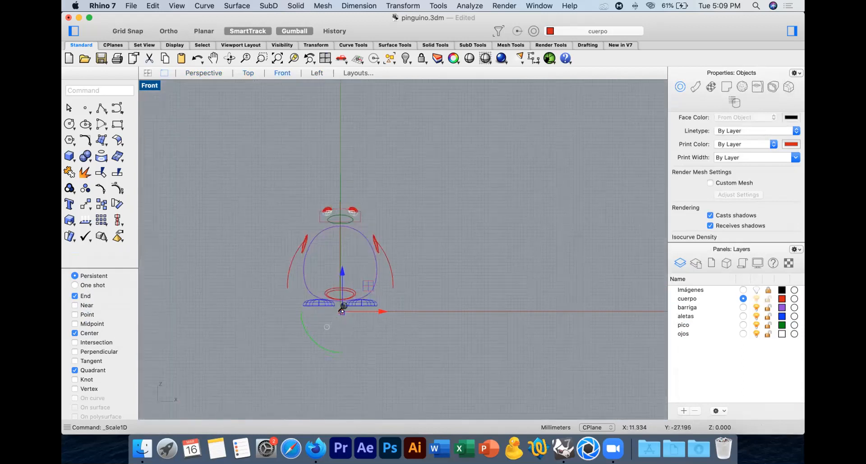
scroll(354, 263, "up", 10)
type("Orine")
key("BackSpace")
key("BackSpace")
type("ent")
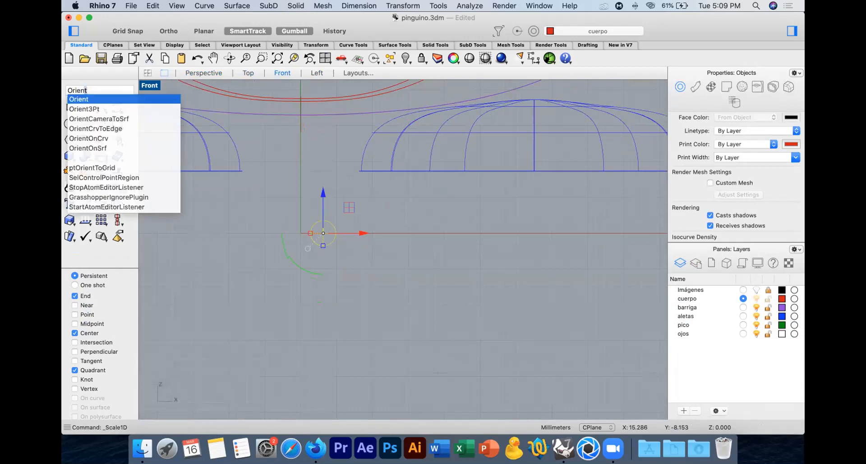
key("Down")
key("Down")
key("Down")
key("Down")
key("Down")
key("Return")
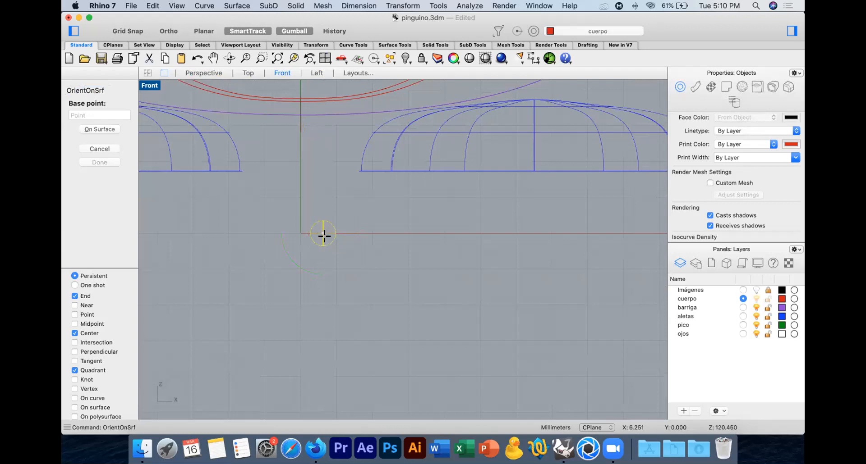
left_click(324, 236)
left_click(387, 233)
Step: Place a copy of the flattened sphere as a pupil on one white eyeball, just below the eyelid on the beak side
scroll(329, 185, "down", 5)
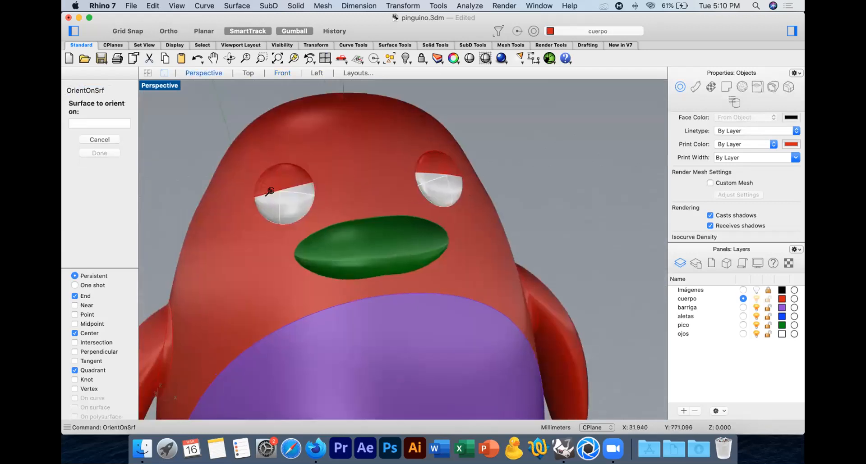
scroll(289, 193, "up", 5)
left_click(289, 193)
left_click(501, 218)
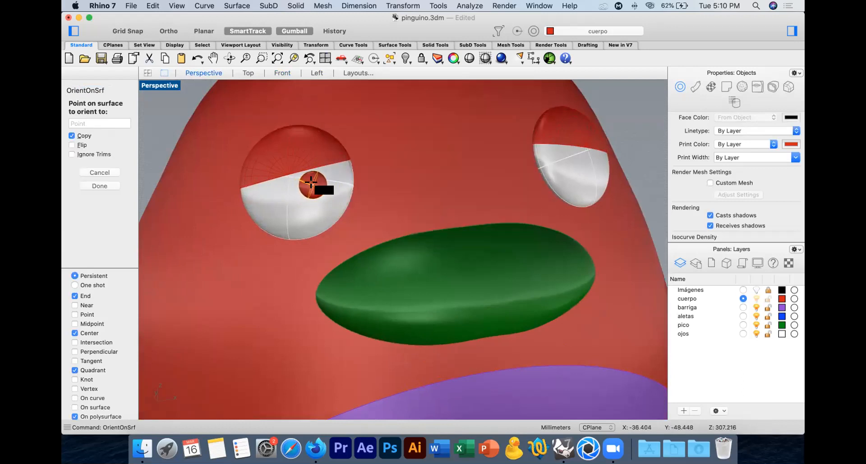
left_click(313, 185)
key("Return")
Step: Mirror the pupil onto the other eye in the Front view, across a vertical axis through the origin (0)
left_click(314, 185)
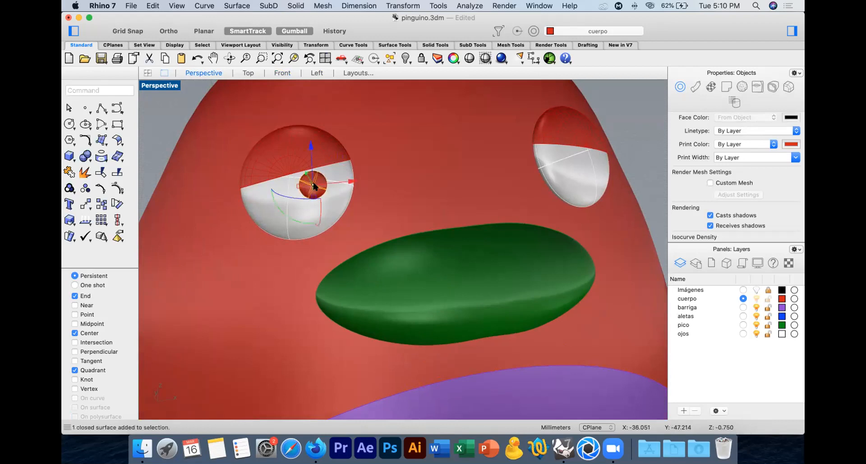
left_click(259, 74)
left_click(282, 74)
right_click_drag(469, 199, 460, 359)
type("mi")
key("Return")
type("0")
key("Return")
key("F8")
left_click(317, 406)
Step: Delete the leftover flattened sphere near the origin and check both pupils in the Perspective view
left_click(323, 354)
key("Delete")
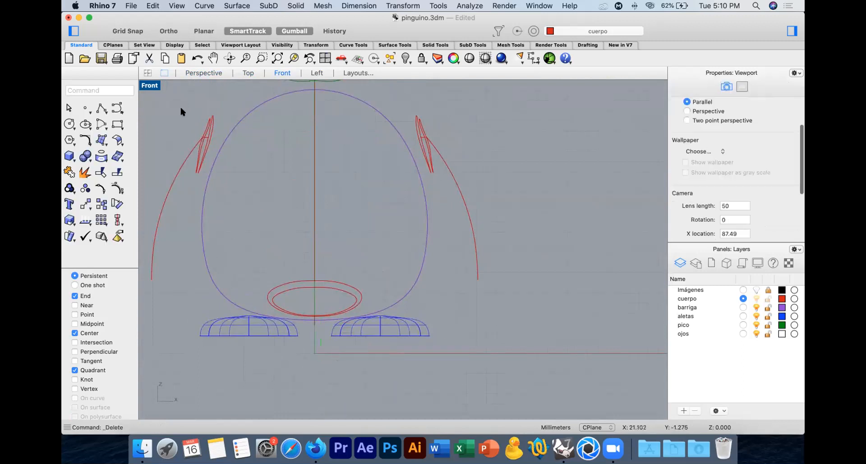
left_click(278, 58)
left_click(204, 72)
right_click_drag(553, 181, 380, 182)
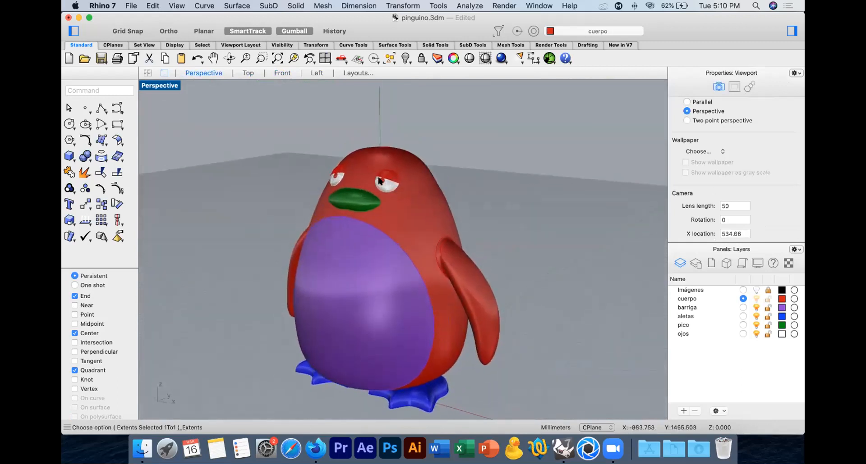
left_click(380, 183)
scroll(380, 183, "up", 5)
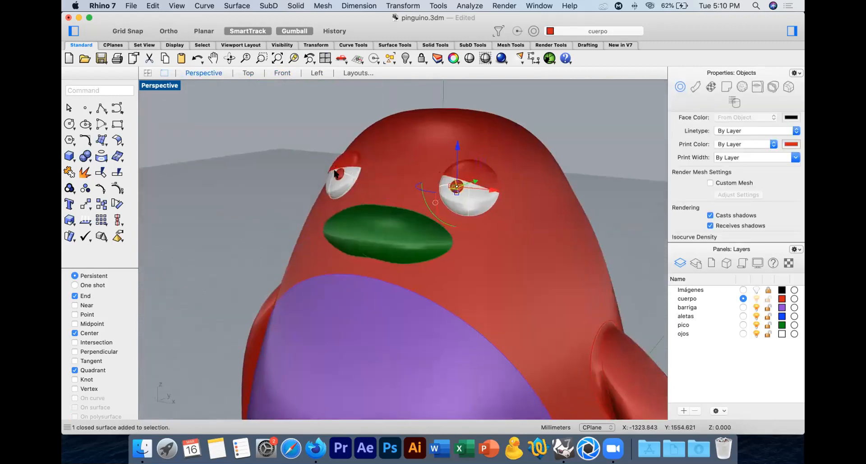
key("Escape")
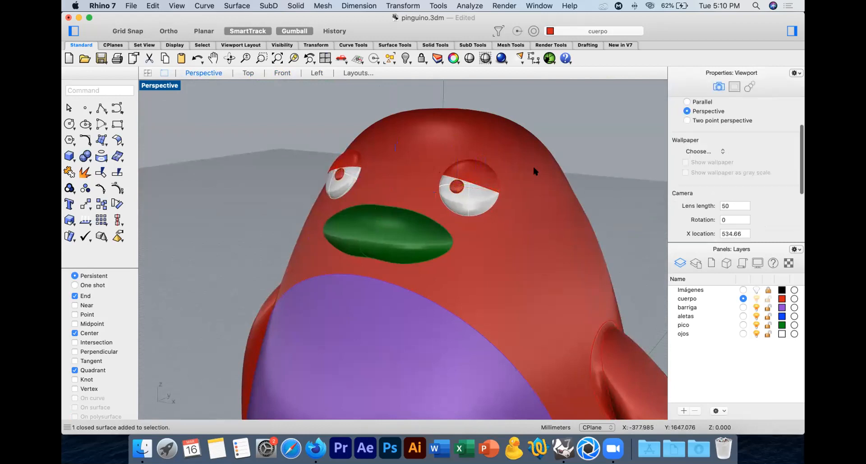
Step: Set the cuerpo layer's color to black (#000000)
scroll(599, 245, "down", 5)
left_click(781, 299)
left_click_drag(455, 173, 370, 172)
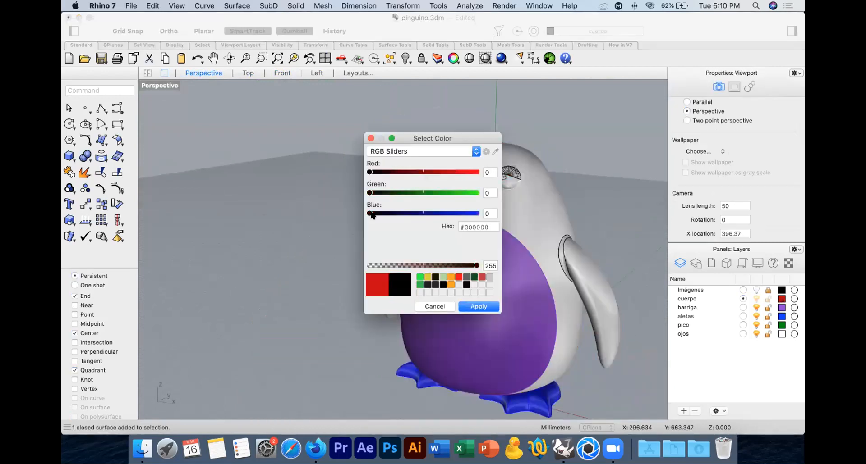
left_click(466, 285)
left_click(477, 306)
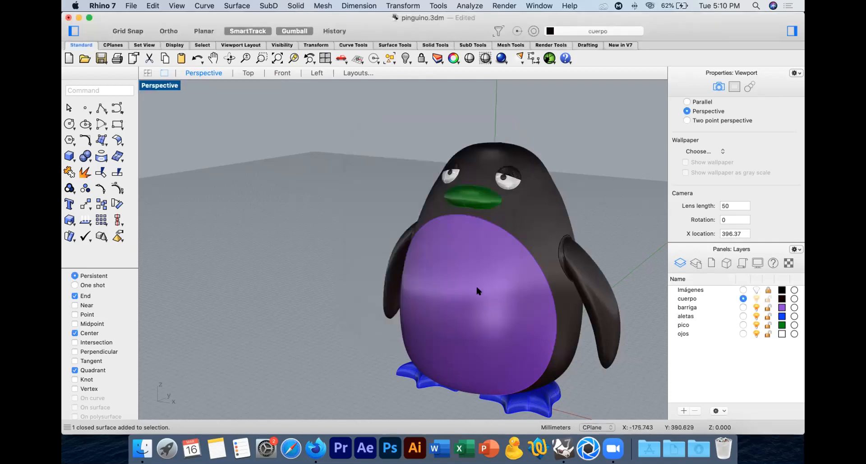
Step: Set the barriga layer's color to white, RGB 255, 254, 255
left_click(475, 284)
left_click(782, 307)
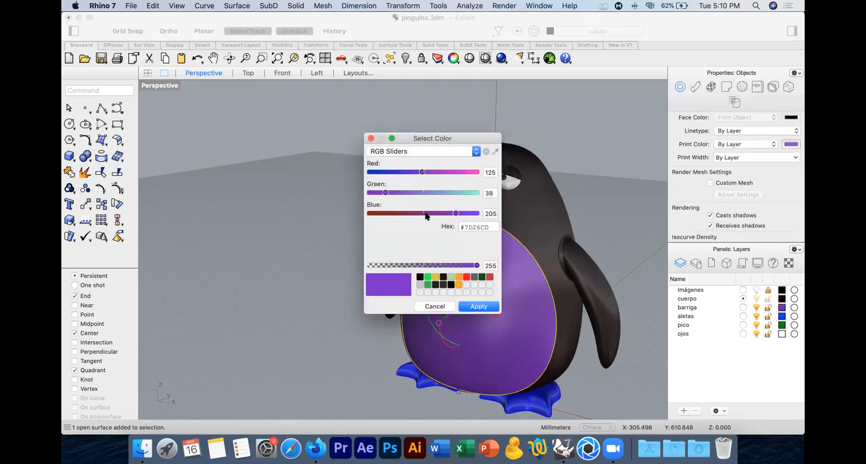
left_click_drag(451, 213, 493, 184)
left_click_drag(422, 172, 534, 173)
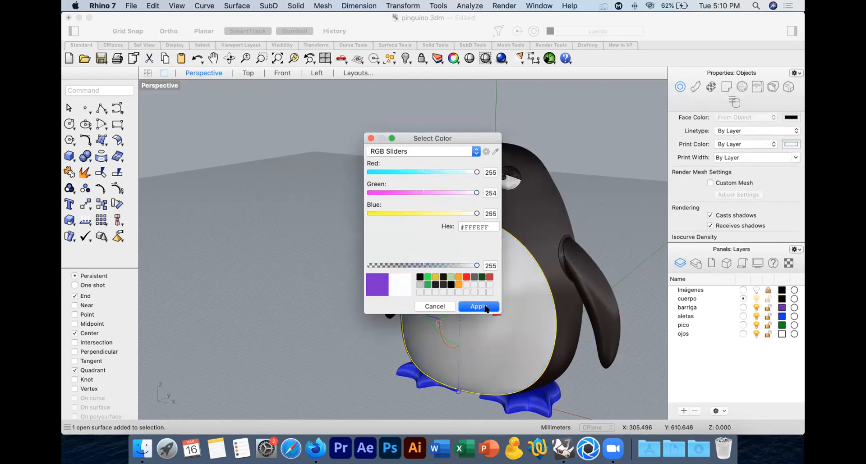
left_click(485, 306)
Step: Select both feet and set the color of their aletas layer to yellow-orange
left_click(522, 402)
left_click(422, 380, "shift")
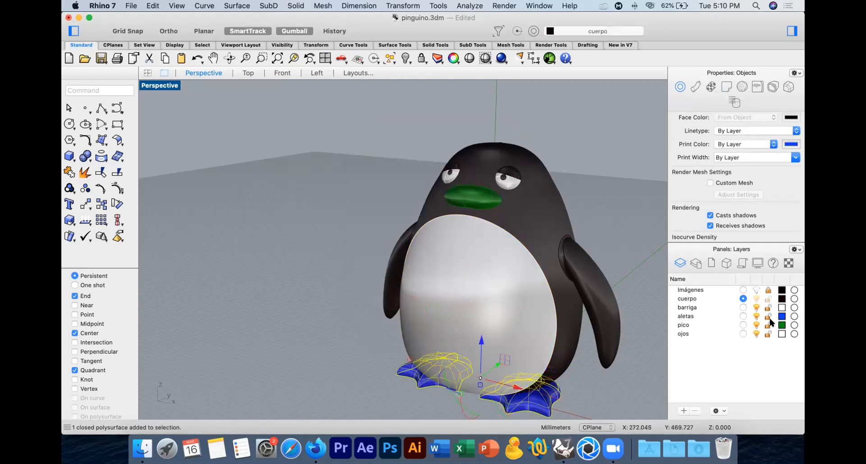
left_click(782, 316)
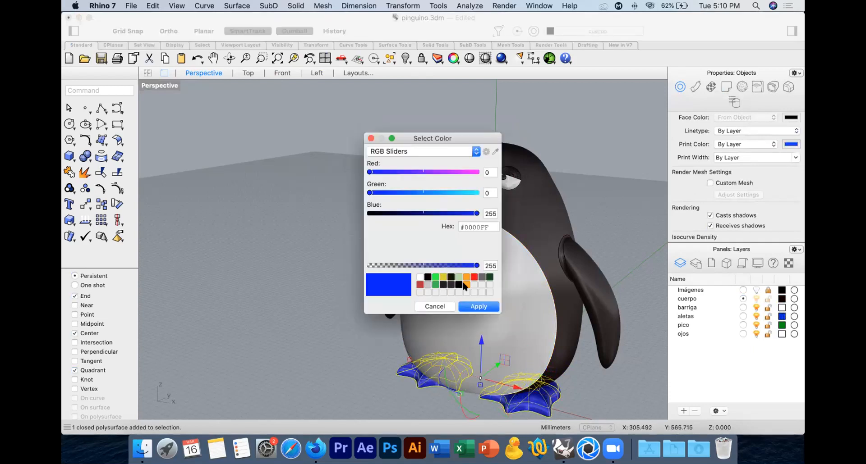
left_click(466, 284)
left_click(478, 306)
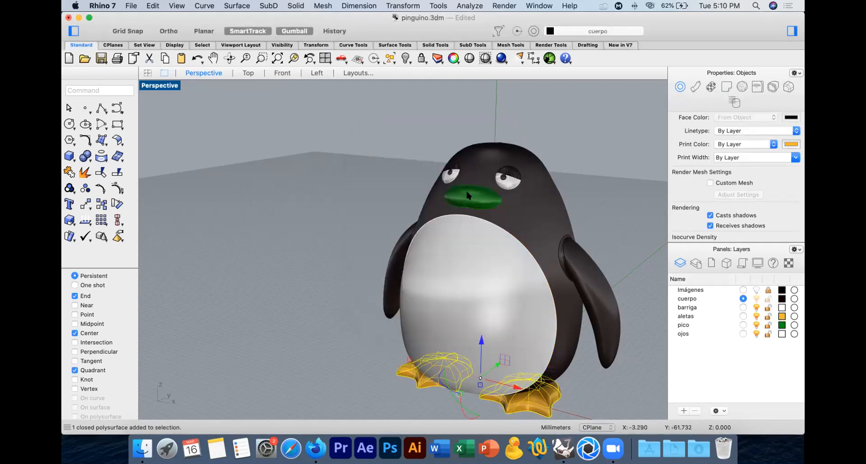
Step: Set the color of the beak's pico layer to orange (#FFA200) and deselect the beak
left_click(466, 194)
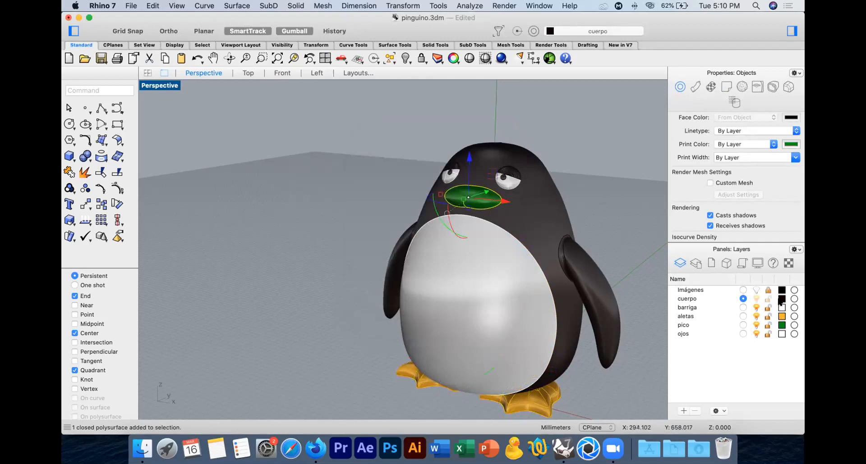
left_click(781, 325)
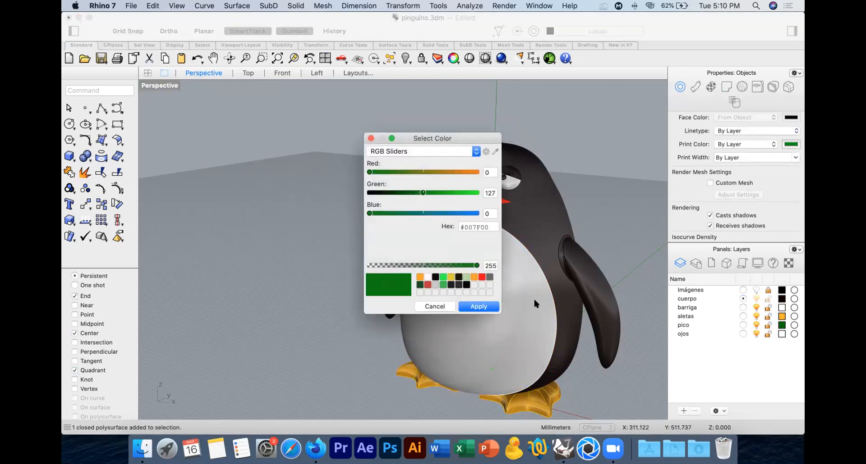
left_click(474, 277)
left_click(479, 306)
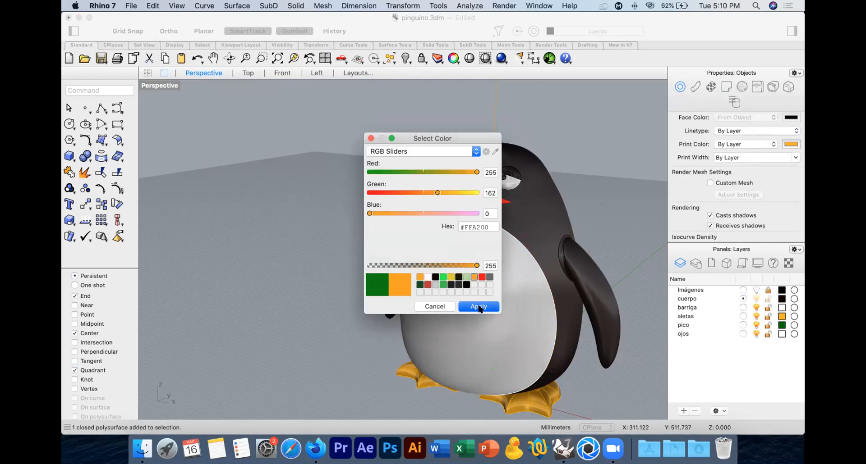
left_click(311, 216)
right_click_drag(466, 222, 311, 215)
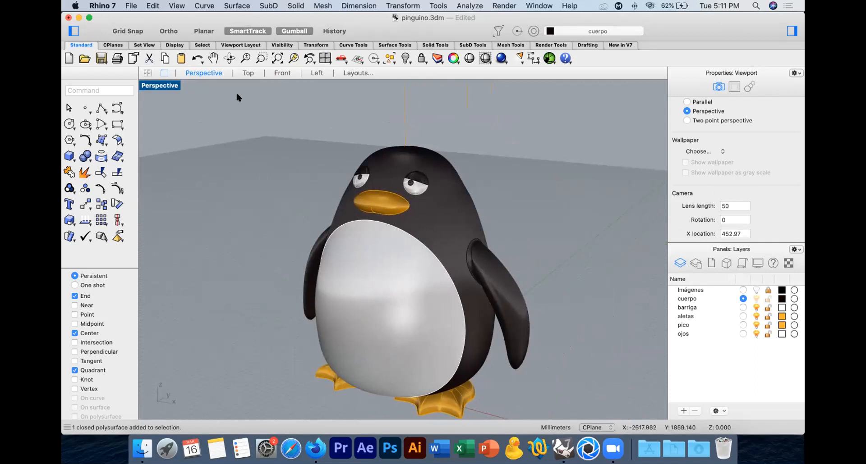
Step: Delete the leftover cutting outline around the eyes in the Front view and display that view as Shaded
left_click(282, 73)
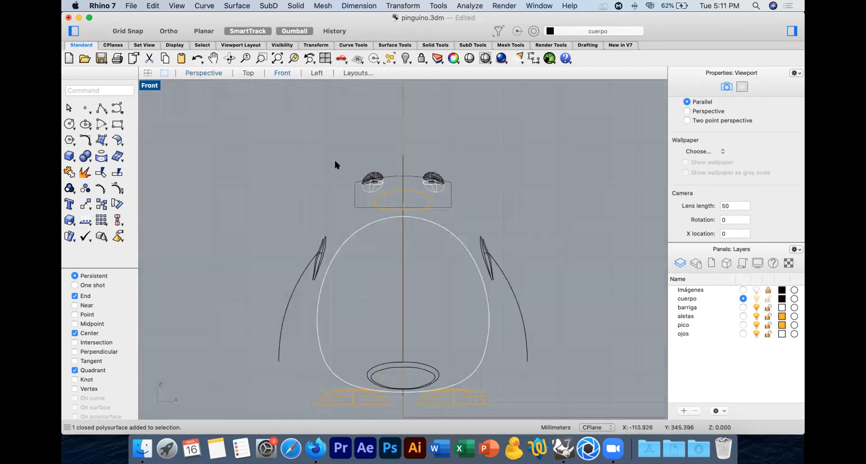
left_click(445, 197)
key("Delete")
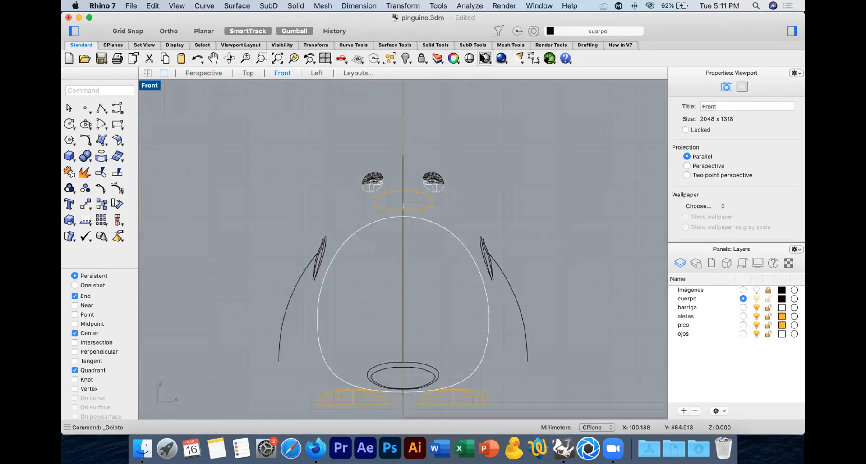
left_click(485, 58)
scroll(366, 156, "up", 2)
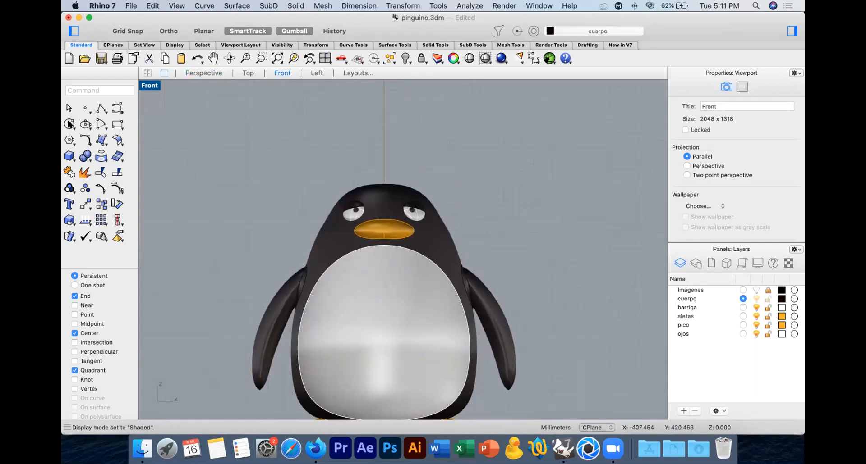
Step: Draw a half top-hat polyline from the head's centerline in the Front view, with a thin brim and a crown about 100 mm tall
left_click(100, 107)
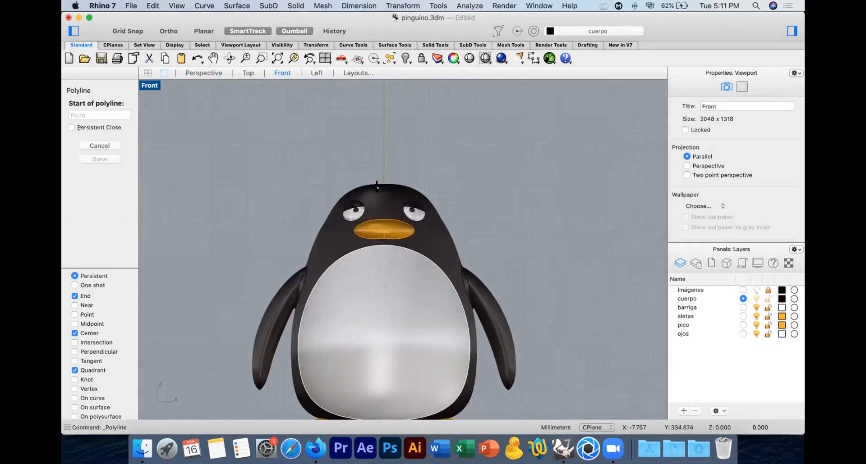
left_click(381, 190)
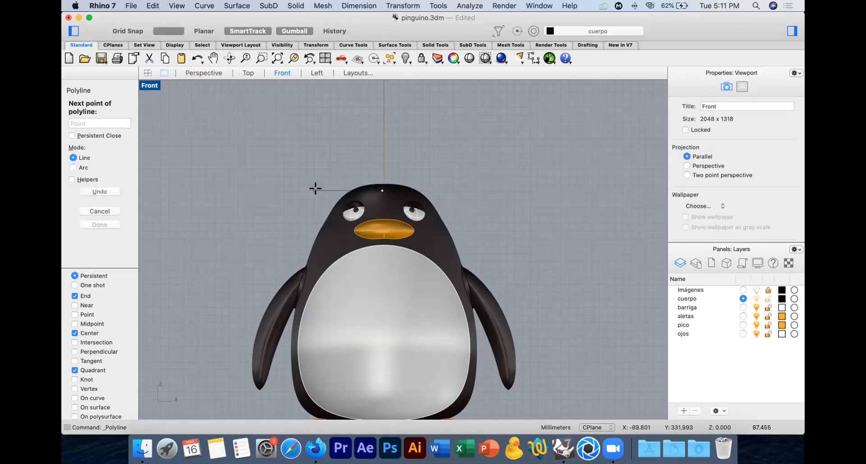
left_click(318, 190)
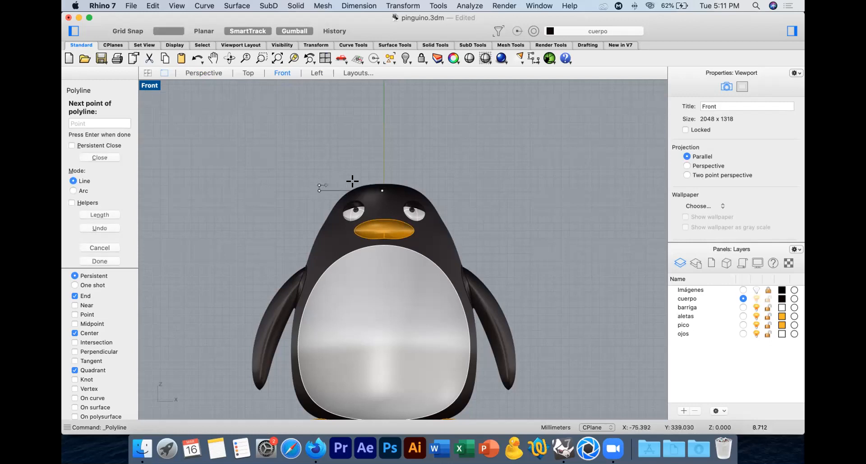
left_click(345, 182, "shift")
right_click_drag(350, 154, 342, 208)
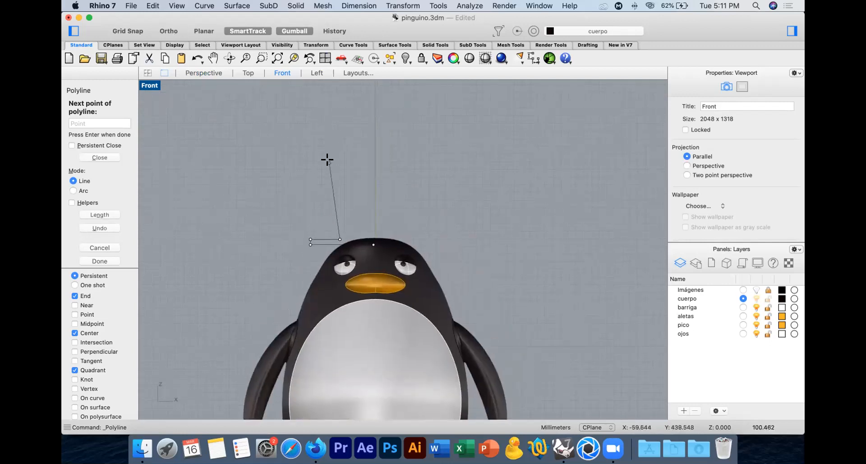
left_click(328, 162)
left_click(367, 160, "shift")
key("Return")
Step: Explode the hat profile polyline into separate segments and select the slanted side line of the crown
left_click(332, 186)
left_click(86, 171)
left_click(69, 172)
left_click(328, 187)
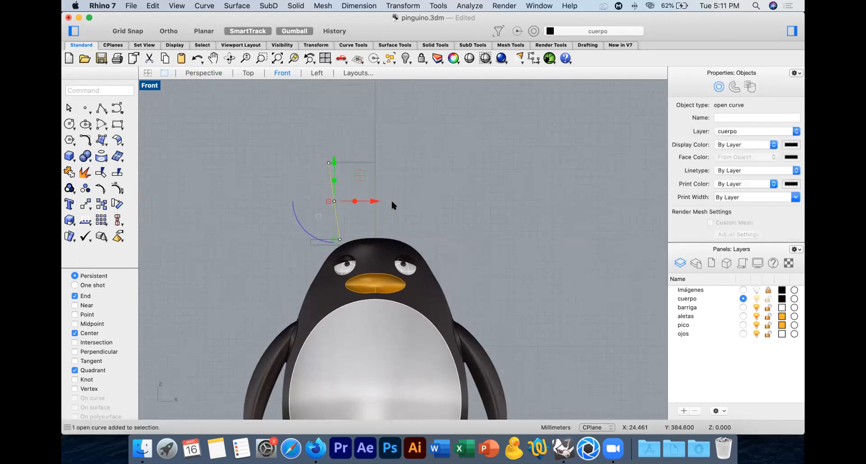
Step: Rebuild the crown's slanted side line with 3 points and degree 2, and shift its middle control point inward to curve it
type("rebu")
key("Return")
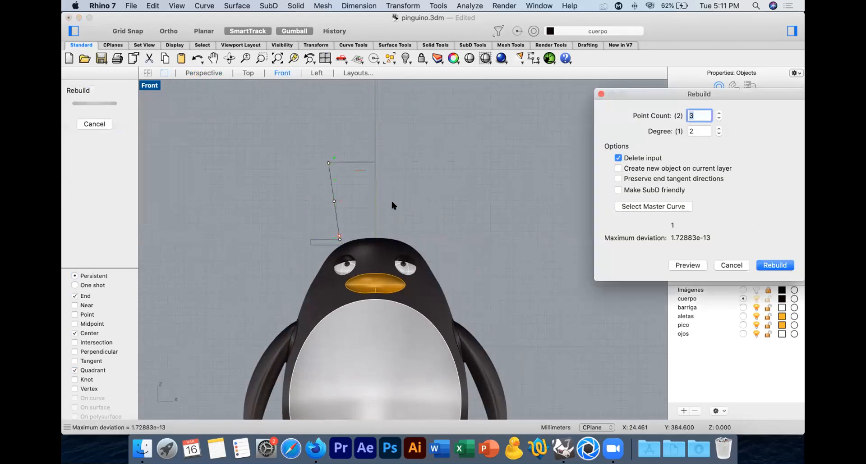
key("Return")
key("F10")
left_click(334, 201)
left_click_drag(373, 201, 376, 202)
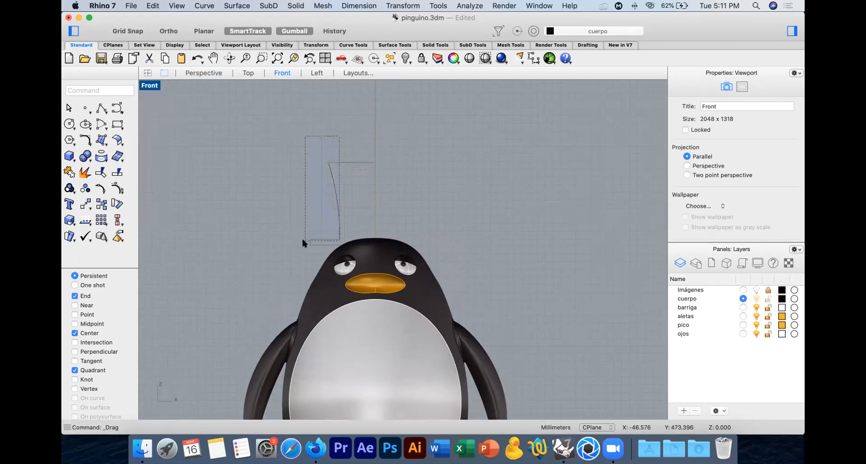
Step: Join the hat profile curves and revolve them a full circle as a surface around the vertical centerline, removing the profile curve
left_click_drag(302, 243, 302, 243)
left_click(69, 172)
type("re")
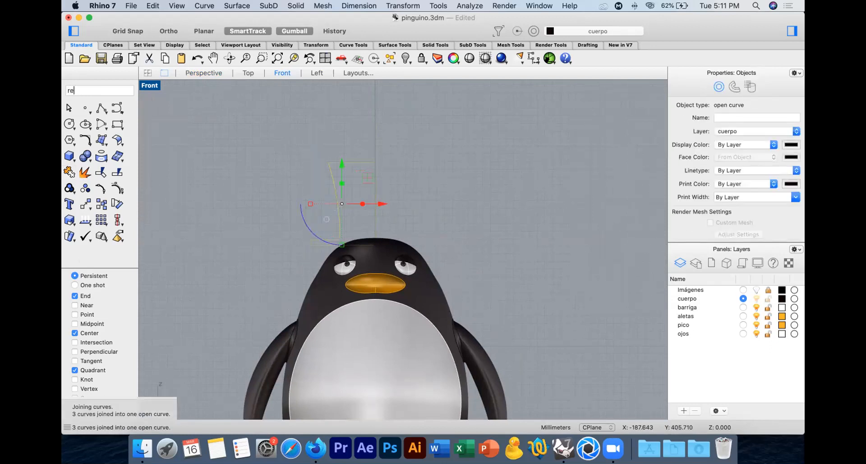
type("volve")
key("Return")
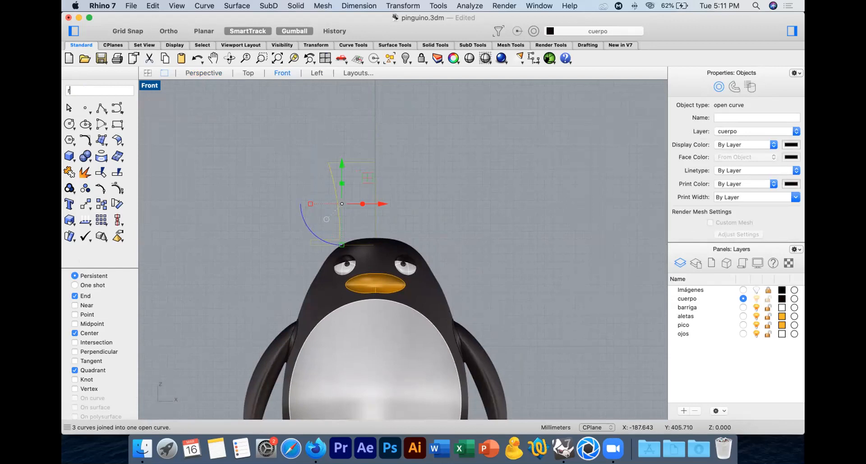
key("Return")
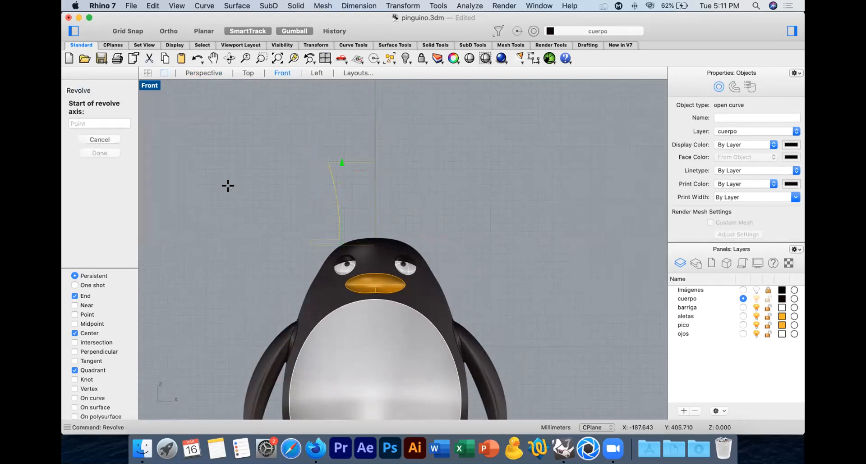
left_click(374, 162)
left_click(373, 98)
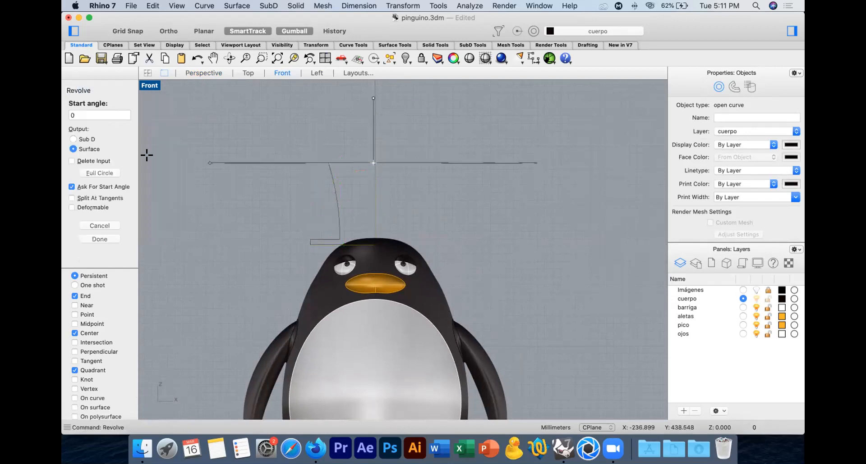
left_click(94, 172)
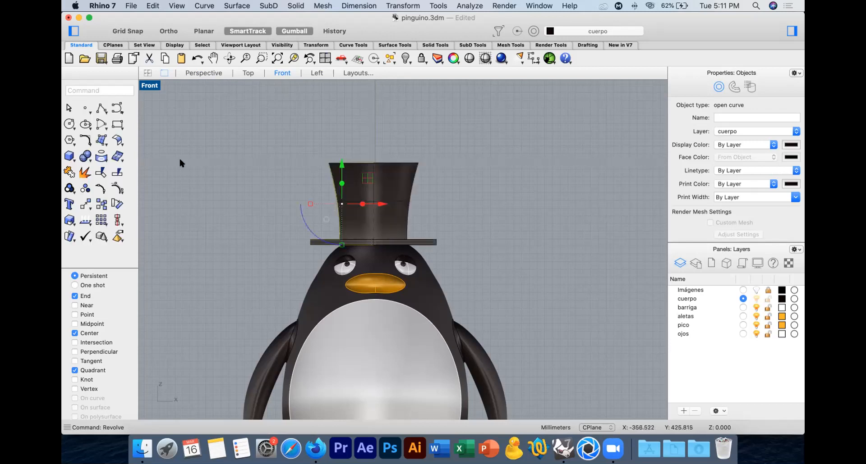
left_click(182, 162)
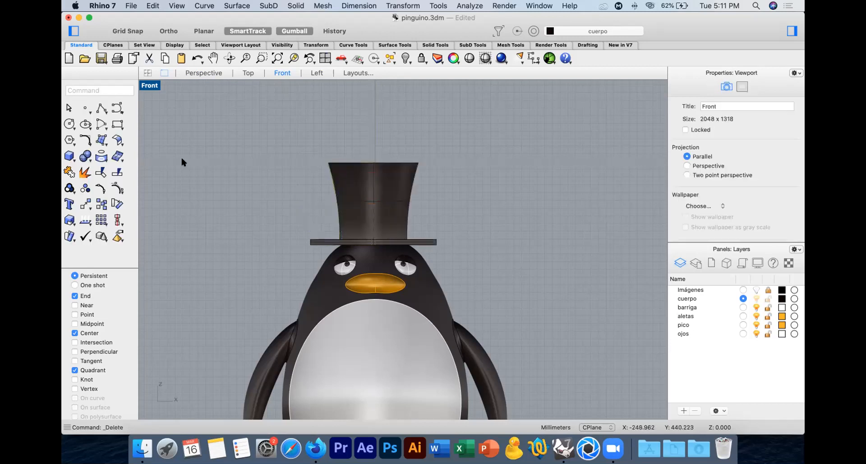
Step: Draw a horizontal line across the middle of the hat's crown and copy it down to just above the brim
left_click(101, 108)
left_click(318, 202)
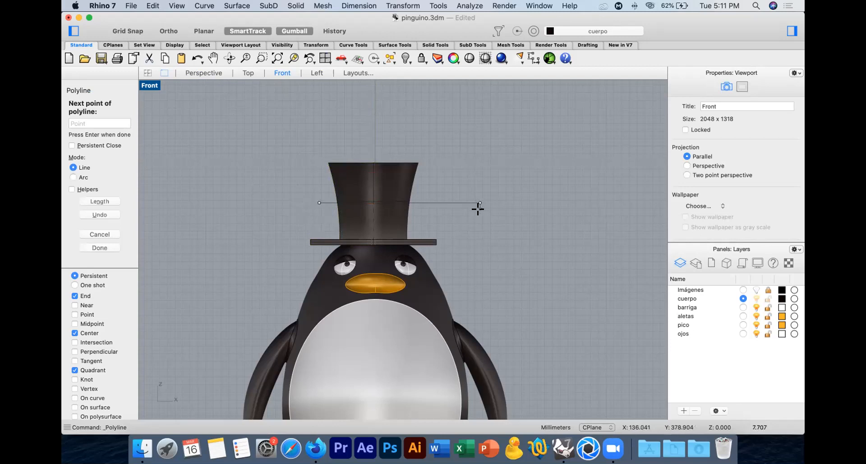
key("Return")
left_click(450, 199)
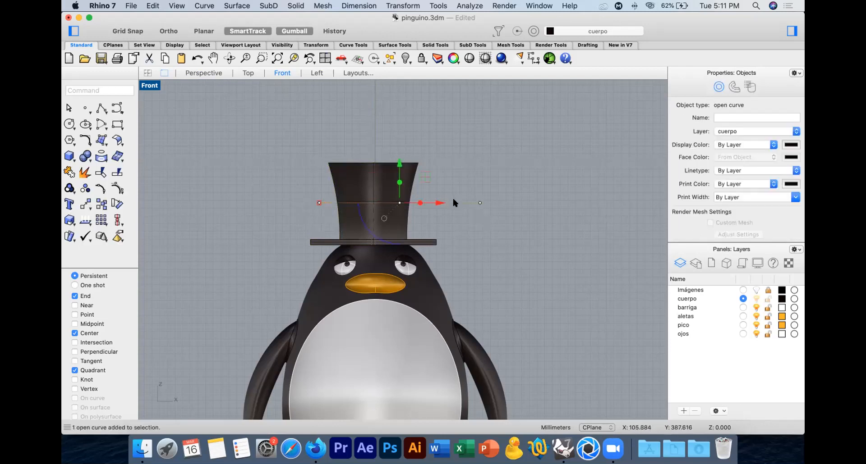
left_click(100, 205)
left_click(260, 142)
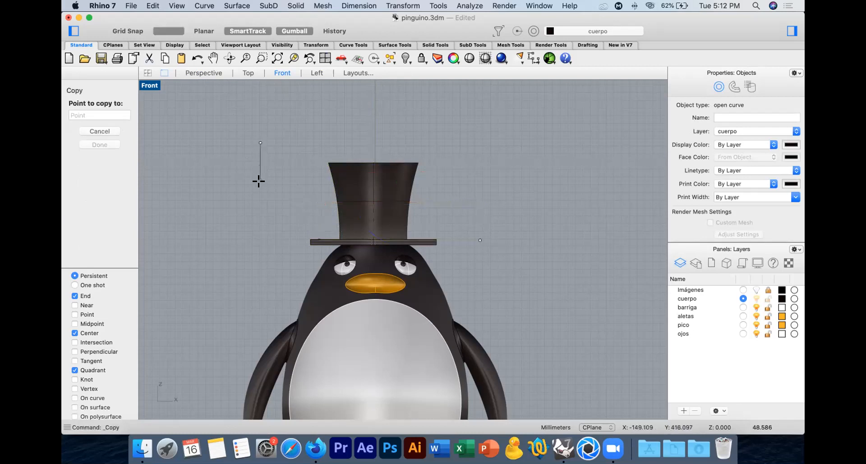
left_click(258, 173)
key("Return")
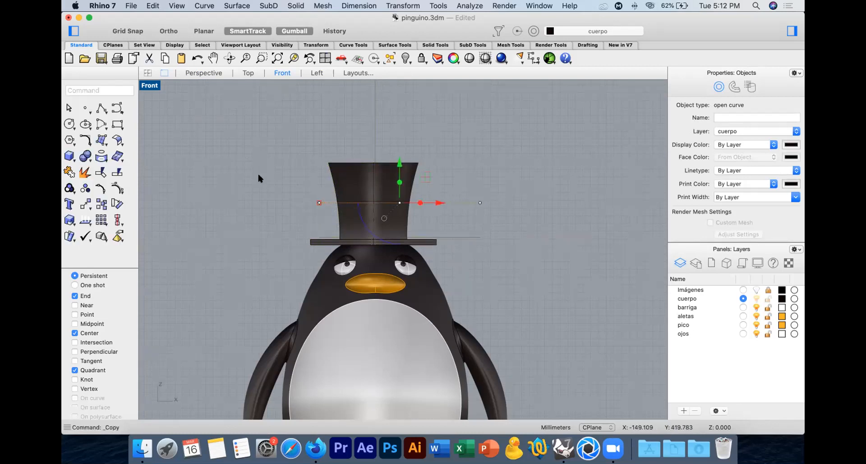
Step: Split the top hat with the two horizontal lines and delete the cutting lines
left_click(369, 180)
left_click(116, 174)
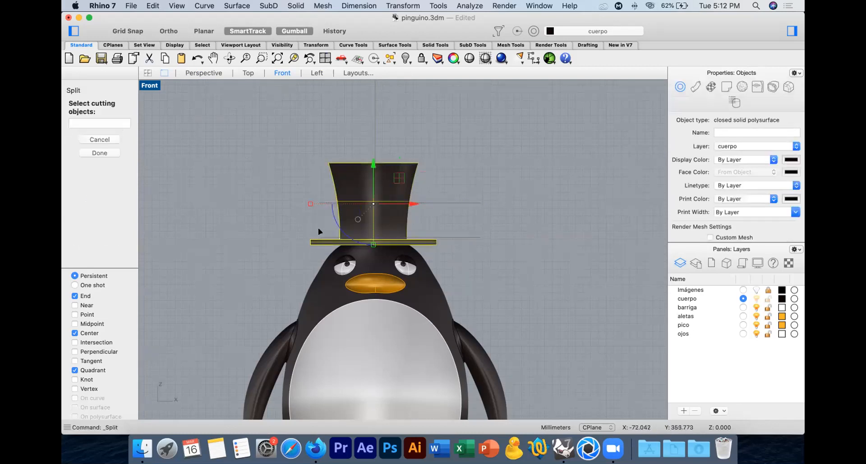
left_click(430, 202)
key("Return")
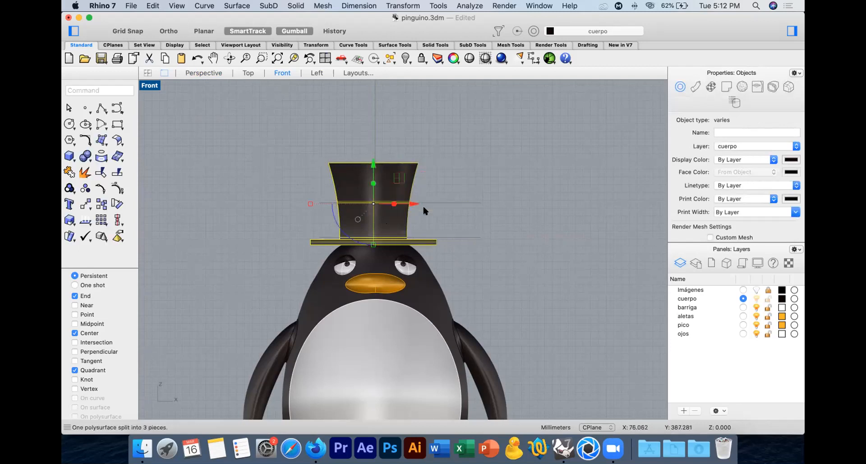
left_click(452, 241)
key("Delete")
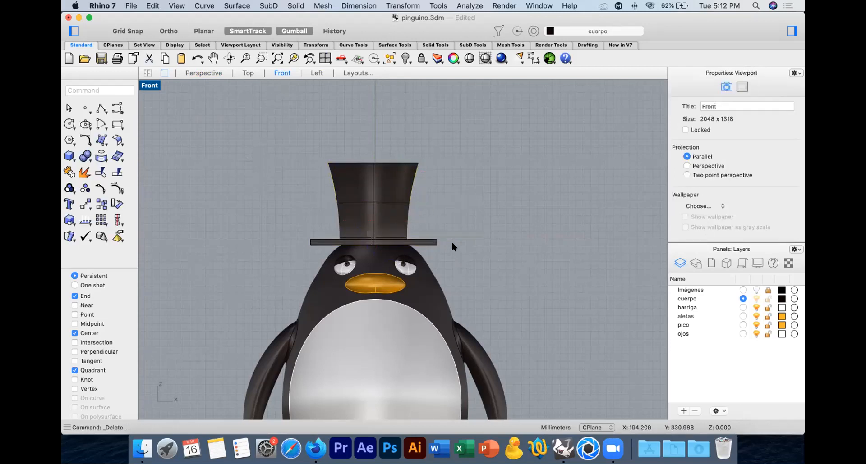
Step: Create a layer named cinta and assign the band surface above the hat's brim to it
left_click(393, 225)
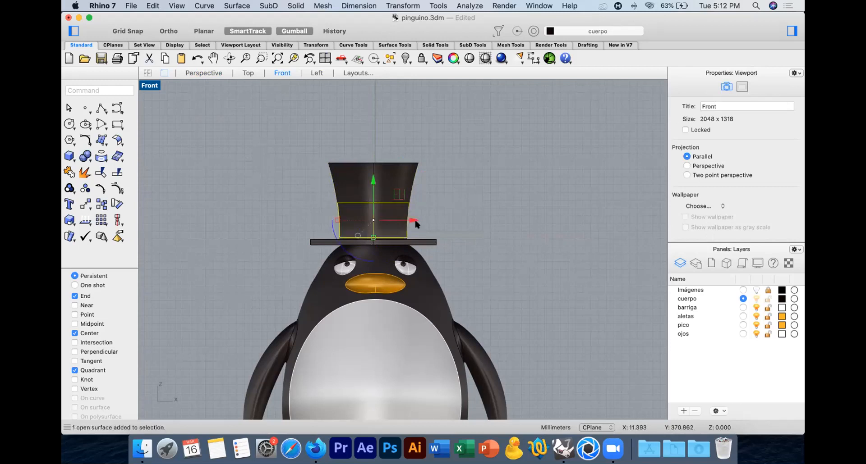
left_click(681, 334)
left_click(683, 411)
type("cinta")
key("Return")
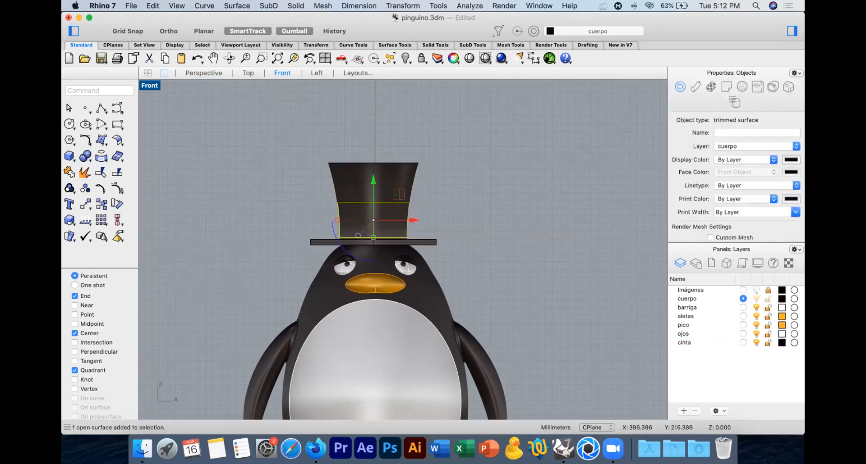
right_click(684, 342)
left_click(713, 327)
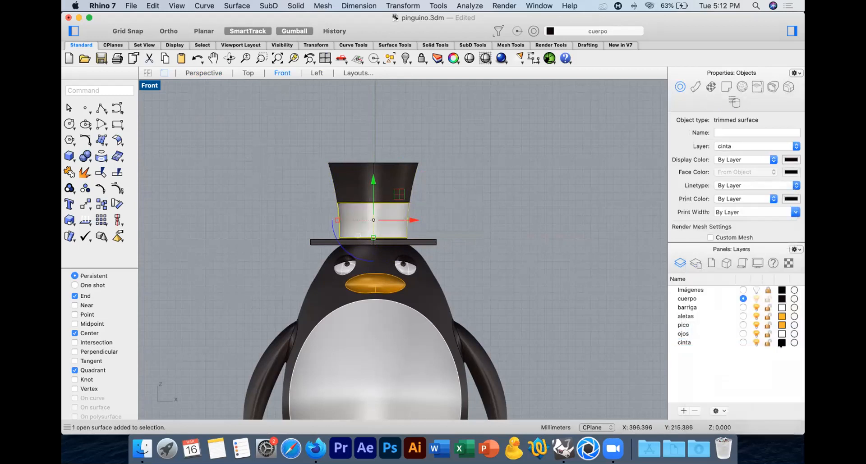
Step: Set the color of the cinta layer to red and deselect the band
left_click(781, 342)
left_click(482, 277)
left_click(478, 307)
left_click(428, 181)
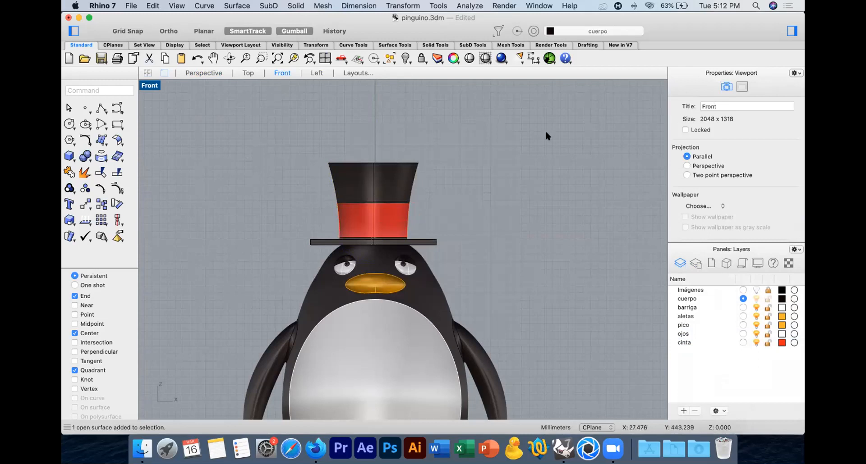
Step: Group the crown, band and brim pieces of the top hat
left_click(380, 177)
left_click(320, 241, "shift")
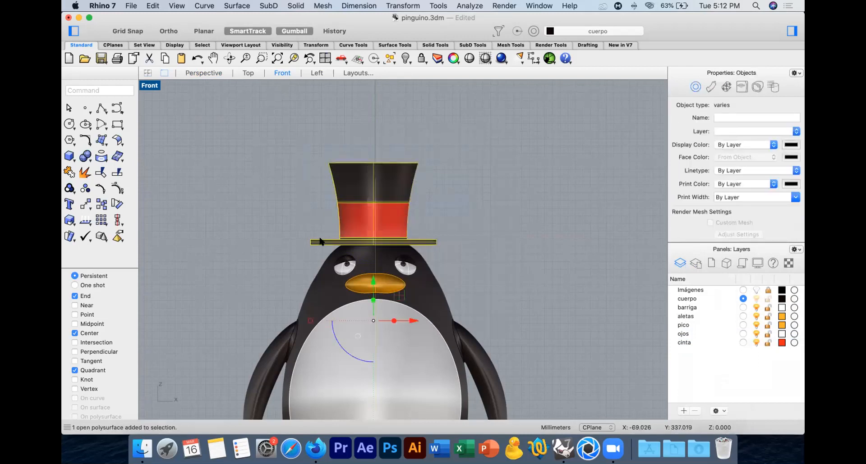
key("super+g")
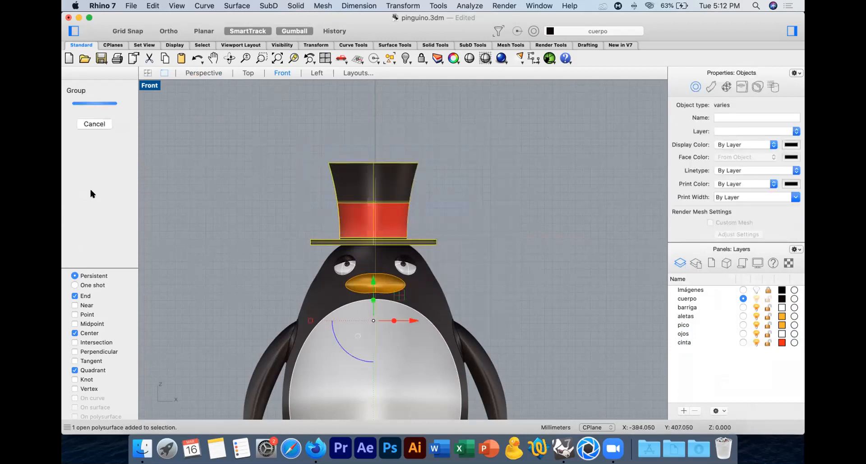
Step: Move the selected hat slightly backward and down onto the penguin's head in the Left view
left_click(315, 73)
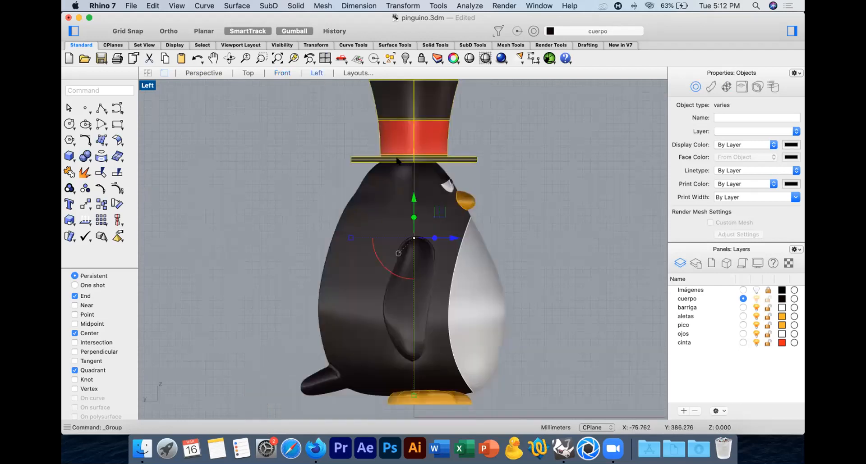
left_click(86, 204)
left_click(251, 184)
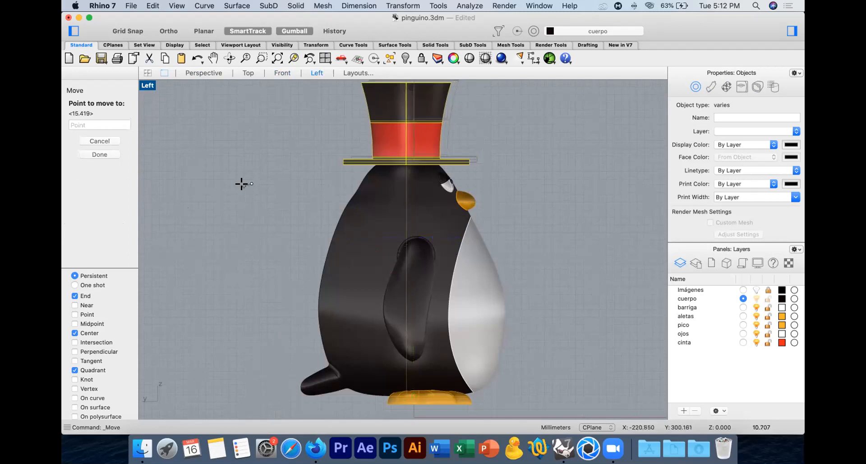
left_click(243, 185)
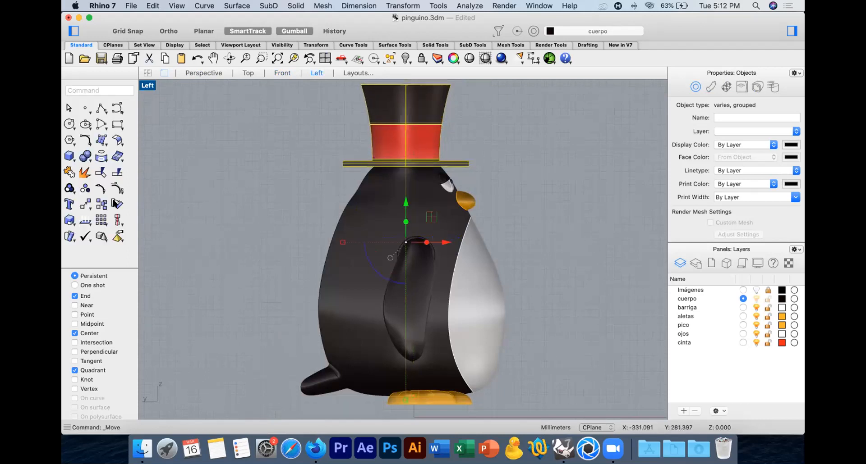
Step: Rotate the hat backward by about 6° around the center of the brim's underside in the Left view
left_click(116, 203)
left_click(406, 164)
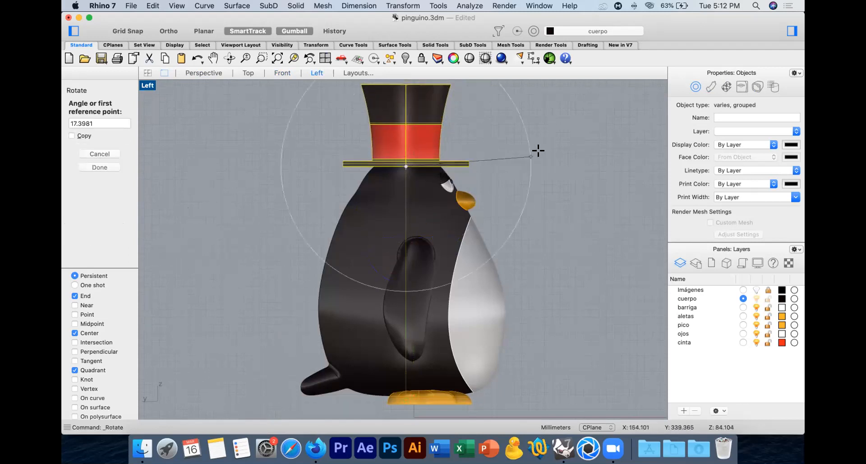
right_click_drag(535, 151, 532, 214, "shift")
left_click(399, 108)
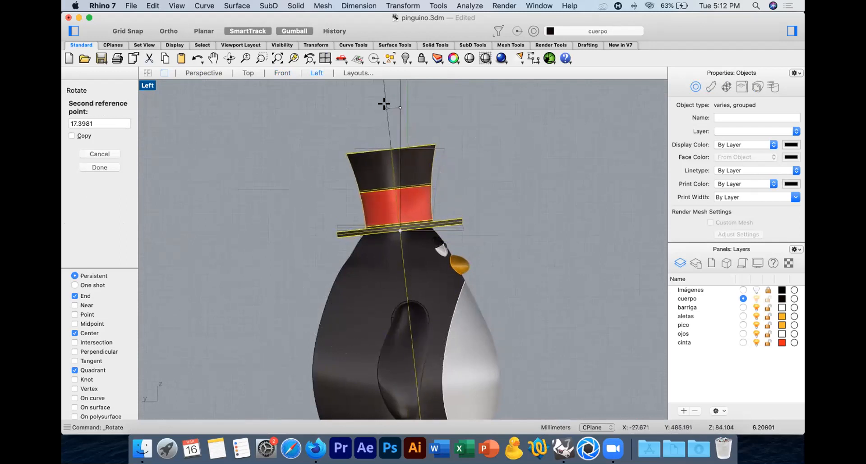
left_click(385, 108)
Step: Nudge the tilted hat slightly to seat it on the head, and deselect it
left_click(85, 206)
left_click(228, 150)
left_click(231, 157)
left_click(229, 152)
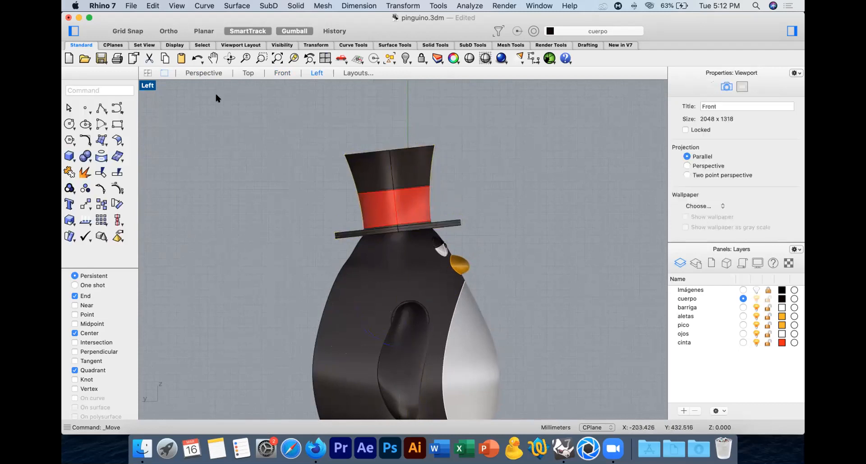
Step: Frame the finished penguin in Perspective, restore the four-viewport layout and save the file
left_click(209, 73)
right_click_drag(524, 182, 568, 180)
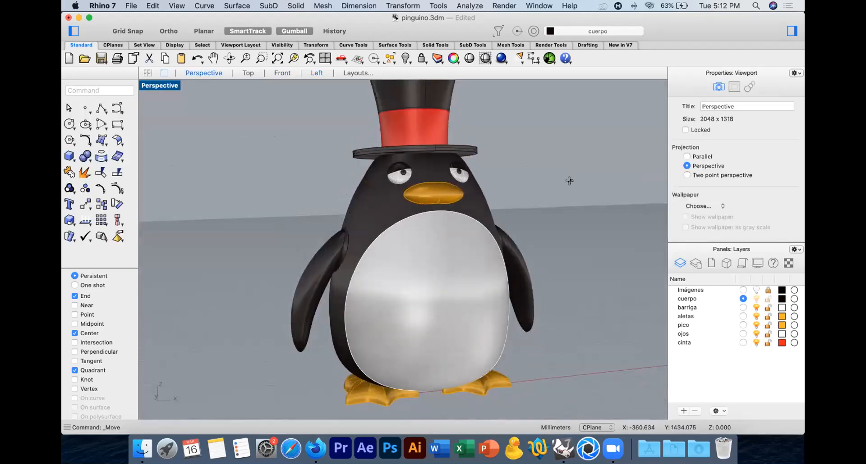
scroll(464, 189, "up", 5)
left_click(276, 58)
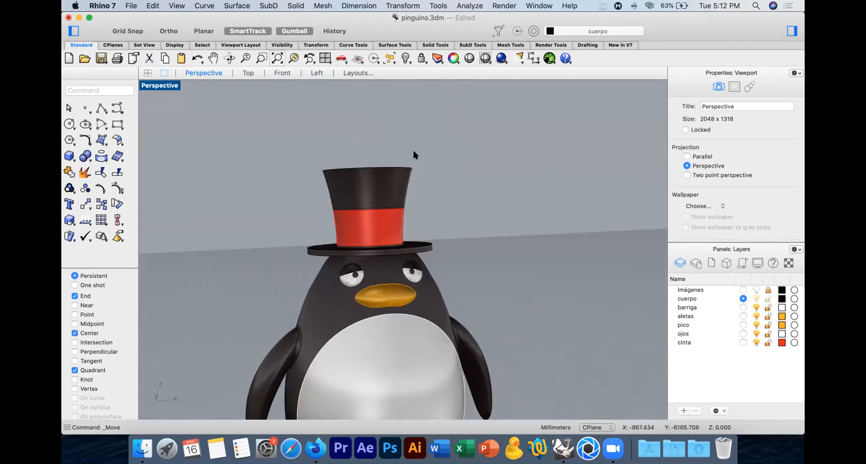
double_click(167, 85)
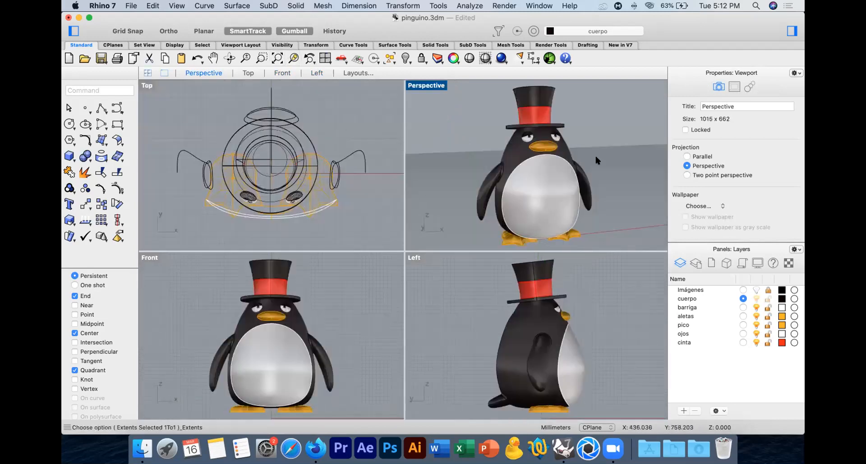
key("super+s")
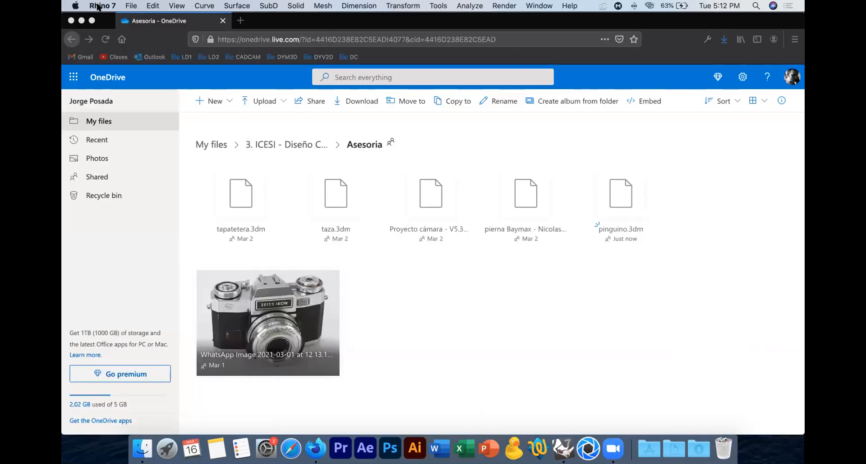
Step: Quit Rhino and hide the OneDrive browser window to reach the desktop
left_click(99, 6)
left_click(134, 121)
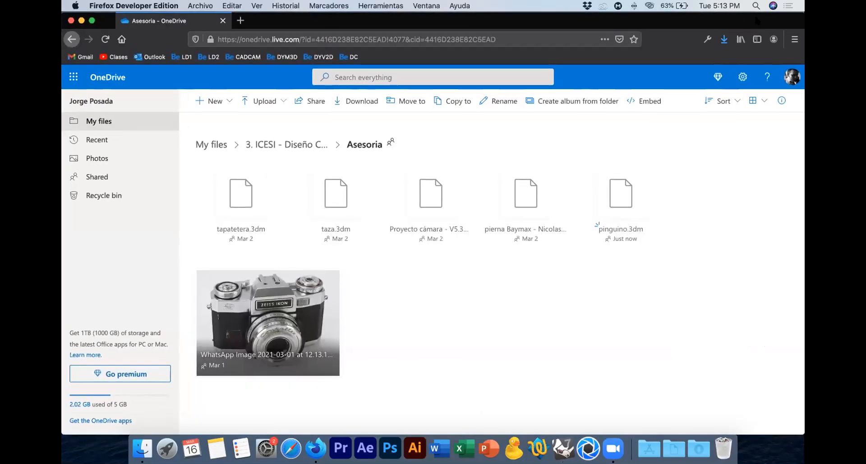
key("Tab")
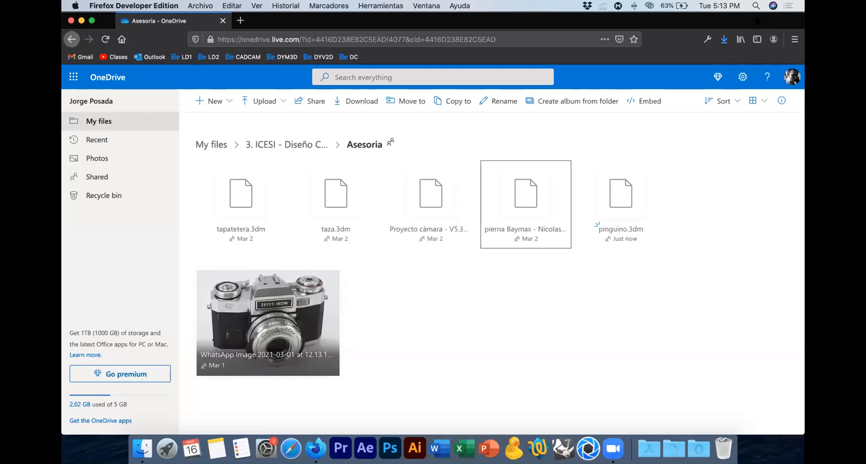
key("super+h")
Step: Launch KeyShot and close its software updates window without downloading the update
left_click(672, 241)
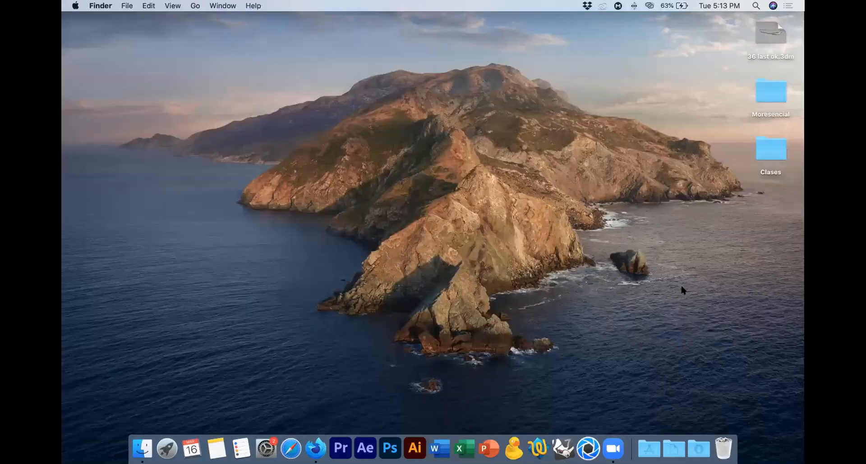
left_click(591, 439)
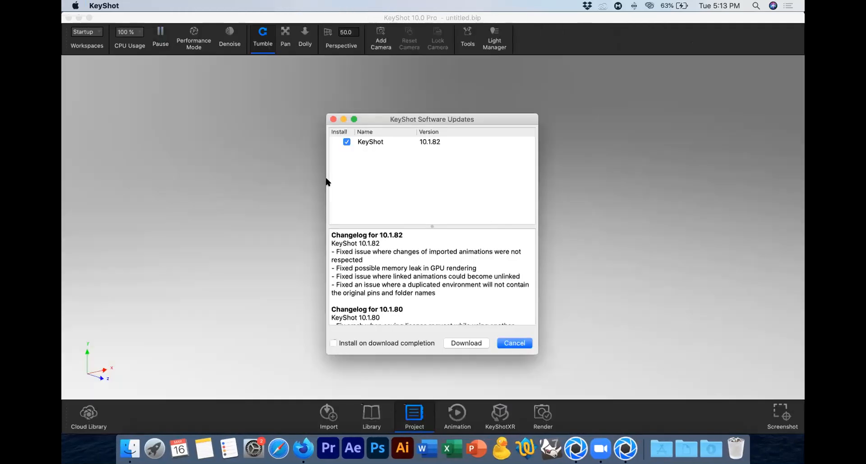
left_click(333, 119)
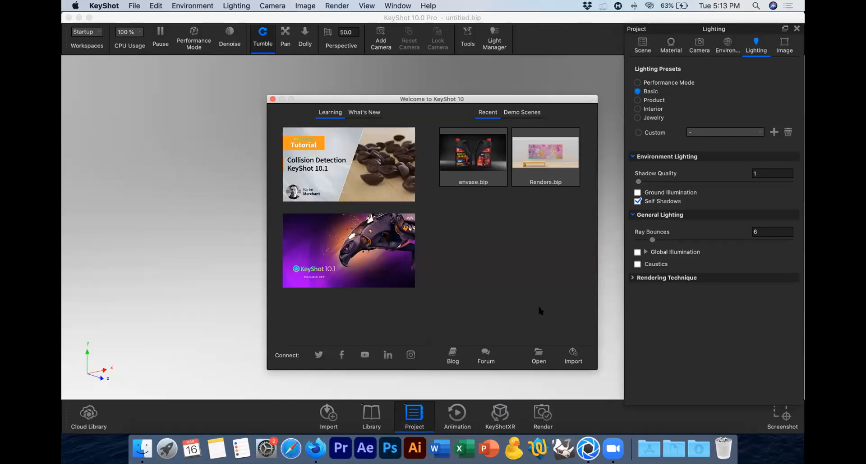
Step: Choose pinguino.3dm from the Clases/ICESI/Pingüino folder on the Desktop as the model to import
left_click(571, 355)
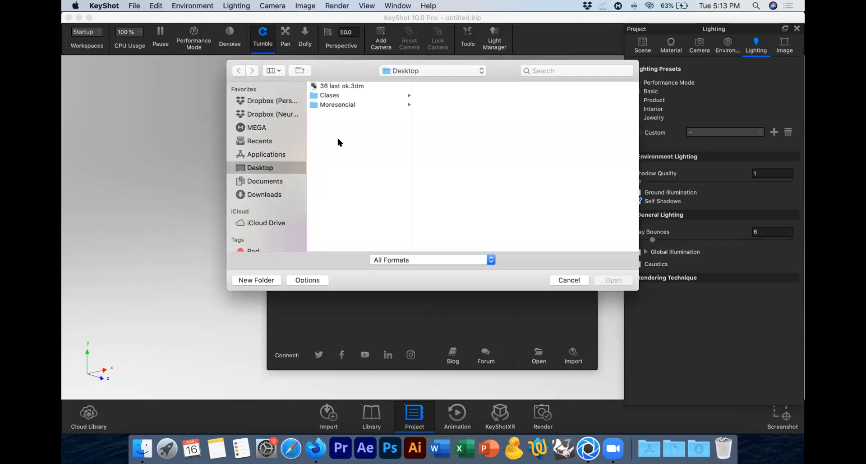
left_click(262, 181)
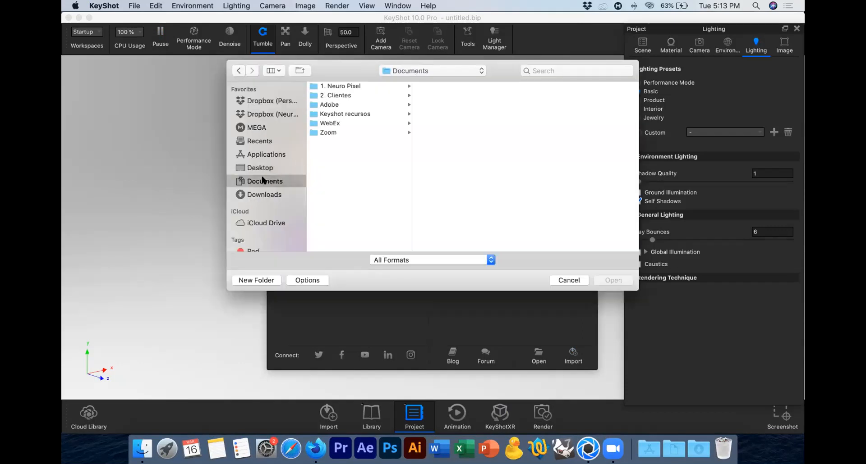
left_click(260, 168)
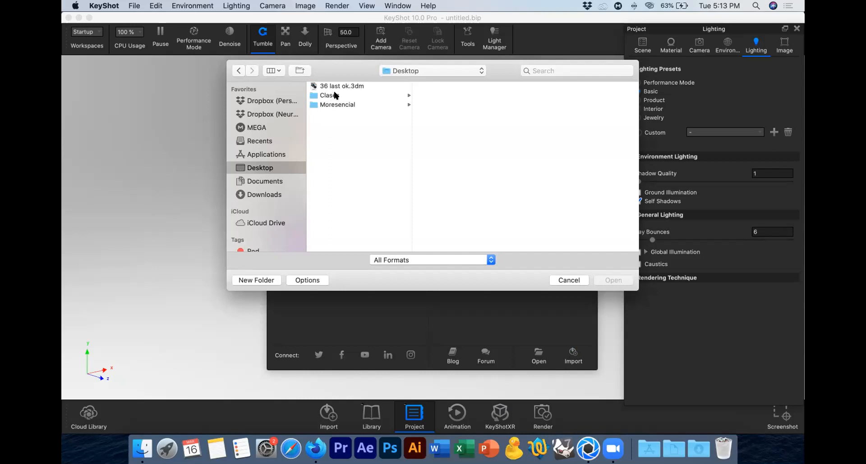
left_click(333, 96)
left_click(436, 95)
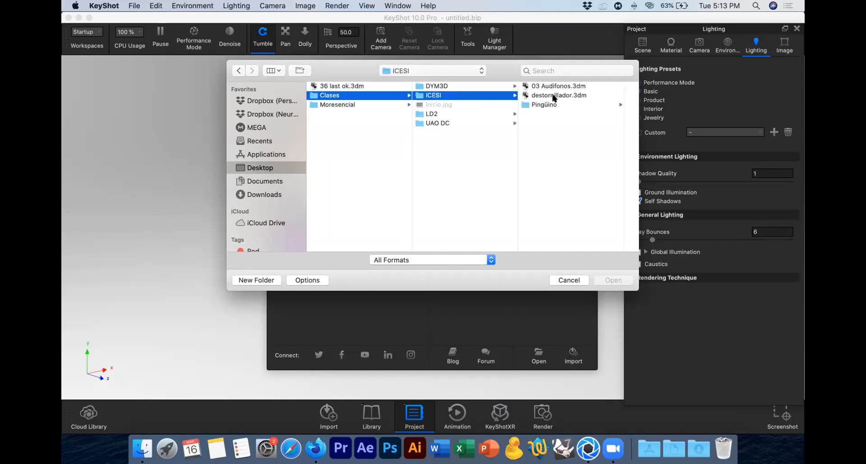
left_click(548, 105)
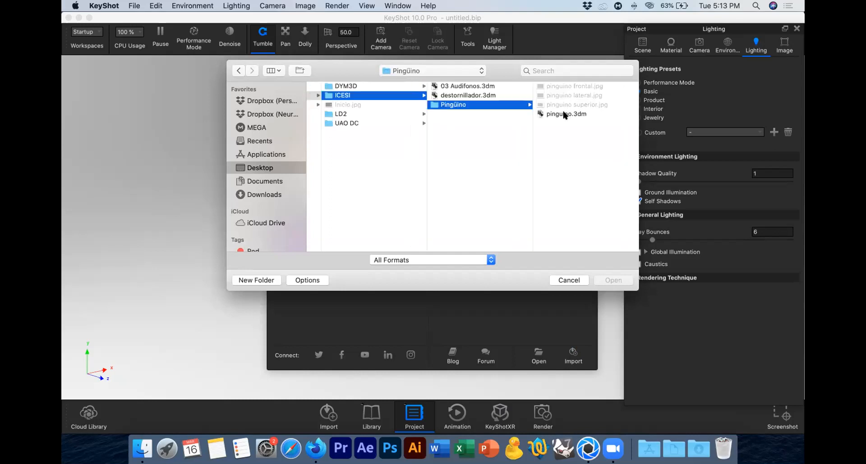
left_click(566, 114)
left_click(618, 281)
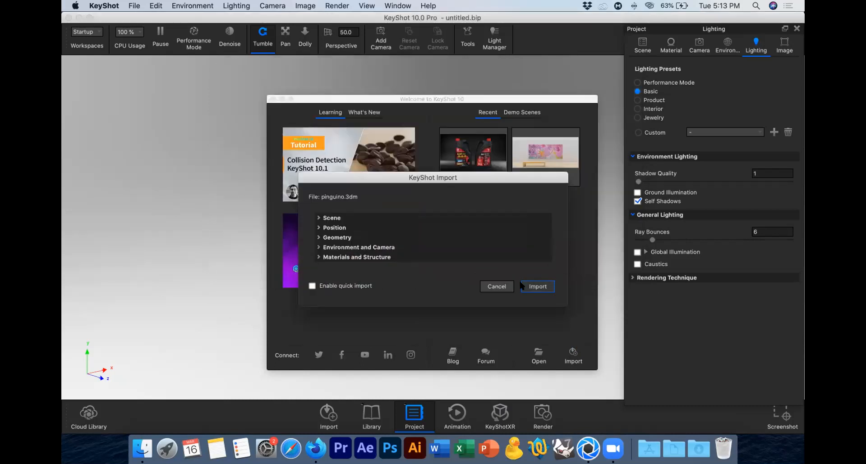
Step: Review the import options for scene, position, geometry, environment and camera, and materials and structure
left_click(327, 218)
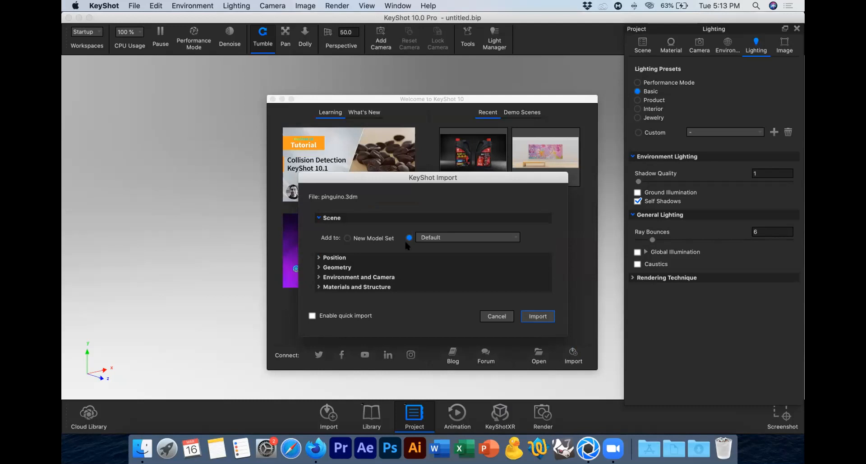
left_click(341, 219)
left_click(341, 227)
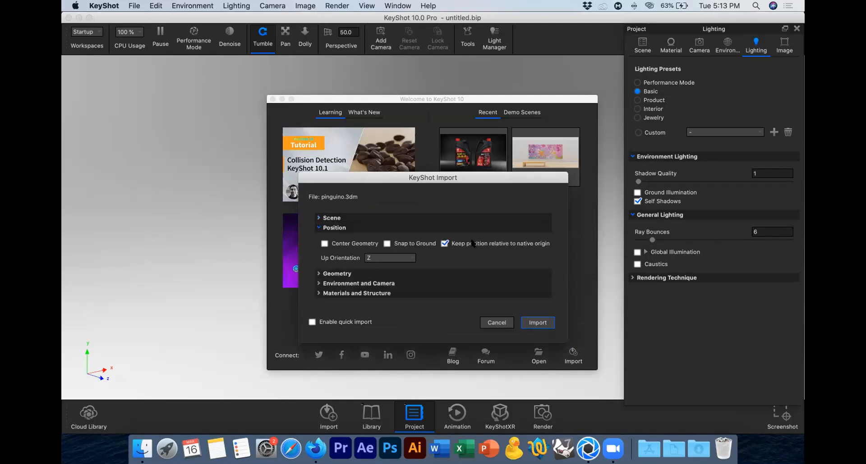
left_click(334, 228)
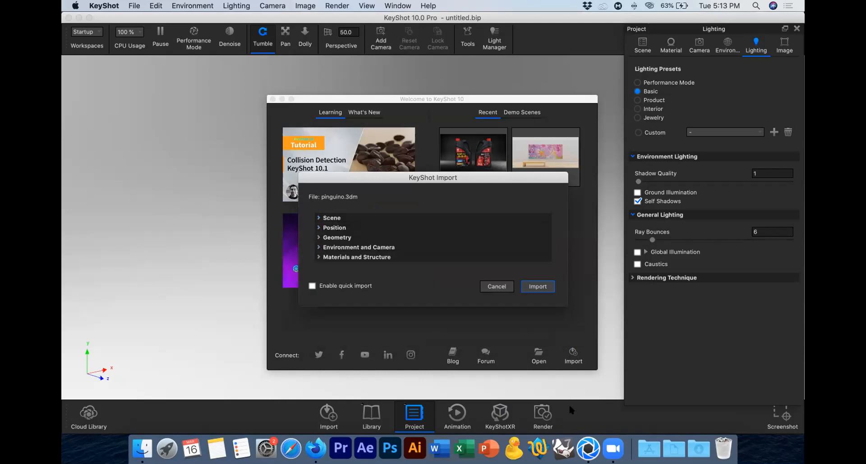
left_click(341, 238)
left_click(341, 237)
left_click(354, 248)
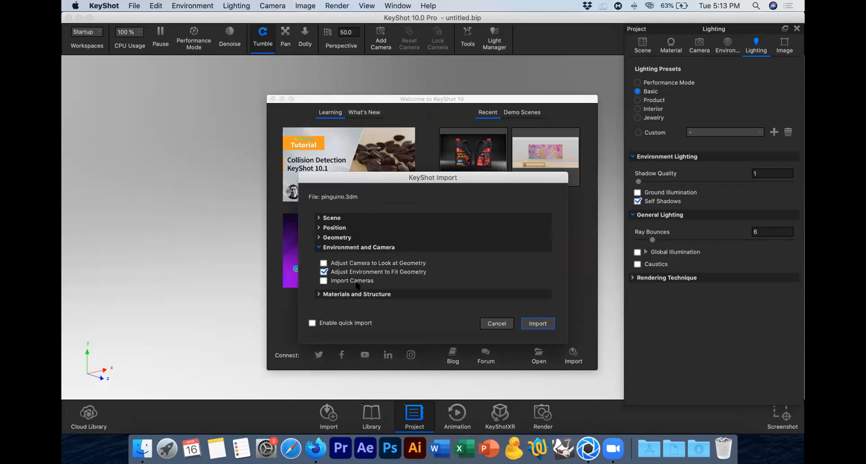
left_click(360, 248)
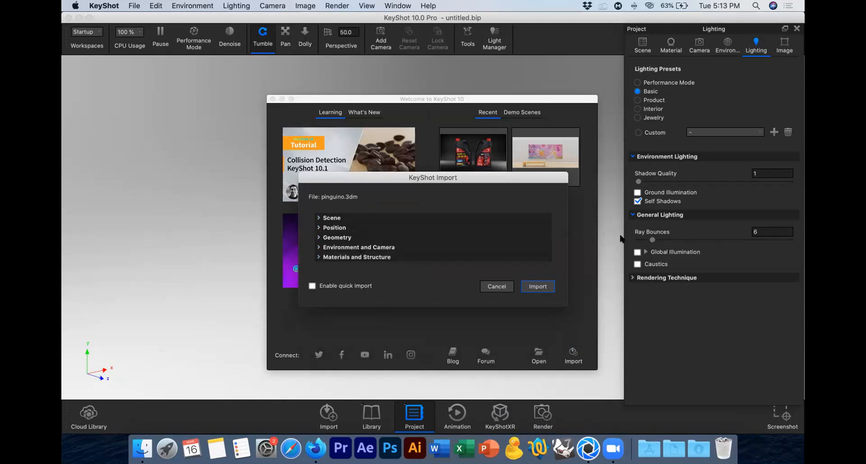
left_click(355, 257)
left_click(345, 273)
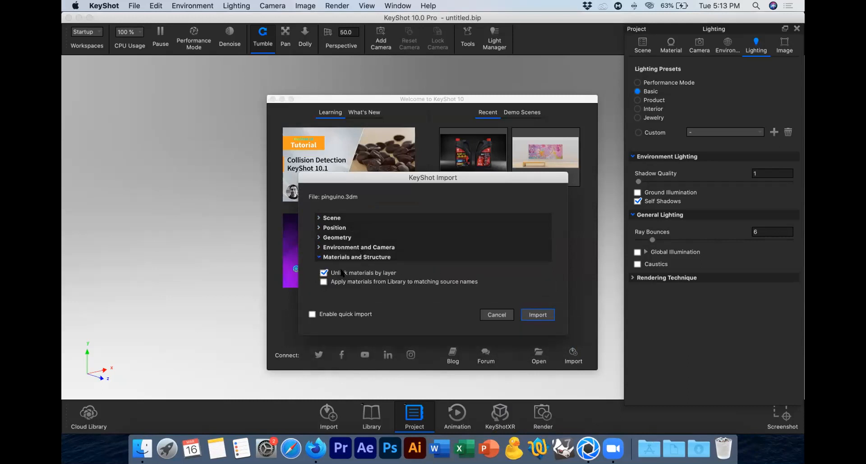
left_click(369, 257)
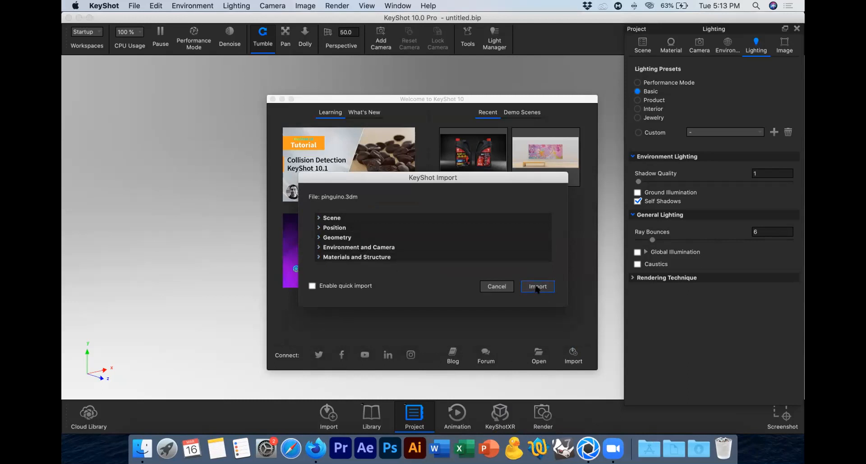
Step: Import the penguin model, center and fit it in the view, and reframe it from near ground level
left_click(537, 287)
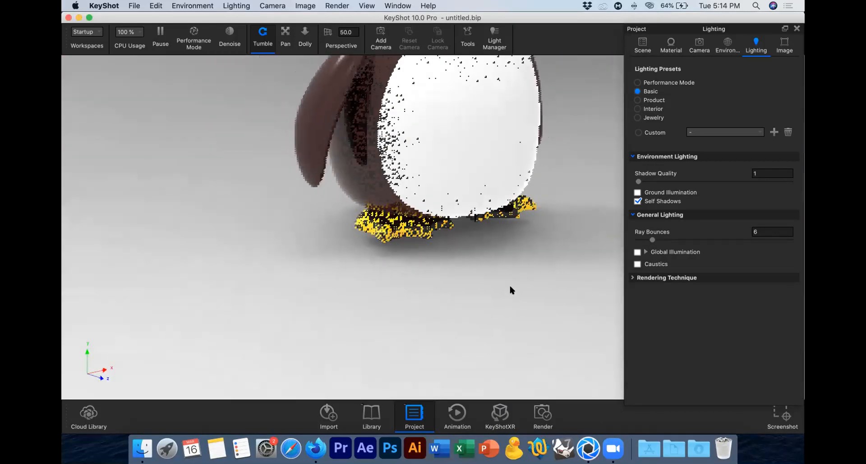
right_click(511, 284)
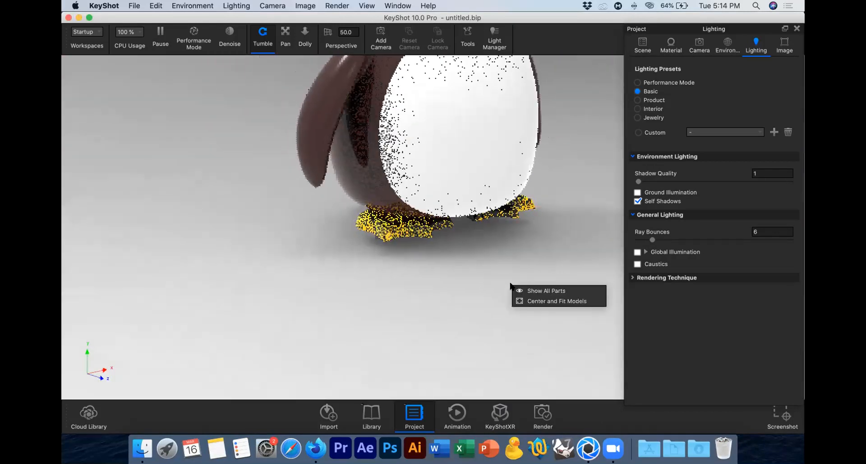
left_click(541, 302)
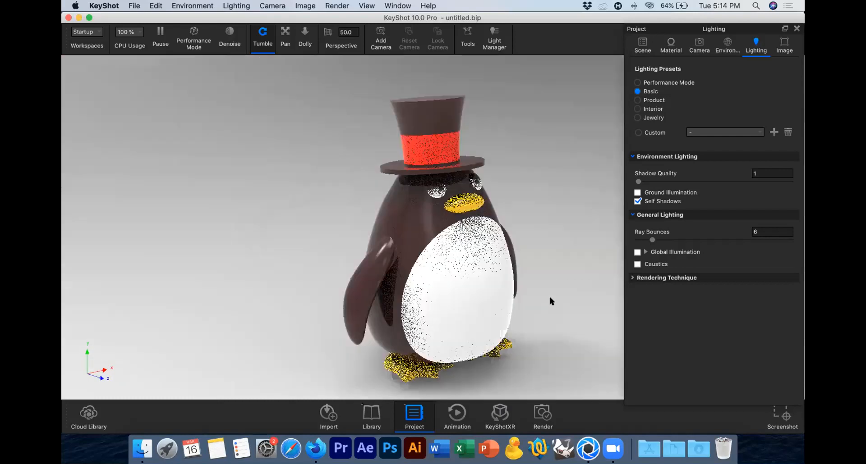
left_click(285, 36)
left_click_drag(508, 204, 392, 214)
left_click(257, 46)
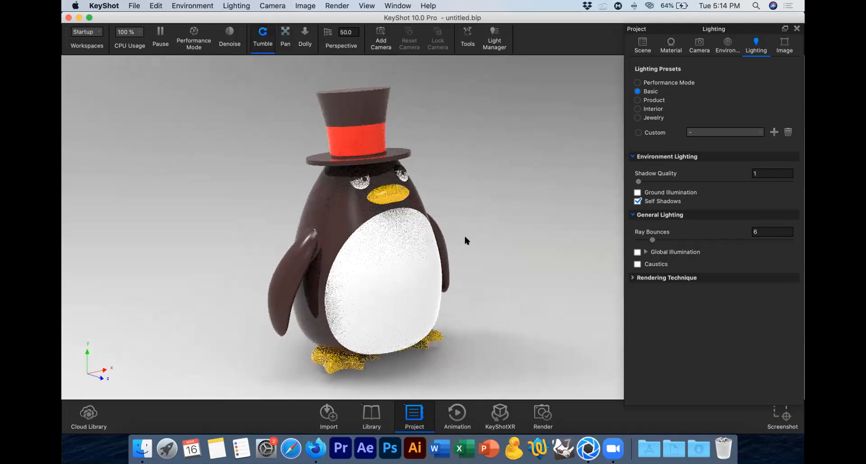
left_click_drag(464, 218, 455, 198)
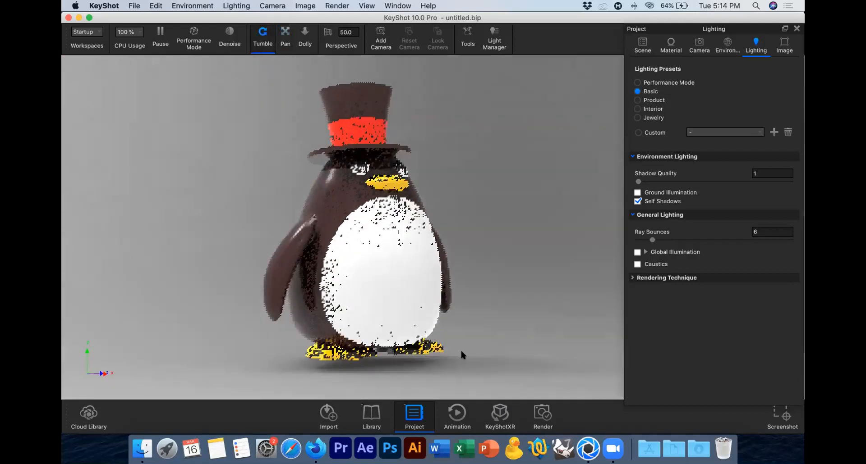
Step: Select the whole pinguino group in the scene tree and activate the Move Tool on it
left_click(642, 46)
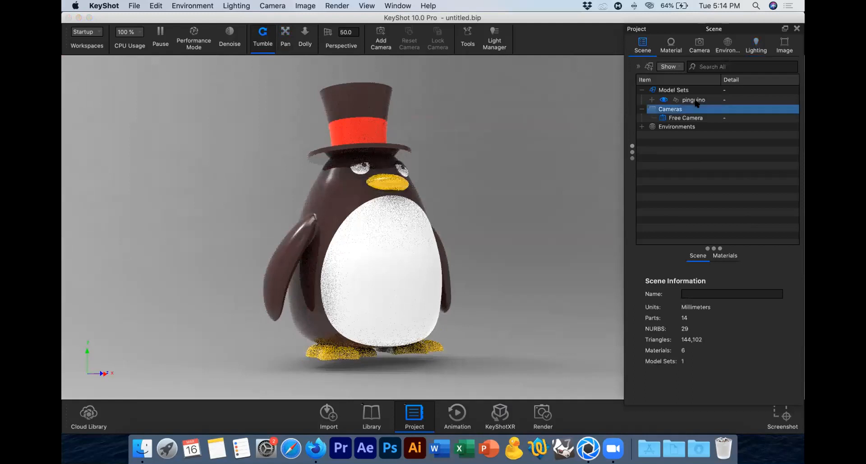
left_click(652, 100)
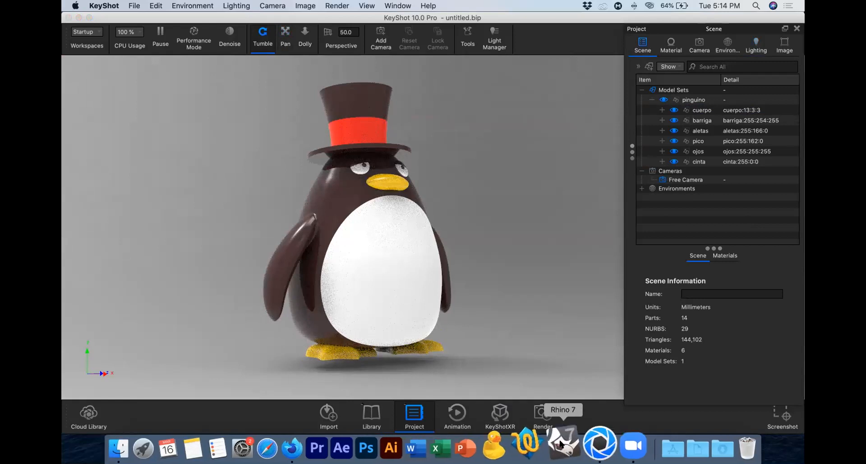
left_click(686, 100)
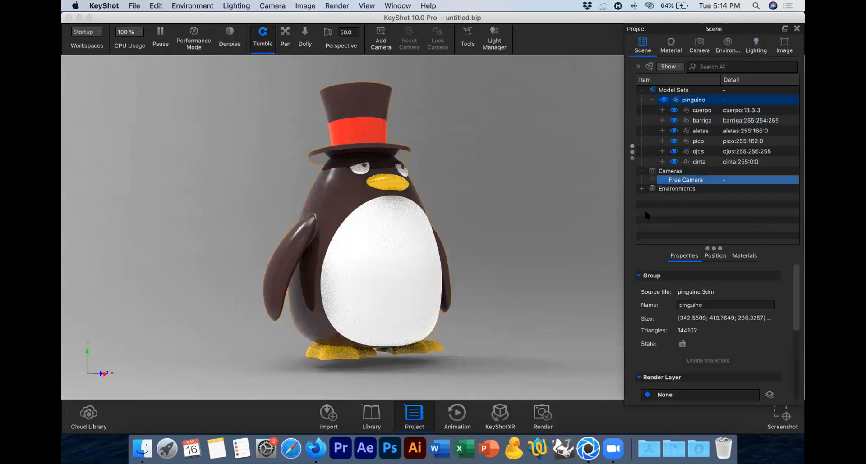
left_click(711, 256)
left_click(713, 277)
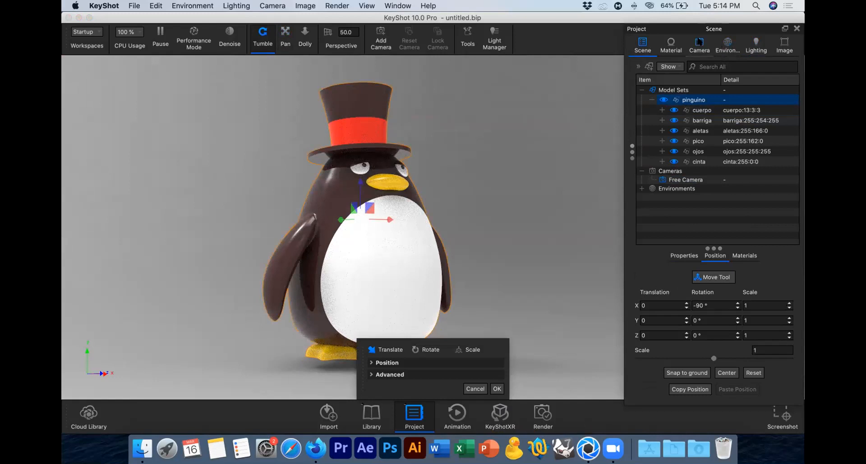
Step: Set the camera to the standard Front view with the full penguin framed, trying the Orthographic lens before restoring Perspective
left_click(699, 45)
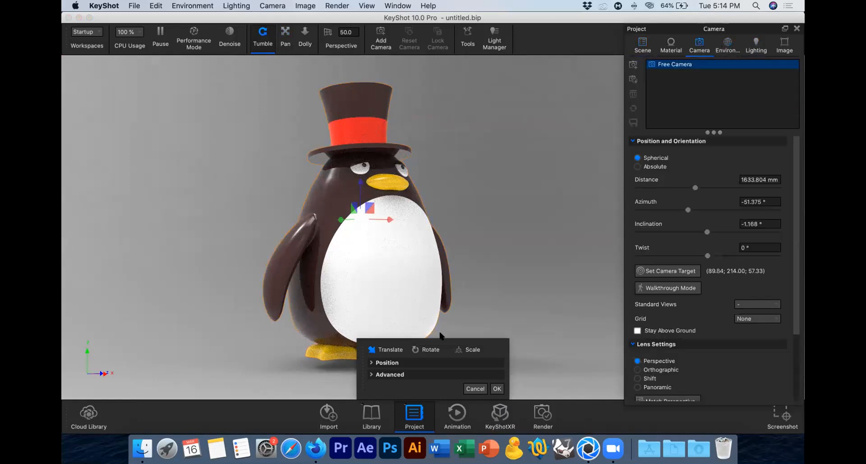
left_click(661, 370)
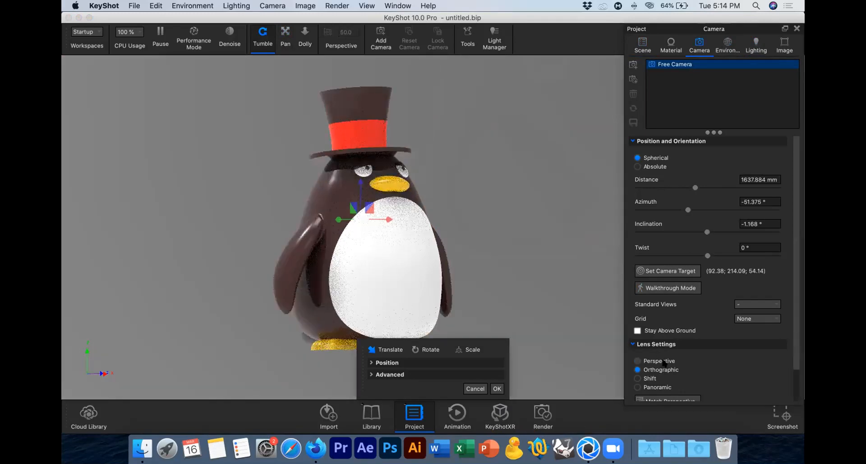
left_click(751, 306)
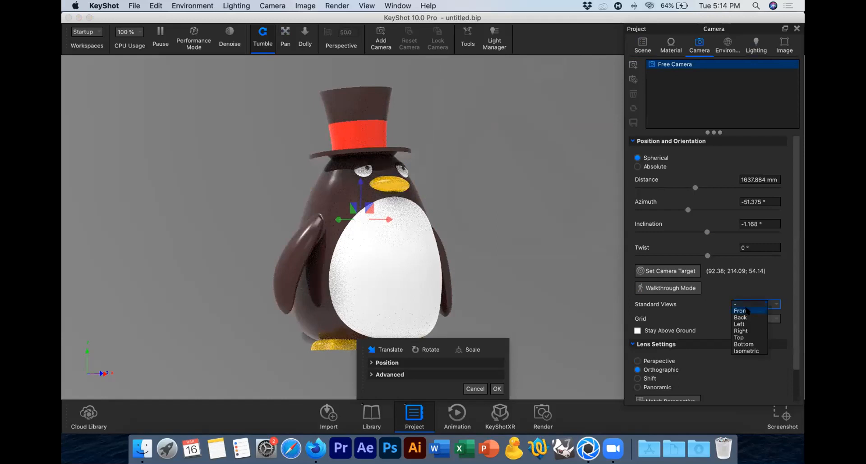
left_click(745, 311)
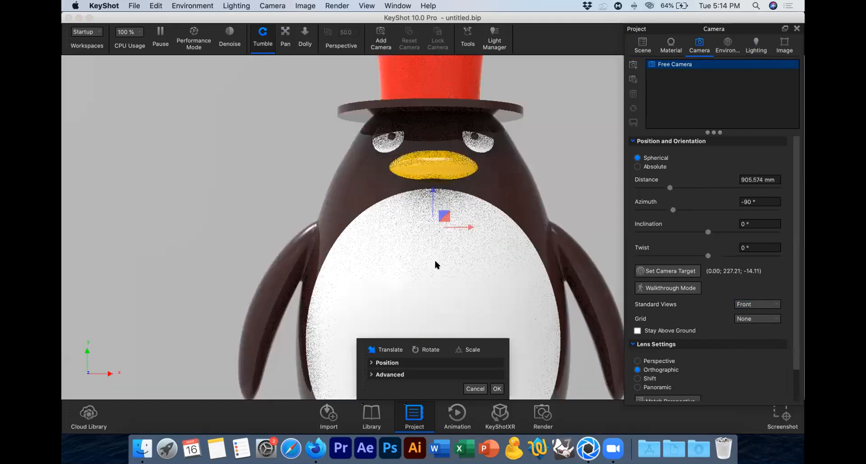
scroll(435, 262, "up", 5)
scroll(435, 262, "down", 10)
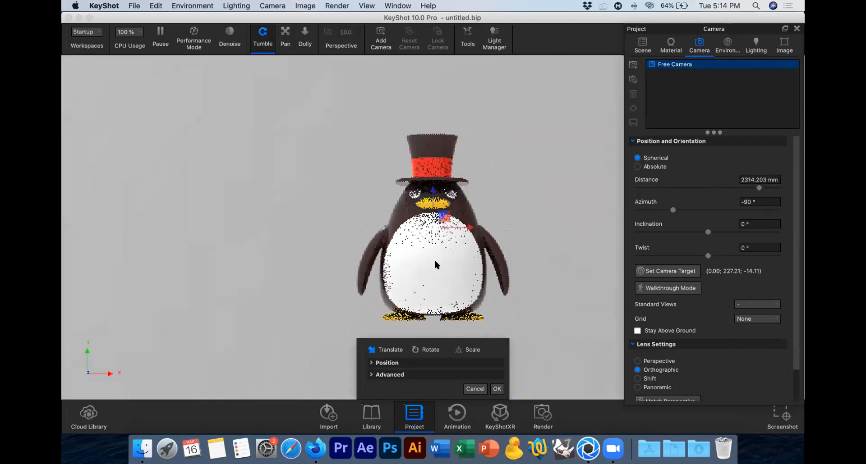
left_click(651, 361)
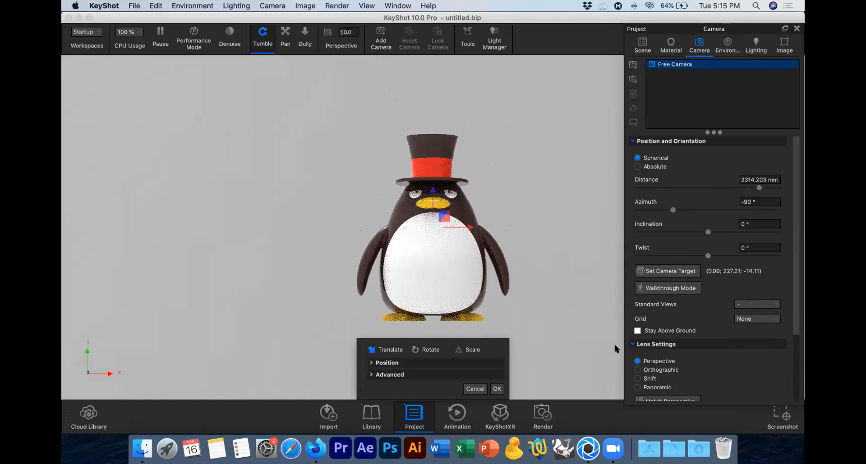
Step: Lower the penguin to the ground along Z in two moves of about -3.468 mm and -16.201 mm, and accept the move
left_click_drag(431, 189, 431, 191)
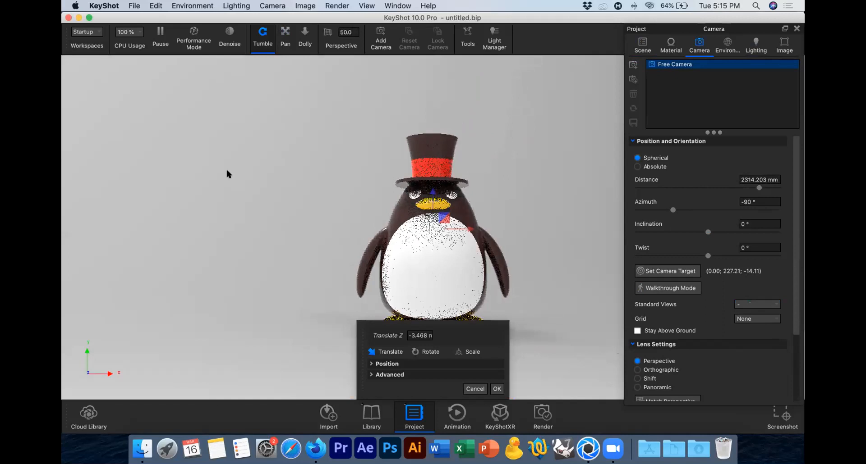
left_click_drag(370, 334, 184, 139)
left_click_drag(433, 191, 433, 199)
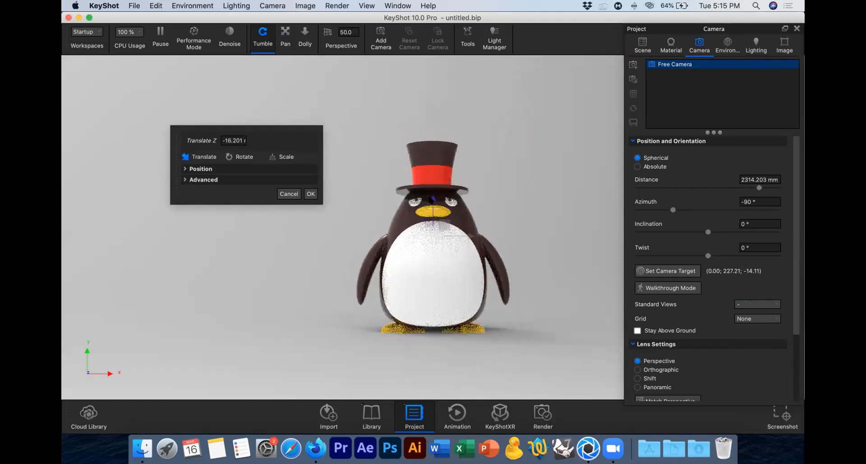
left_click(311, 194)
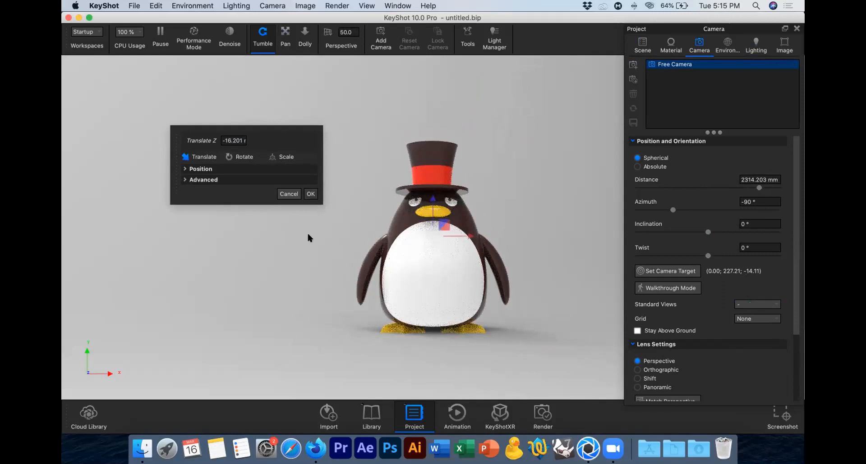
Step: Center and fit the penguin, and reframe it in a three-quarter view at about -55° azimuth and 10° inclination
right_click(501, 161)
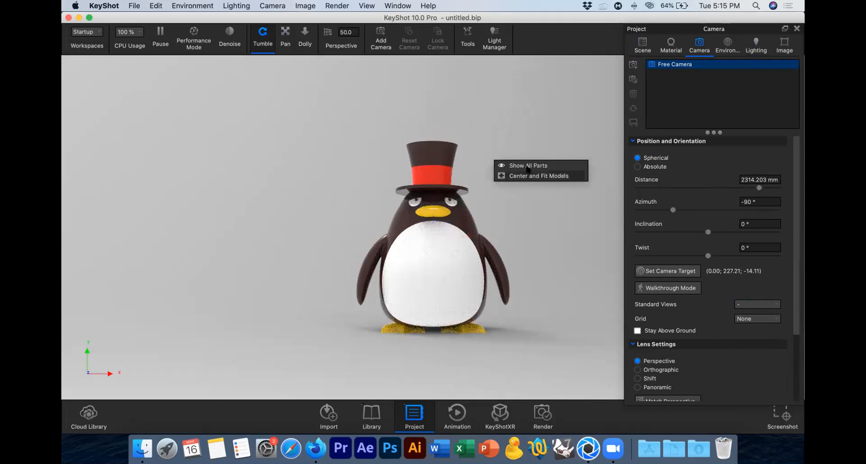
left_click(527, 168)
right_click(504, 165)
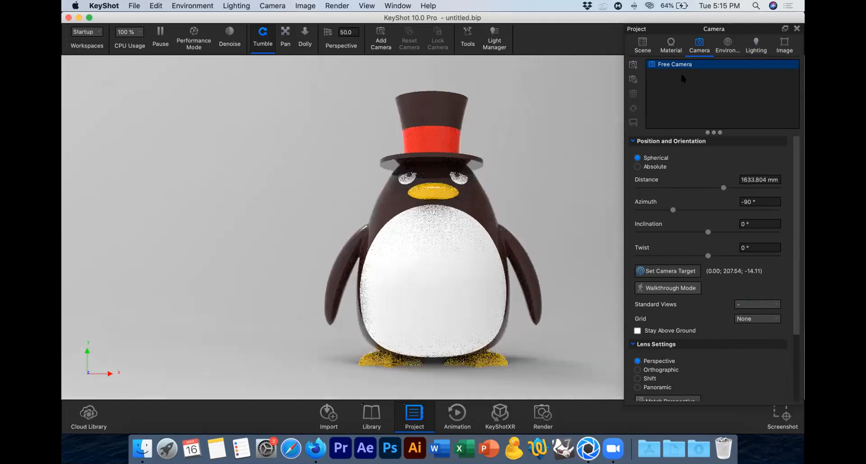
left_click_drag(136, 63, 415, 199)
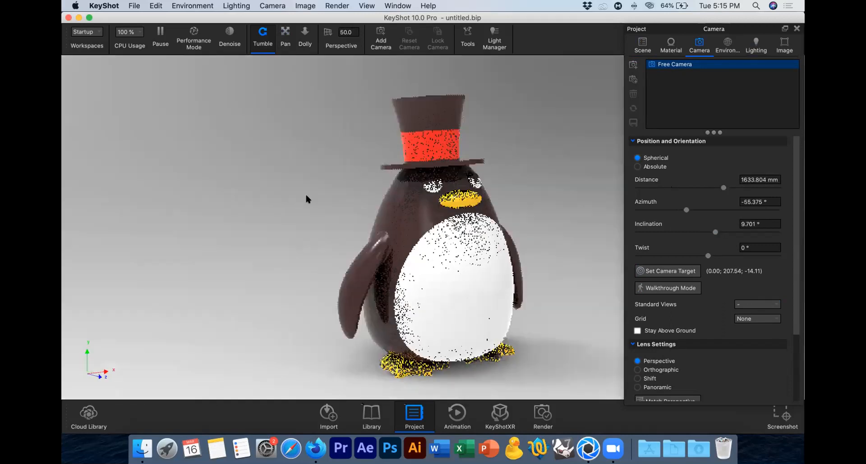
middle_click_drag(289, 191, 459, 185)
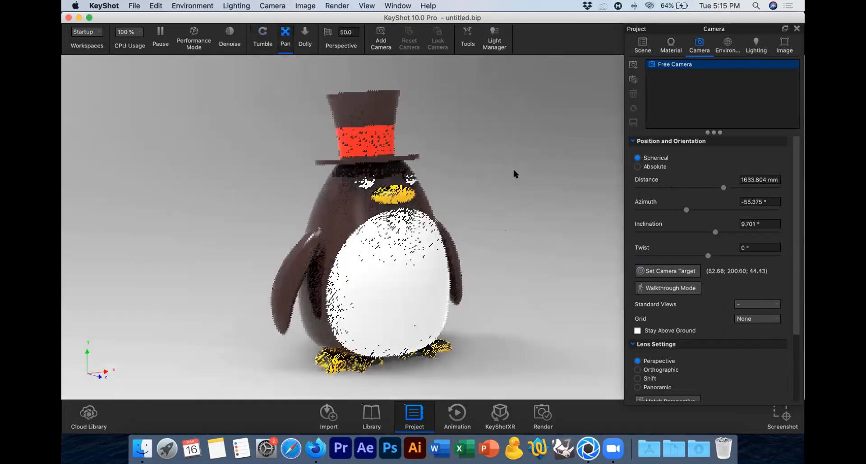
Step: Examine the scene tree, the library's Plastic materials and the parts selected by the cuerpo group
left_click(634, 50)
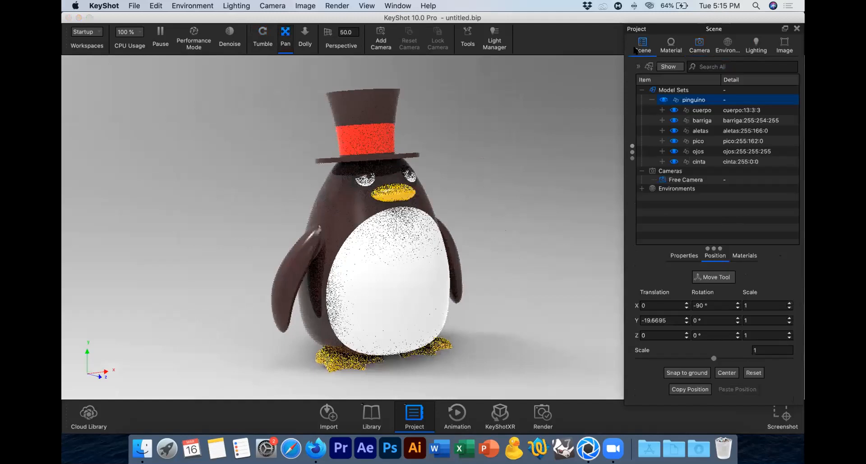
left_click(554, 125)
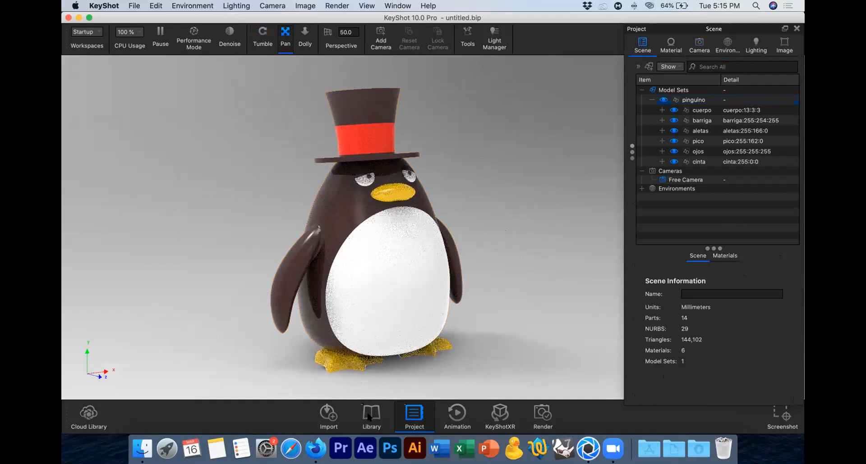
key("m")
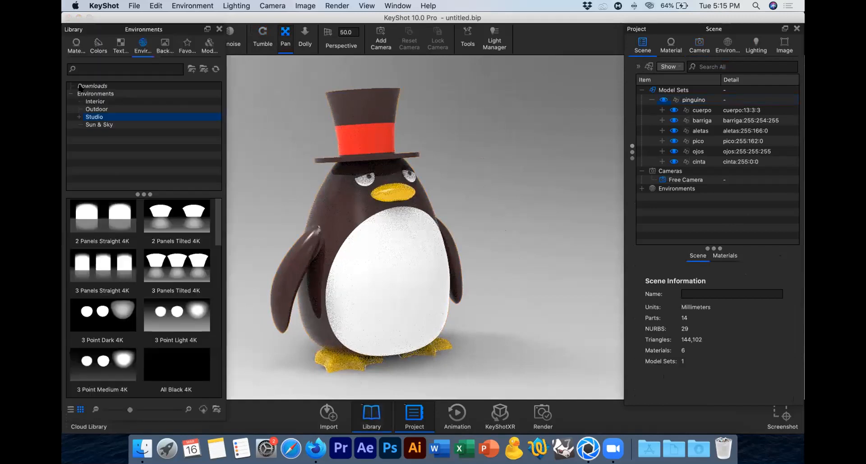
key("m")
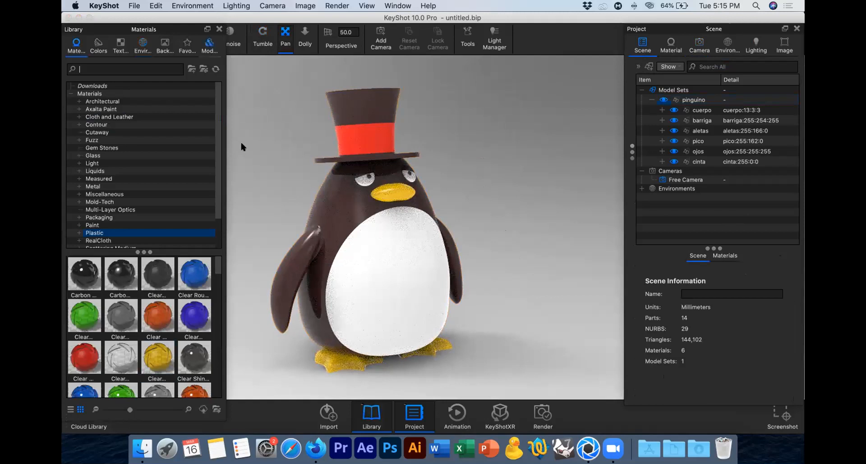
key("m")
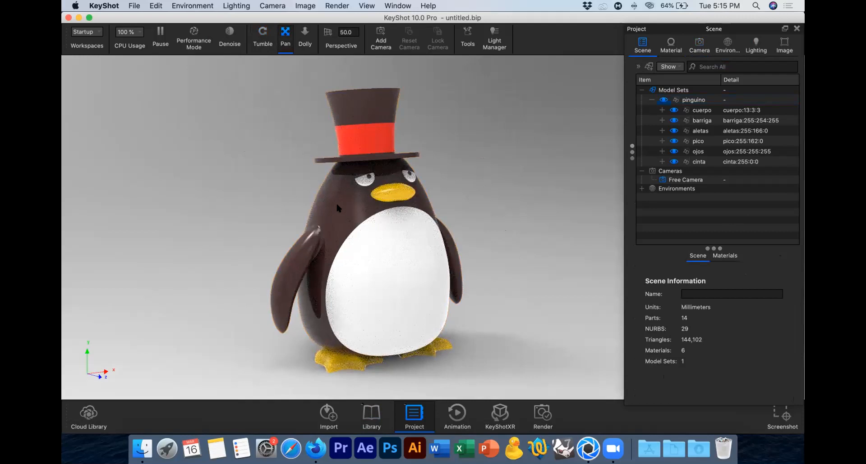
left_click(742, 110)
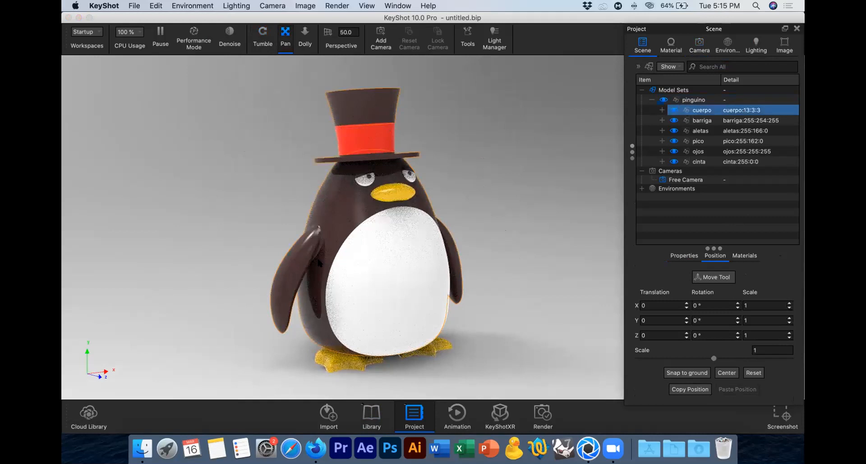
left_click(478, 134)
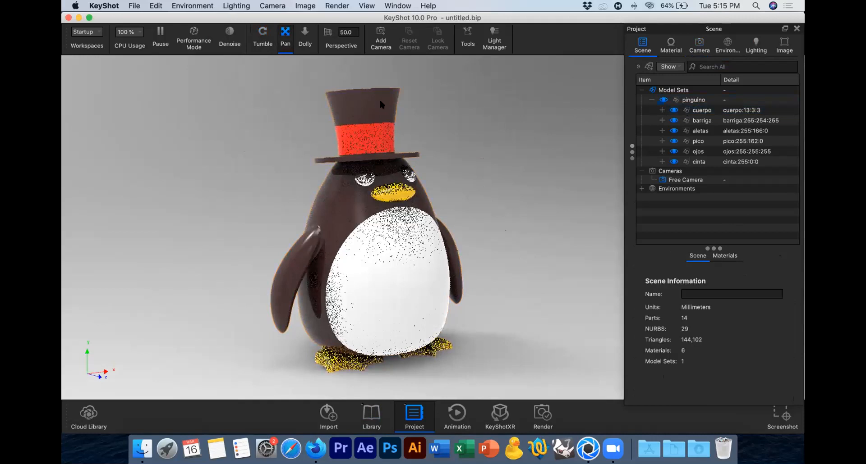
Step: Select the hat's crown and brim parts and create a new group named sombrero inside pinguino for them
left_click(381, 103)
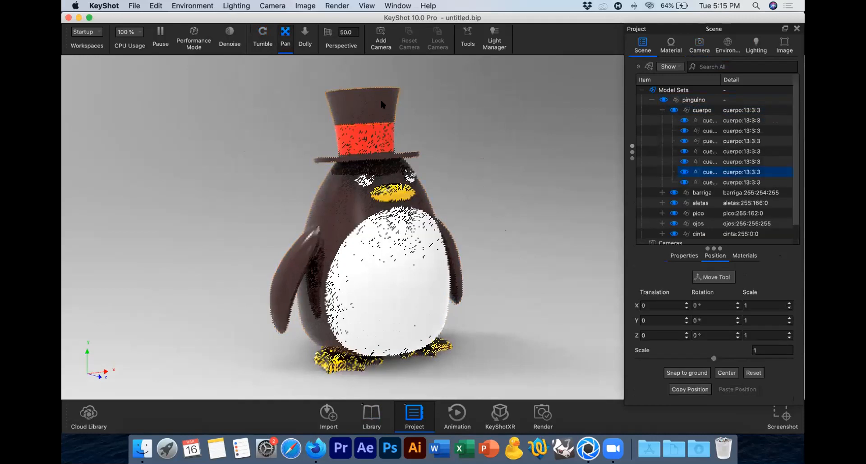
left_click(660, 110)
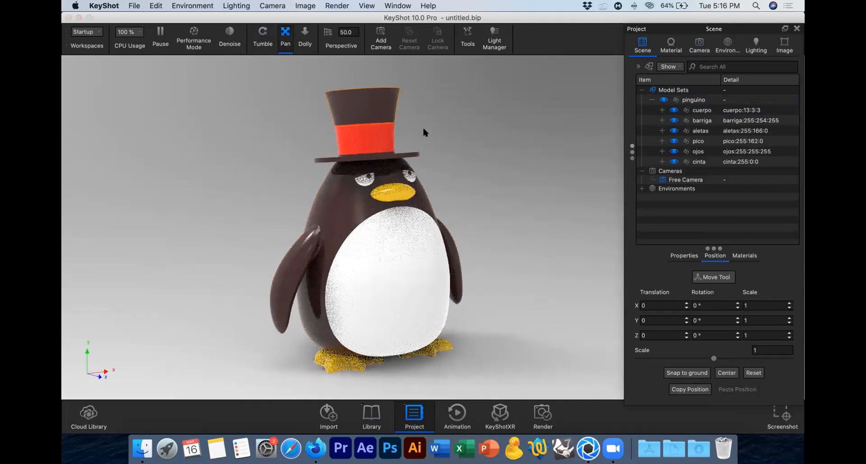
left_click(412, 153, "shift")
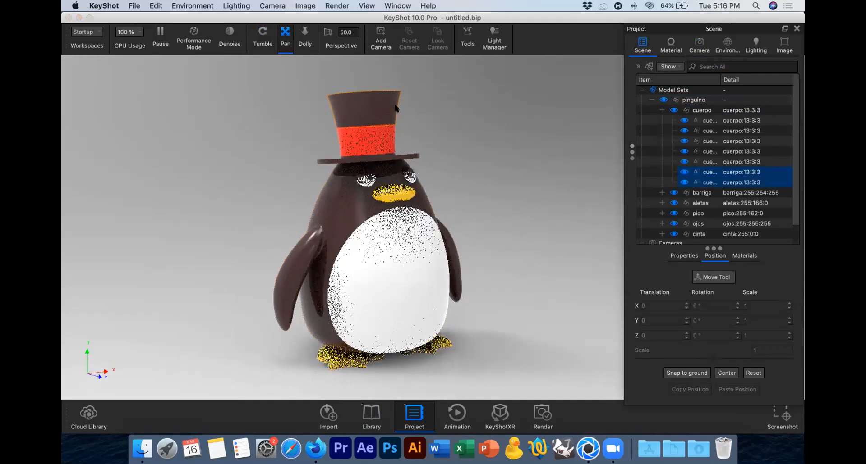
right_click(708, 174)
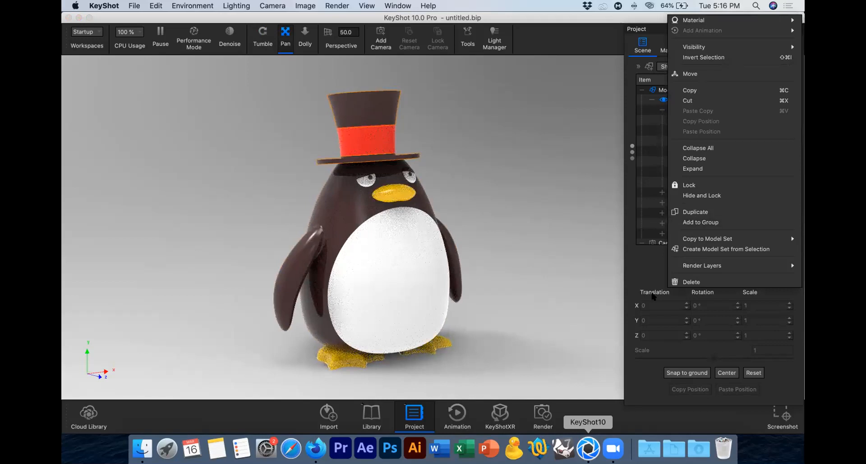
left_click(700, 222)
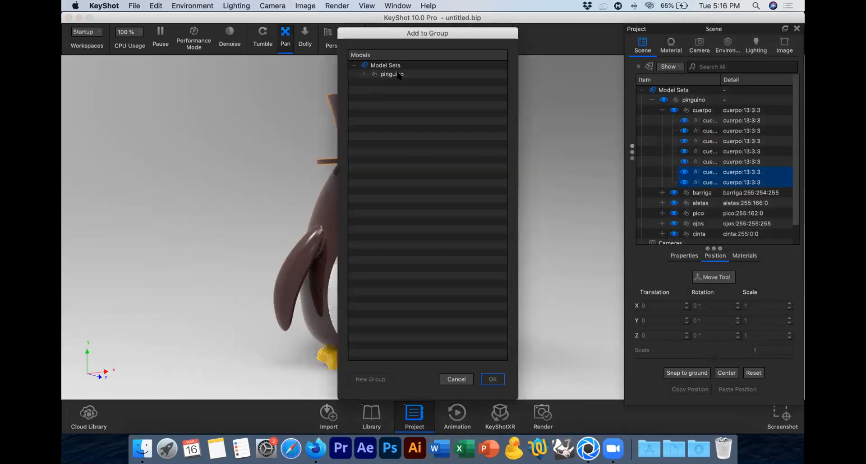
double_click(398, 75)
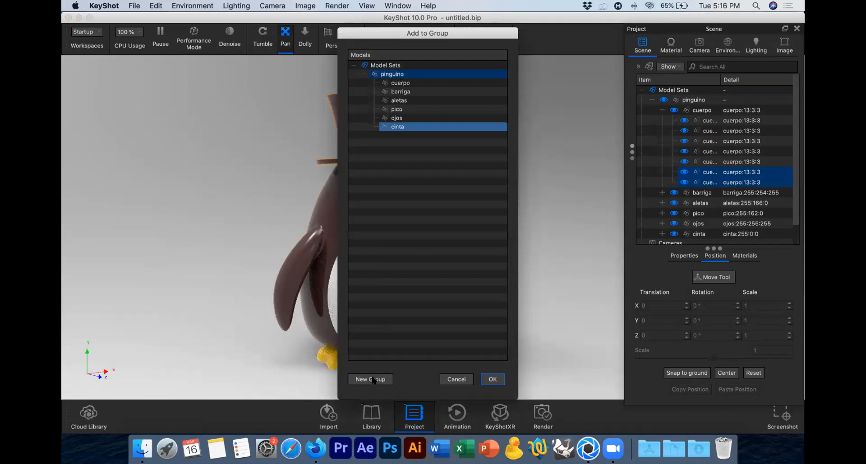
type("Sombrero")
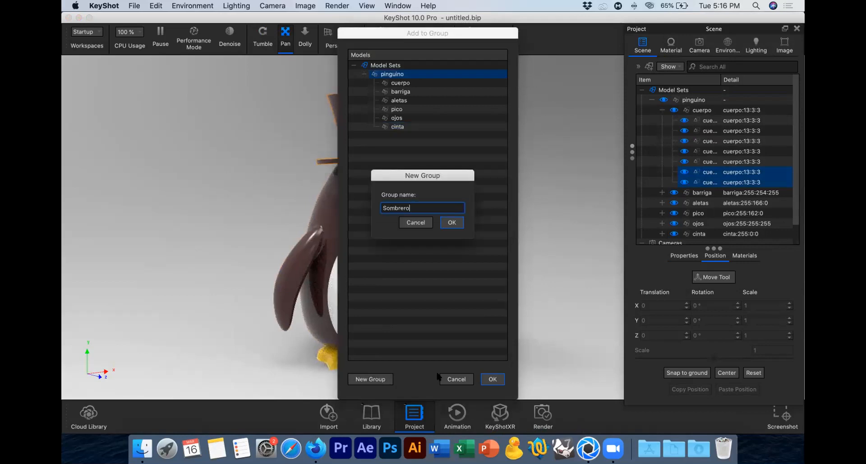
key("Delete")
type("s")
key("Return")
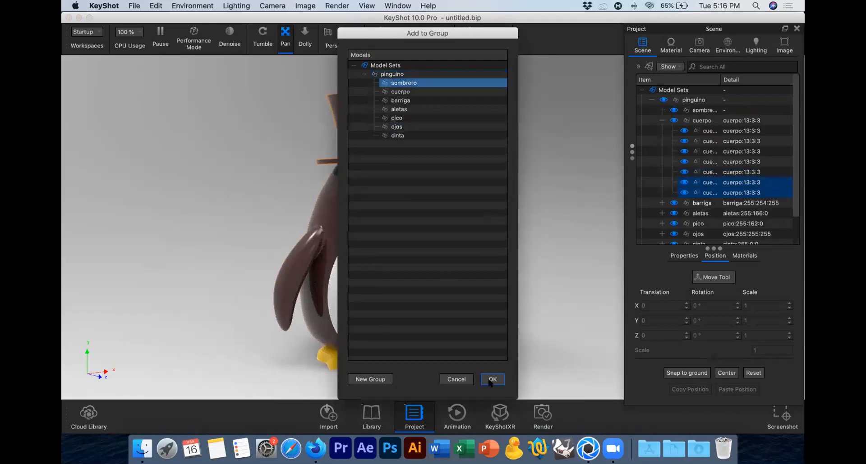
Step: Add the two hat parts to the sombrero group, accept the scene hierarchy change, and collapse the sombrero and cuerpo groups
left_click(491, 380)
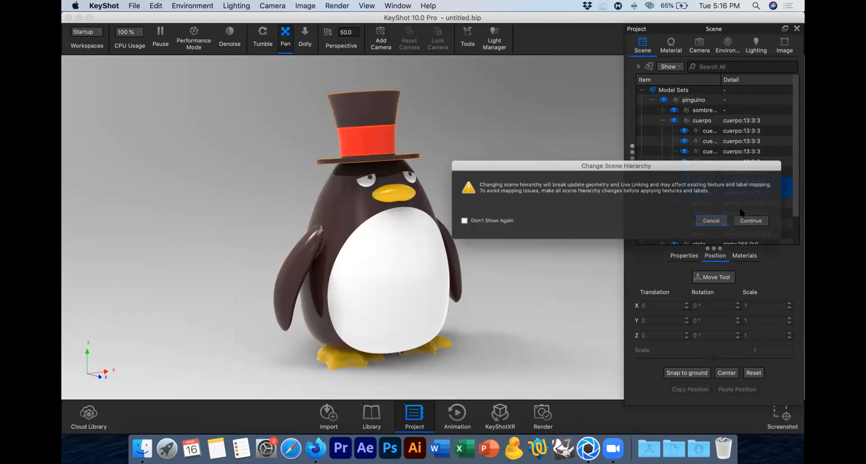
left_click(749, 220)
left_click(662, 141)
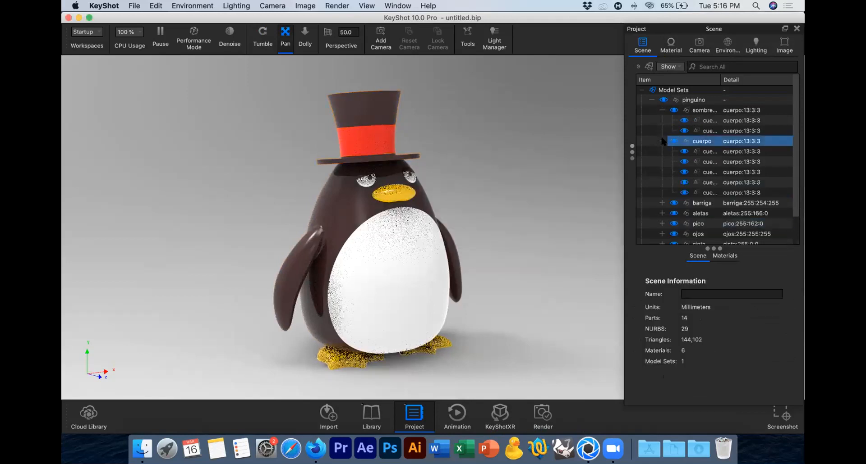
left_click(661, 141)
left_click(661, 110)
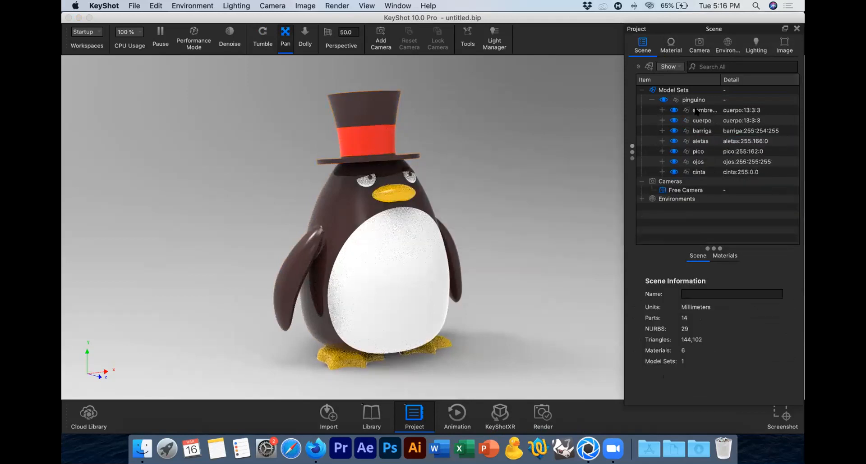
Step: Check the sombrero group's visibility and move the cinta group above it in the scene tree
left_click(670, 111)
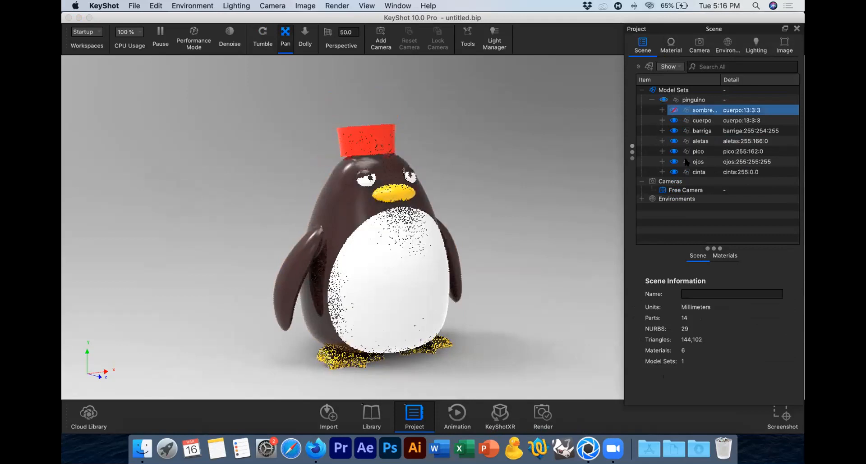
left_click_drag(705, 172, 706, 109)
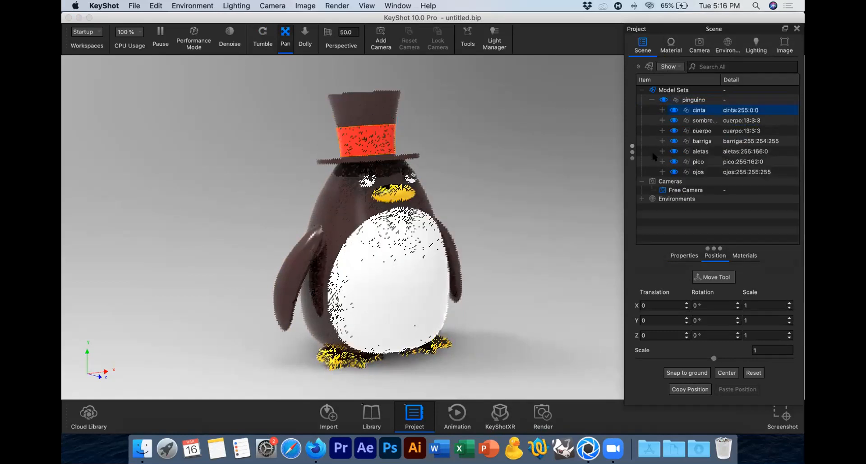
left_click(562, 157)
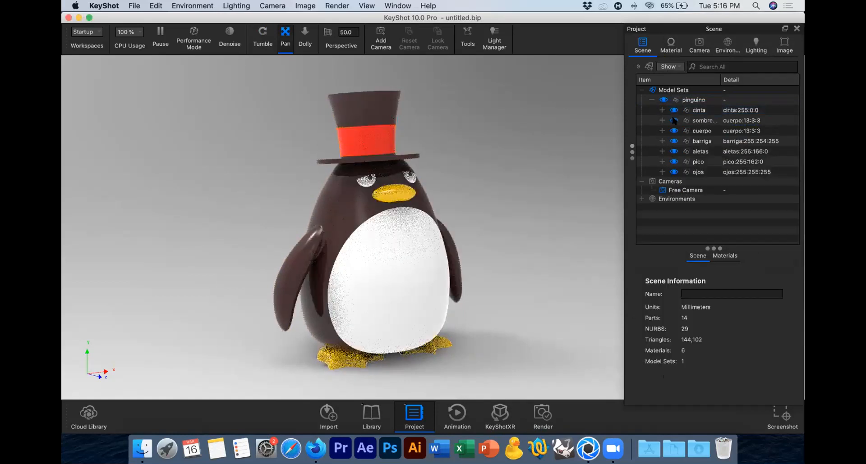
Step: Test the visibility of the sombrero and cinta groups, restore both, and select the penguin's body
left_click(673, 120)
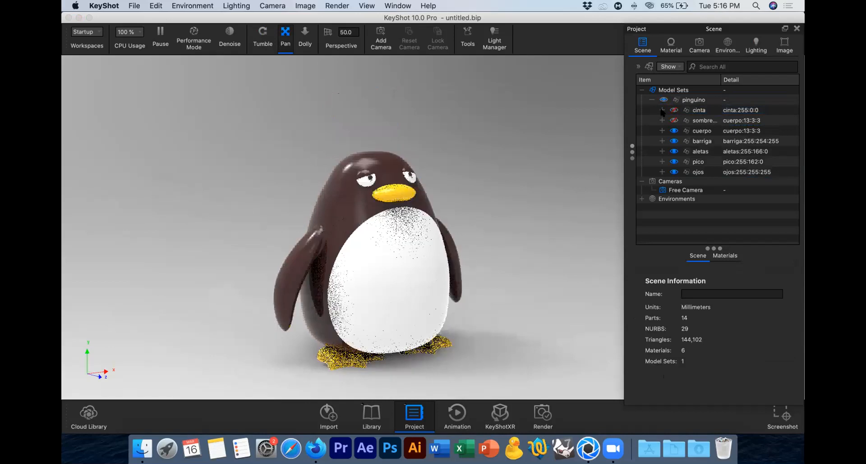
left_click(673, 110)
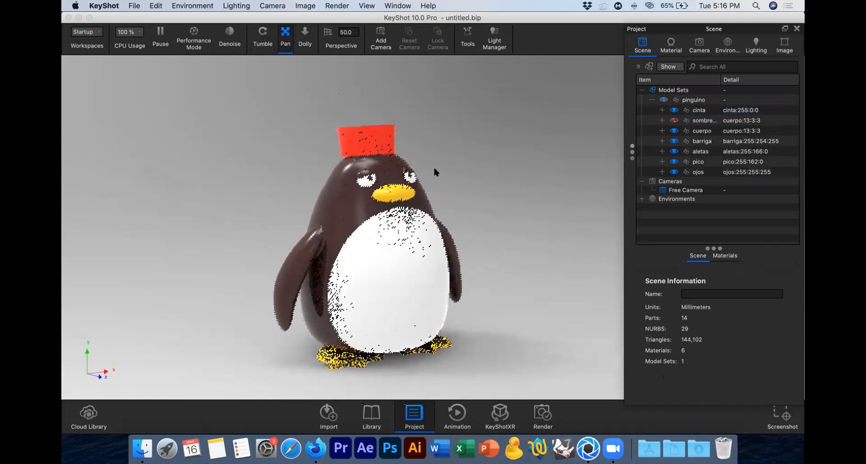
left_click(329, 186)
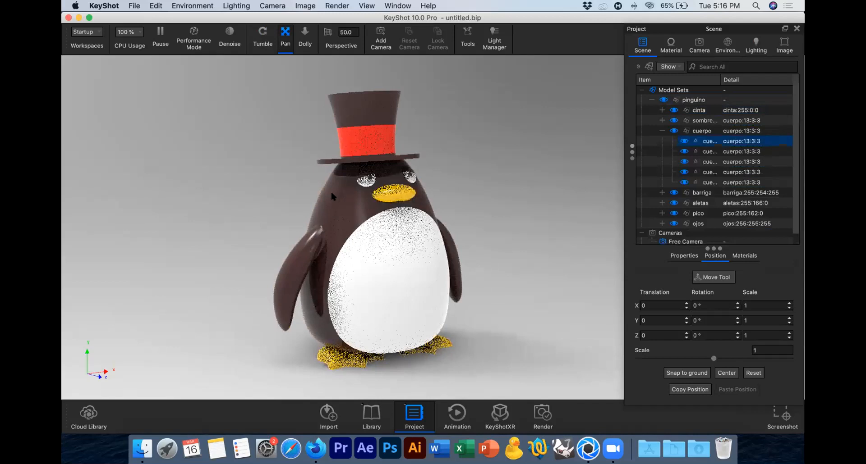
Step: Expand the sombrero group and unlink the hat crown's material from the rest of the body parts
left_click(660, 121)
left_click(661, 121)
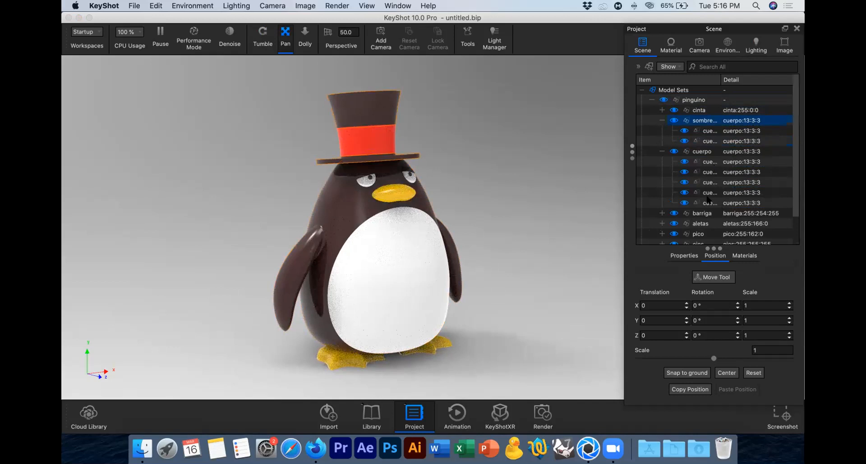
left_click(325, 209)
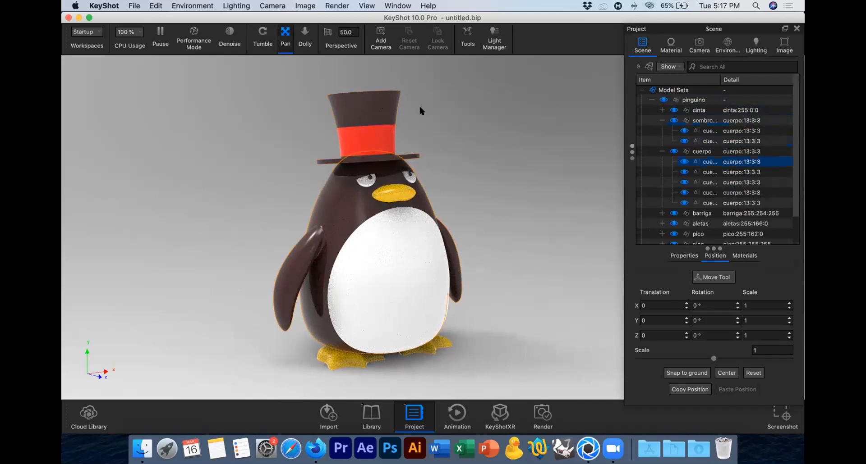
left_click(363, 105)
right_click(732, 132)
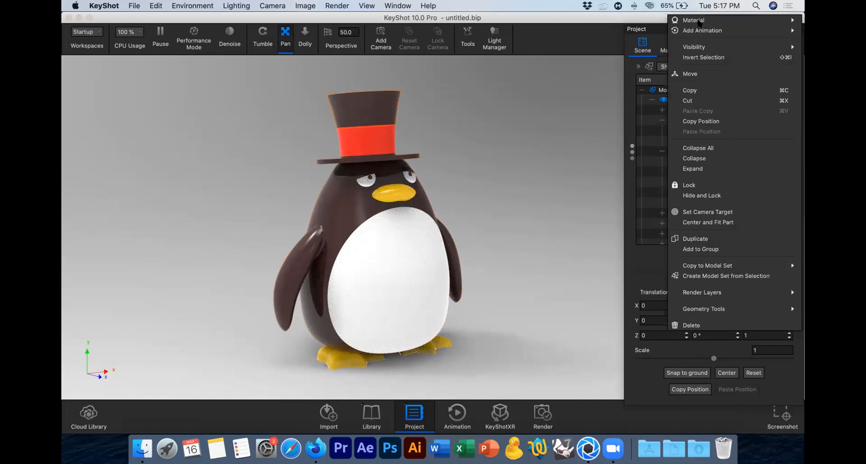
mouse_move(690, 21)
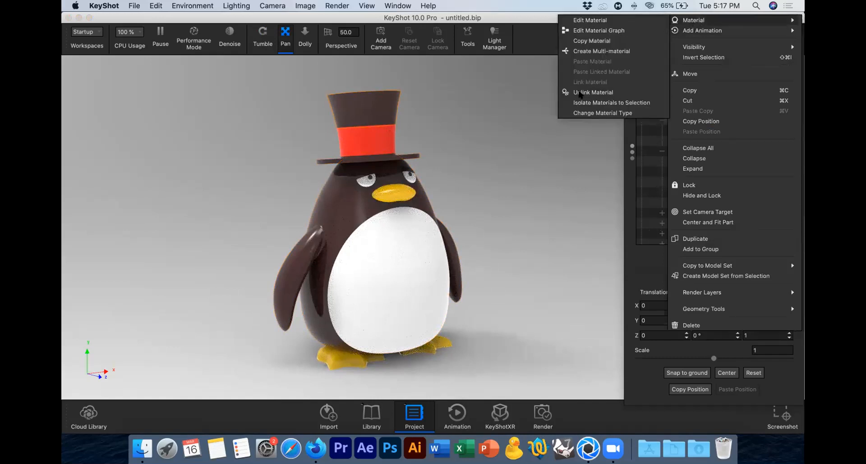
left_click(605, 92)
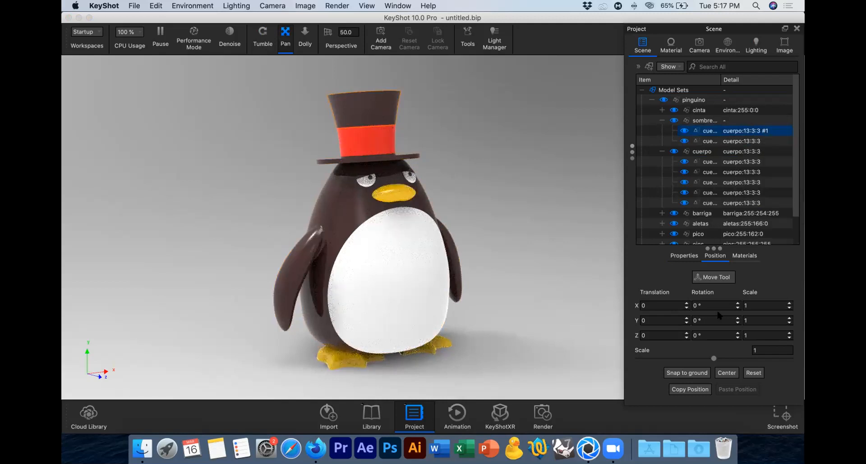
Step: Show the scene materials as a list and apply the cuerpo:13:3:3 #1 material to the hat's brim as well
left_click(744, 255)
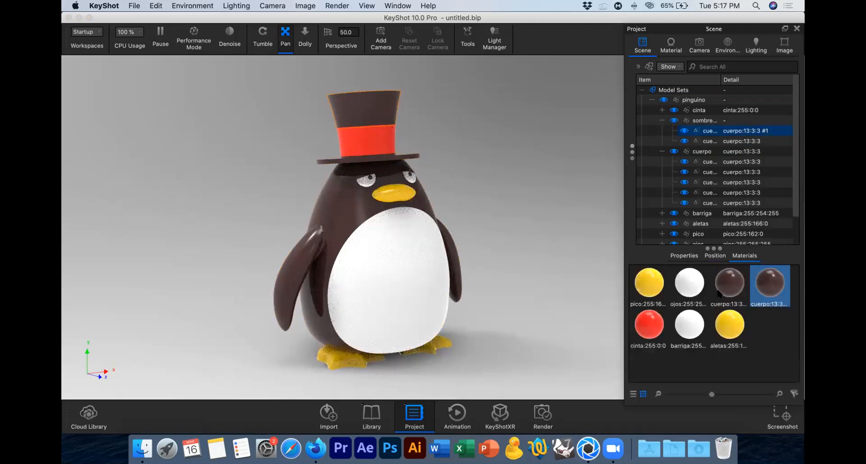
mouse_move(717, 293)
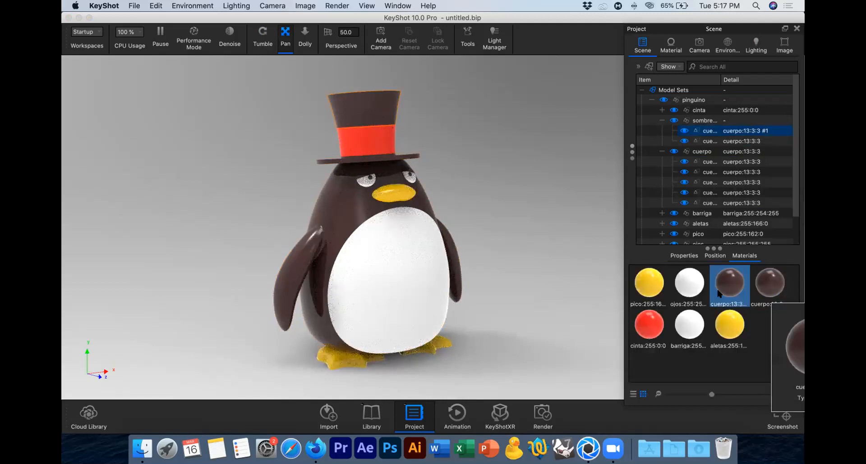
left_click(631, 393)
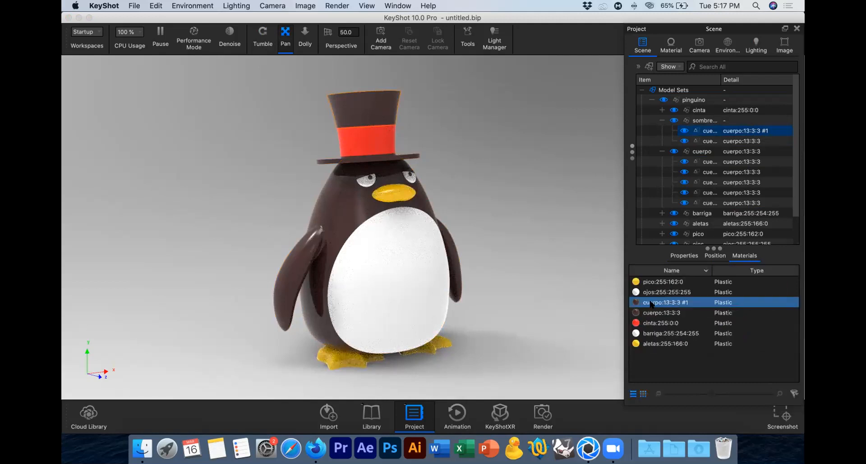
left_click_drag(698, 235, 720, 121)
left_click(411, 157)
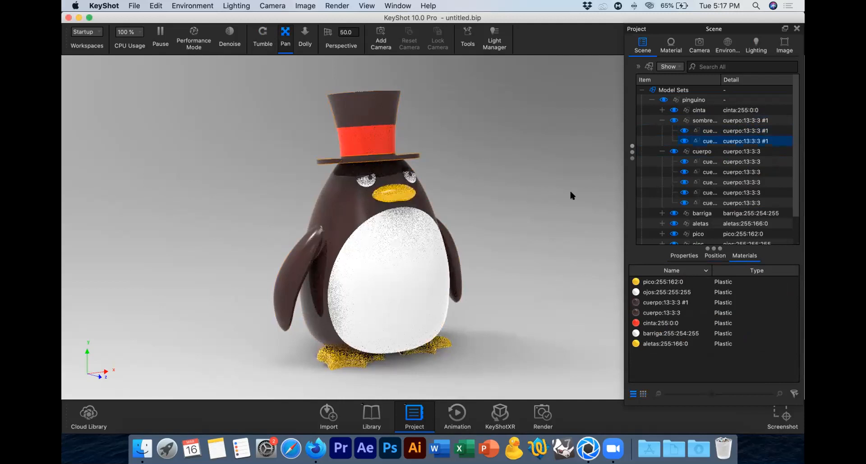
Step: Collapse the sombrero group and check the material assigned to the cuerpo group and its main body part
left_click(662, 120)
left_click(742, 131)
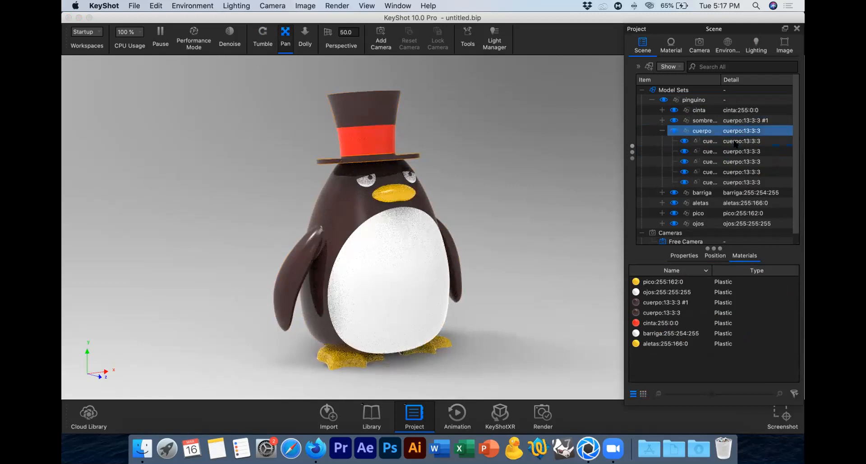
left_click(734, 142)
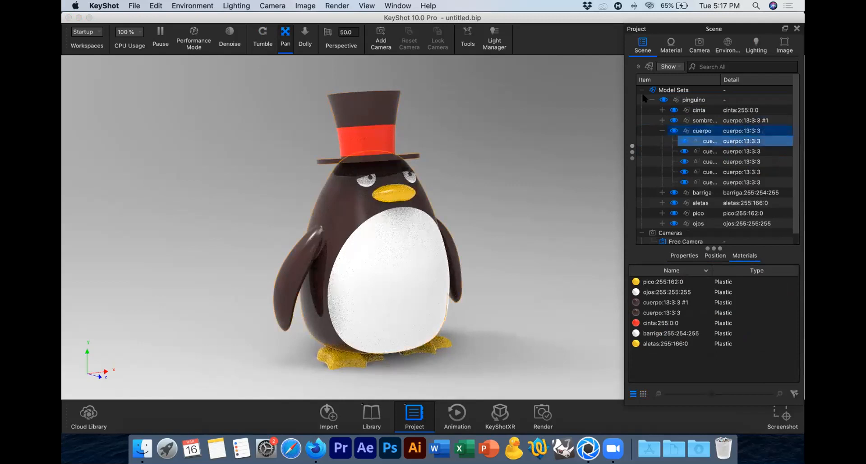
Step: Apply the Product lighting preset to the scene
left_click(671, 45)
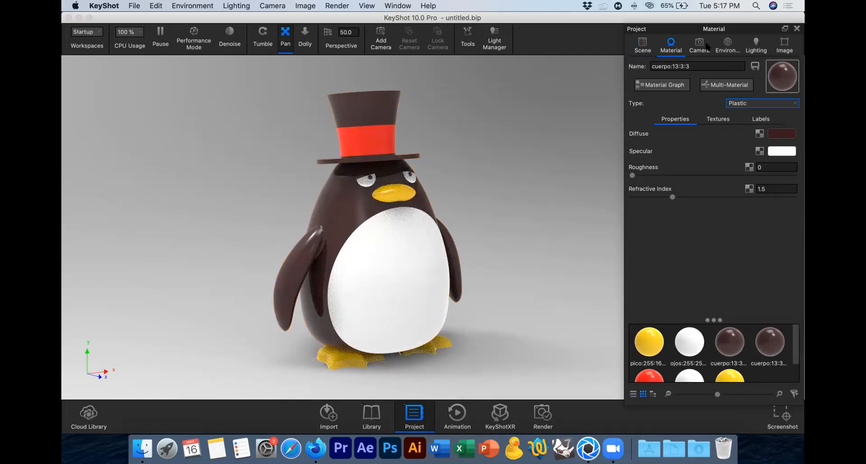
left_click(761, 46)
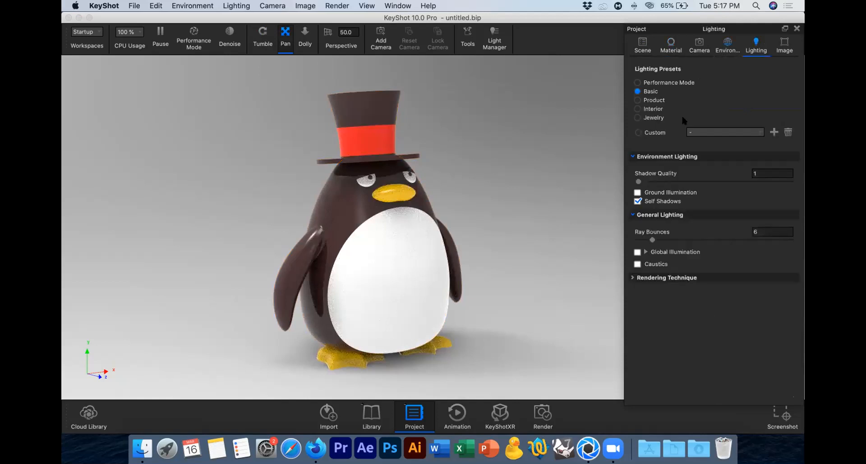
left_click(653, 100)
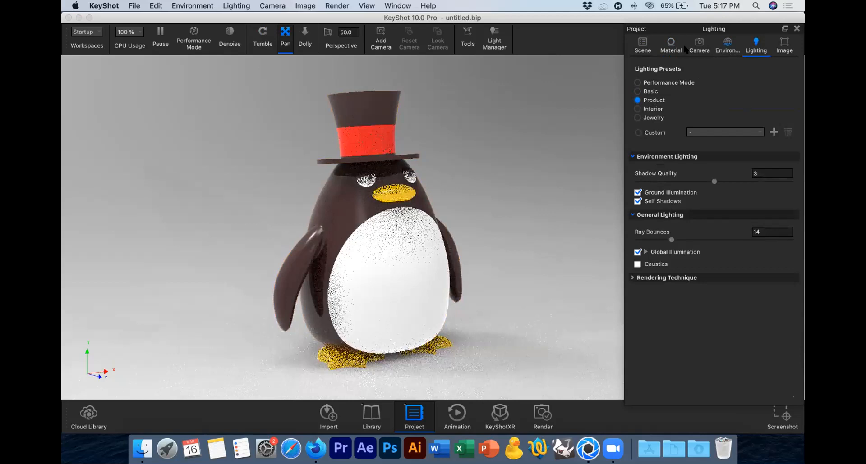
Step: Open the penguin body's material and try the Diffuse, Flat and Glass material types on it
double_click(425, 329)
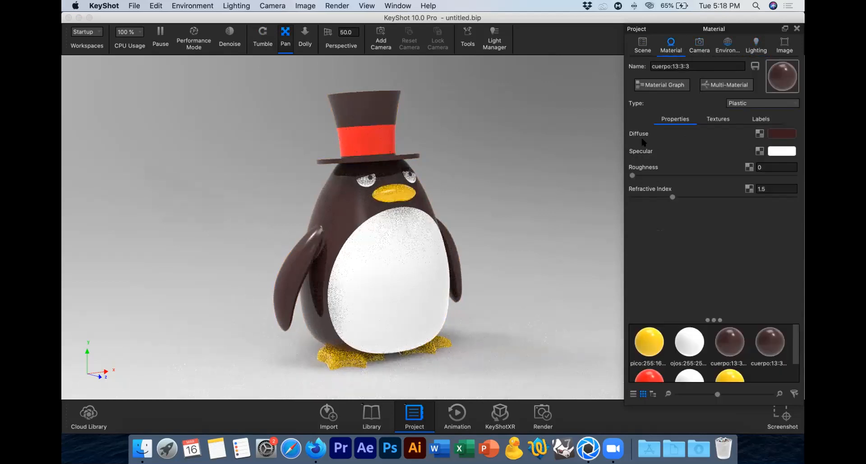
left_click(752, 104)
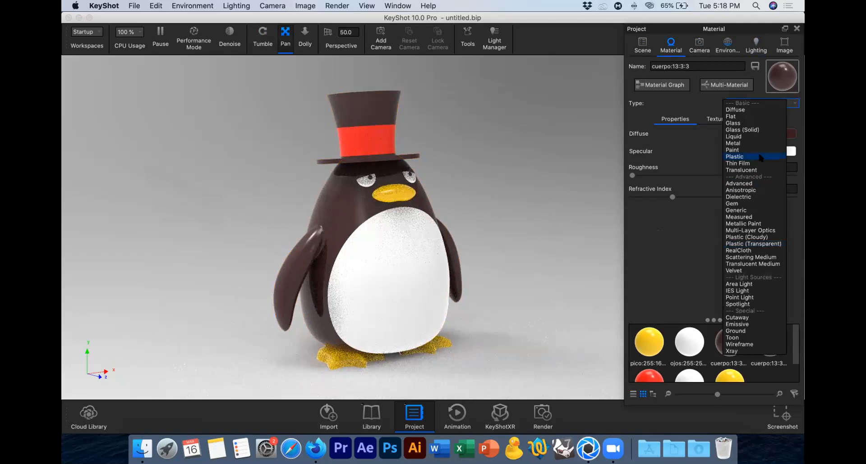
left_click(741, 112)
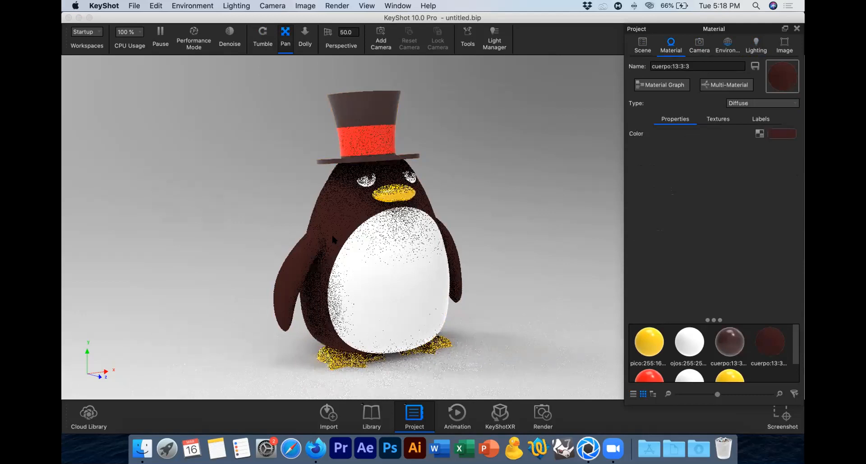
left_click(757, 103)
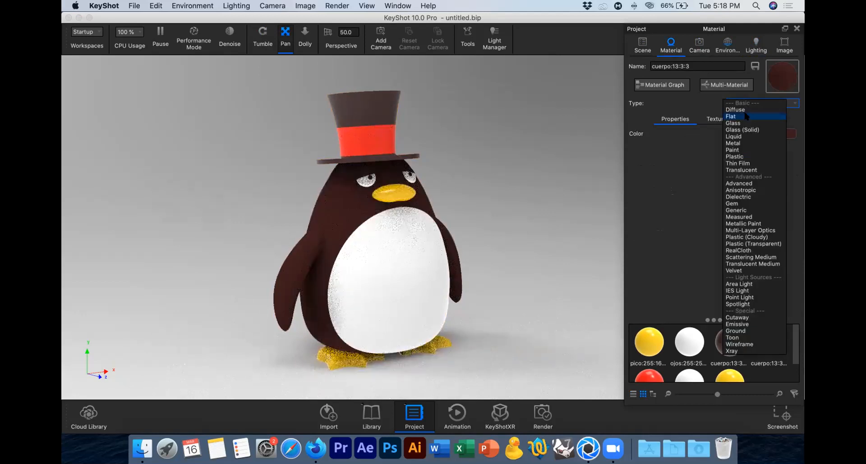
left_click(745, 116)
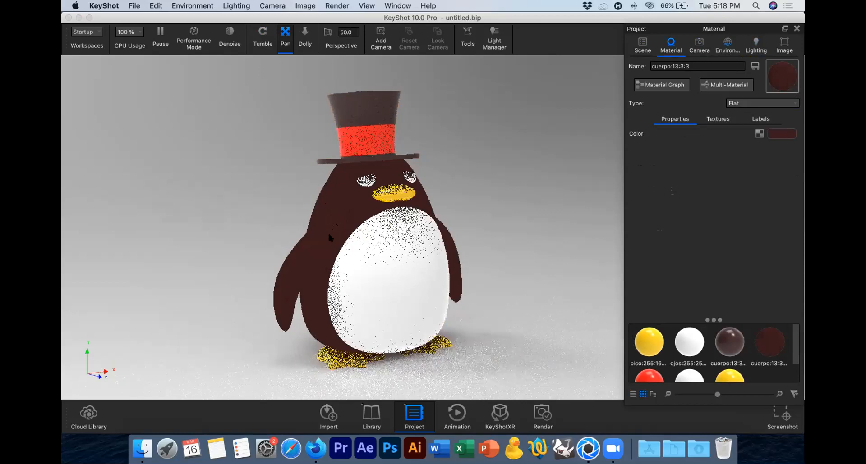
left_click(748, 103)
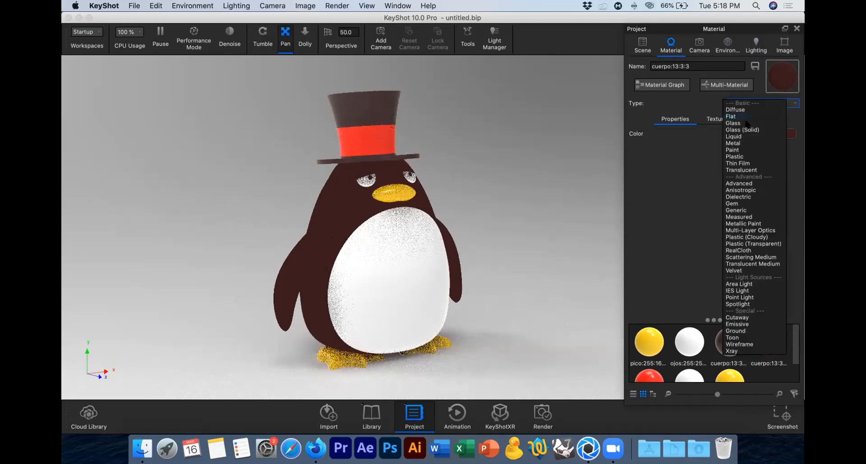
left_click(745, 123)
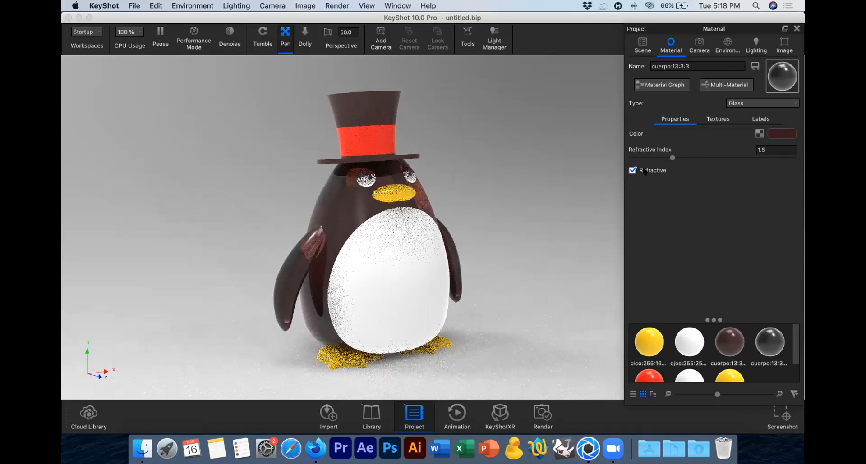
Step: Try the Glass (Solid) type on the penguin's body with a transparency distance of 1000 mm
left_click(762, 104)
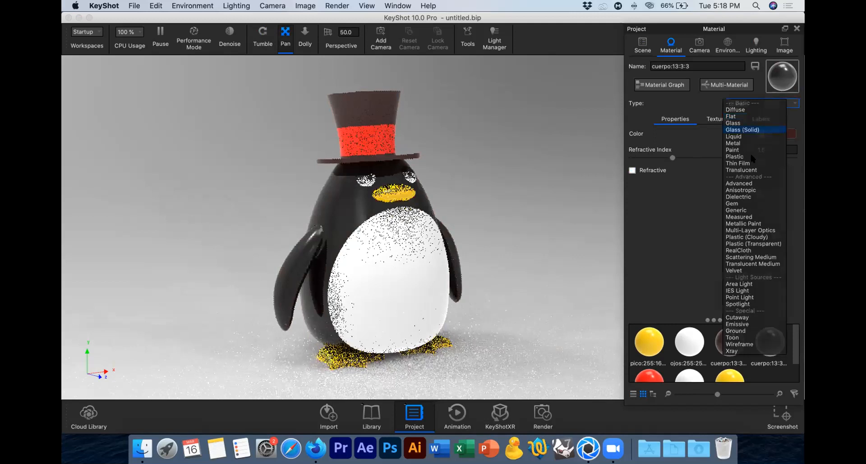
left_click(743, 130)
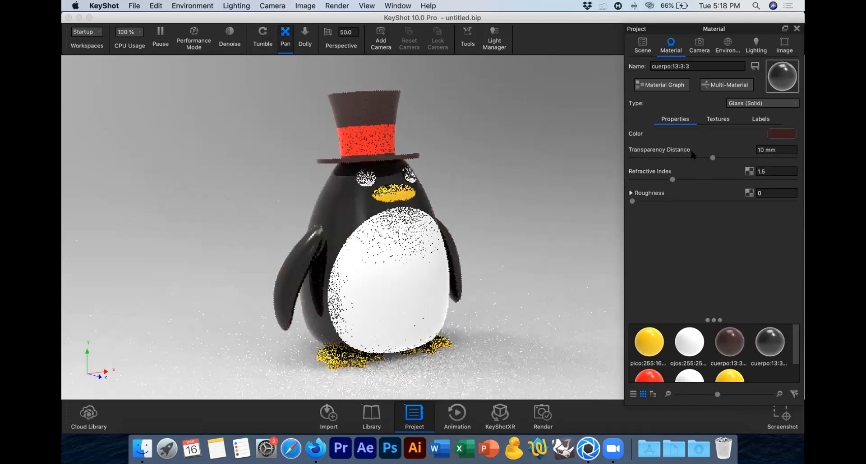
left_click(651, 158)
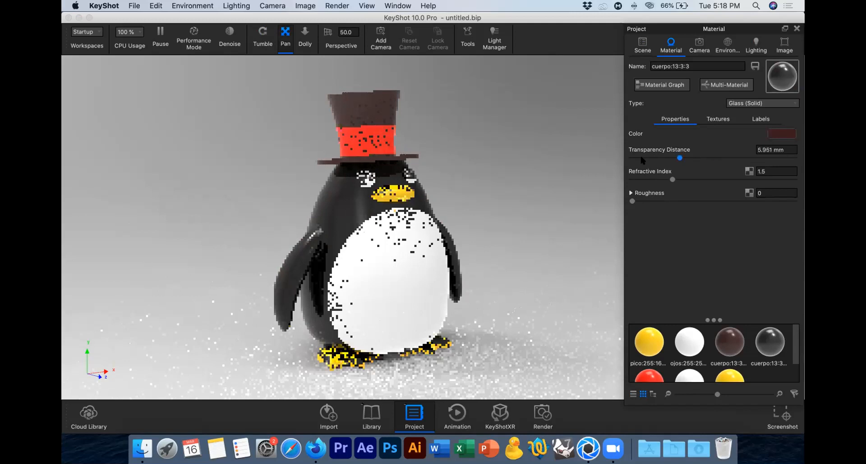
left_click(641, 158)
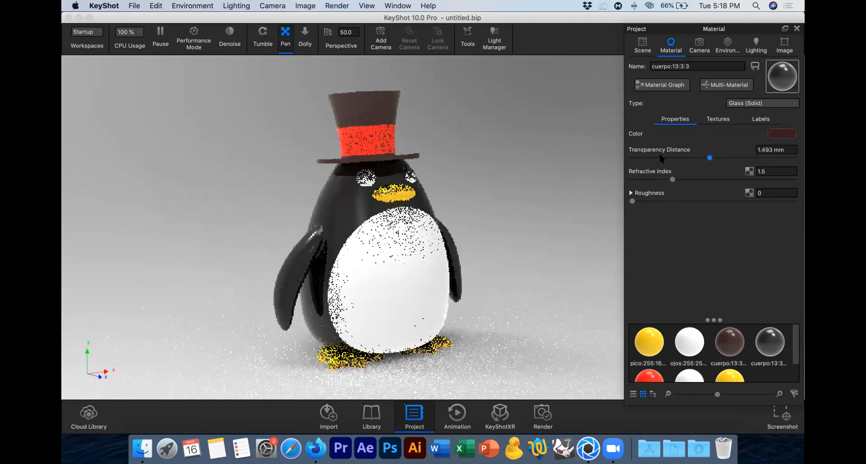
left_click(770, 150)
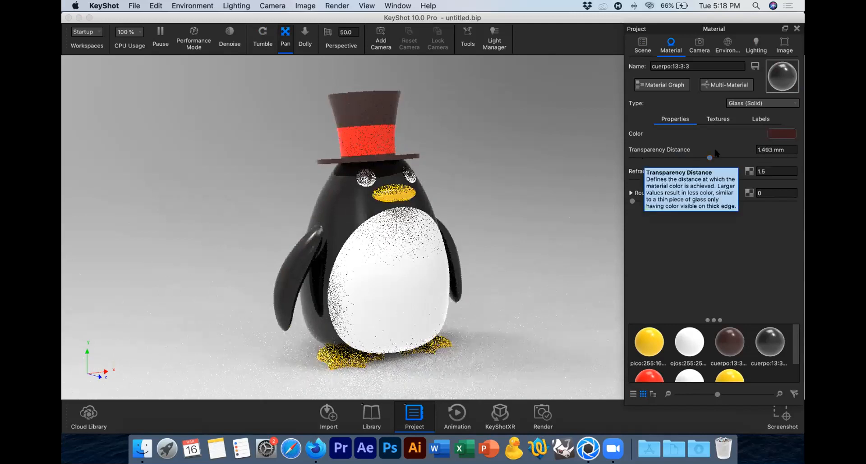
type("1000")
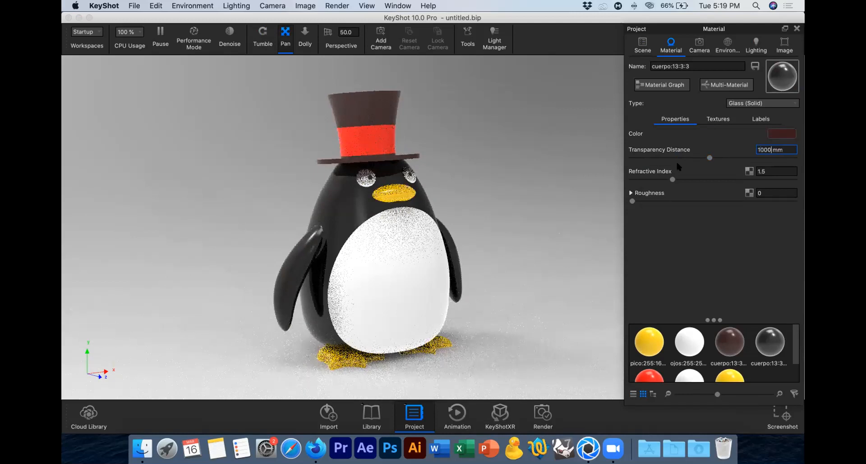
key("Return")
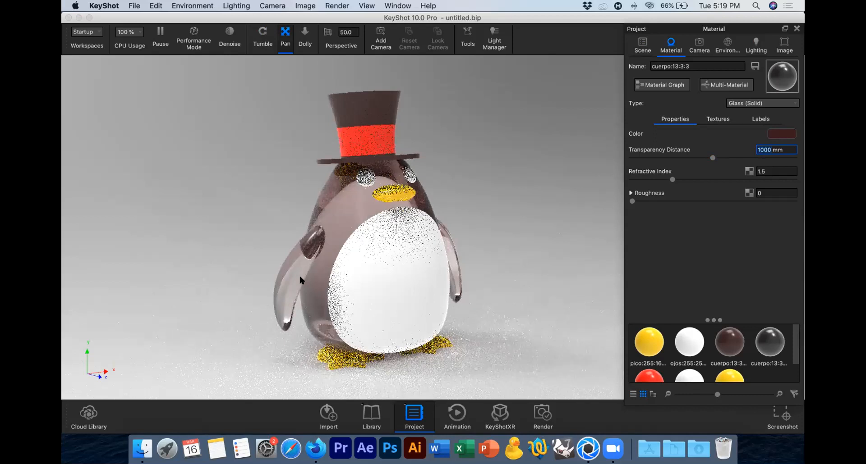
Step: Try the Liquid, Metal and Paint material types on the penguin's body
left_click(749, 103)
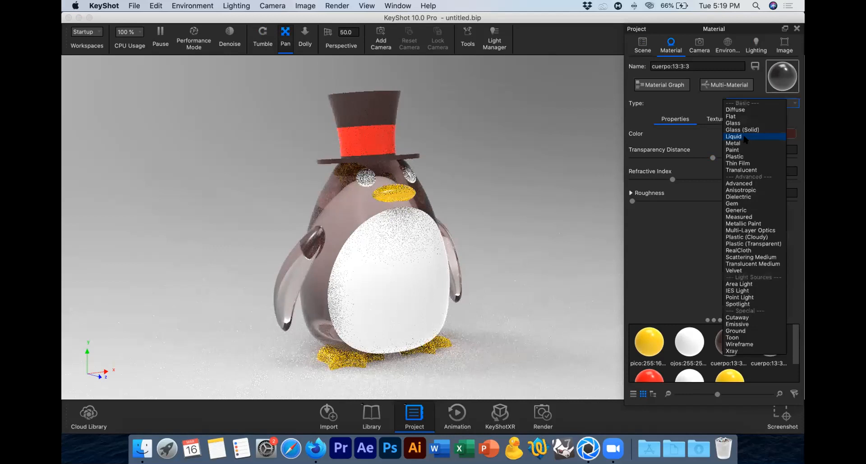
left_click(757, 103)
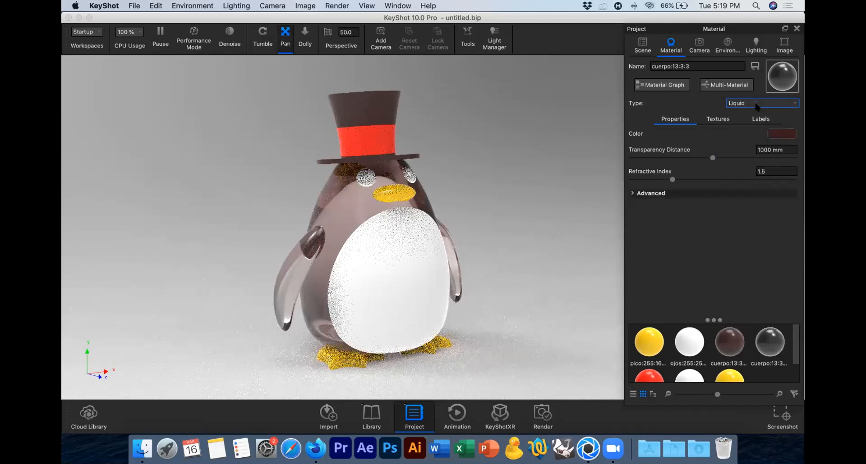
left_click(758, 103)
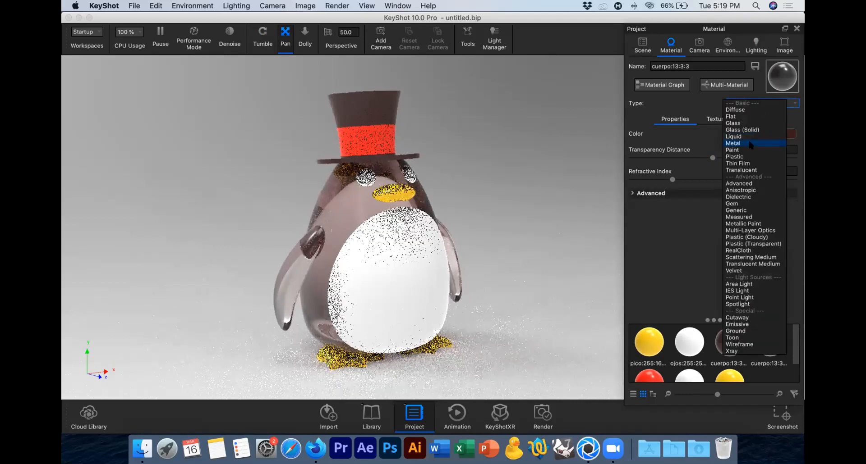
left_click(749, 143)
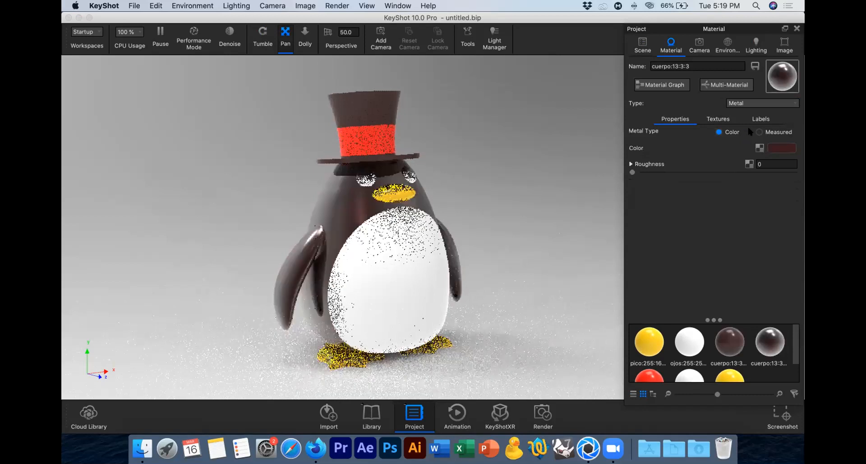
left_click(746, 103)
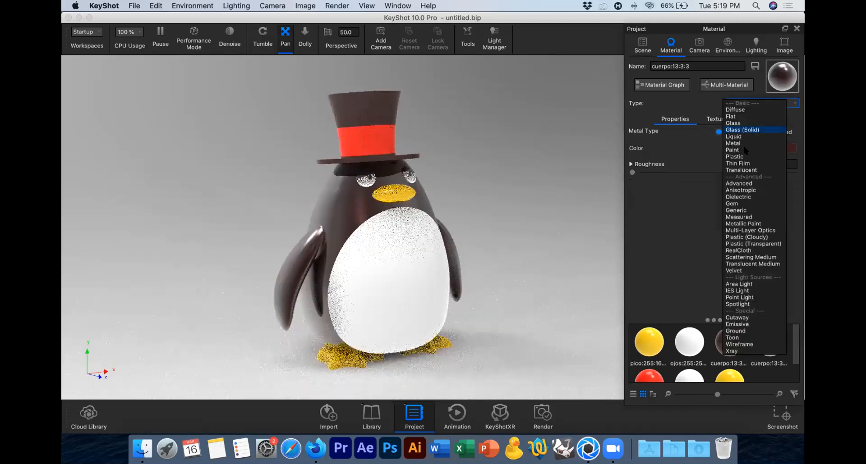
left_click(745, 151)
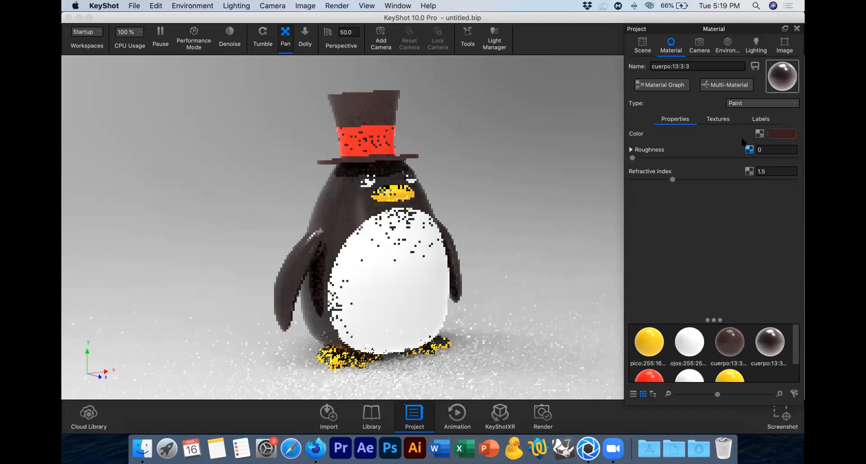
Step: Set the body's material type to Plastic and its diffuse color to dark gray, RGB 44, 44, 44
left_click(743, 104)
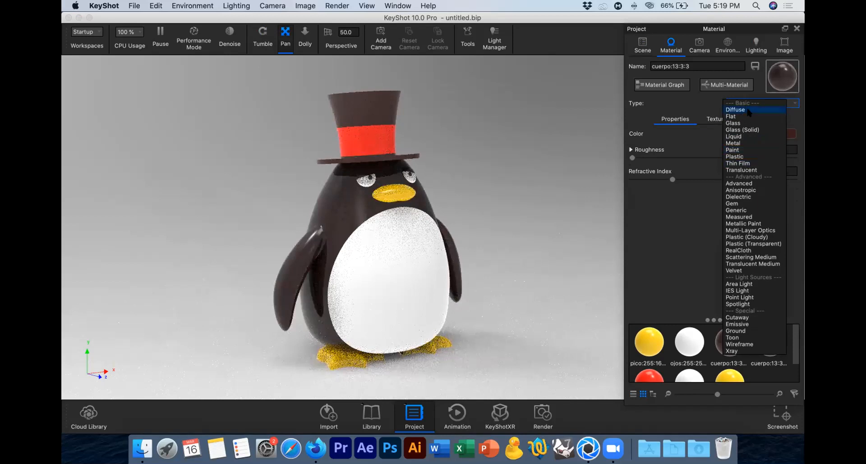
left_click(740, 157)
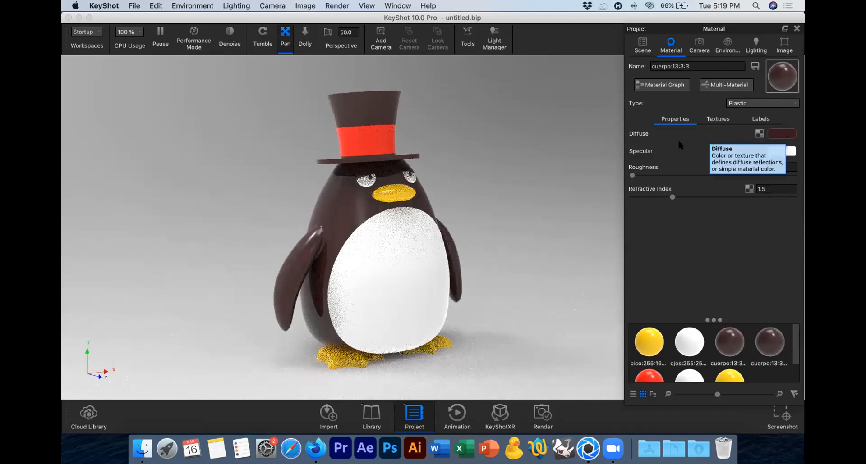
left_click(783, 133)
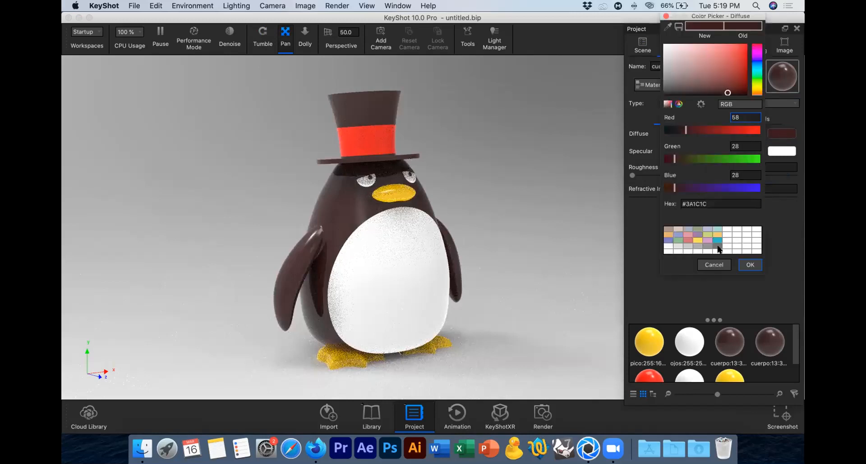
left_click(718, 248)
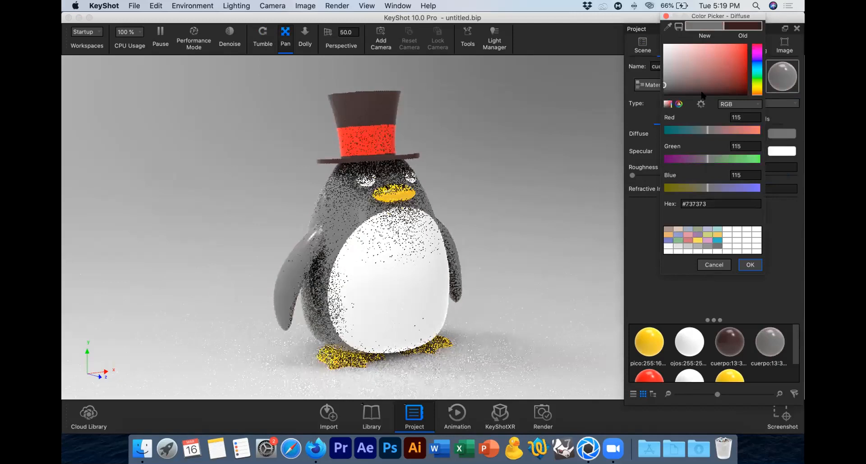
left_click(664, 93)
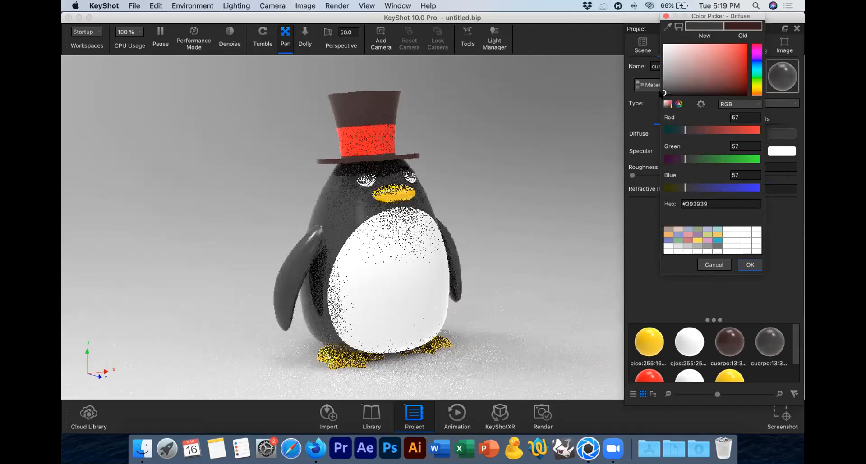
left_click(663, 95)
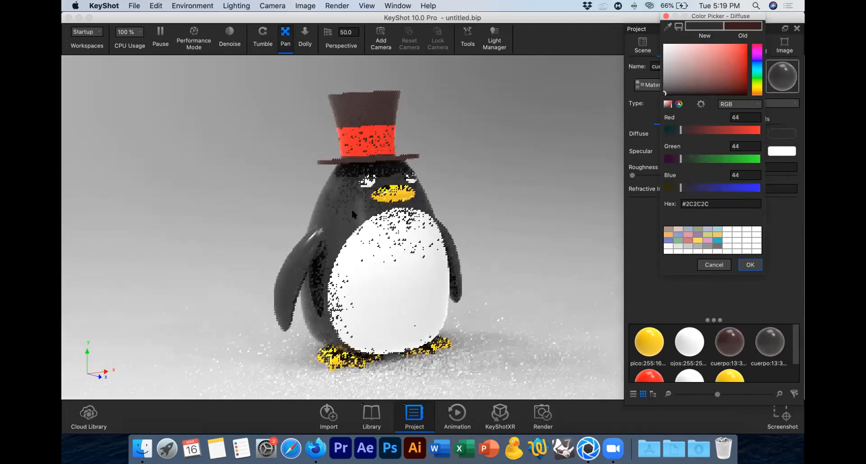
left_click(747, 265)
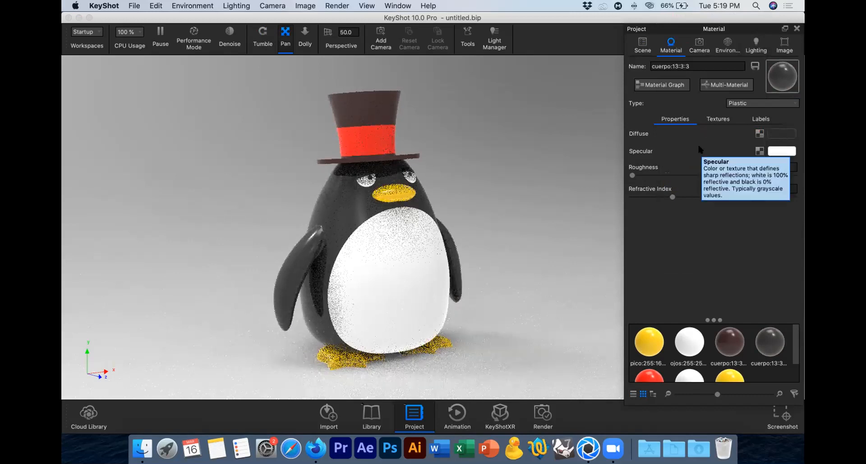
Step: Switch to Firefox and search Google Images for "wood texture" in a new browser tab
left_click(313, 447)
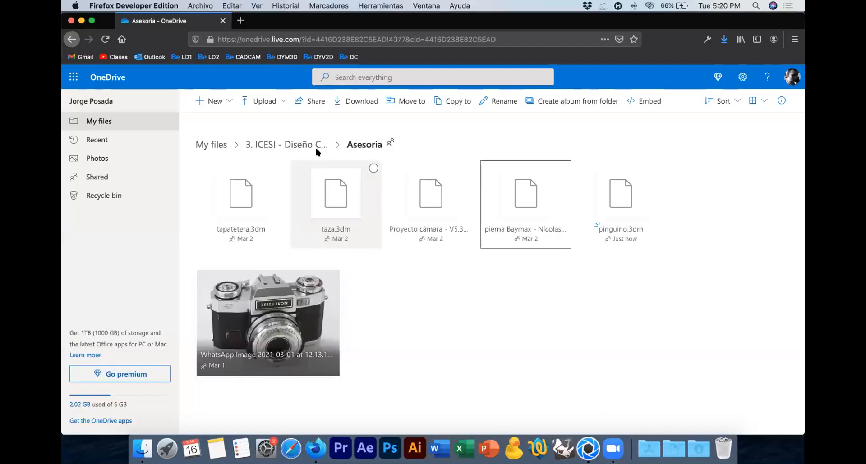
key("super+t")
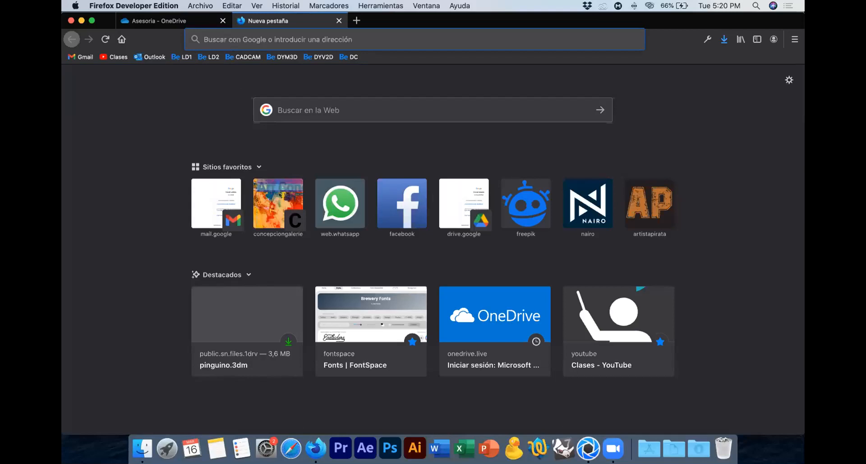
type("wood")
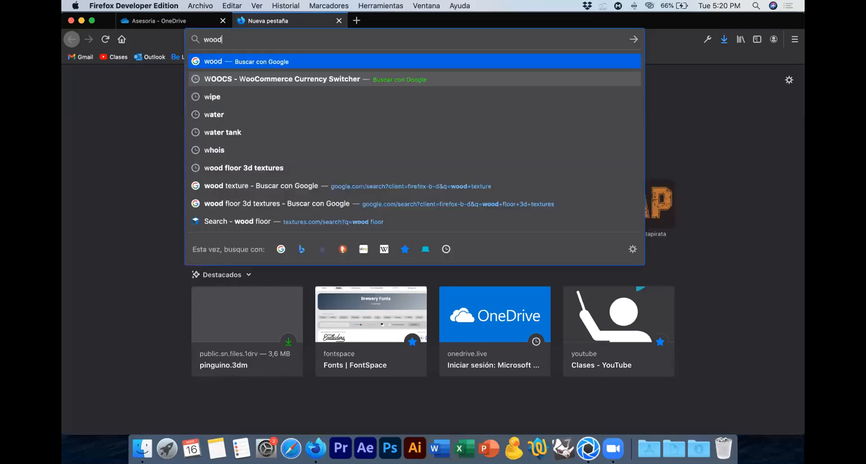
type(" text")
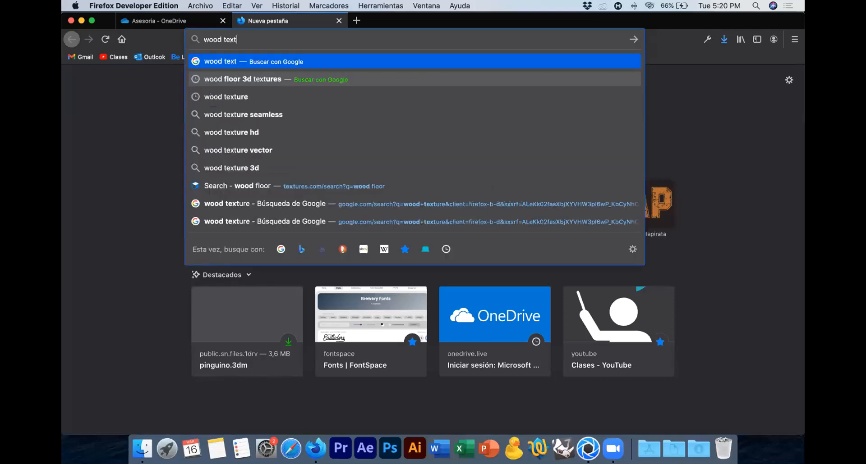
type("ure")
key("Return")
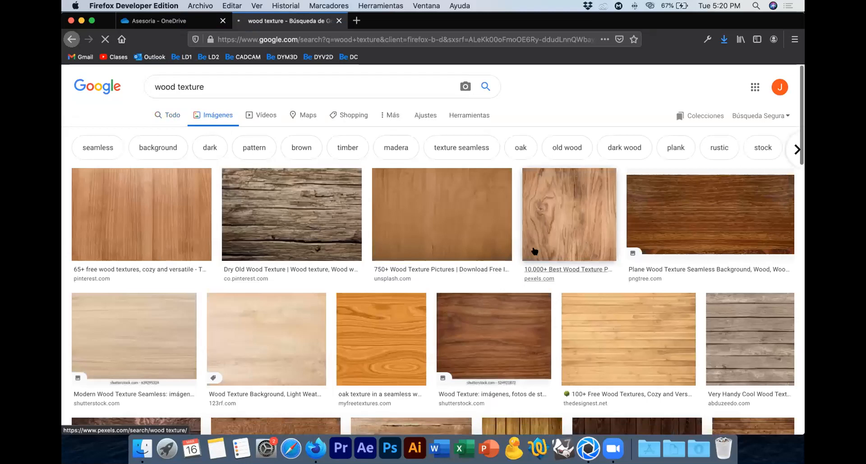
Step: Find a dark brown wood texture among the image results and save it to the desktop as "madera" in JPEG format
scroll(534, 252, "down", 3)
scroll(534, 252, "down", 2)
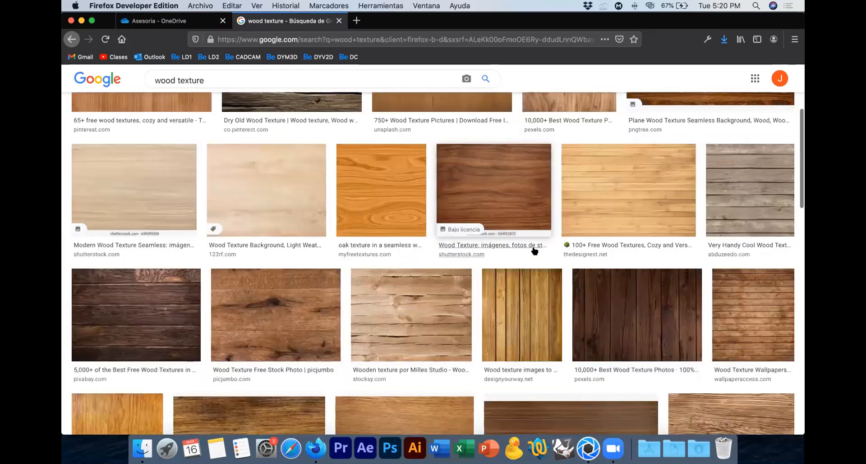
scroll(535, 251, "down", 6)
scroll(675, 302, "down", 2)
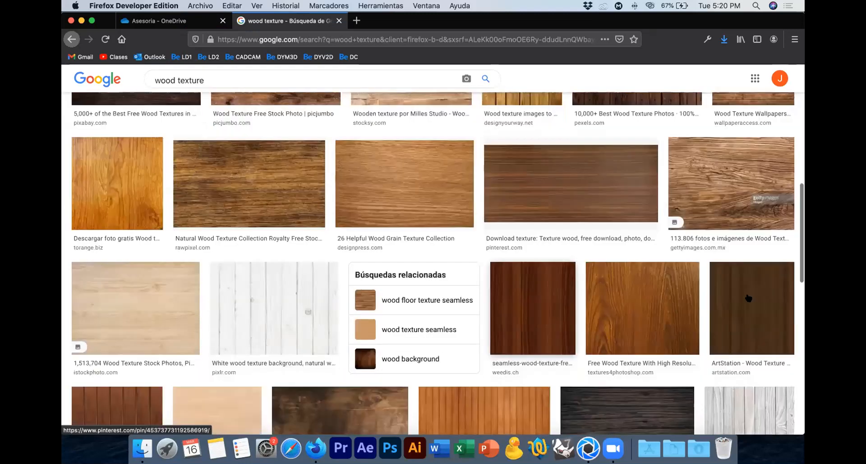
left_click(747, 298)
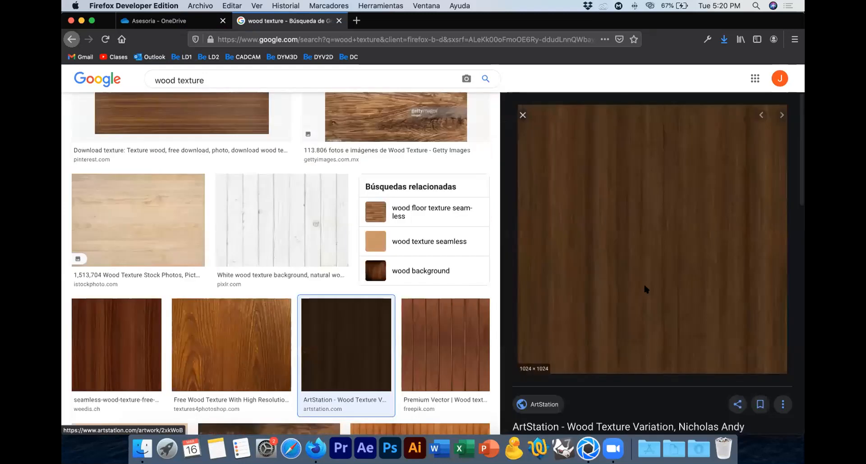
right_click(608, 221)
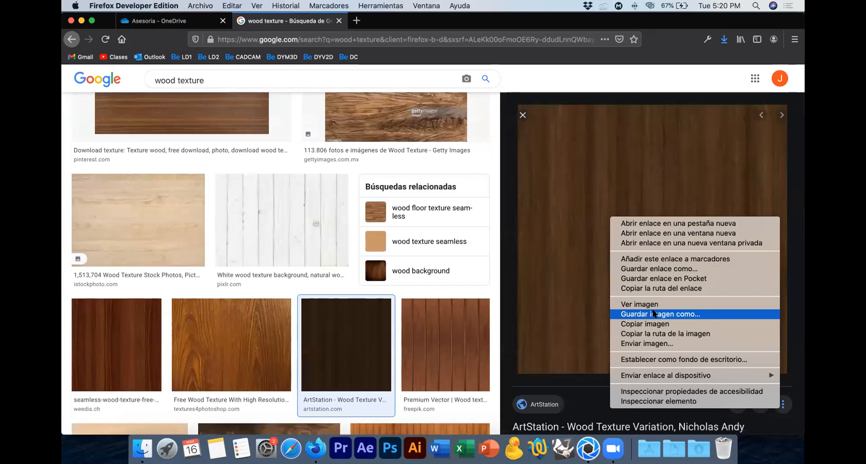
left_click(653, 314)
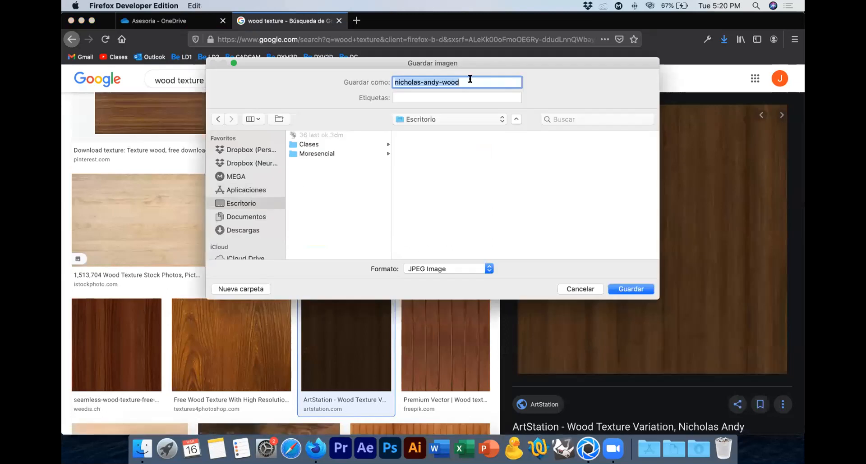
type("madera")
key("Return")
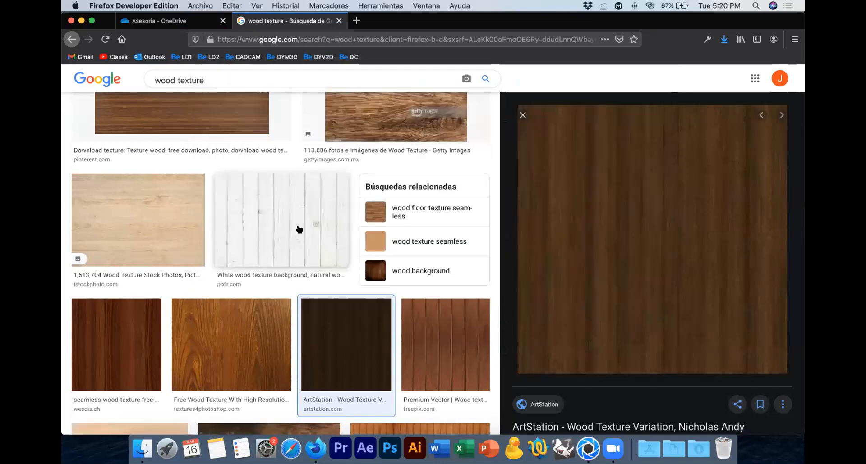
Step: Switch to KeyShot and load madera.jpg from the desktop as the diffuse texture of the penguin's body
key("super+Tab")
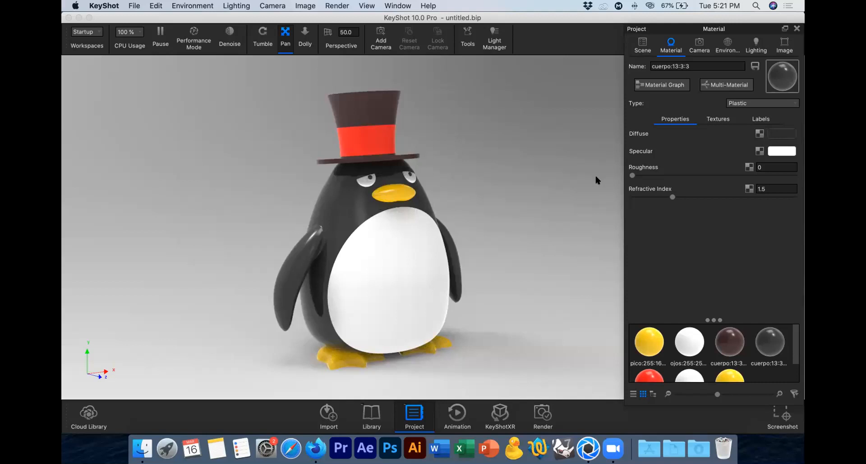
left_click(759, 134)
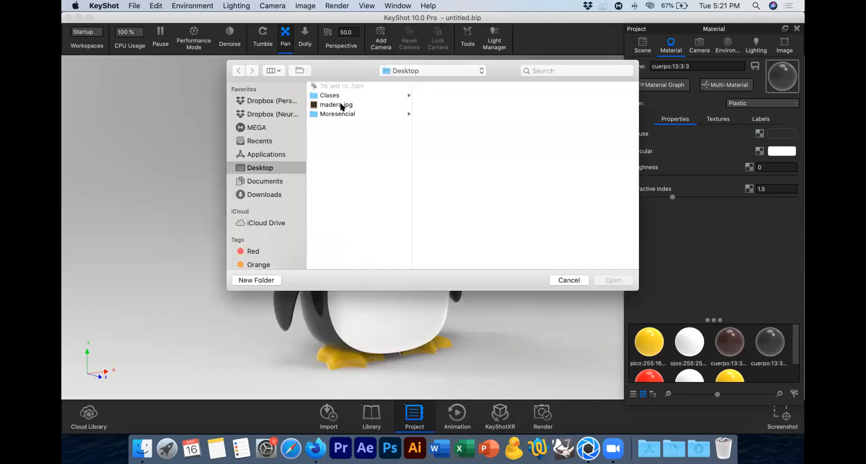
left_click(341, 105)
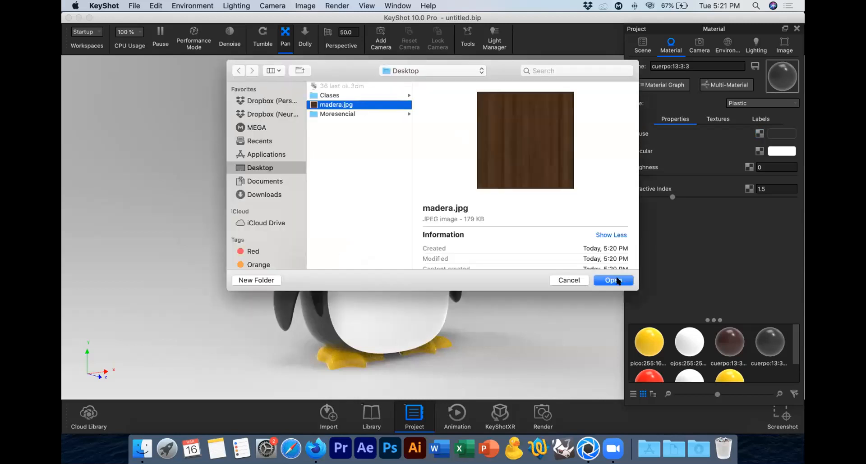
left_click(618, 281)
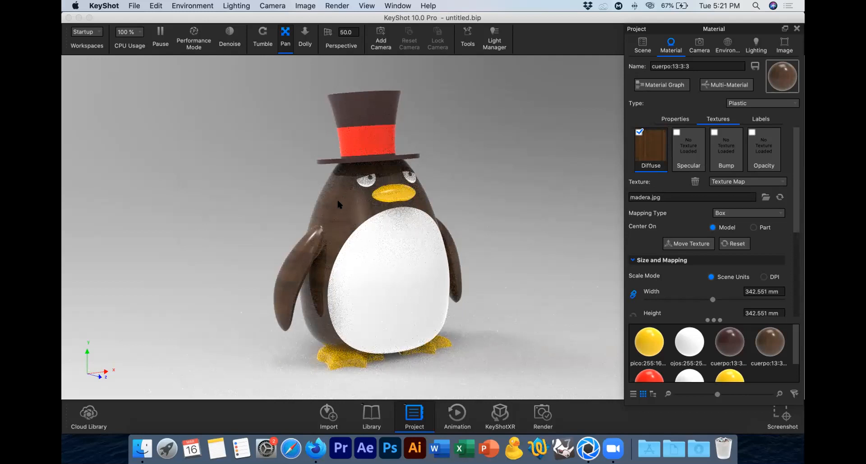
Step: Try the Camera mapping type on the body's wood texture and check it from the penguin's side
left_click(726, 215)
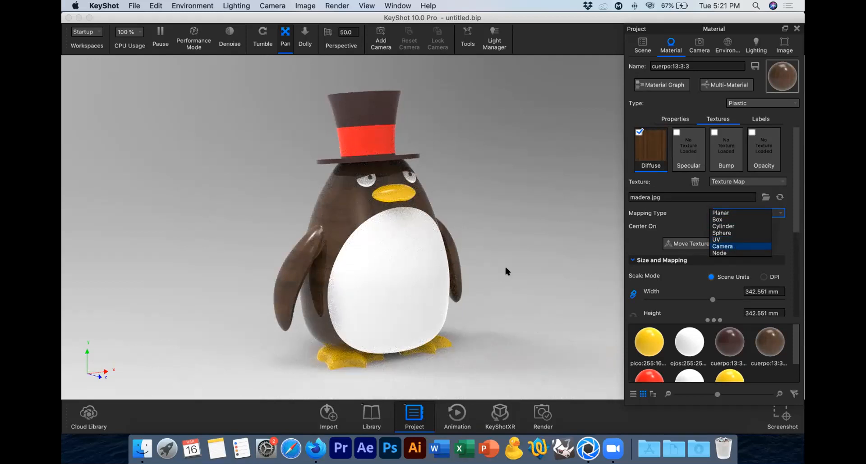
key("Return")
left_click(262, 39)
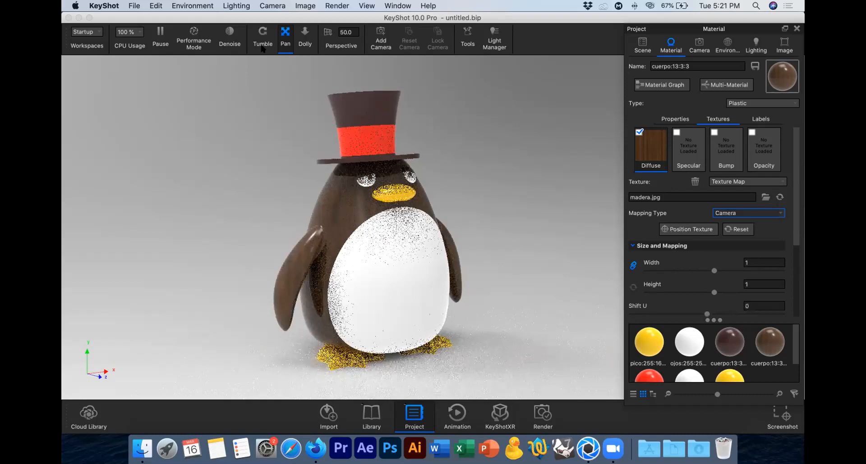
left_click_drag(266, 144, 361, 215)
left_click_drag(313, 201, 496, 204)
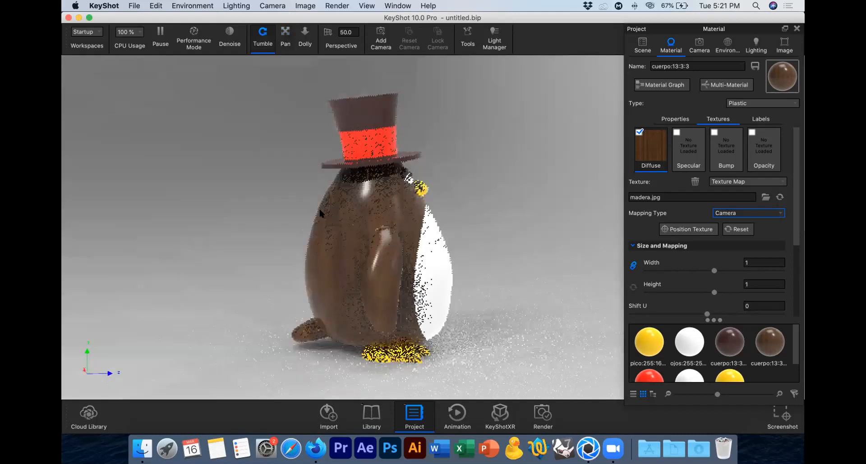
left_click_drag(318, 206, 295, 207)
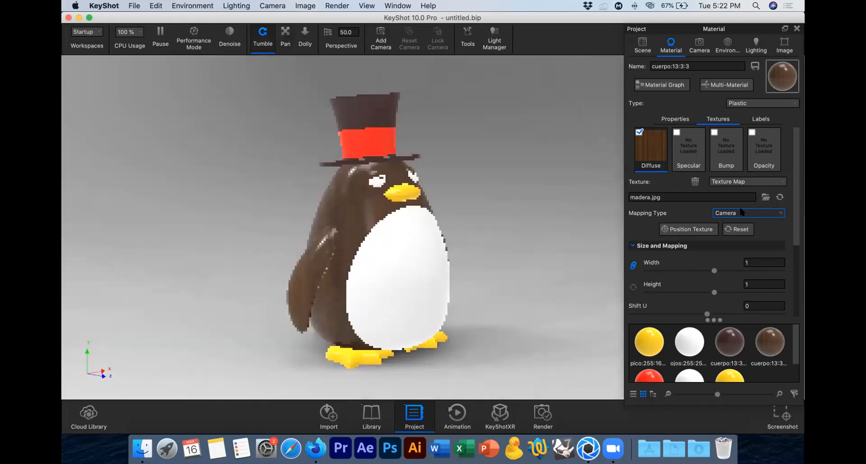
Step: Set the wood texture's mapping type to Cylinder, then rotate the cylinder upright and lower it around the penguin's body
left_click(735, 211)
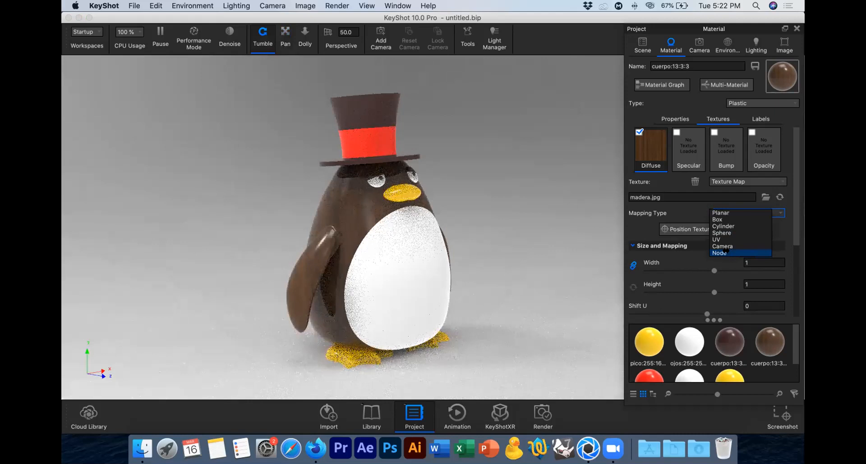
left_click(727, 226)
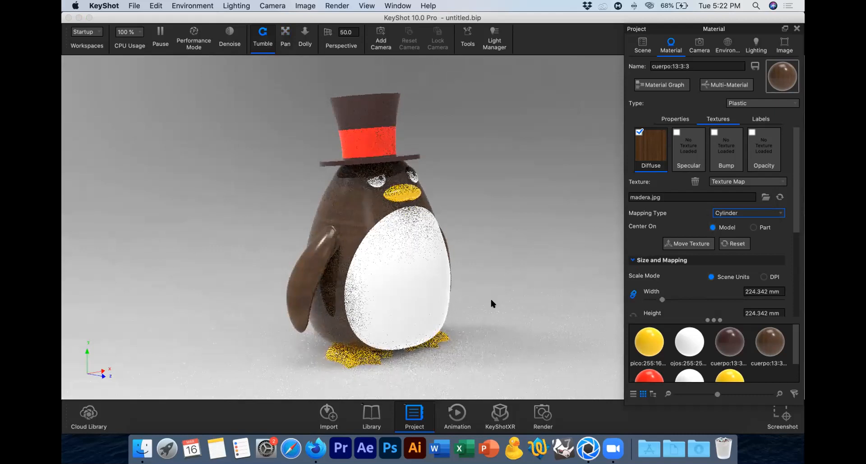
left_click(690, 244)
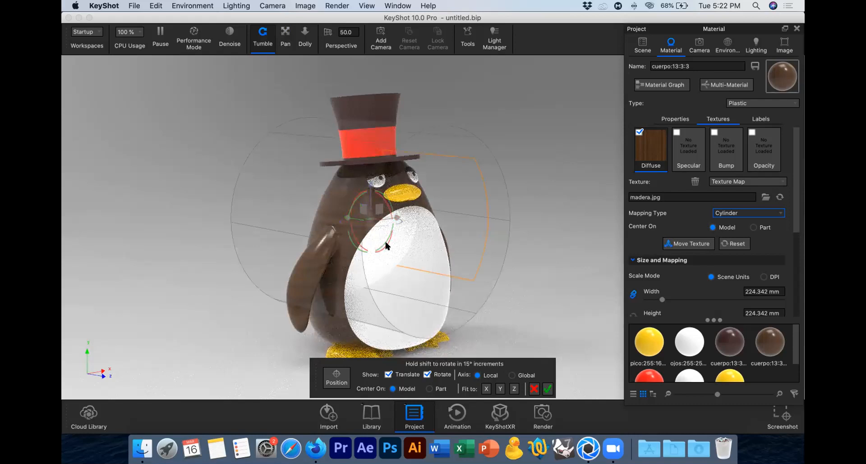
left_click_drag(394, 229, 397, 207)
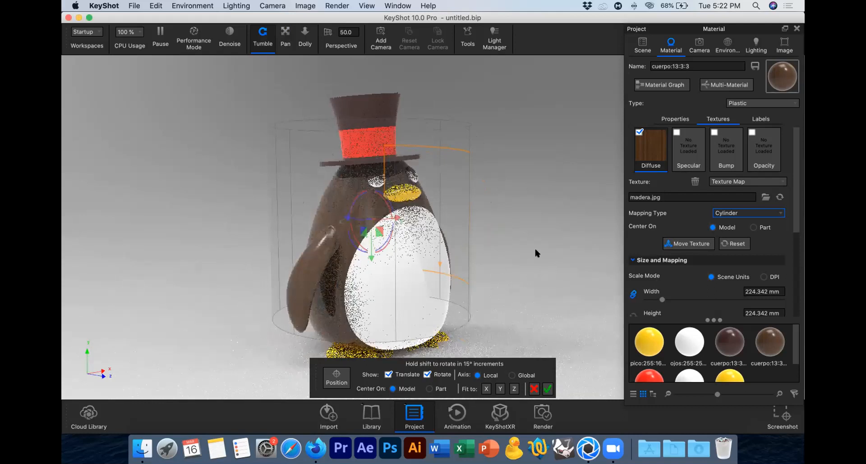
left_click_drag(413, 236, 483, 243)
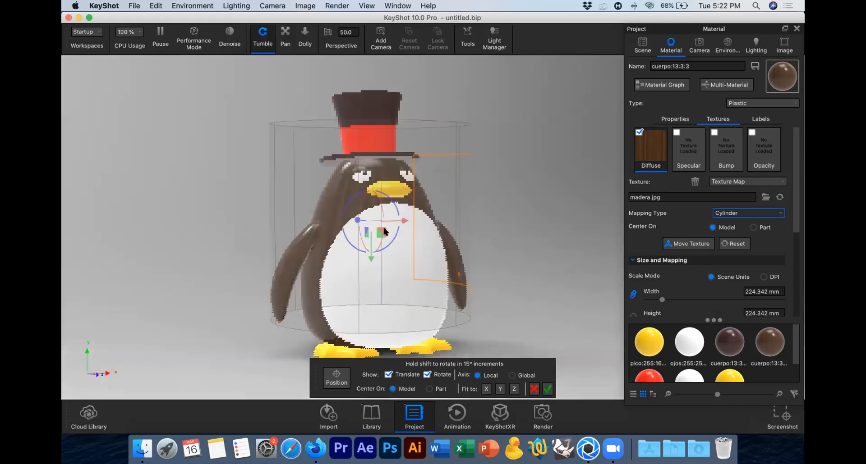
left_click_drag(371, 259, 373, 273)
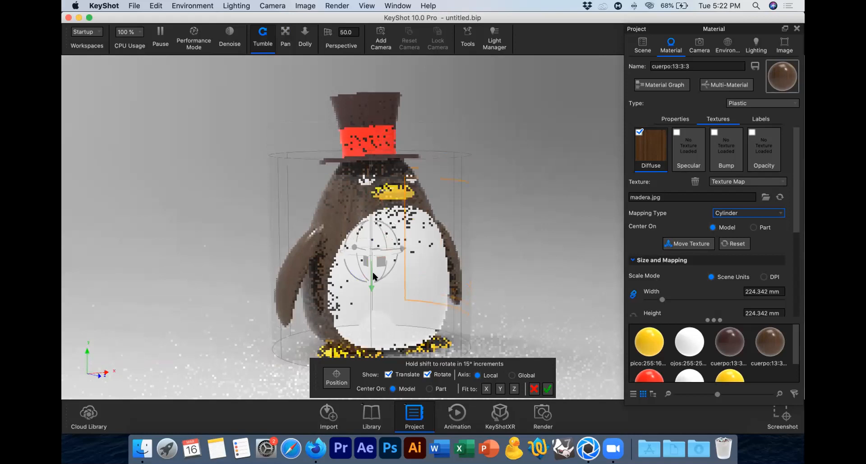
left_click(547, 388)
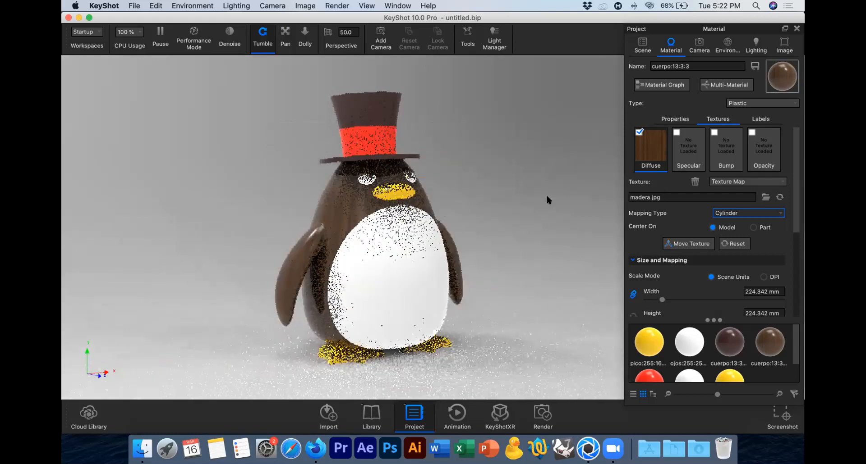
left_click_drag(357, 244, 315, 207)
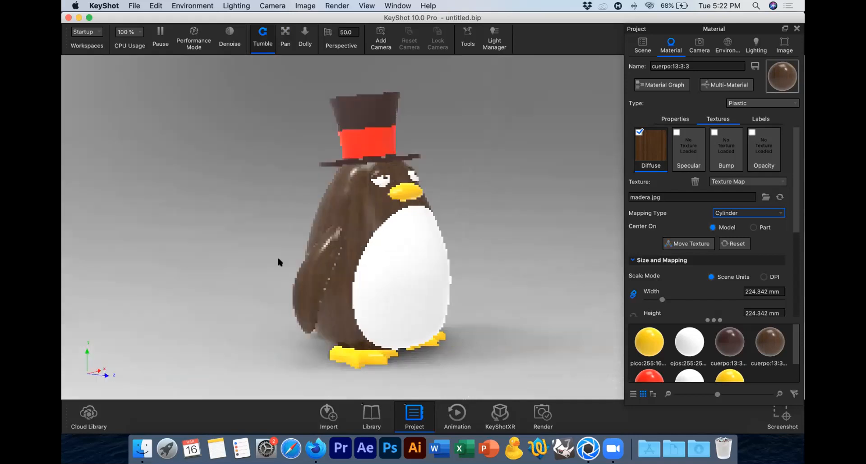
left_click_drag(278, 261, 232, 217)
left_click_drag(328, 219, 525, 211)
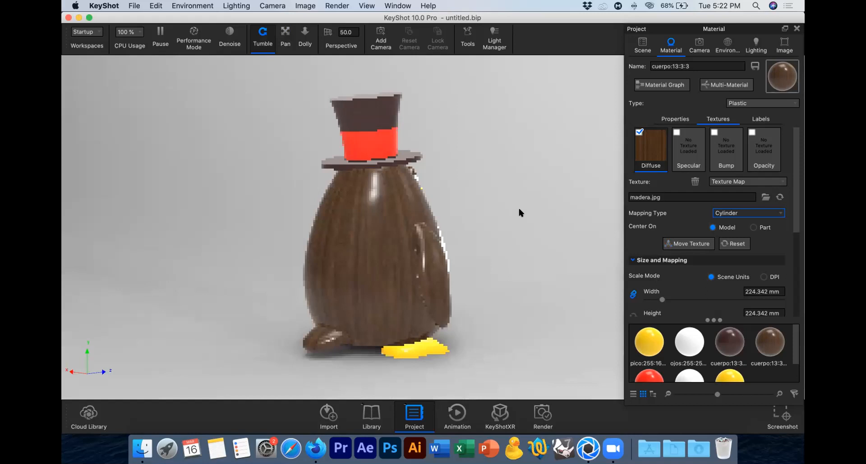
left_click_drag(512, 211, 121, 213)
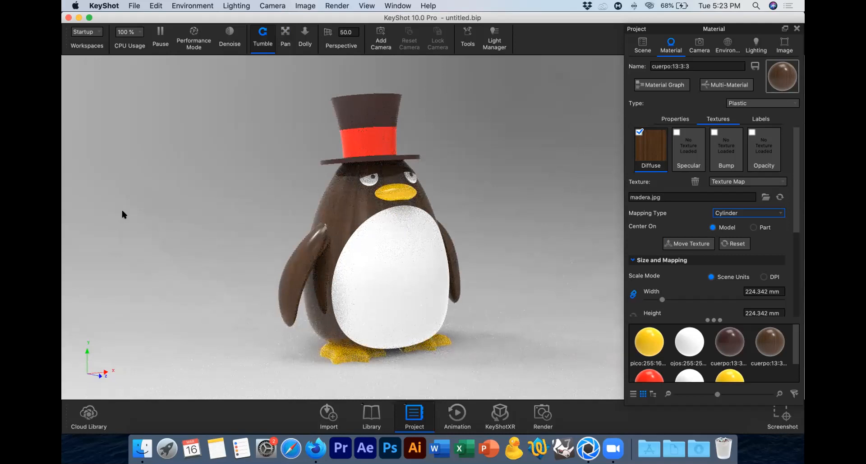
Step: Set the specular color of the body's plastic material to black
left_click(676, 118)
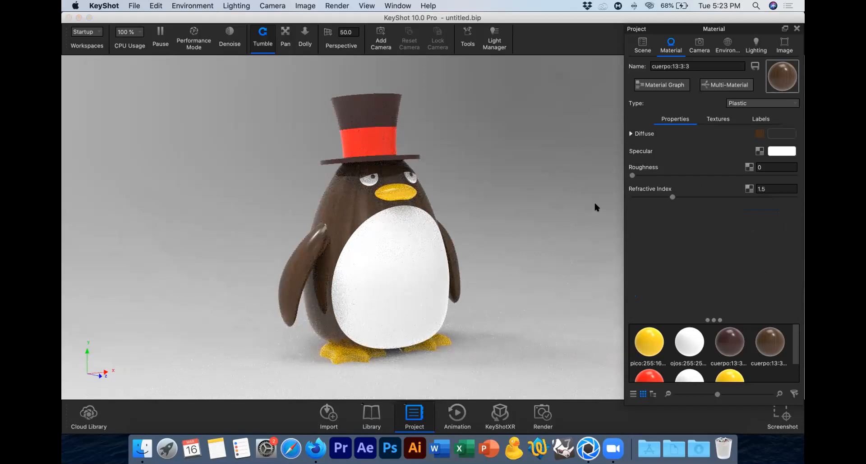
left_click(781, 151)
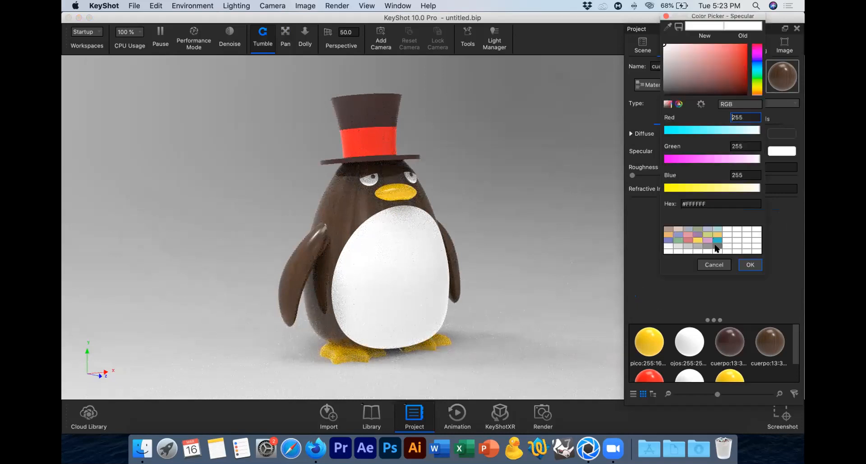
left_click_drag(704, 157, 644, 144)
left_click_drag(700, 129, 601, 126)
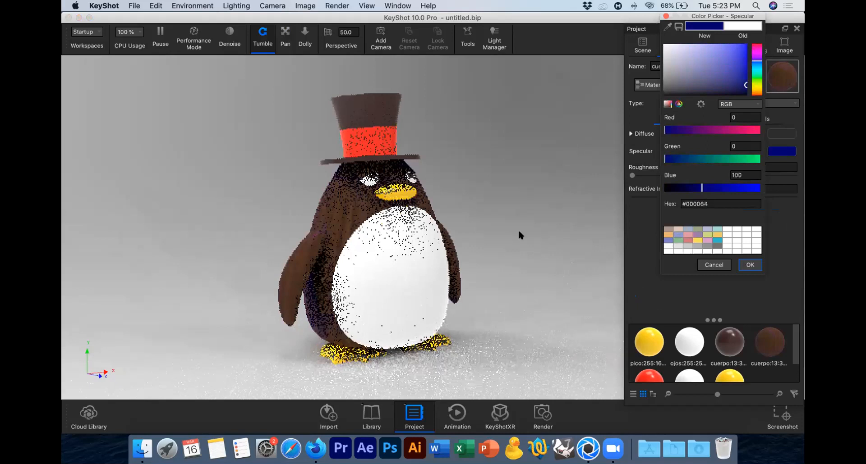
left_click(749, 265)
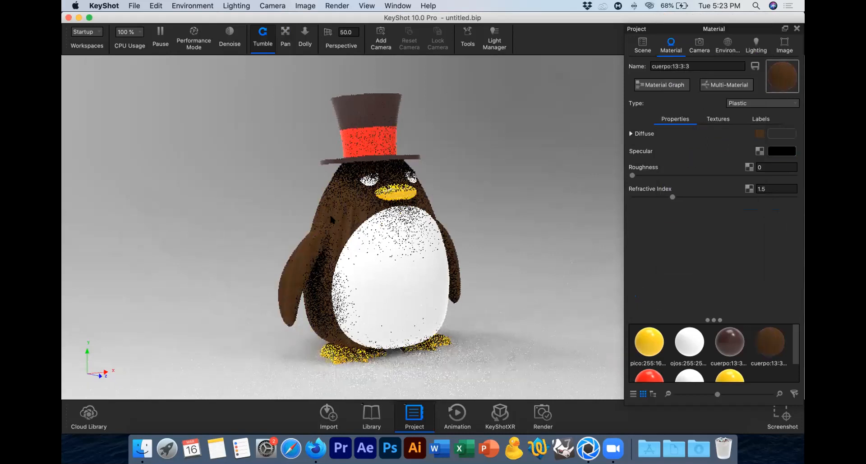
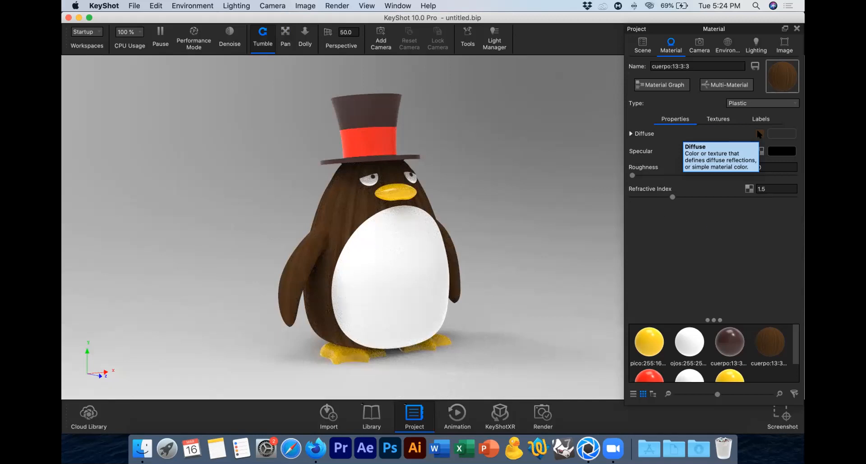
Step: Delete the madera.jpg wood texture from the penguin body material's diffuse channel and return to the material properties
left_click(758, 133)
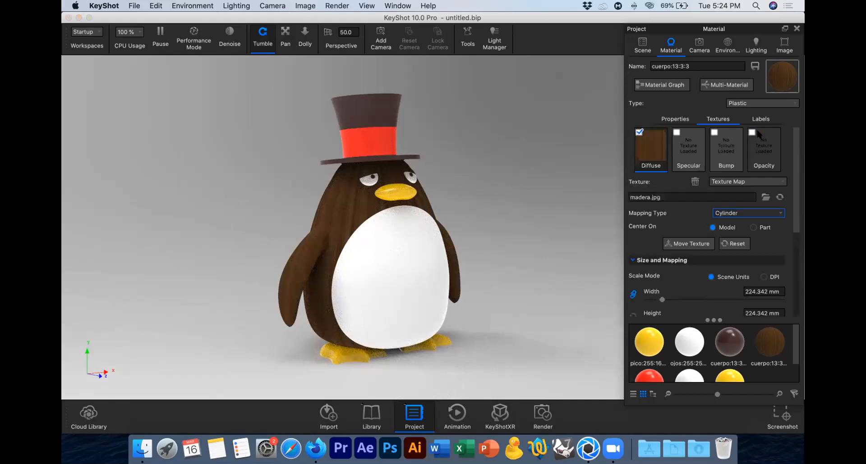
right_click(660, 138)
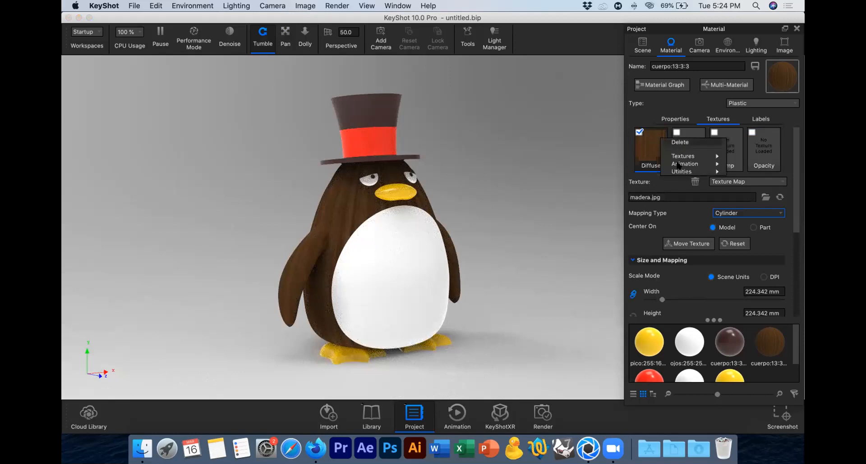
left_click(678, 142)
left_click(683, 121)
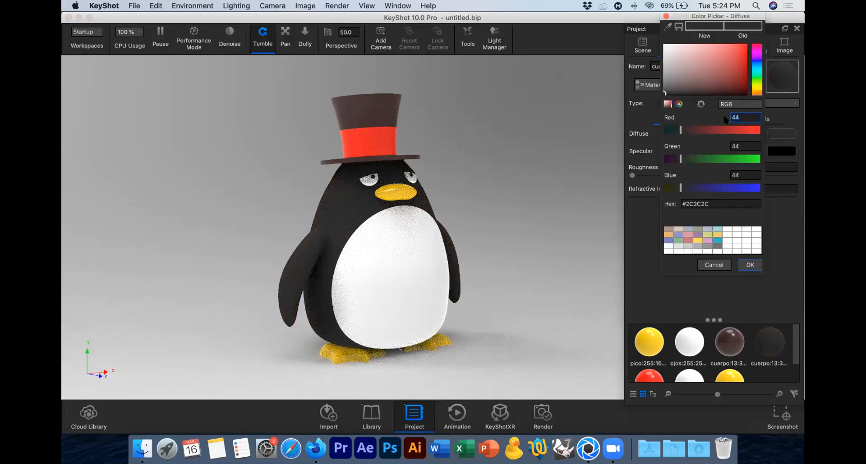
Step: Set the body material's diffuse colour to RGB 20, 20, 20
type("20")
key("Tab")
type("20")
key("Tab")
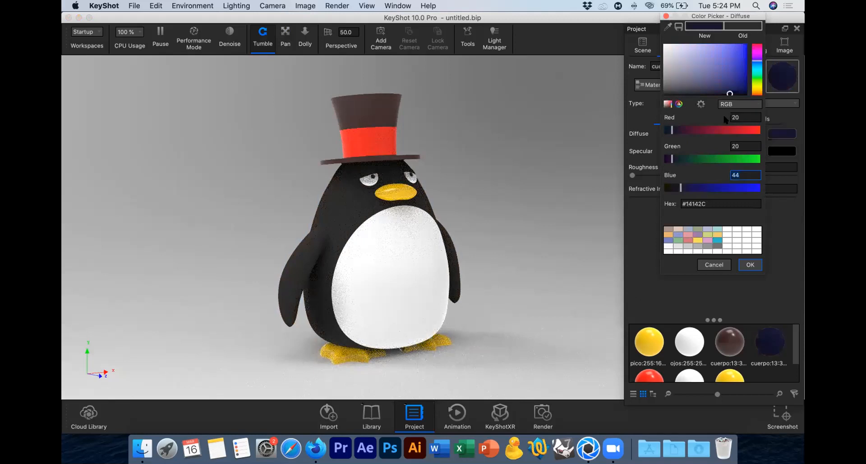
type("20")
key("Tab")
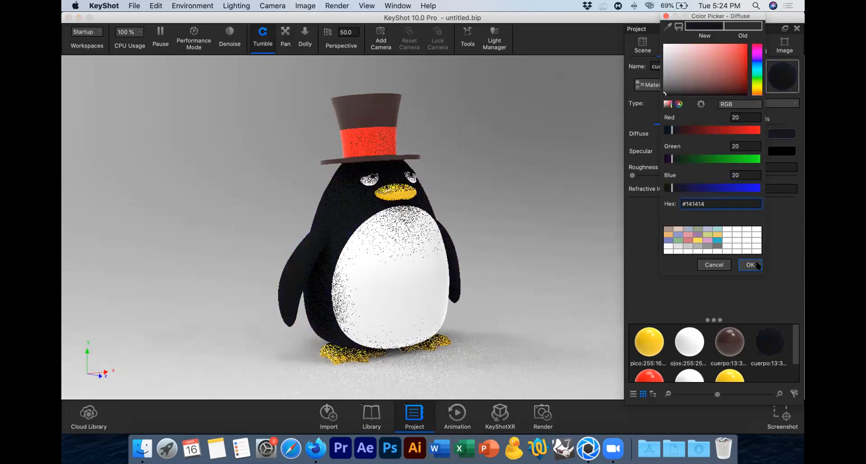
key("Return")
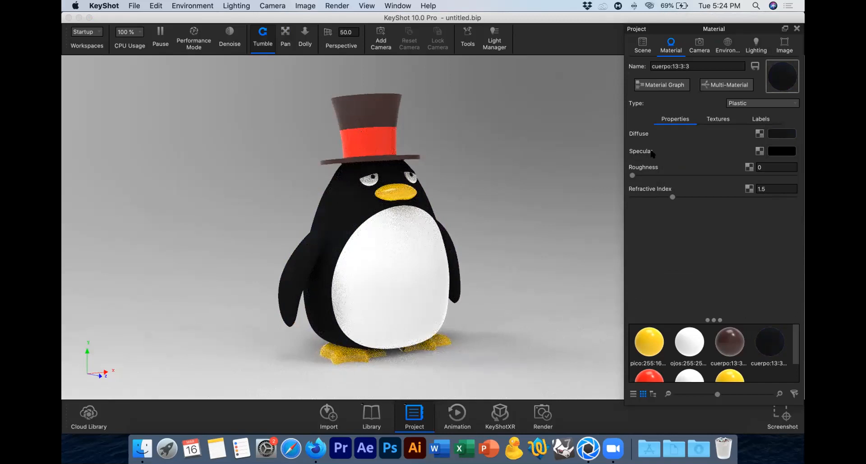
Step: Set the body material's specular colour to pure white, RGB 255, 255, 255
mouse_move(652, 154)
mouse_move(782, 155)
left_click(776, 153)
left_click_drag(638, 185, 734, 181)
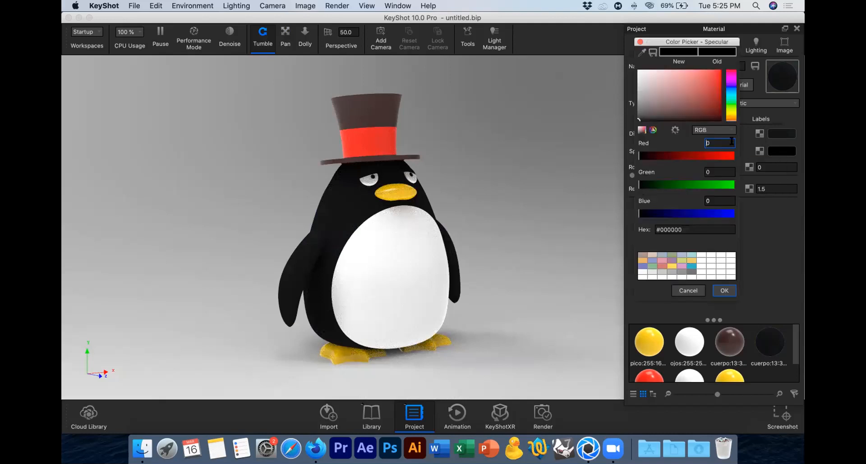
left_click(638, 70)
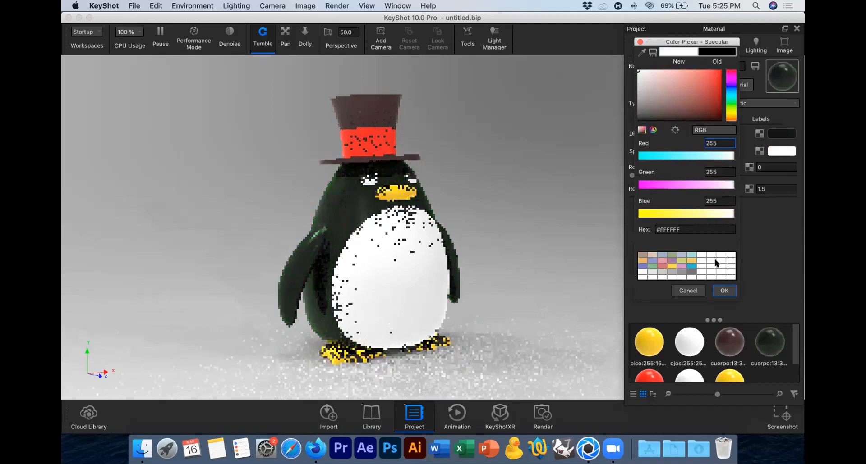
key("Return")
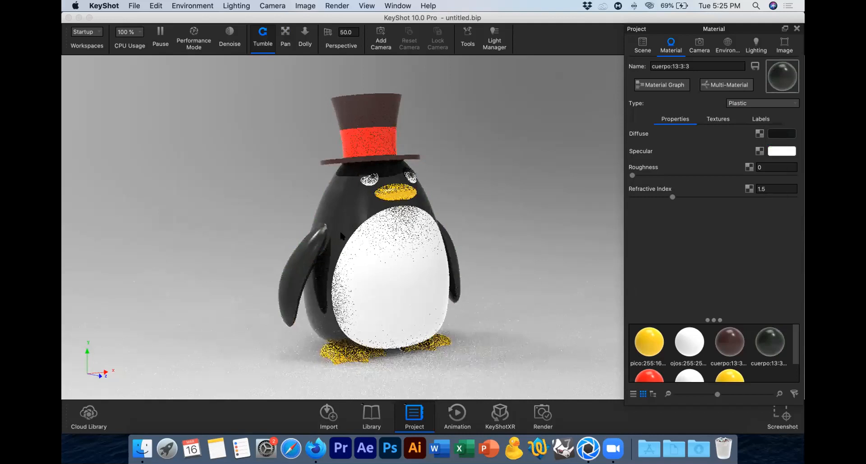
Step: Apply the outdoor environment hdrmaps-flume-fella-3K from the library to the scene and close the library
left_click(370, 414)
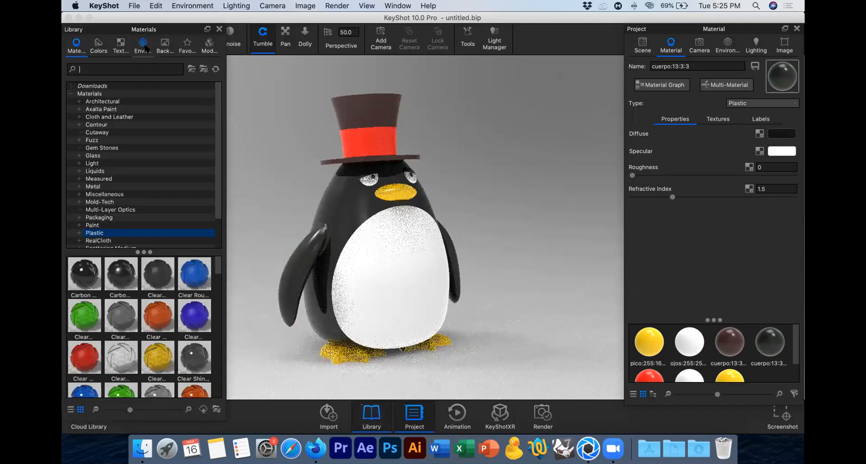
left_click(144, 45)
left_click(165, 45)
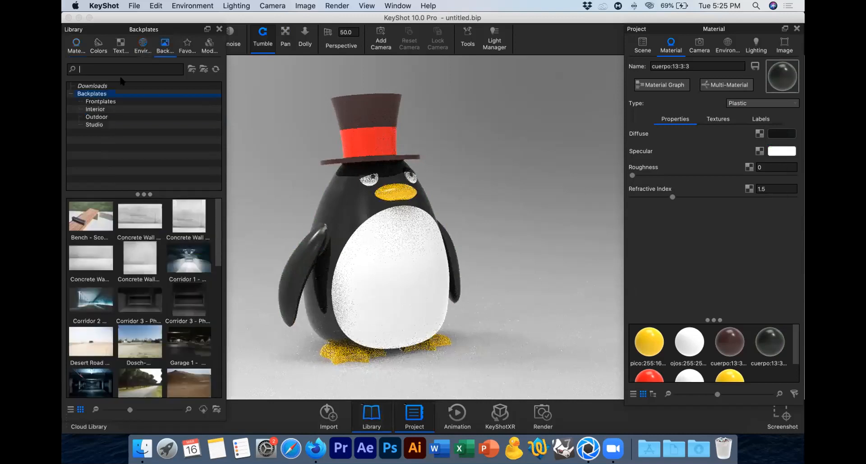
left_click(142, 45)
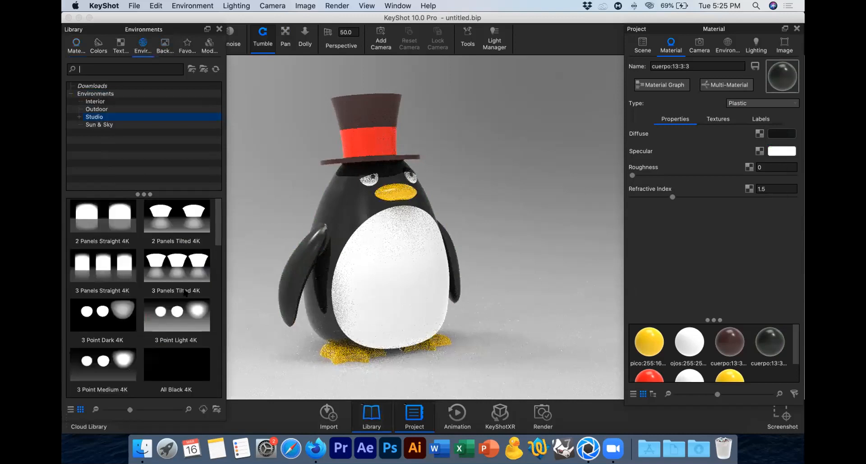
left_click(100, 109)
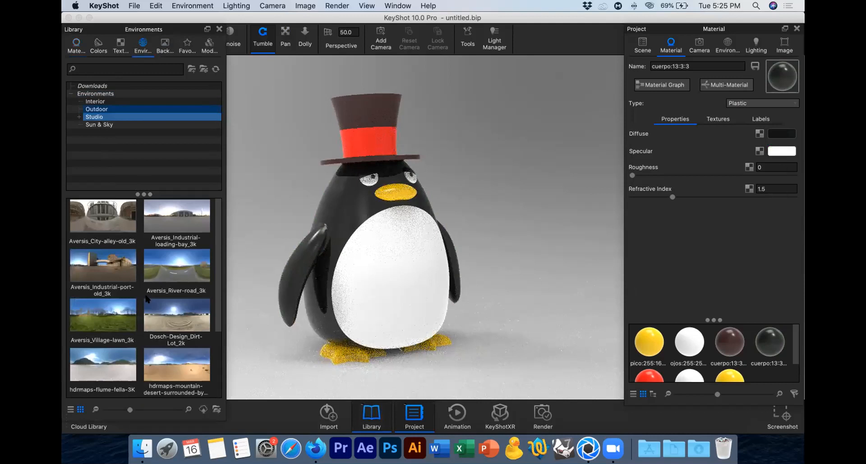
left_click(140, 295)
left_click(188, 321)
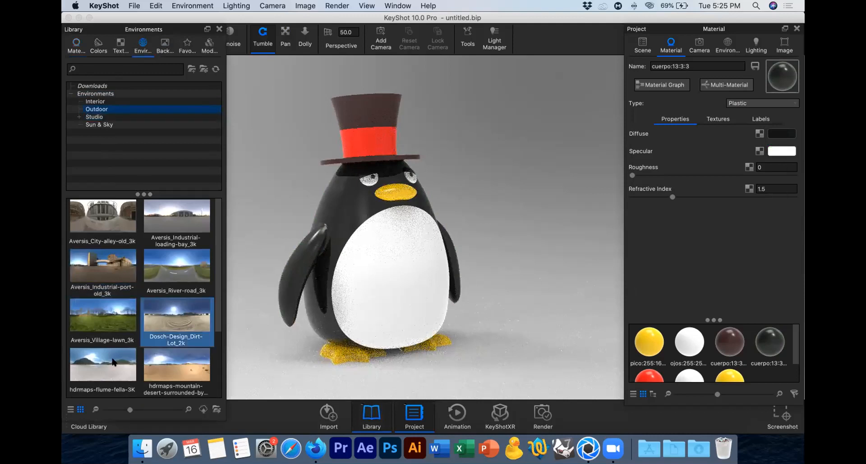
left_click(114, 363)
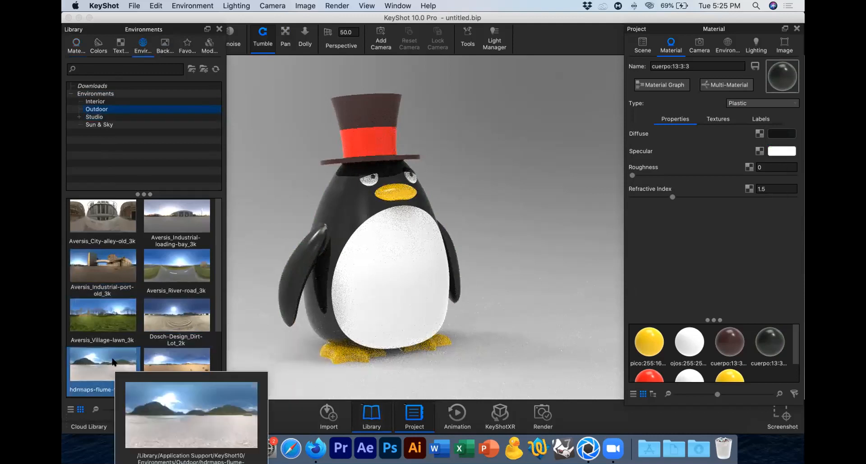
double_click(114, 363)
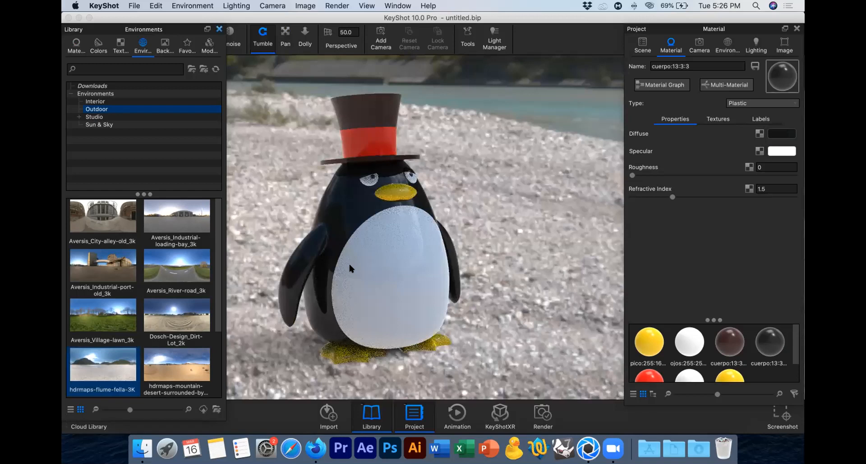
key("l")
Step: Check the body's reflections from several angles and set its specular colour to grey, RGB 162, 162, 162
left_click_drag(453, 247, 640, 246)
mouse_move(345, 239)
left_mouse_down()
mouse_move(377, 229)
mouse_move(360, 232)
left_mouse_up()
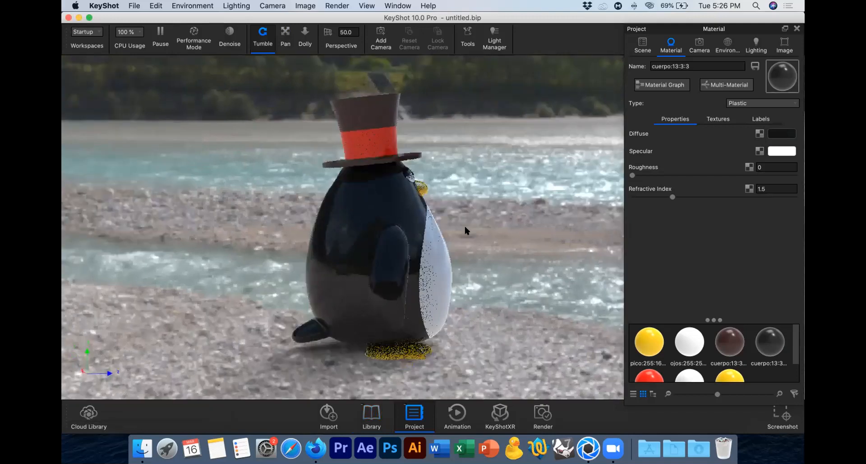
left_click_drag(75, 233, 237, 110)
left_click_drag(487, 91, 394, 269)
left_click_drag(570, 265, 442, 215)
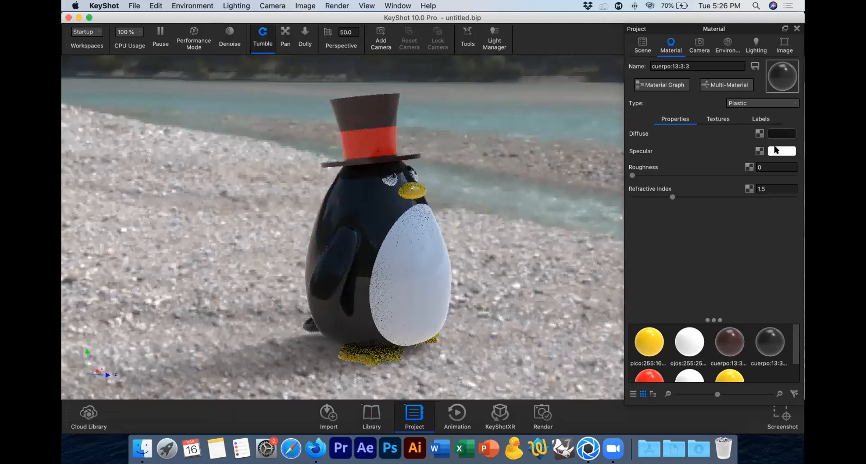
left_click(776, 150)
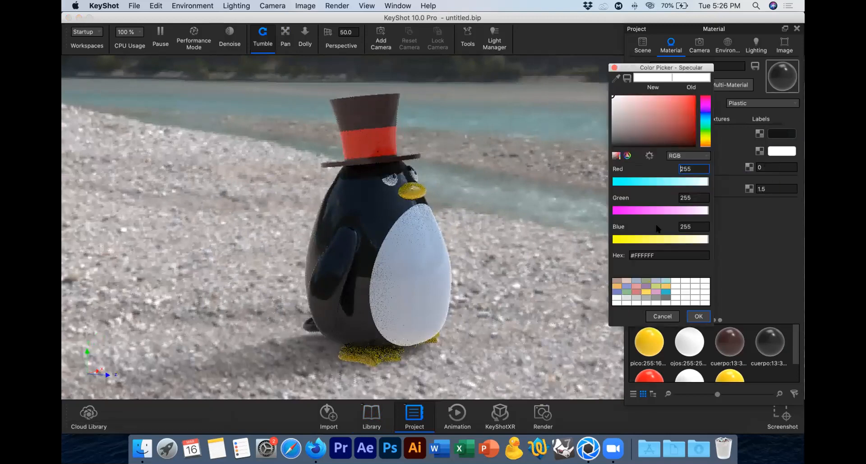
left_click_drag(602, 121, 601, 129)
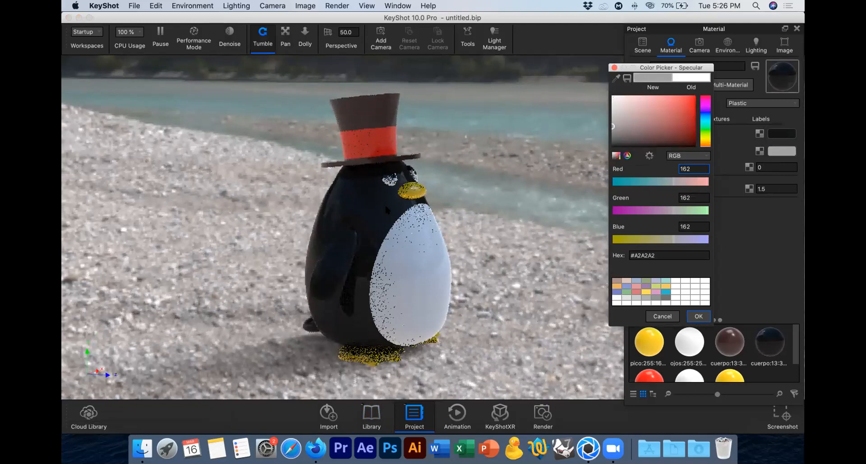
key("Return")
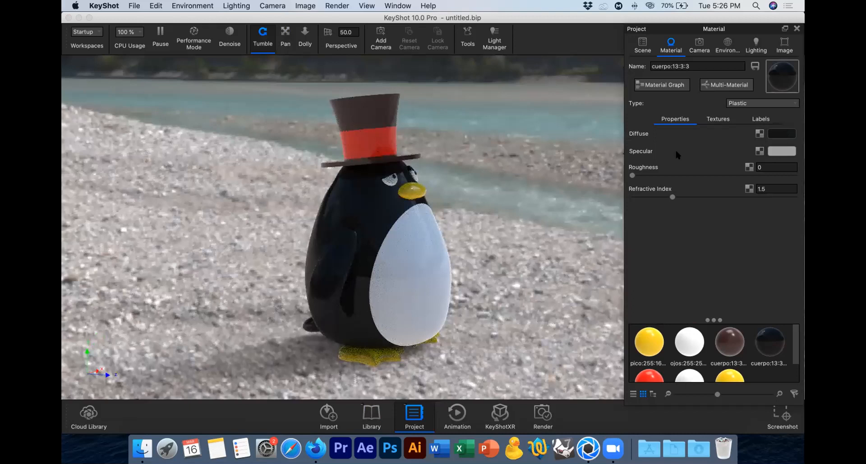
Step: Switch to Firefox and search Google Images for "specular texture"
left_click(758, 152)
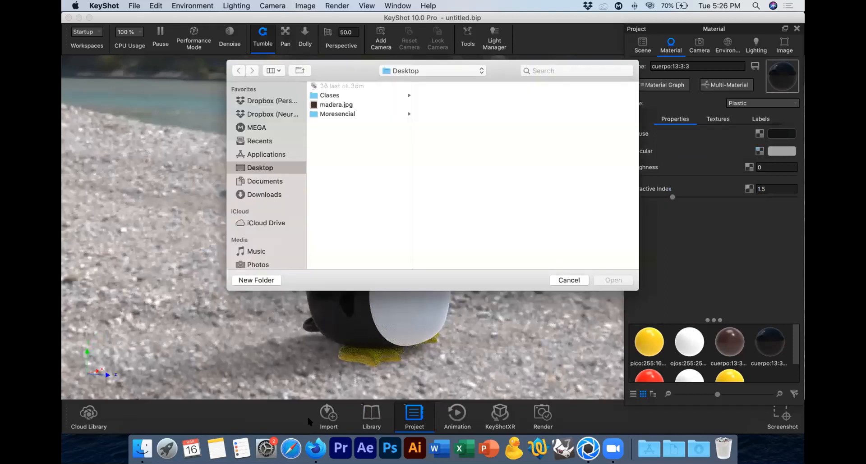
key("Escape")
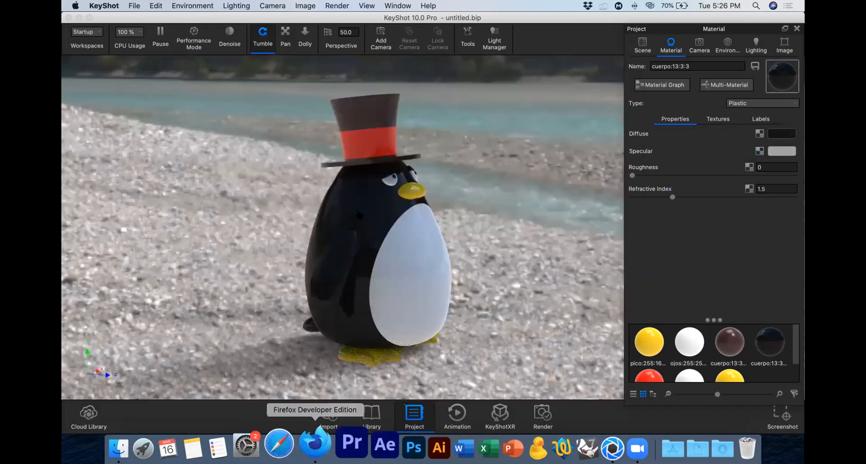
left_click(315, 444)
scroll(350, 210, "down", 3)
left_click_drag(207, 84, 107, 85)
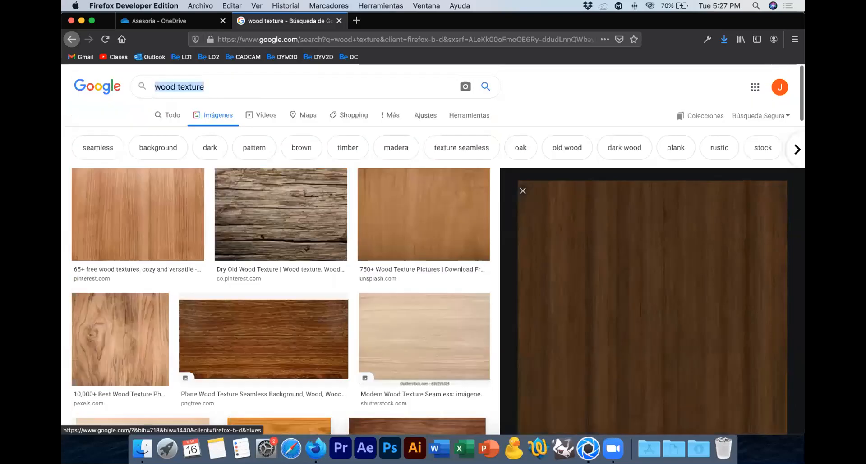
type("specu")
key("Down")
key("Return")
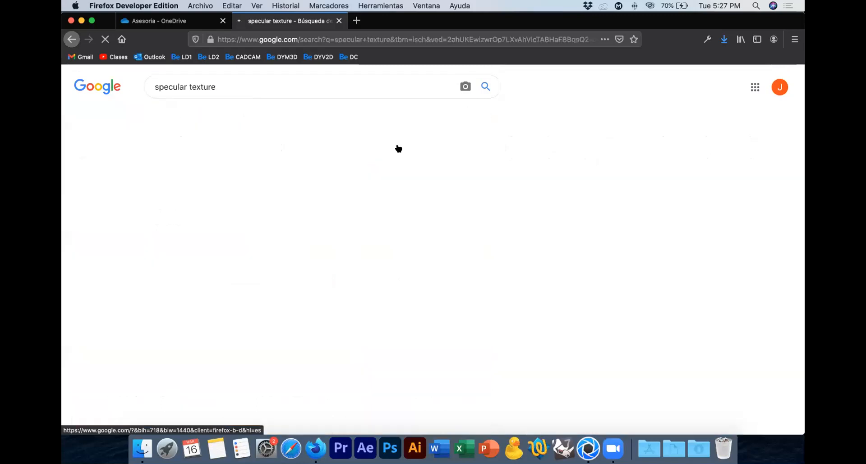
Step: Browse the image results and open the preview of the 3D Apple Specular Texture from Flickr
scroll(444, 151, "down", 1)
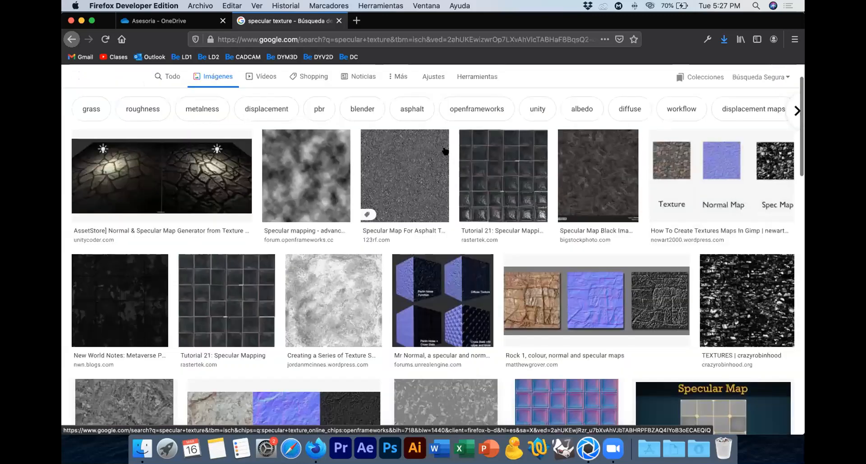
scroll(444, 151, "down", 3)
scroll(445, 150, "down", 3)
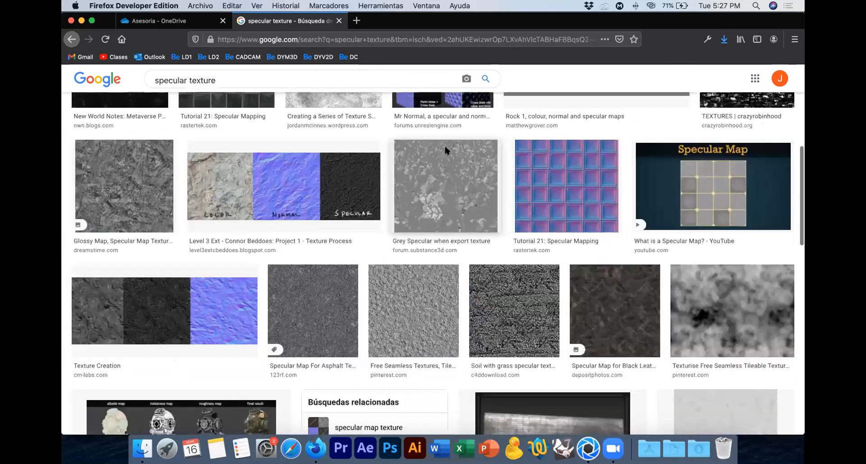
scroll(445, 150, "down", 2)
scroll(444, 149, "down", 5)
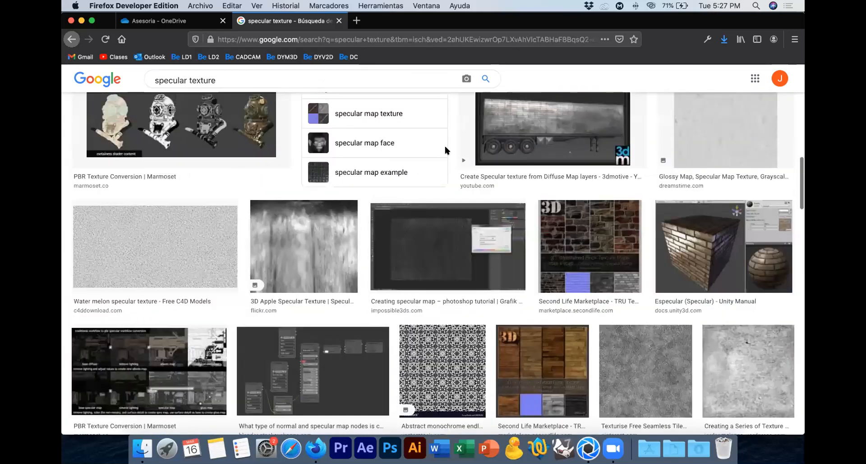
scroll(328, 222, "down", 1)
left_click(335, 222)
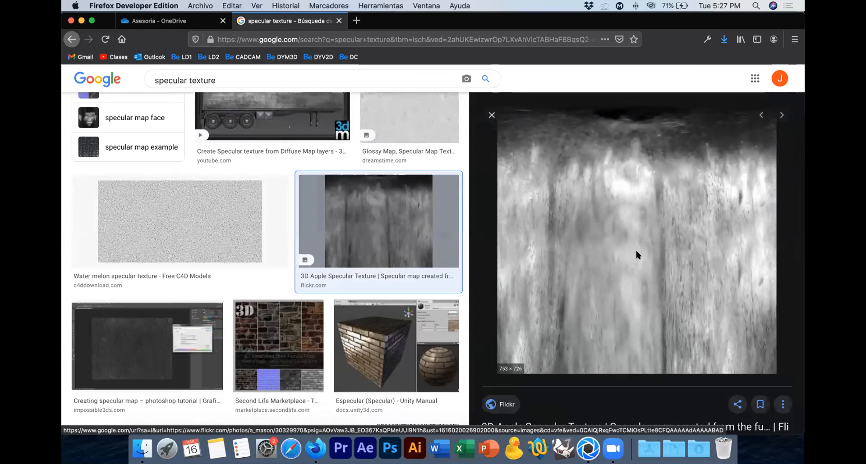
Step: Save the previewed texture image to the desktop as a JPEG named specular
right_click(601, 237)
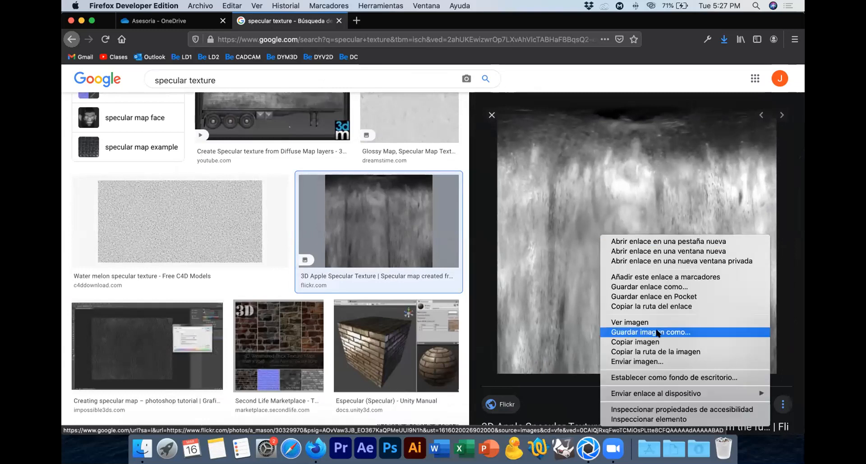
left_click(658, 334)
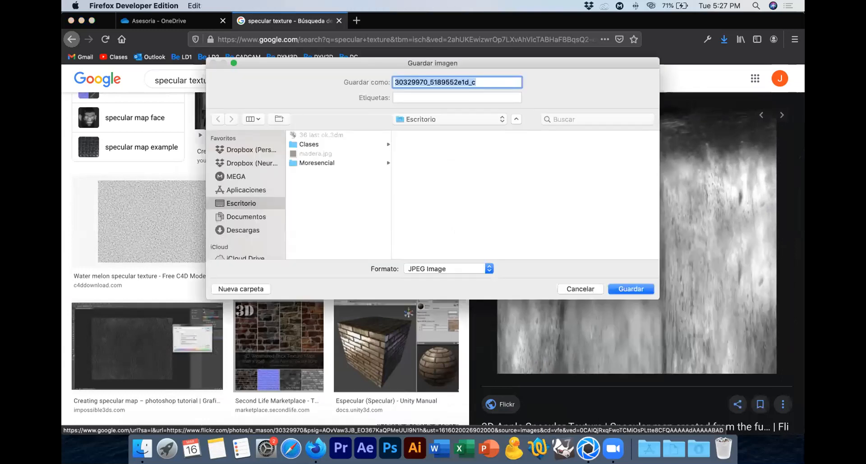
type("specular")
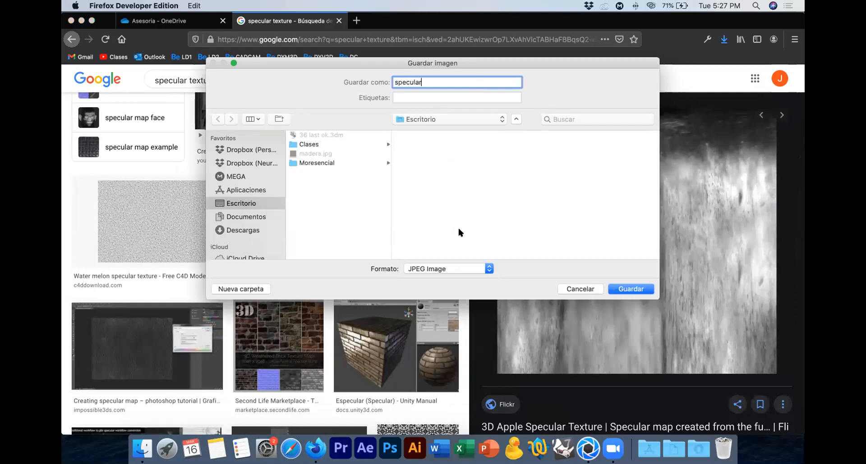
key("Return")
Step: Switch back to KeyShot and load specular.jpg from the desktop as the body material's specular texture
key("super+Tab")
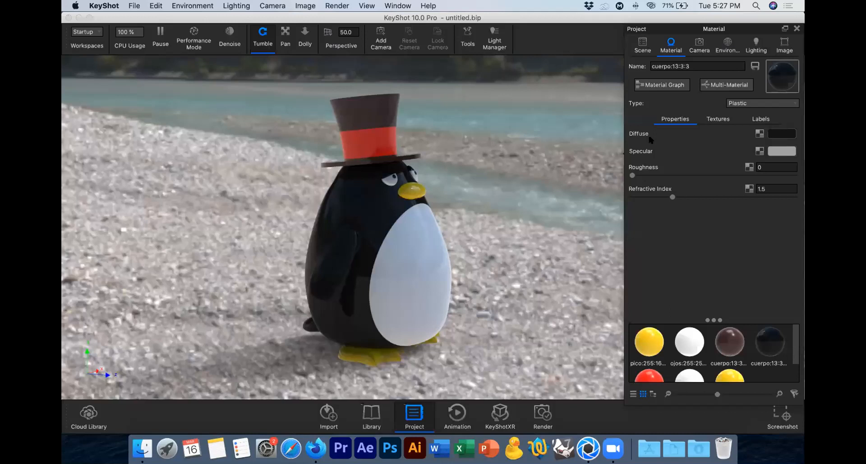
left_click(758, 151)
left_click(405, 124)
left_click(610, 280)
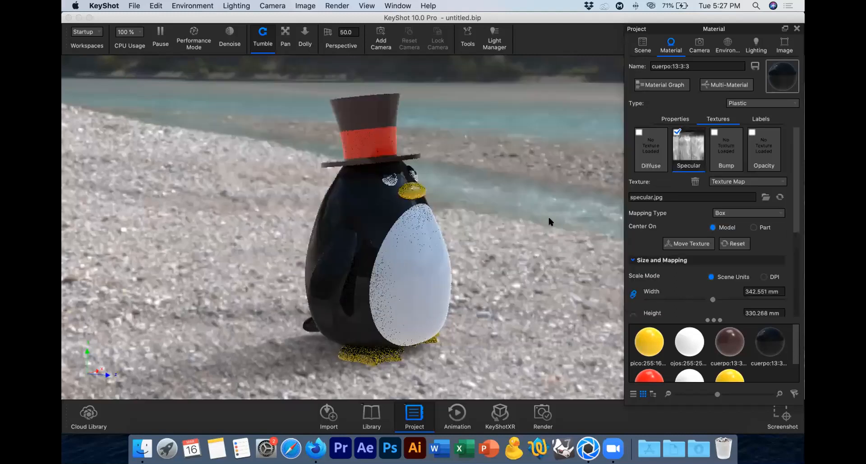
Step: Change the specular texture's mapping type to Cylinder, then reposition and rotate the texture on the penguin's body
left_click(744, 210)
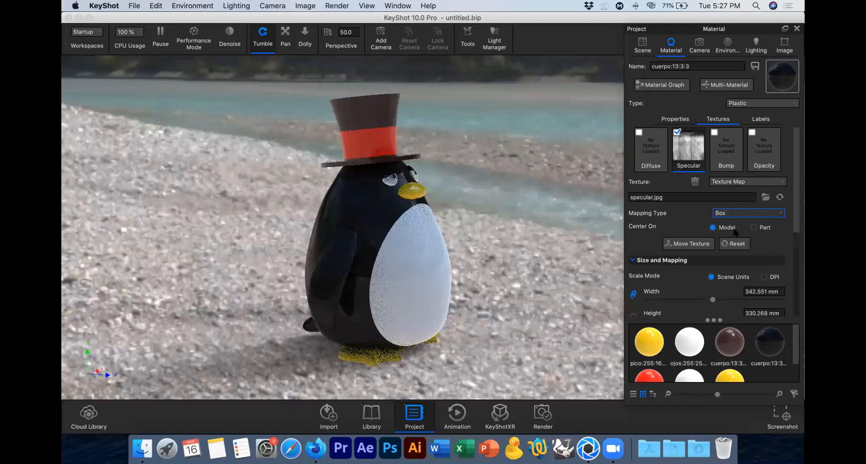
left_click(736, 225)
left_click(667, 244)
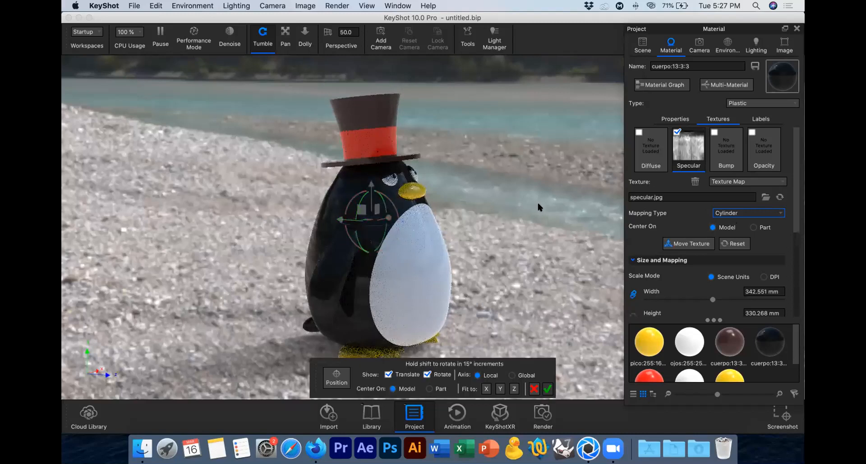
left_click_drag(429, 205, 527, 203)
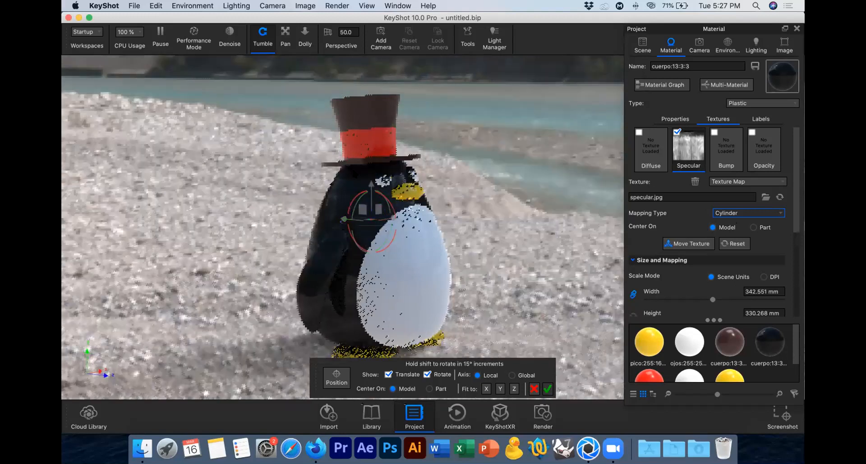
left_click_drag(393, 207, 336, 170)
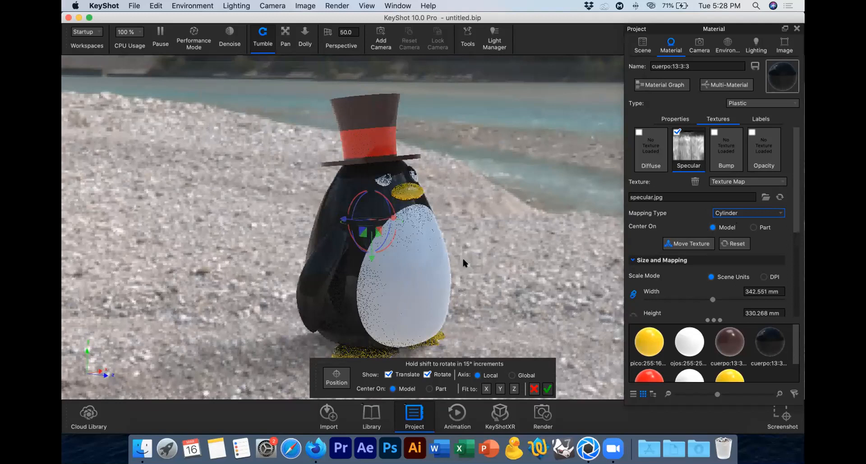
scroll(463, 259, "down", 3)
scroll(461, 256, "down", 3)
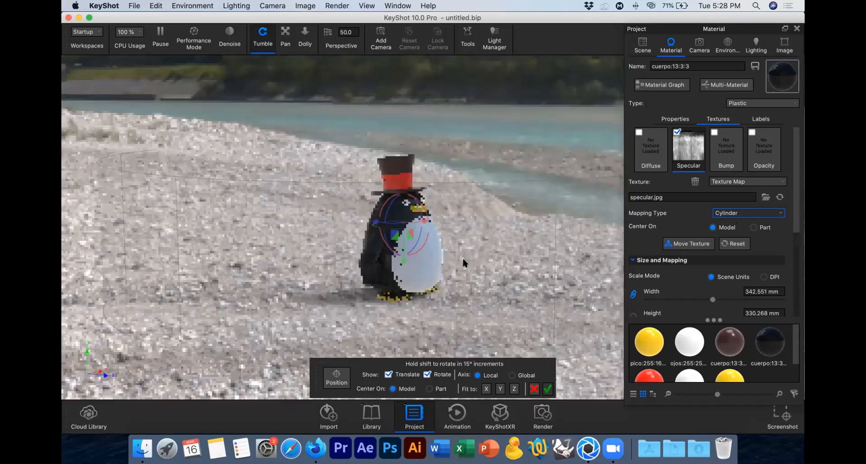
scroll(461, 256, "down", 3)
left_click_drag(419, 255, 449, 278)
left_click(547, 388)
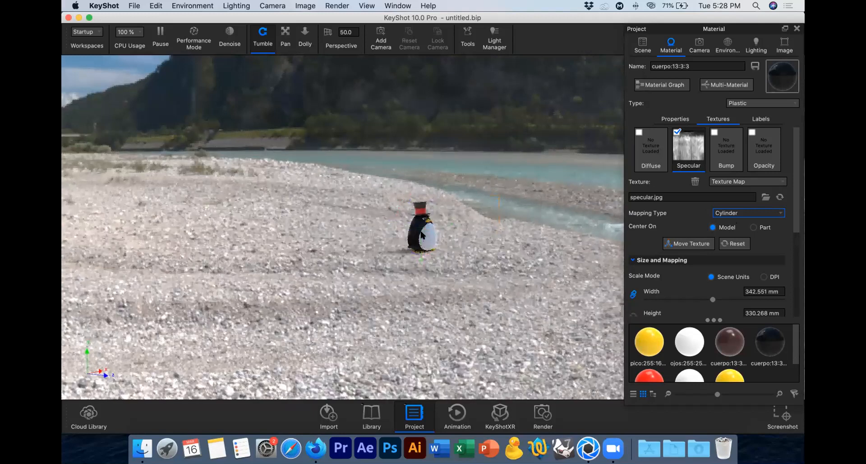
Step: Move the specular texture lower on the penguin's body and compare the body with the texture off and on
scroll(422, 235, "up", 10)
scroll(420, 233, "up", 4)
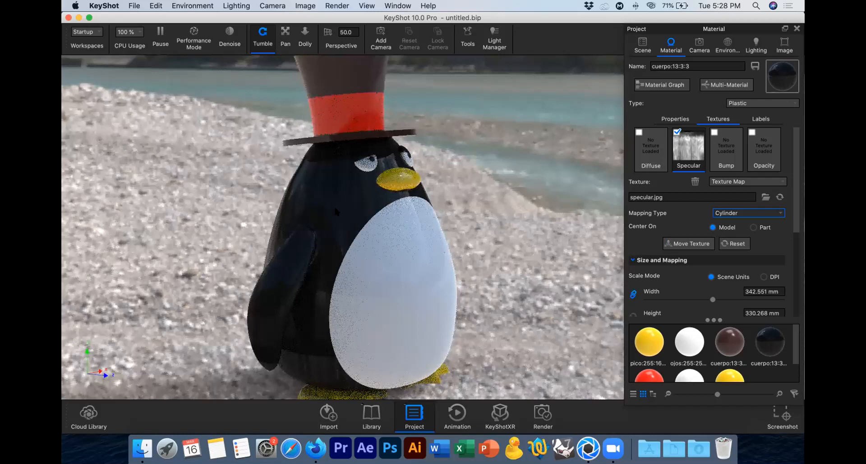
left_click_drag(394, 209, 332, 295)
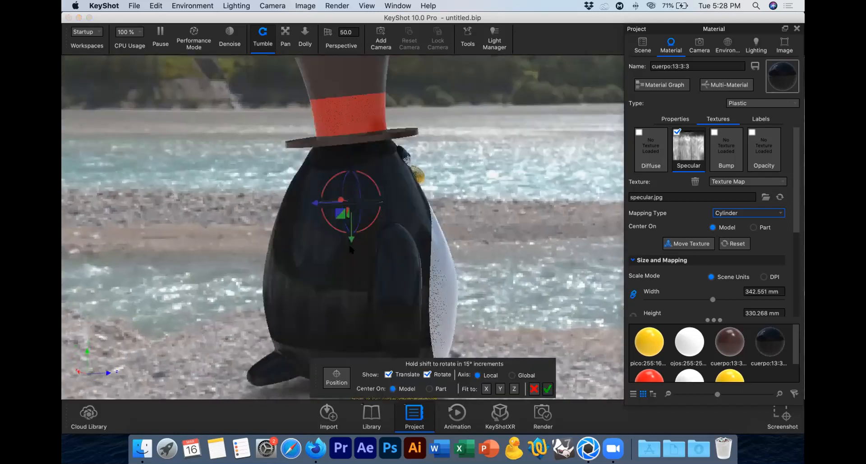
left_click_drag(350, 243, 353, 271)
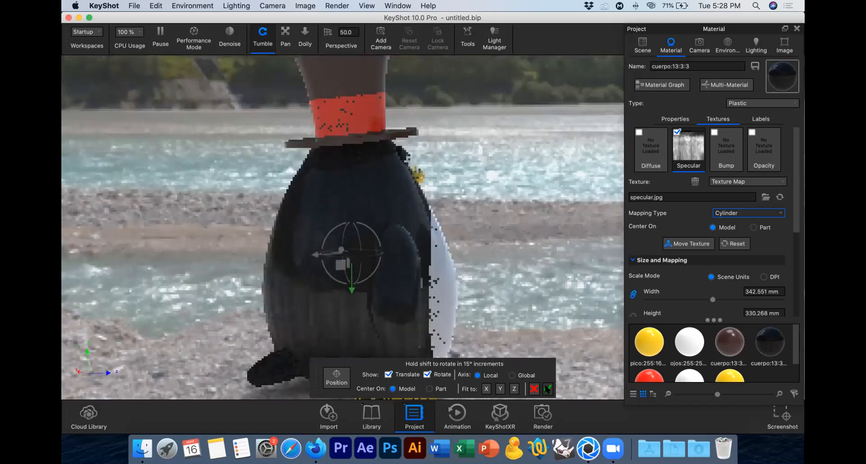
key("Return")
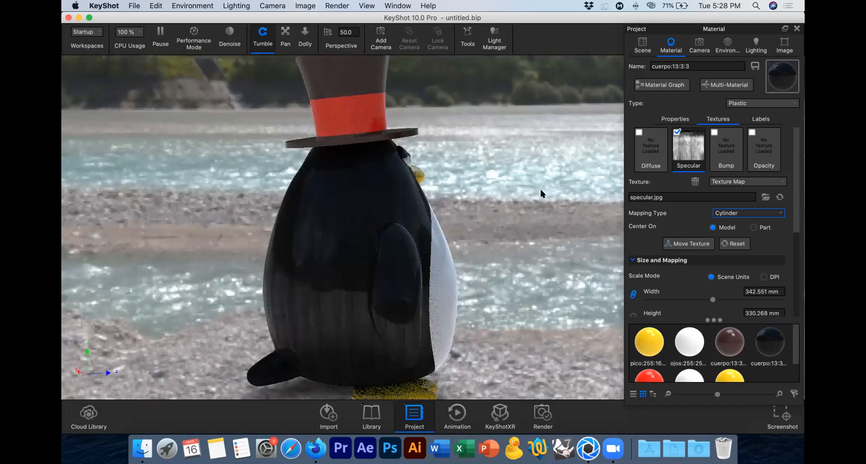
left_click(676, 132)
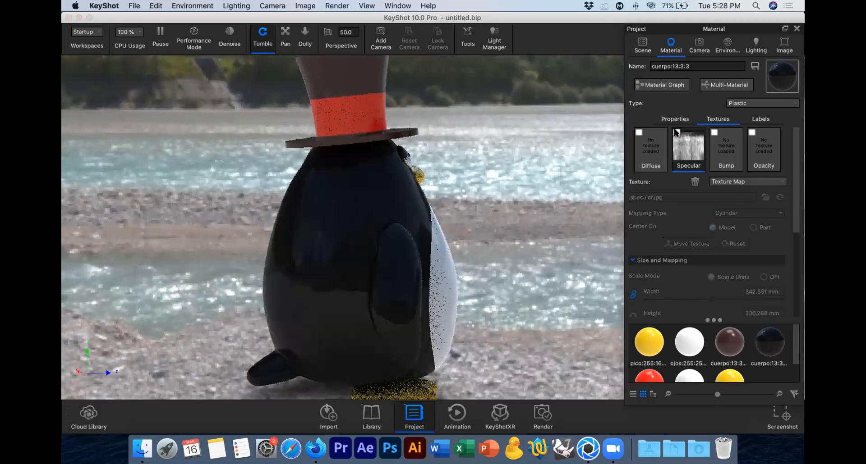
left_click(677, 131)
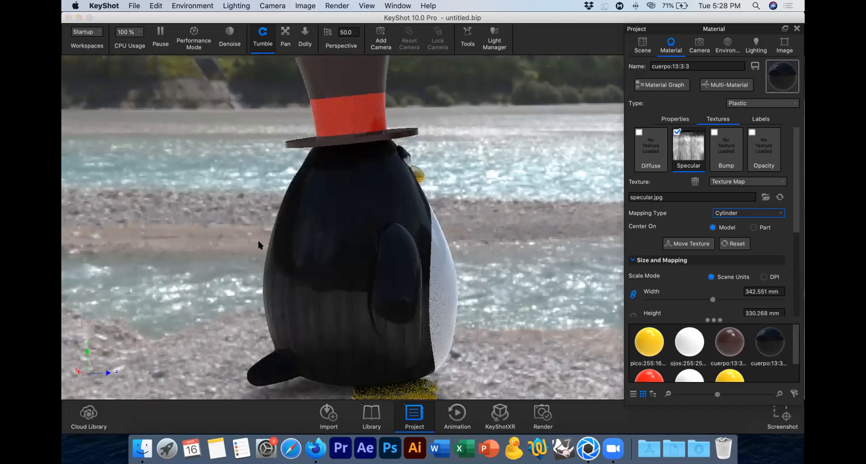
Step: Set the body material's roughness to 1 and inspect the penguin from the front
left_click(679, 118)
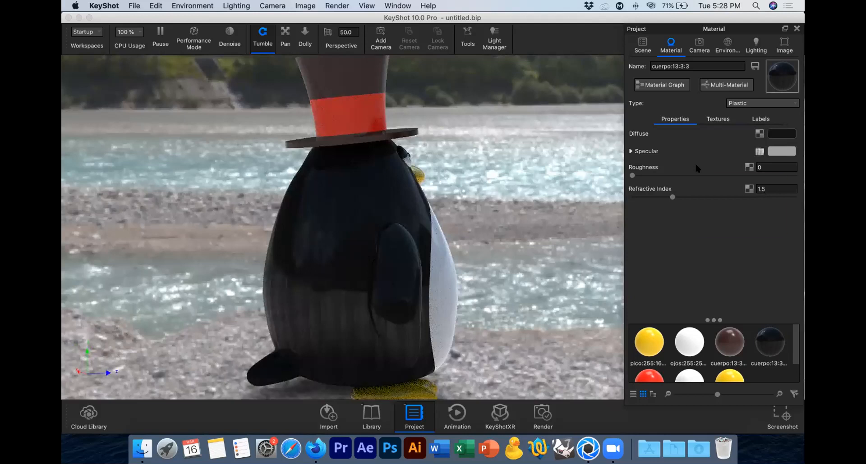
mouse_move(696, 165)
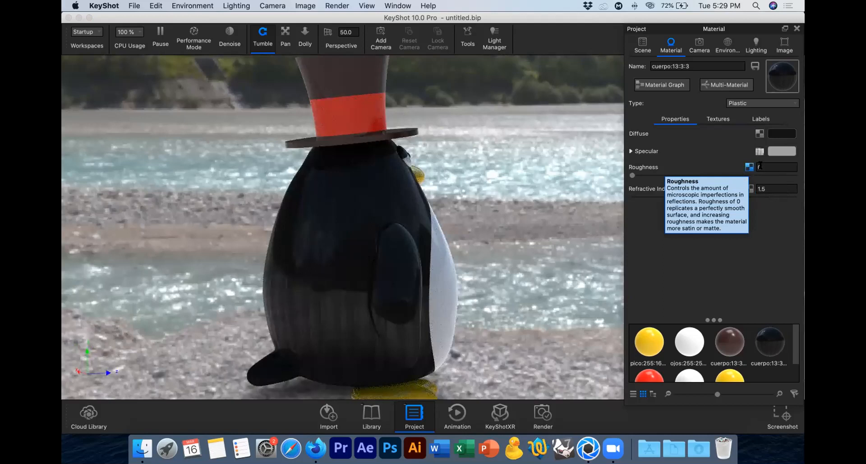
left_click(762, 168)
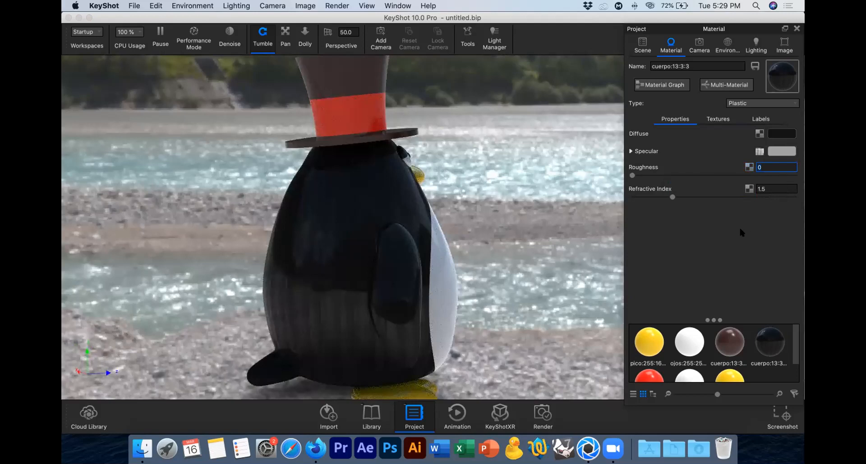
key("Return")
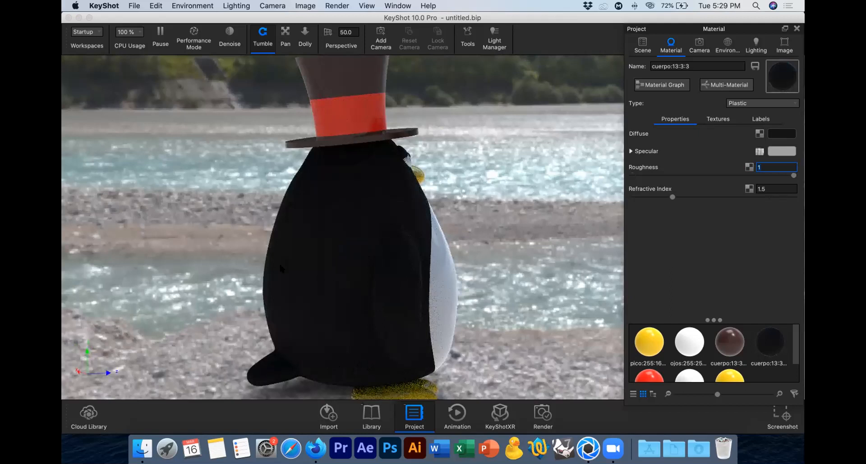
left_click_drag(279, 261, 249, 264)
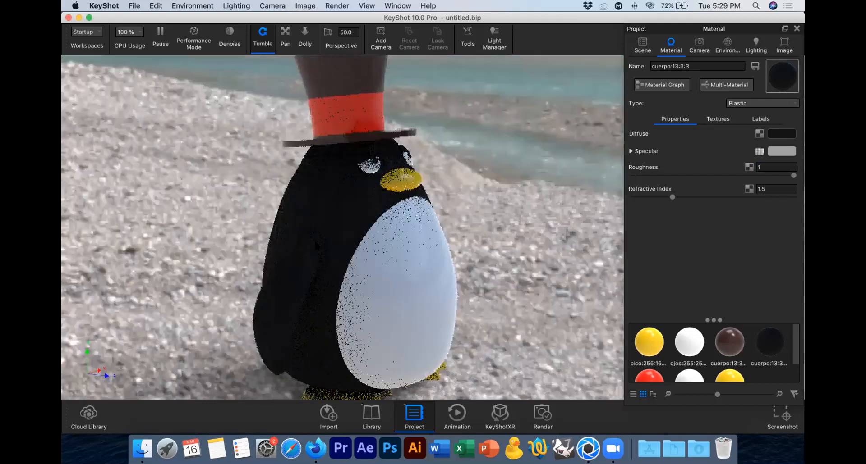
scroll(315, 240, "up", 1)
scroll(315, 240, "up", 1)
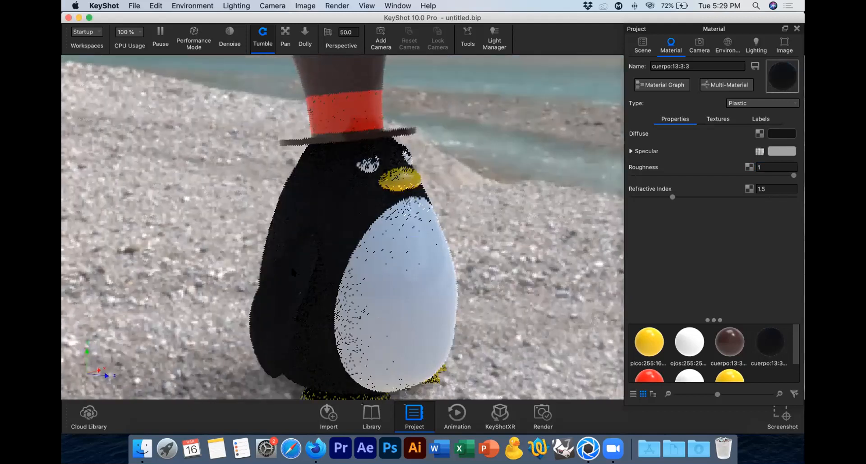
Step: Set the body material's roughness to 0.5
left_click(767, 167)
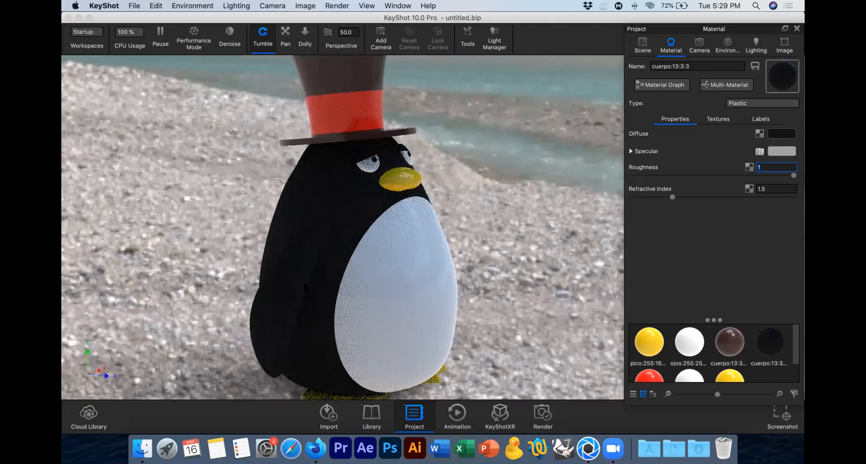
key("BackSpace")
type("0.5")
key("Return")
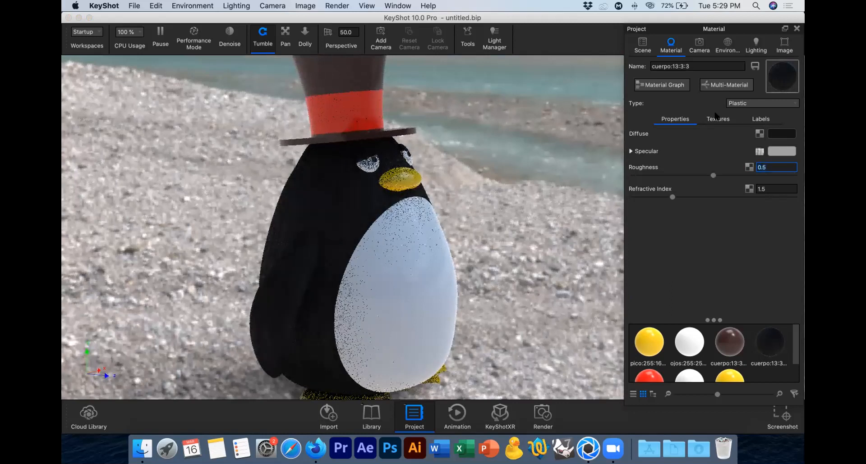
Step: Disable the body's specular texture and try roughness values of 0 and 0.1
left_click(718, 119)
left_click(676, 131)
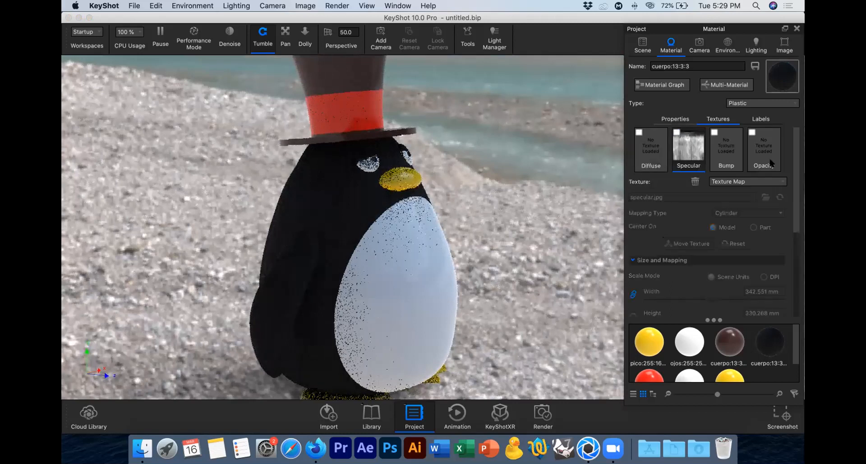
left_click(666, 118)
type("0")
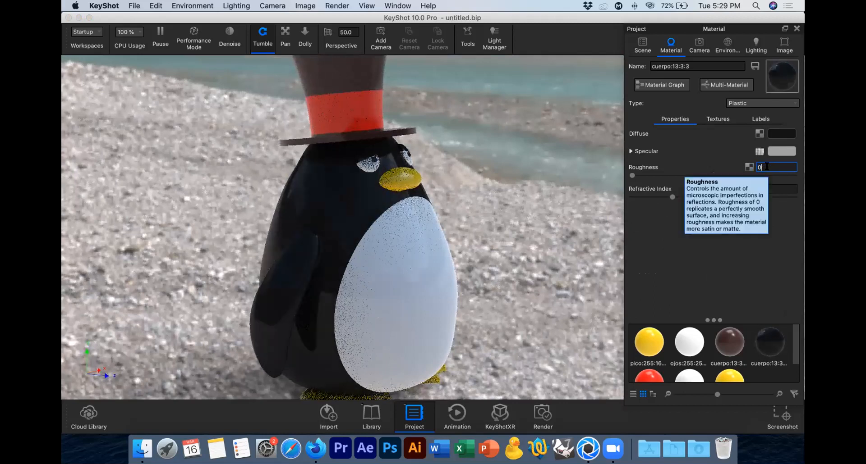
type(".1")
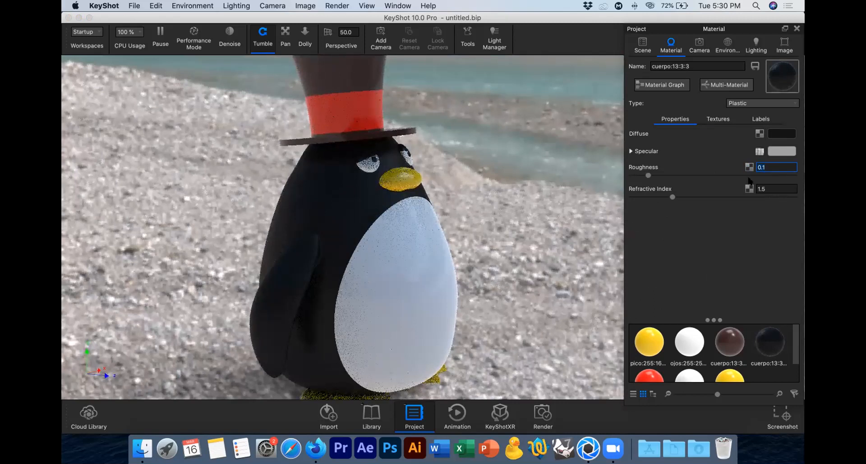
Step: Try lower roughness values of 0.01 and 0.05 on the body's plastic material
key("BackSpace")
type("01")
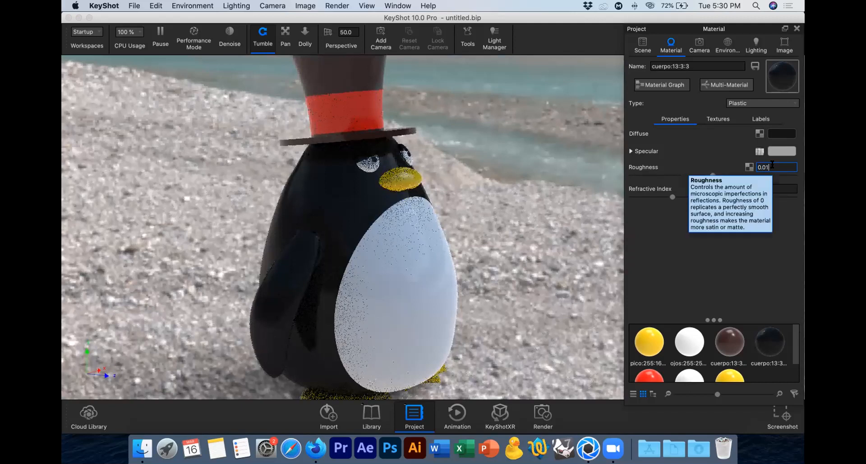
key("BackSpace")
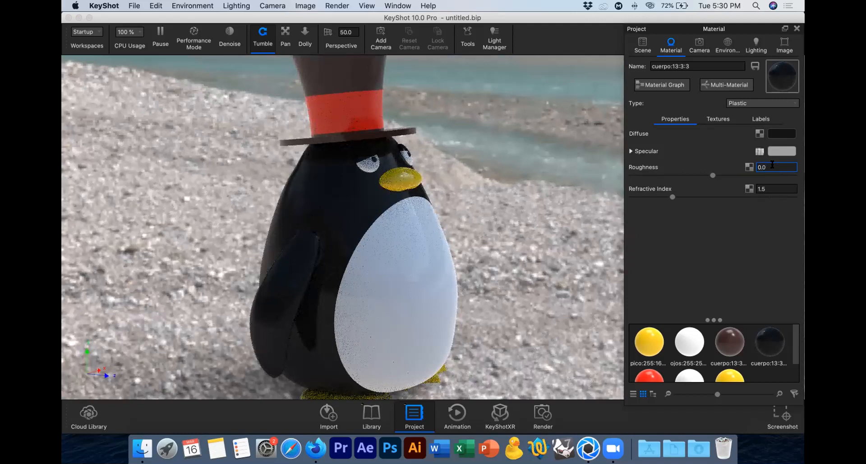
type("5")
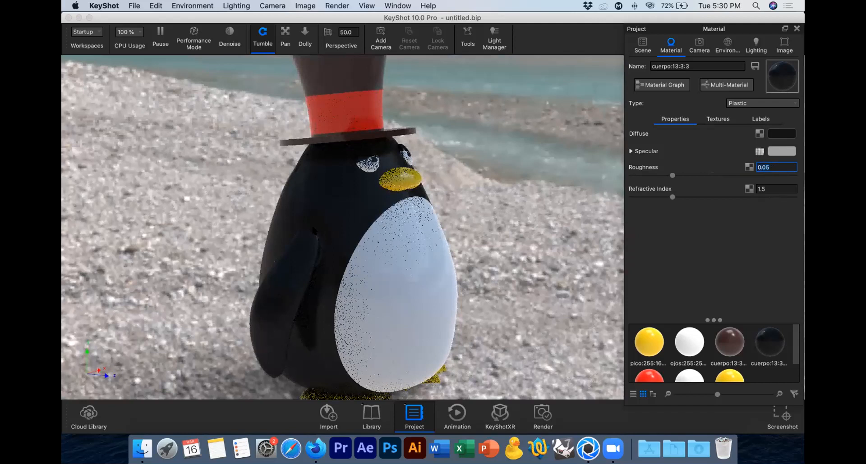
Step: Set the body material's roughness to 0.02
left_click(778, 164)
key("BackSpace")
type("2")
key("Return")
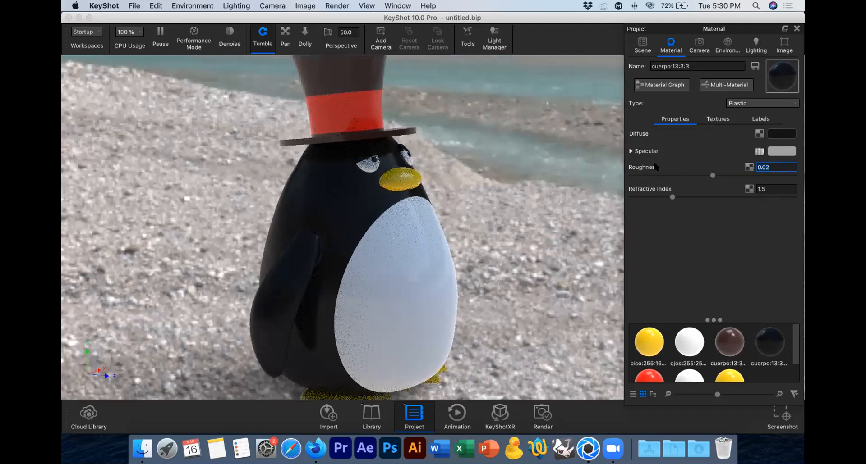
Step: Delete the texture map from the body material's Specular property
mouse_move(656, 168)
left_click(758, 152)
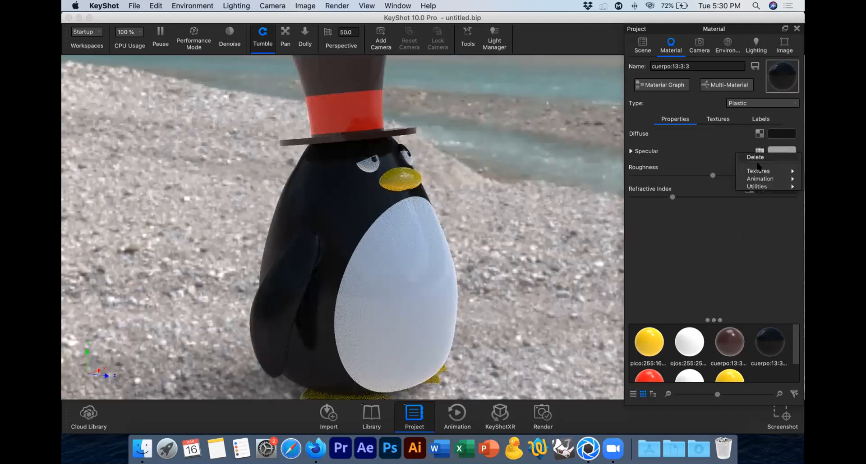
left_click(752, 159)
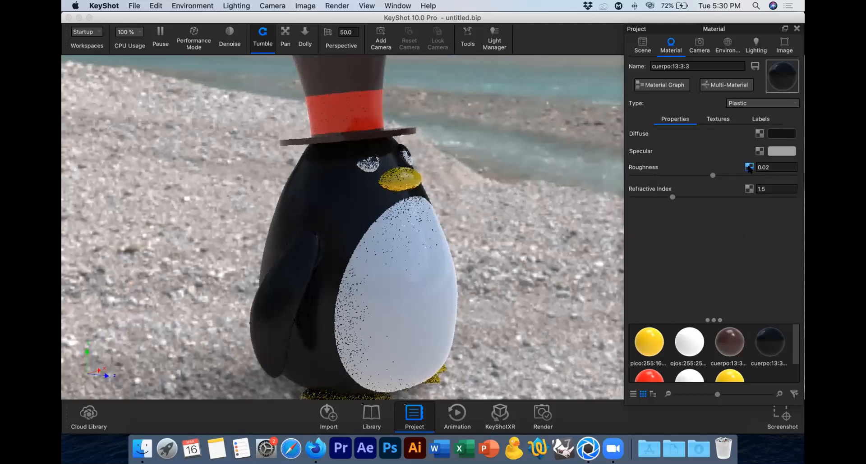
Step: Load specular.jpg from the desktop as the body's roughness texture, inspect the penguin's back, and return to the plastic properties
left_click(343, 124)
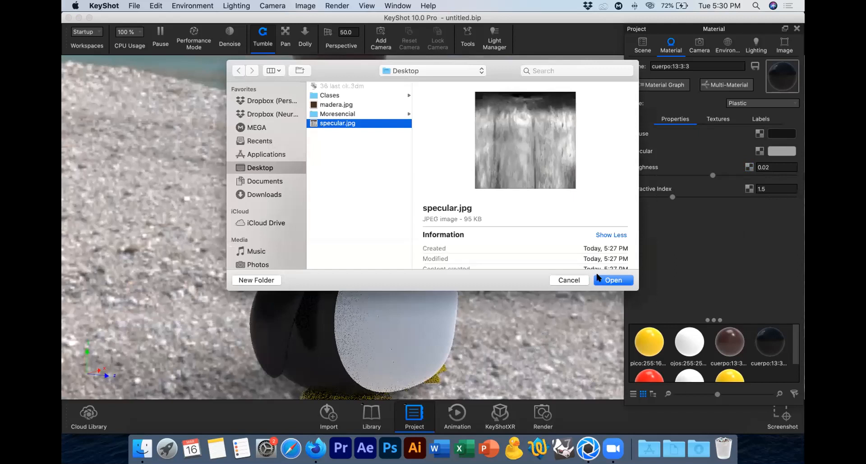
left_click(599, 278)
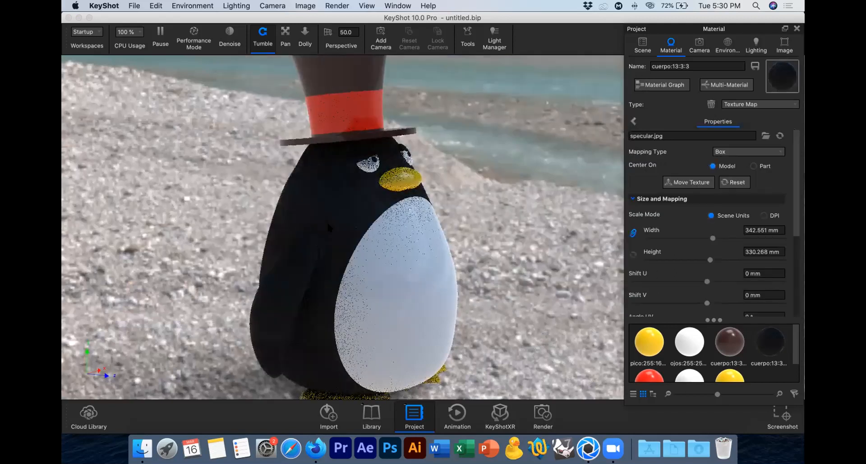
left_click_drag(407, 215, 523, 223)
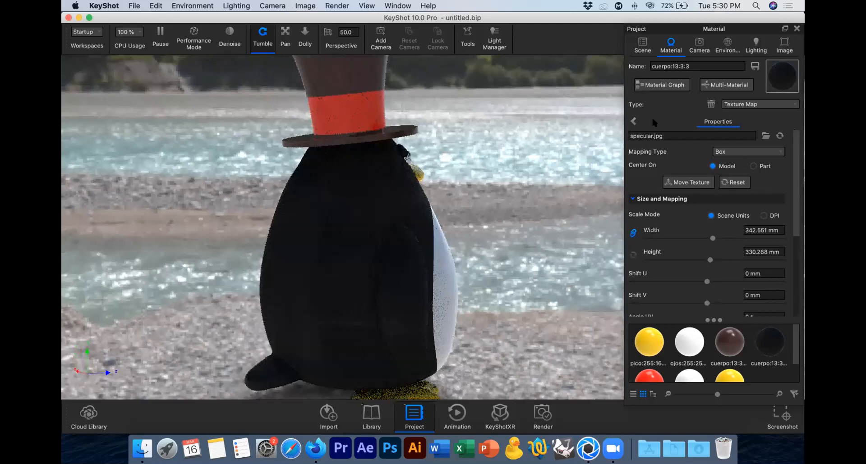
left_click(634, 120)
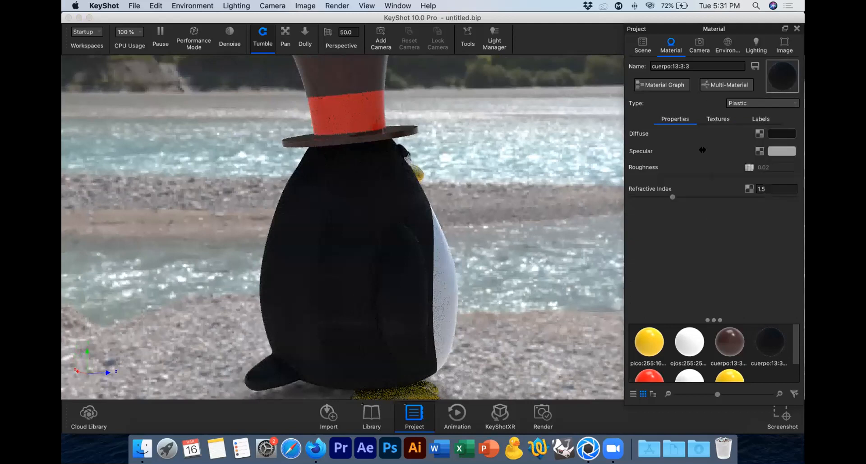
Step: Delete the texture map from the body's Roughness property and view the penguin from the front
right_click(748, 166)
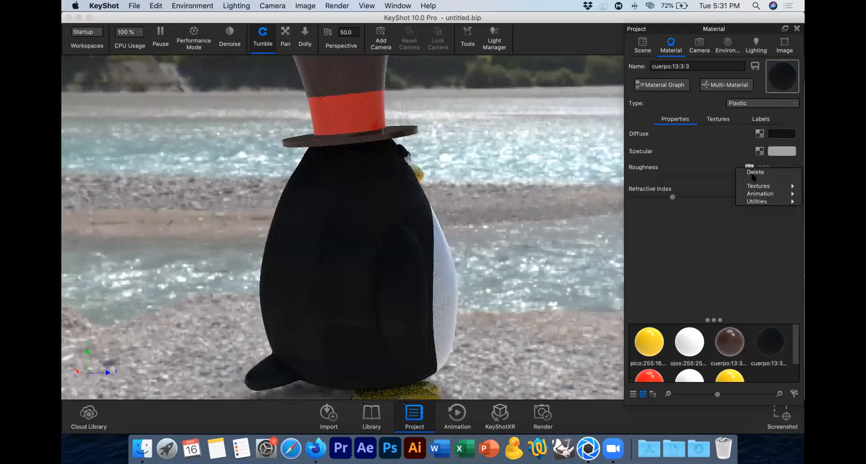
left_click(686, 216)
left_click_drag(512, 199, 264, 197)
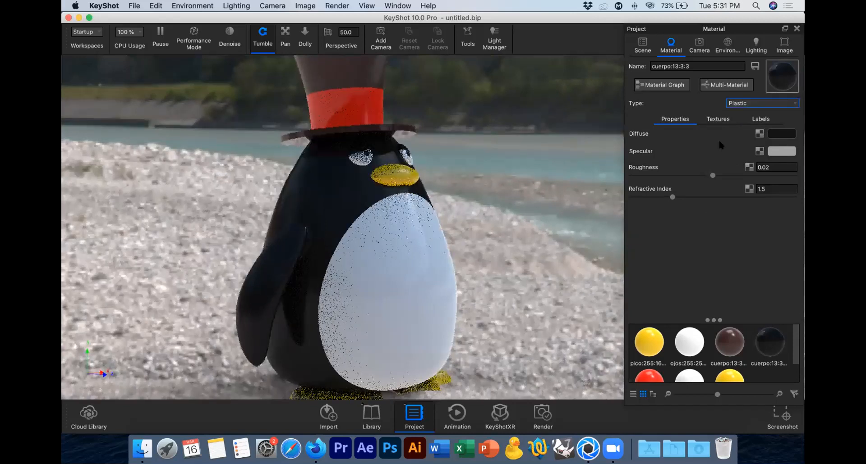
Step: Show the texture slots of the penguin's body material
left_click(718, 119)
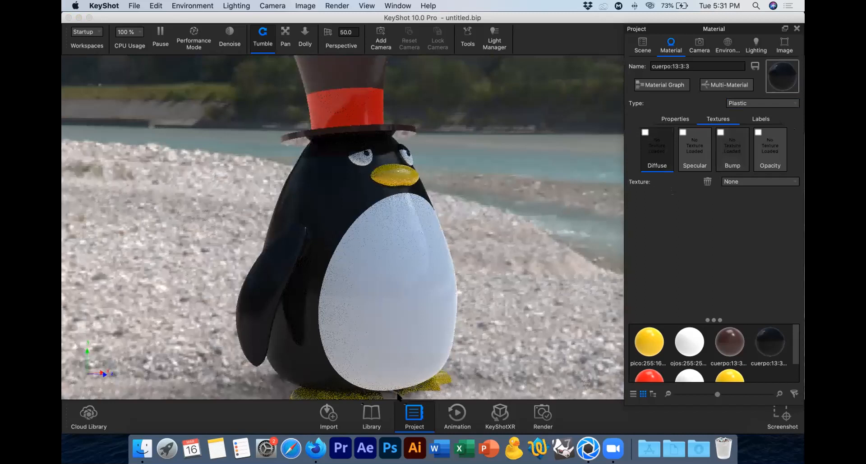
left_click(376, 419)
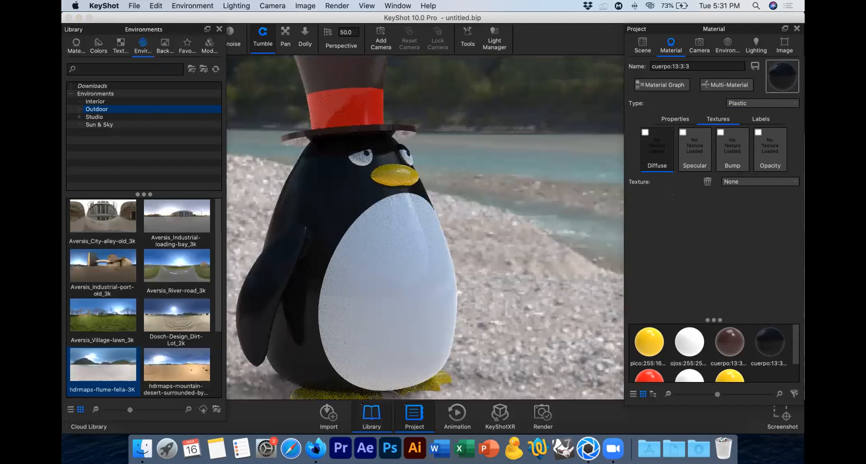
left_click(376, 419)
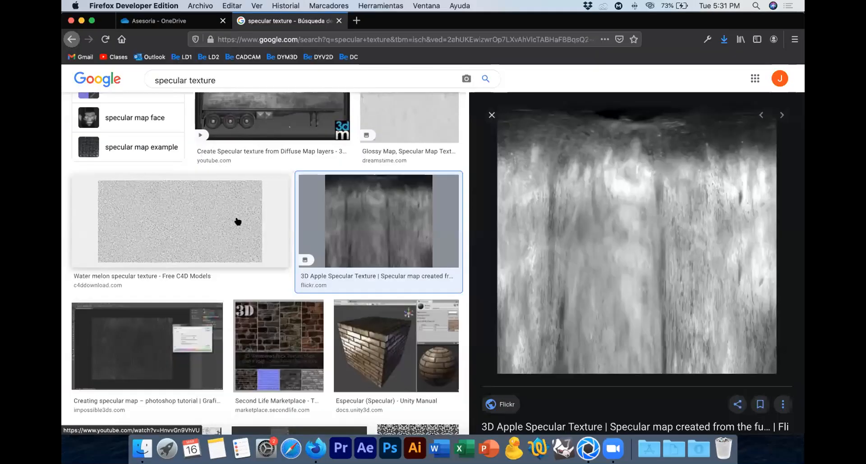
Step: Switch to Firefox and search Google Images for "bump texture"
scroll(238, 221, "up", 3)
scroll(238, 222, "up", 5)
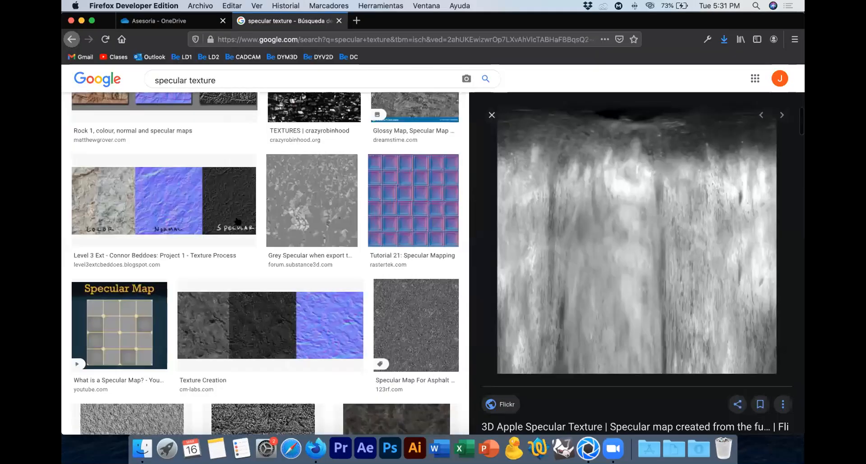
scroll(238, 221, "up", 10)
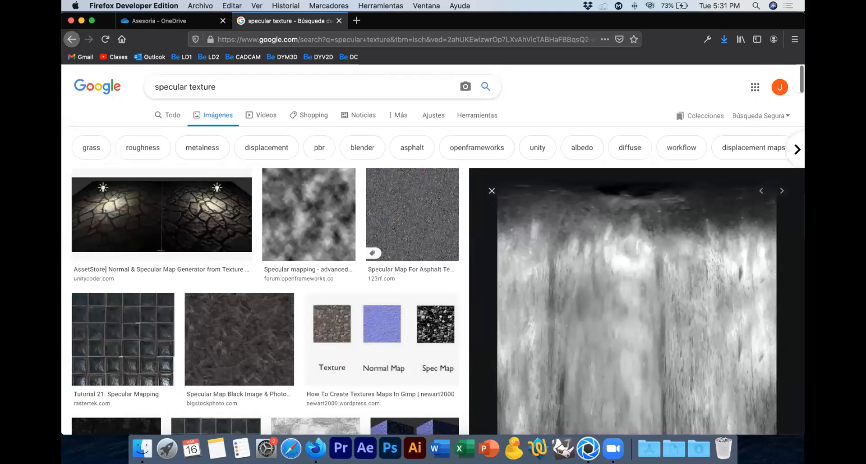
left_click_drag(183, 87, 110, 87)
type("bu")
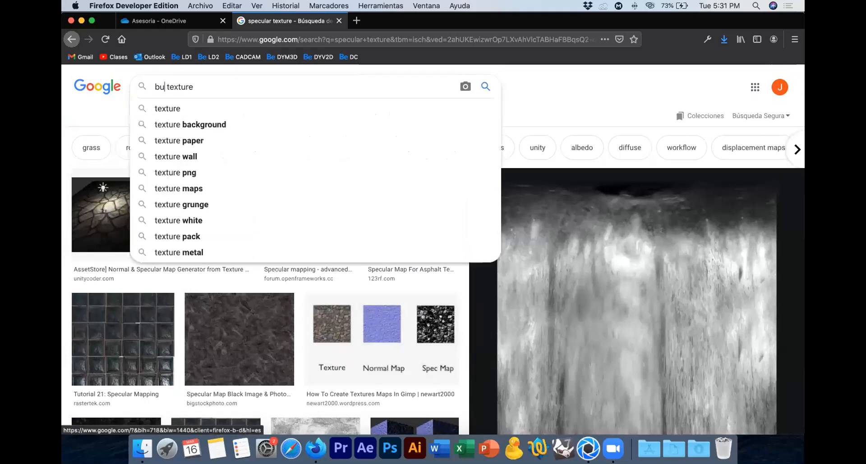
type("mo")
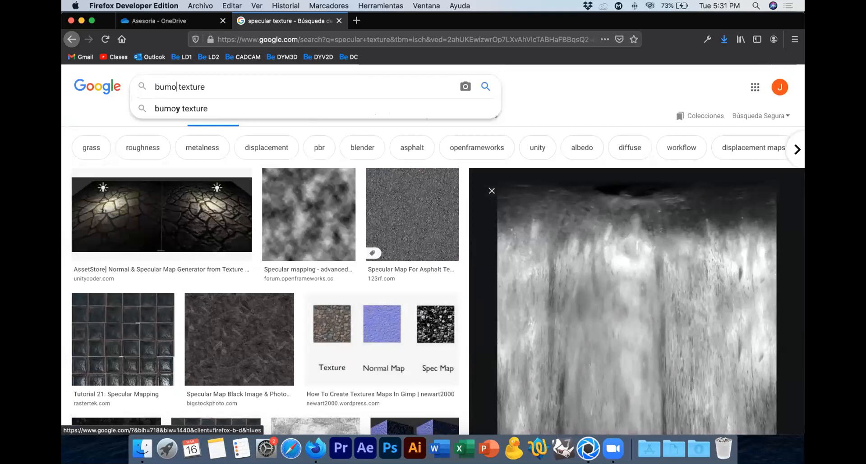
key("BackSpace")
type("p")
key("Return")
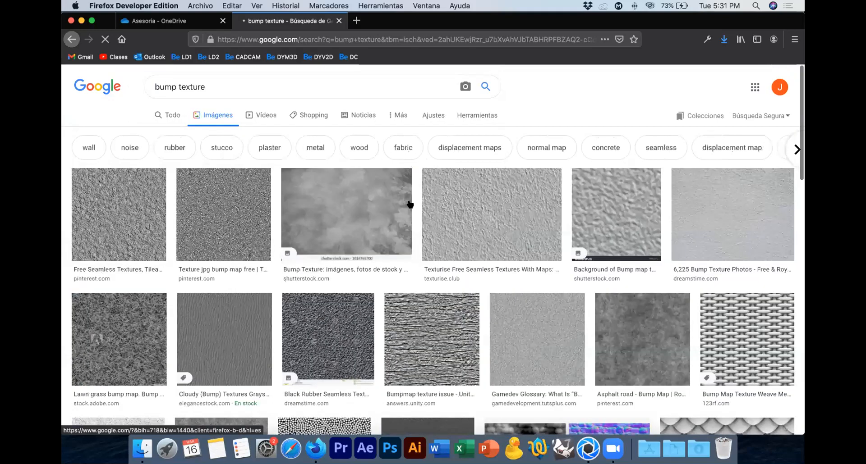
Step: Browse the bump texture images, previewing the weave mesh, basketball and scales examples
left_click(762, 327)
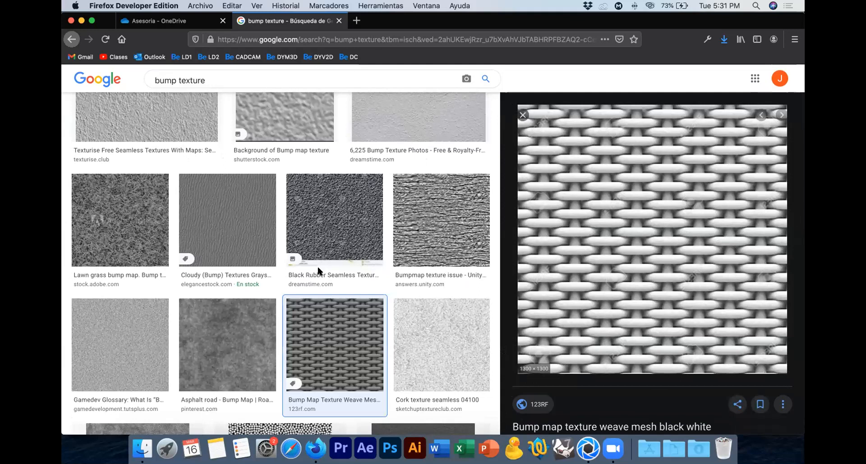
scroll(317, 270, "down", 3)
scroll(290, 279, "down", 3)
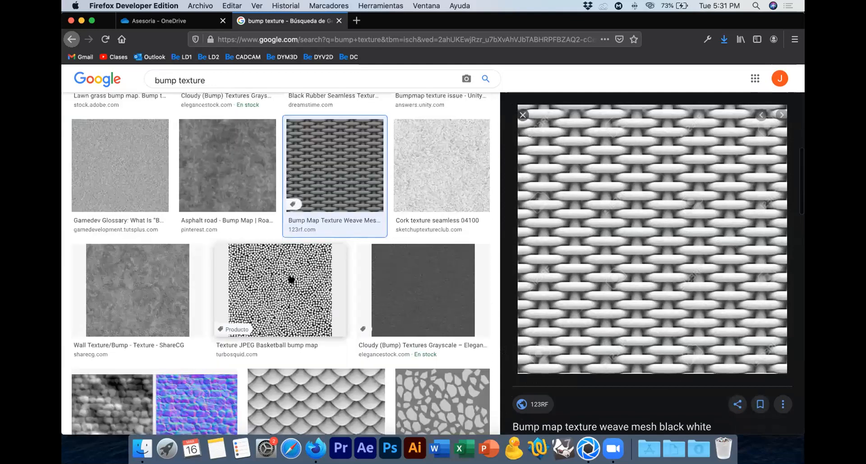
left_click(290, 279)
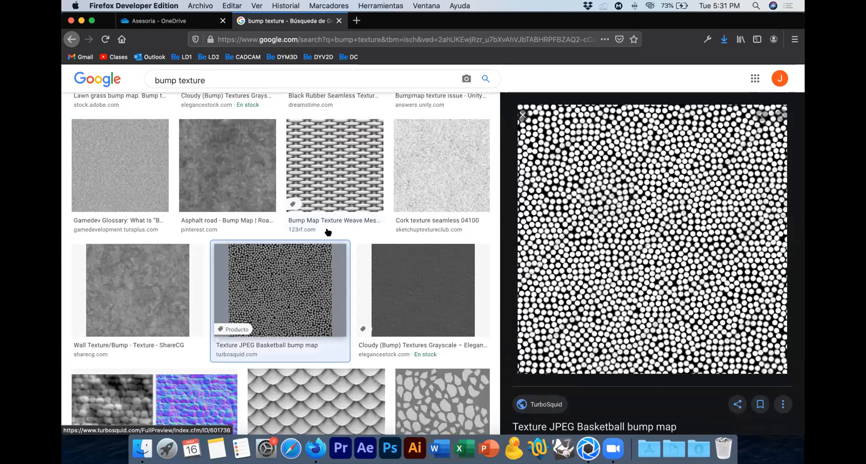
scroll(328, 232, "down", 3)
left_click(328, 232)
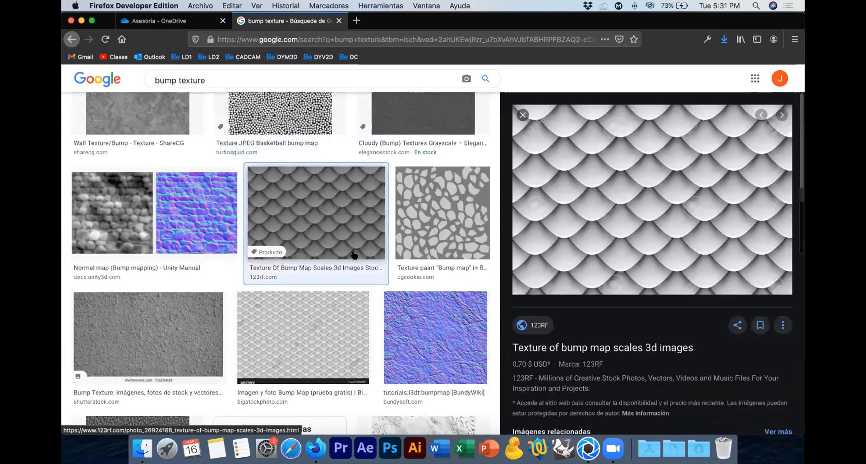
scroll(354, 256, "up", 1)
scroll(354, 255, "up", 2)
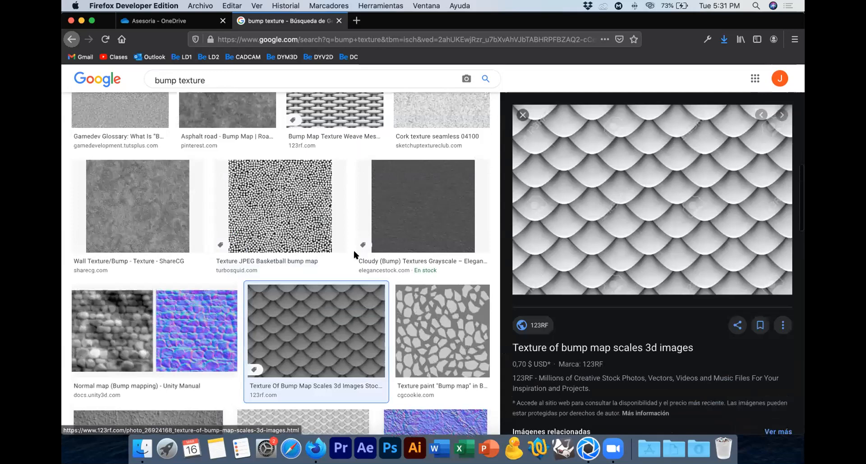
scroll(354, 255, "down", 5)
scroll(354, 256, "up", 1)
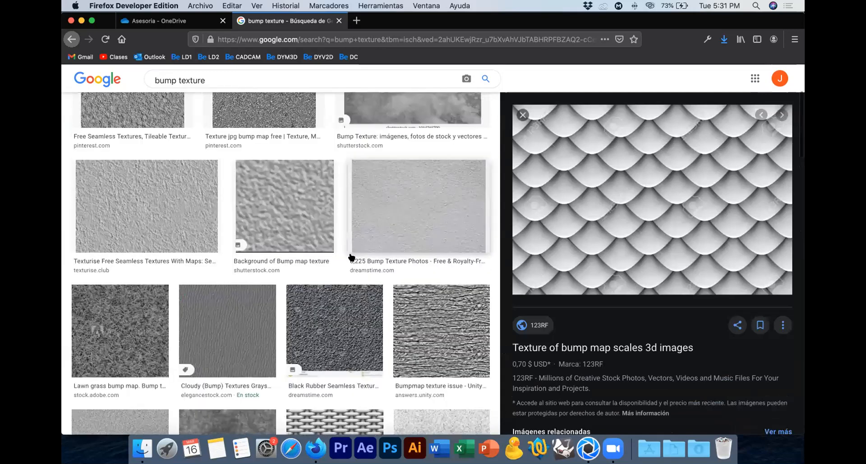
scroll(352, 255, "up", 2)
Step: Preview the first seamless texture from Pinterest and save it to the desktop as the JPEG image bump.jpg
left_click(141, 208)
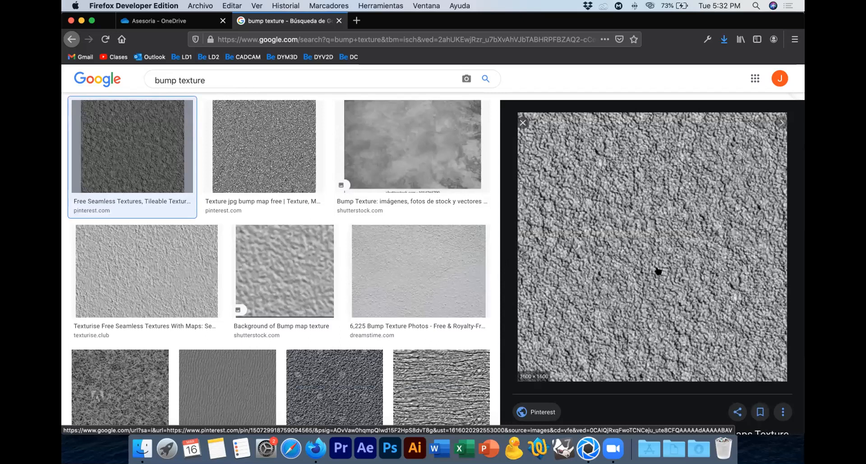
right_click(632, 242)
left_click(564, 338)
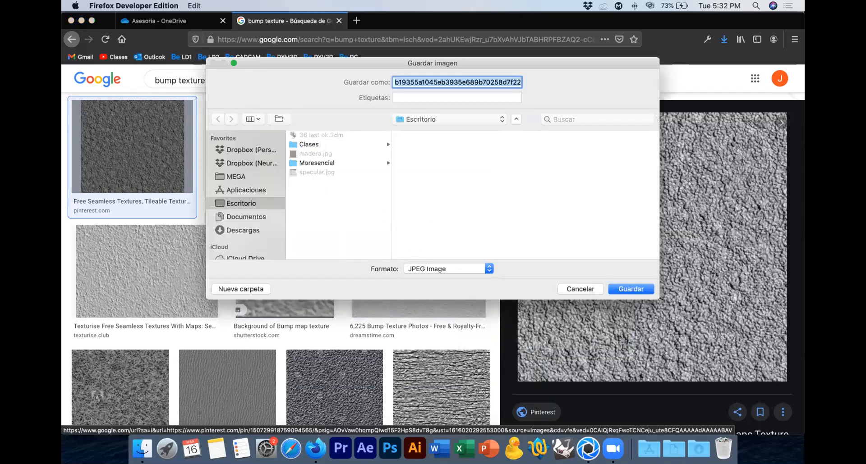
type("bumo")
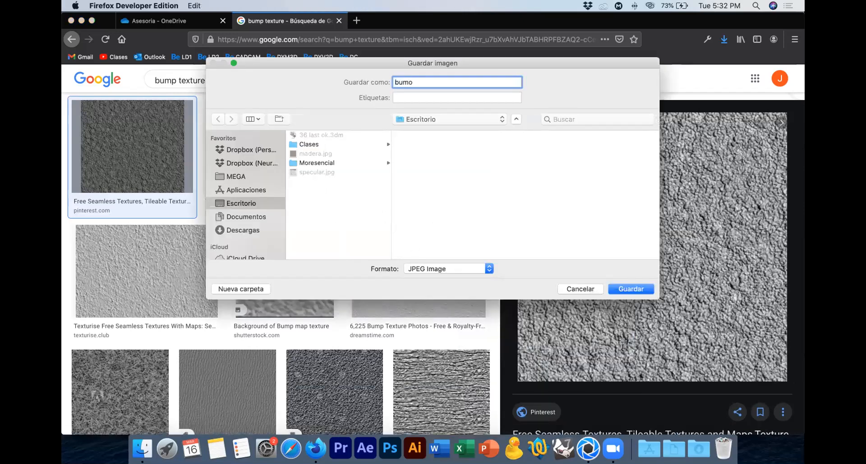
key("Return")
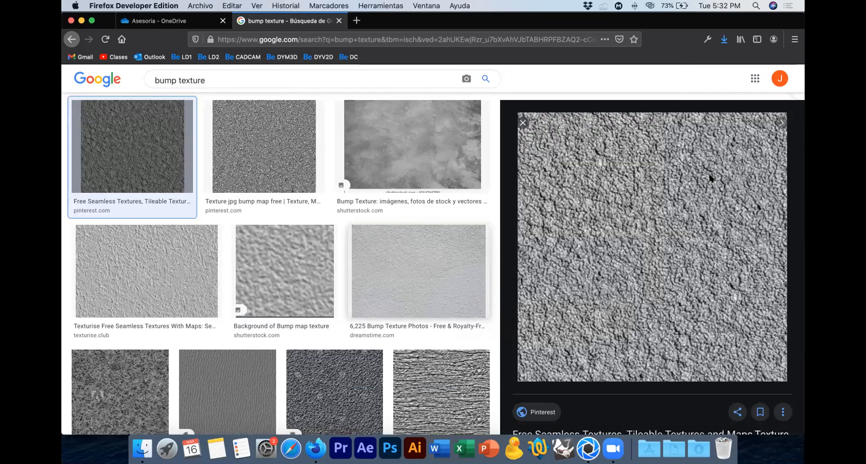
Step: Switch to KeyShot, load bump.jpg from the desktop as the body's Bump texture, and inspect the penguin from the side
key("super+Tab")
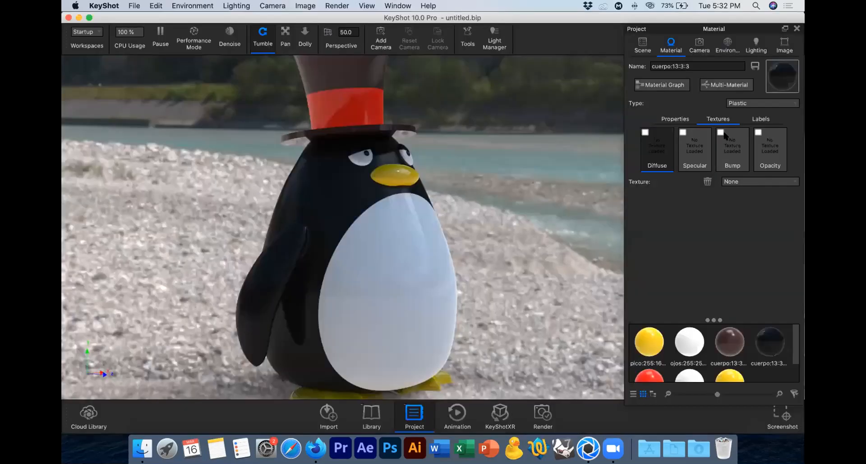
left_click(688, 121)
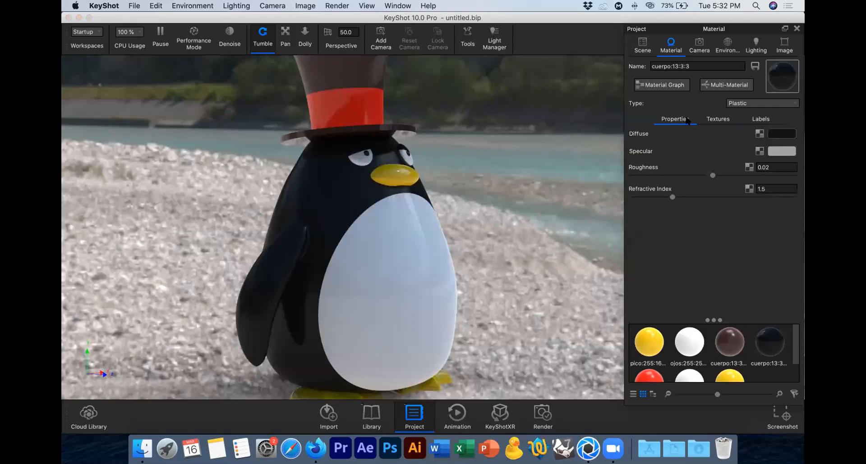
left_click(717, 119)
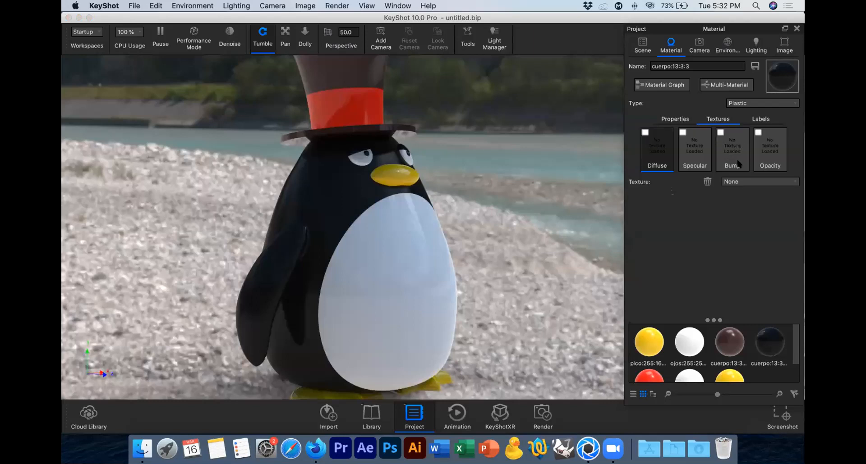
left_click(721, 132)
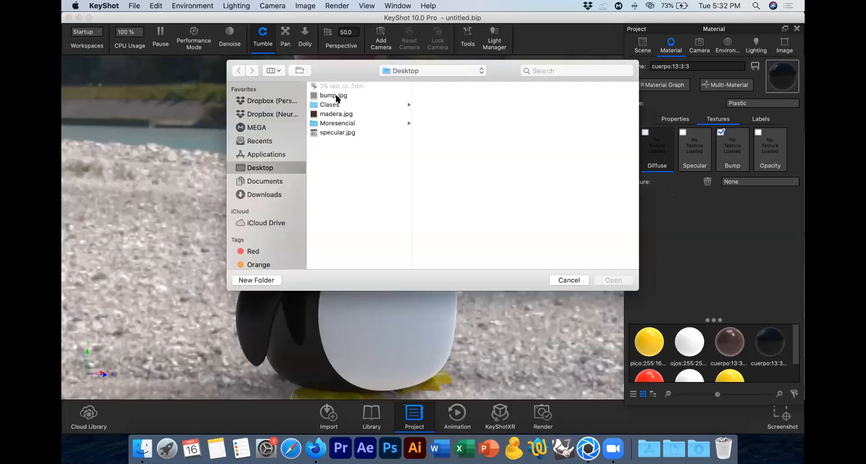
left_click(334, 95)
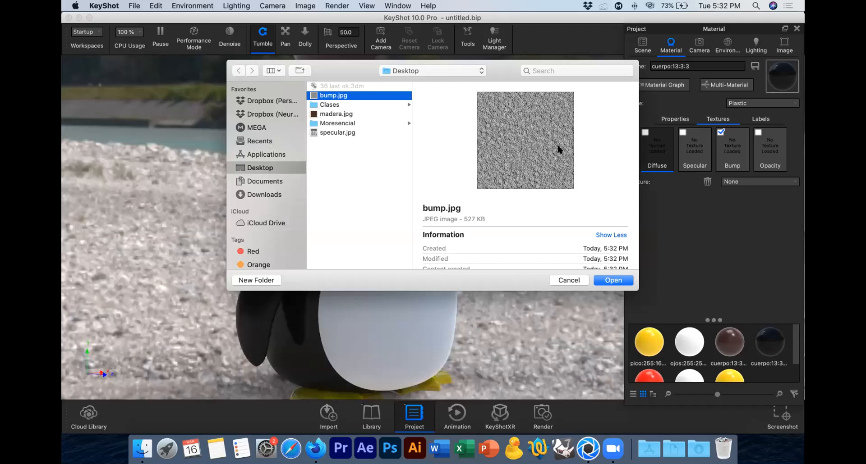
left_click(616, 281)
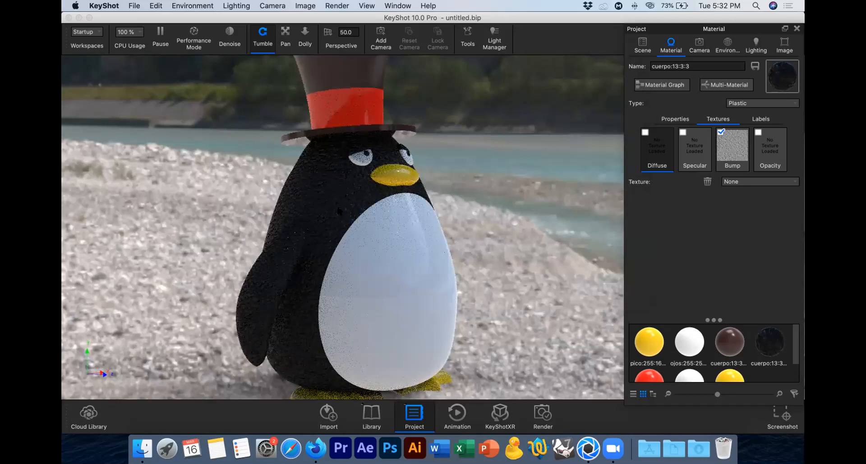
left_click(502, 237)
left_click_drag(503, 240, 558, 228)
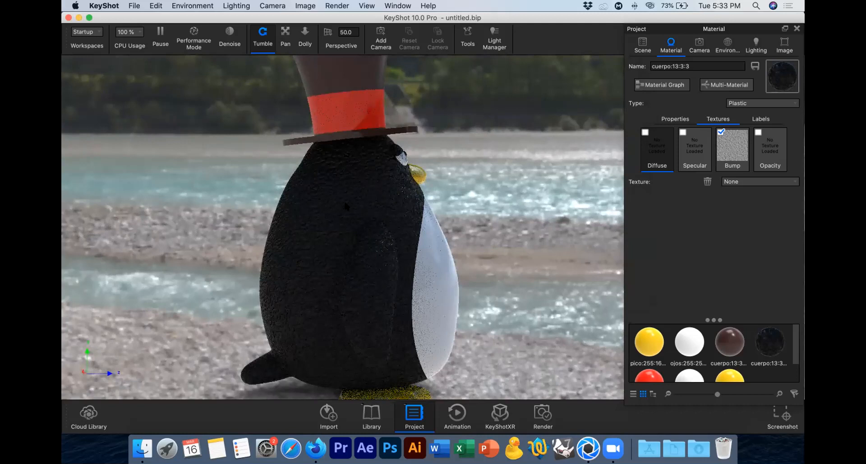
left_click_drag(346, 206, 339, 208)
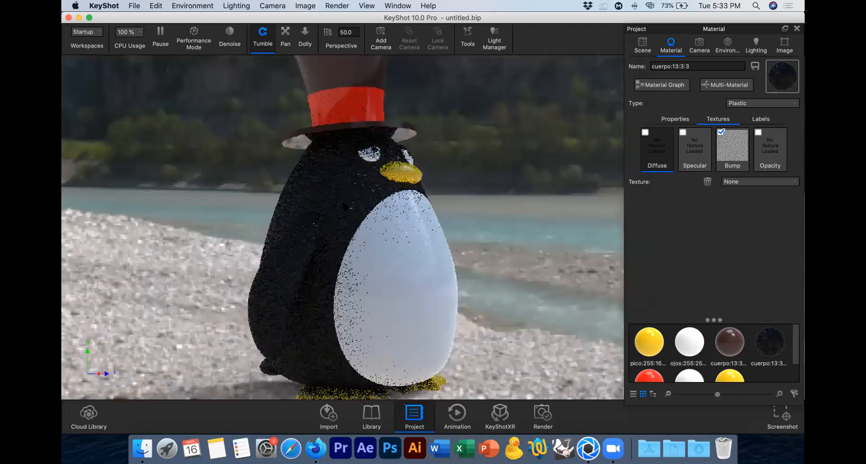
Step: Try widths of 50 mm and 500 mm for the bump texture, and set its linked width and height to 150 mm
left_click(729, 156)
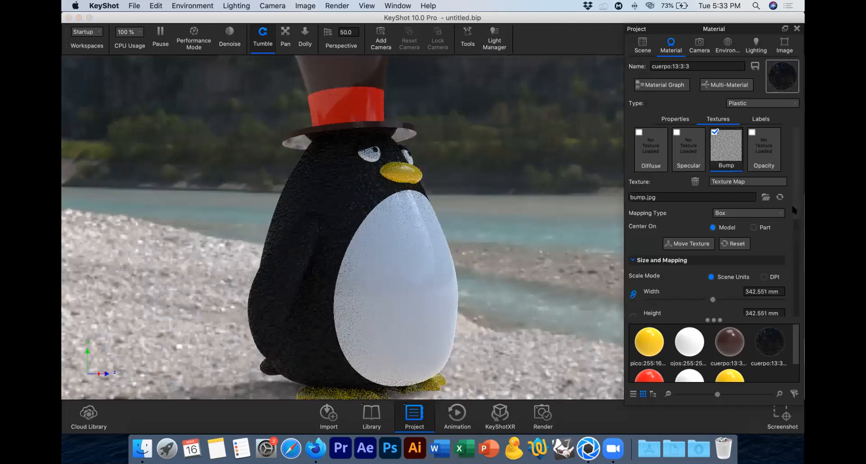
scroll(790, 204, "down", 1)
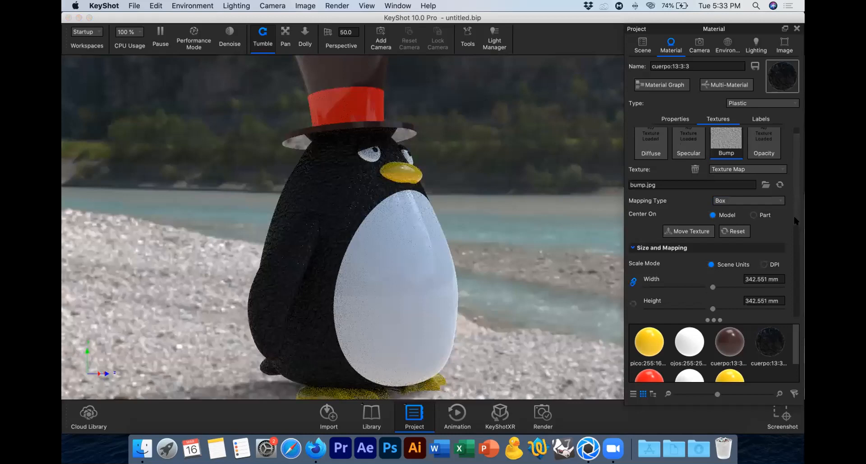
scroll(792, 215, "down", 3)
scroll(771, 214, "down", 5)
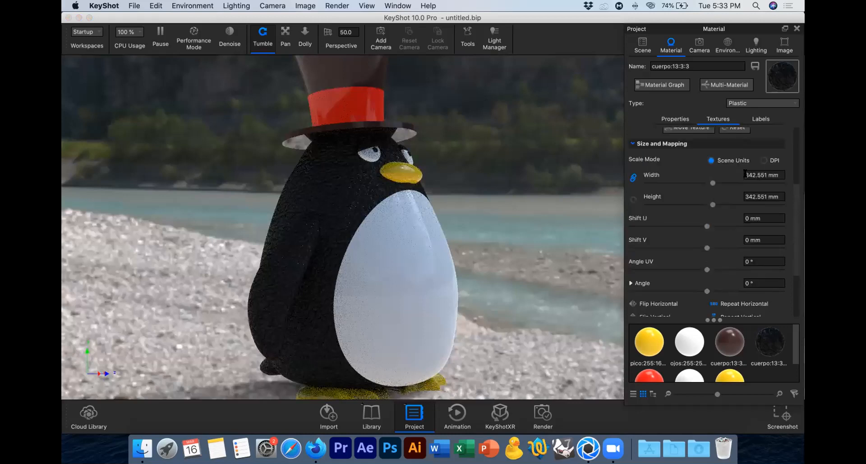
left_click(728, 174)
type("50")
key("Return")
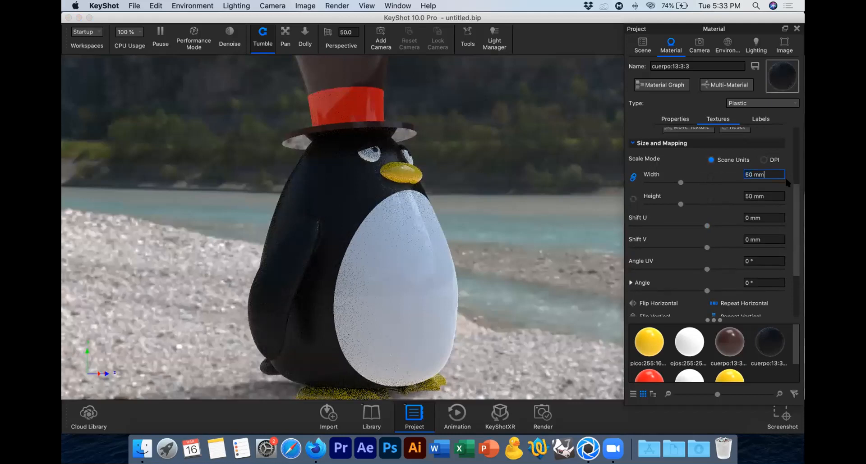
type("0")
key("Return")
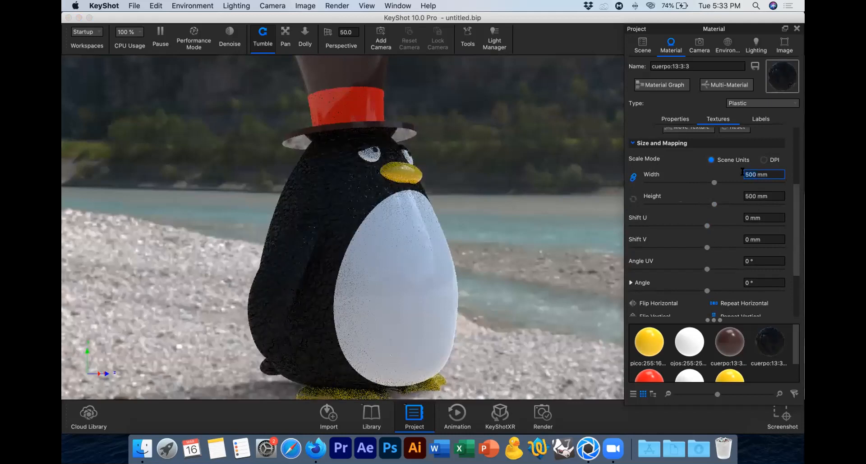
type("150")
key("Return")
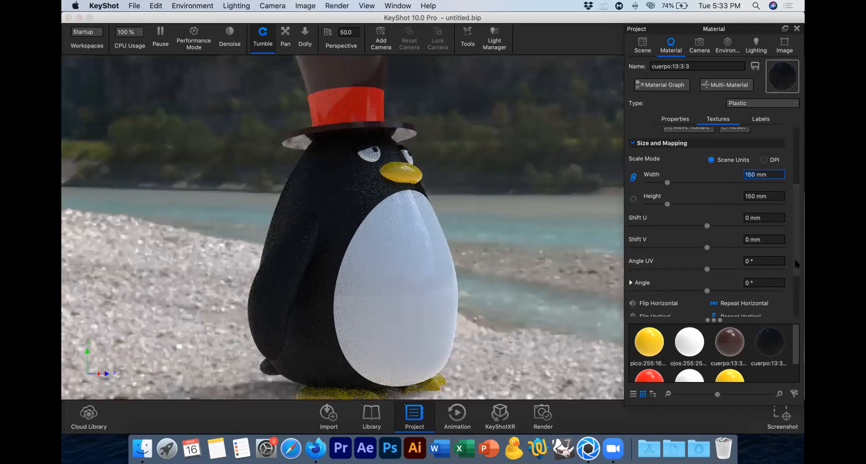
Step: Try a bump height of 0.1 for the body's bump texture, and set it to 0.5
scroll(676, 271, "down", 3)
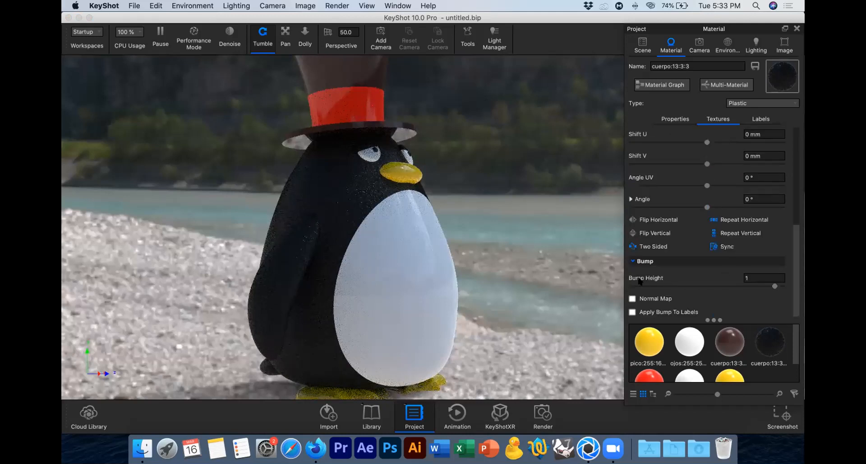
left_click(748, 277)
key("BackSpace")
type("0.1")
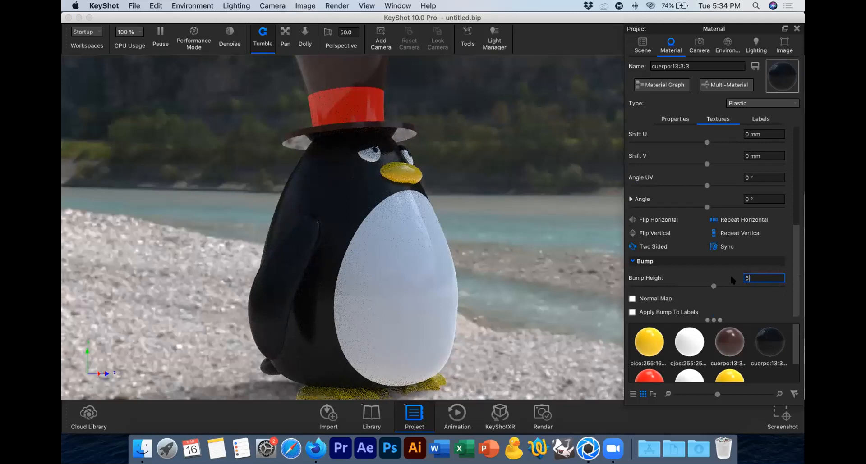
key("Return")
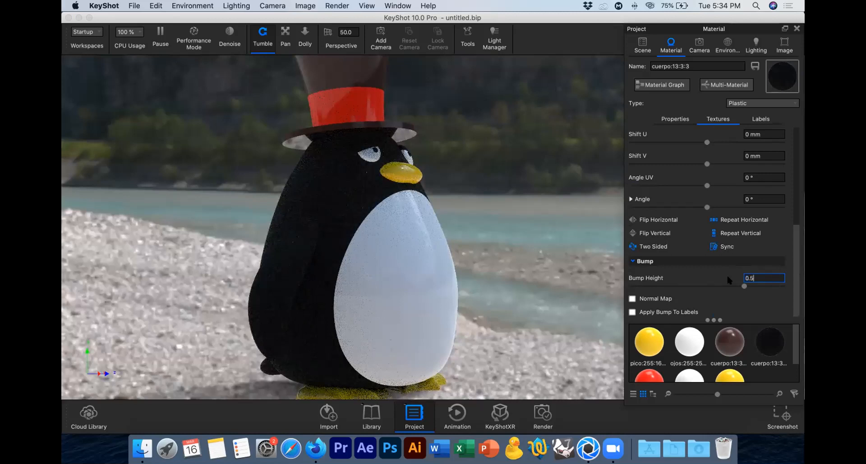
Step: Apply the bump height of 0.5 to the body and inspect the penguin from a higher front angle
key("Return")
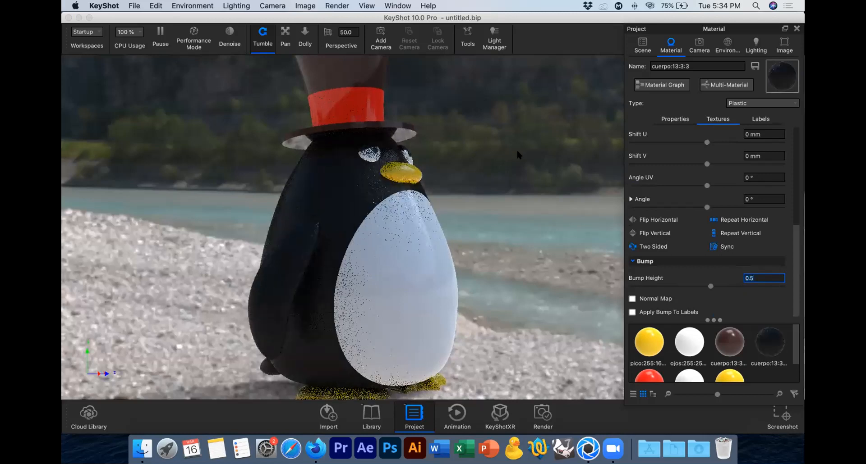
left_click(523, 178)
left_click_drag(446, 208, 484, 200)
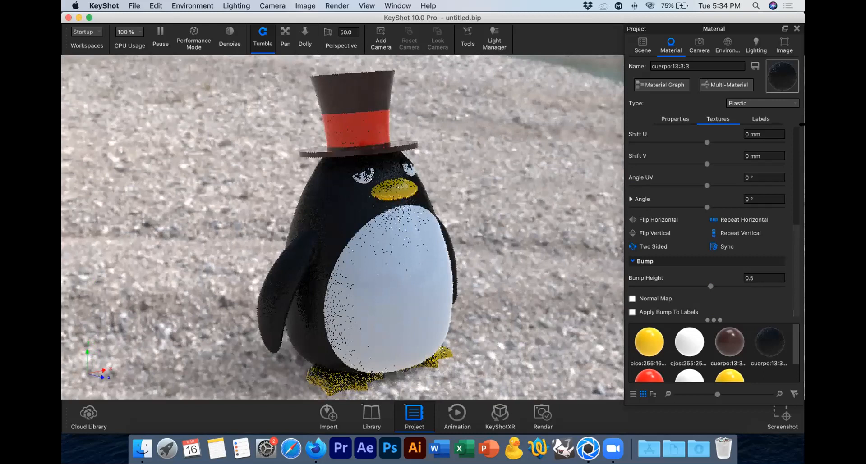
scroll(768, 131, "up", 5)
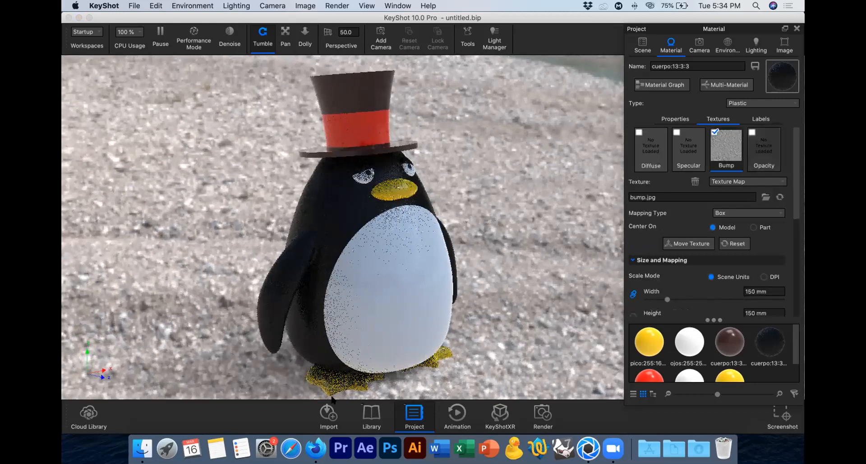
Step: Switch to Firefox and examine the variety of bump texture images in the Google results
left_click(316, 448)
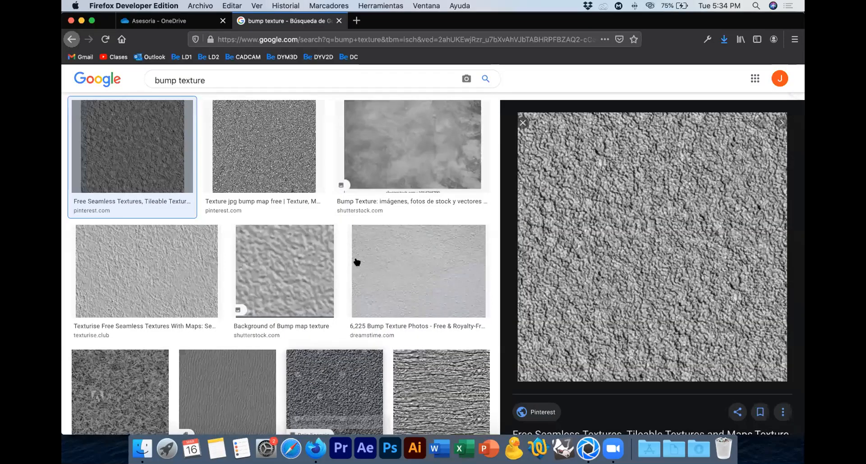
scroll(357, 261, "down", 10)
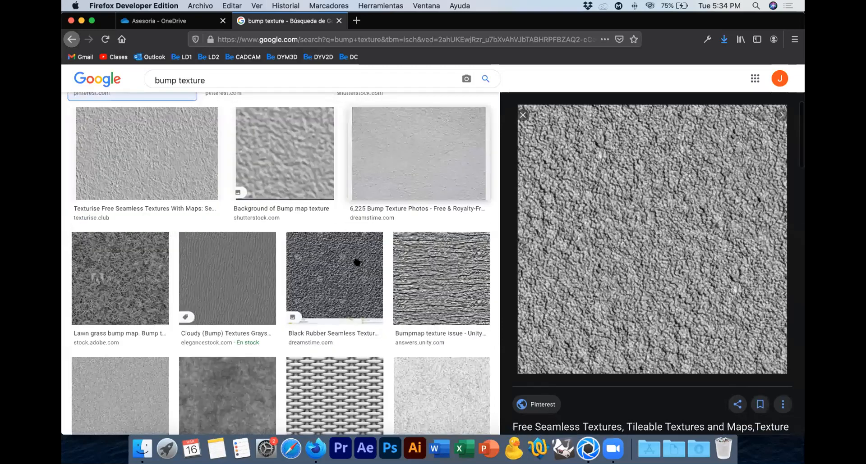
scroll(356, 261, "down", 5)
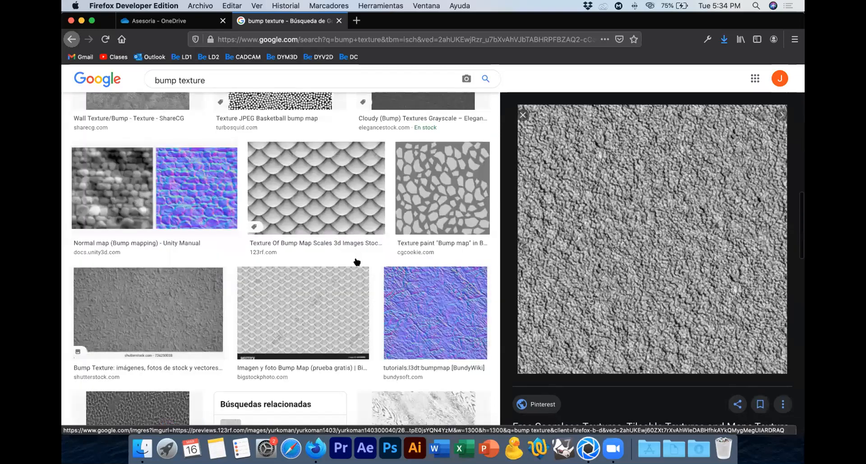
scroll(357, 262, "down", 5)
scroll(357, 262, "down", 2)
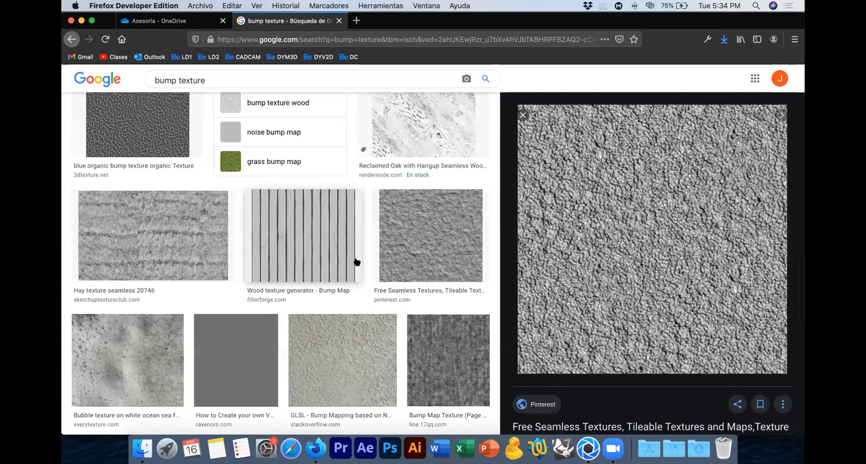
scroll(357, 262, "down", 5)
scroll(356, 262, "down", 5)
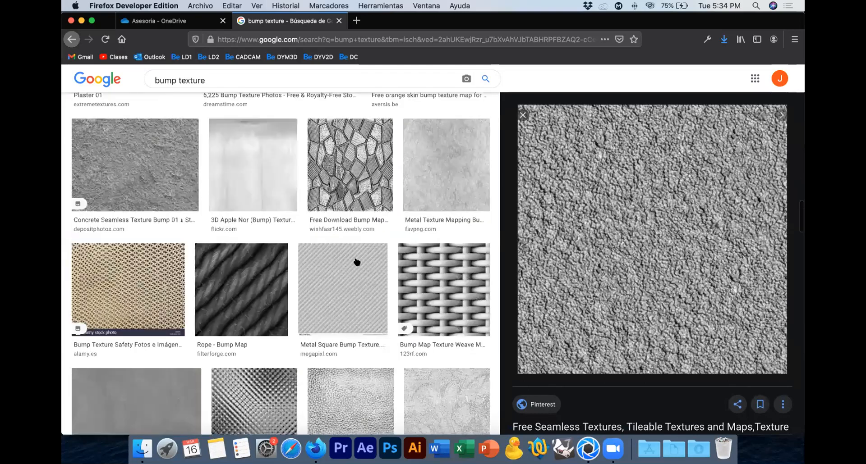
scroll(356, 262, "down", 2)
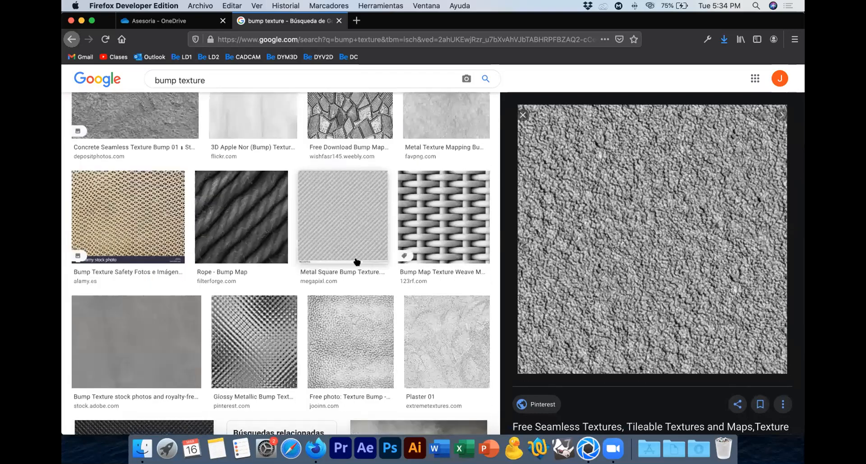
scroll(356, 262, "down", 5)
scroll(356, 262, "down", 5)
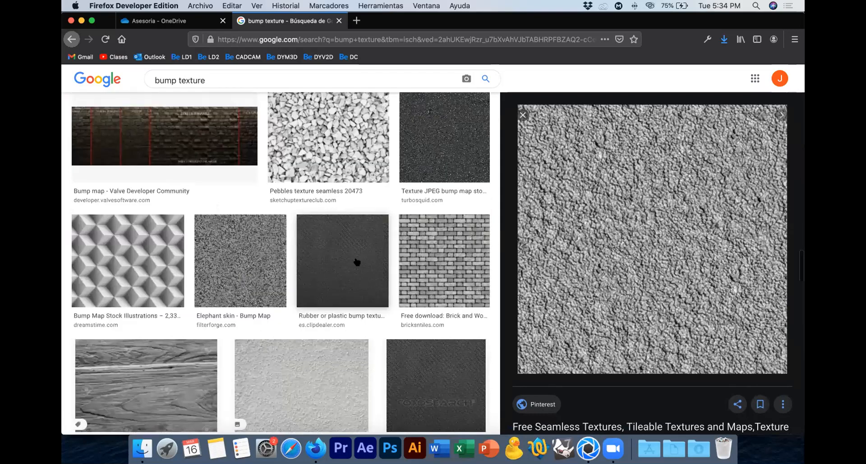
scroll(356, 262, "down", 4)
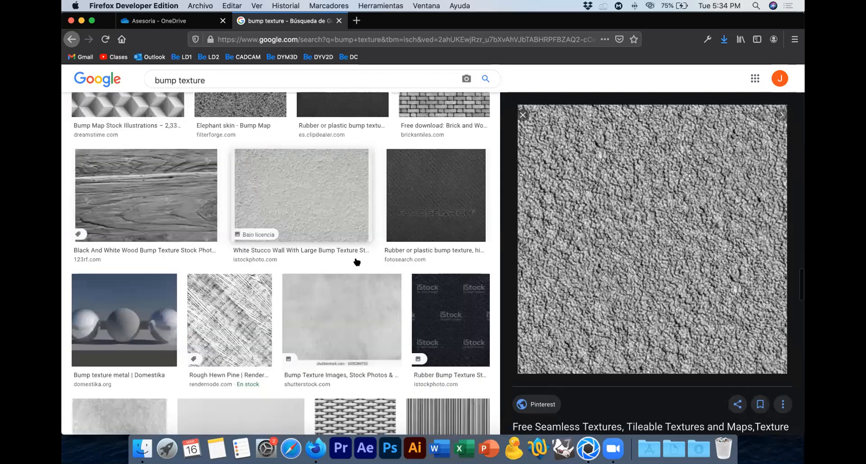
scroll(356, 262, "down", 5)
scroll(356, 262, "up", 20)
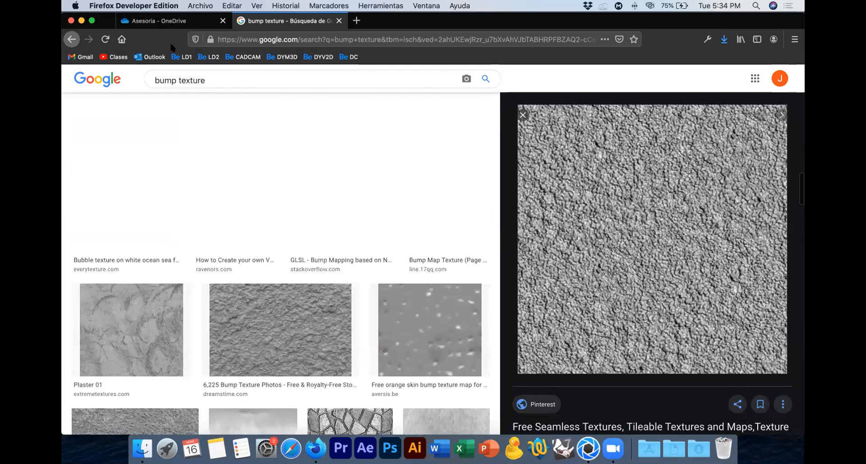
Step: Search Google Images for "opacity texture" in place of the bump texture query
double_click(166, 87)
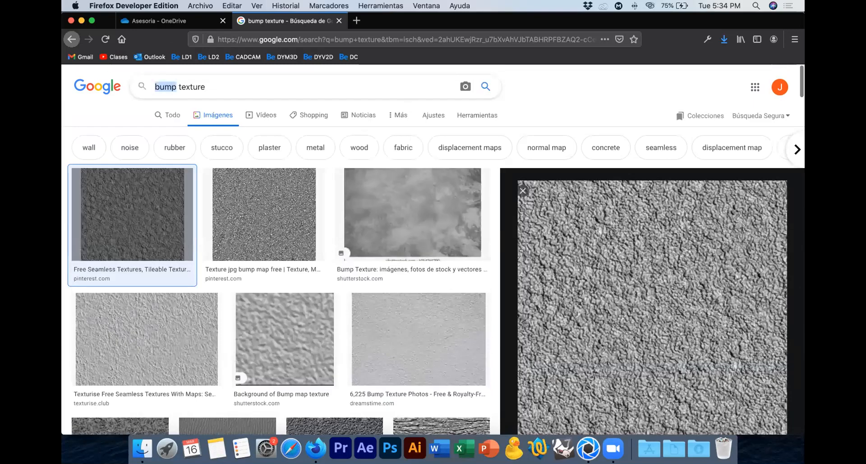
type("oppaci")
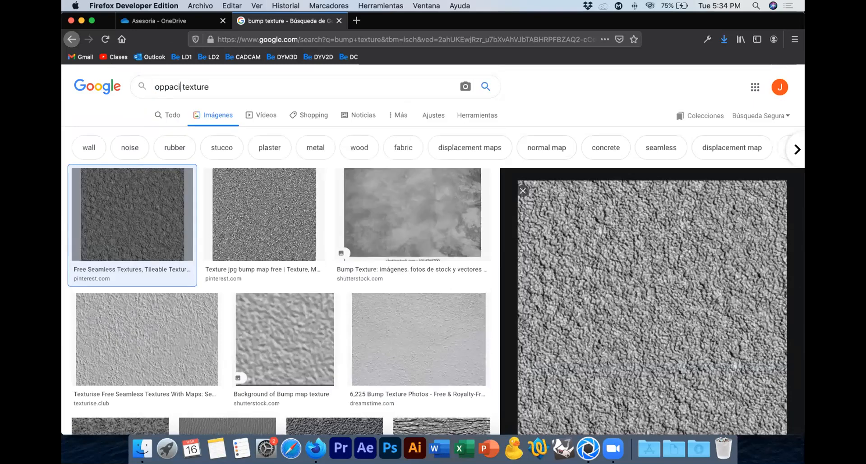
key("BackSpace")
key("BackSpace")
key("BackSpace")
key("BackSpace")
type("p")
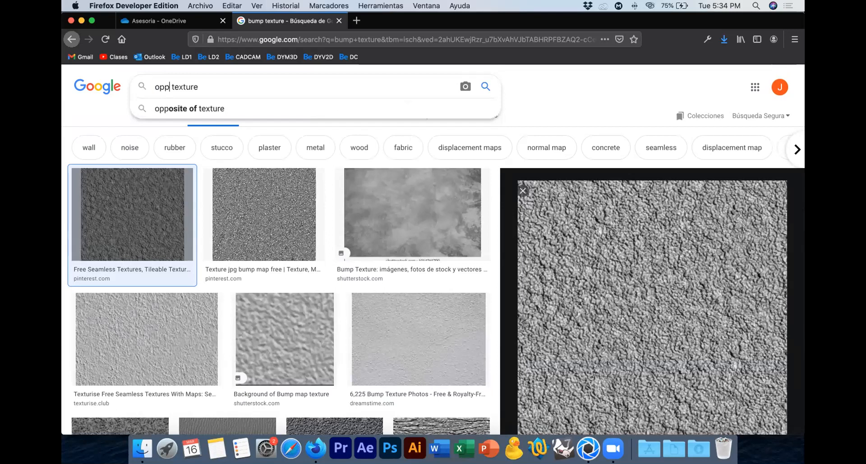
key("BackSpace")
type("a")
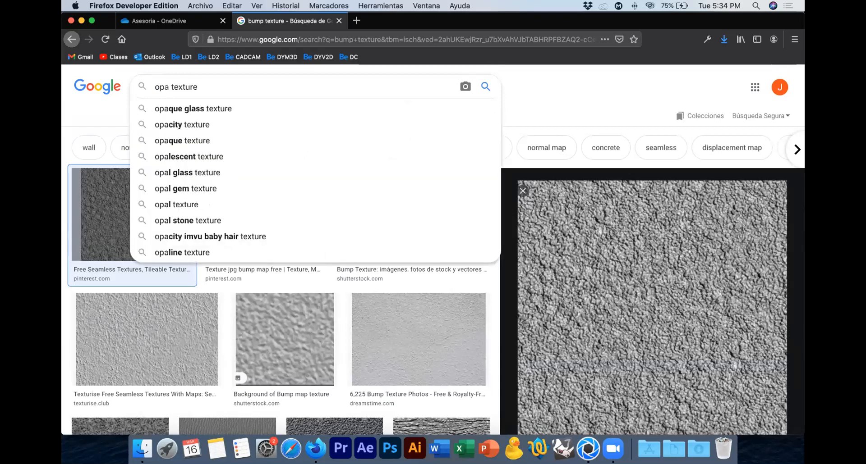
key("Down")
key("Down")
key("Return")
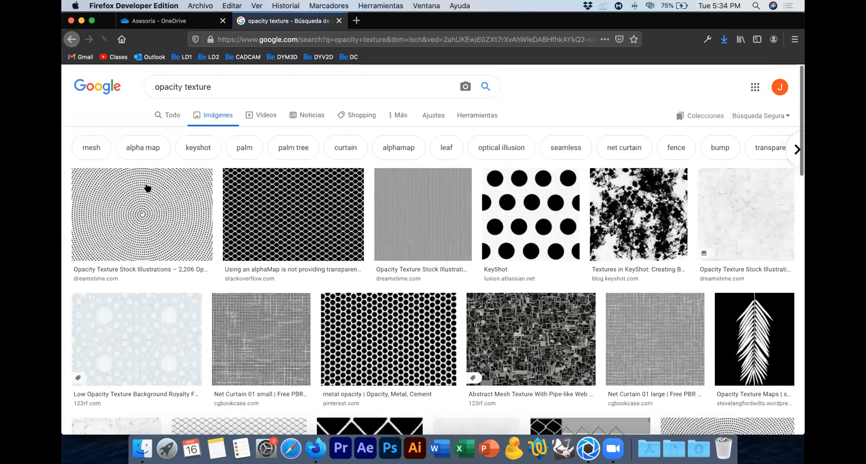
Step: Preview the "metal opacity" perforated pattern from Pinterest and save it to the desktop as the JPEG image opacidad
left_click(361, 327)
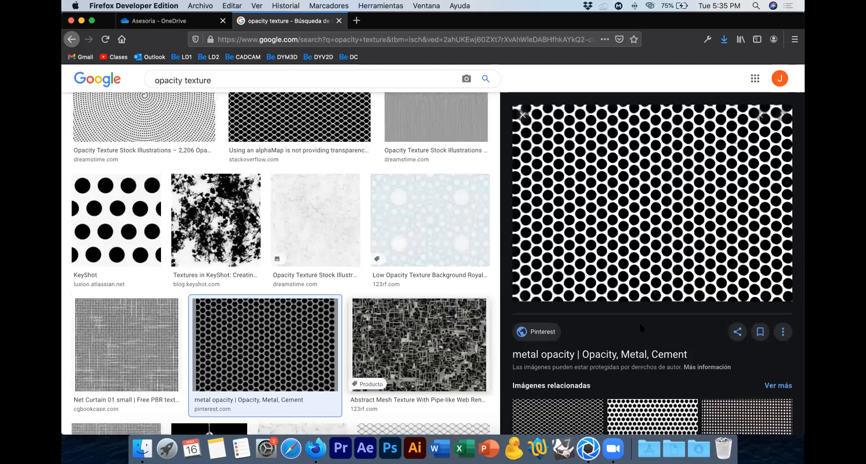
right_click(640, 328)
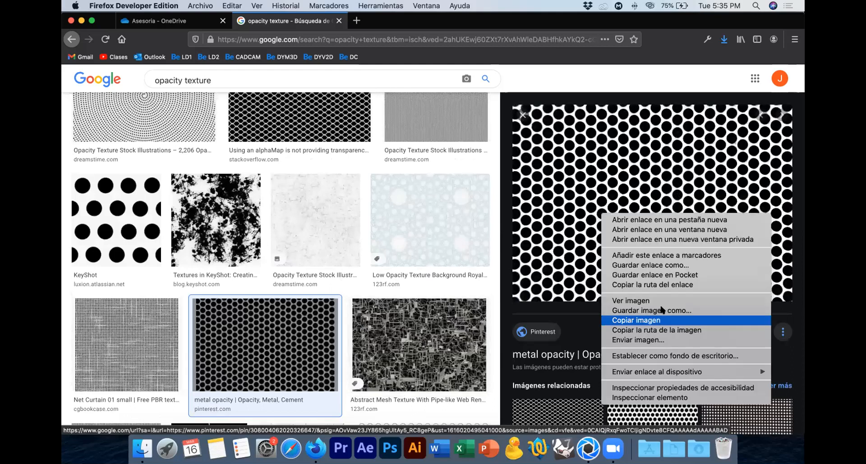
left_click(661, 311)
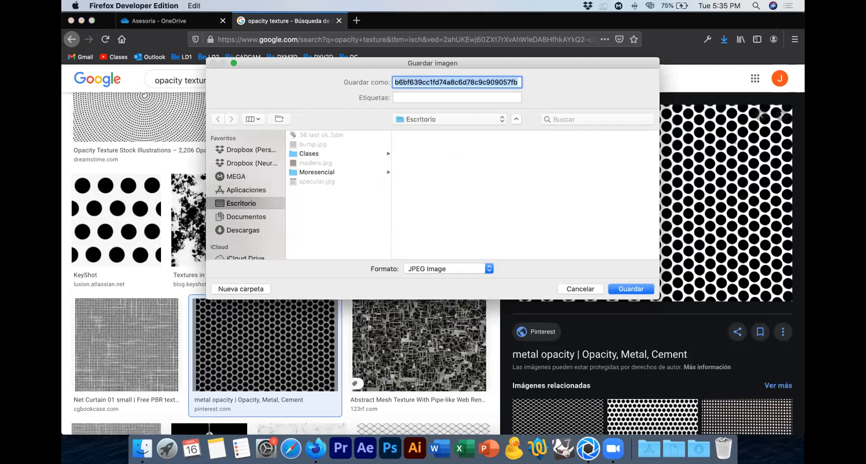
type("opacidad")
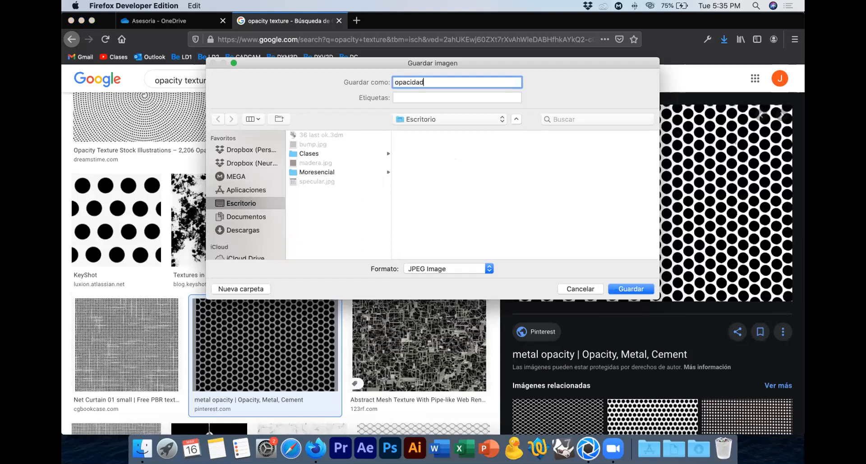
key("Return")
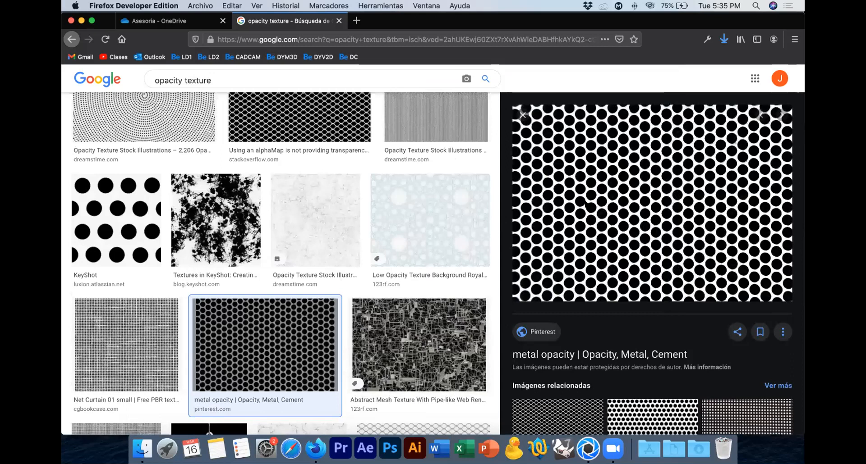
Step: Switch to KeyShot and load opacidad.jpg from the desktop as the body's Opacity texture
key("super+Tab")
left_click(751, 132)
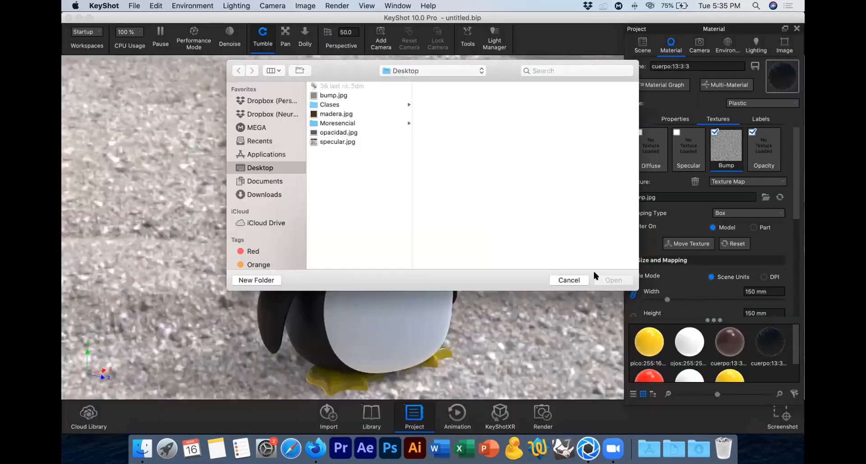
left_click(347, 133)
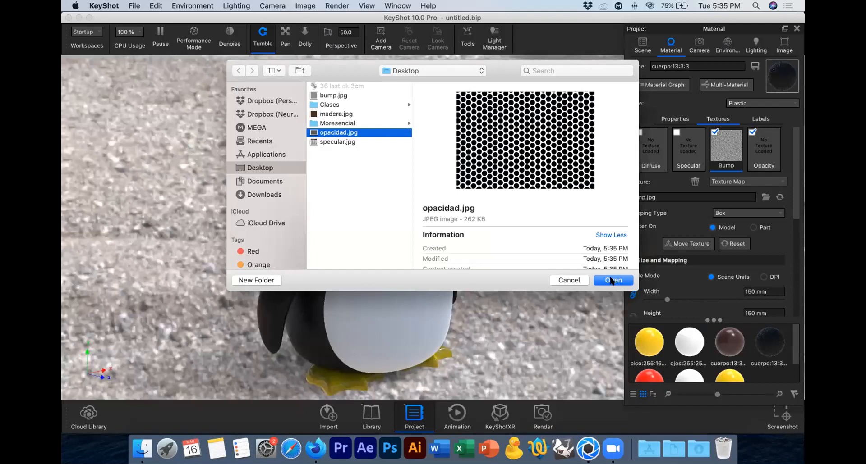
left_click(612, 280)
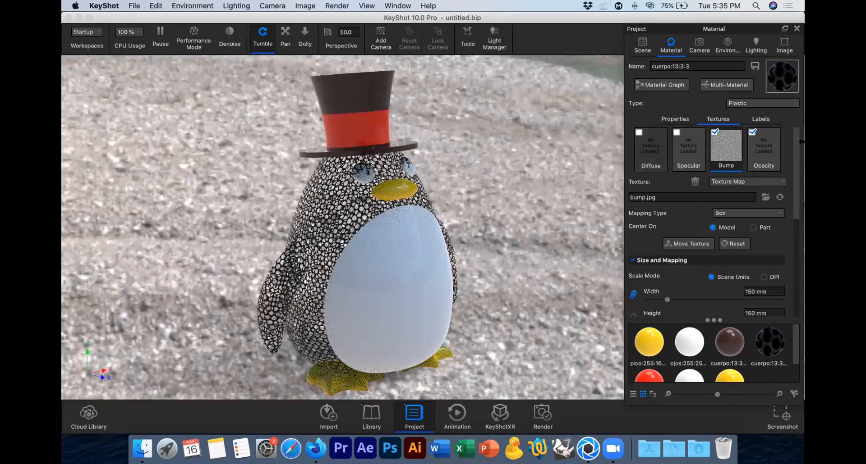
Step: Try a red diffuse color of RGB 251, 0, 0 on the perforated body, and cancel the color change
left_click(675, 119)
left_click(781, 134)
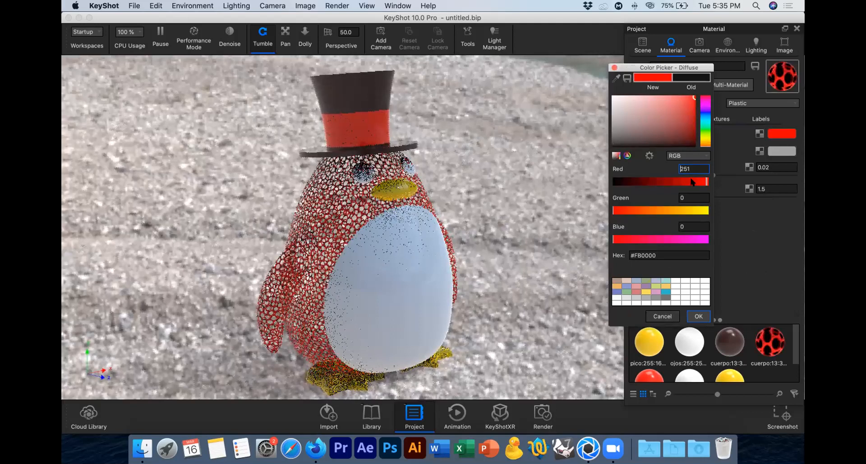
left_click(658, 315)
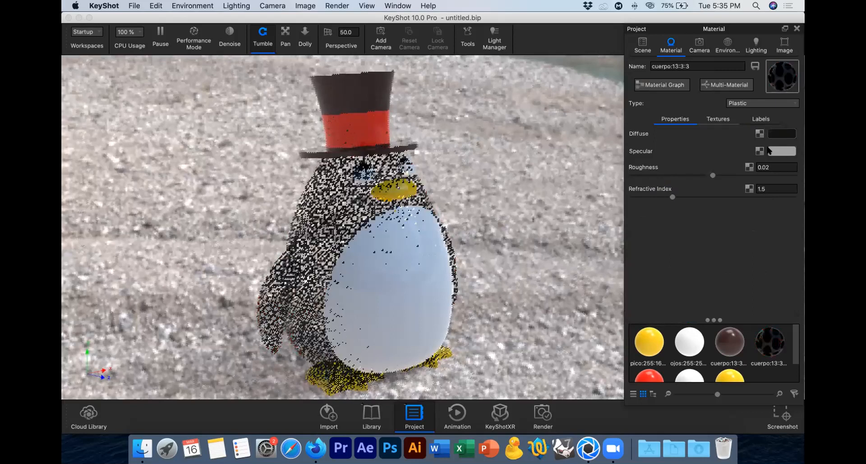
Step: Delete the Opacity texture from the body's material, leaving the channel without a replacement image
left_click(718, 119)
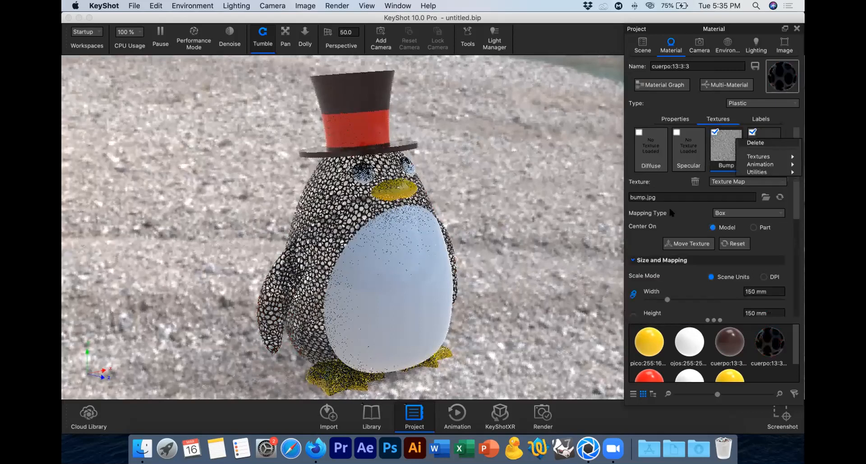
left_click(760, 143)
left_click(751, 130)
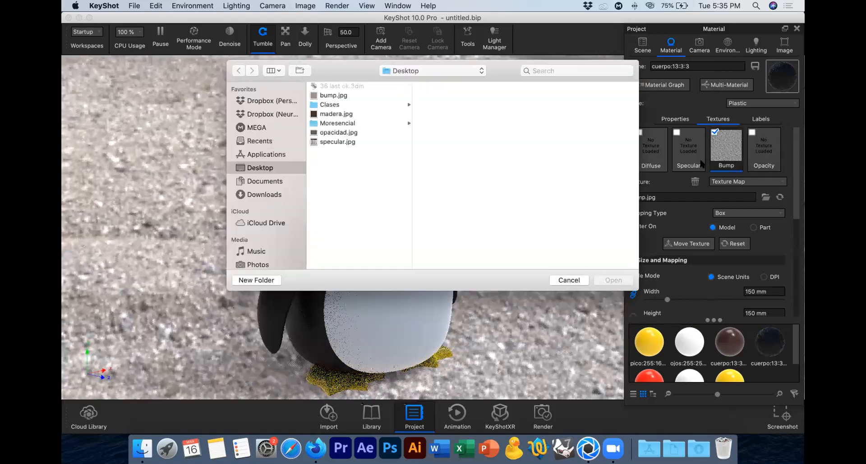
left_click(569, 281)
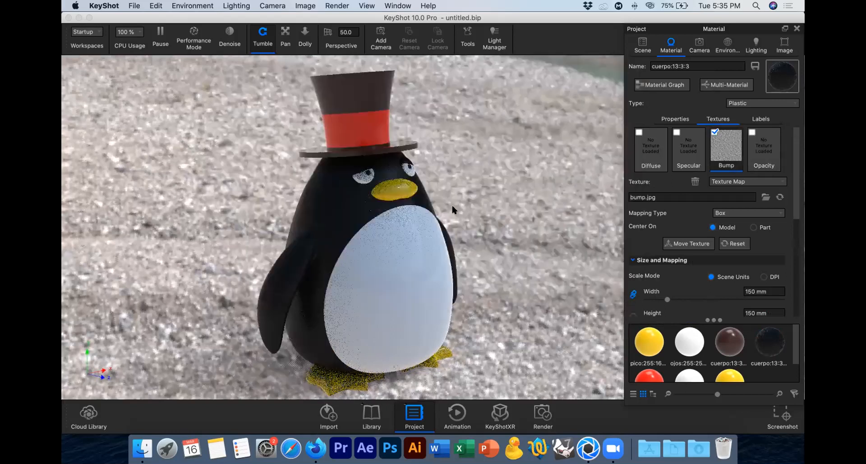
Step: Assign the body's cuerpo:13:3:3 material from the scene's material list to the barriga group
left_click(672, 118)
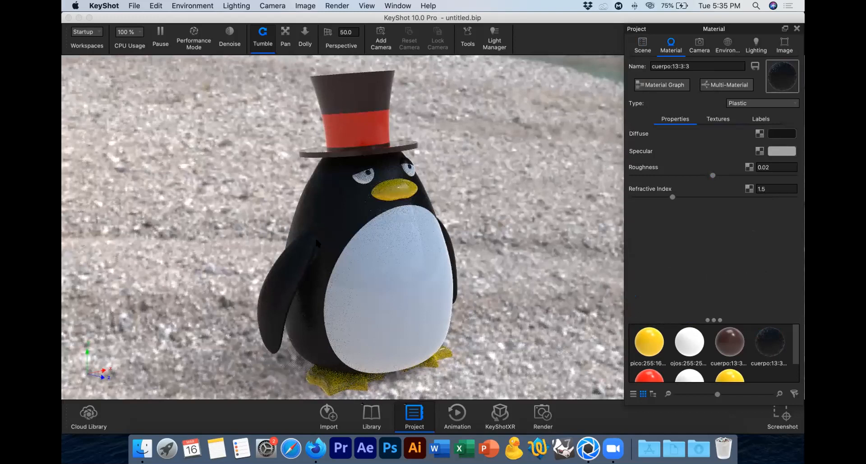
left_click(636, 46)
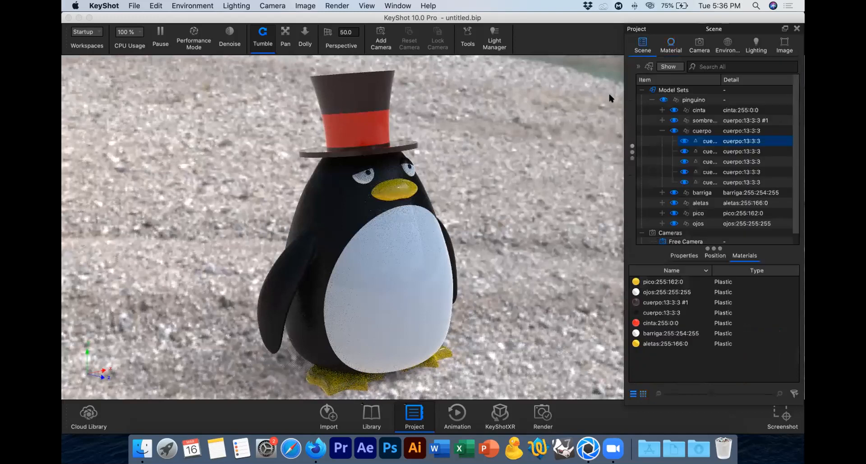
left_click(749, 141)
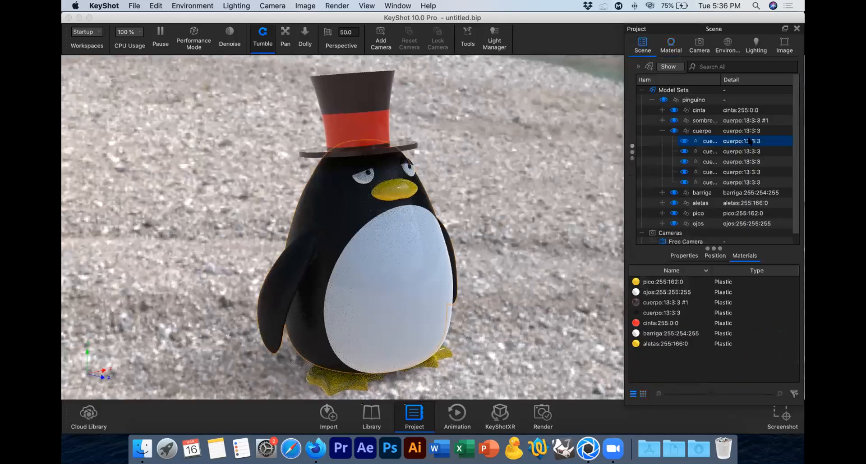
left_click(698, 292)
left_click(658, 313)
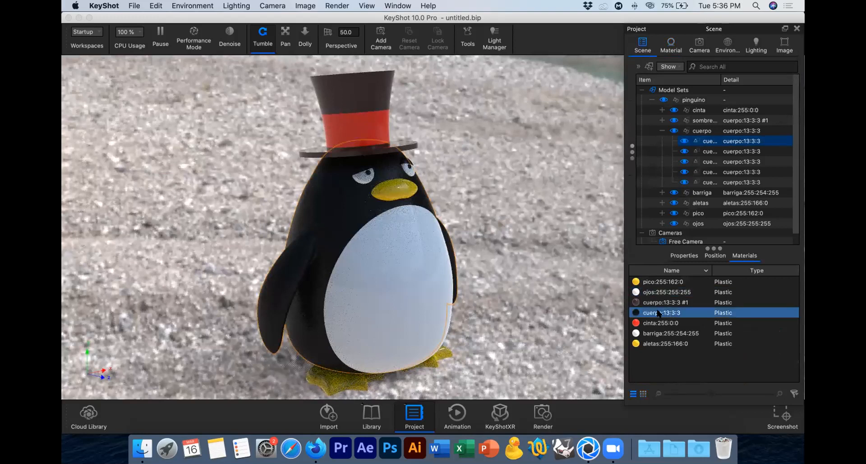
left_click_drag(657, 311, 742, 194)
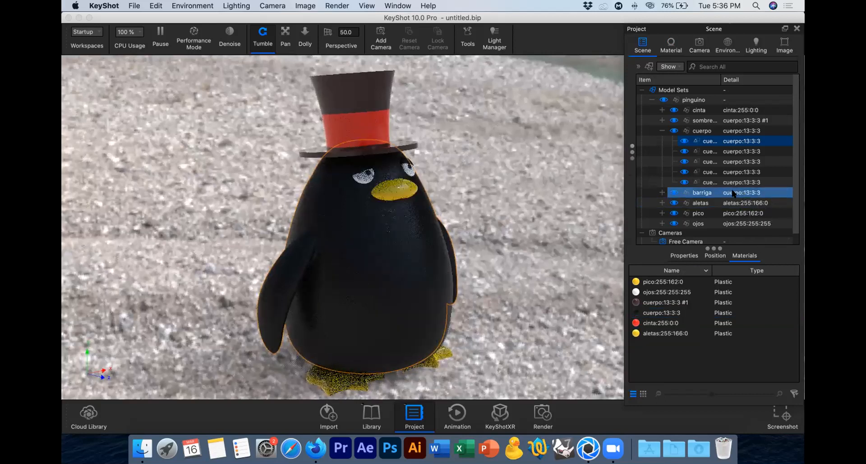
Step: Unlink the barriga group's material from the body's and set its diffuse color to white, RGB 255, 255, 255
right_click(734, 191)
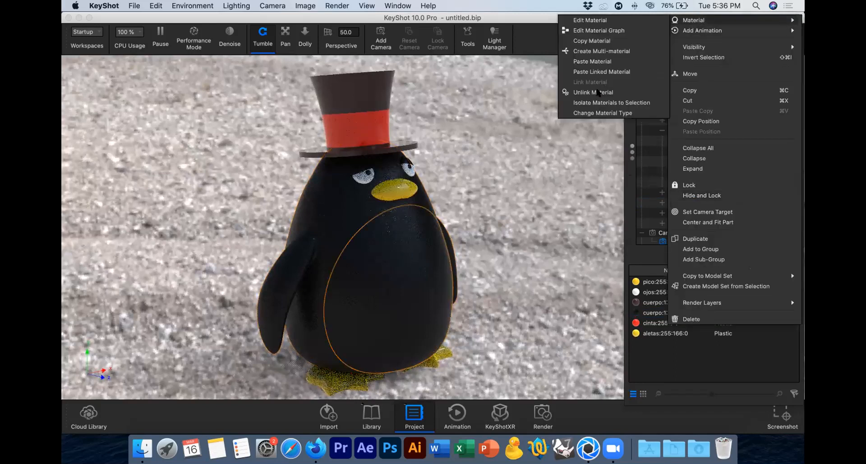
key("Escape")
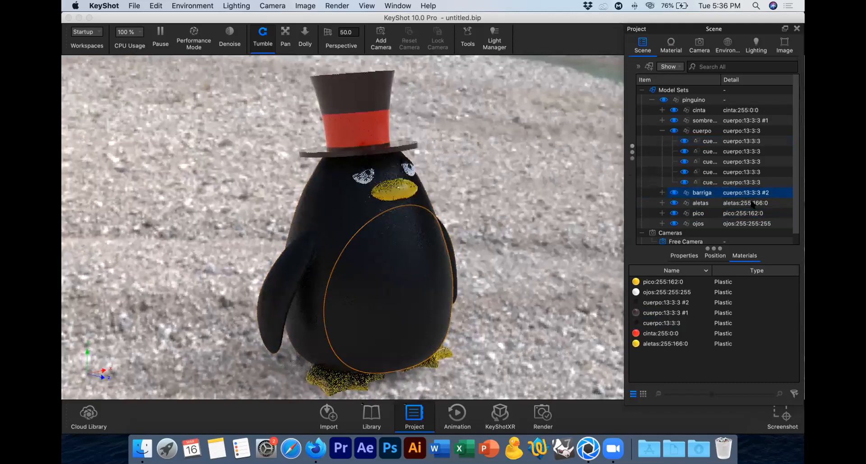
double_click(752, 196)
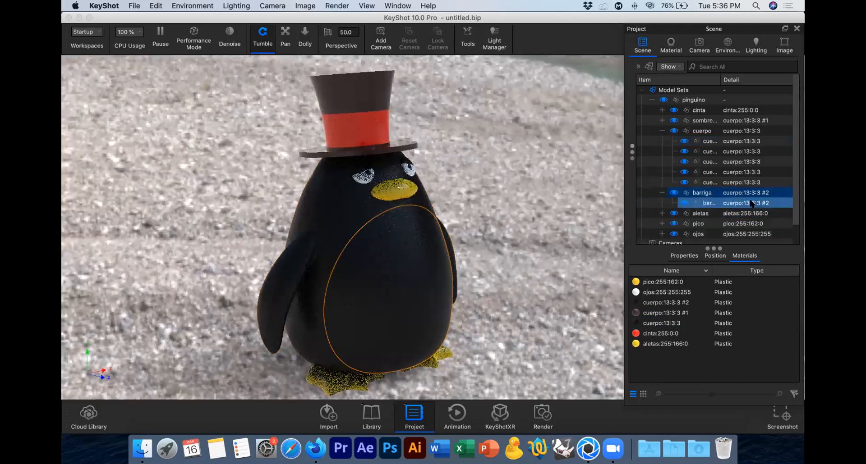
double_click(776, 134)
left_click(779, 134)
left_click_drag(602, 112, 586, 87)
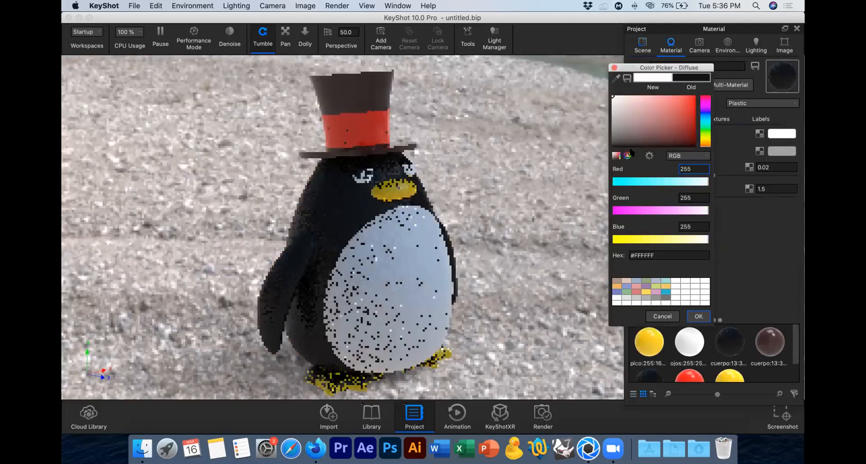
left_click(698, 316)
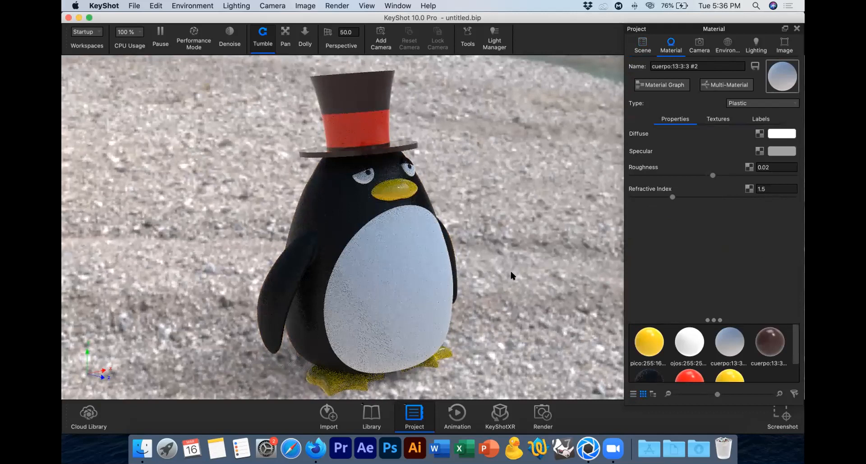
Step: Examine the available material types and the node graph of the barriga material without changing anything
left_click(768, 102)
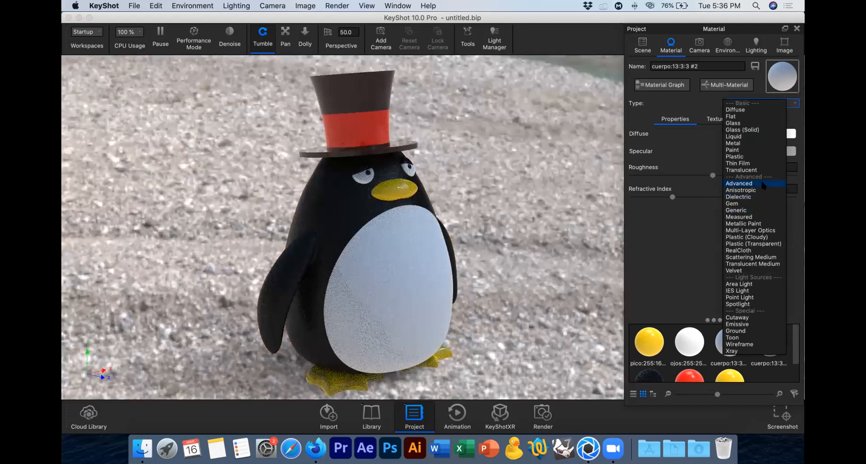
left_click(663, 92)
left_click(665, 88)
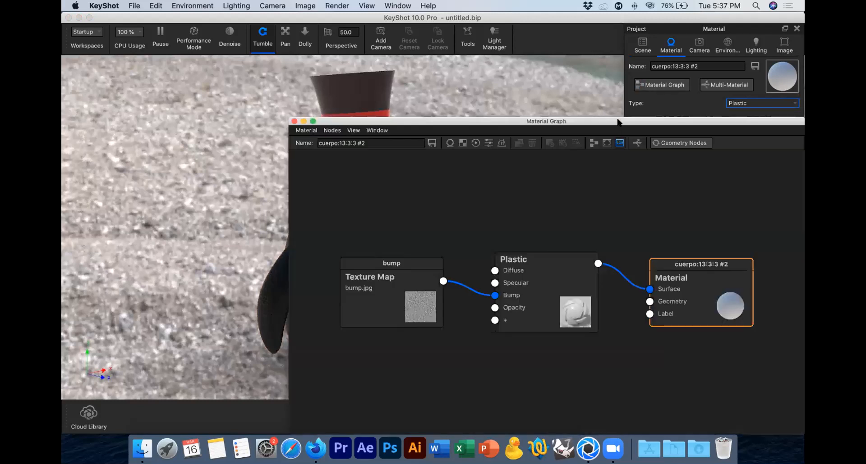
left_click_drag(617, 122, 484, 60)
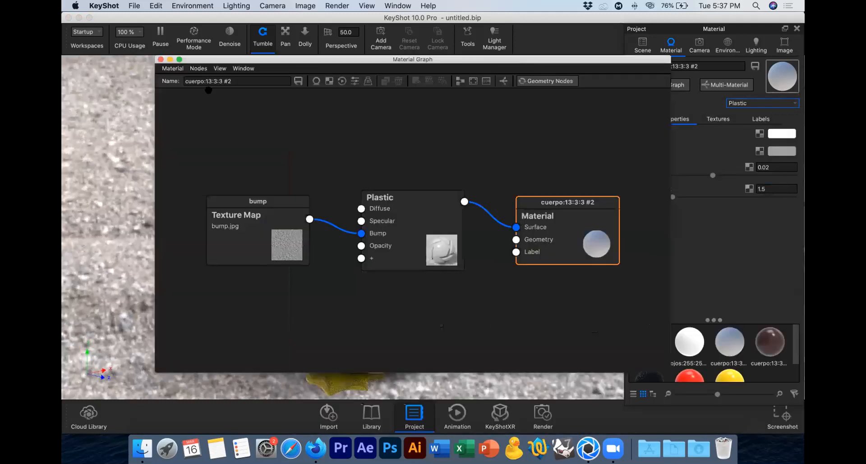
left_click(160, 59)
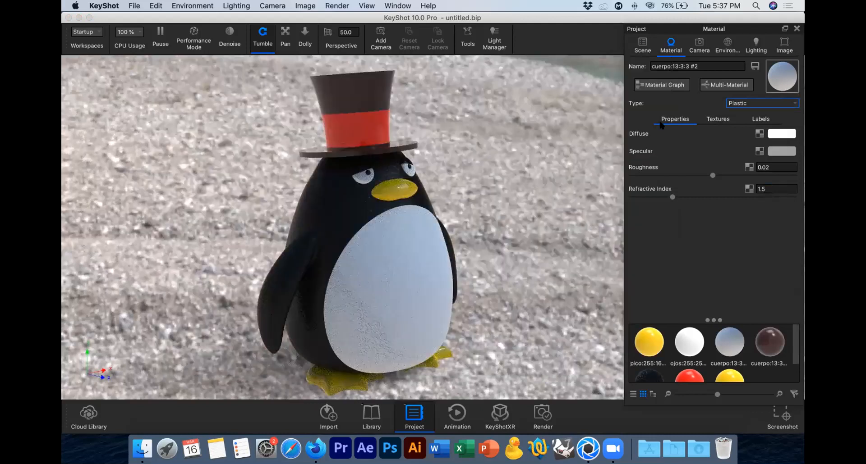
left_click(747, 104)
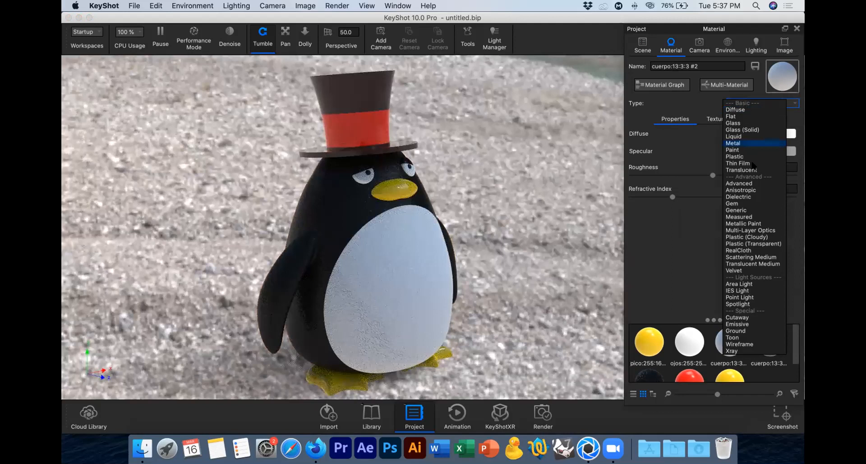
left_click(376, 142)
Step: Find the top hat's crown part in the scene's sombrero group and open its material for editing
left_click(372, 94)
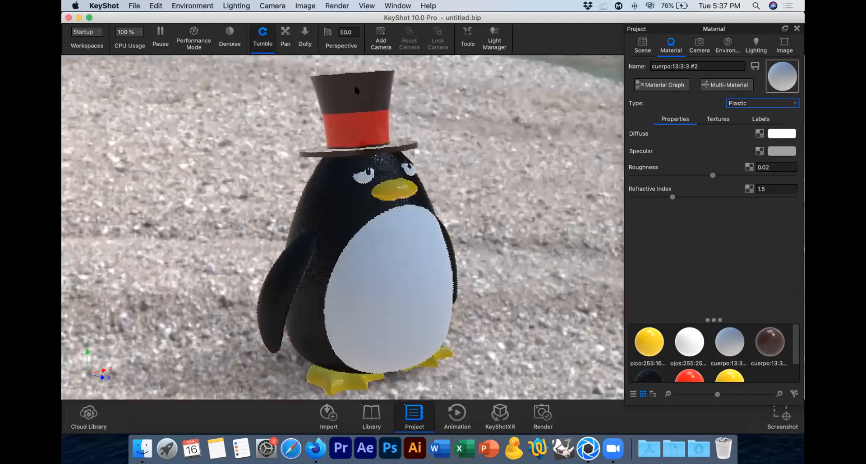
left_click(392, 94)
left_click(642, 48)
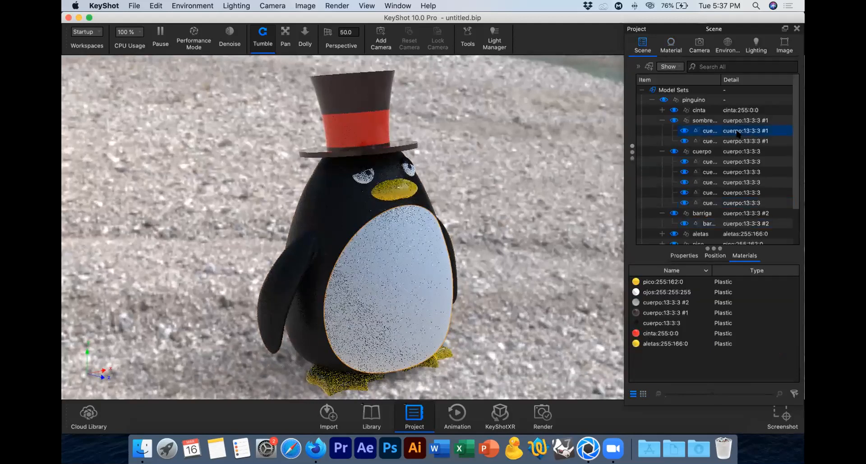
left_click(737, 133)
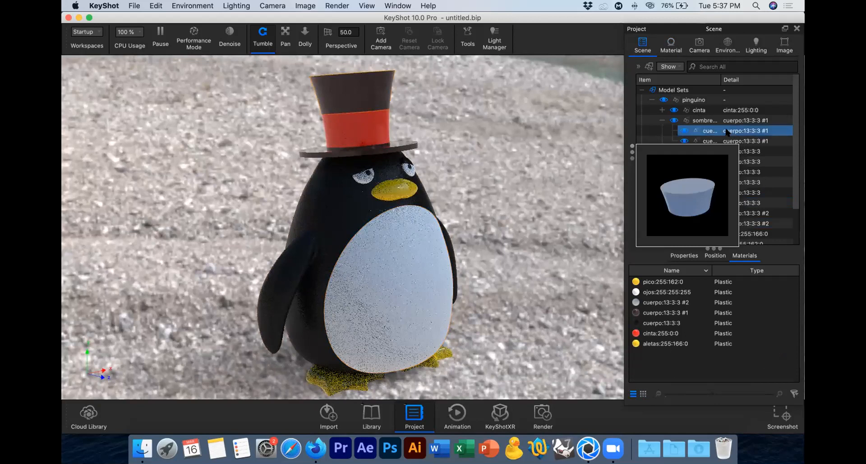
double_click(726, 131)
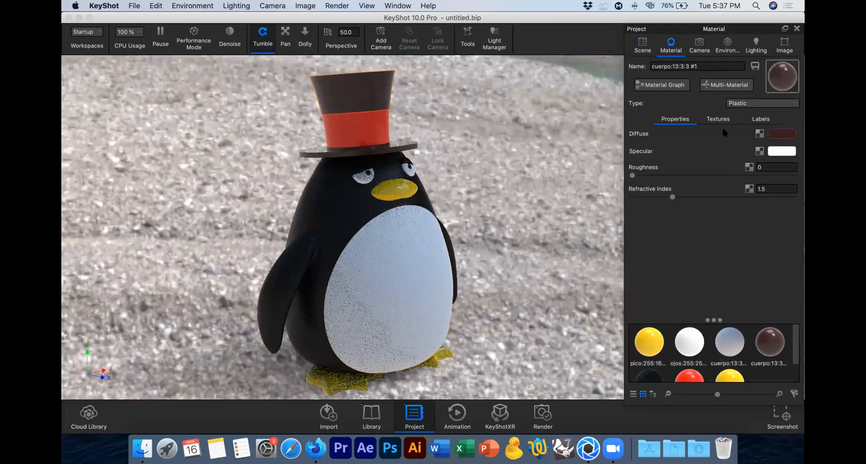
Step: Set the hat material's diffuse color to a brown with red 116, green 62 and a low blue value
left_click(782, 134)
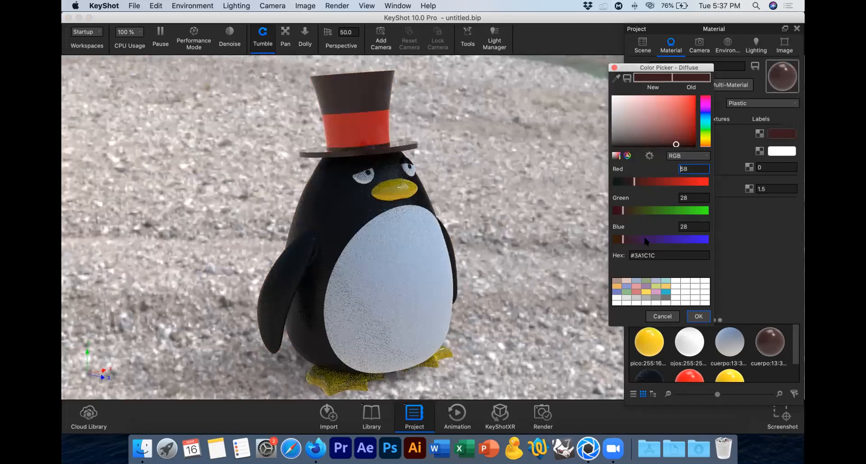
left_click_drag(641, 241, 596, 239)
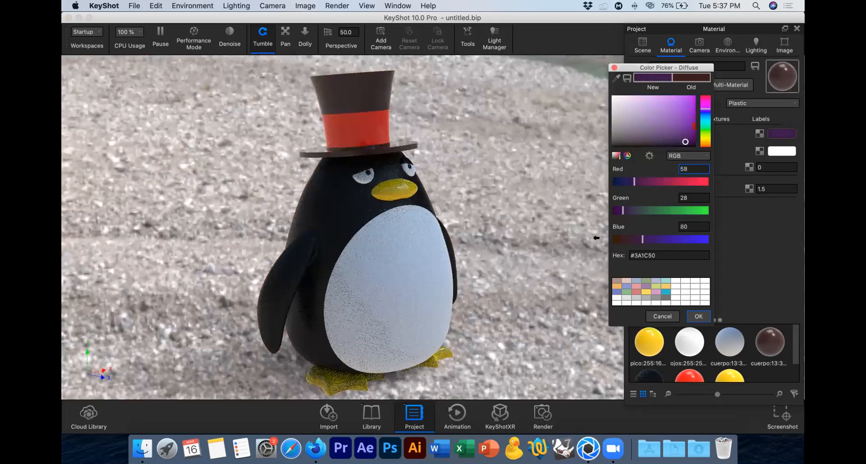
left_click_drag(623, 211, 633, 210)
left_click(632, 210)
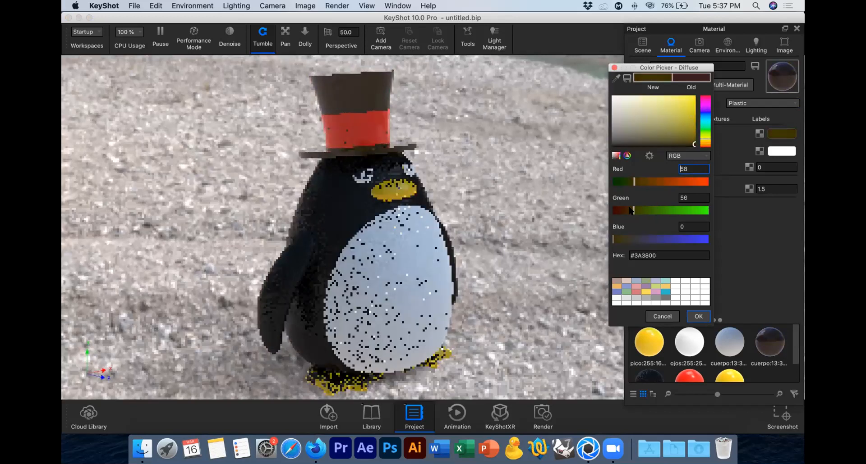
left_click(619, 239)
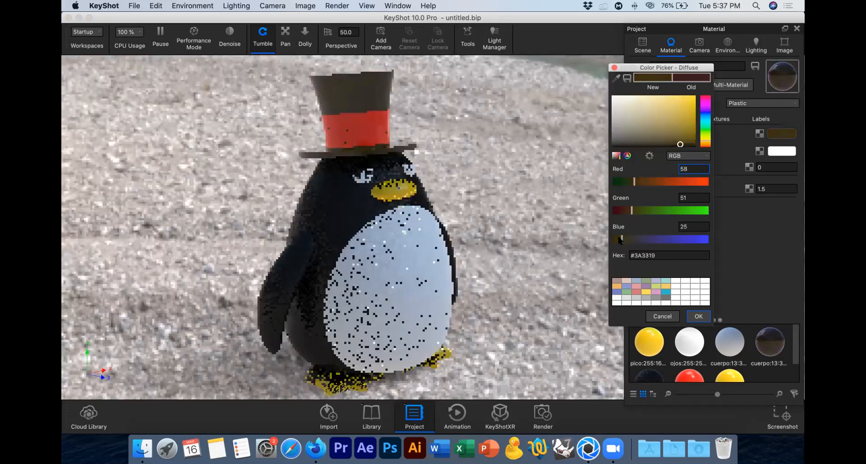
left_click(639, 181)
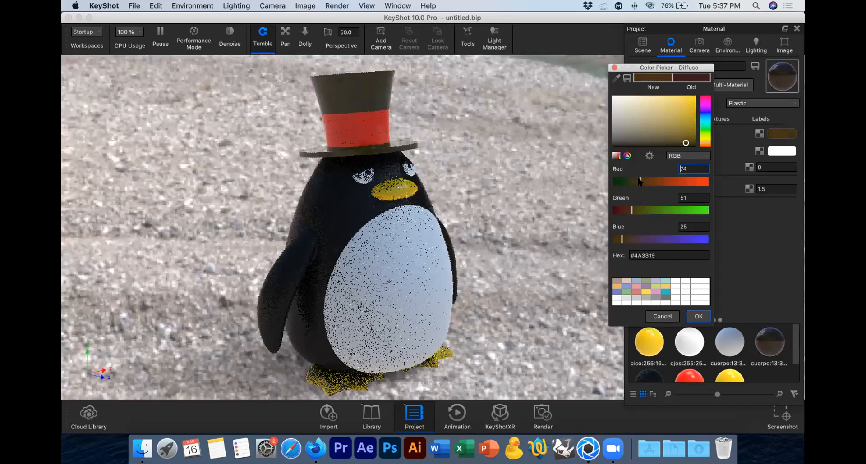
left_click_drag(639, 182, 641, 181)
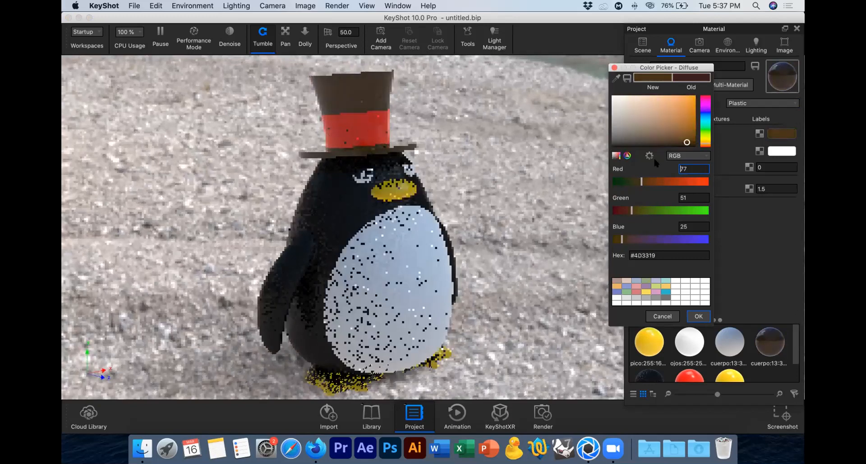
left_click(688, 137)
left_click(655, 181)
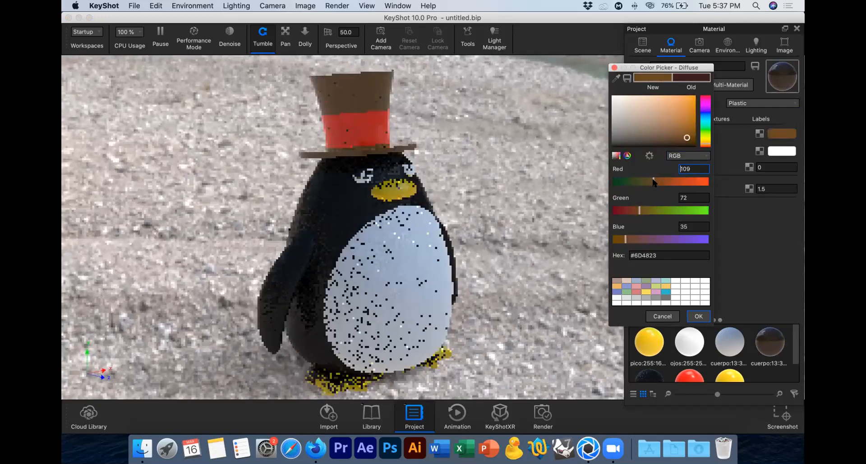
left_click(635, 211)
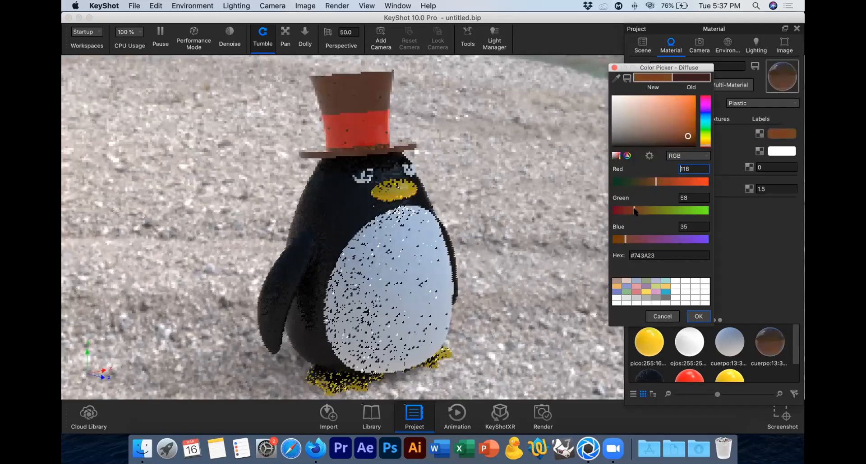
left_click(622, 239)
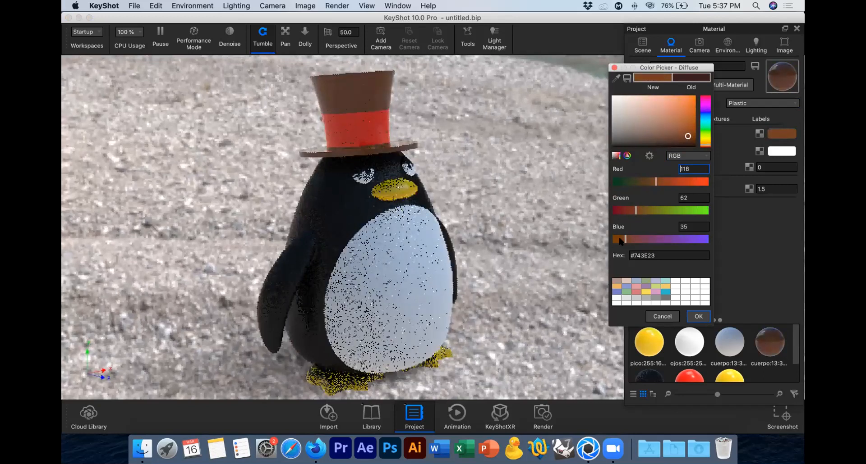
left_click(694, 316)
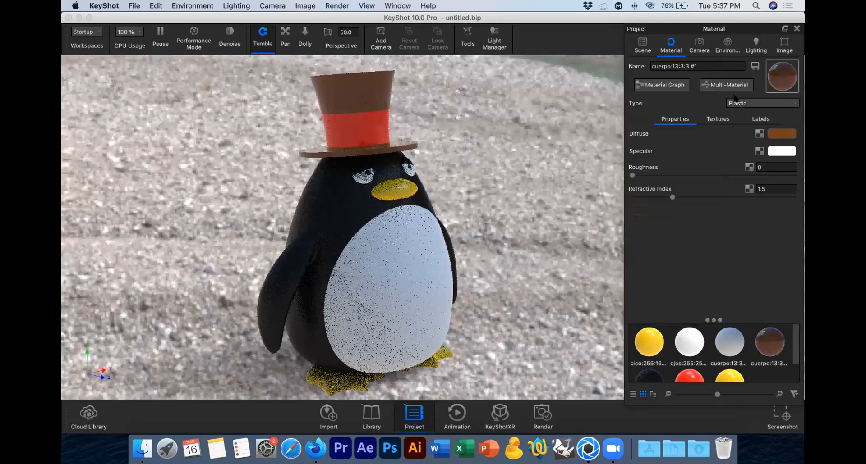
left_click(744, 103)
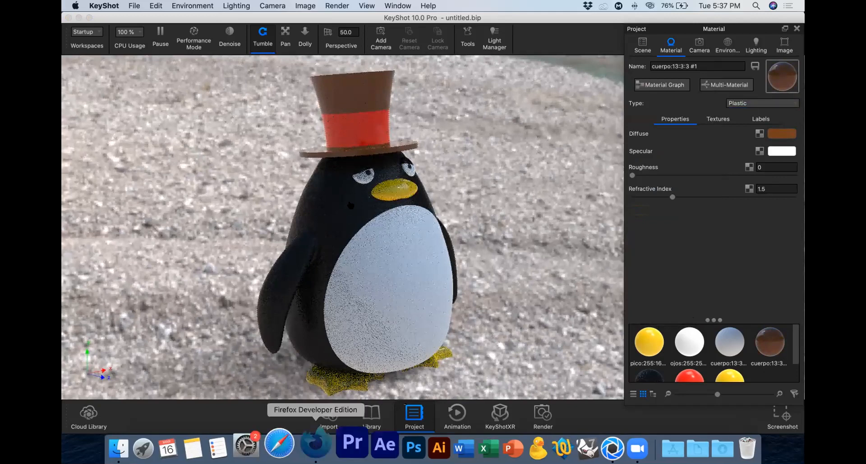
Step: Switch to Firefox and search Google Images for "leather bump texture"
left_click(315, 444)
left_click_drag(185, 87, 77, 75)
type("l")
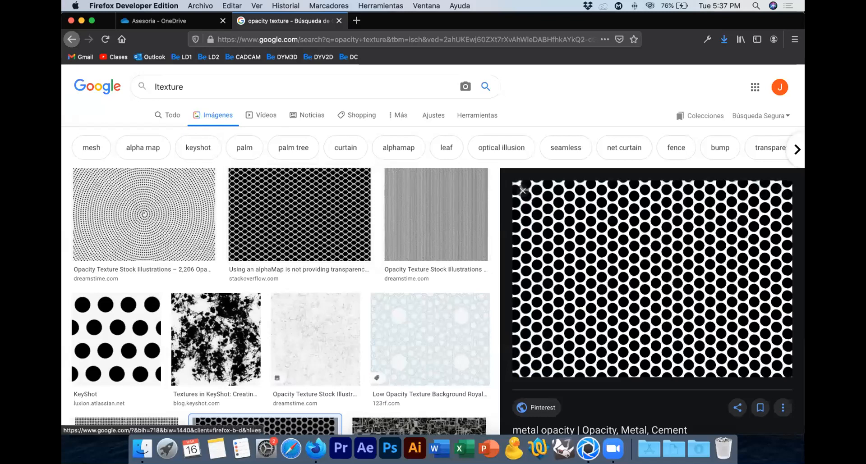
type("eathr")
key("BackSpace")
type("er")
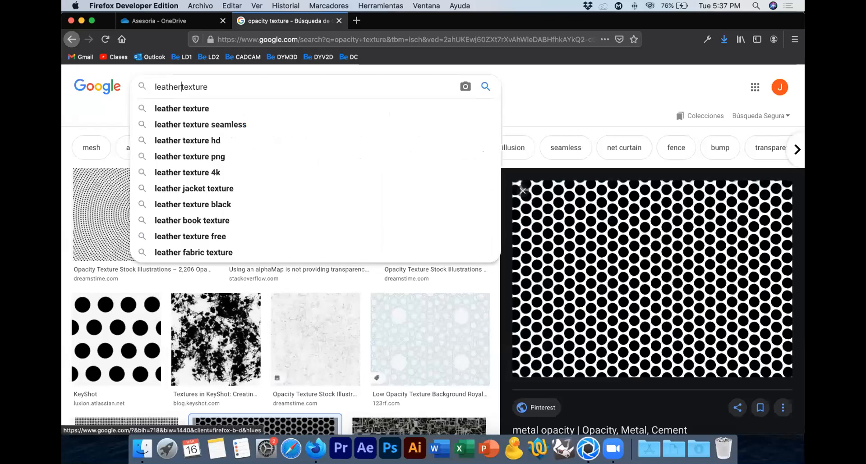
type(" bump")
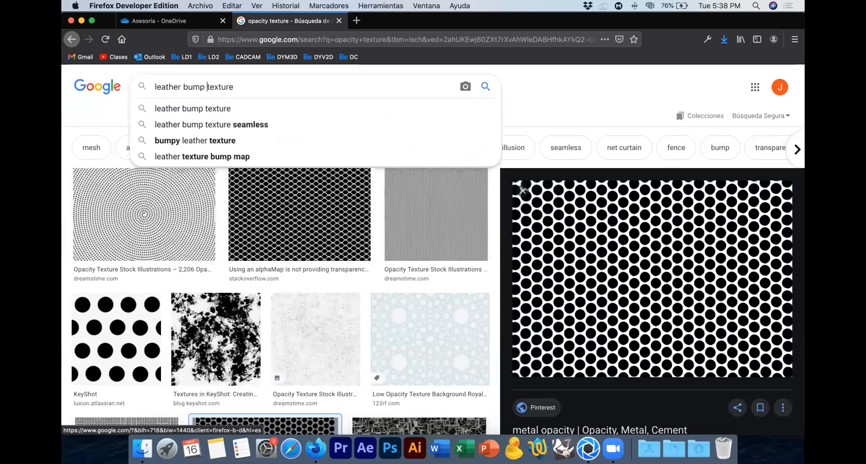
key("Return")
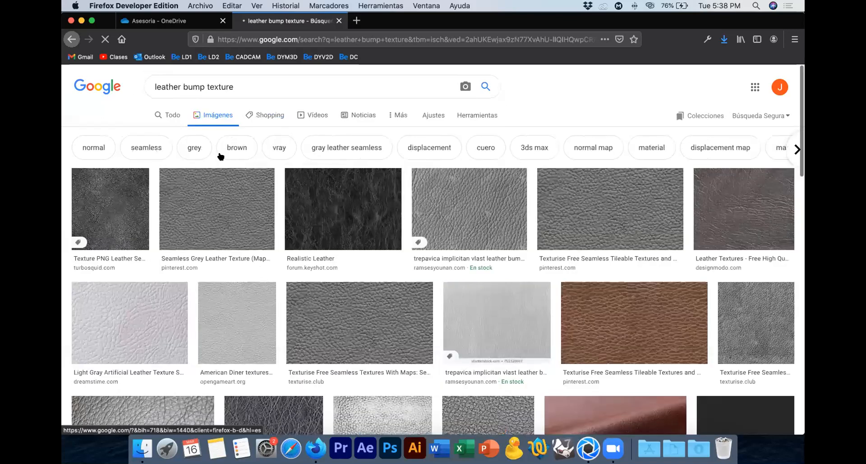
Step: Preview the Seamless Grey Leather Texture result and open its related image "Grey leather texture closeup"
scroll(280, 198, "down", 1)
scroll(279, 195, "down", 3)
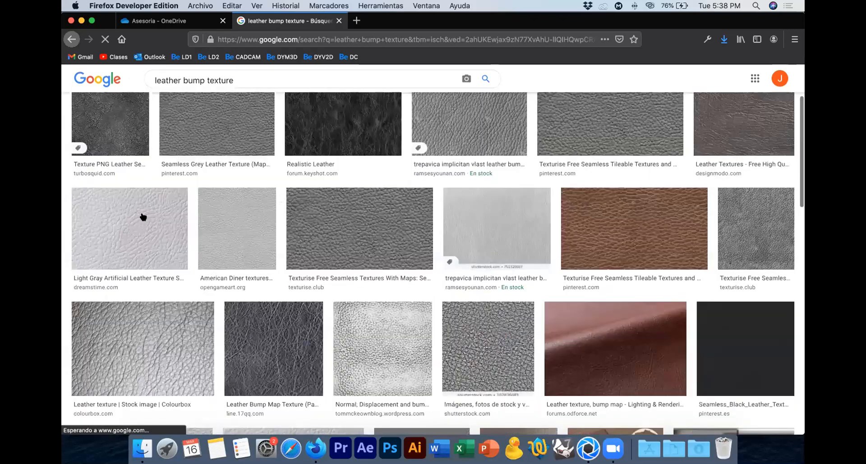
scroll(218, 193, "up", 3)
left_click(227, 185)
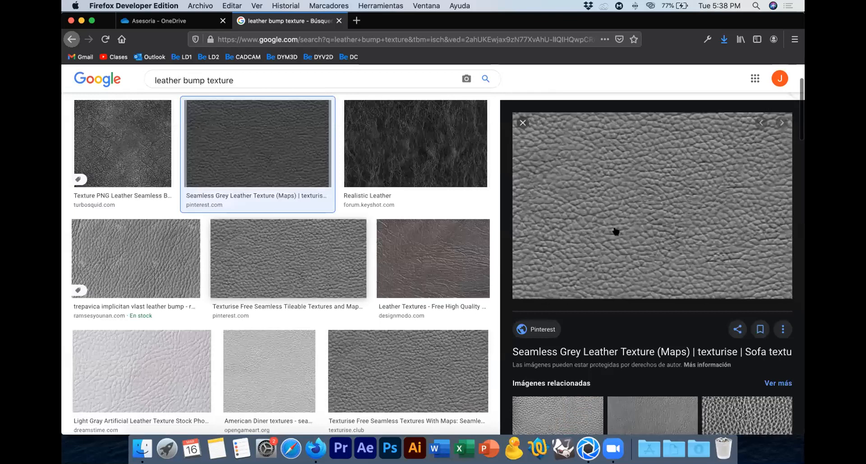
scroll(615, 231, "down", 2)
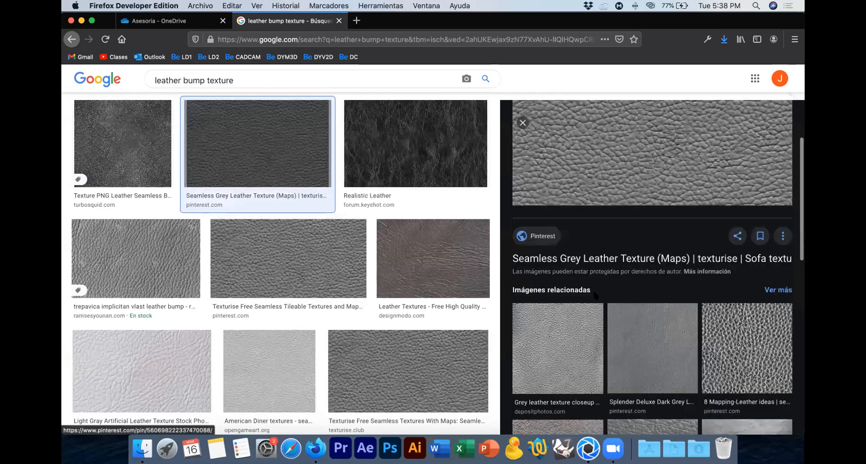
left_click(591, 316)
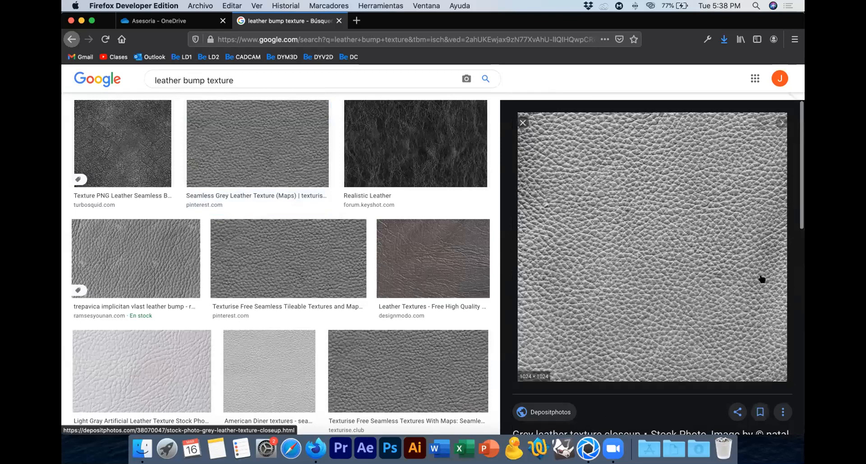
Step: Save the grey leather closeup image to the desktop as a JPEG named "bump cuero"
right_click(629, 226)
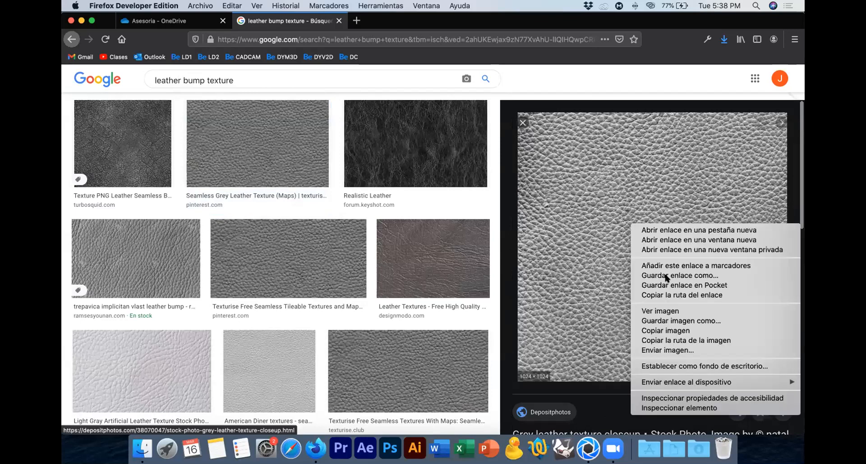
left_click(672, 321)
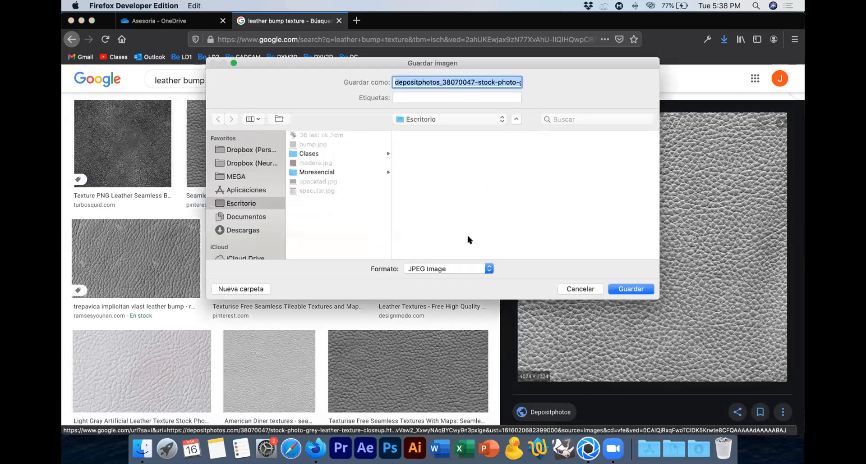
key("BackSpace")
type("bump ")
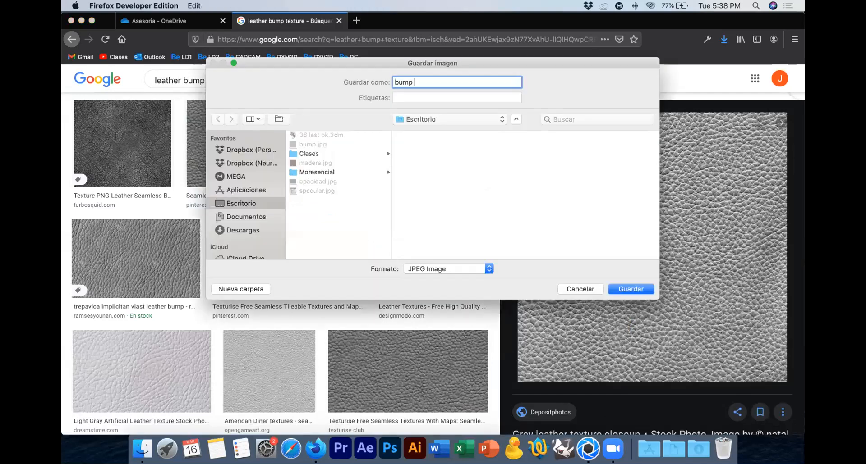
type("cuero")
key("Return")
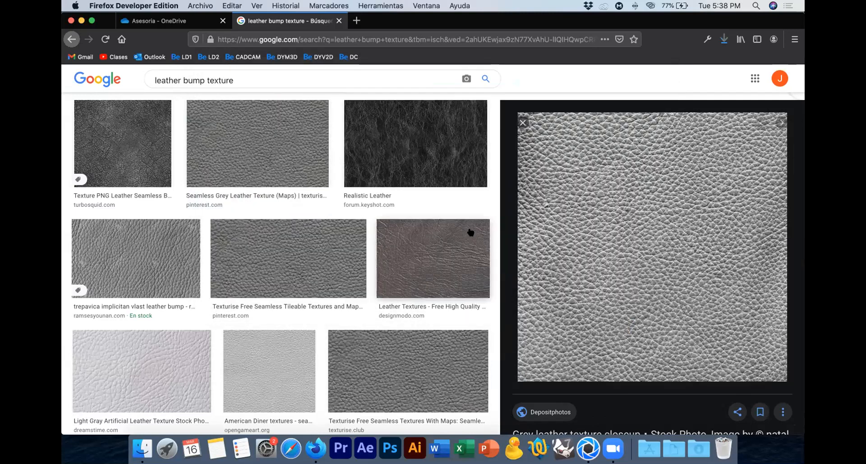
Step: Switch to KeyShot, select the sombrero group, and center and fit the top hat in the view
key("super+Tab")
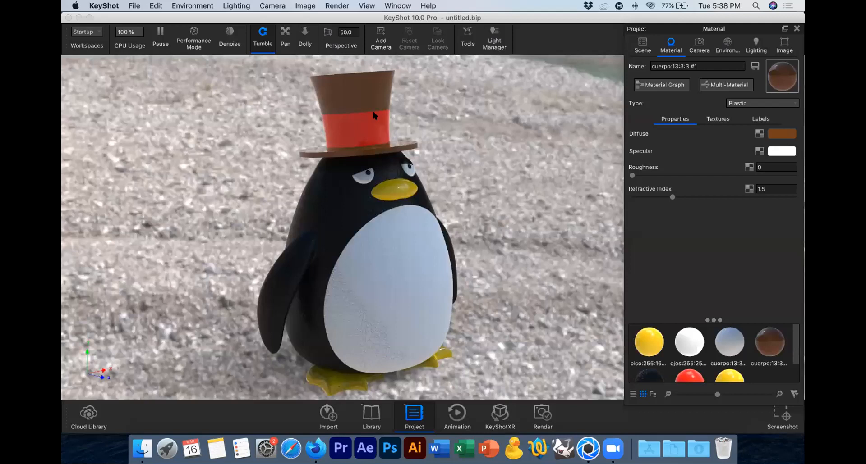
left_click(643, 52)
left_click(643, 52)
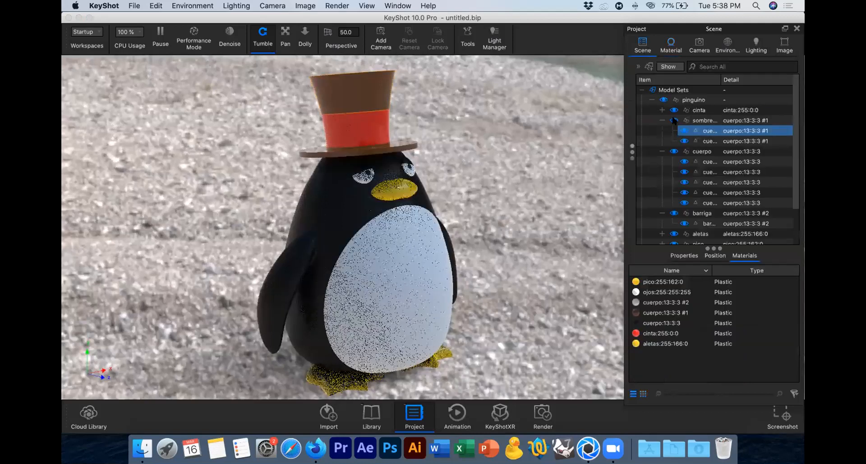
left_click(362, 88)
right_click(364, 93)
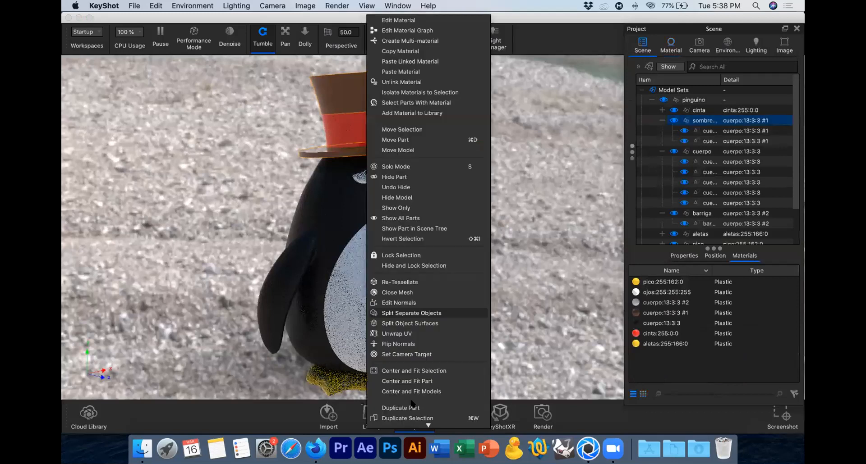
scroll(437, 372, "down", 2)
left_click(435, 367)
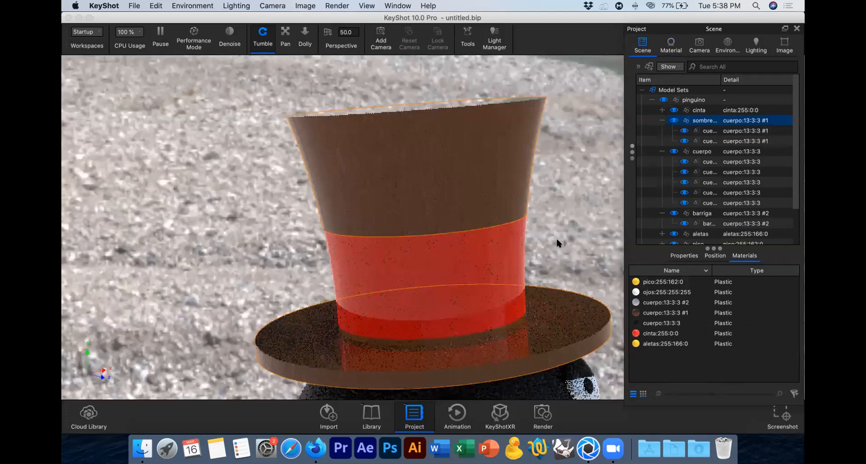
left_click(286, 44)
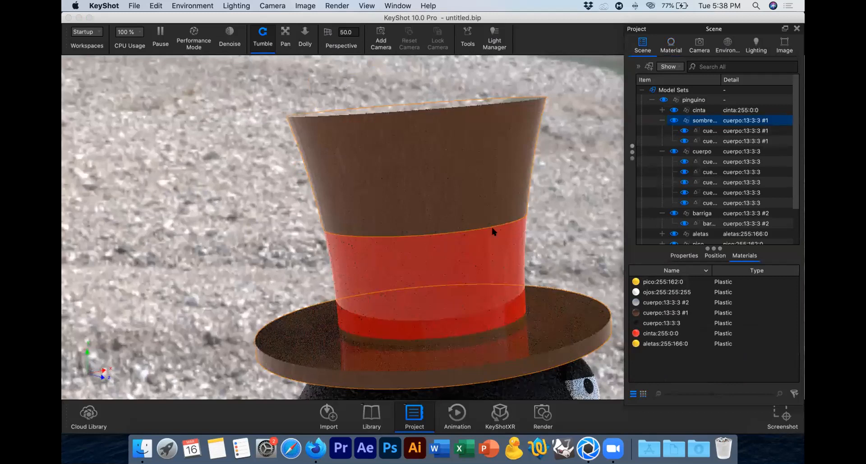
left_click_drag(440, 218, 428, 216)
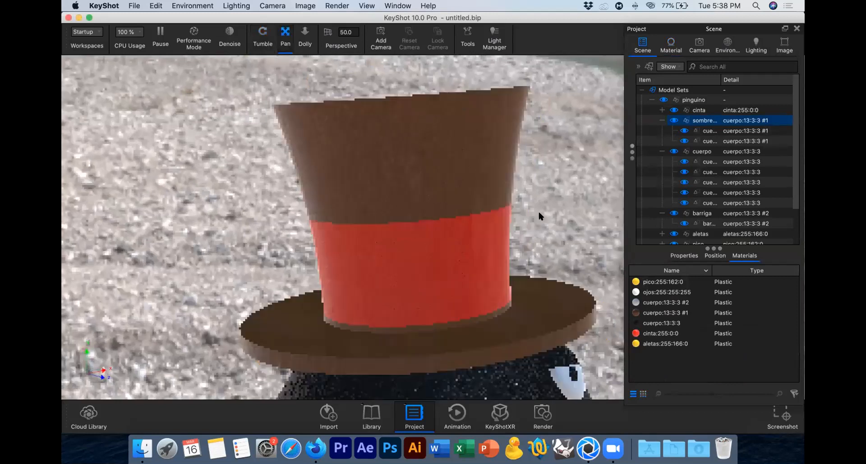
left_click_drag(538, 211, 522, 208)
Step: Set the hat material's specular color to a grey with red, green and blue at 183
left_click(661, 48)
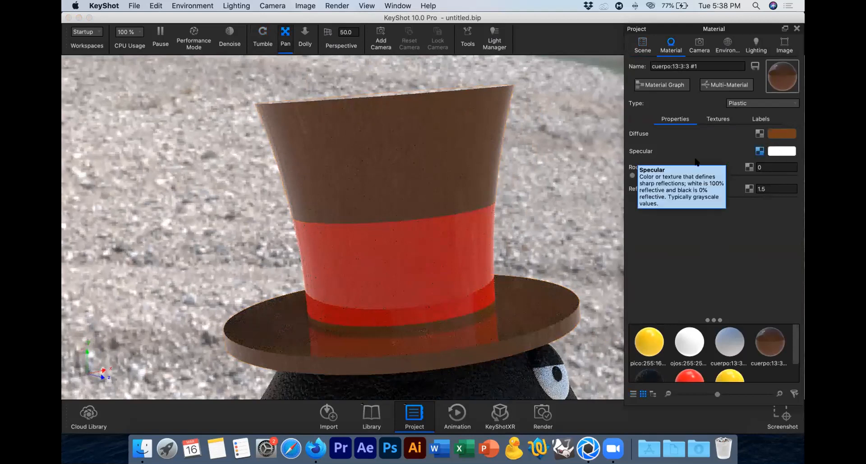
left_click(785, 151)
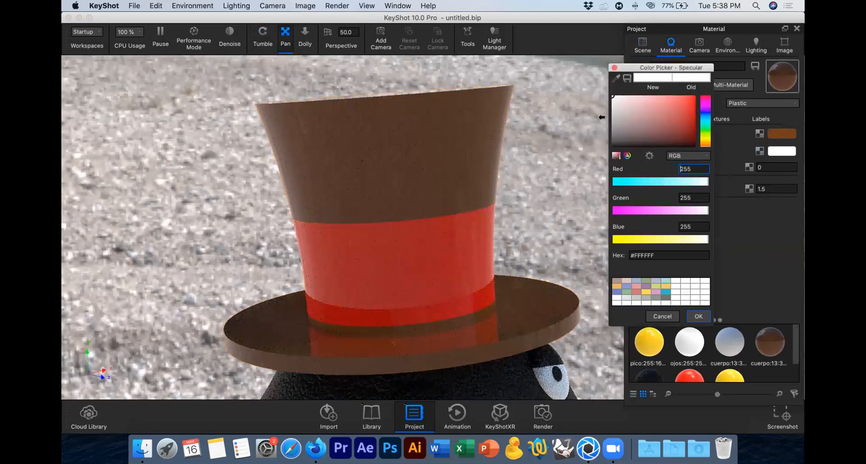
left_click(613, 118)
left_click_drag(612, 118, 613, 120)
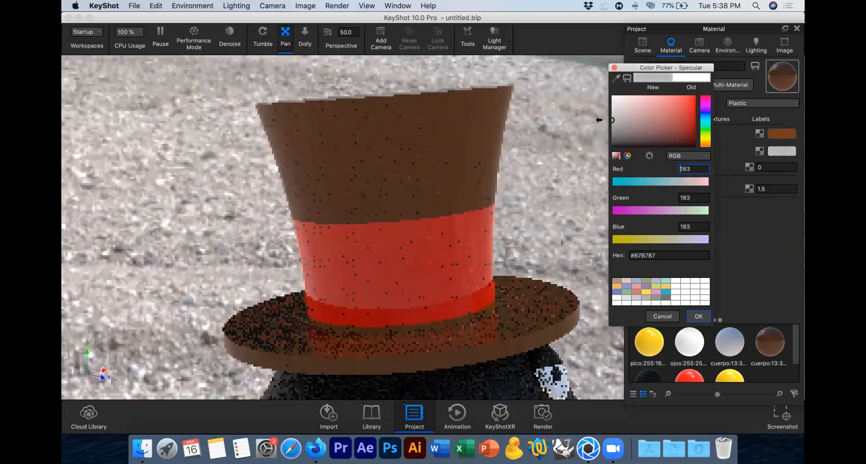
left_click(693, 316)
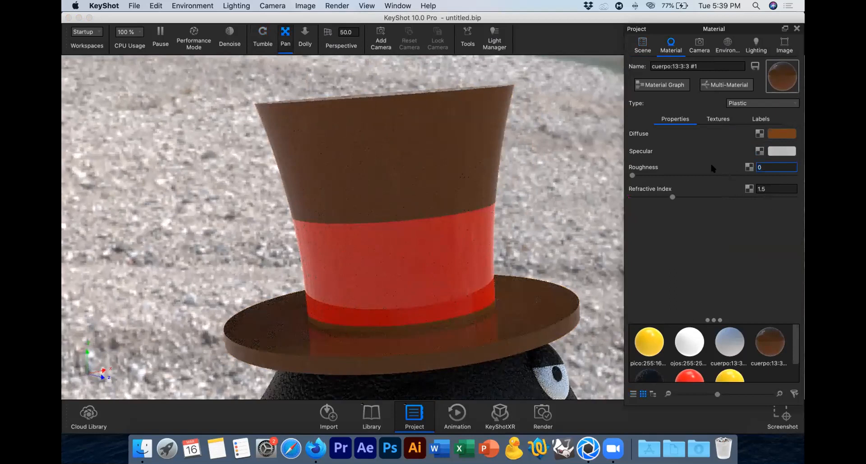
Step: Set the hat material's roughness to 0.02, trying 0.01 as a comparison before restoring 0.02
type("02")
key("Return")
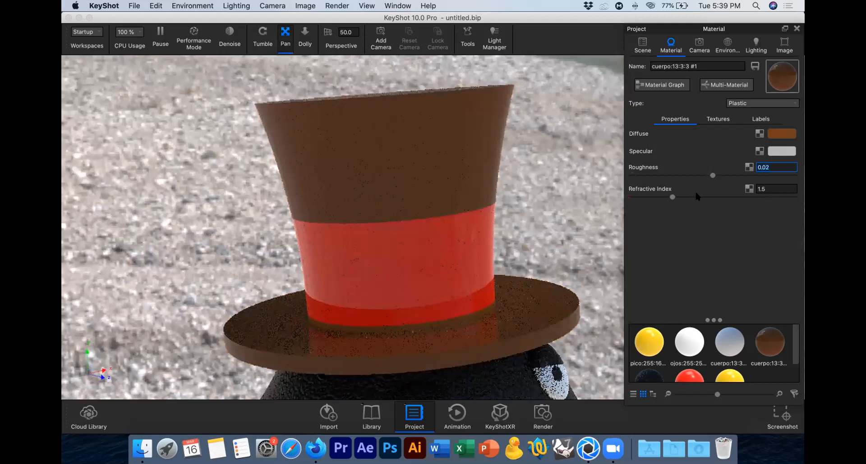
key("BackSpace")
type("1")
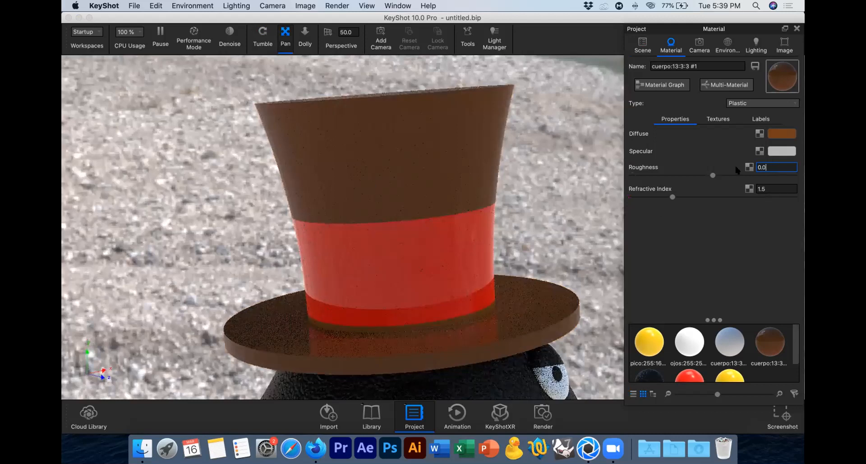
key("Return")
type("2")
key("Return")
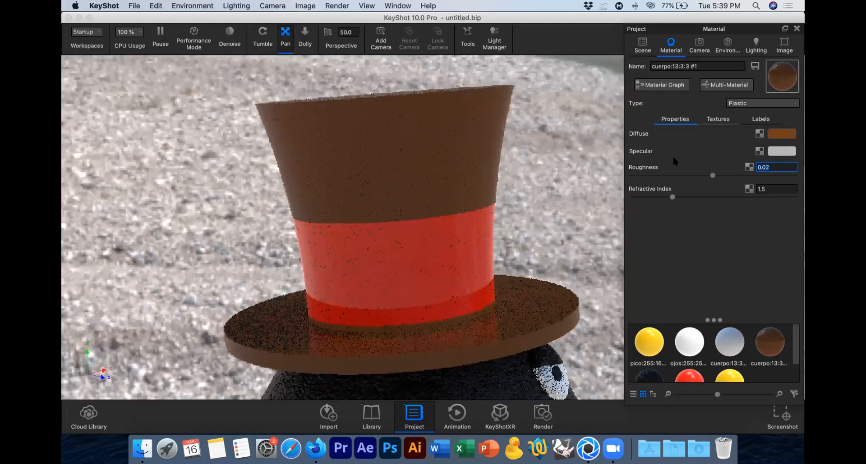
Step: Load "bump cuero.jpg" from the desktop as the hat material's bump texture
left_click(717, 120)
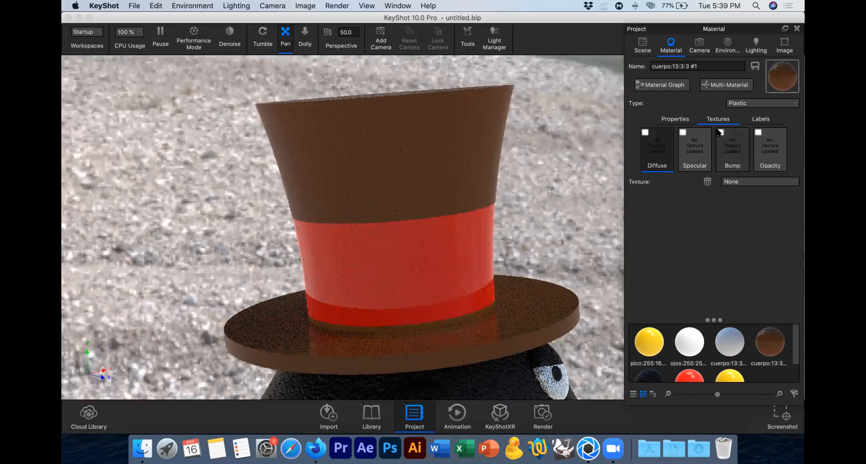
left_click(720, 133)
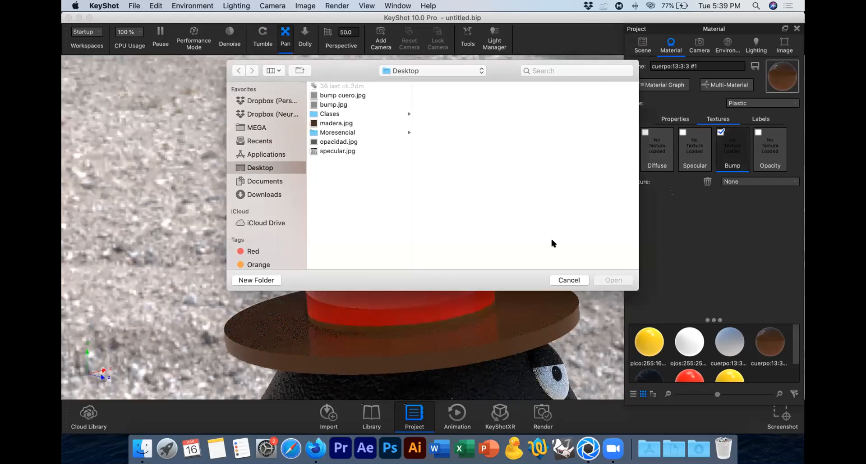
left_click(343, 95)
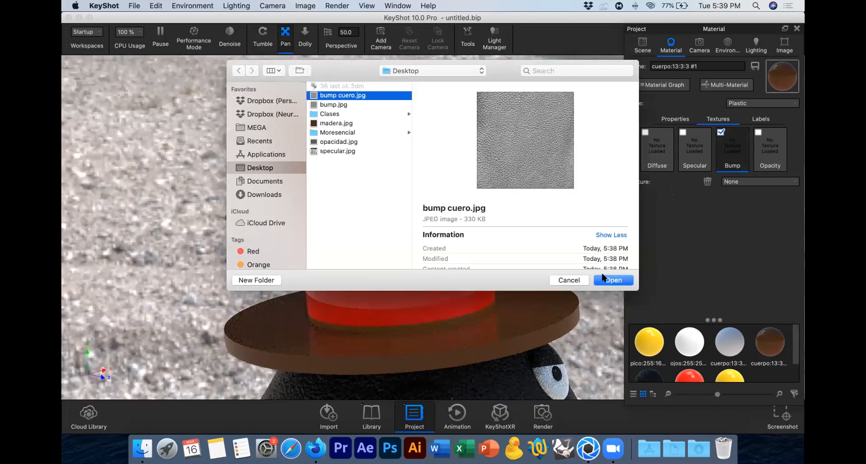
left_click(604, 280)
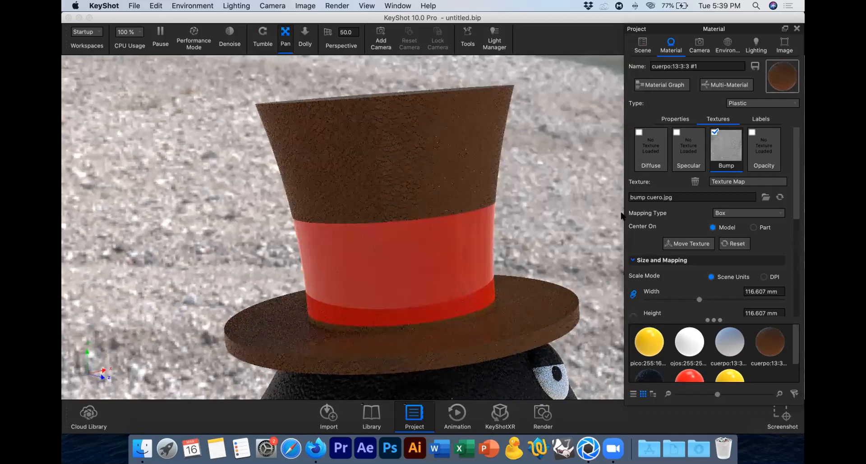
Step: Change the hat bump texture's mapping type to Cylinder and start moving the texture
left_click(735, 215)
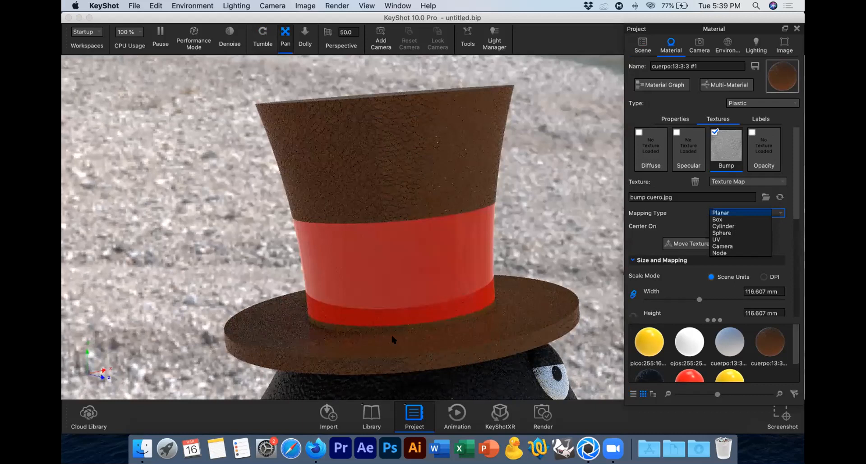
left_click(735, 222)
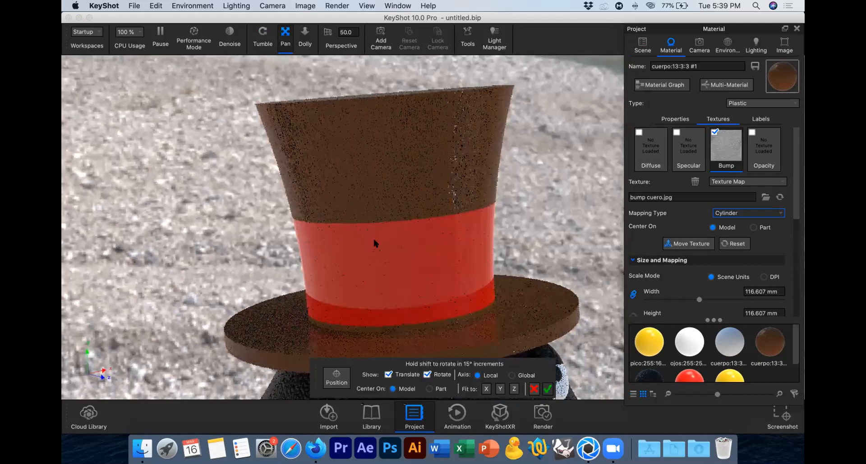
scroll(373, 240, "down", 10)
scroll(373, 242, "down", 5)
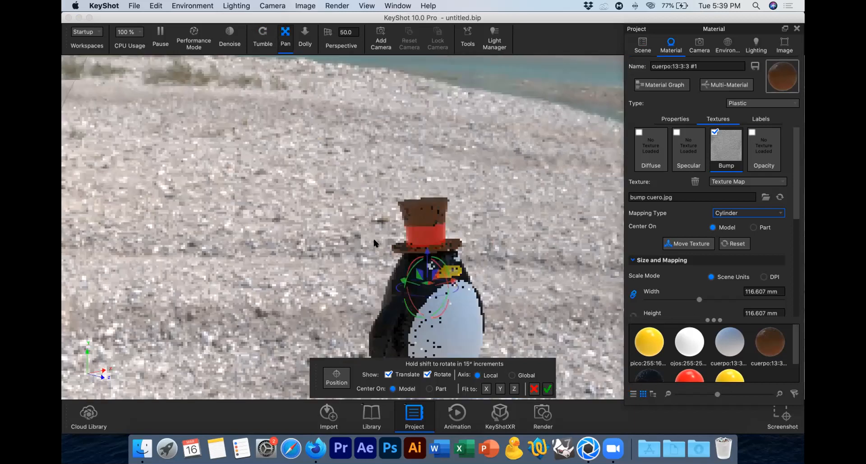
scroll(373, 244, "down", 5)
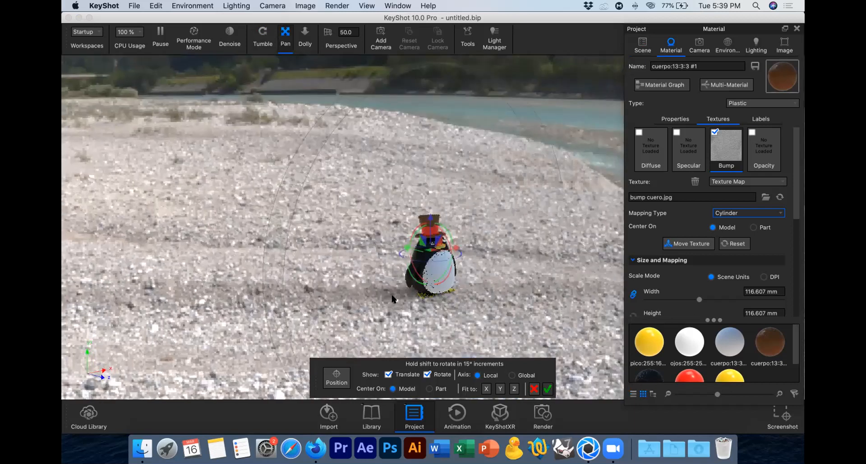
Step: Set the hat bump texture's width and height to 50 mm and its cylinder diameter to 100 mm
left_click_drag(778, 292, 702, 287)
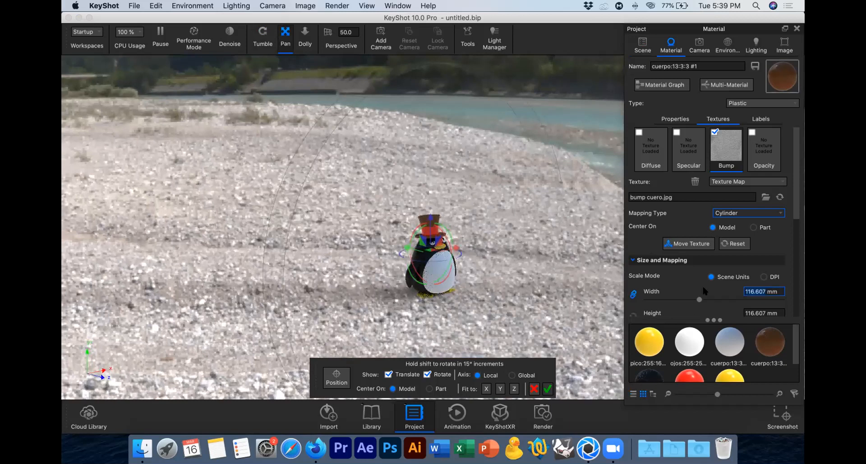
type("50")
key("Return")
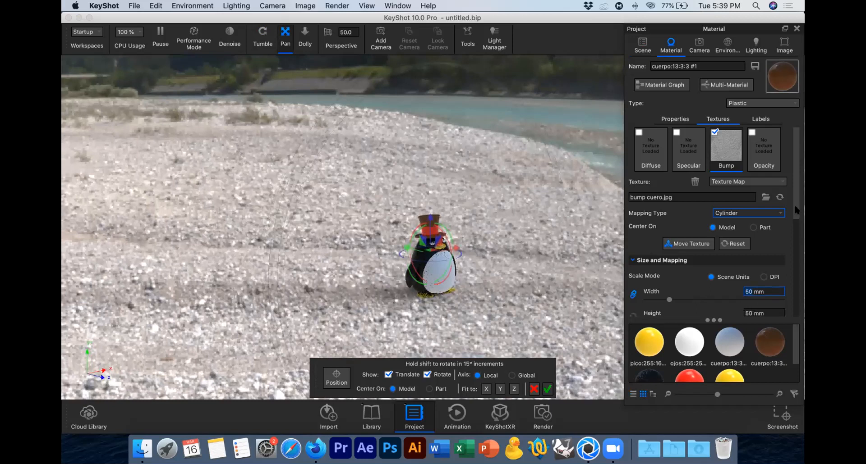
scroll(798, 251, "down", 5)
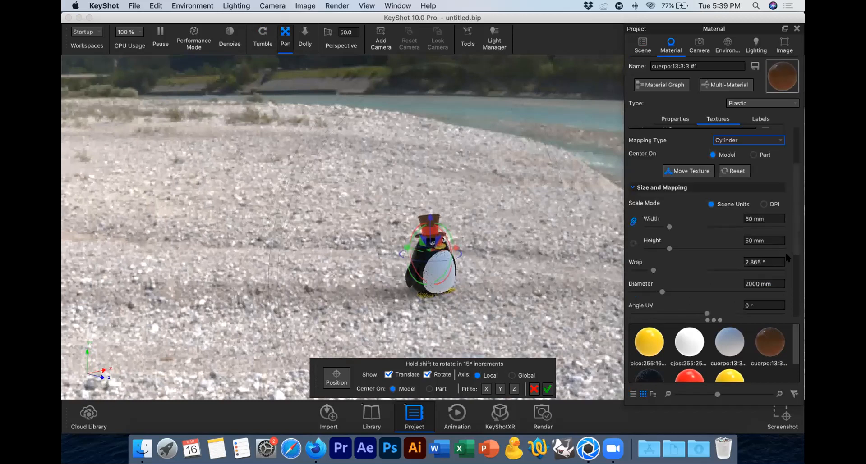
left_click_drag(758, 256, 723, 258)
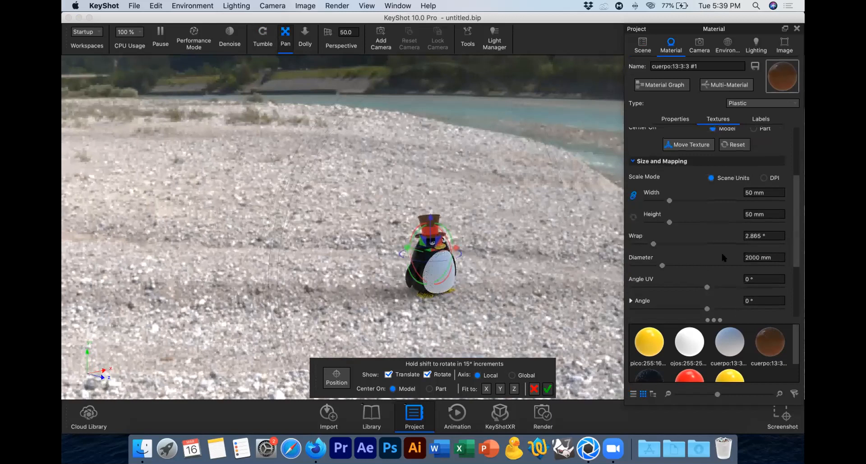
type("100")
key("Return")
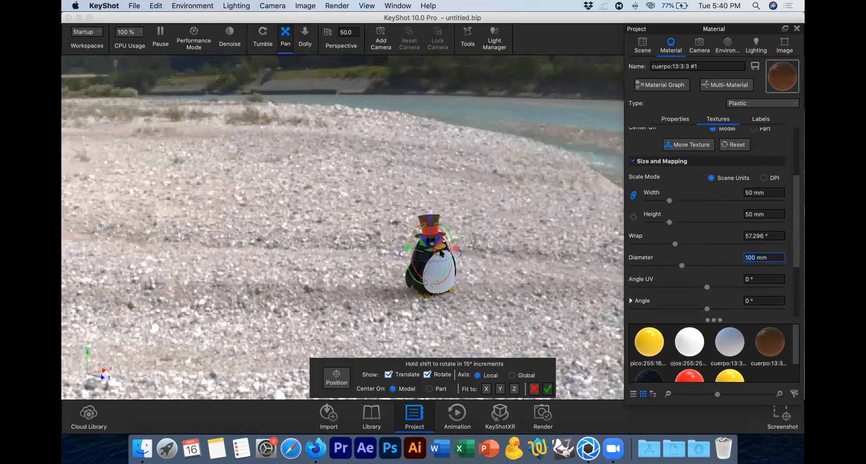
Step: Set the hat bump texture's width and height to 100 mm and its cylinder diameter to 200 mm
scroll(441, 254, "up", 5)
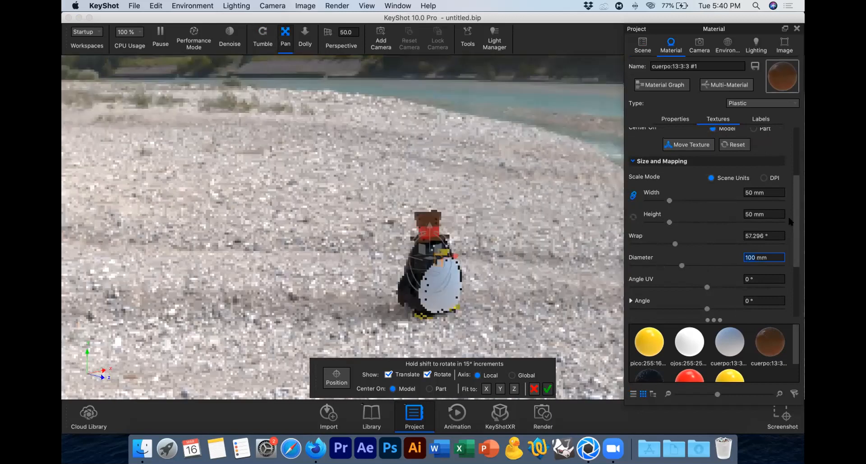
left_click_drag(749, 190, 717, 190)
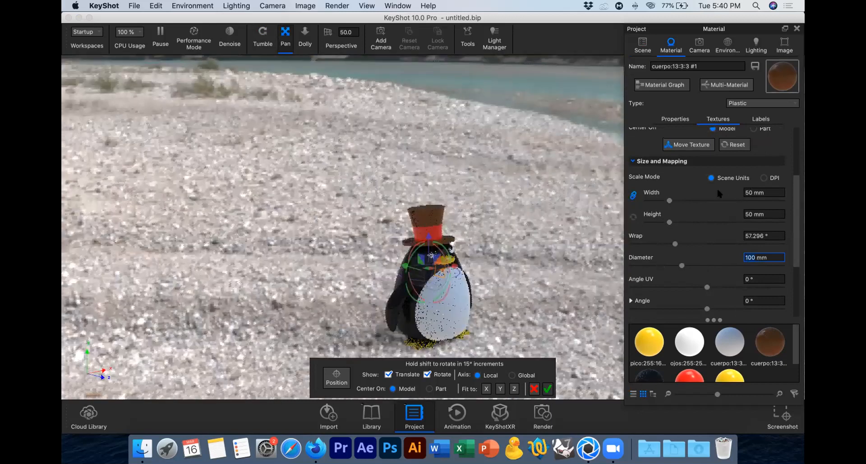
type("100")
key("Tab")
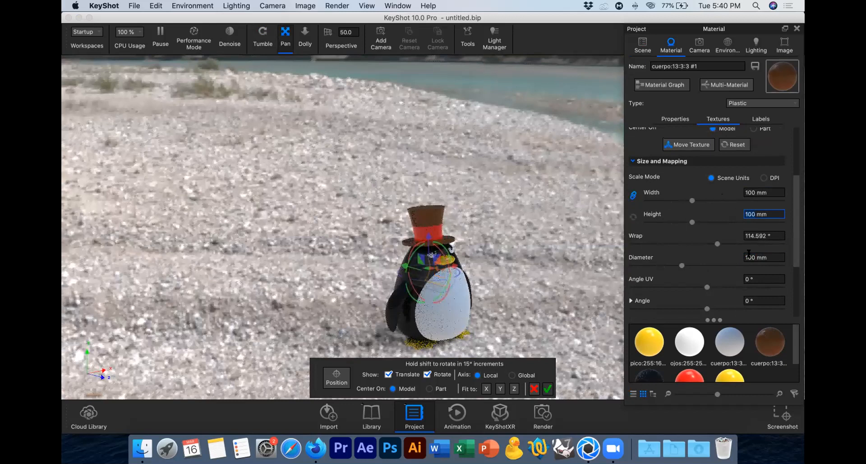
left_click(783, 257)
key("BackSpace")
type("2")
key("Return")
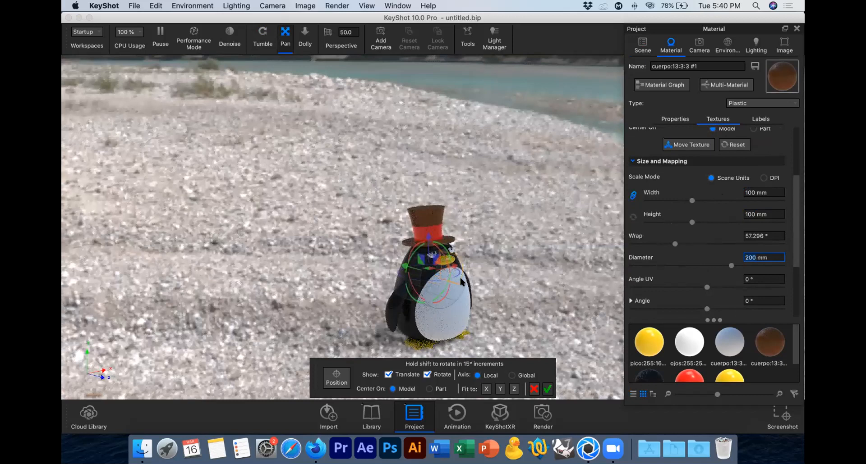
Step: Try rotating the hat's bump texture by 90°, and undo both the rotation and the last diameter change
left_click_drag(441, 240, 476, 287, "shift")
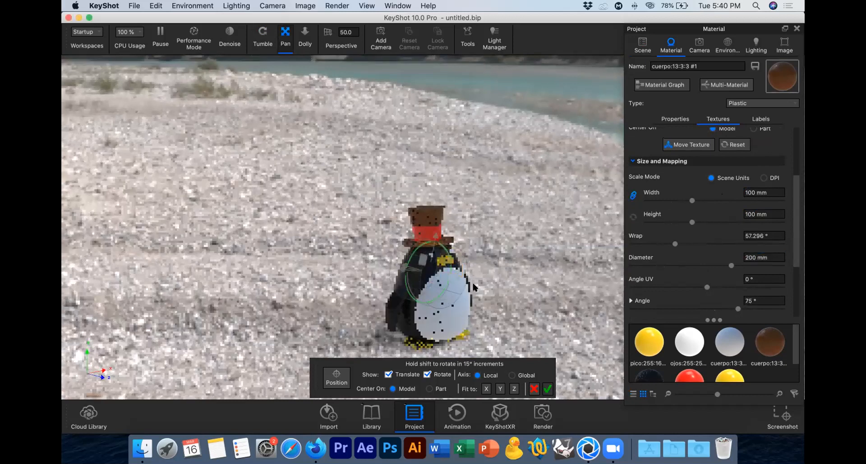
scroll(439, 285, "down", 2, "alt")
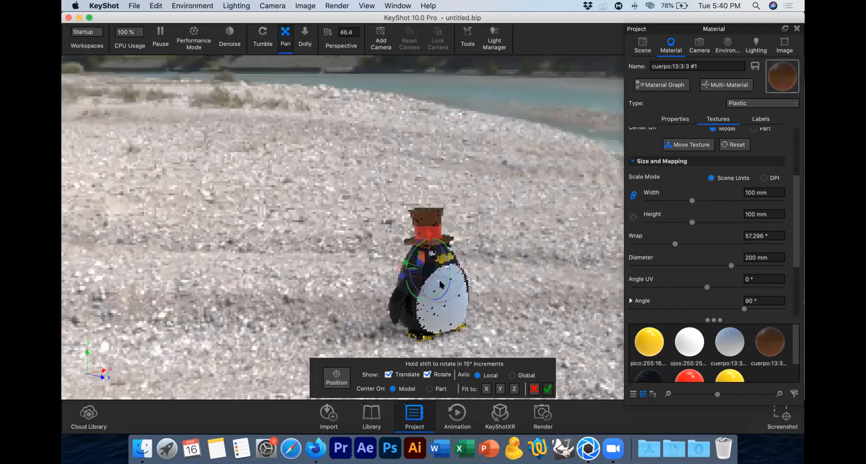
scroll(444, 283, "up", 2)
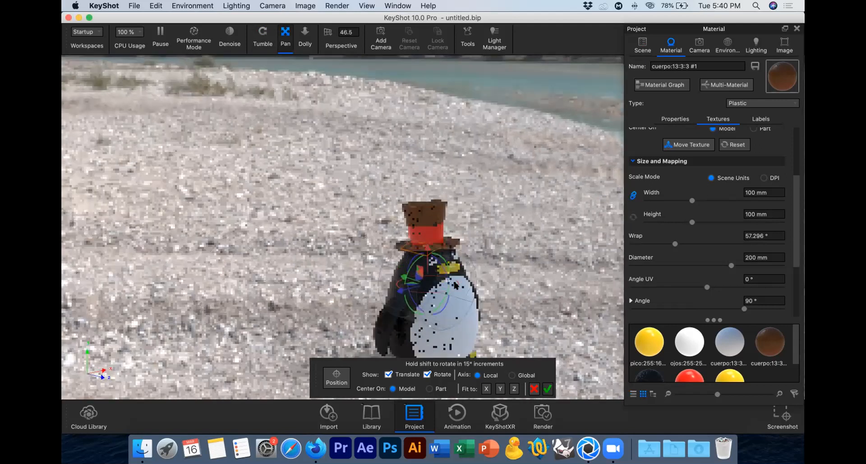
scroll(456, 286, "down", 3)
key("super+z")
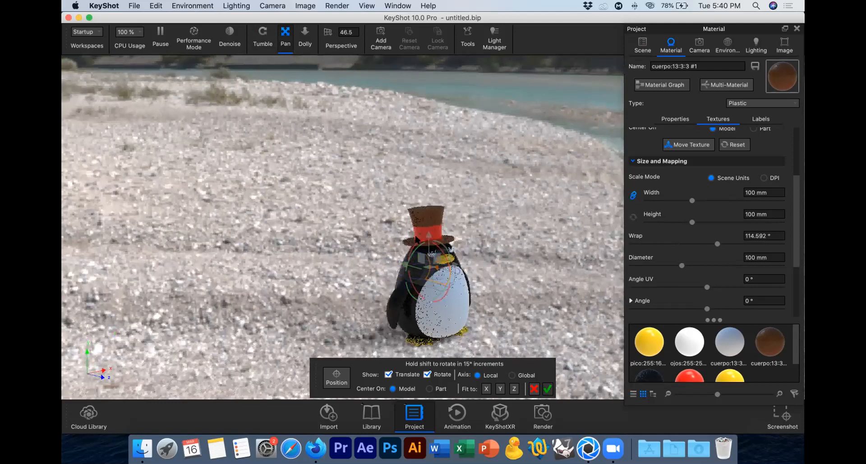
Step: Move the cylindrical bump mapping up so it surrounds the top hat, and accept the placement
left_click_drag(393, 240, 442, 237)
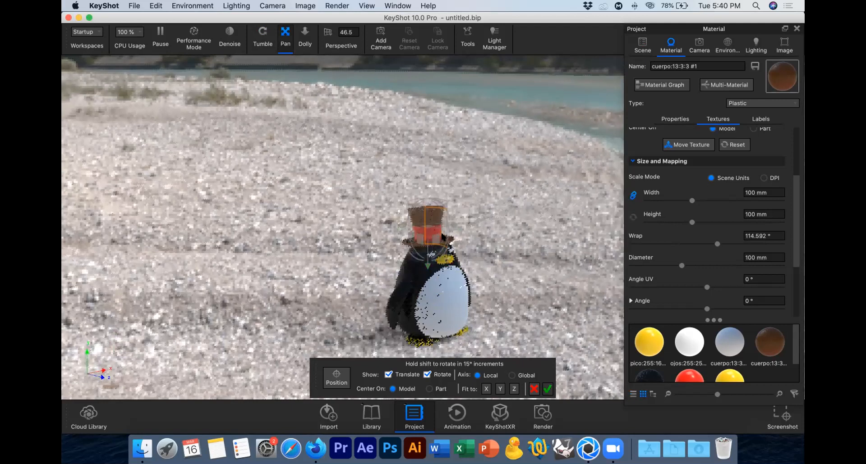
scroll(442, 237, "up", 3)
scroll(443, 236, "up", 3)
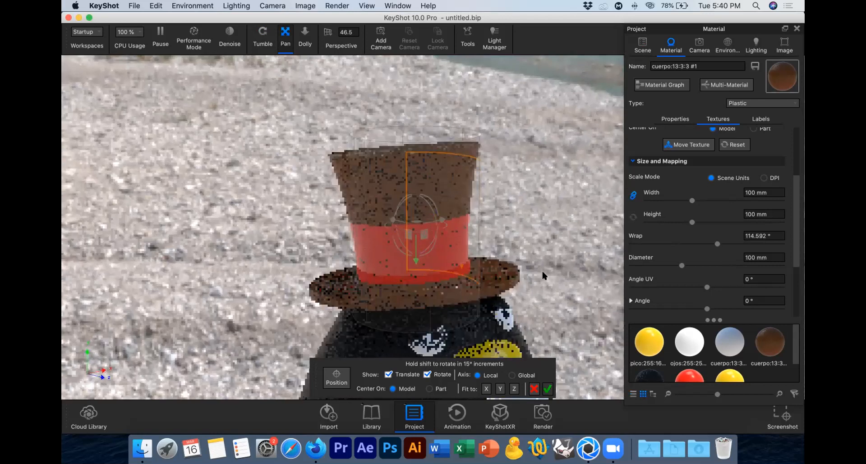
left_click(547, 388)
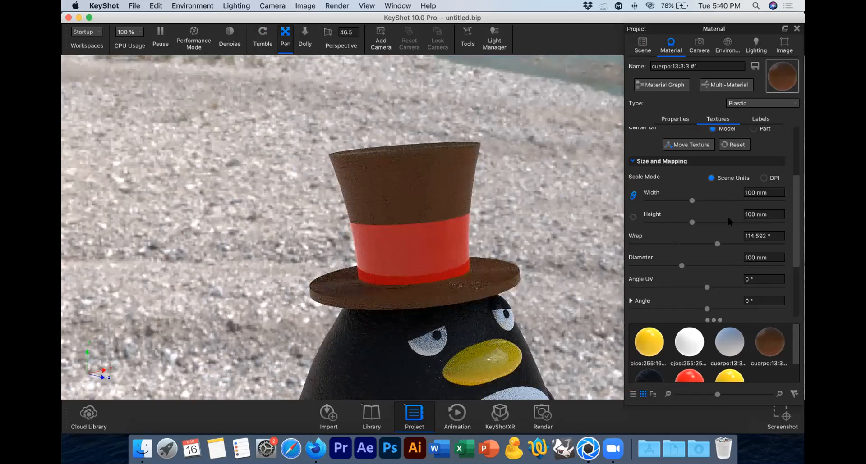
Step: Try Box mapping on the hat's bump texture and return the mapping type to Cylinder for comparison
mouse_move(797, 191)
left_mouse_down()
mouse_move(797, 163)
mouse_move(797, 176)
left_mouse_up()
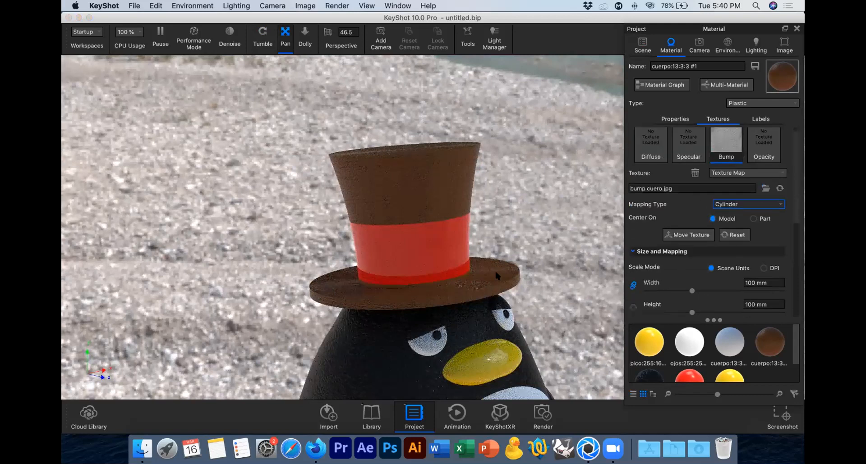
left_click(771, 205)
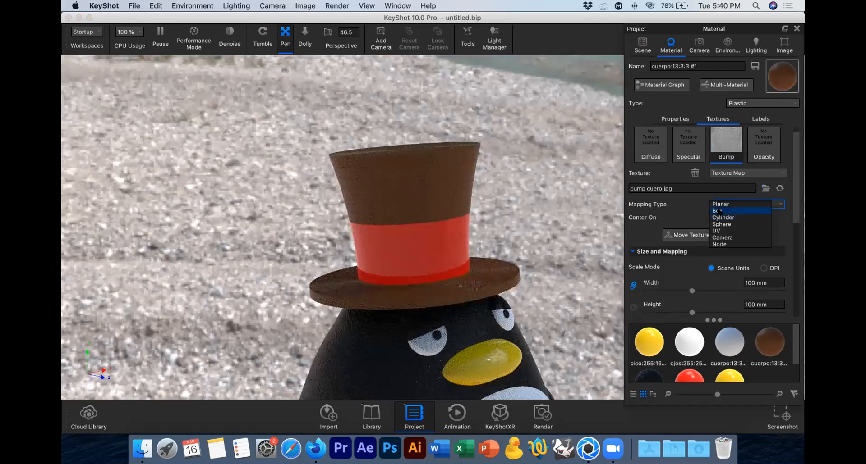
left_click(720, 211)
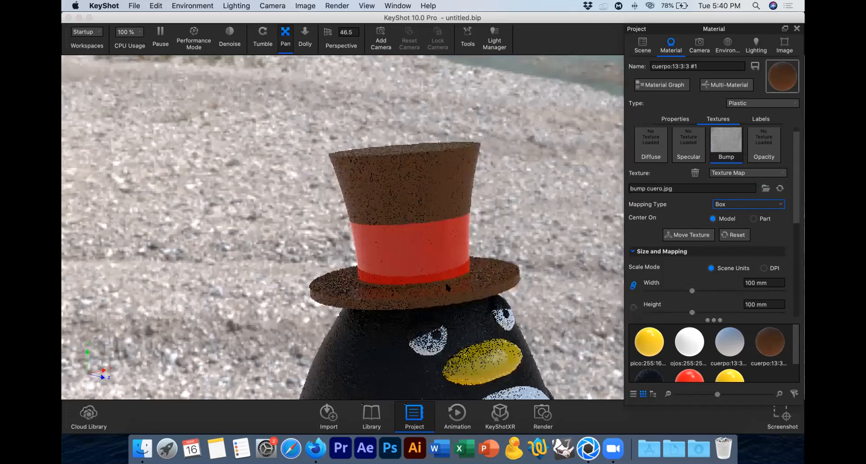
left_click(762, 205)
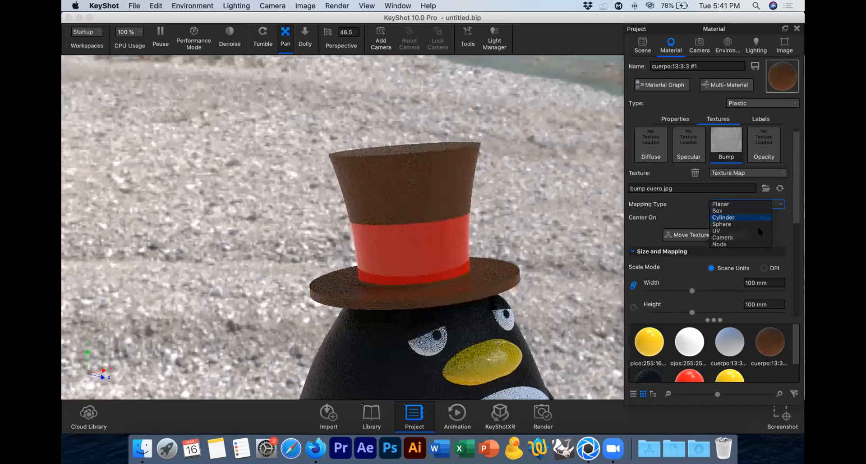
left_click(740, 218)
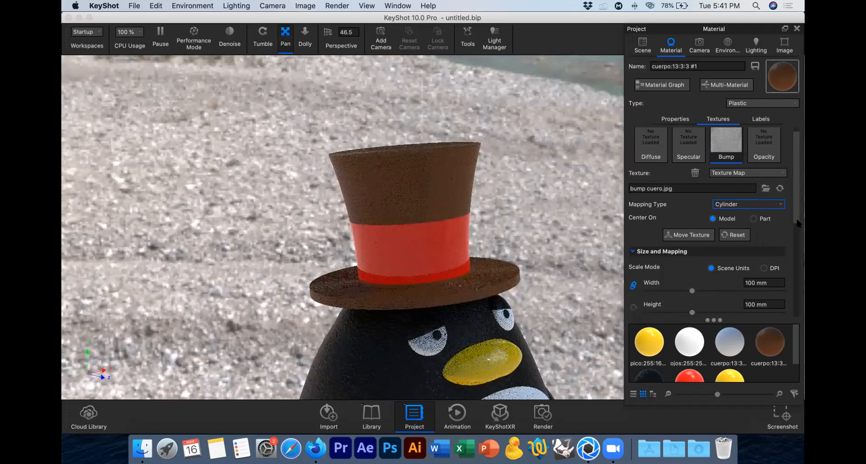
left_click(779, 205)
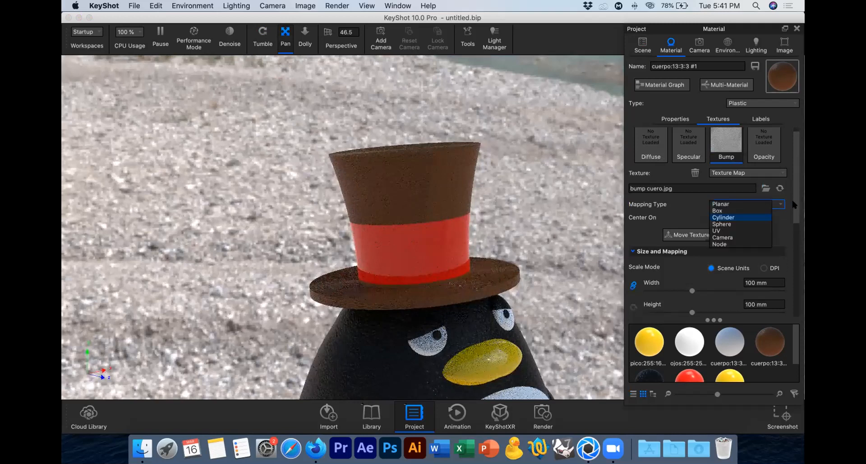
left_click(794, 205)
scroll(792, 223, "down", 8)
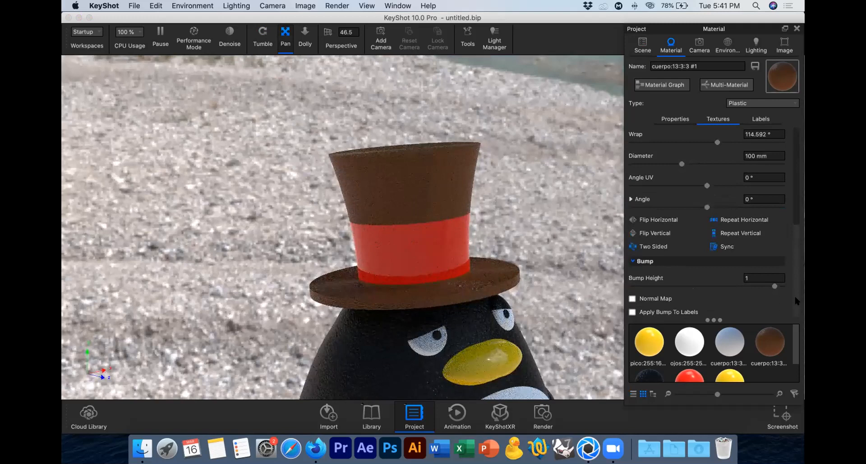
scroll(788, 251, "up", 3)
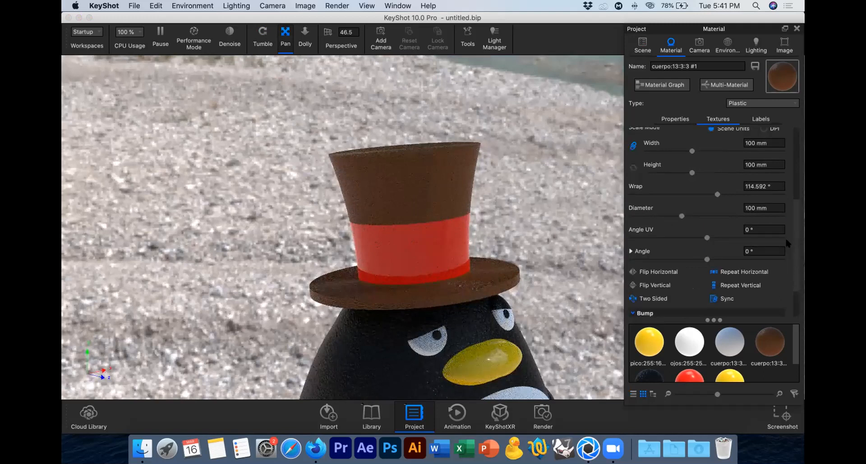
scroll(787, 243, "up", 5)
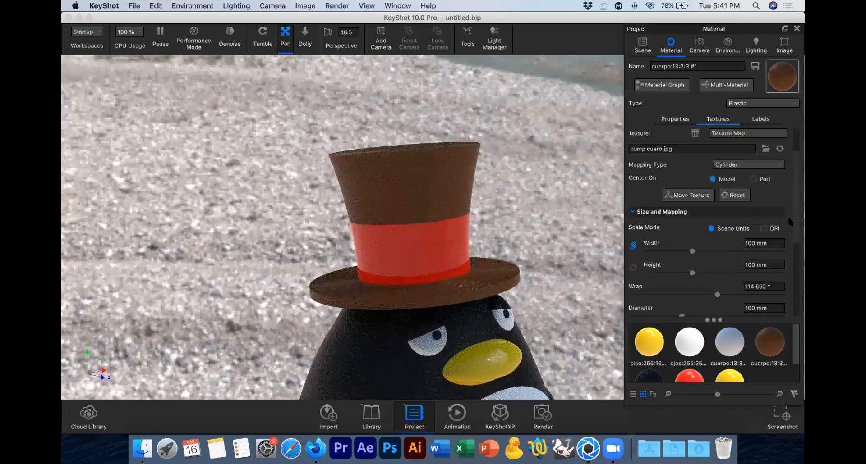
scroll(787, 215, "up", 3)
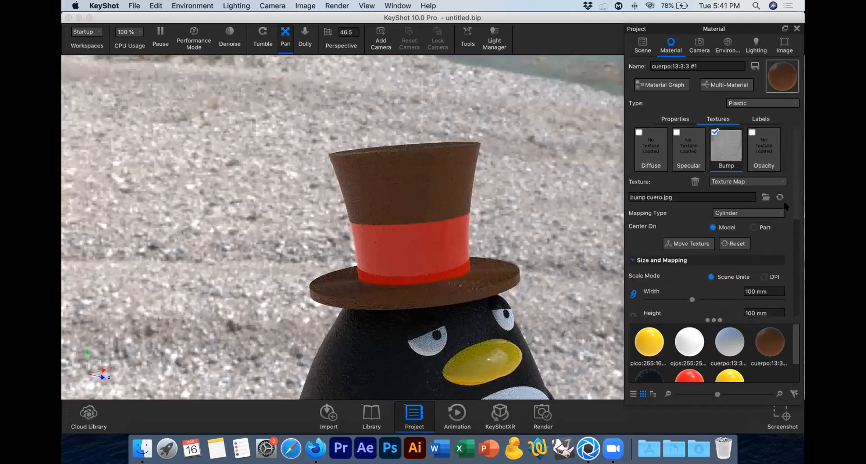
Step: Change the mapping type of the hat's "bump cuero.jpg" texture to Box
left_click(754, 214)
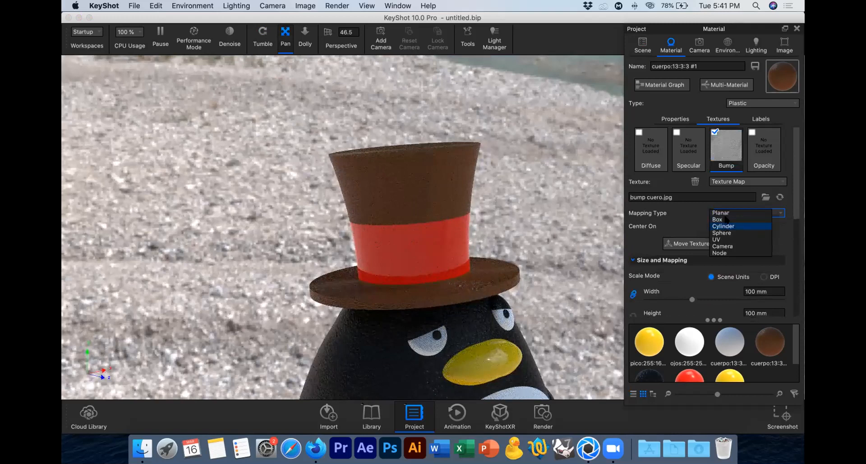
left_click(779, 181)
left_click(780, 181)
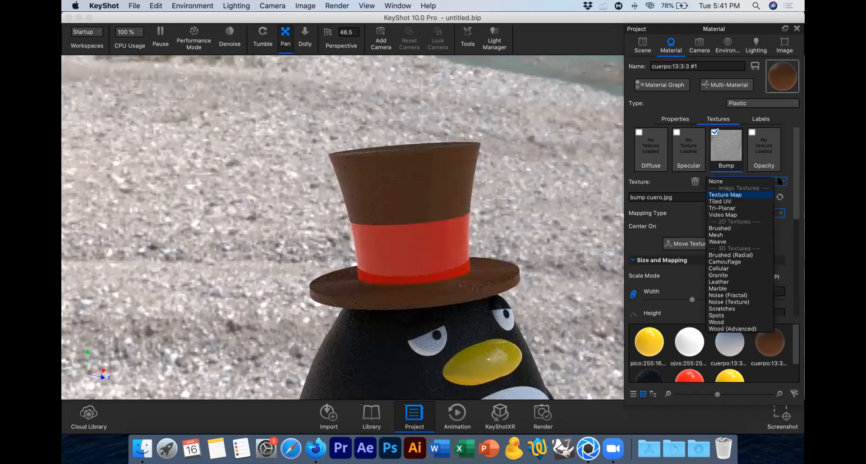
left_click(773, 212)
left_click(749, 216)
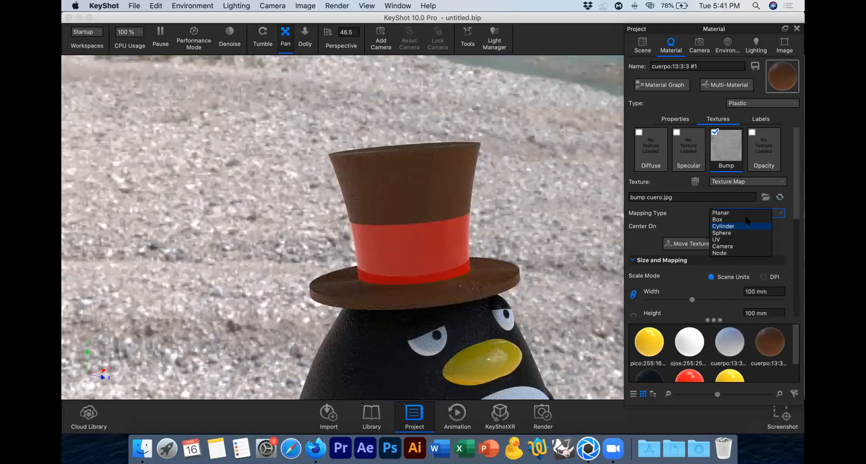
left_click(744, 219)
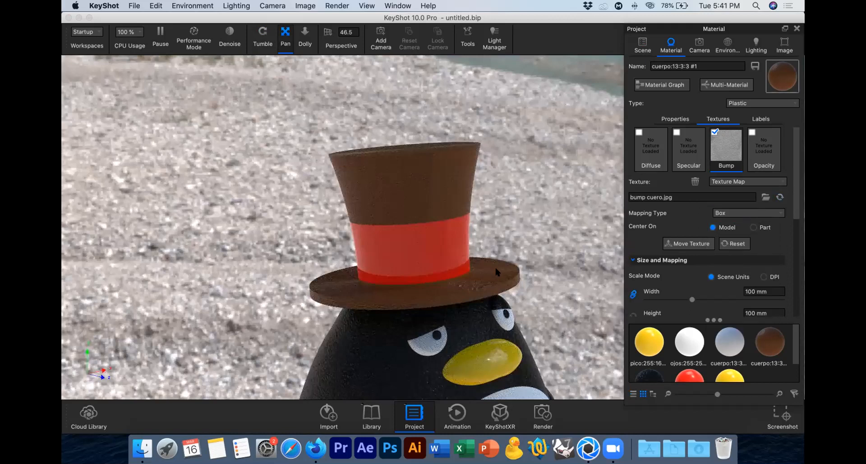
left_click(471, 278)
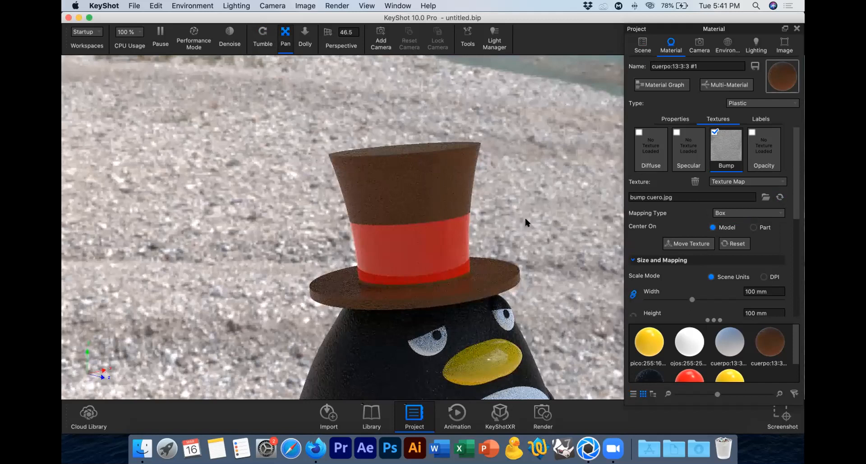
left_click(437, 197)
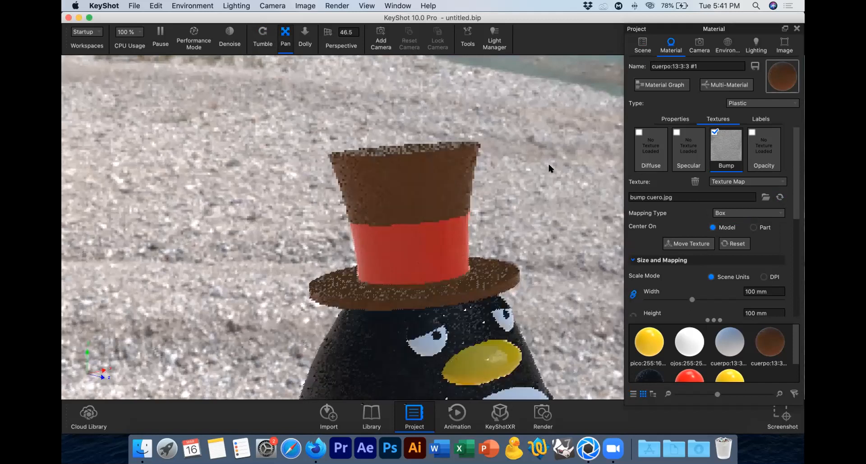
Step: Collapse the ribbon and hat groups in the scene tree and open the red hat ribbon's material for editing
left_click(671, 119)
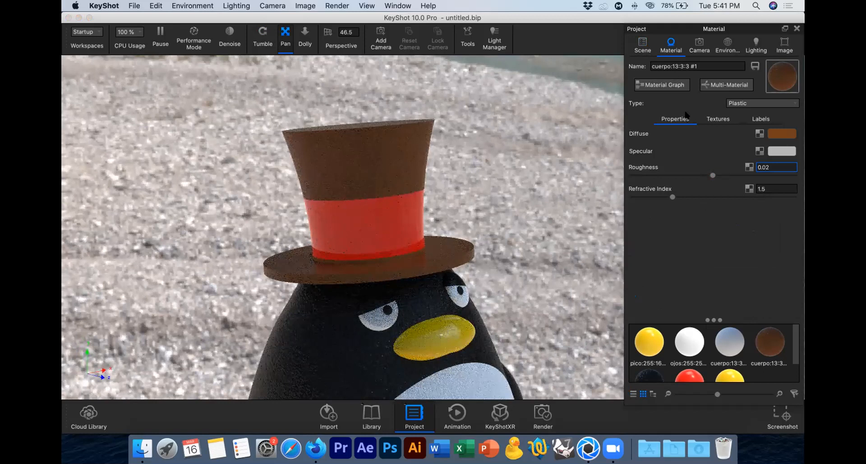
left_click(643, 46)
left_click(371, 234)
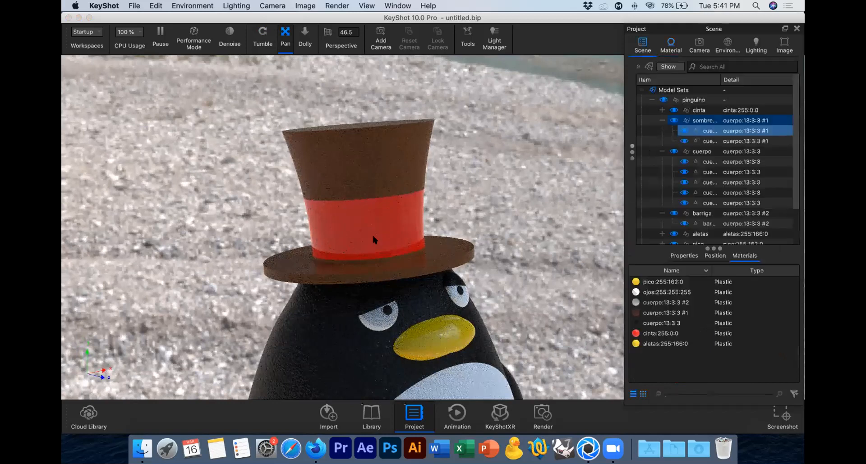
left_click(519, 181)
left_click(661, 110)
left_click(662, 120)
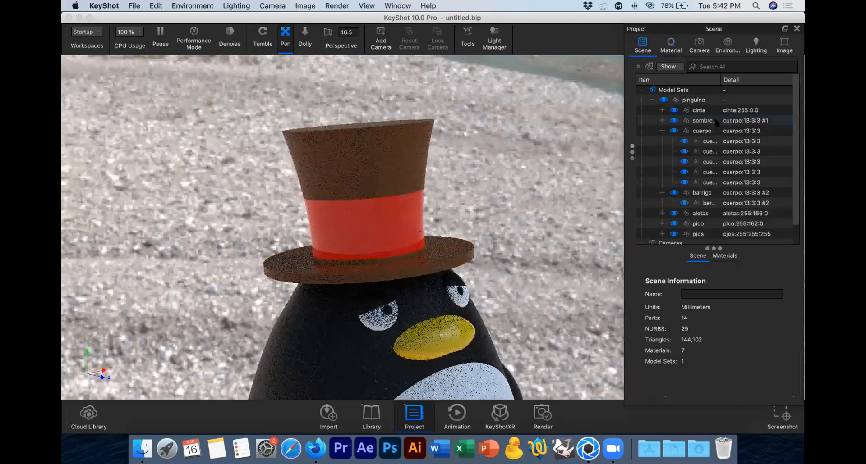
double_click(714, 120)
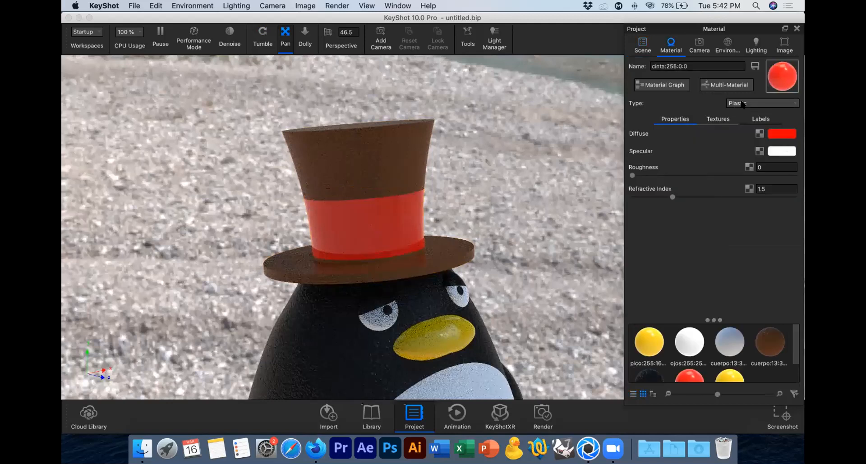
Step: Change the hat ribbon's material type to Metal and view the whole penguin from the front
left_click(736, 103)
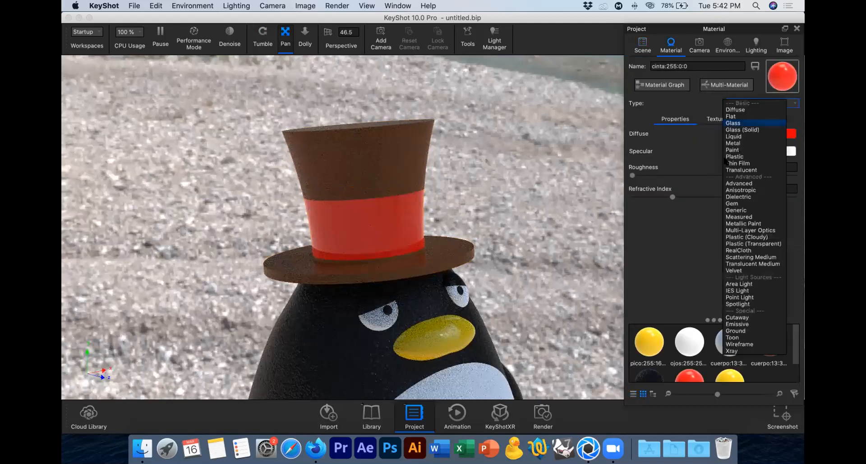
key("Return")
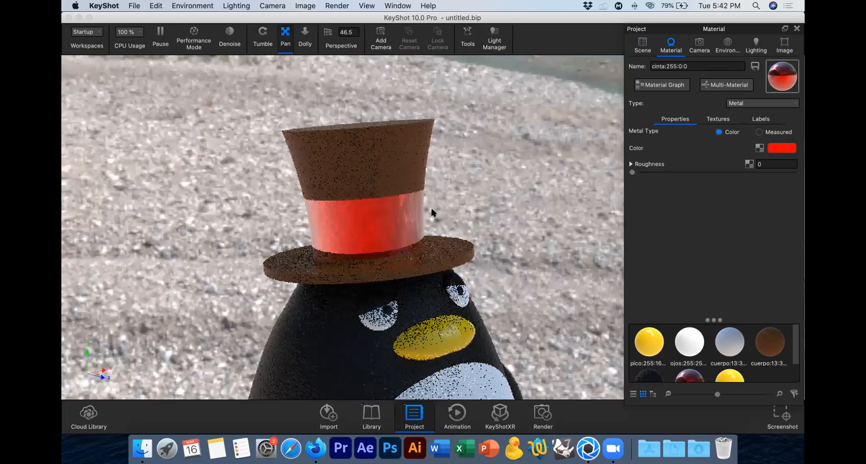
left_click(262, 42)
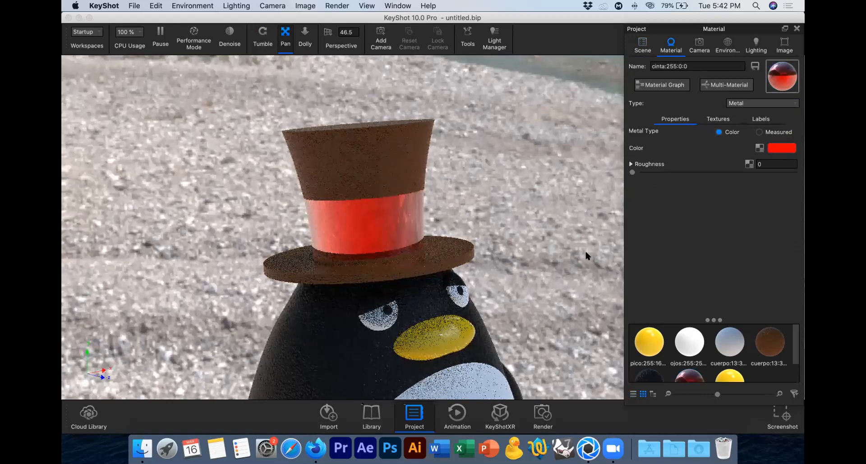
left_click_drag(510, 220, 504, 274)
scroll(495, 259, "down", 3)
scroll(495, 259, "down", 5)
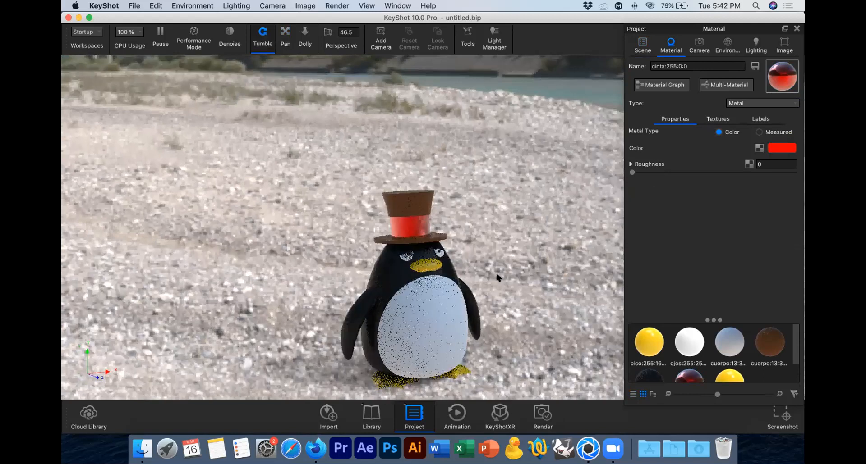
Step: Check the texture slots of the hat ribbon's material and set its metal type to Measured
left_click(717, 120)
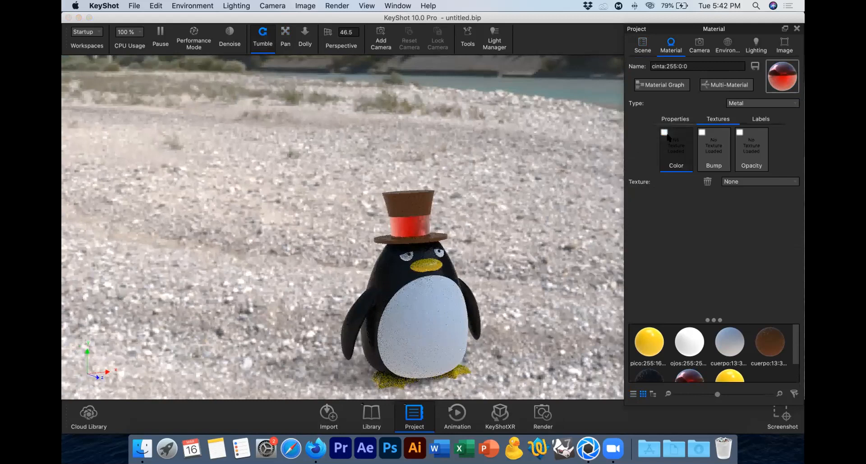
left_click(670, 118)
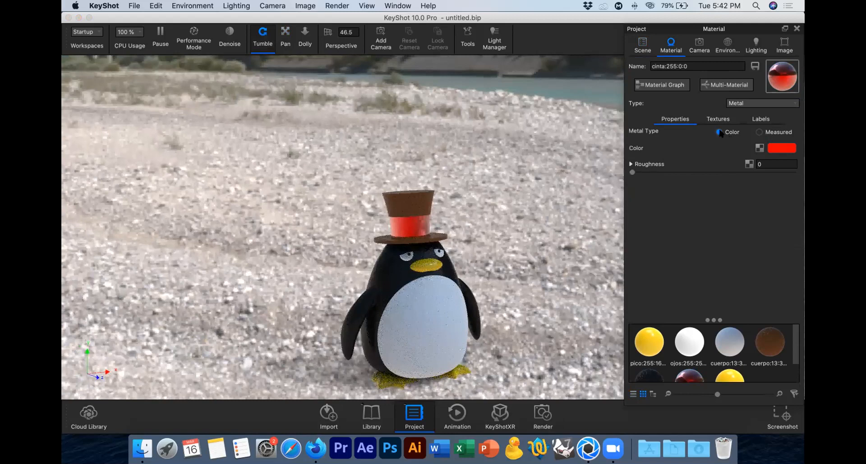
left_click(758, 132)
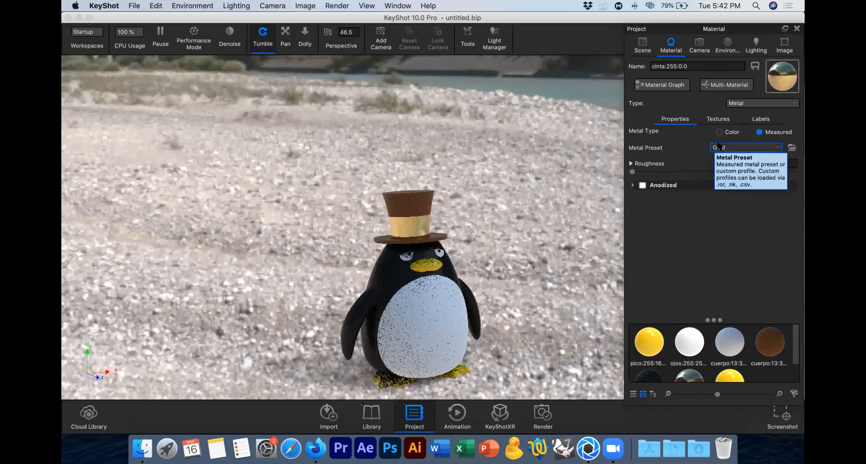
Step: Try the Brass (70/30), Titanium and Aluminum metal presets on the hat ribbon
left_click(752, 147)
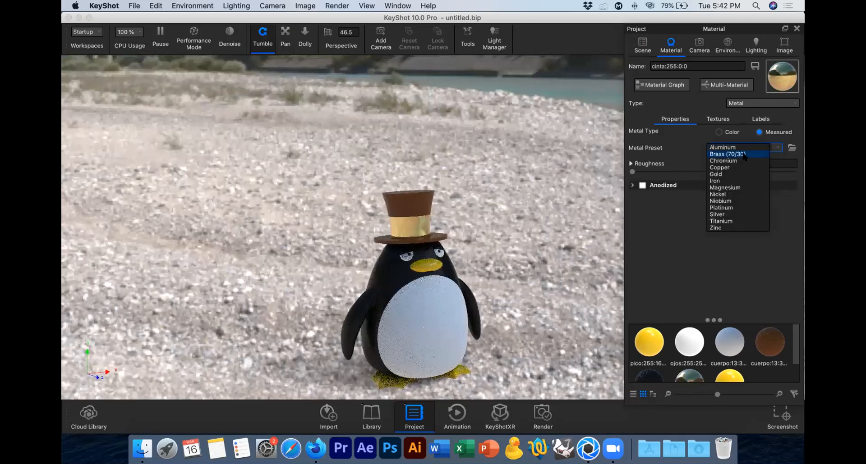
left_click(740, 151)
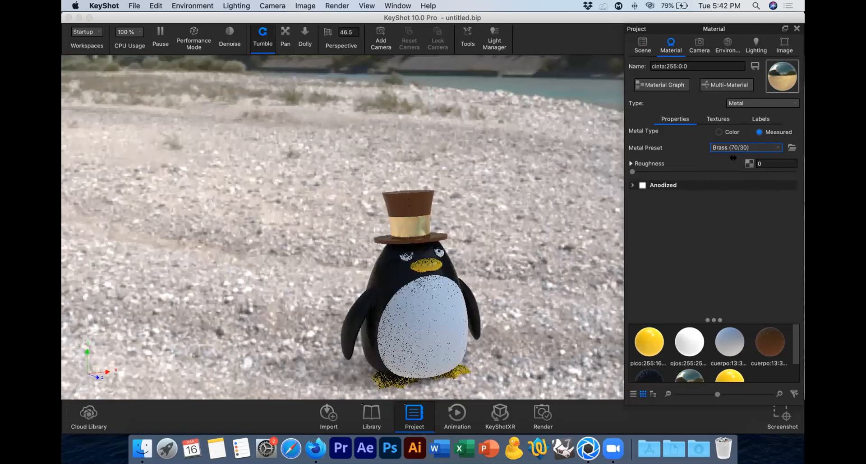
left_click(739, 148)
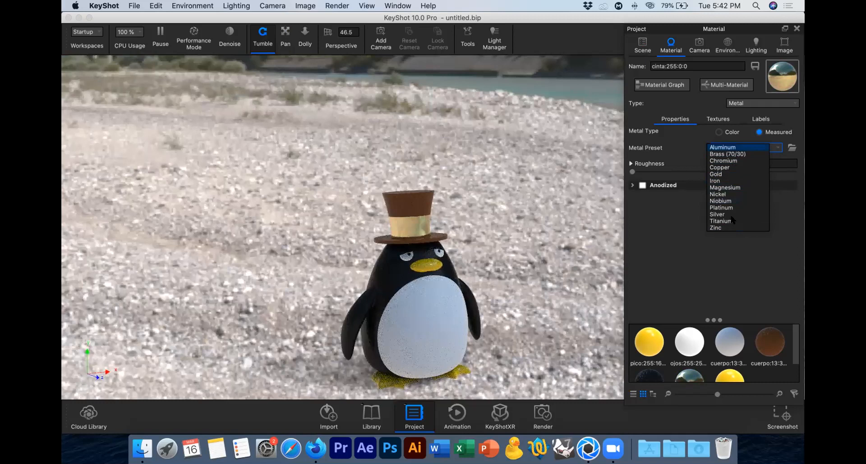
left_click(733, 220)
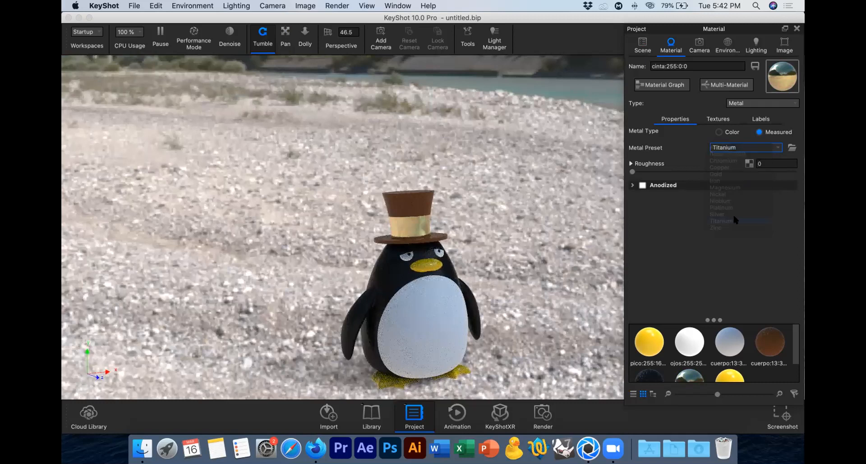
left_click(735, 150)
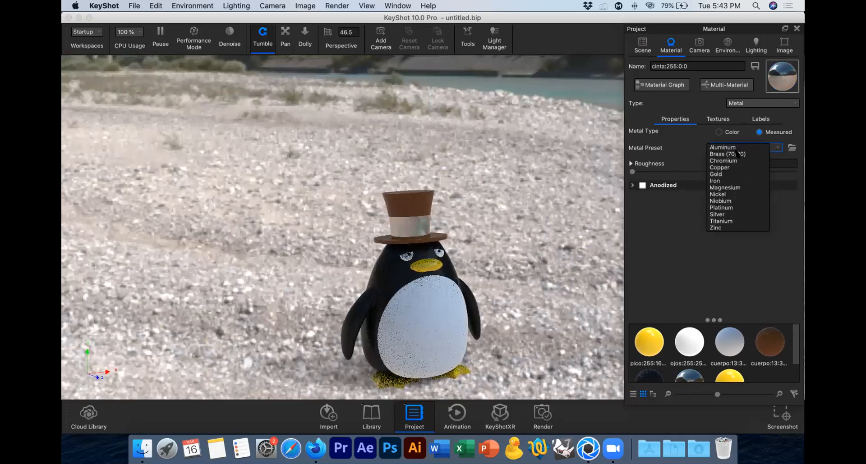
left_click(737, 148)
Step: Give the hat ribbon the Gold metal preset with a roughness of .01
left_click(739, 147)
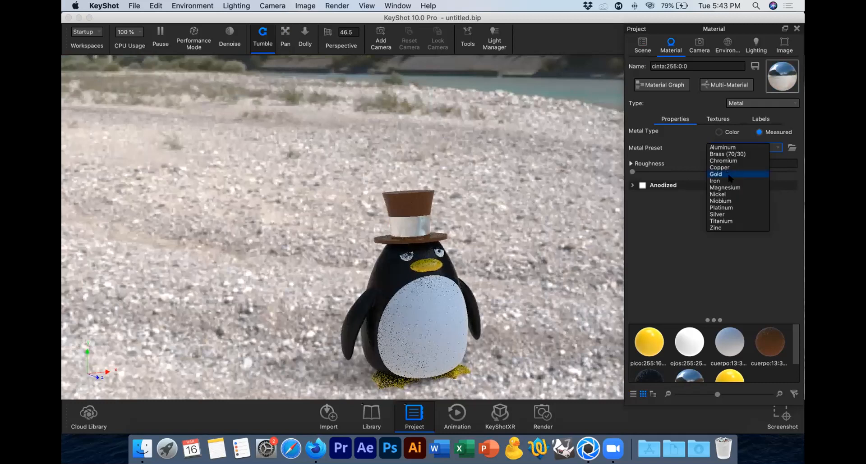
left_click(728, 174)
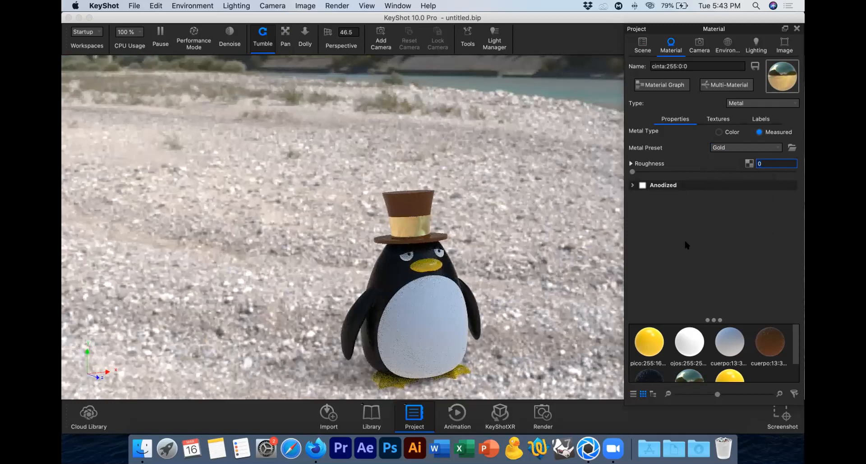
type(".01")
left_click_drag(513, 248, 537, 255)
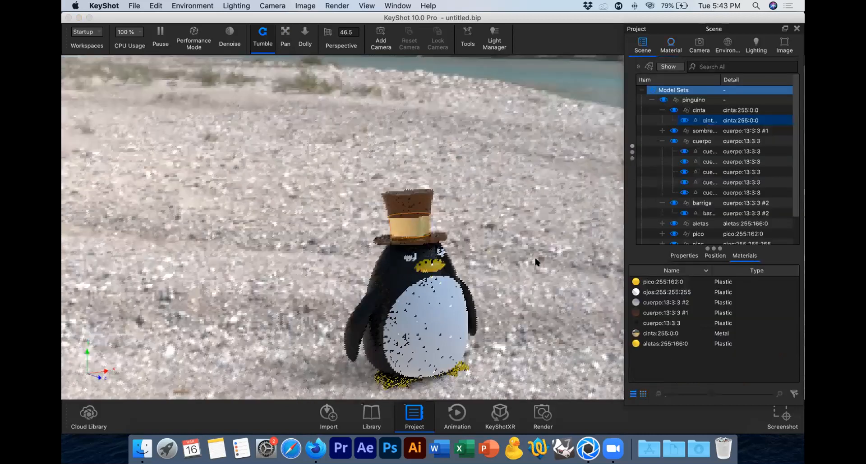
Step: Collapse the expanded part groups in the scene tree and open the feet's "aletas" material for editing
left_click(662, 141)
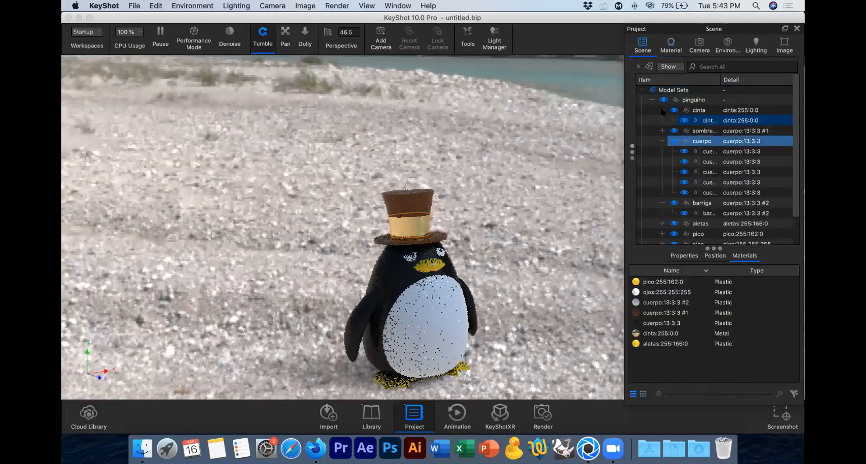
left_click(672, 111)
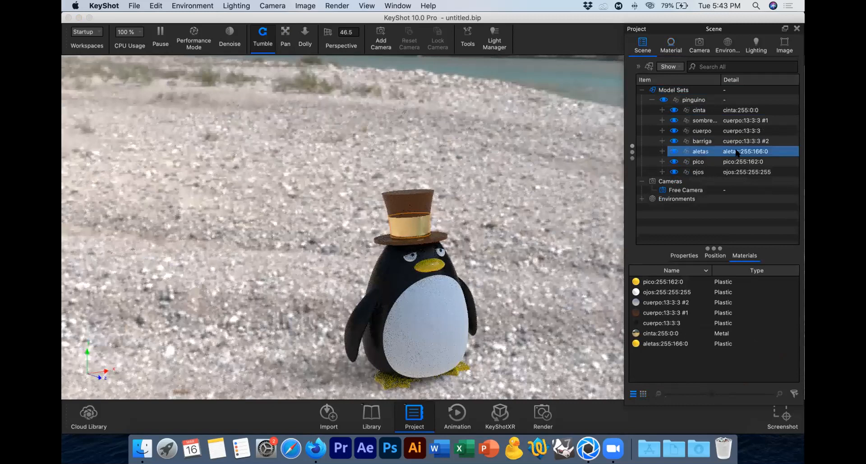
left_click(661, 152)
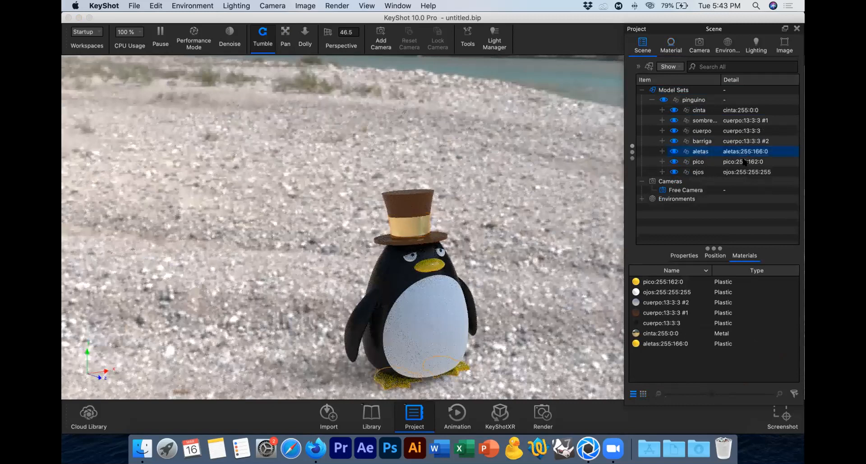
left_click(671, 46)
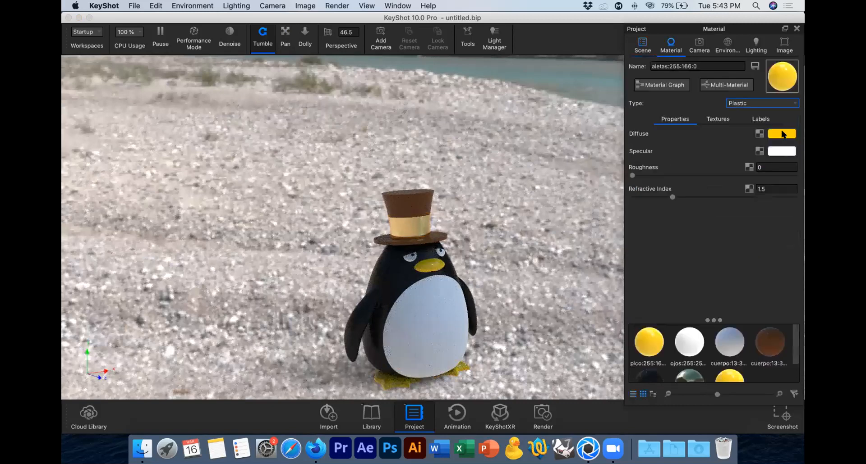
Step: Change the feet material's diffuse color to orange by setting its green value to 129 (#FF8100)
left_click(781, 134)
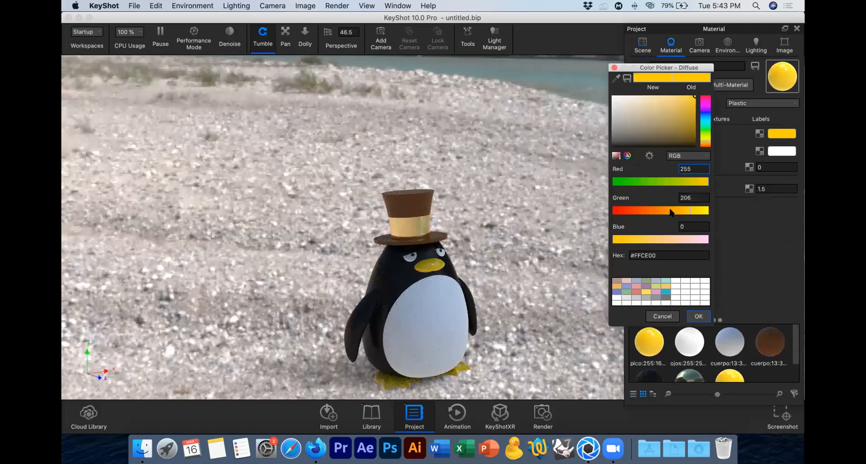
left_click(672, 211)
left_click_drag(669, 212, 659, 216)
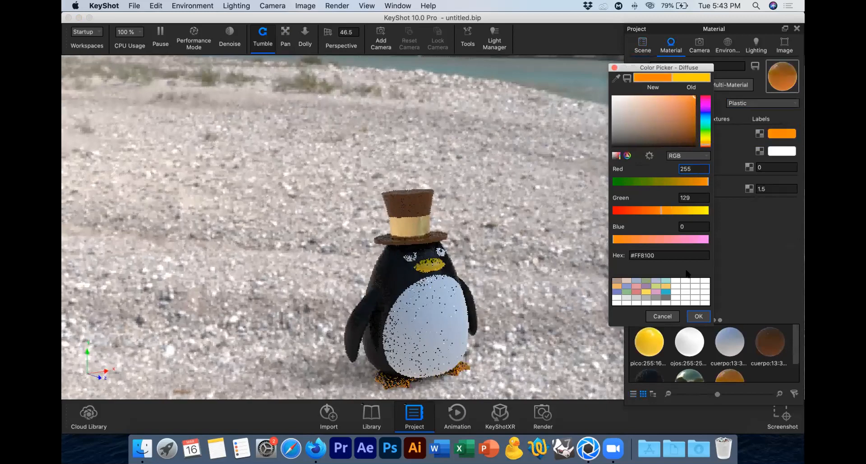
left_click(698, 317)
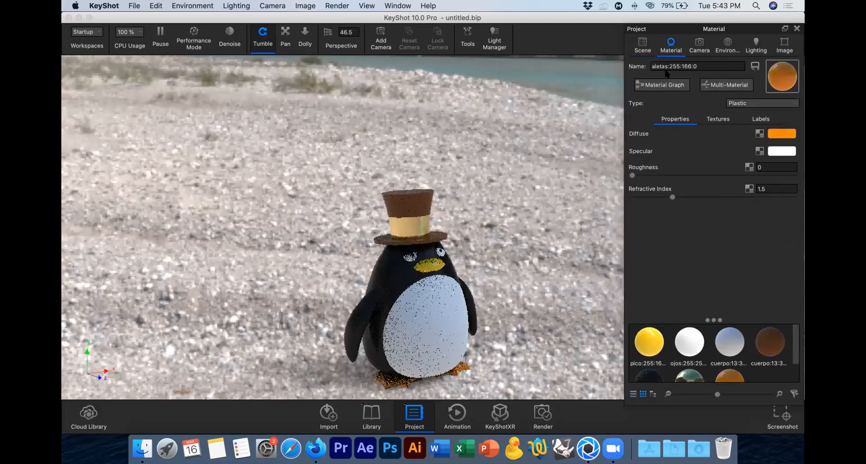
Step: Apply the feet's orange "aletas" material to the beak part "pico" as well
left_click(642, 45)
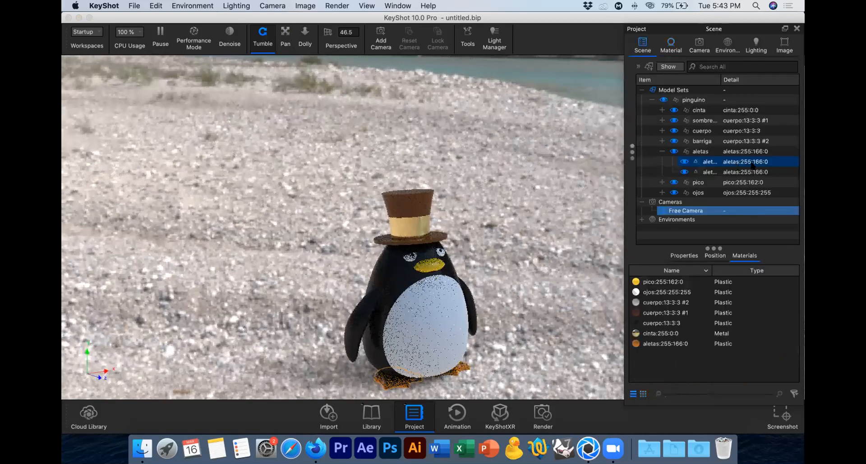
left_click(747, 165)
left_click(674, 294)
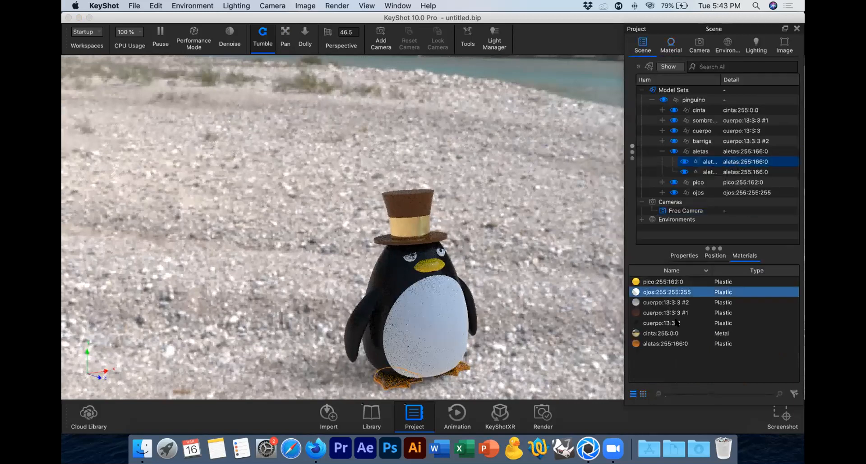
left_click(692, 302)
left_click(670, 290)
left_click(665, 283)
left_click(670, 344)
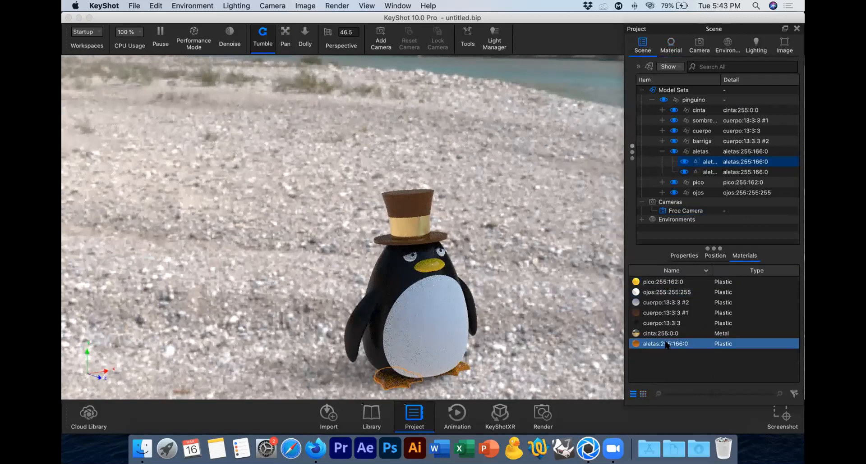
left_click_drag(739, 167, 739, 182)
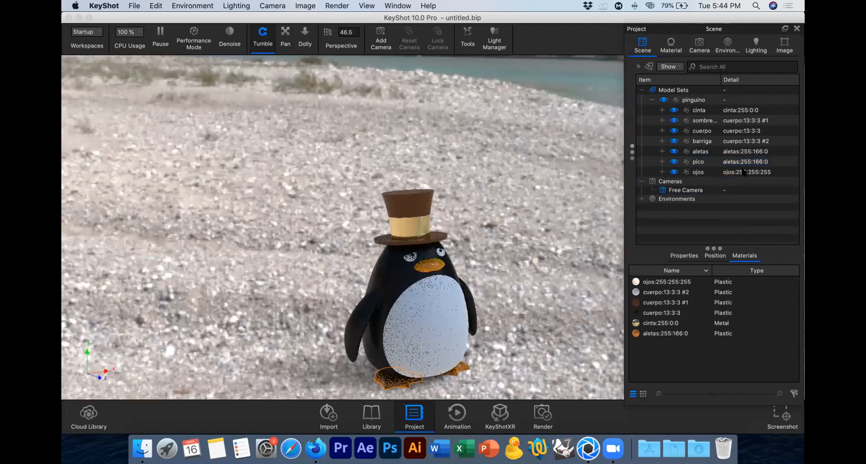
Step: Expand the eyes group "ojos" and look at the properties of its white plastic material
left_click(736, 172)
left_click(661, 172)
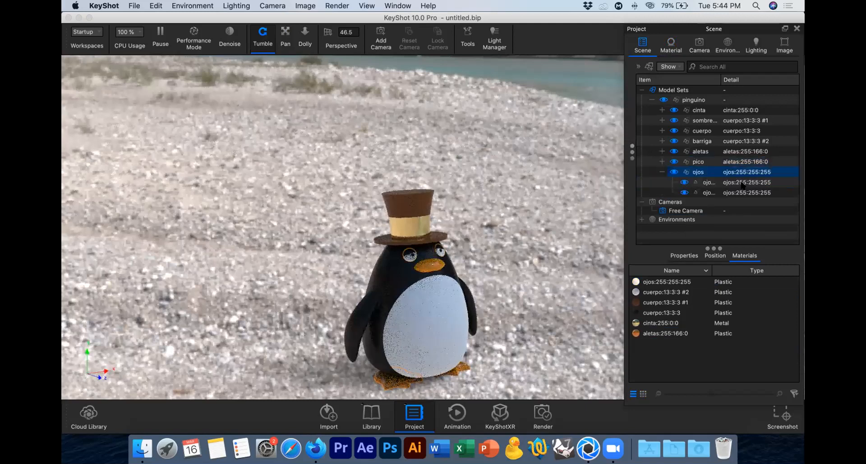
double_click(740, 183)
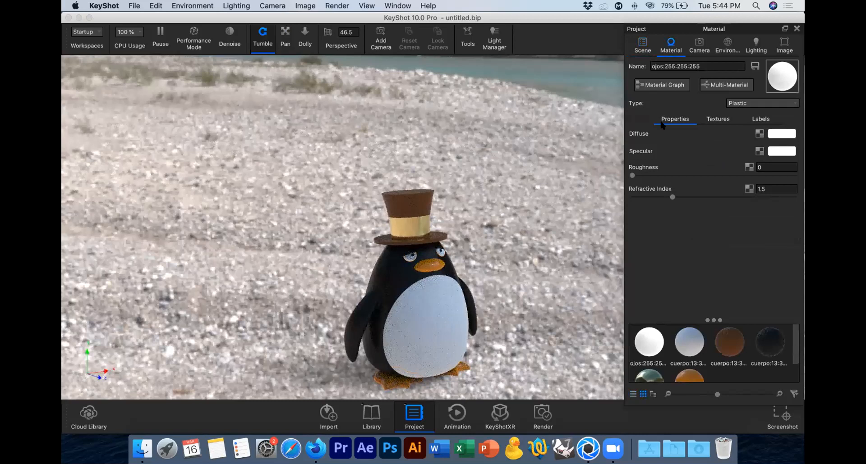
left_click(643, 45)
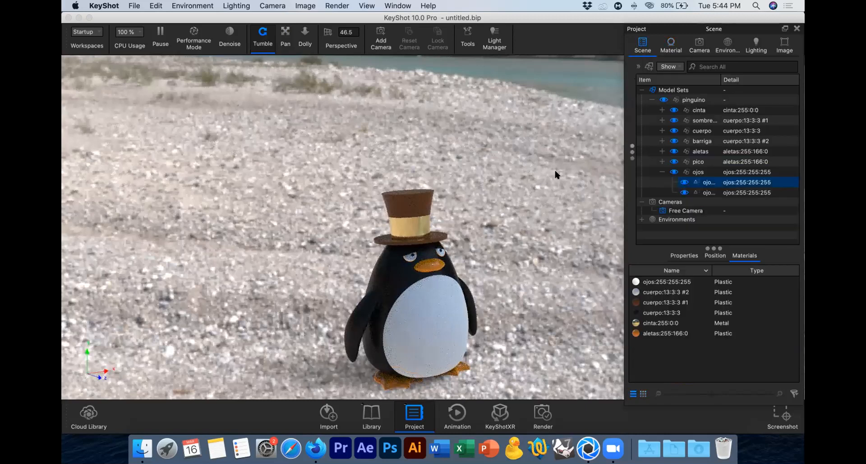
Step: Clear the part selection and collapse the "pinguino" model group in the scene tree
left_click(545, 266)
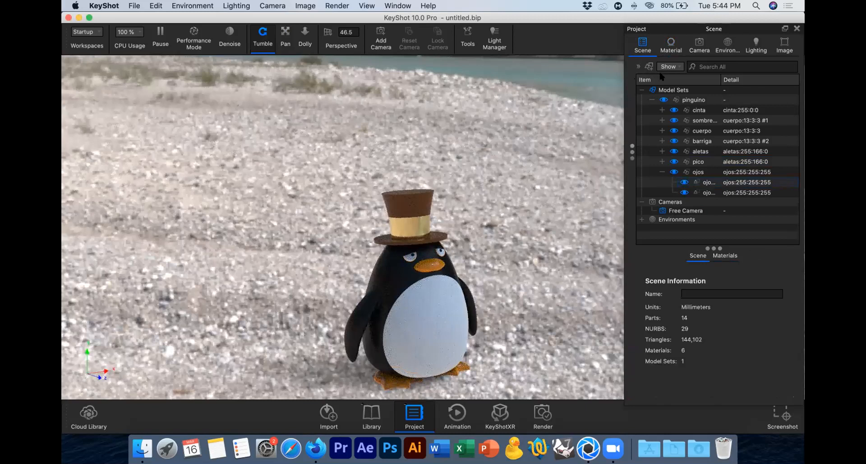
left_click(649, 99)
left_click(641, 90)
left_click(641, 99)
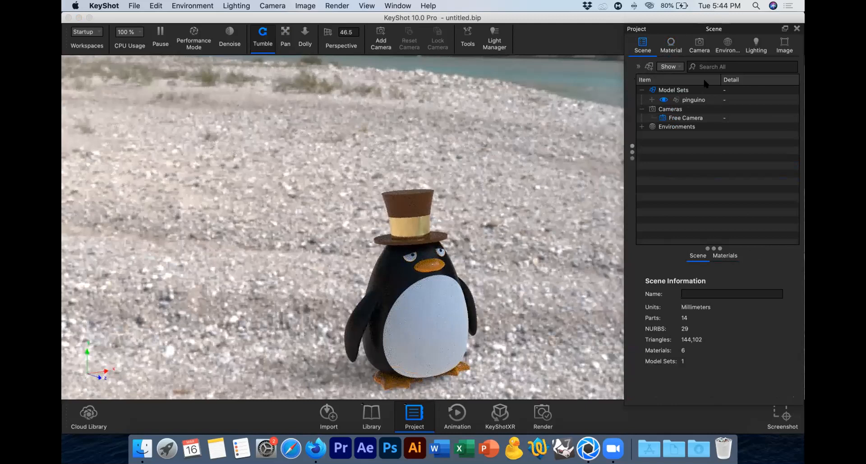
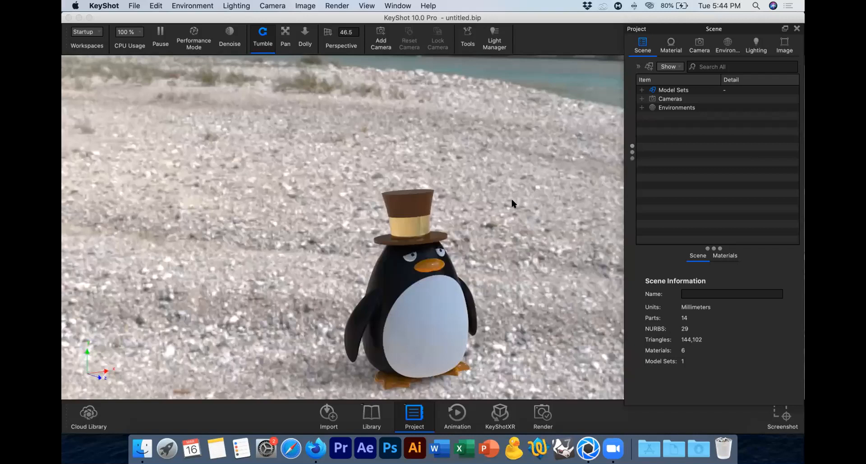
Step: Turn on Occlusion Ground Shadows and Flatten Ground in the environment's ground settings
left_click(723, 47)
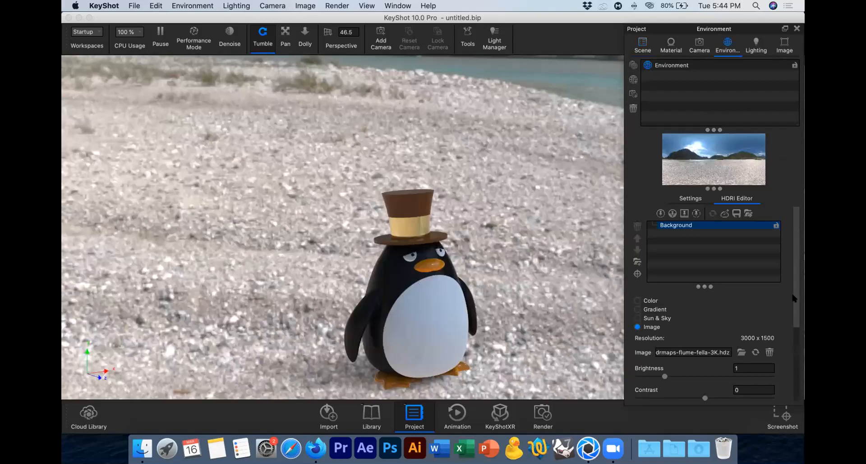
scroll(791, 293, "down", 5)
scroll(791, 271, "up", 2)
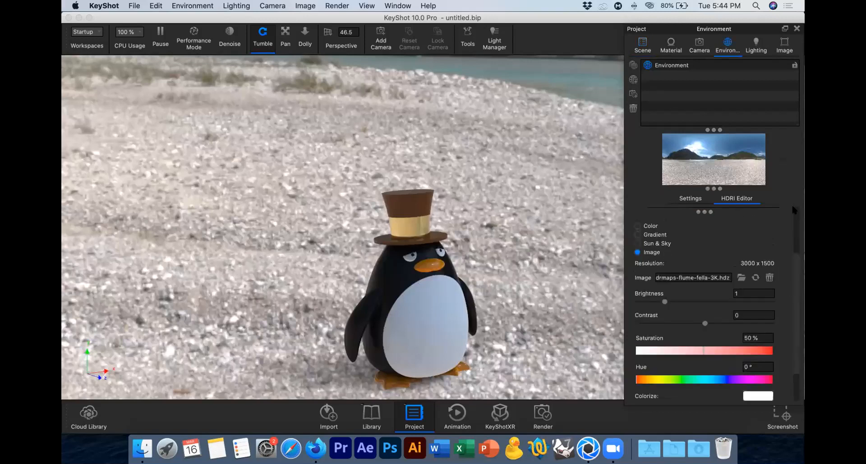
scroll(792, 206, "up", 3)
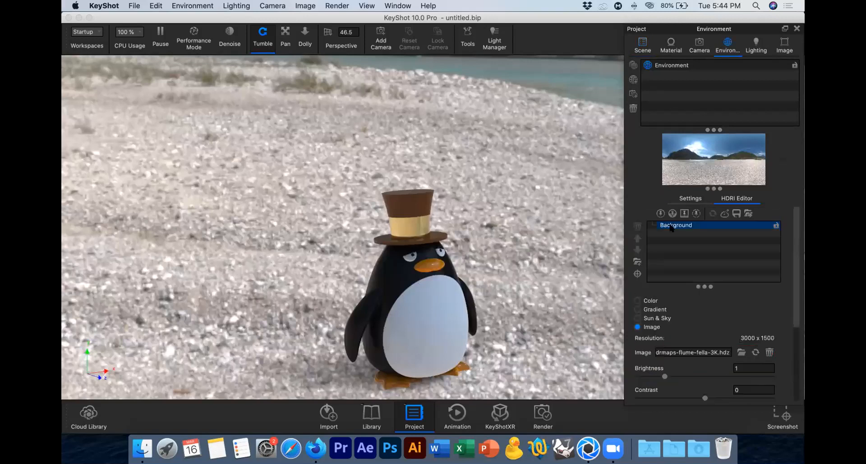
left_click(690, 199)
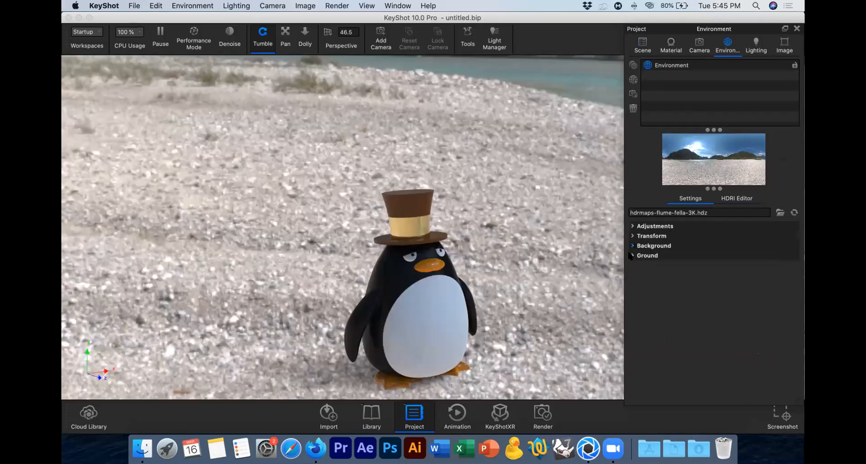
left_click(631, 255)
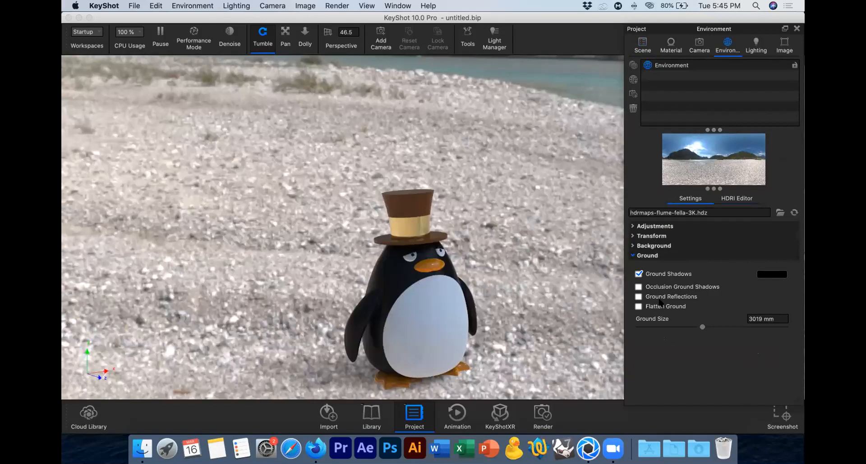
left_click(669, 288)
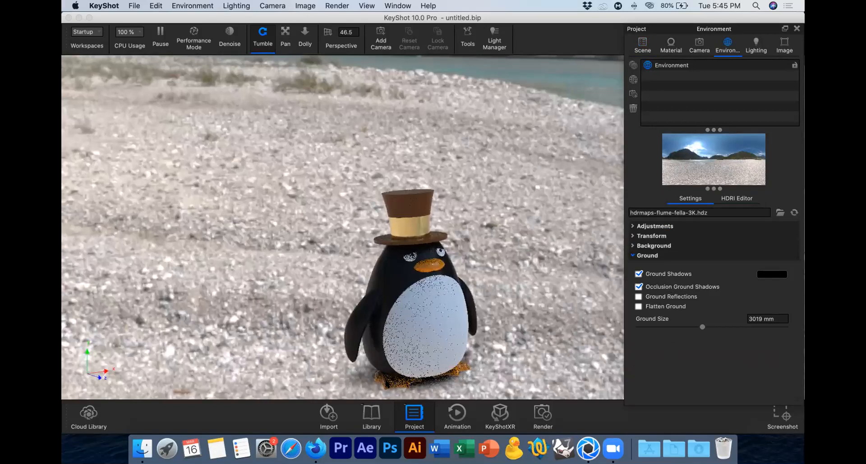
left_click(654, 306)
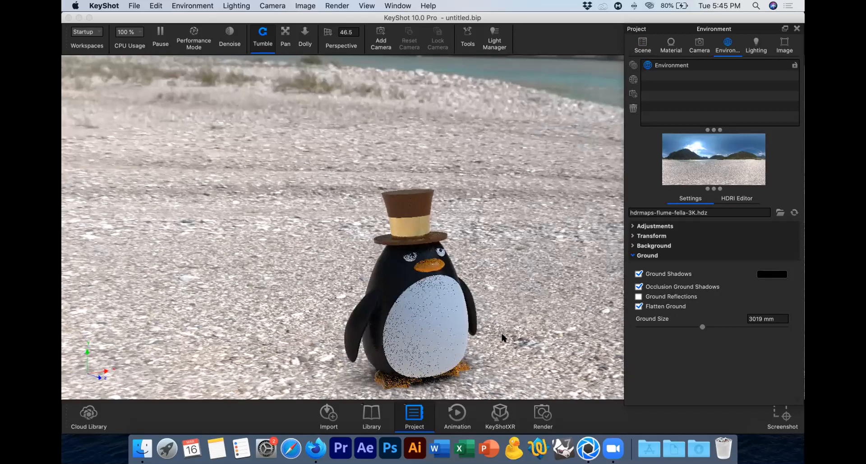
Step: Examine how the penguin sits on the flattened ground from a lower, closer viewpoint
left_click_drag(445, 309, 372, 314)
left_click_drag(444, 312, 485, 255)
left_click(285, 38)
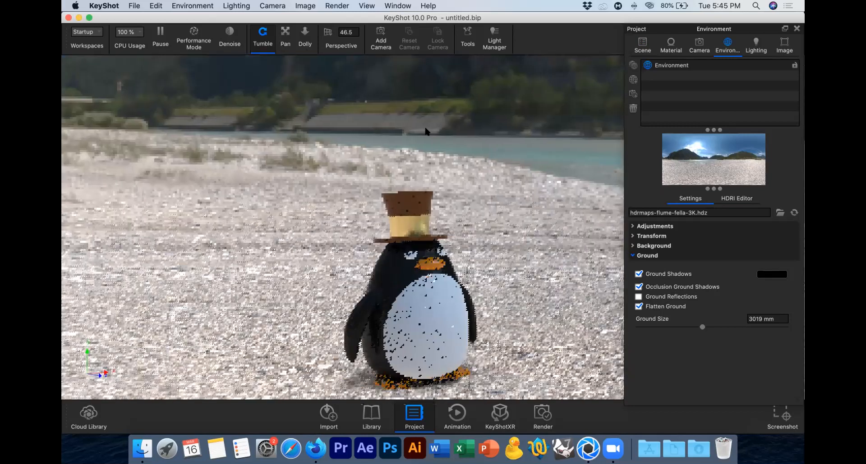
left_click_drag(469, 160, 470, 164)
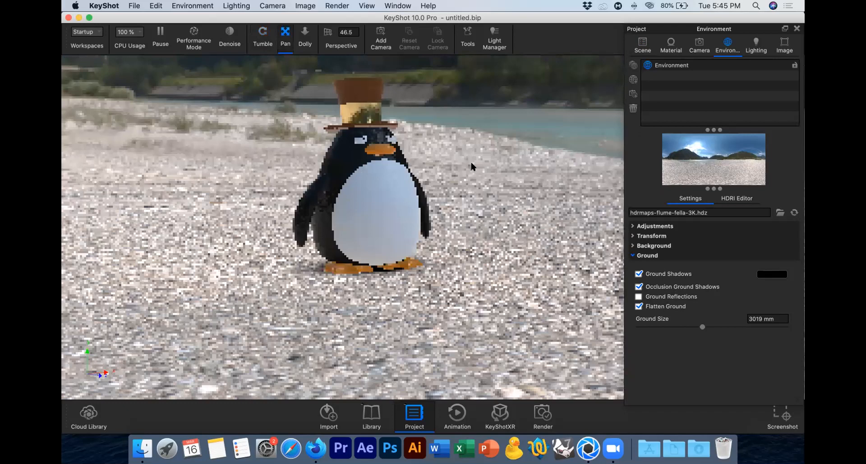
scroll(471, 163, "up", 3)
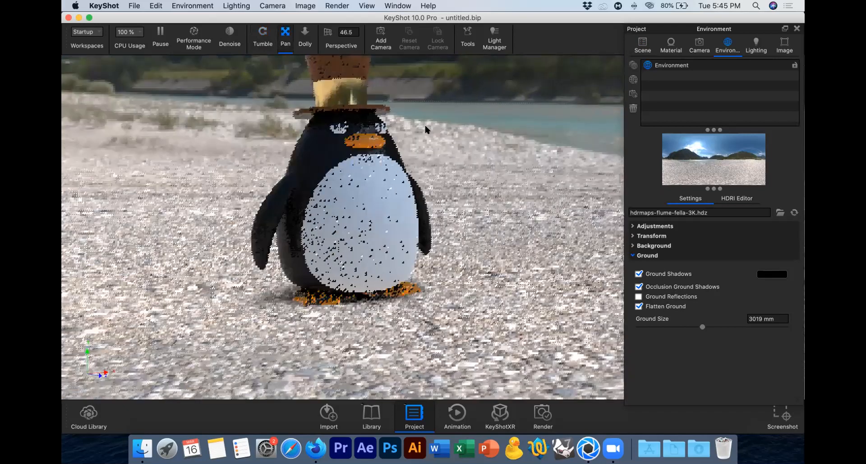
scroll(462, 175, "up", 2)
left_click_drag(488, 187, 503, 172)
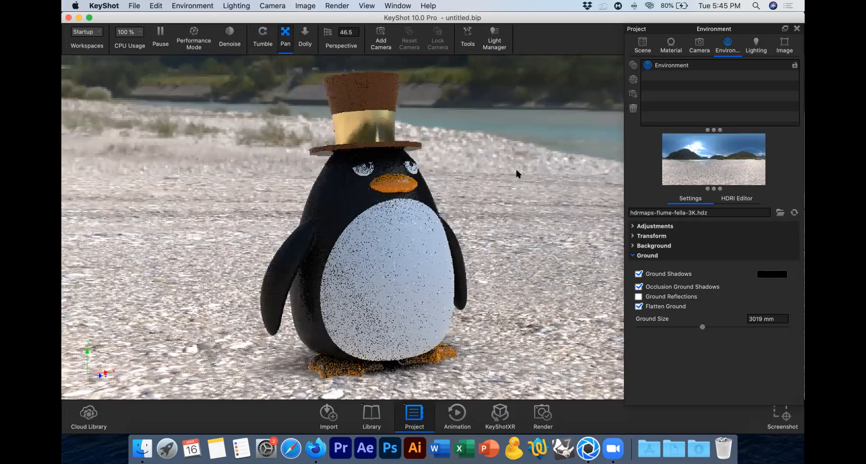
Step: Set the environment's ground size to 10000 mm and check the shadow under the penguin
left_click(735, 317)
type("10000")
key("Return")
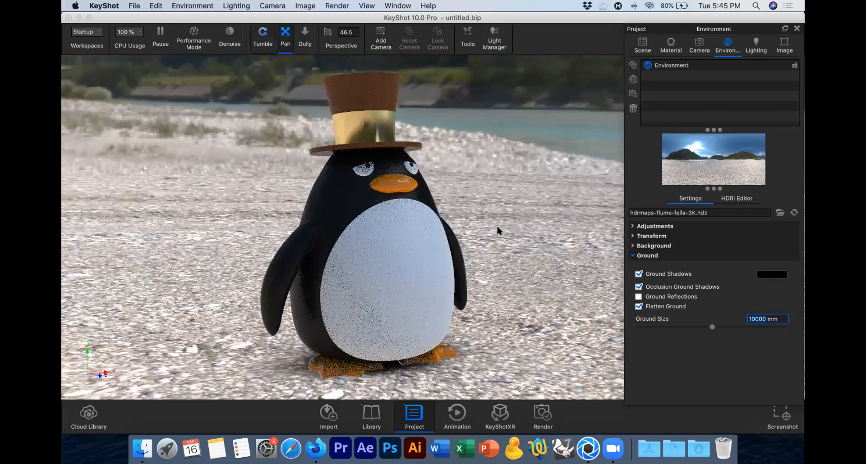
left_click_drag(497, 227, 499, 219)
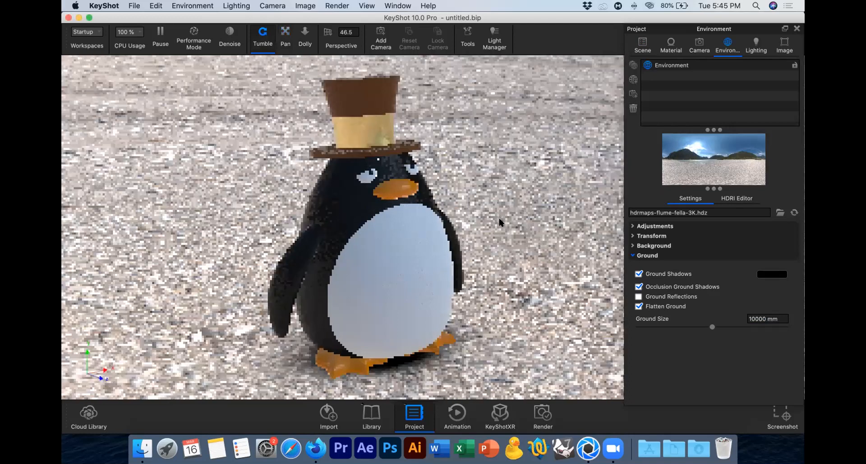
Step: Try a ground size of 100 mm, and return it to 10000 mm
left_click(775, 315)
key("BackSpace")
key("BackSpace")
key("Return")
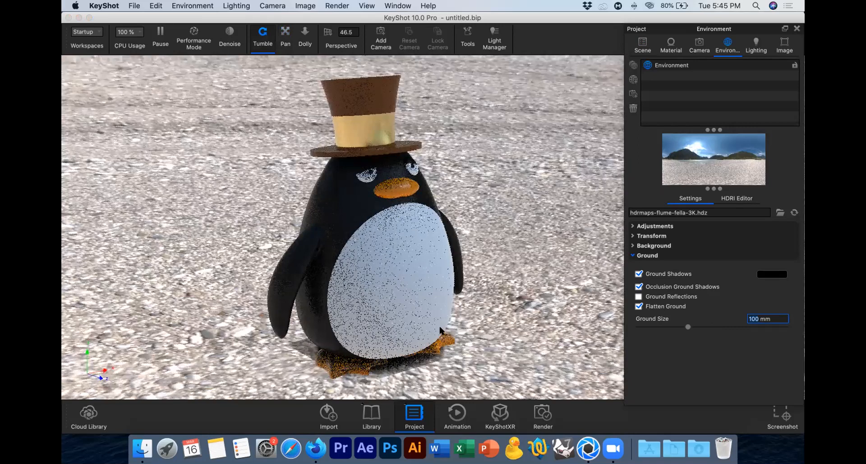
left_click(756, 319)
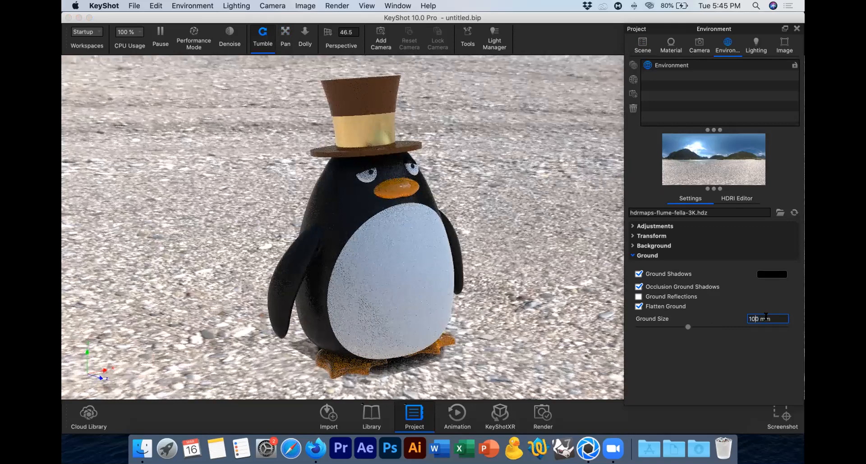
type("00")
key("Return")
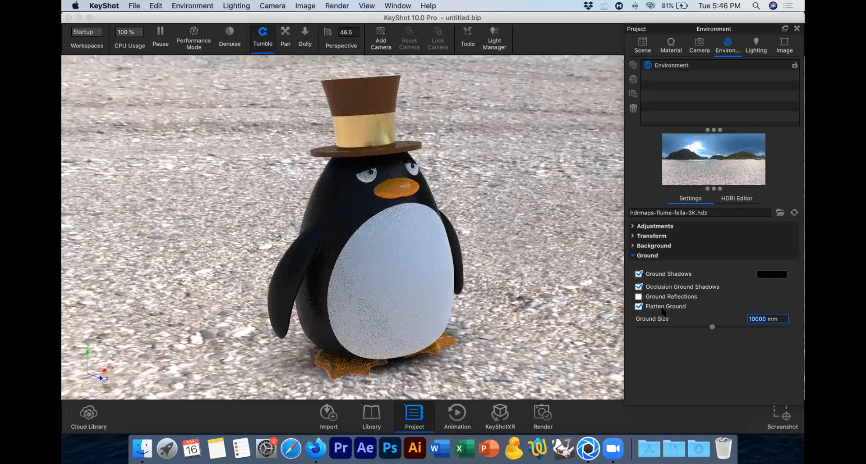
Step: Turn off Flatten Ground and look at the environment's background options
left_click(661, 308)
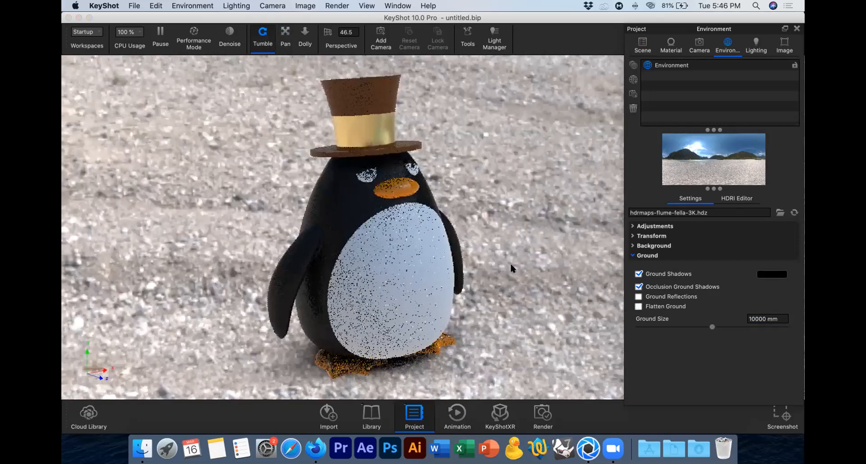
left_click(643, 246)
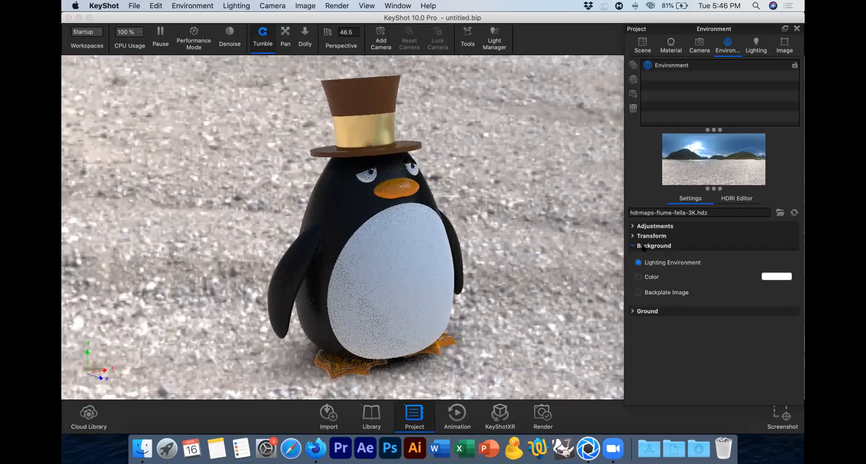
left_click(649, 245)
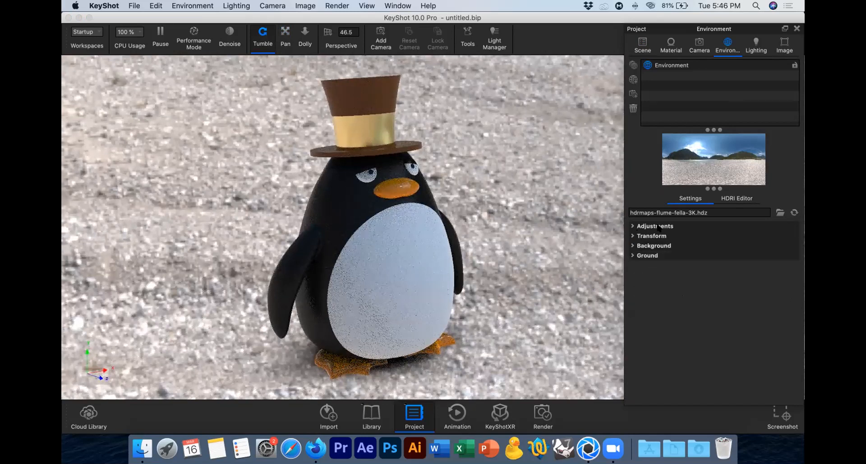
Step: Try an environment size of 500 mm in the transform settings
left_click(646, 236)
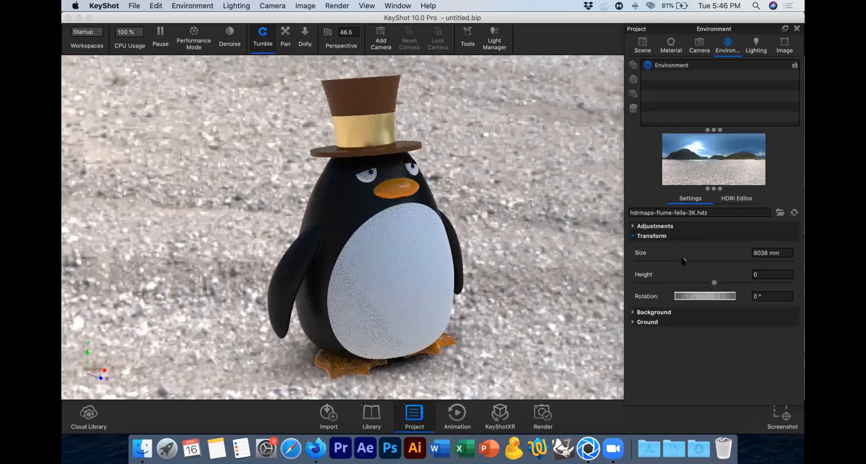
left_click_drag(766, 250, 719, 247)
type("500")
key("Return")
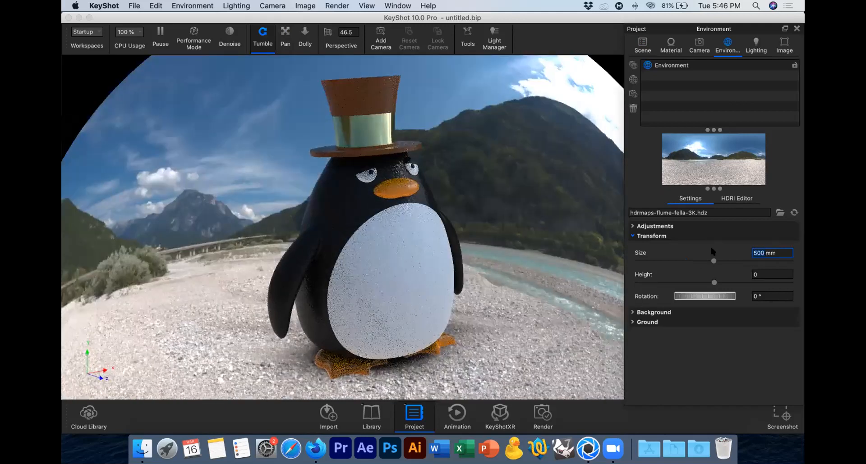
Step: Increase the environment size to 1000 mm
type("100")
type("00")
key("BackSpace")
key("Return")
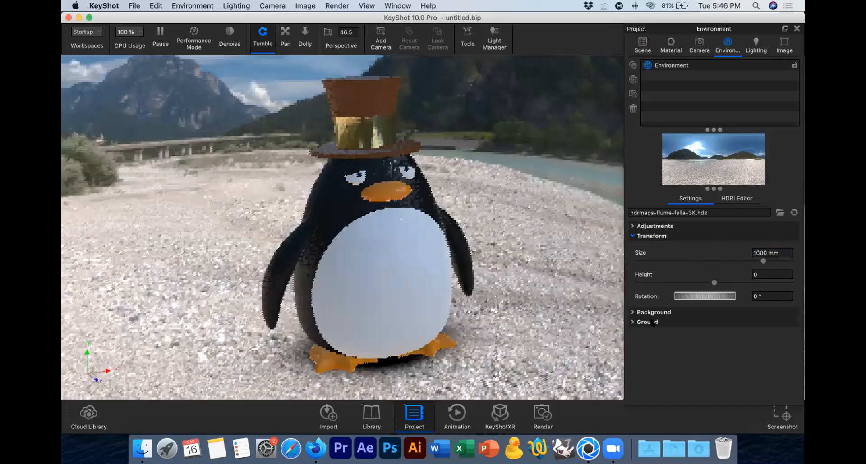
Step: Turn Flatten Ground back on and check the penguin's contact with the ground from several angles
left_click(652, 322)
left_click(661, 372)
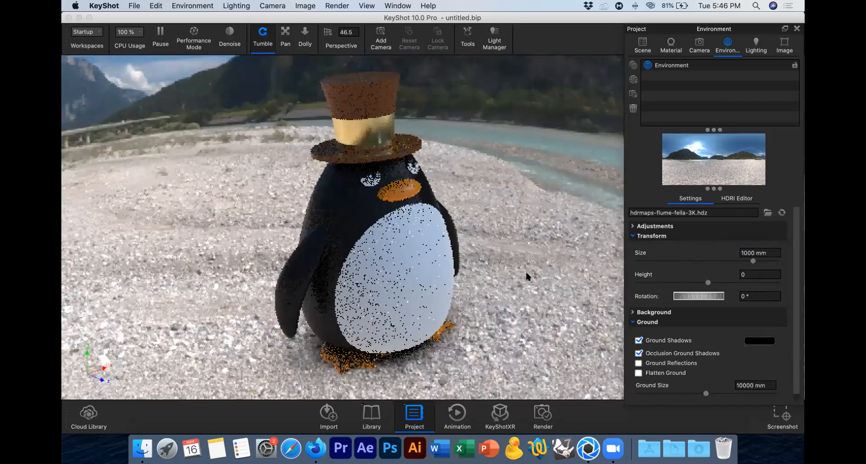
left_click_drag(496, 239, 514, 264)
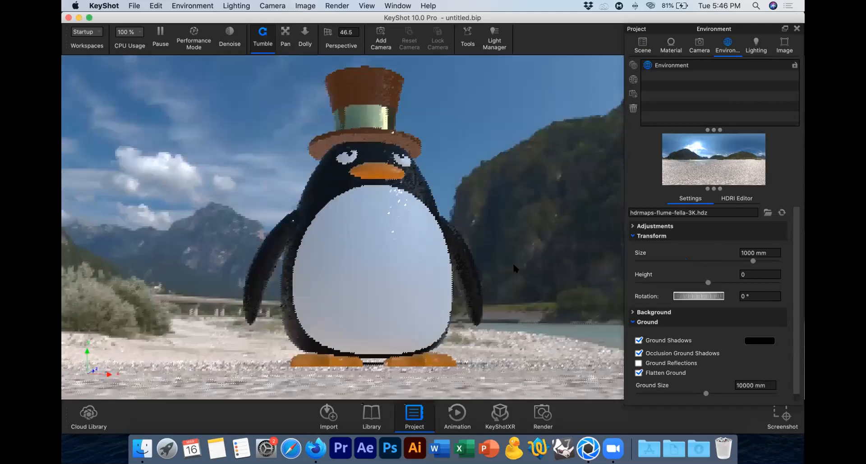
Step: Set the environment size to 2000 mm so the surroundings scale up around the penguin
left_click(748, 253)
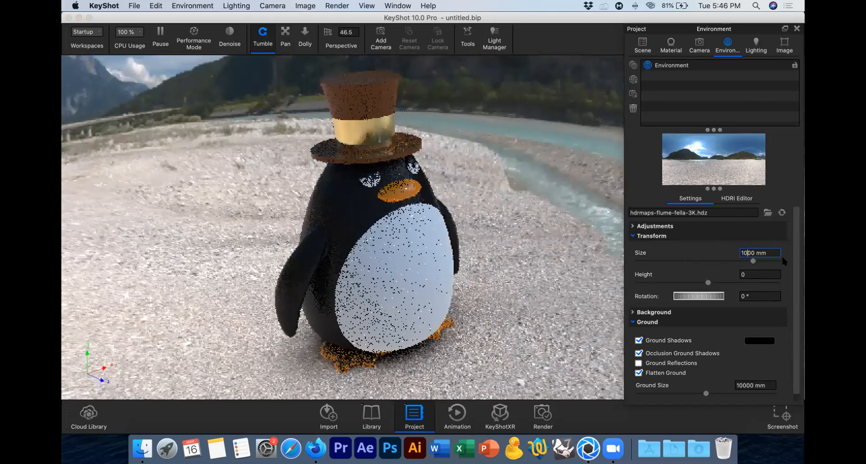
key("BackSpace")
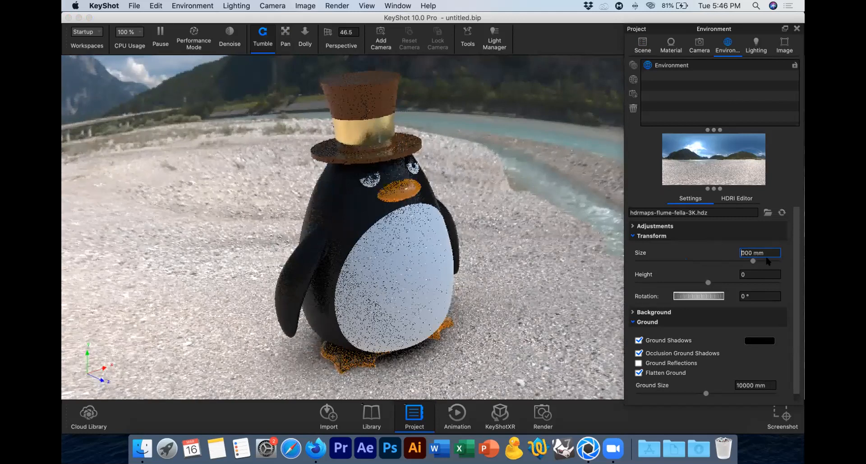
type("2")
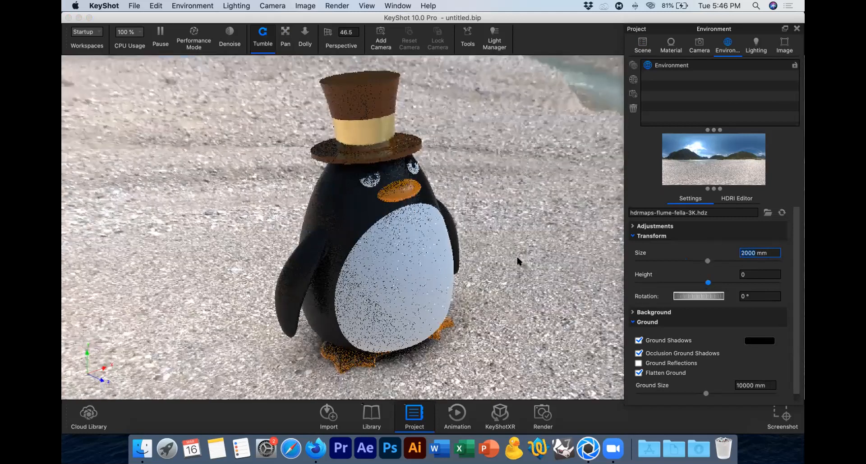
scroll(518, 261, "down", 3)
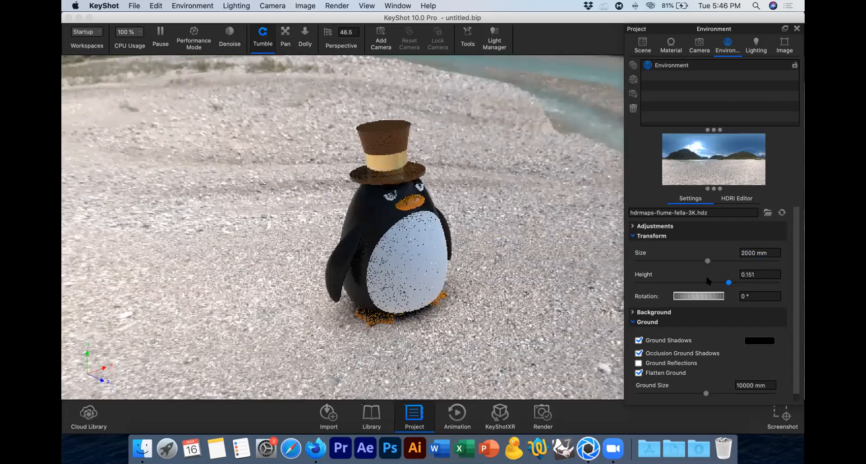
Step: Try different environment heights, from about 0.151 down to about -0.087, and compare the horizon behind the penguin
left_click_drag(708, 283, 710, 283)
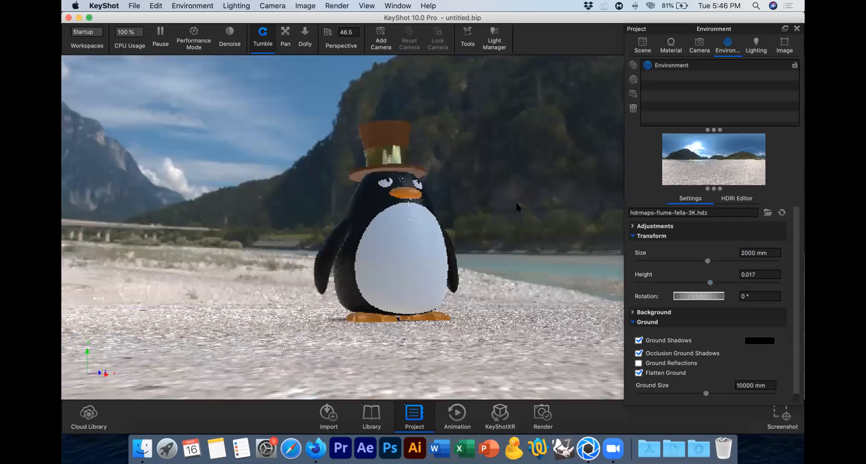
left_click_drag(516, 204, 518, 206)
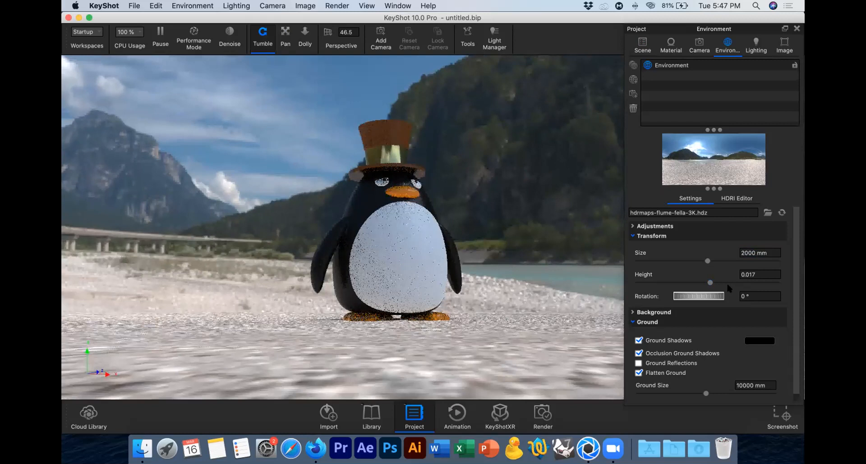
left_click(698, 282)
left_click_drag(698, 283, 695, 283)
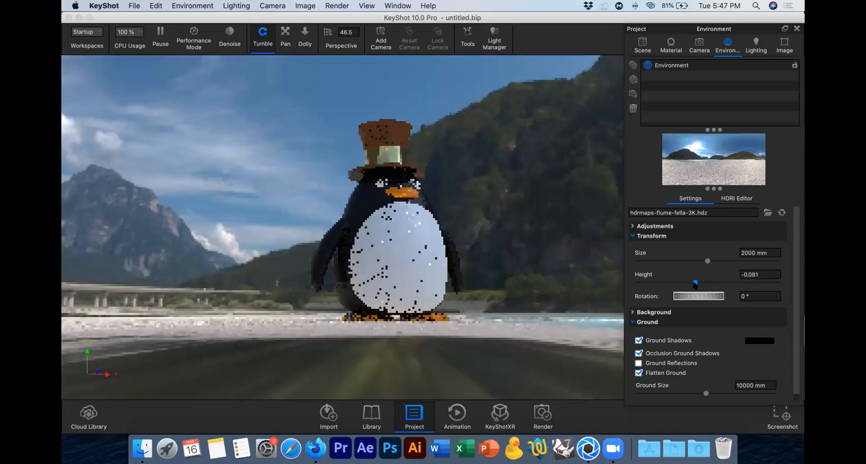
left_click_drag(537, 283, 541, 278)
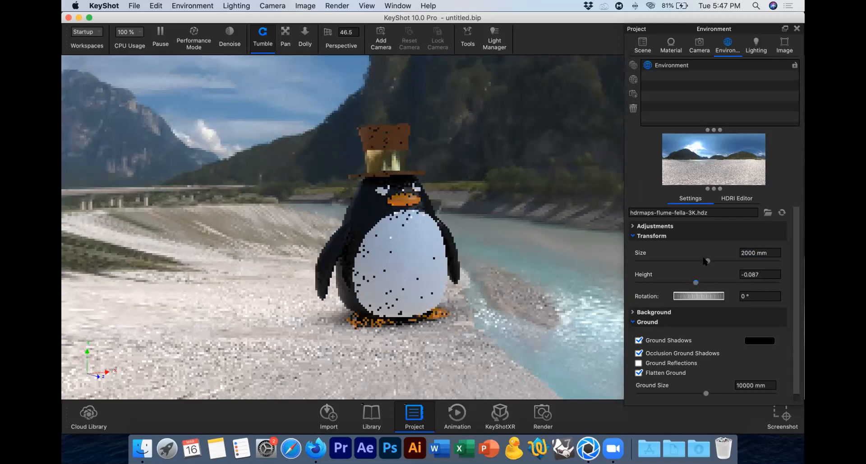
Step: Restore the environment's size to 2000 mm and reset its height to 0
left_click_drag(705, 261, 705, 266)
left_click_drag(776, 253, 671, 245)
type("2000")
key("Return")
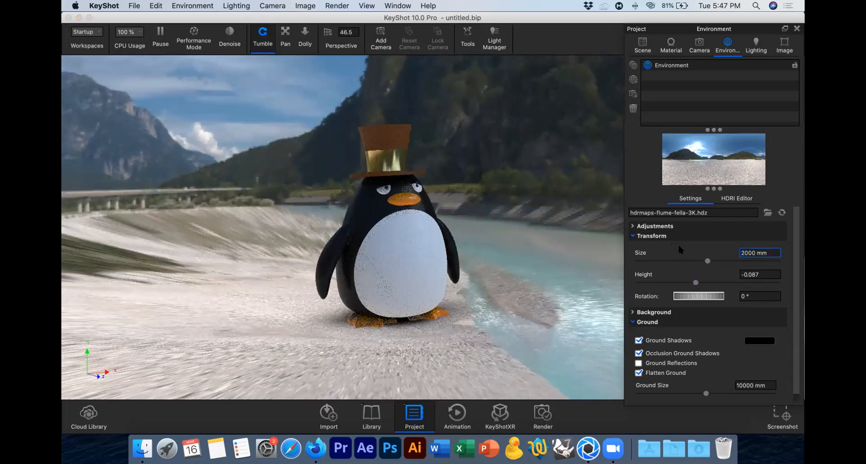
left_click(760, 275)
type("0")
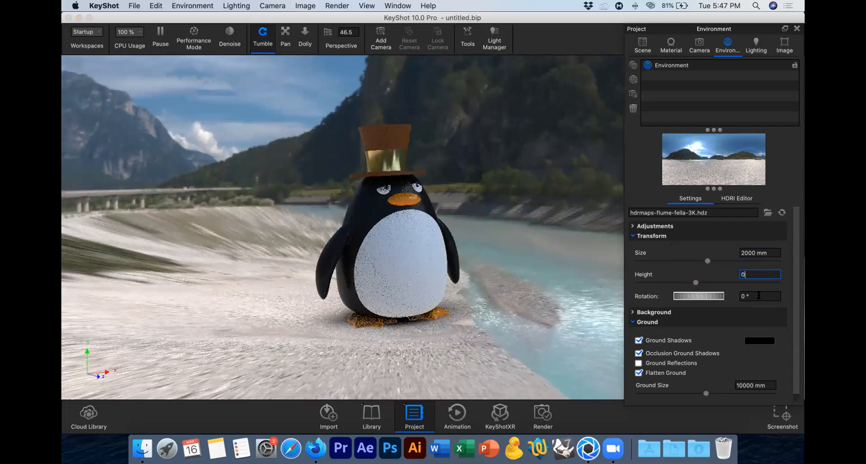
left_click(759, 295)
left_click_drag(483, 242, 477, 247)
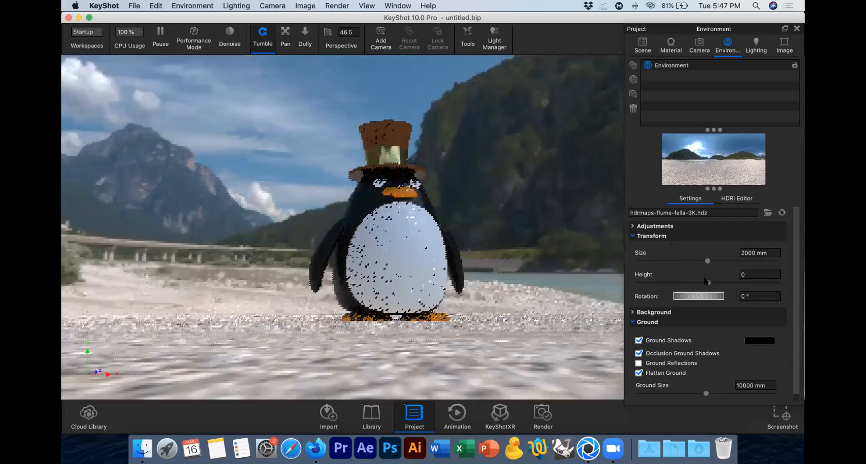
Step: Lower the environment's height to about -0.039 and rotate it to about 116° so the river lies behind the penguin
left_click_drag(700, 281, 694, 282)
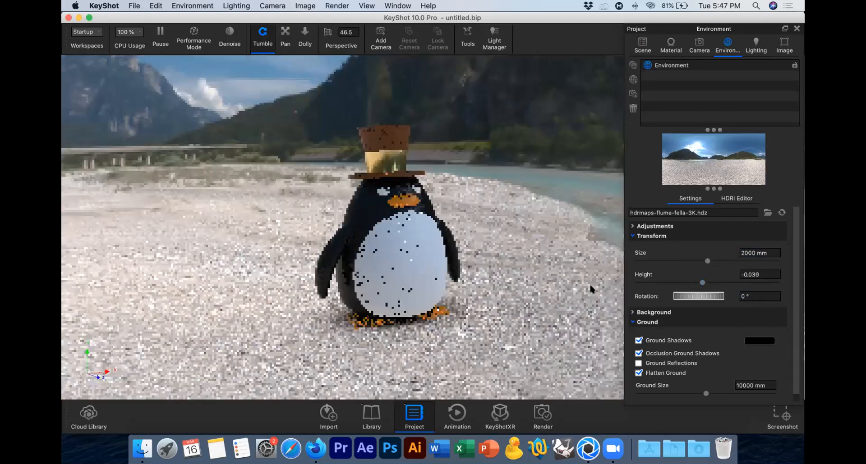
left_click_drag(589, 283, 600, 285)
left_click_drag(717, 298, 792, 293)
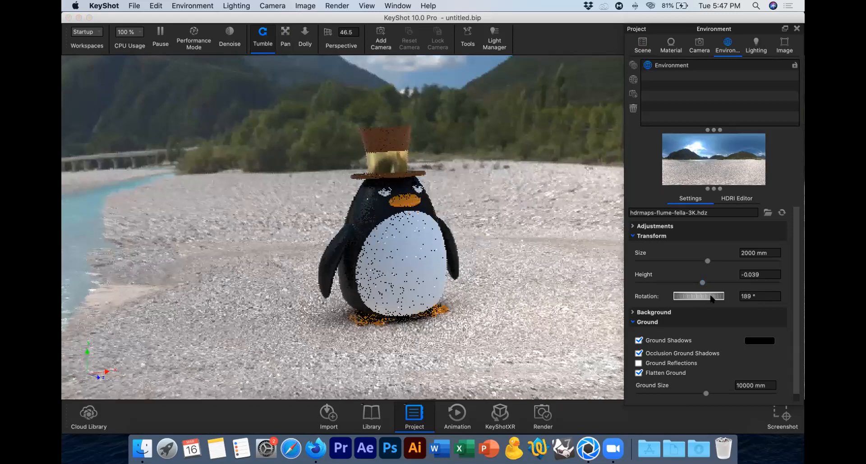
left_click_drag(714, 296, 654, 295)
left_click(633, 322)
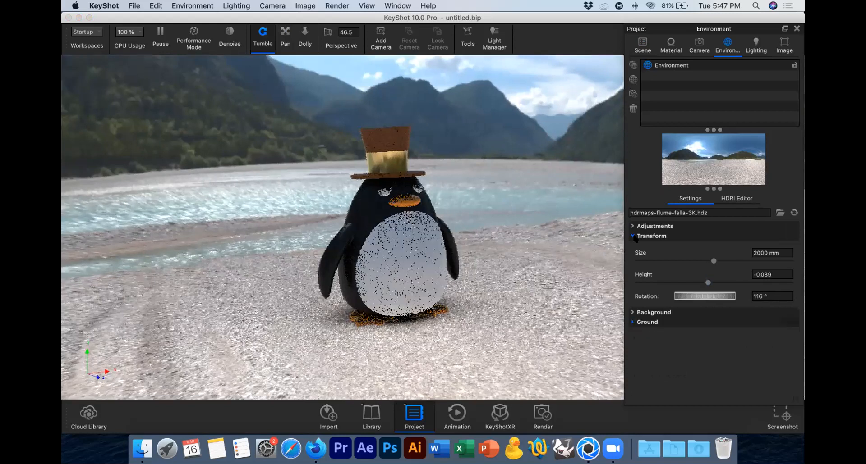
Step: Try environment brightness values of about 1.338 and 0.58, and restore the brightness to 1
left_click(648, 226)
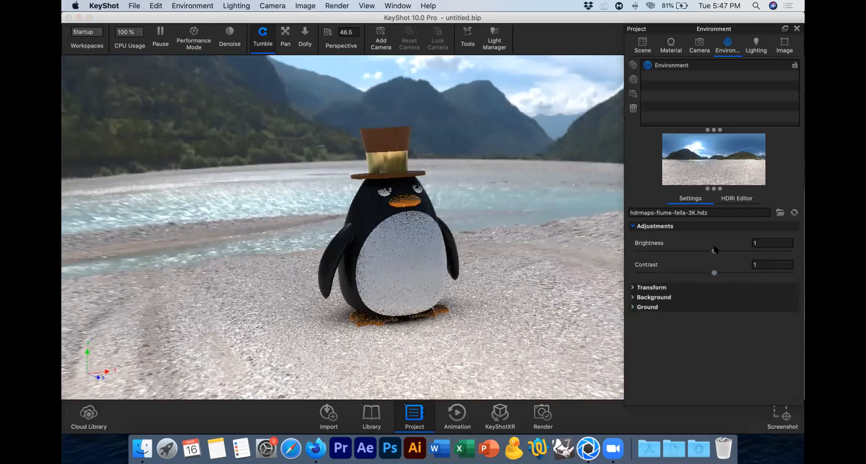
left_click(737, 251)
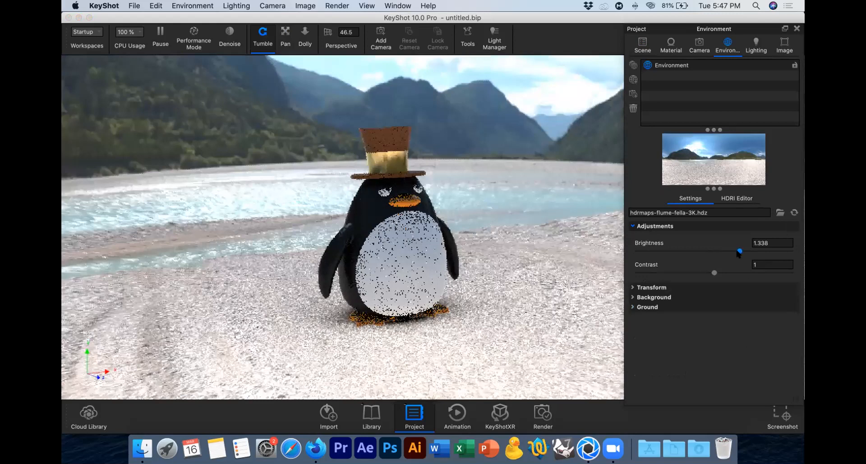
left_click(678, 252)
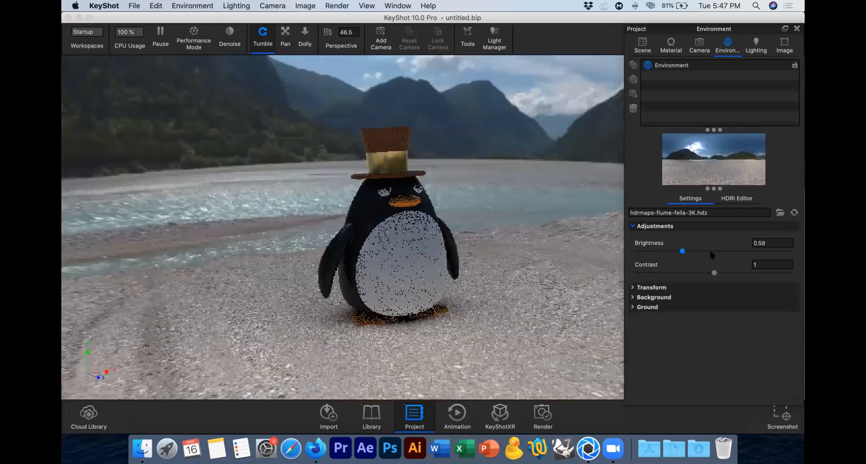
left_click(710, 250)
left_click(773, 243)
key("BackSpace")
key("BackSpace")
key("BackSpace")
type("1")
key("Return")
Step: Try a lower environment contrast and restore the contrast to 1
left_click_drag(754, 272, 691, 262)
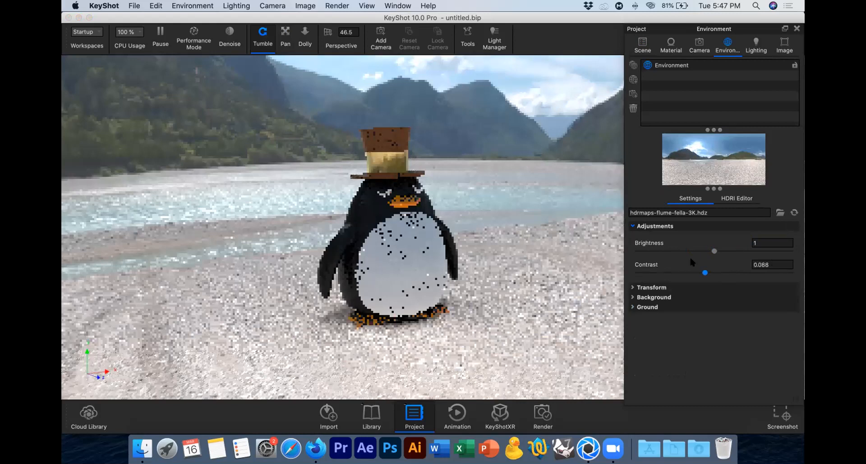
type("1")
key("Return")
left_click(651, 227)
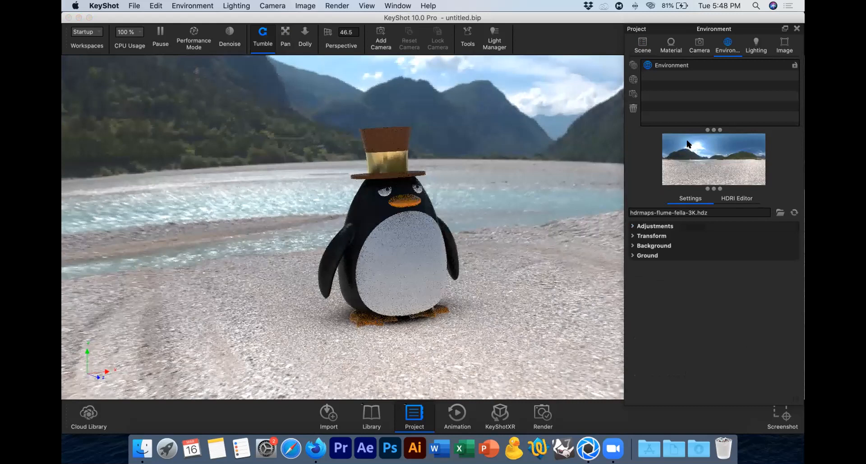
Step: Switch the background to a plain color and preview blue #2DB8CB without applying it
left_click(647, 247)
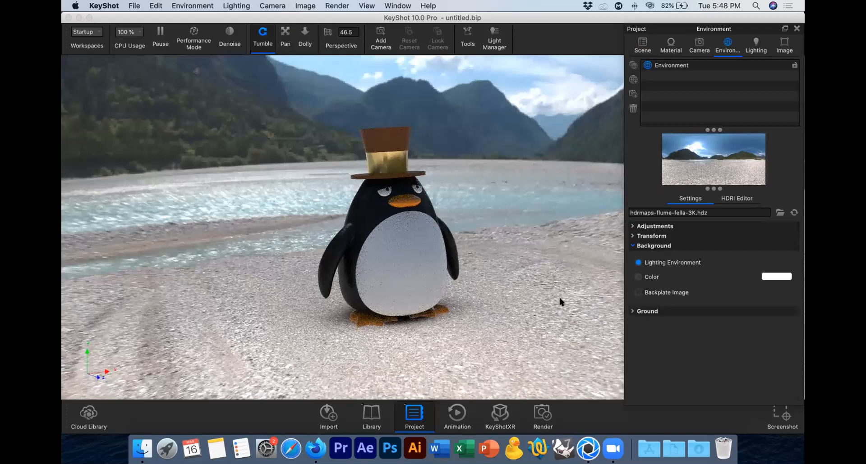
key("c")
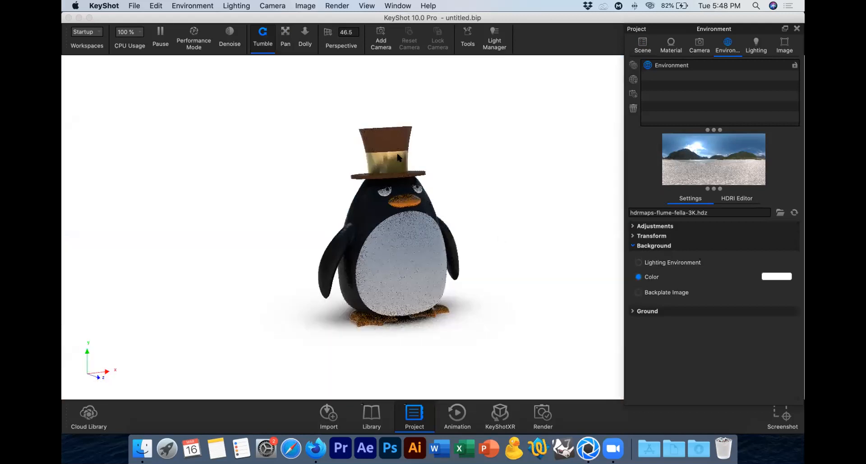
left_click(776, 276)
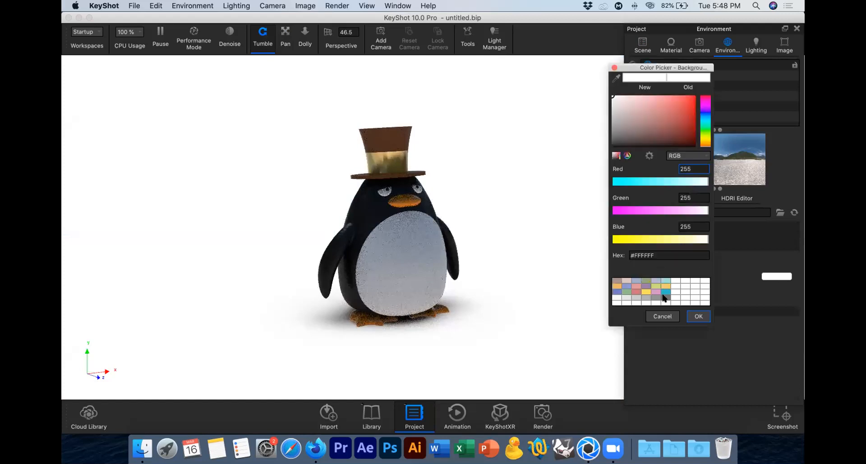
left_click(659, 297)
left_click(665, 292)
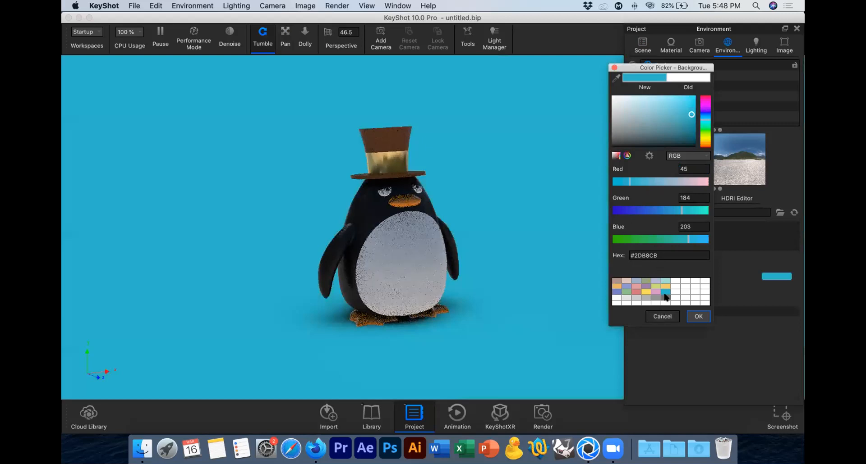
key("Escape")
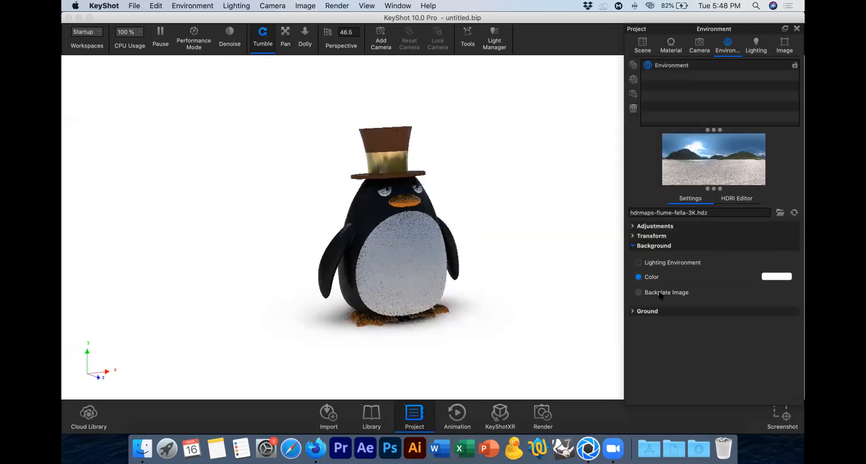
Step: Browse the library's backplates and apply the 16x9 Wood Table image as the scene's backplate
left_click(660, 293)
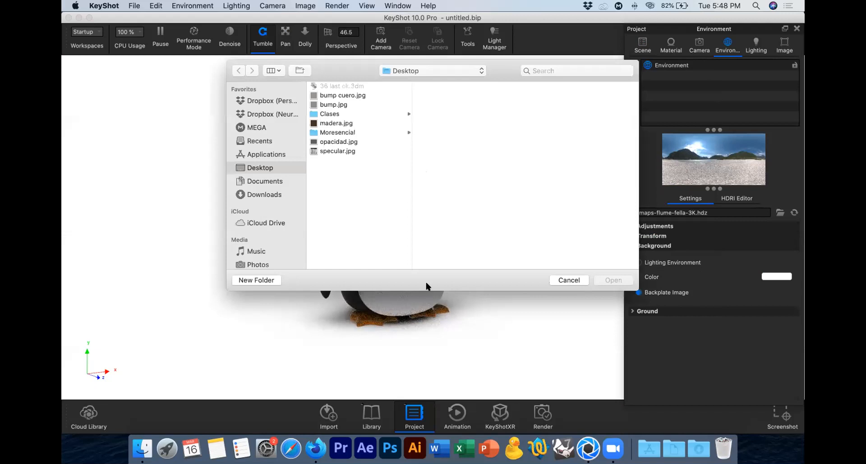
key("Escape")
left_click(373, 414)
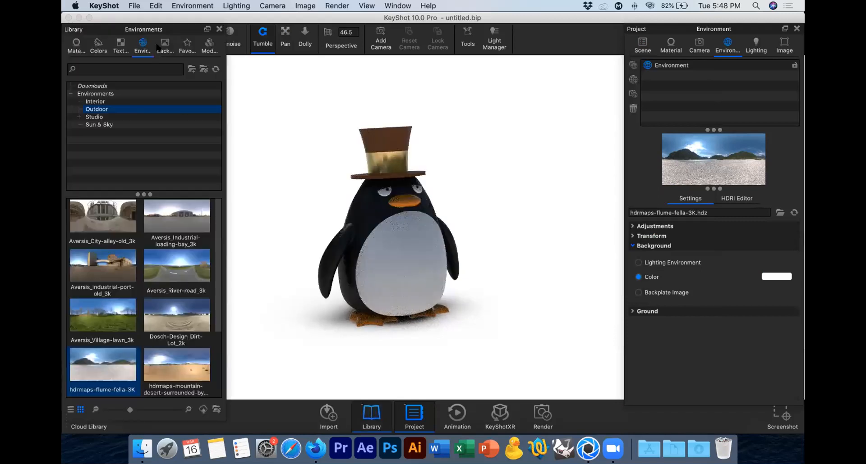
left_click(163, 45)
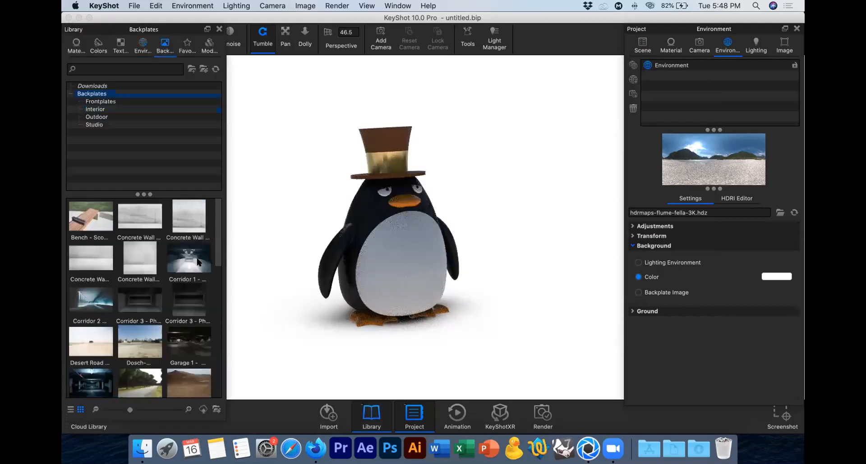
left_click(191, 260)
scroll(191, 260, "down", 5)
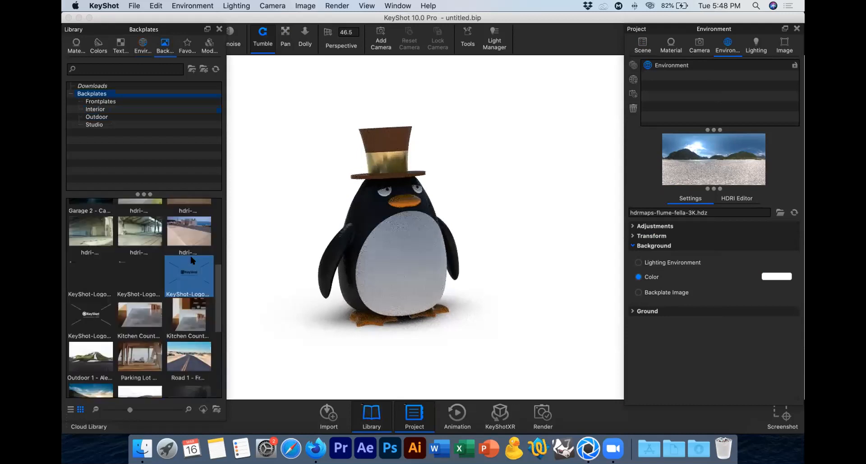
scroll(191, 260, "up", 1)
scroll(192, 260, "down", 5)
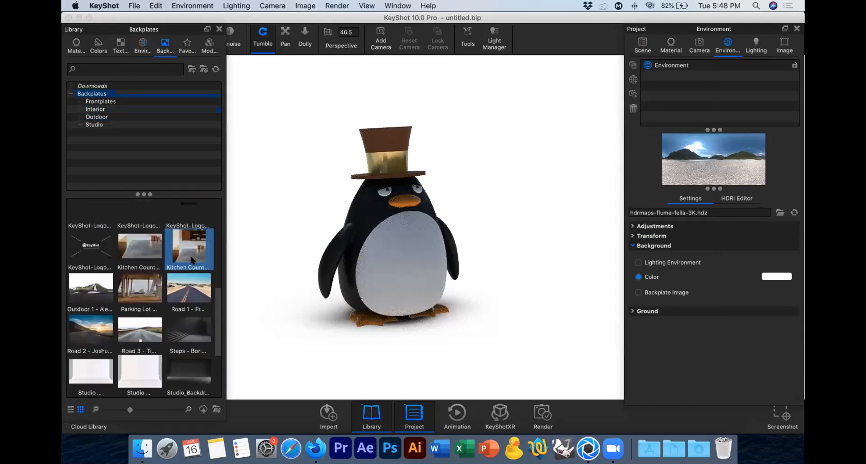
scroll(192, 260, "down", 2)
scroll(192, 260, "down", 5)
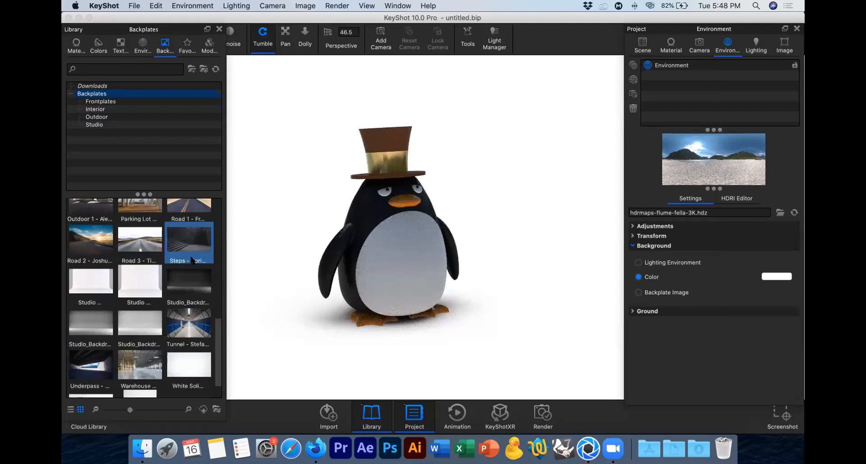
scroll(192, 260, "down", 3)
left_click(147, 306)
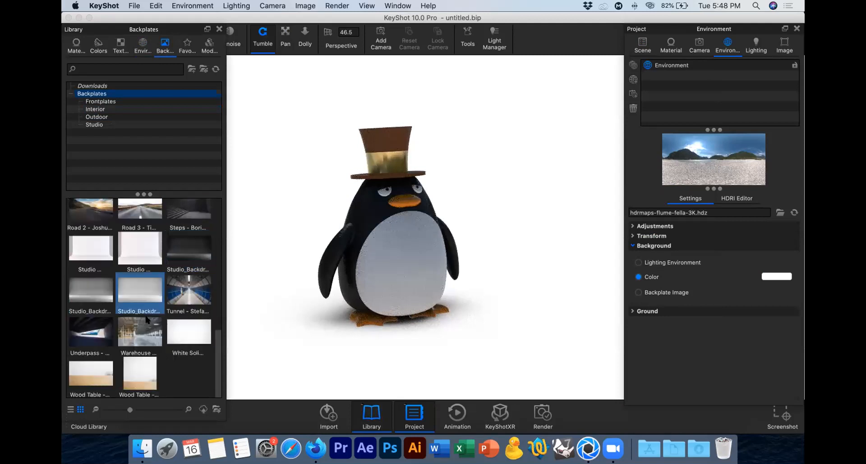
left_click(121, 370)
left_click(94, 364)
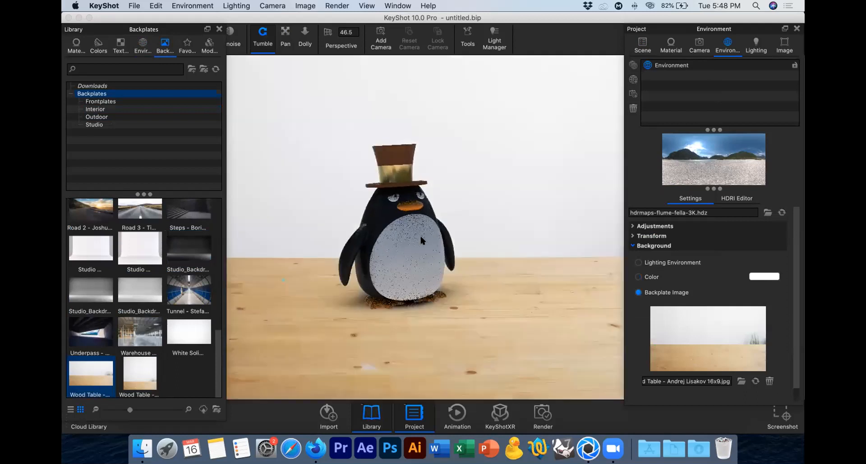
Step: Orbit the camera to a frontal view of the penguin on the wooden table with the ground grid as reference, and hide the grid
left_click(284, 47)
left_click_drag(442, 253, 424, 249)
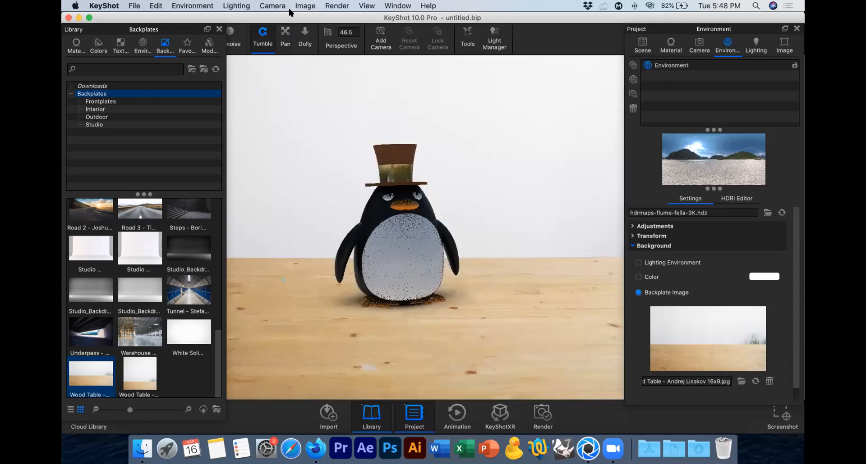
left_click(181, 6)
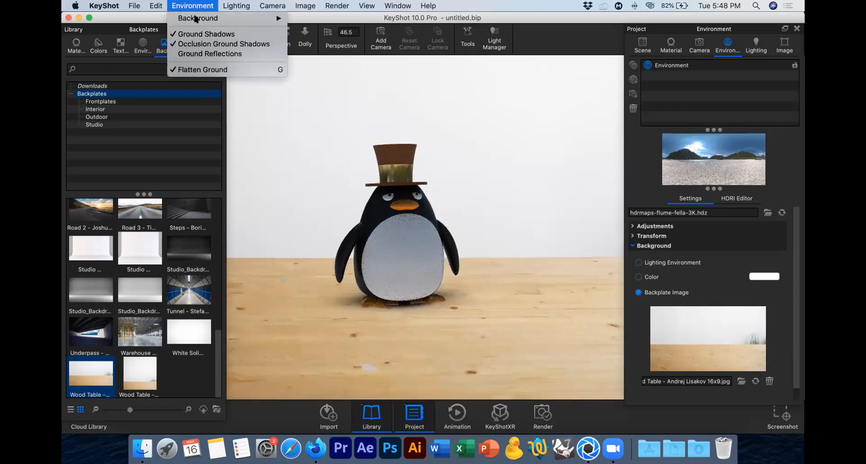
mouse_move(152, 6)
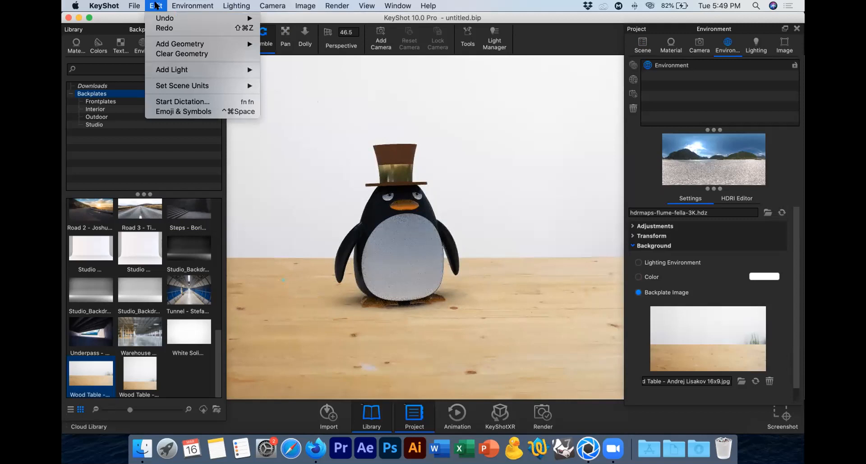
mouse_move(366, 6)
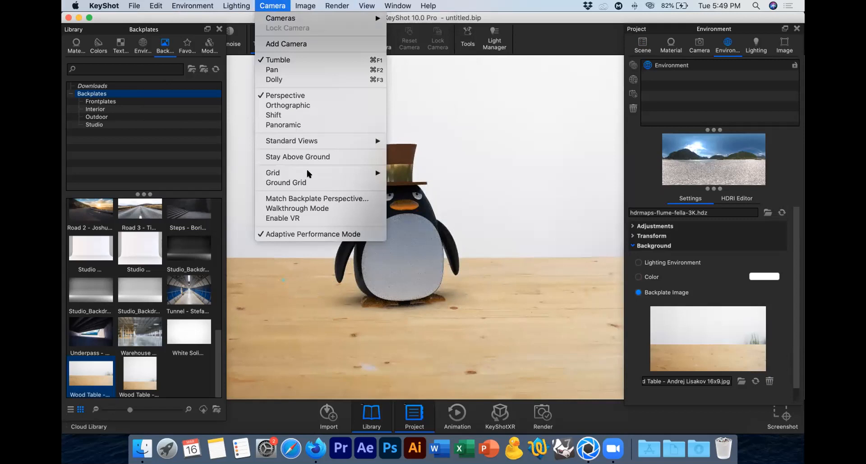
mouse_move(315, 174)
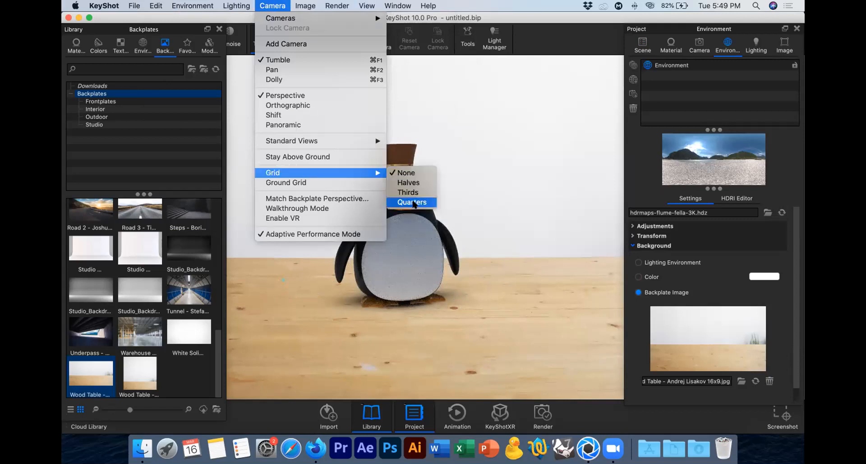
left_click(316, 182)
left_click_drag(495, 218, 461, 211)
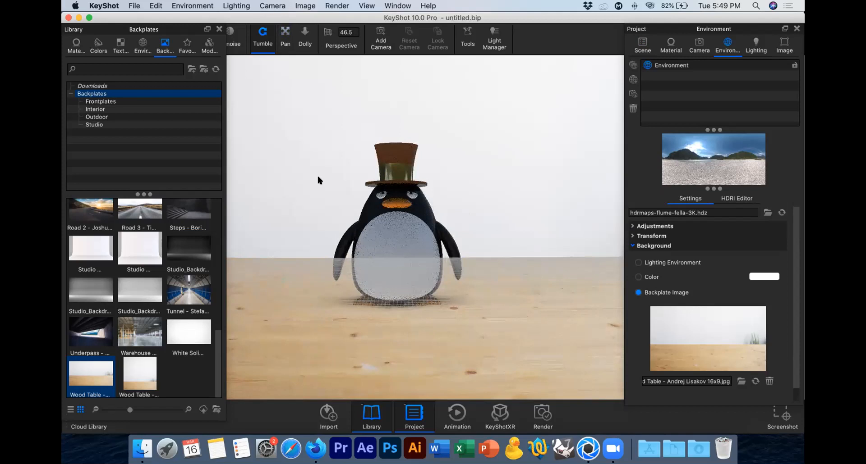
left_click(273, 5)
left_click(378, 180)
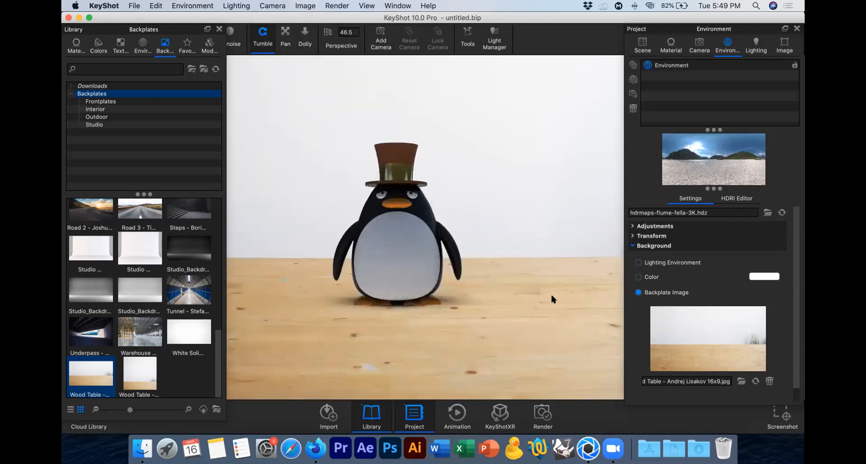